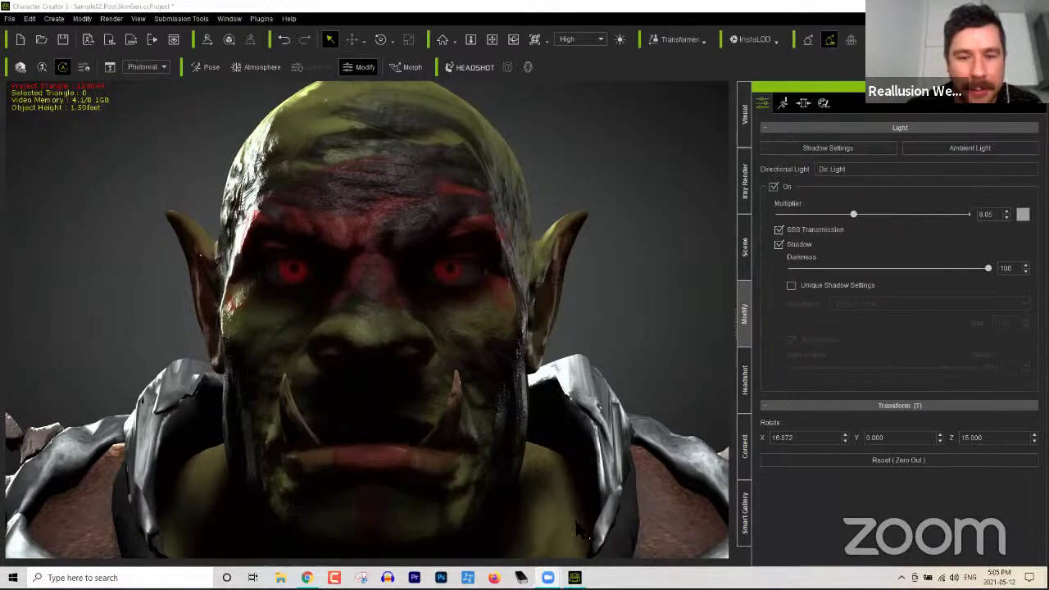
Step: Switch to the browser and open the Must Have collection for Character Creator in the Content Store
{"action": "key", "text": "alt+Tab"}
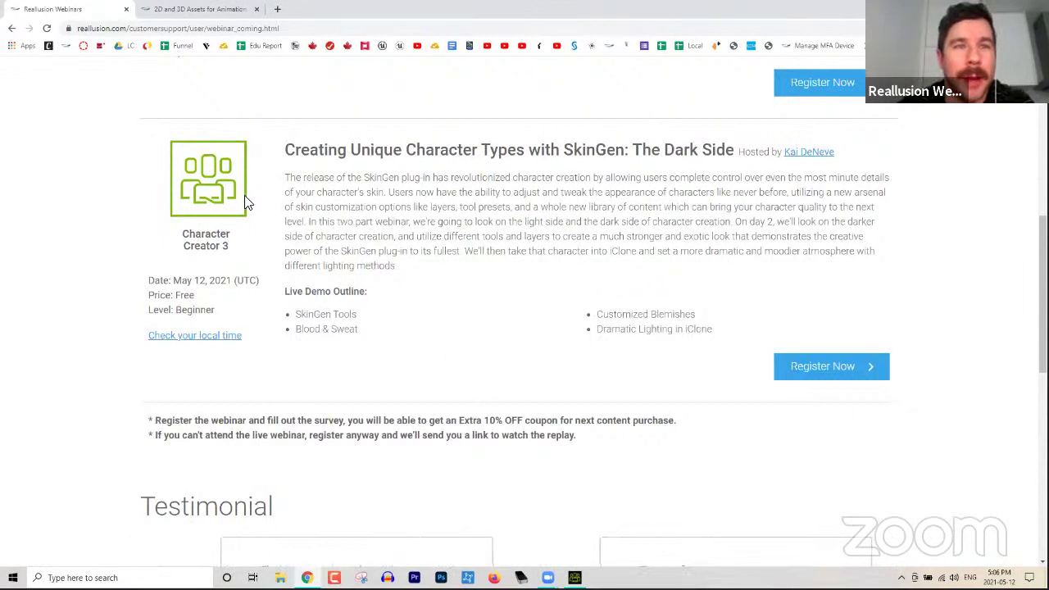
{"action": "left_click", "coordinate": [203, 10]}
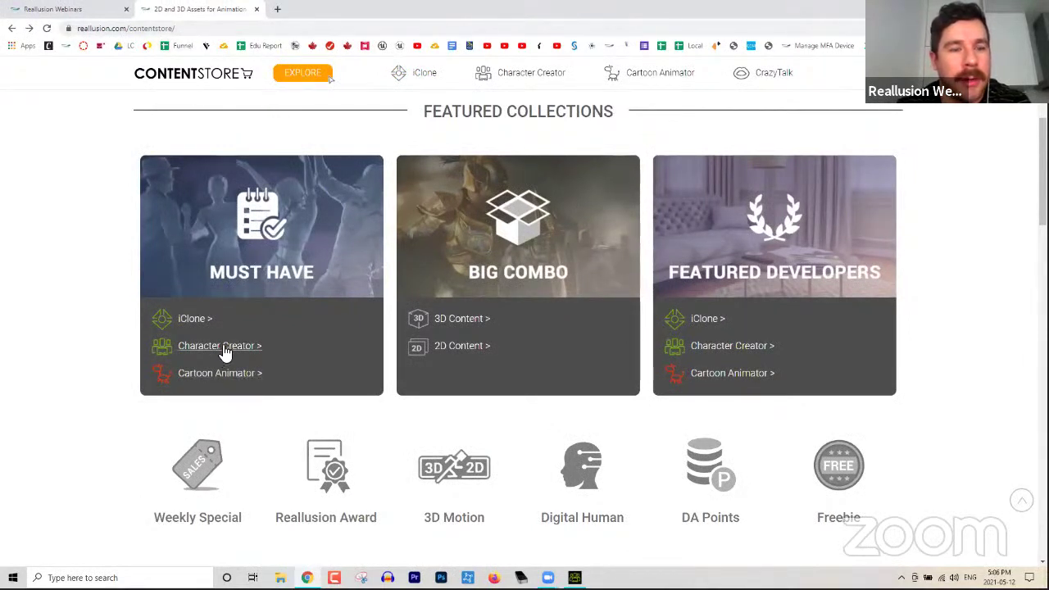
{"action": "scroll", "coordinate": [279, 259], "scroll_direction": "up", "scroll_amount": 1}
{"action": "scroll", "coordinate": [468, 410], "scroll_direction": "up", "scroll_amount": 3}
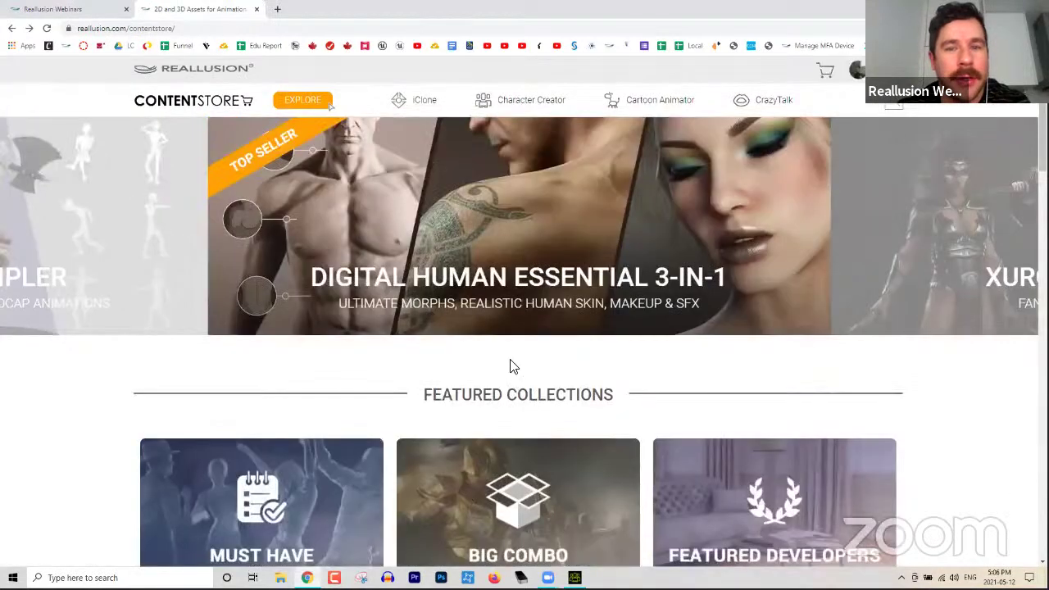
{"action": "scroll", "coordinate": [452, 307], "scroll_direction": "down", "scroll_amount": 4}
{"action": "left_click", "coordinate": [233, 323]}
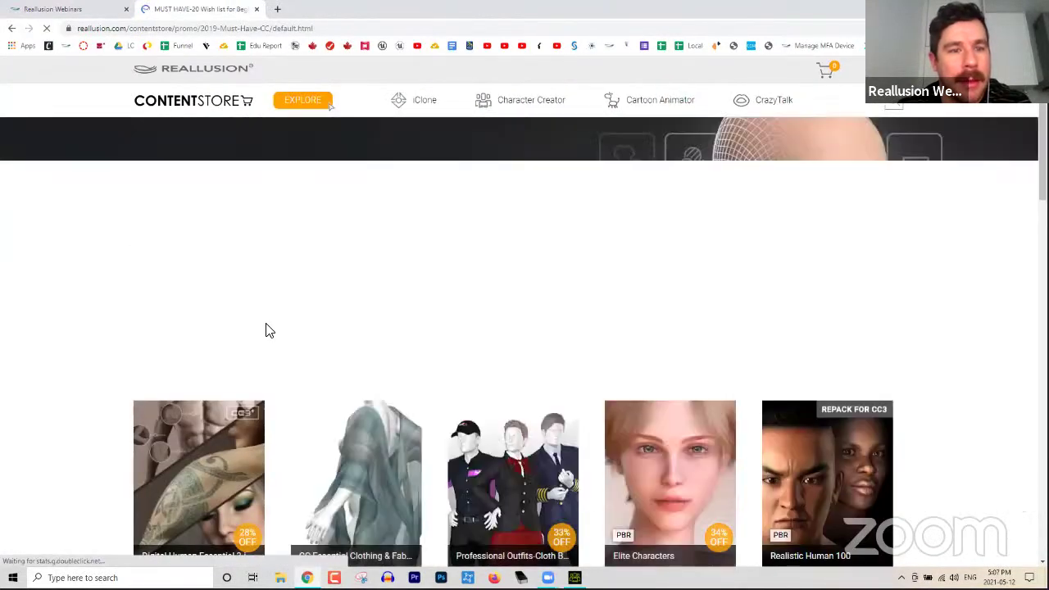
{"action": "scroll", "coordinate": [204, 293], "scroll_direction": "down", "scroll_amount": 3}
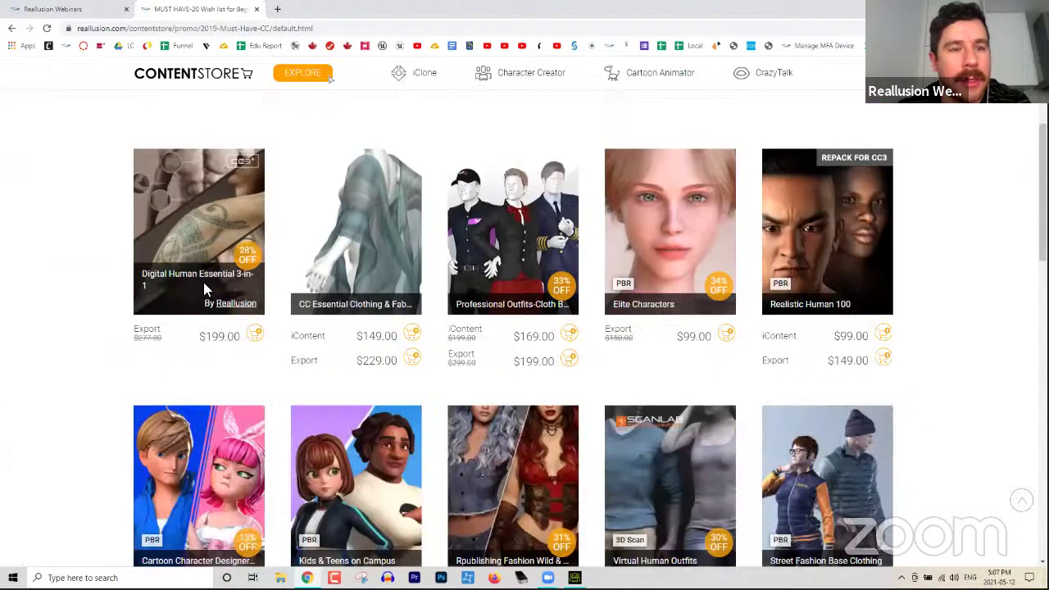
Step: Review the Digital Human Essential 3-in-1 bundle's Ultimate Morphs, Realistic Human Skin and Makeup & SFX sections, and switch back to Character Creator 3
{"action": "left_click", "coordinate": [199, 235]}
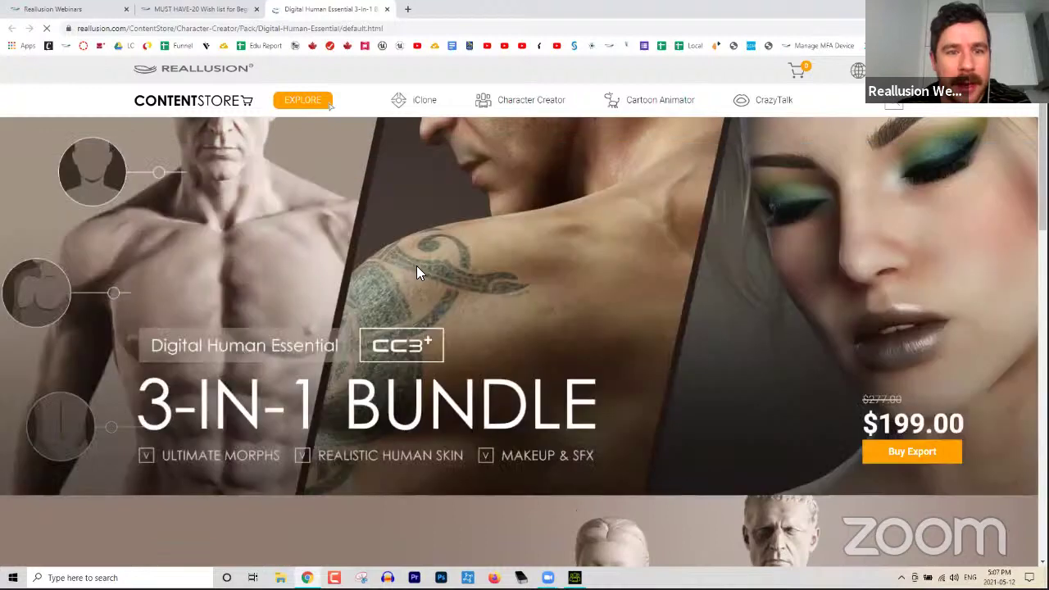
{"action": "scroll", "coordinate": [418, 277], "scroll_direction": "down", "scroll_amount": 4}
{"action": "scroll", "coordinate": [390, 282], "scroll_direction": "down", "scroll_amount": 1}
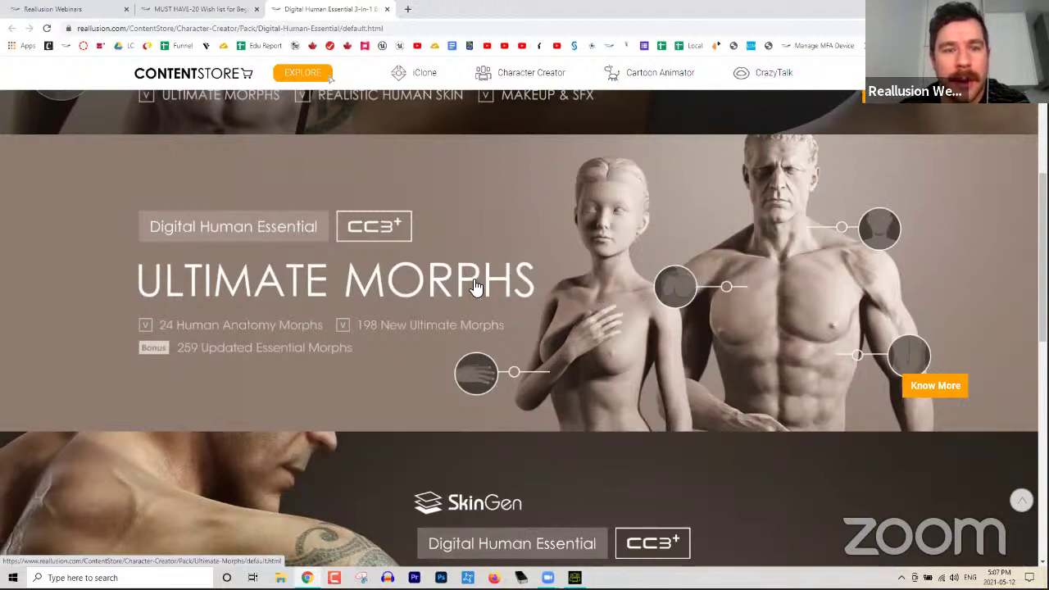
{"action": "scroll", "coordinate": [459, 279], "scroll_direction": "down", "scroll_amount": 3}
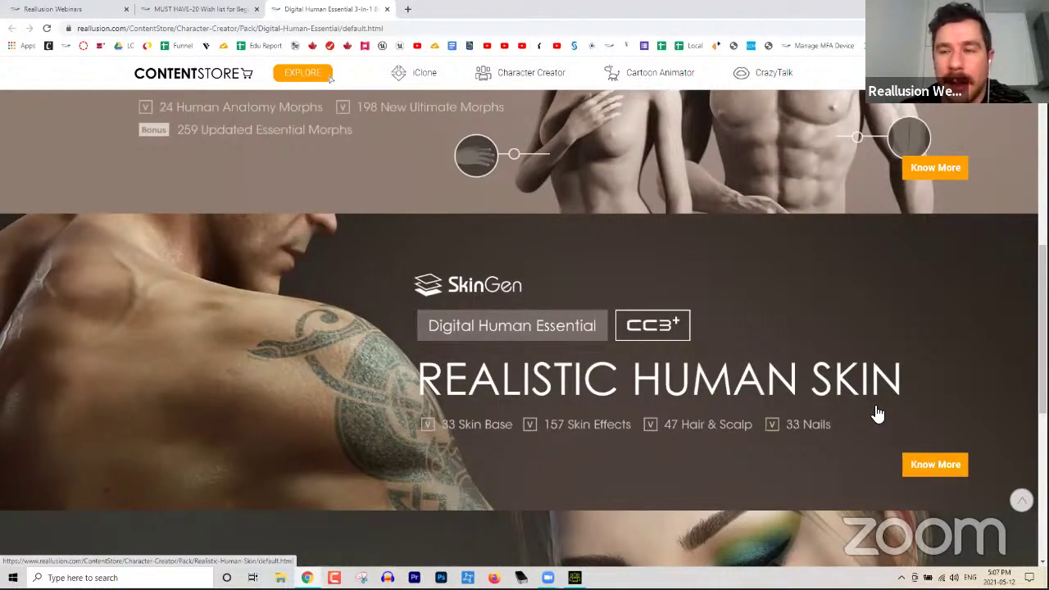
{"action": "scroll", "coordinate": [861, 412], "scroll_direction": "down", "scroll_amount": 3}
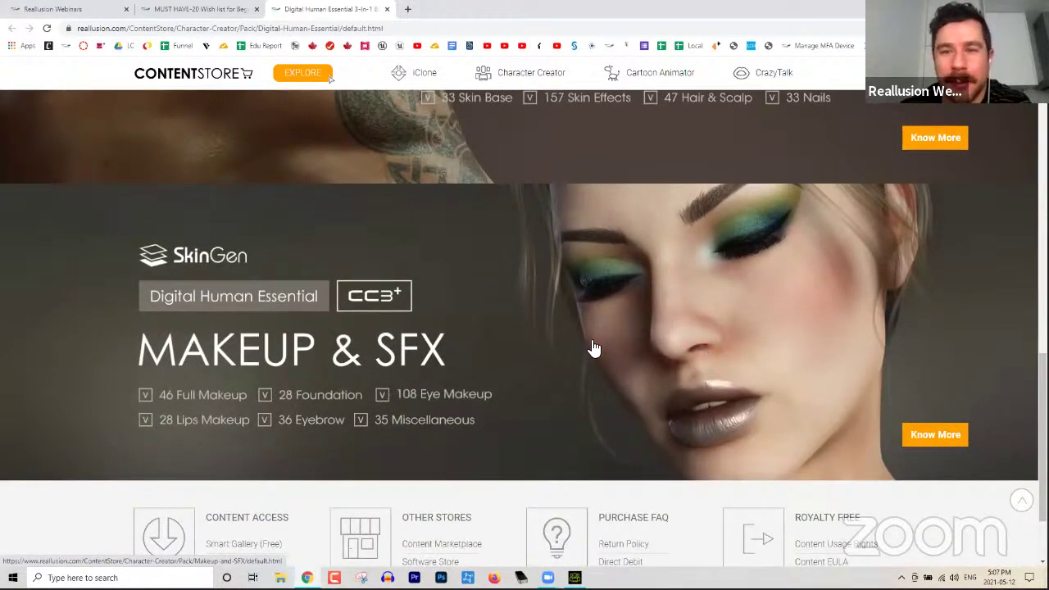
{"action": "scroll", "coordinate": [648, 310], "scroll_direction": "up", "scroll_amount": 4}
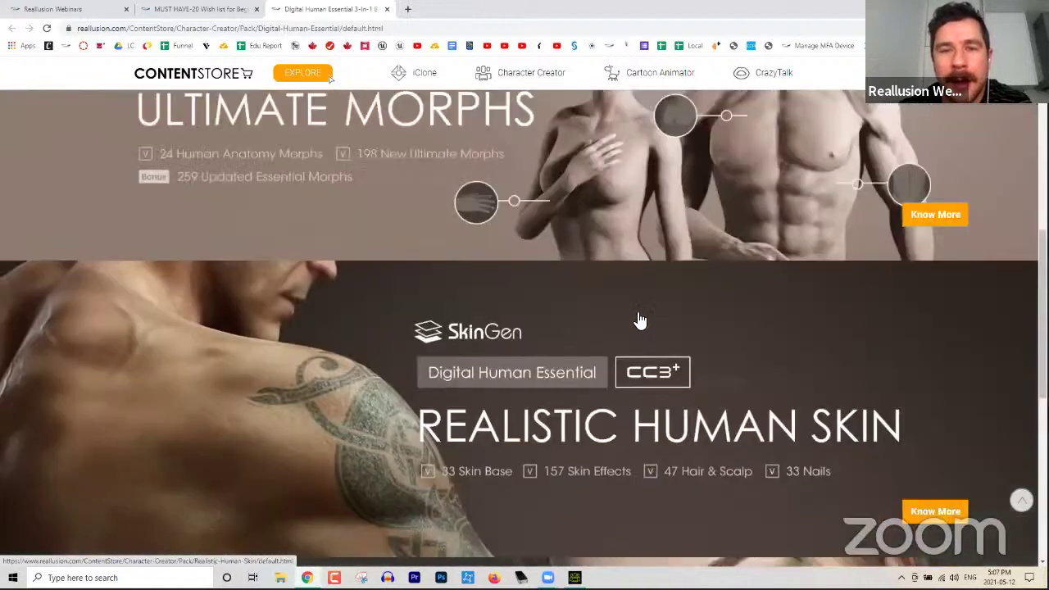
{"action": "scroll", "coordinate": [642, 332], "scroll_direction": "up", "scroll_amount": 4}
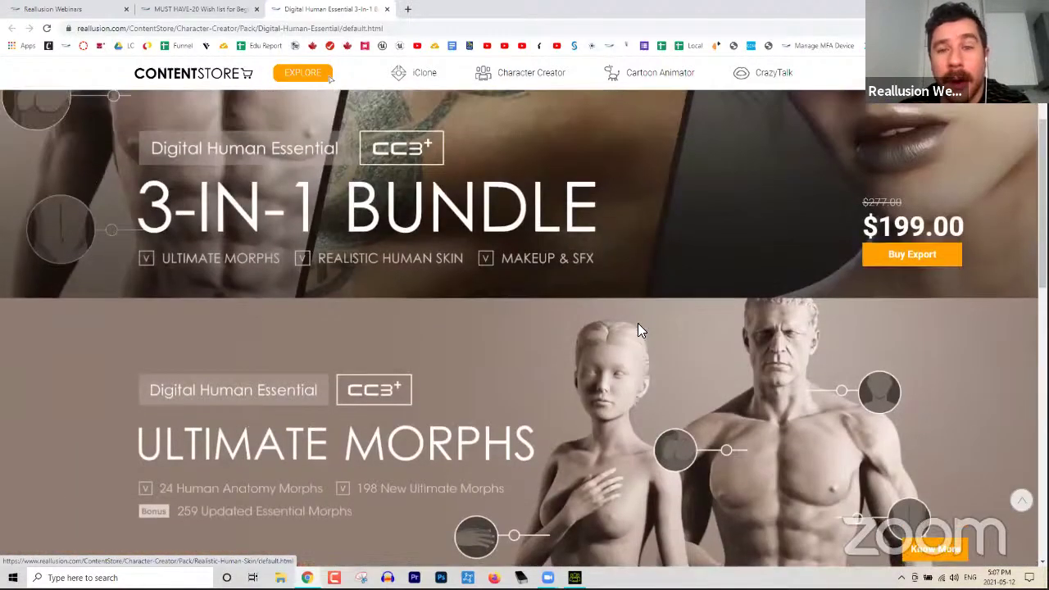
{"action": "scroll", "coordinate": [641, 330], "scroll_direction": "up", "scroll_amount": 3}
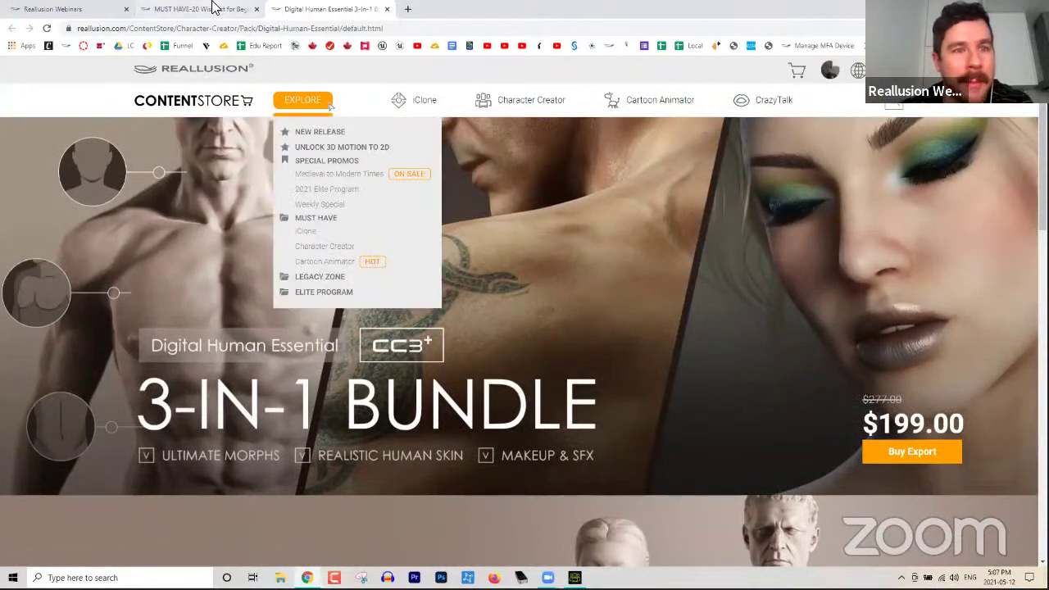
{"action": "left_click", "coordinate": [213, 7]}
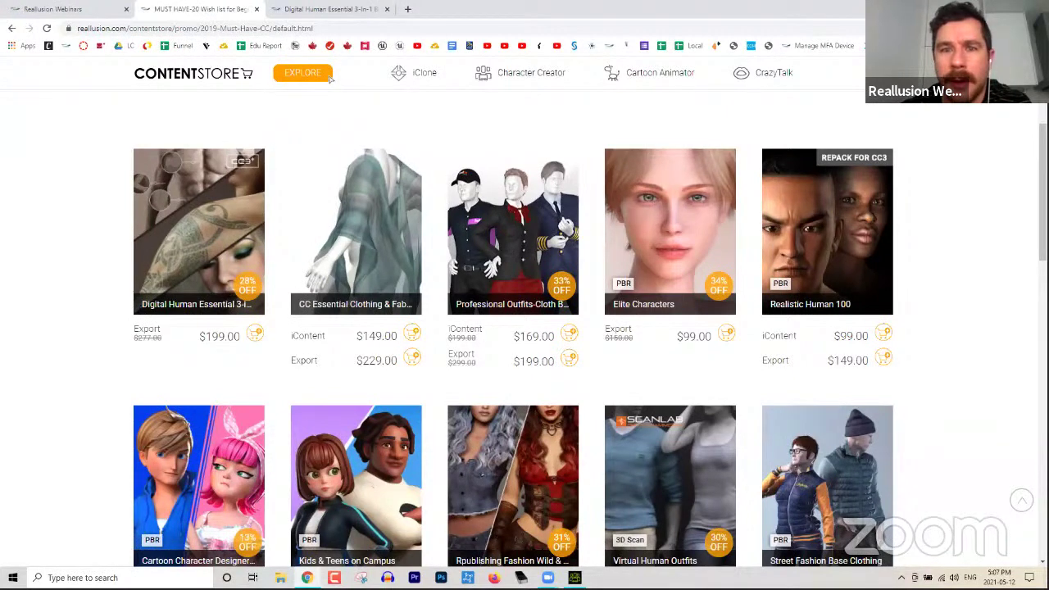
{"action": "key", "text": "alt+Tab"}
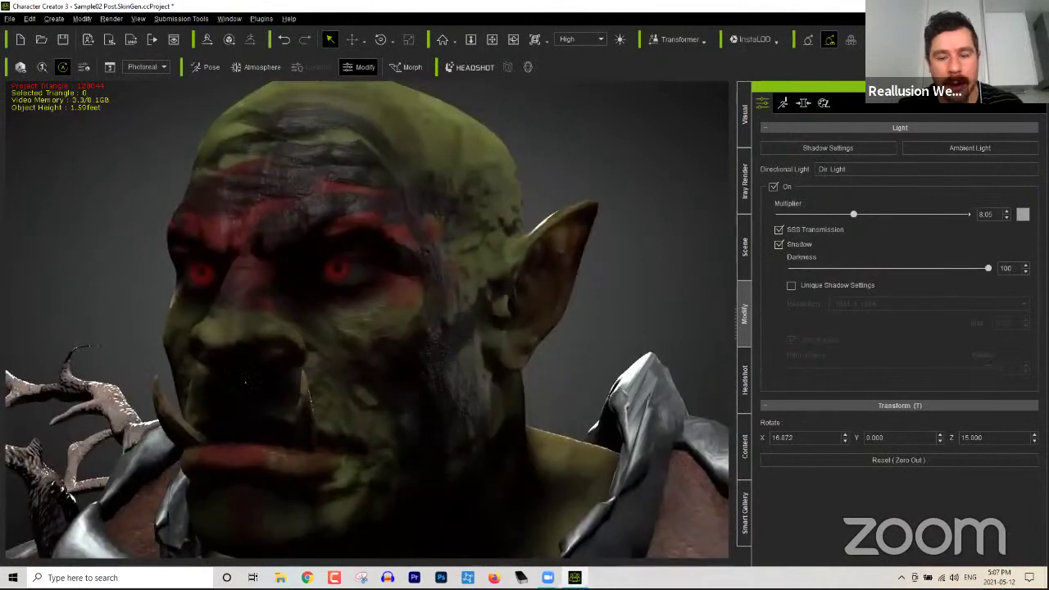
Step: Rotate the directional light around the orc's head to about X 76, Y -17, Z -35 to light the front of its face
{"action": "key", "text": "e"}
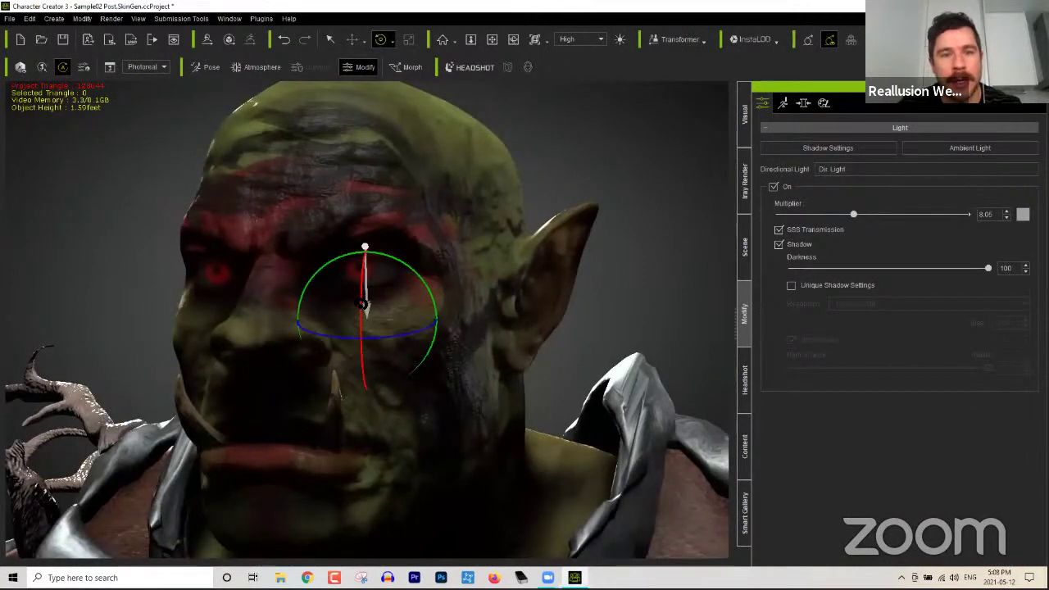
{"action": "left_click_drag", "start_coordinate": [362, 304], "coordinate": [443, 305]}
{"action": "key", "text": "q"}
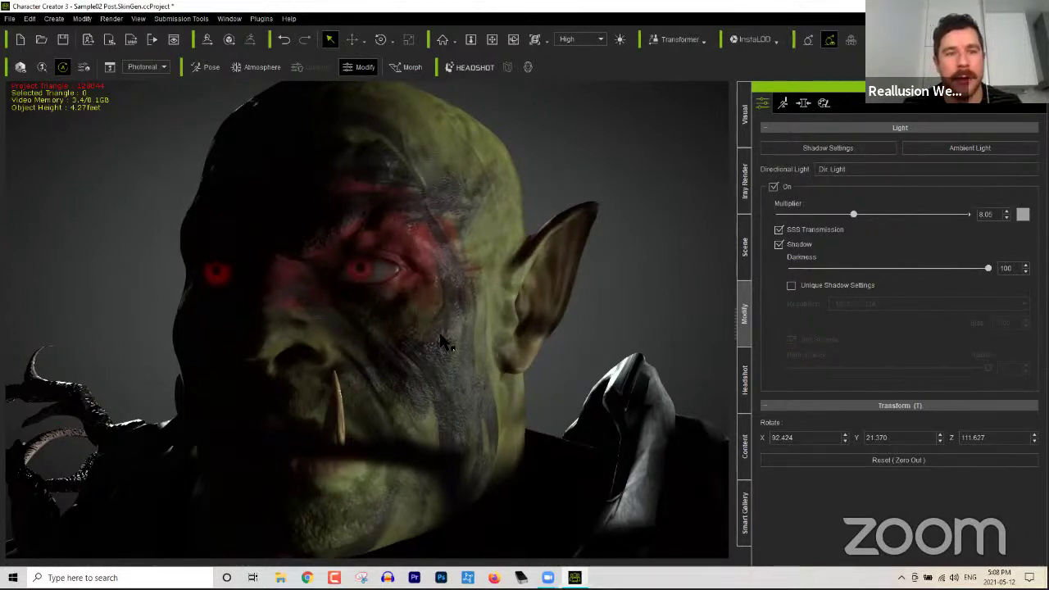
{"action": "key", "text": "e"}
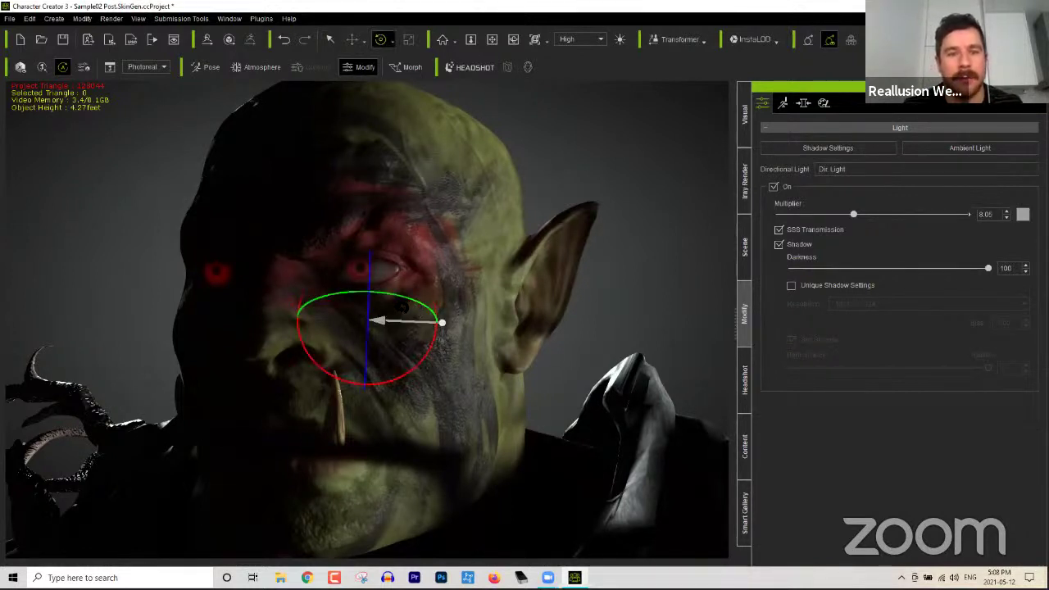
{"action": "left_click_drag", "start_coordinate": [415, 312], "coordinate": [304, 300]}
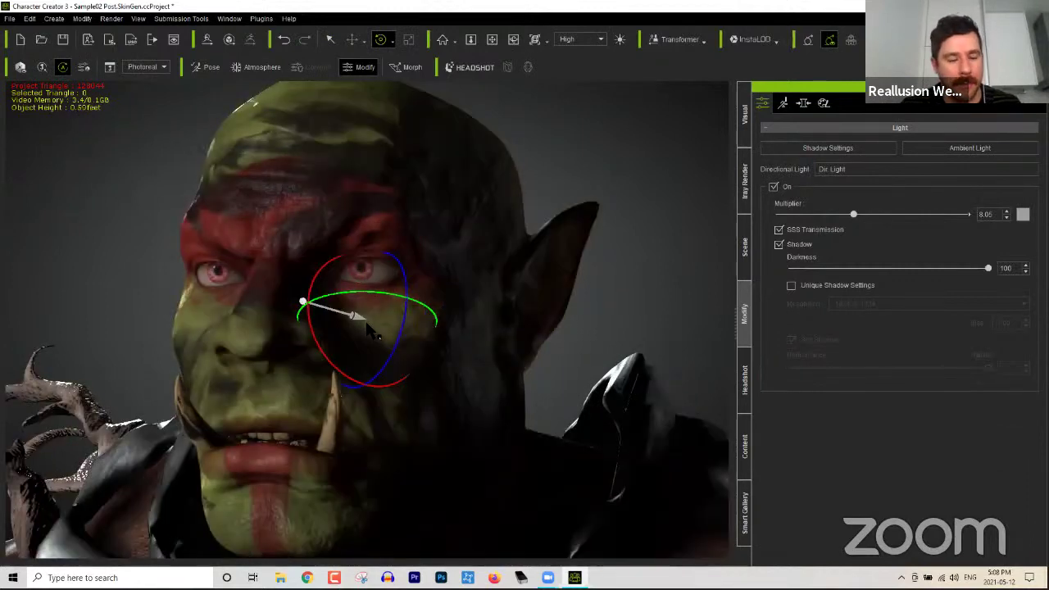
{"action": "key", "text": "q"}
{"action": "right_click_drag", "start_coordinate": [351, 292], "coordinate": [140, 164]}
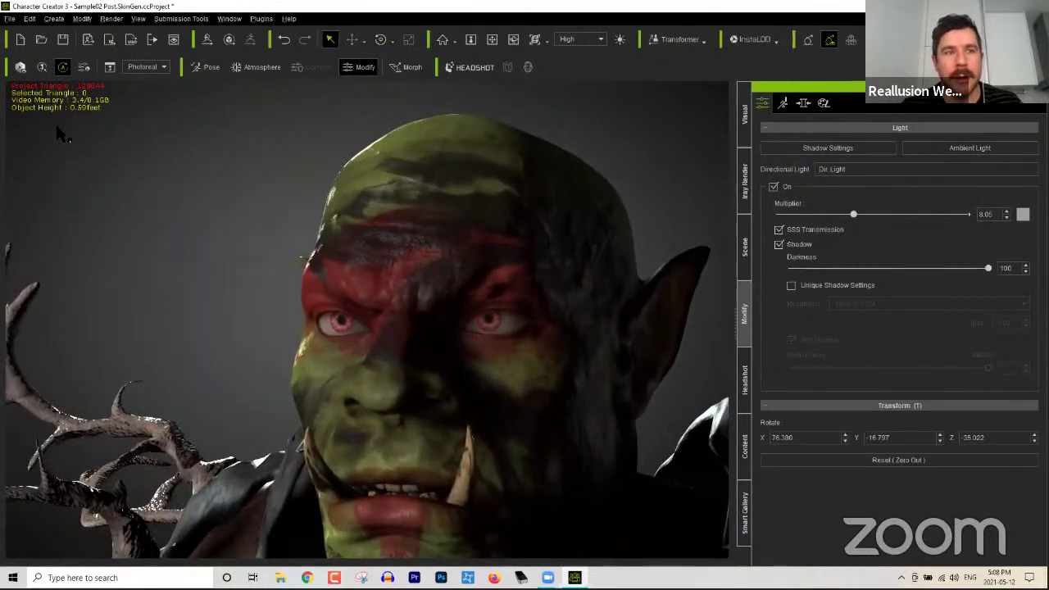
Step: Start a new default project and apply the Aged Female full skin template from Realistic Human Skin to the avatar
{"action": "left_click", "coordinate": [19, 39]}
{"action": "left_click", "coordinate": [555, 320]}
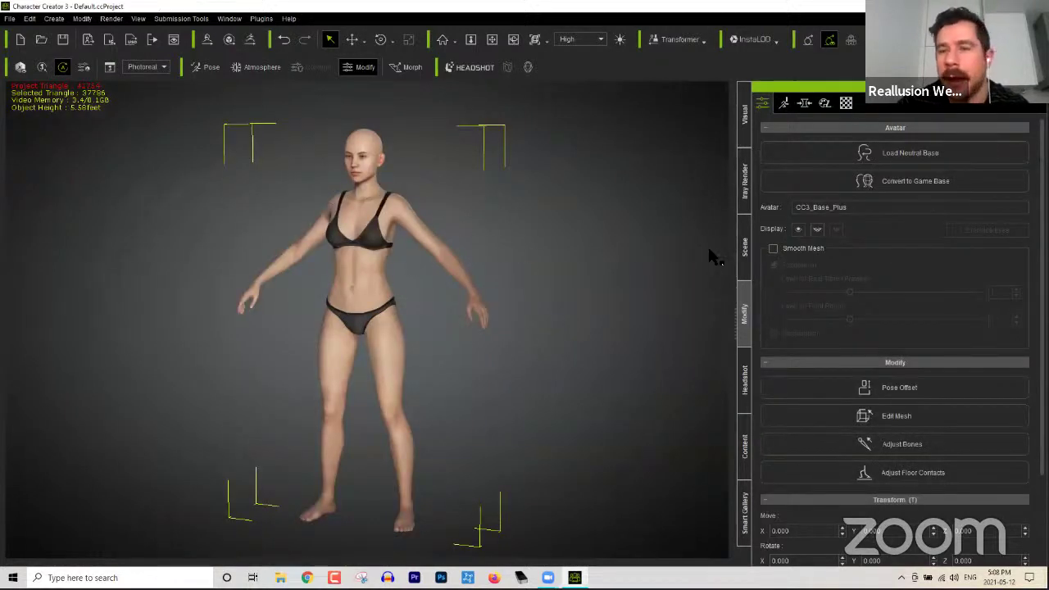
{"action": "left_click", "coordinate": [745, 445]}
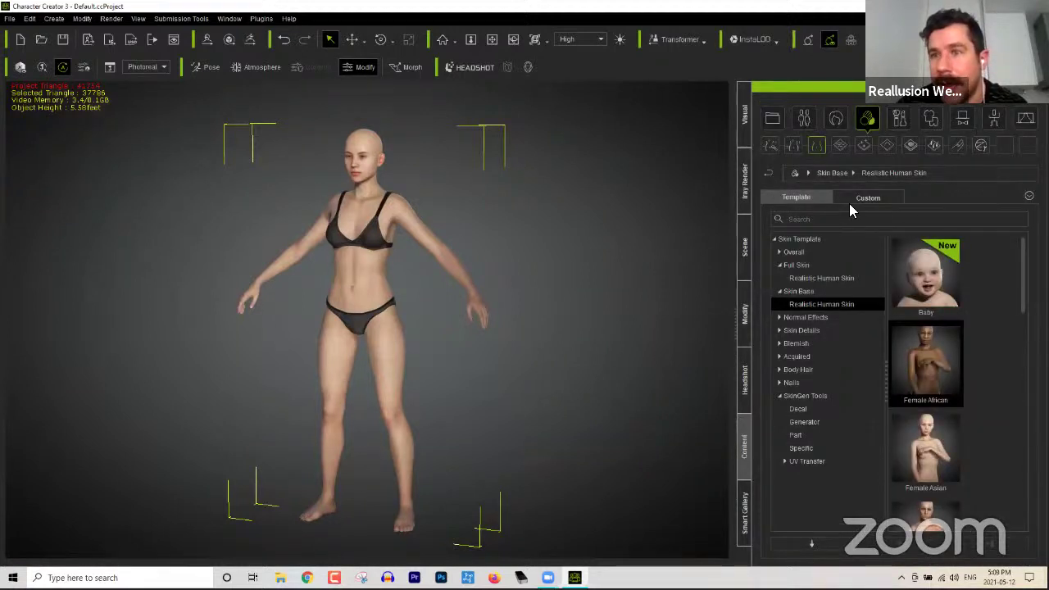
{"action": "left_click", "coordinate": [820, 278]}
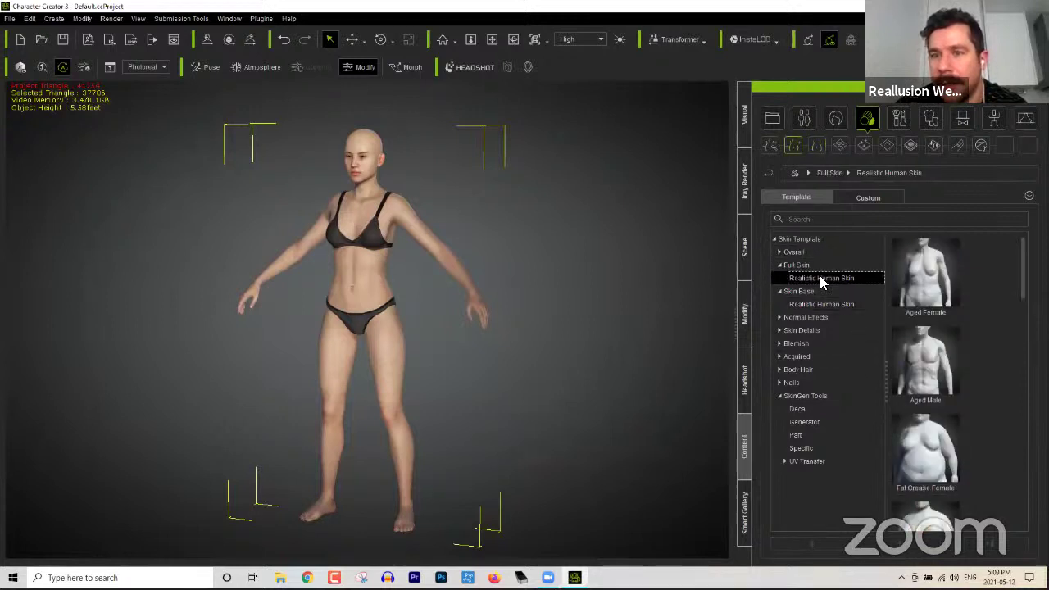
{"action": "left_click", "coordinate": [919, 308]}
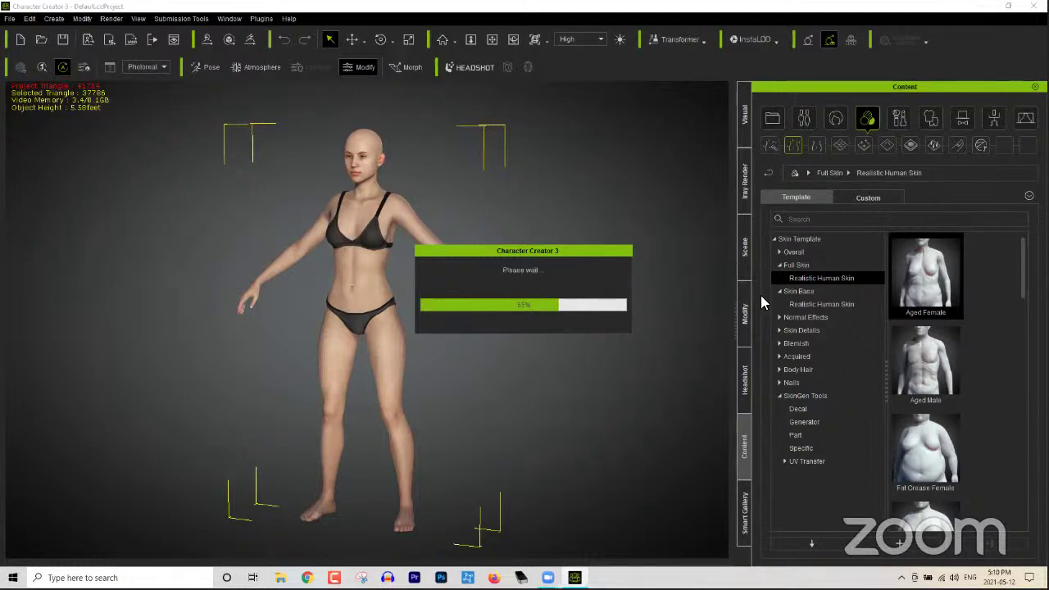
Step: Examine the aged skin on the avatar's face and neck up close and look through its skin layers
{"action": "scroll", "coordinate": [394, 217], "scroll_direction": "up", "scroll_amount": 5}
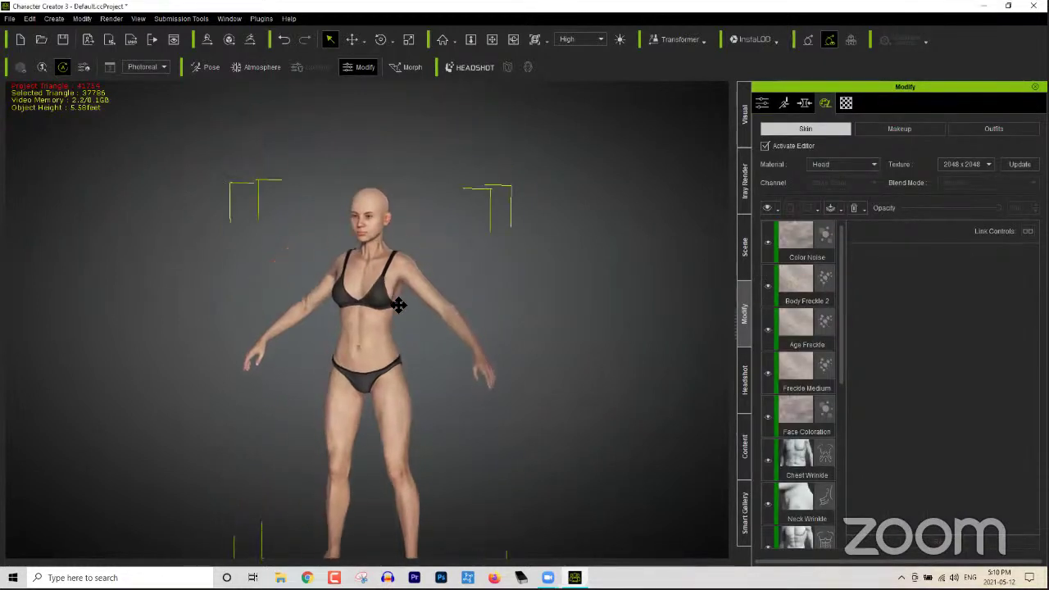
{"action": "scroll", "coordinate": [377, 196], "scroll_direction": "up", "scroll_amount": 8}
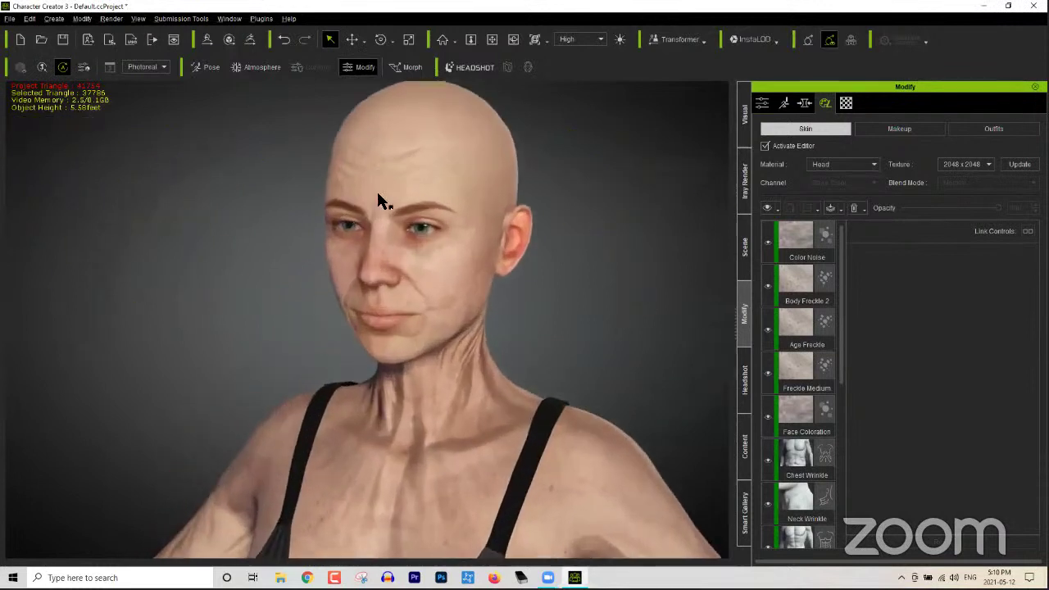
{"action": "right_click_drag", "start_coordinate": [377, 196], "coordinate": [445, 321]}
{"action": "scroll", "coordinate": [435, 312], "scroll_direction": "up", "scroll_amount": 4}
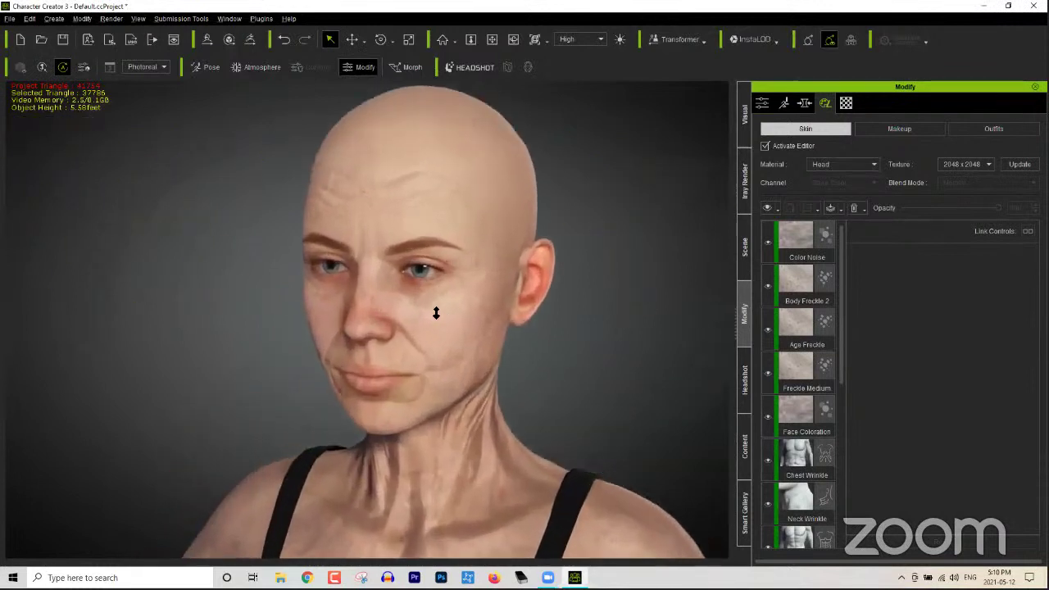
{"action": "right_click_drag", "start_coordinate": [383, 384], "coordinate": [604, 366]}
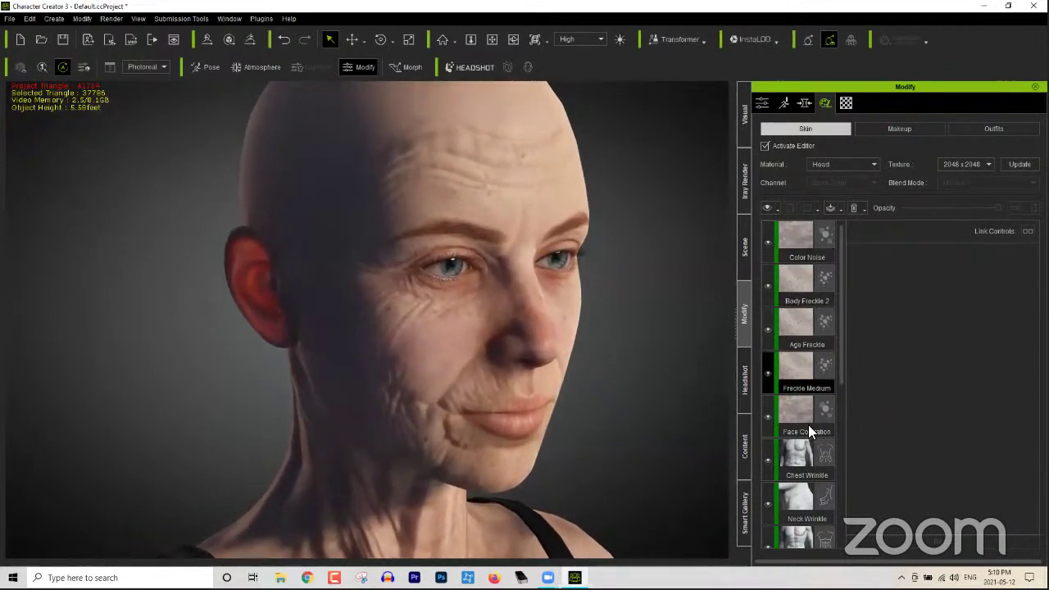
{"action": "scroll", "coordinate": [843, 295], "scroll_direction": "down", "scroll_amount": 2}
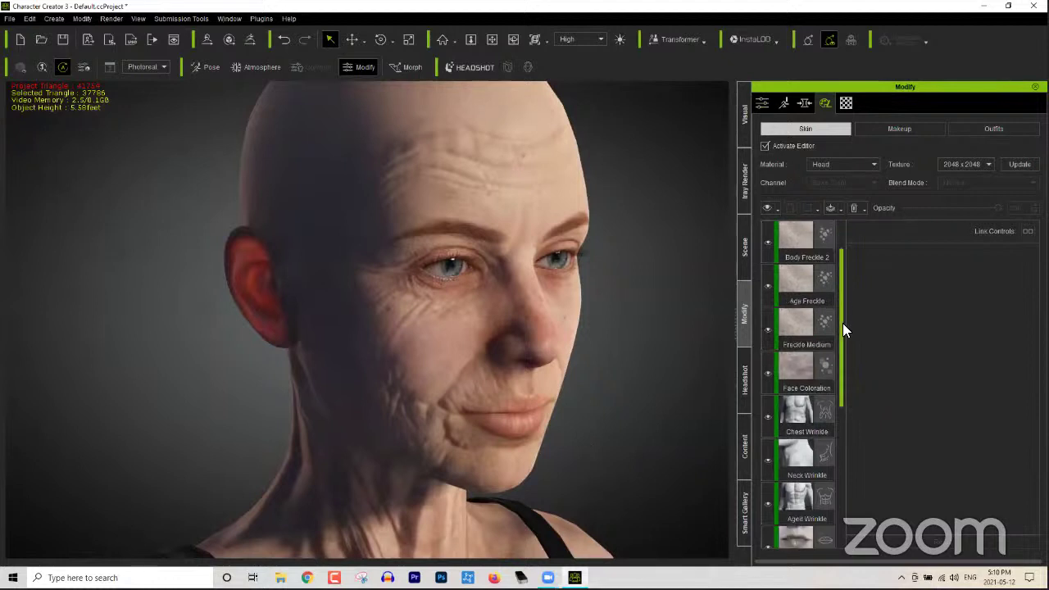
Step: Apply the Female African skin base from Realistic Human Skin to the avatar's full body, nails and eyelashes
{"action": "left_click", "coordinate": [744, 447]}
{"action": "left_click", "coordinate": [780, 265]}
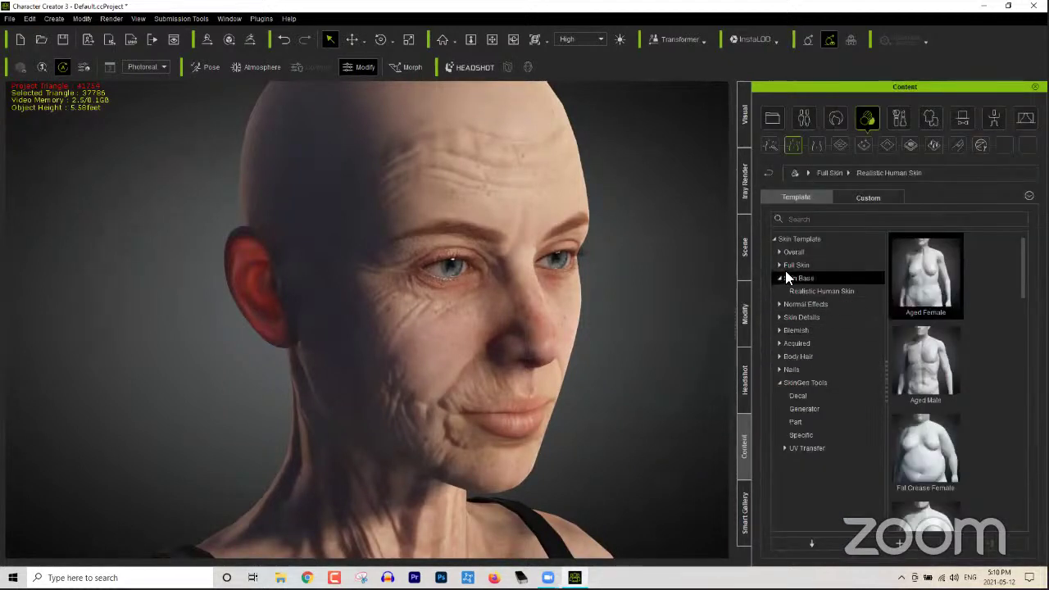
{"action": "left_click", "coordinate": [795, 278]}
{"action": "left_click", "coordinate": [824, 291]}
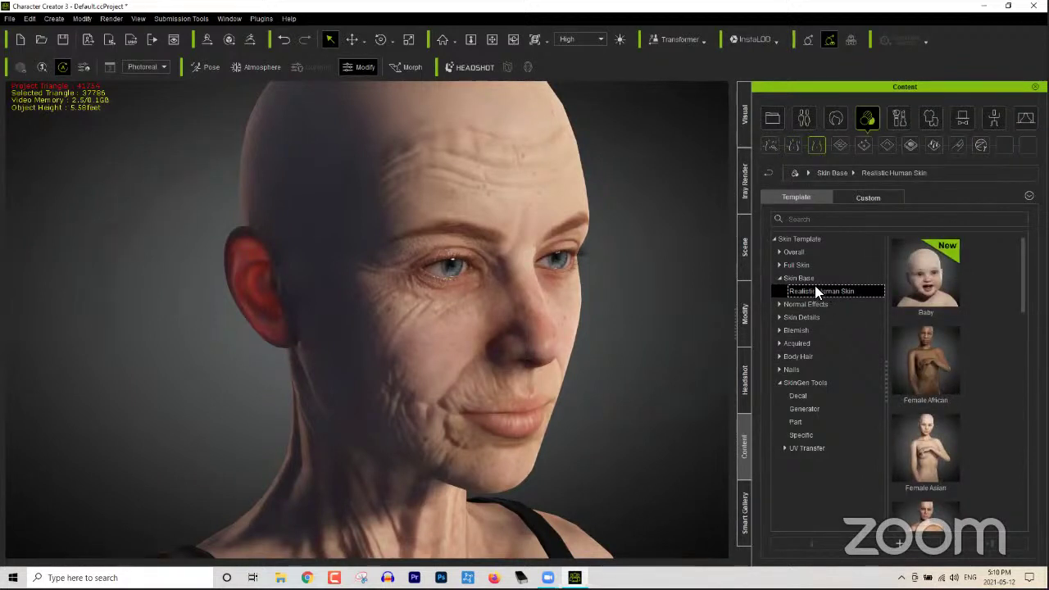
{"action": "double_click", "coordinate": [930, 354]}
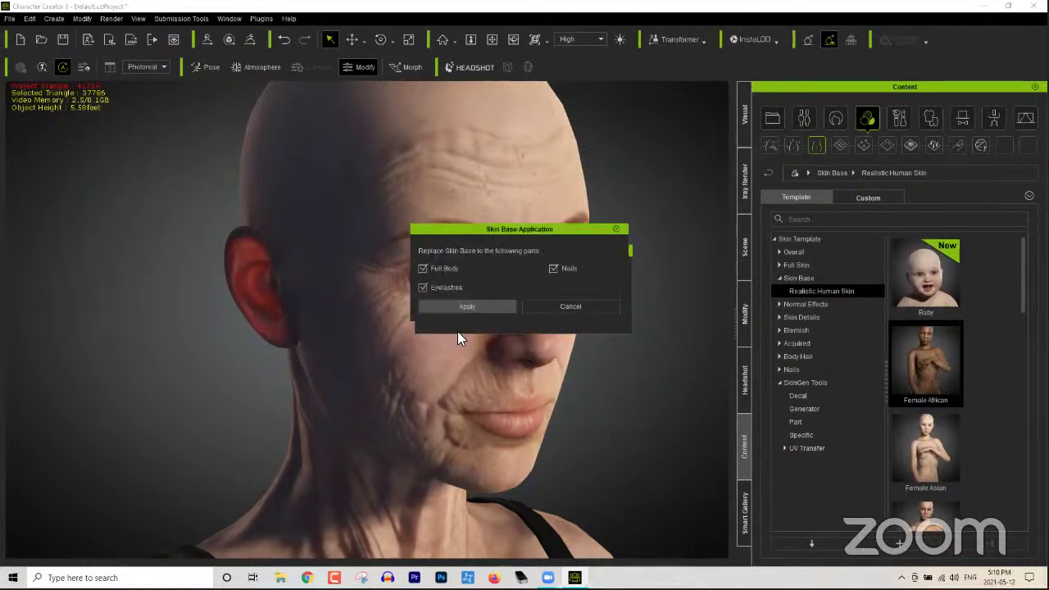
{"action": "left_click", "coordinate": [474, 305]}
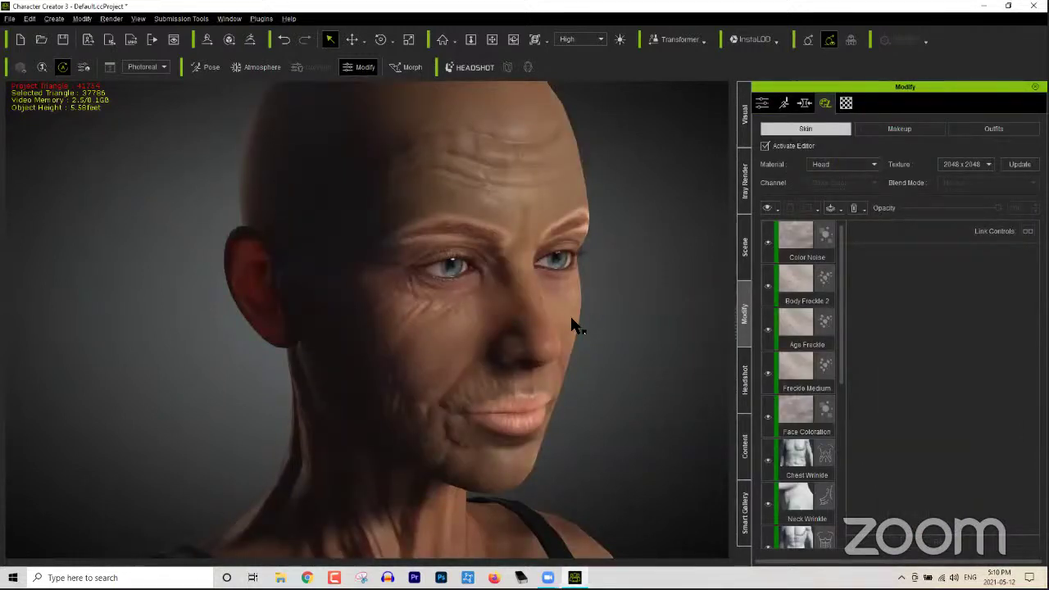
{"action": "right_click_drag", "start_coordinate": [571, 320], "coordinate": [525, 318]}
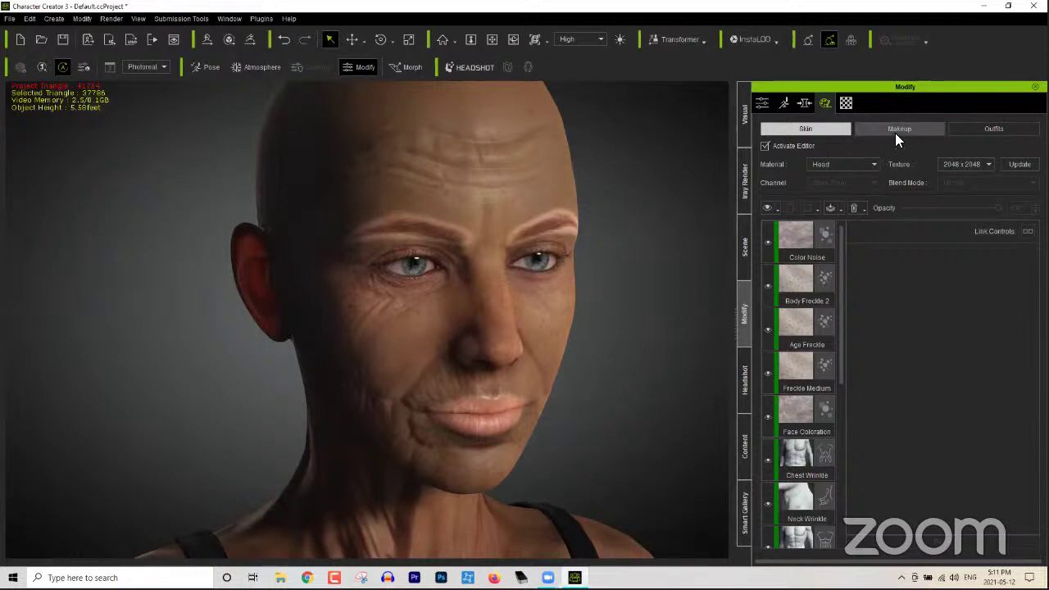
Step: Delete the Eyebrow makeup layer from the avatar's head
{"action": "mouse_move", "coordinate": [842, 287]}
{"action": "left_mouse_down"}
{"action": "mouse_move", "coordinate": [835, 461]}
{"action": "mouse_move", "coordinate": [838, 303]}
{"action": "left_mouse_up"}
{"action": "left_click", "coordinate": [874, 128]}
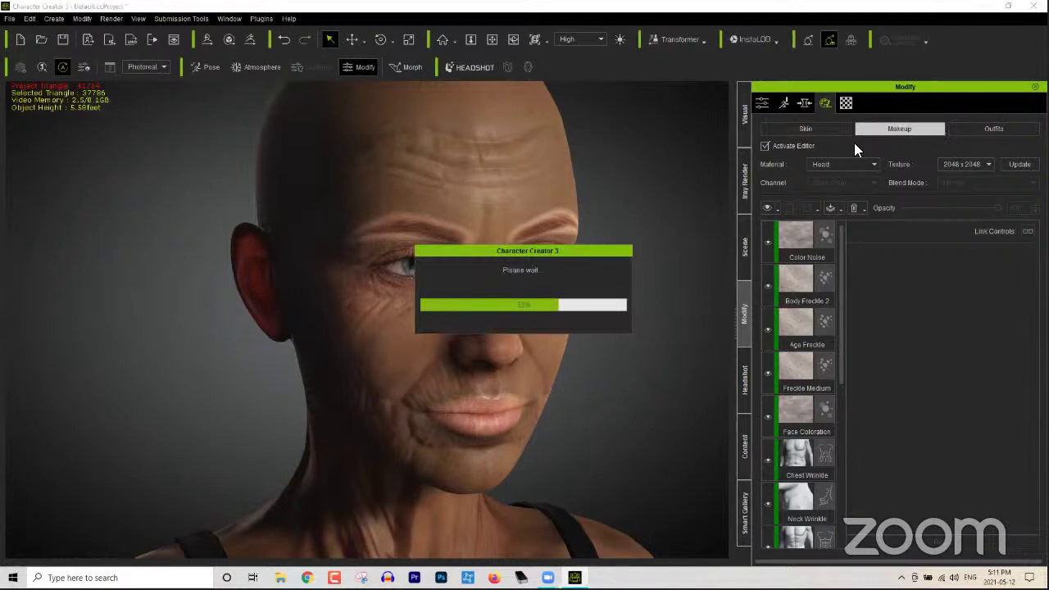
{"action": "left_click", "coordinate": [767, 244]}
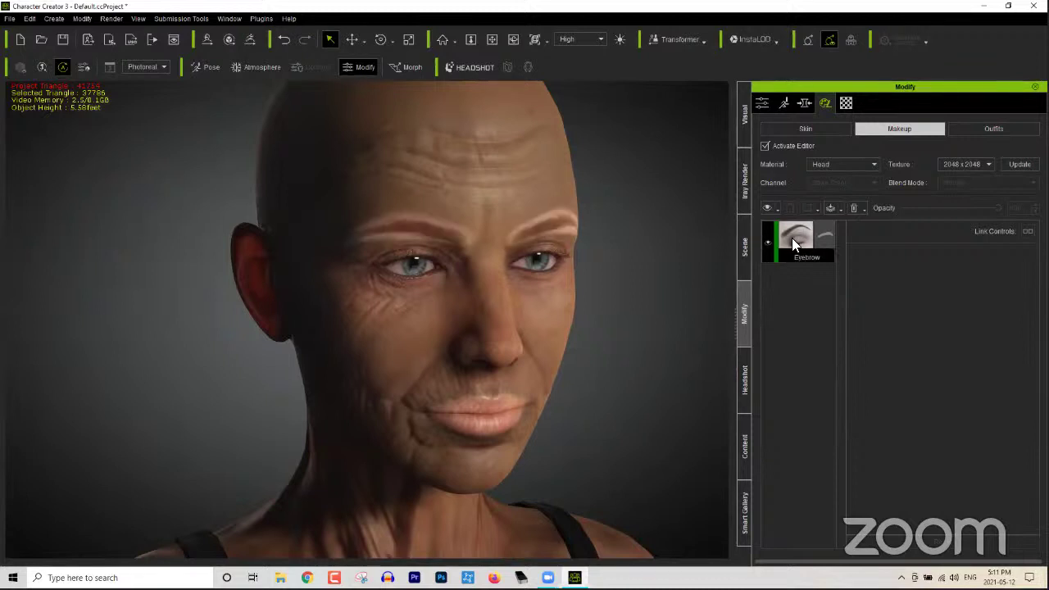
{"action": "left_click", "coordinate": [796, 239]}
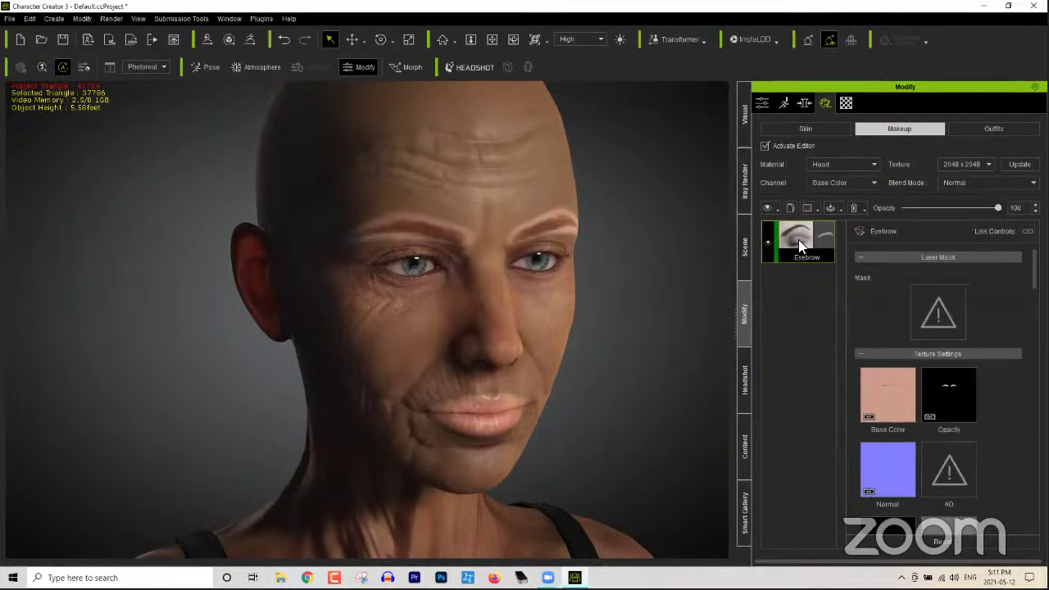
{"action": "right_click", "coordinate": [799, 240]}
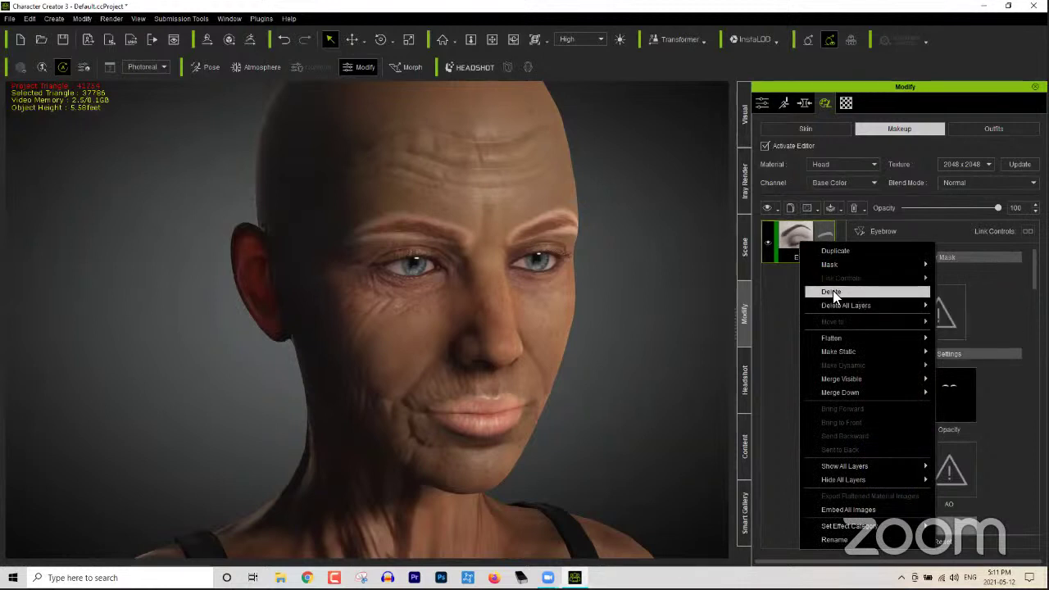
{"action": "left_click", "coordinate": [833, 293]}
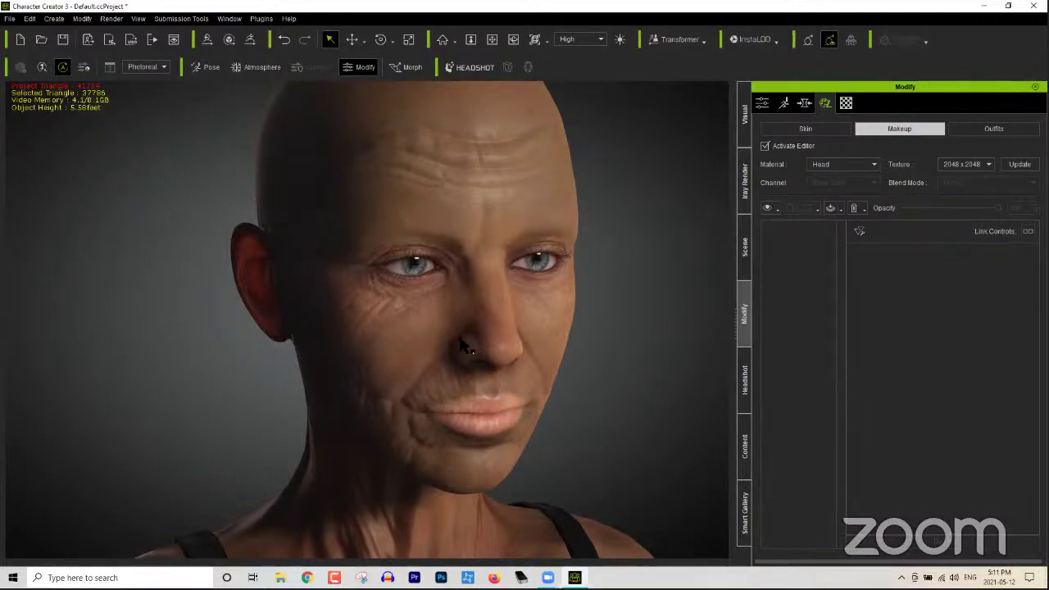
Step: Select the head's Skin Base layer and examine its resource and texture maps, including the Color ID map
{"action": "left_click", "coordinate": [850, 128]}
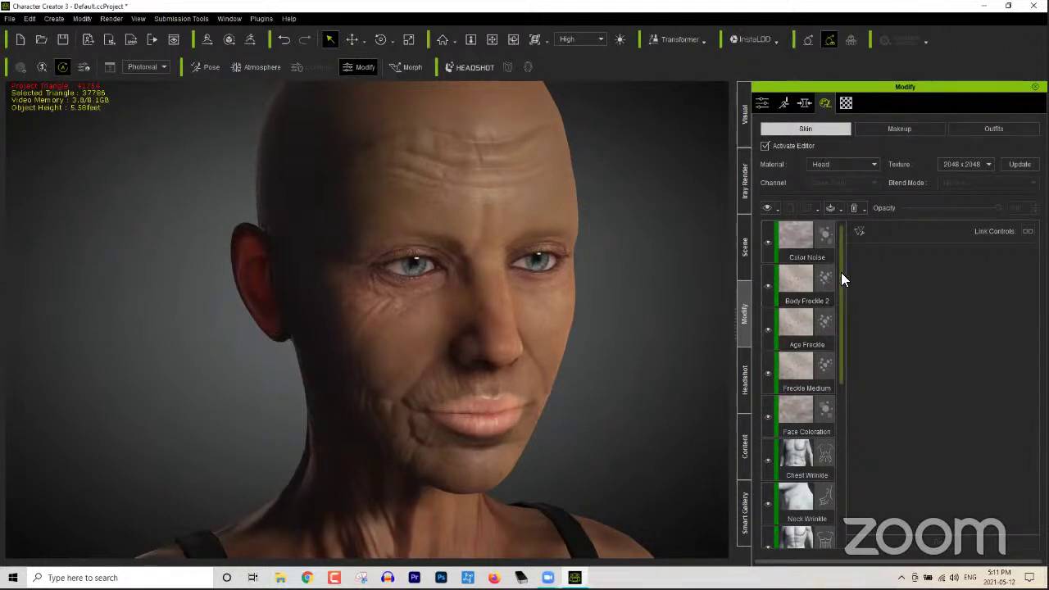
{"action": "left_click_drag", "start_coordinate": [842, 279], "coordinate": [845, 443]}
{"action": "left_click", "coordinate": [807, 524]}
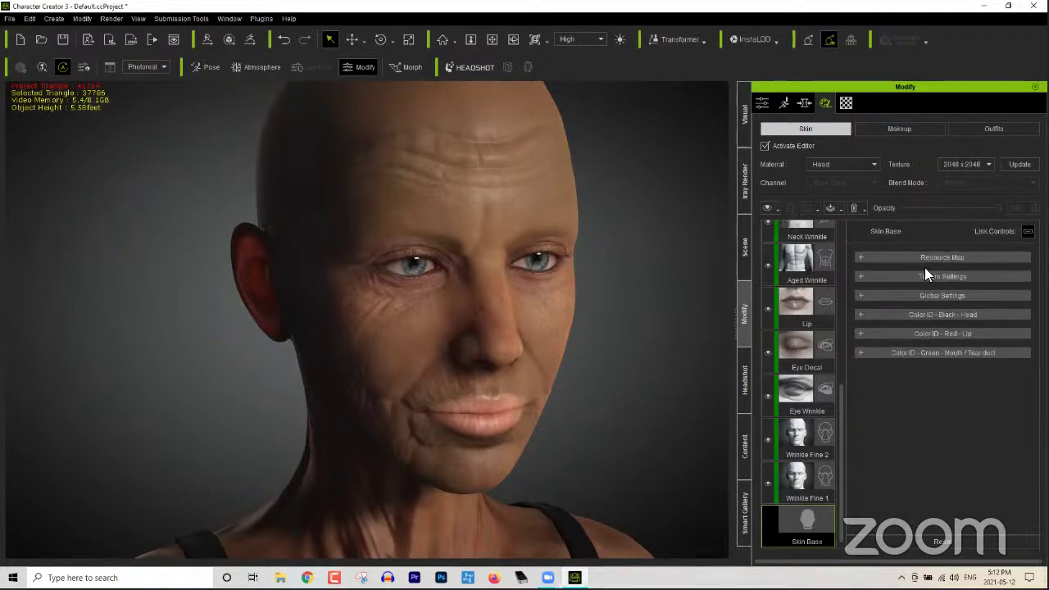
{"action": "left_click", "coordinate": [924, 333]}
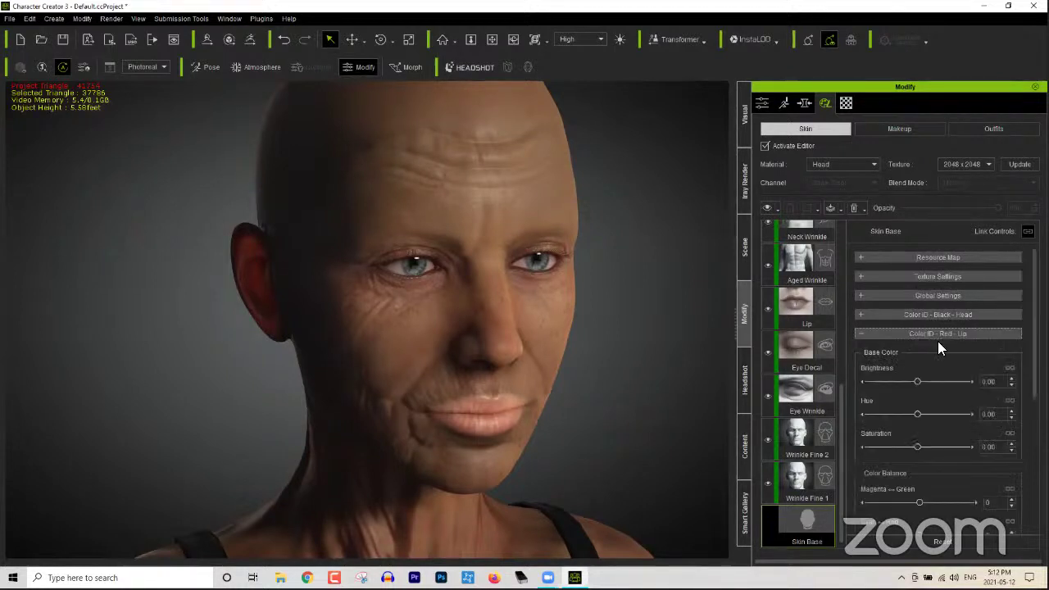
{"action": "left_click", "coordinate": [944, 261]}
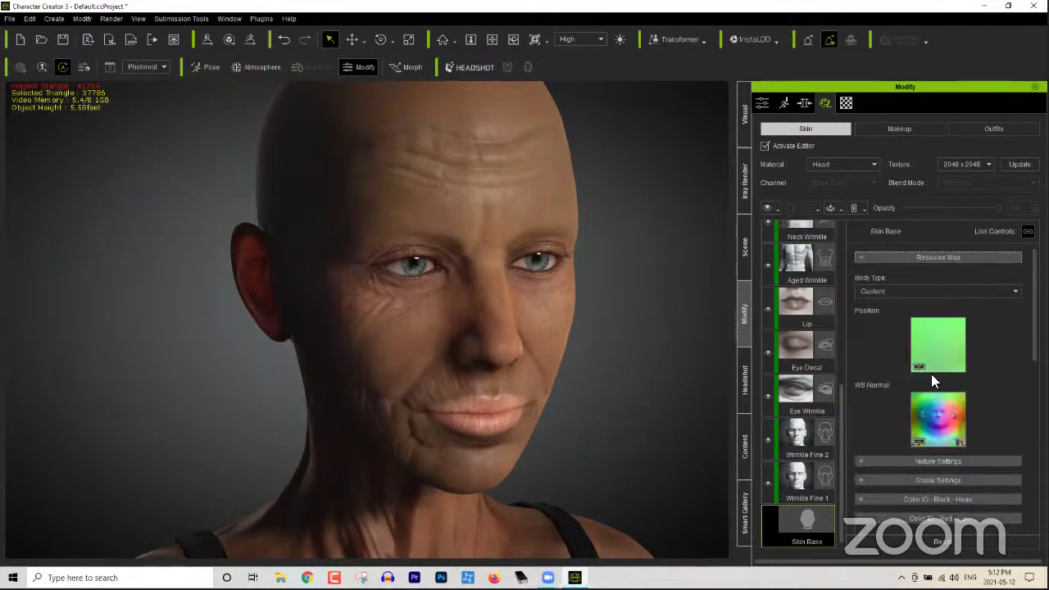
{"action": "left_click", "coordinate": [934, 461]}
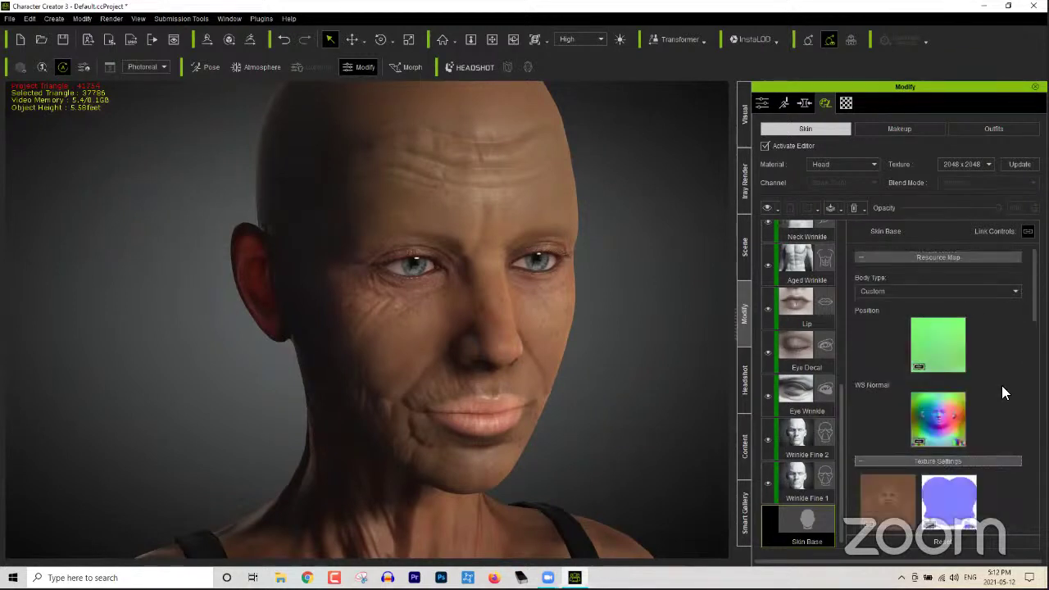
{"action": "scroll", "coordinate": [1002, 386], "scroll_direction": "down", "scroll_amount": 3}
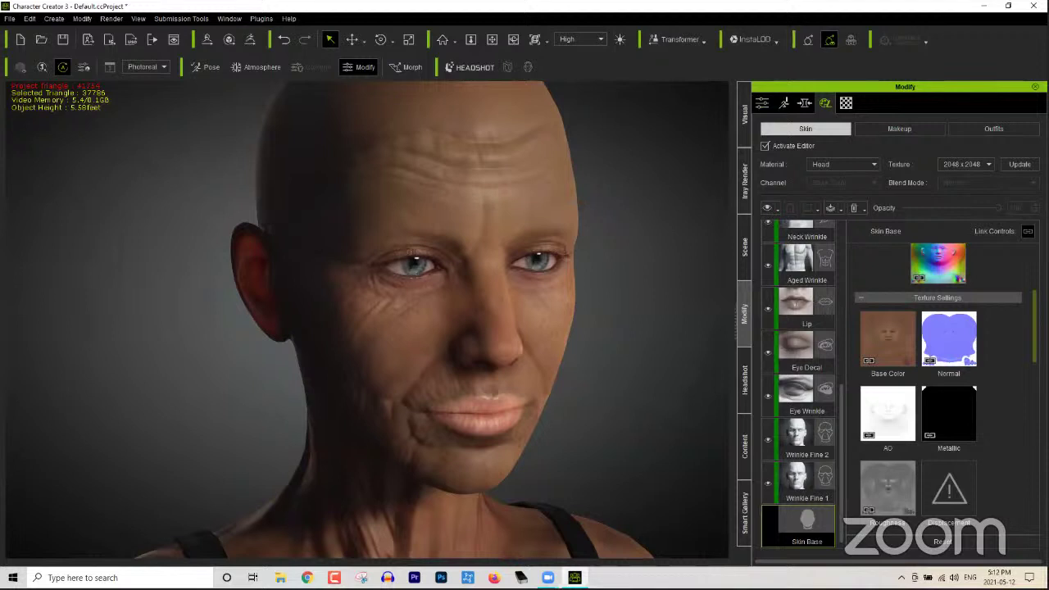
{"action": "scroll", "coordinate": [951, 372], "scroll_direction": "down", "scroll_amount": 4}
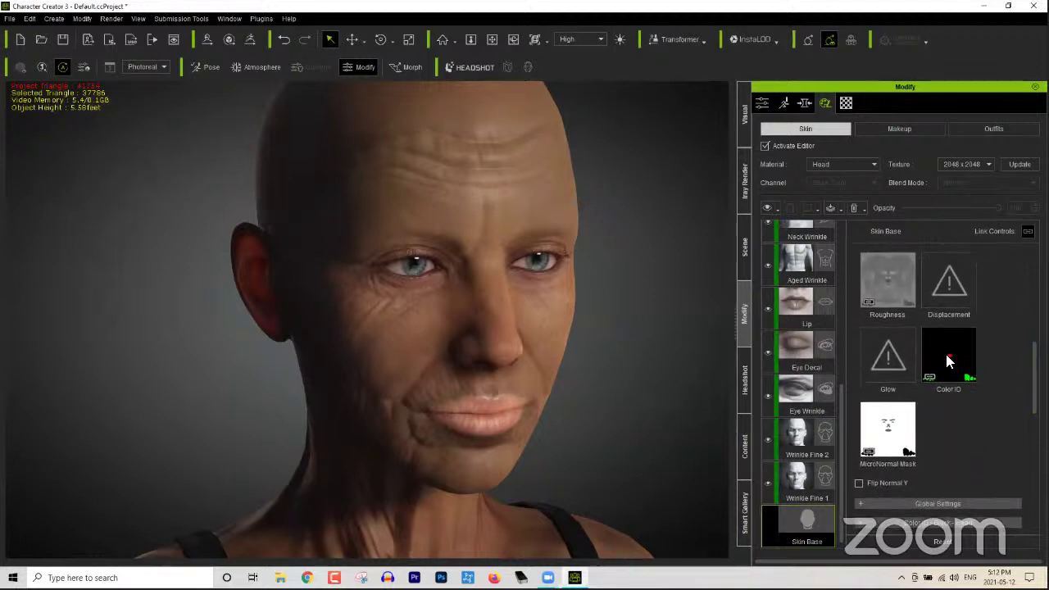
{"action": "mouse_move", "coordinate": [949, 362]}
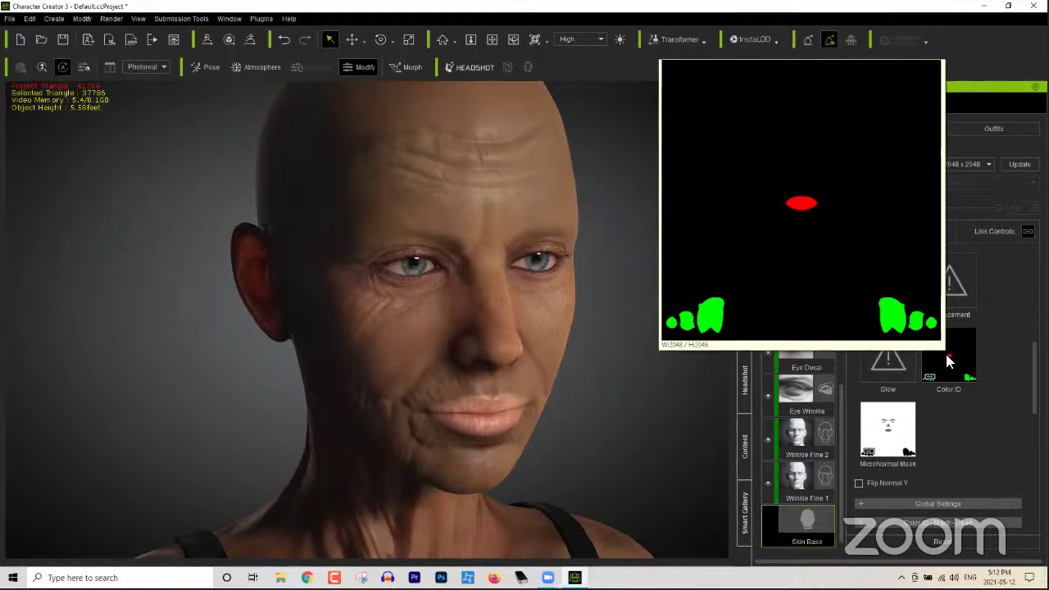
{"action": "right_click", "coordinate": [949, 362]}
{"action": "left_click", "coordinate": [1000, 419]}
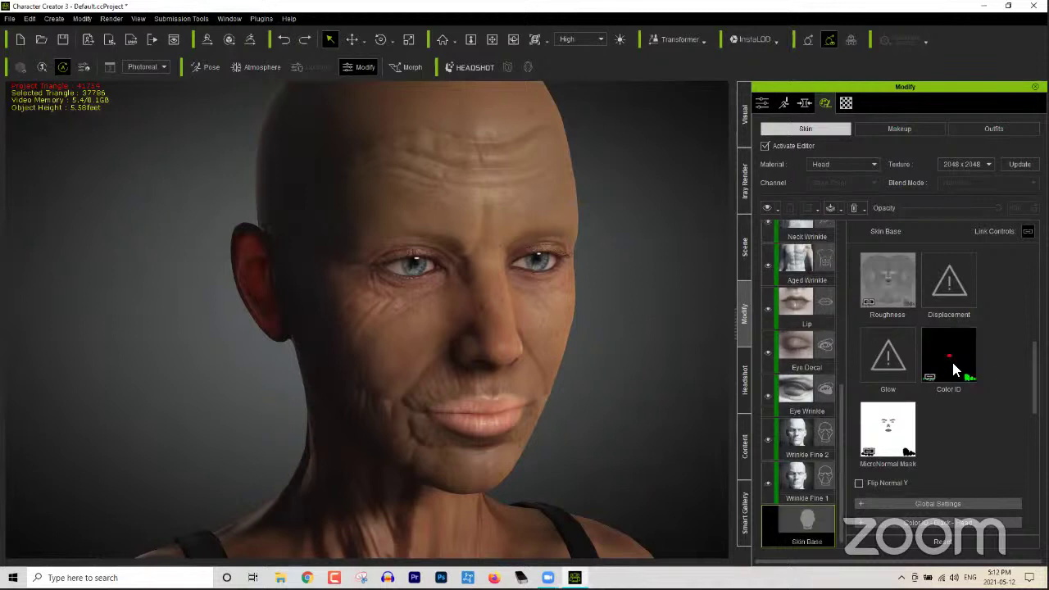
{"action": "left_click_drag", "start_coordinate": [1035, 378], "coordinate": [1035, 492]}
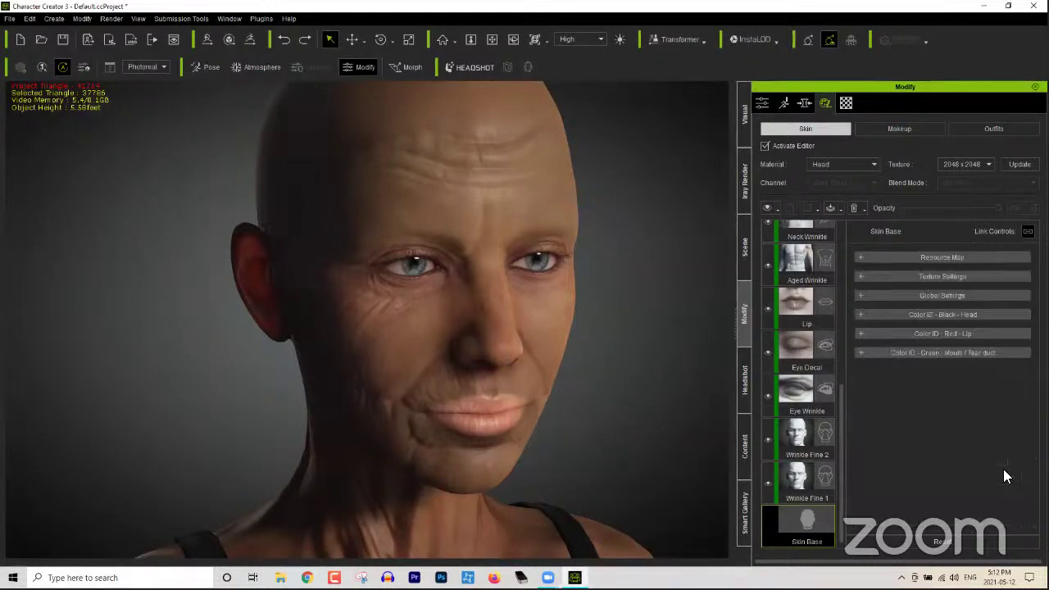
Step: Set the Skin Base's Color ID Red - Lip base color brightness to about -0.47 and its roughness brightness to about -0.52
{"action": "left_click", "coordinate": [927, 336]}
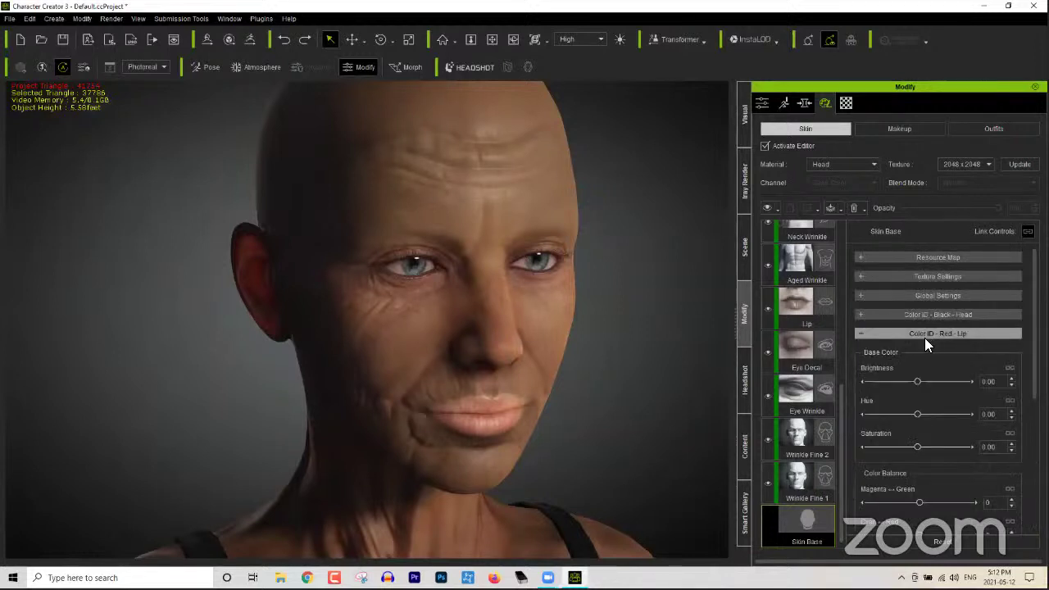
{"action": "left_click_drag", "start_coordinate": [918, 382], "coordinate": [896, 382]}
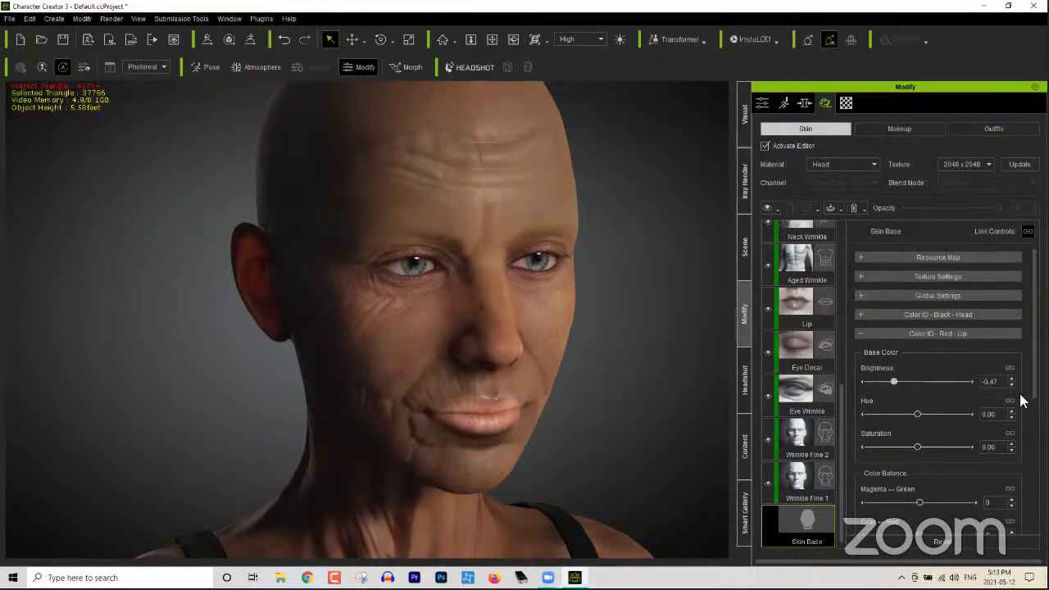
{"action": "scroll", "coordinate": [1025, 401], "scroll_direction": "down", "scroll_amount": 3}
{"action": "scroll", "coordinate": [946, 387], "scroll_direction": "down", "scroll_amount": 2}
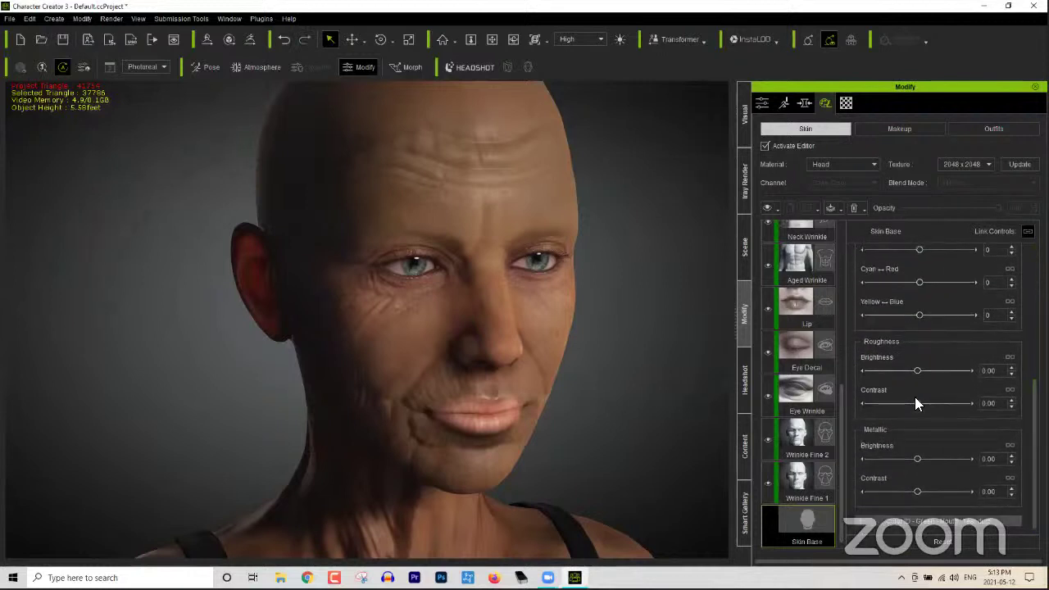
{"action": "left_click_drag", "start_coordinate": [915, 370], "coordinate": [891, 371]}
Step: Check the lips up close and readjust their base color brightness to about -0.27
{"action": "scroll", "coordinate": [505, 442], "scroll_direction": "up", "scroll_amount": 4}
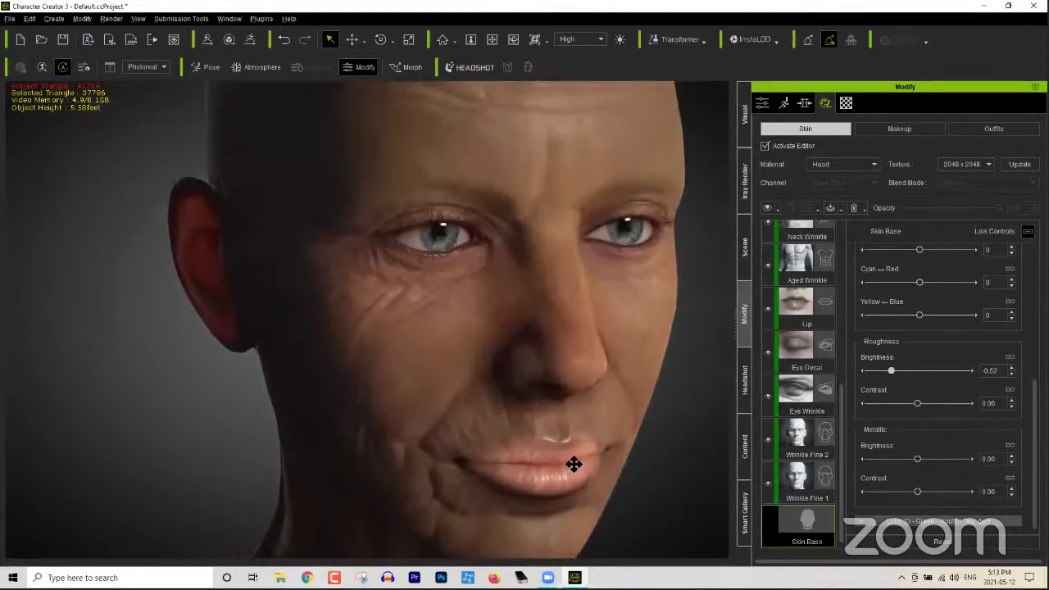
{"action": "scroll", "coordinate": [574, 465], "scroll_direction": "up", "scroll_amount": 2}
{"action": "middle_click_drag", "start_coordinate": [574, 465], "coordinate": [536, 383]}
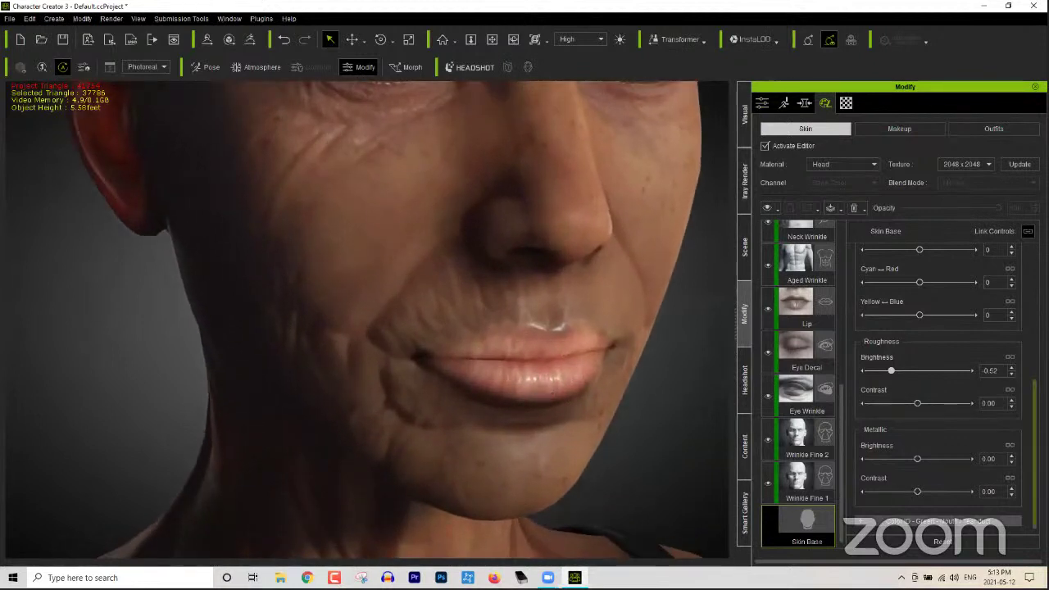
{"action": "scroll", "coordinate": [939, 377], "scroll_direction": "up", "scroll_amount": 5}
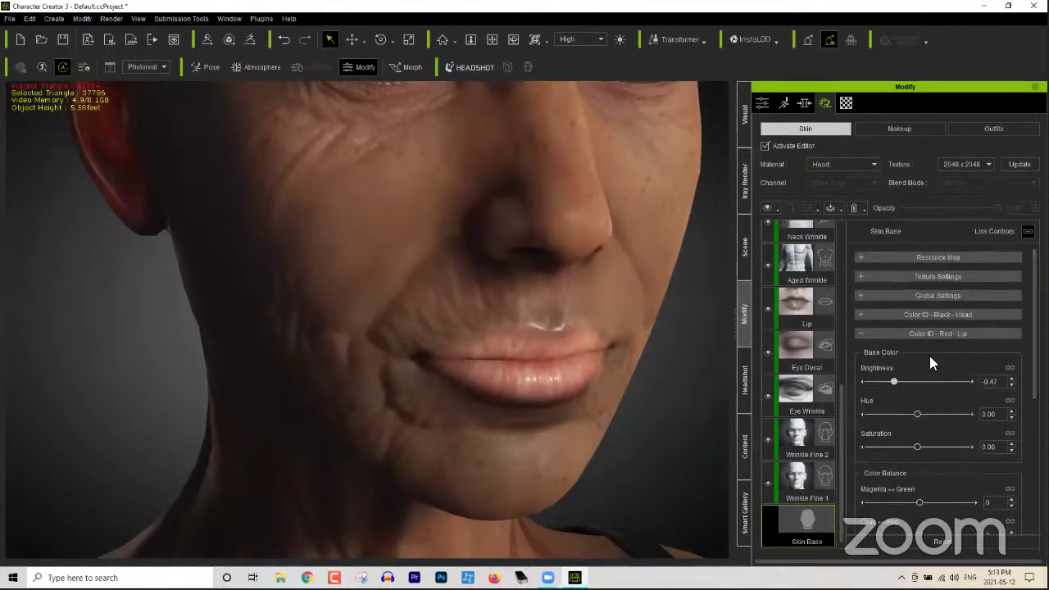
{"action": "mouse_move", "coordinate": [896, 380]}
{"action": "left_mouse_down"}
{"action": "mouse_move", "coordinate": [956, 379]}
{"action": "mouse_move", "coordinate": [887, 381]}
{"action": "left_mouse_up"}
{"action": "left_click", "coordinate": [905, 382]}
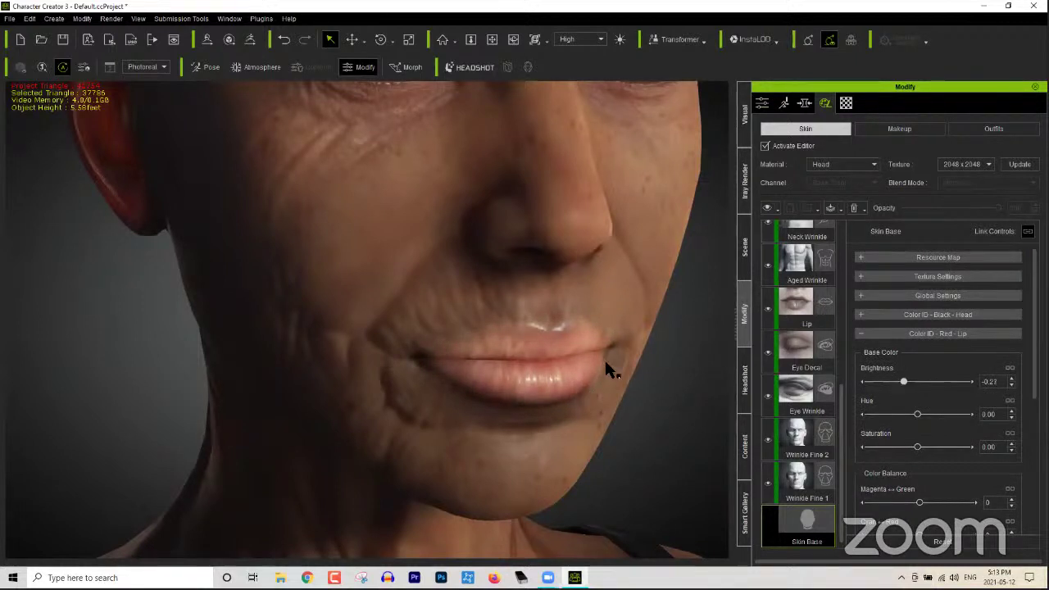
{"action": "scroll", "coordinate": [607, 369], "scroll_direction": "down", "scroll_amount": 5}
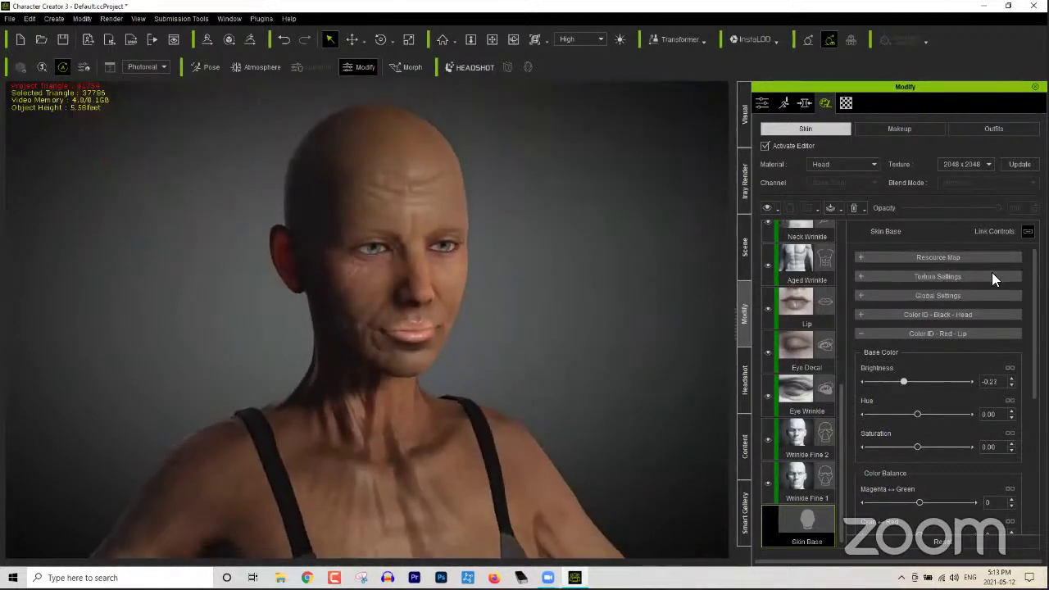
{"action": "left_click", "coordinate": [868, 333]}
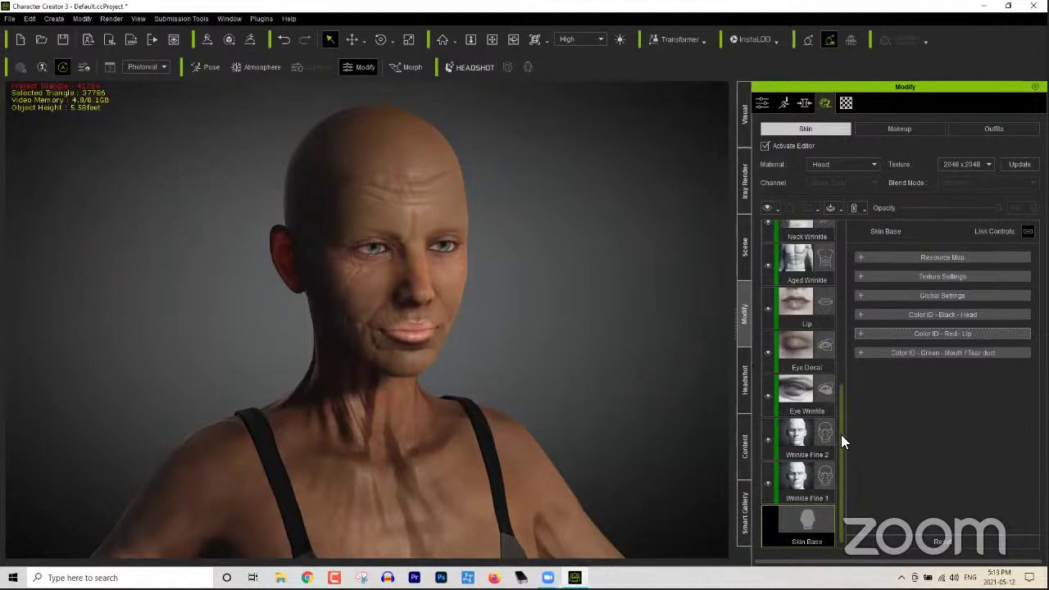
{"action": "scroll", "coordinate": [842, 423], "scroll_direction": "up", "scroll_amount": 5}
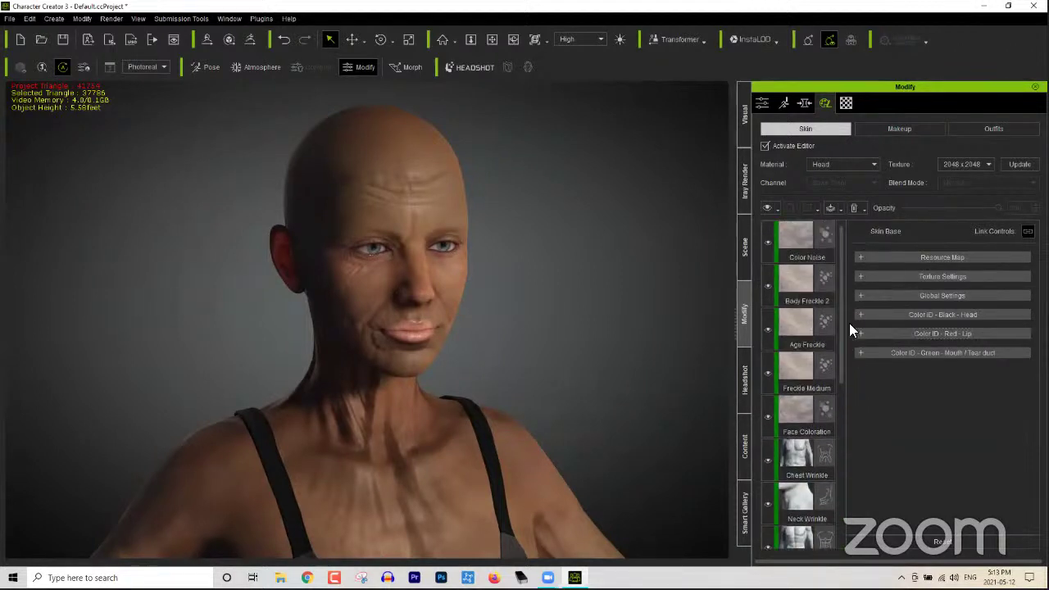
Step: Start a new project with the default avatar
{"action": "left_click", "coordinate": [20, 39]}
{"action": "left_click", "coordinate": [523, 313]}
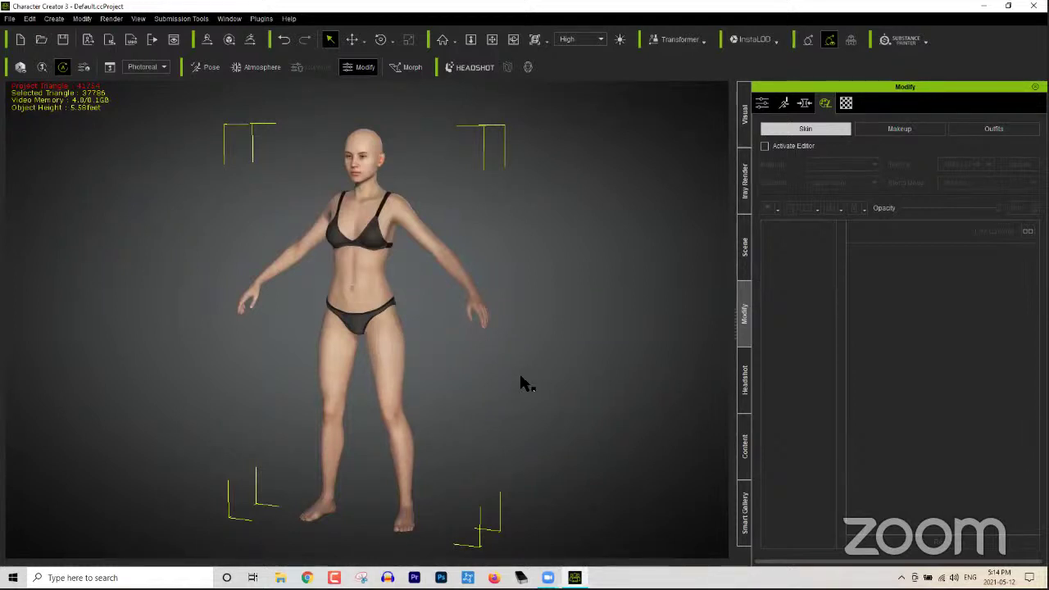
{"action": "scroll", "coordinate": [454, 290], "scroll_direction": "up", "scroll_amount": 5}
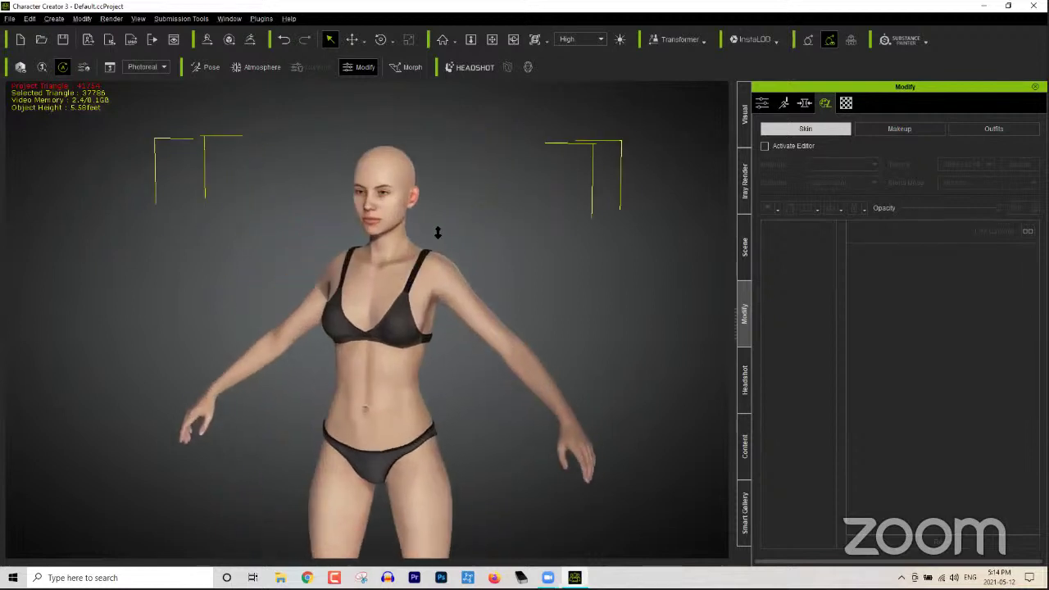
{"action": "scroll", "coordinate": [438, 233], "scroll_direction": "up", "scroll_amount": 5}
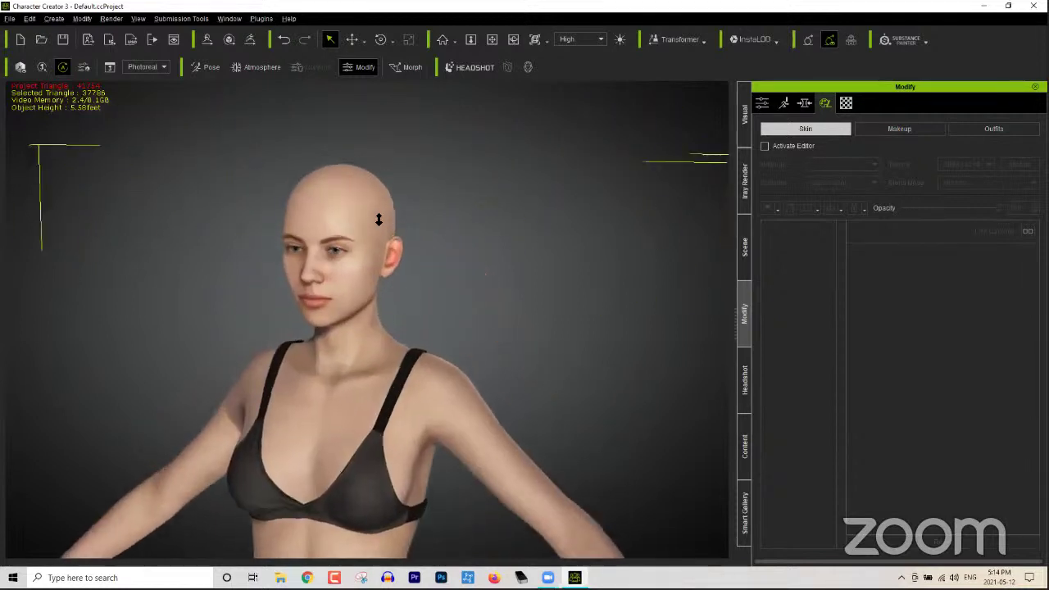
{"action": "right_click_drag", "start_coordinate": [353, 331], "coordinate": [647, 342]}
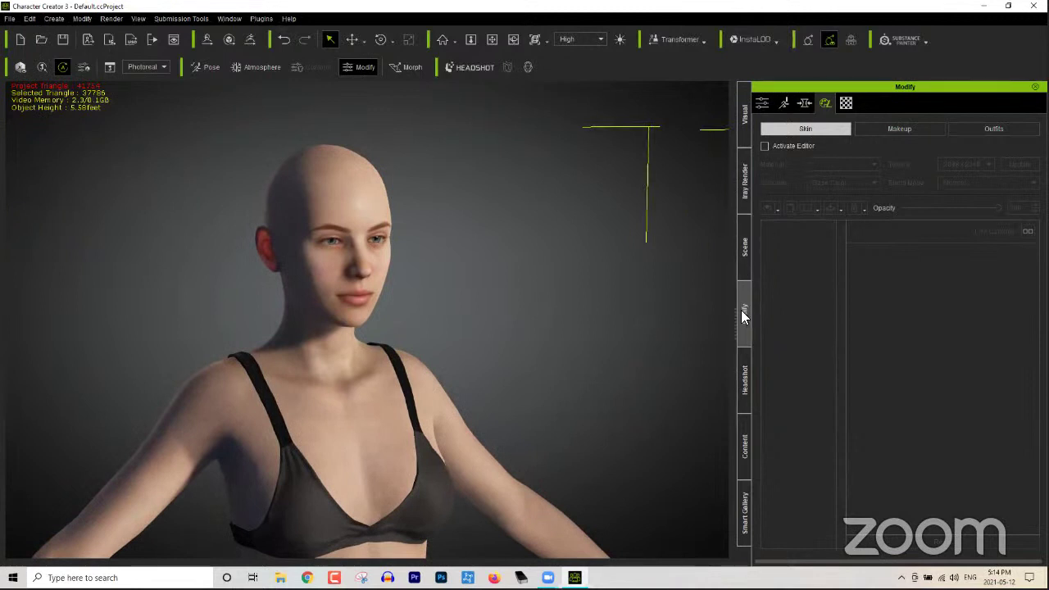
Step: Apply the Orc morph from the full-body ZBrush Learning Assets to the avatar at 100
{"action": "left_click", "coordinate": [804, 104]}
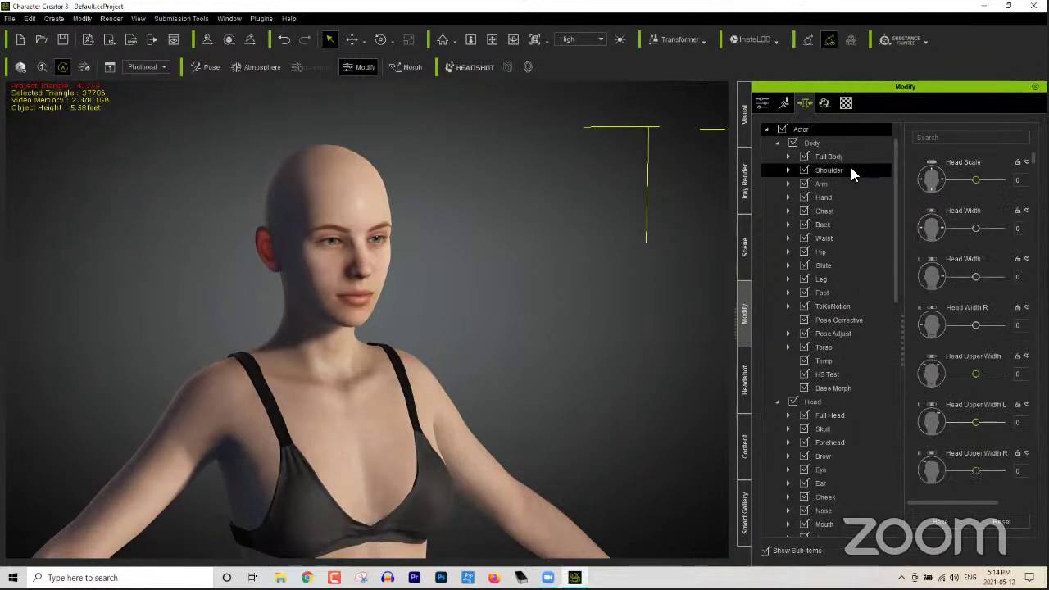
{"action": "left_click", "coordinate": [788, 156]}
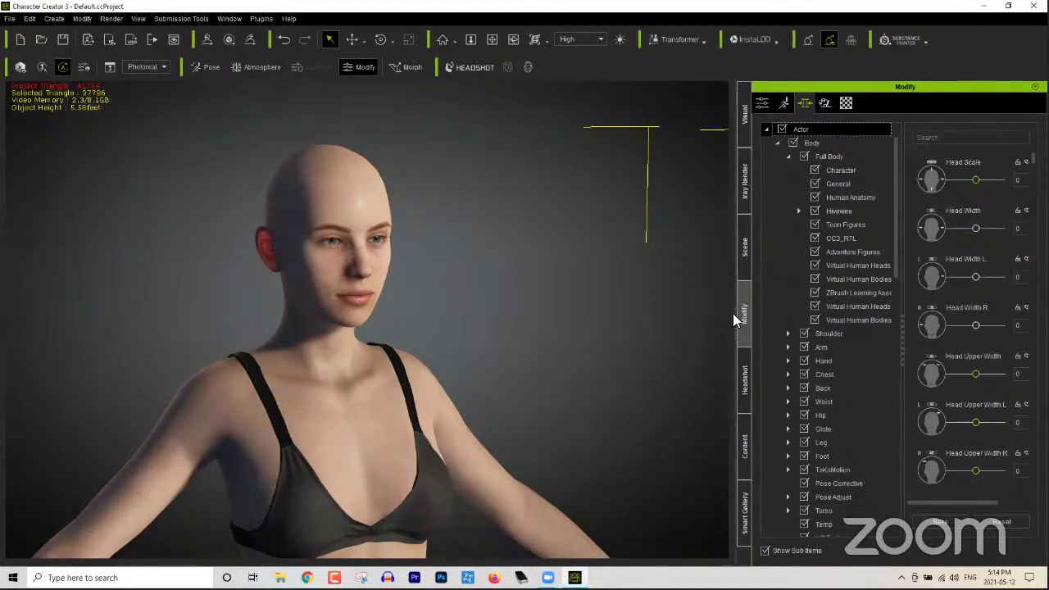
{"action": "left_click_drag", "start_coordinate": [711, 314], "coordinate": [705, 314]}
{"action": "left_click_drag", "start_coordinate": [884, 331], "coordinate": [911, 333]}
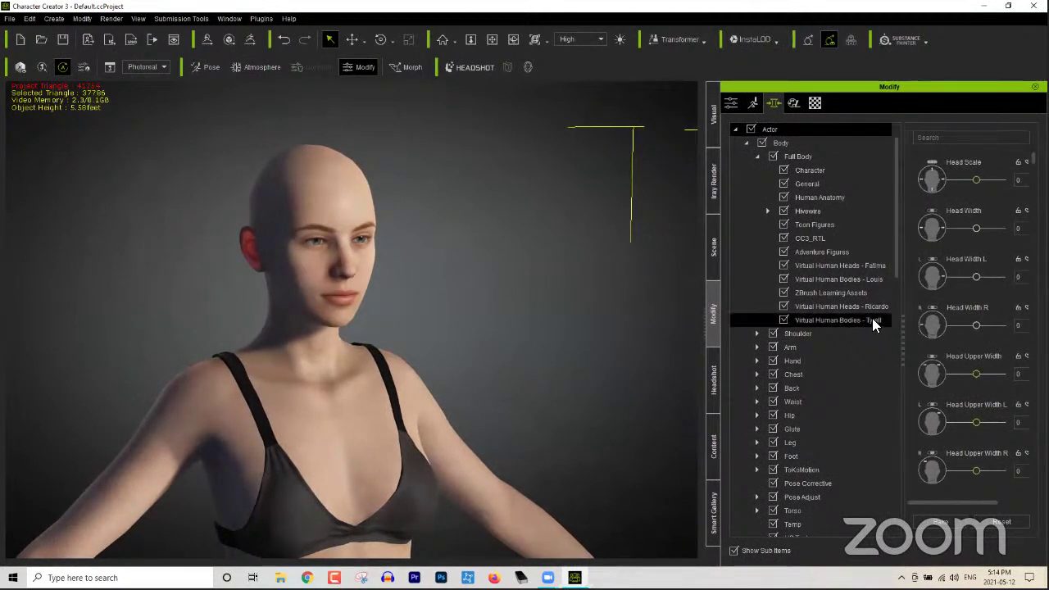
{"action": "left_click", "coordinate": [835, 300]}
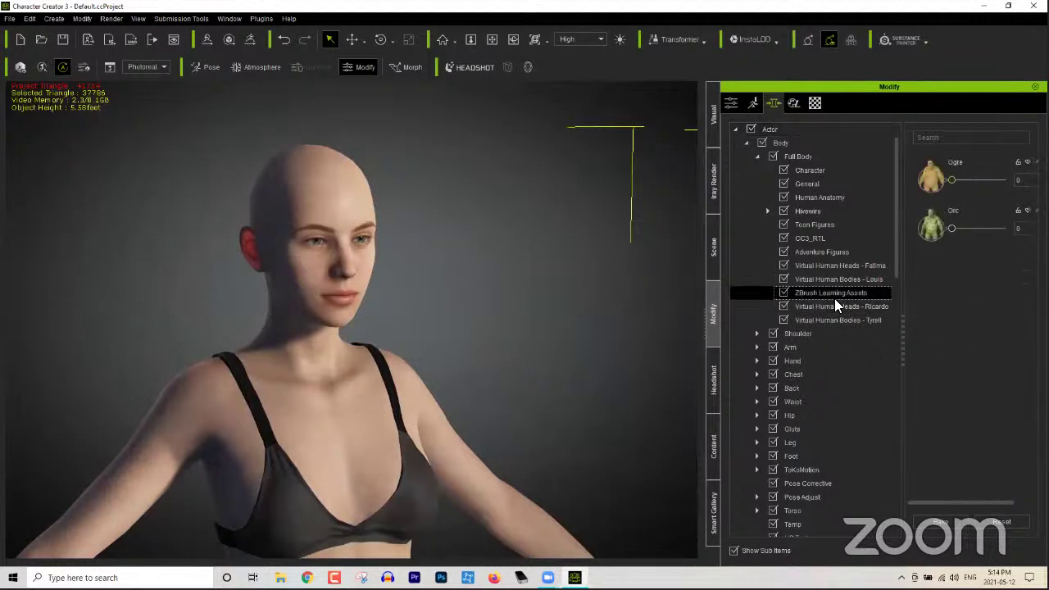
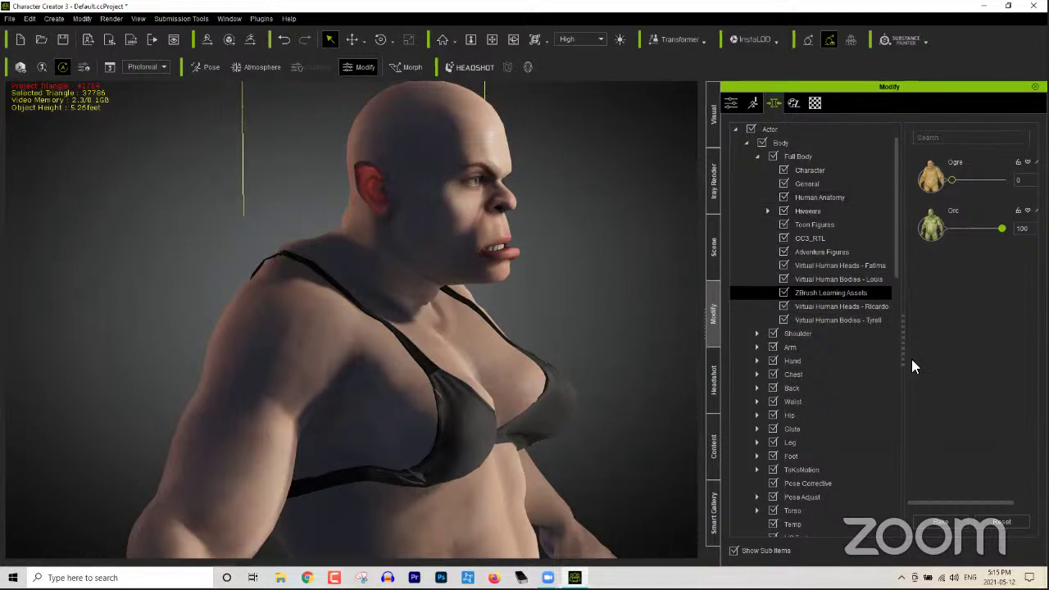
{"action": "left_click_drag", "start_coordinate": [895, 256], "coordinate": [895, 220]}
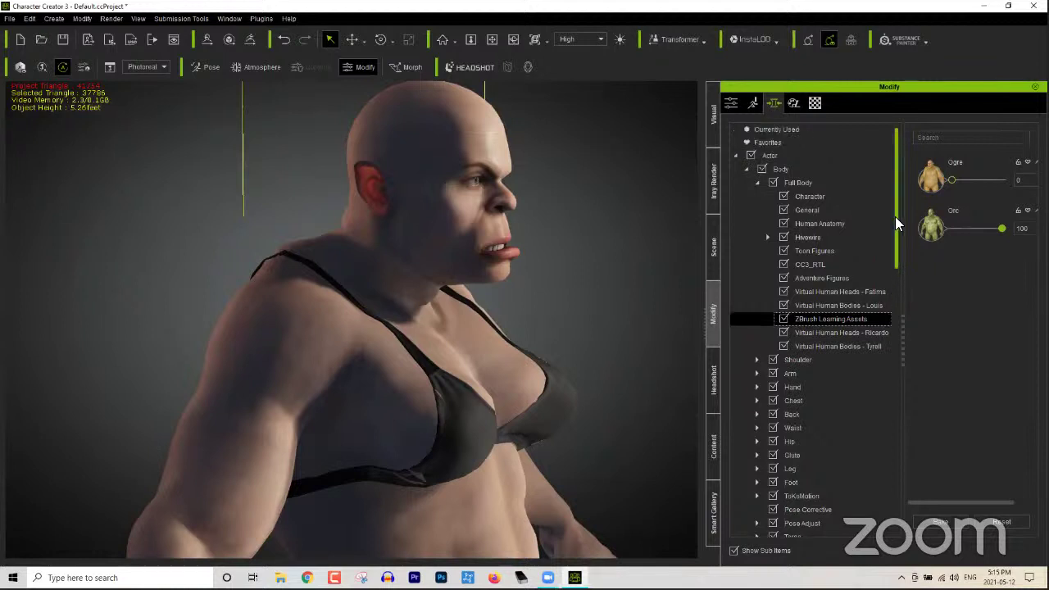
Step: Set the CC3+ Neutral Female body morph to 0 among the currently used morphs and delete the avatar's bra
{"action": "left_click", "coordinate": [779, 129]}
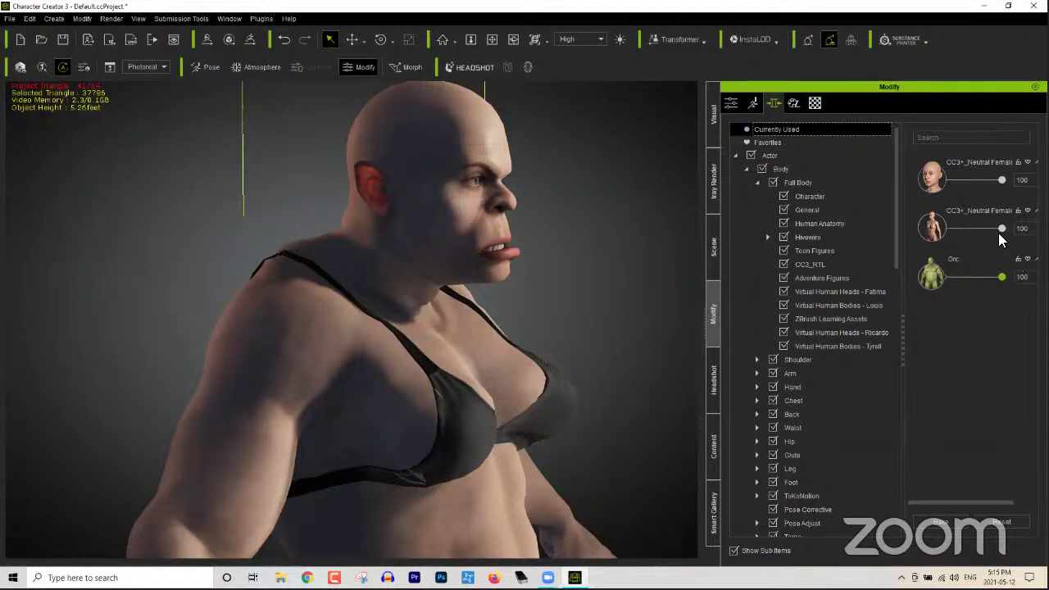
{"action": "left_click_drag", "start_coordinate": [1000, 230], "coordinate": [929, 236]}
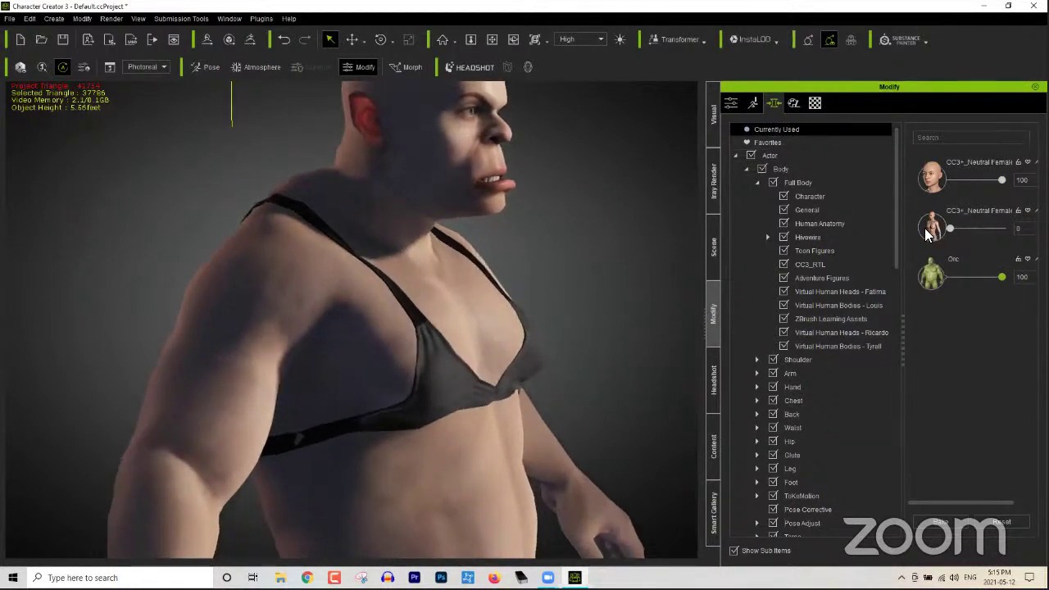
{"action": "left_click", "coordinate": [530, 359]}
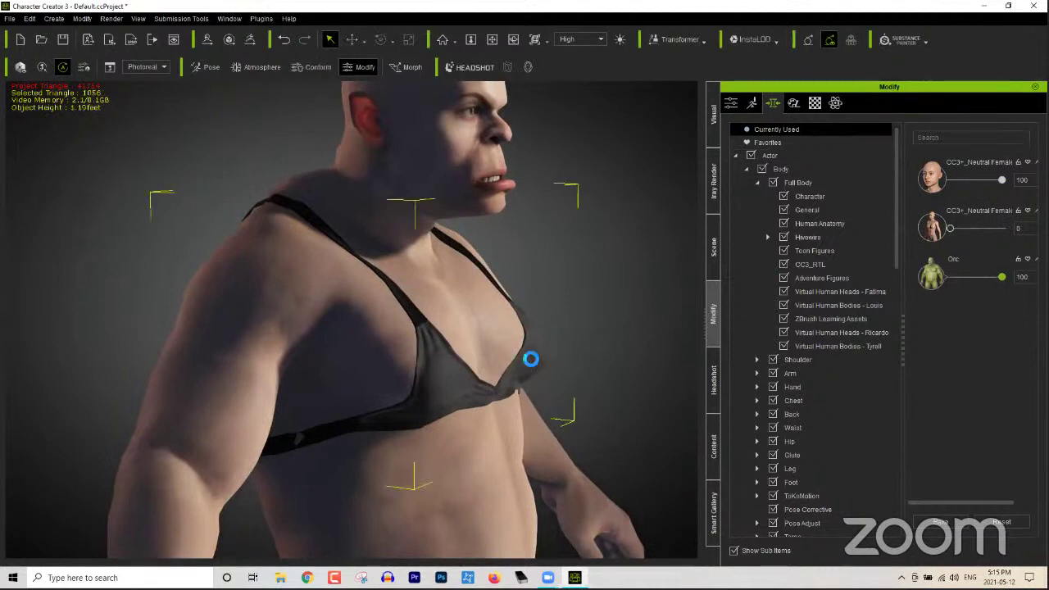
{"action": "key", "text": "Delete"}
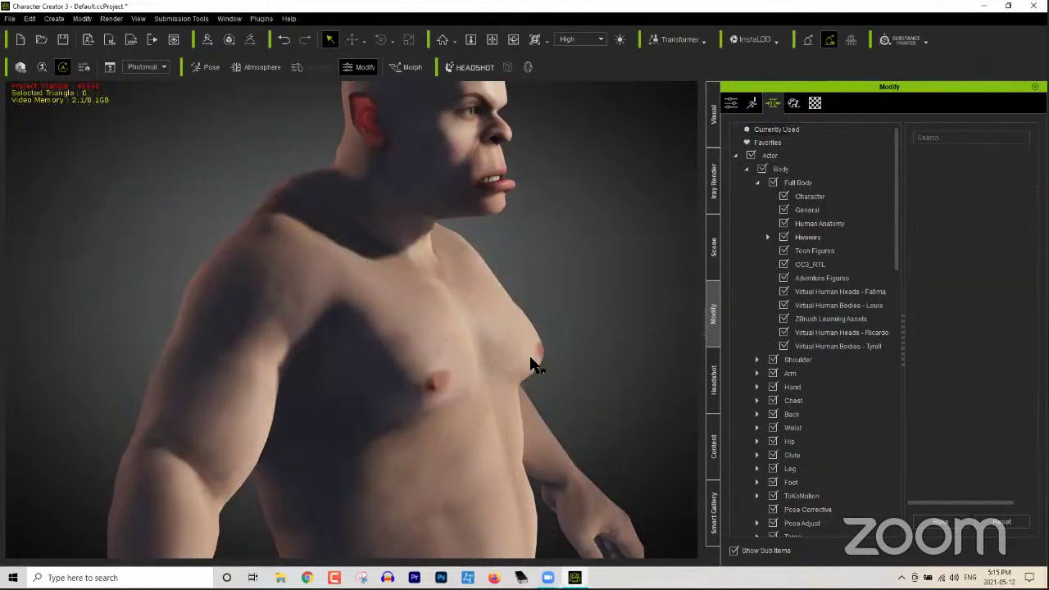
Step: Set the CC3+ Neutral Female head morph to 0 among the currently used morphs
{"action": "right_click_drag", "start_coordinate": [617, 359], "coordinate": [501, 352]}
{"action": "mouse_move", "coordinate": [513, 398]}
{"action": "middle_mouse_down"}
{"action": "mouse_move", "coordinate": [517, 331]}
{"action": "mouse_move", "coordinate": [513, 501]}
{"action": "mouse_move", "coordinate": [530, 410]}
{"action": "middle_mouse_up"}
{"action": "right_click_drag", "start_coordinate": [530, 409], "coordinate": [503, 410]}
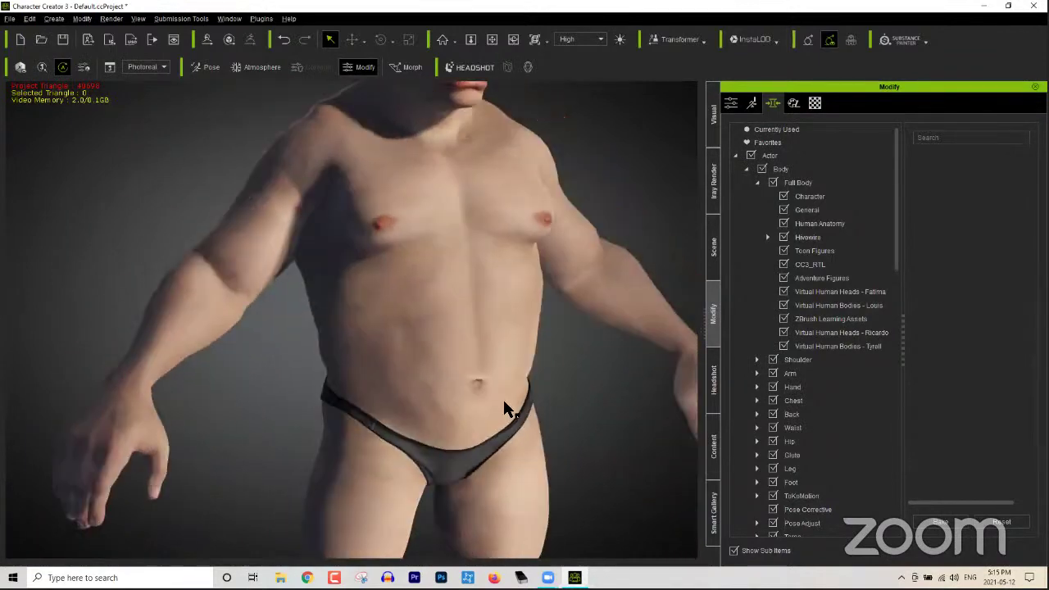
{"action": "middle_click_drag", "start_coordinate": [504, 410], "coordinate": [477, 426]}
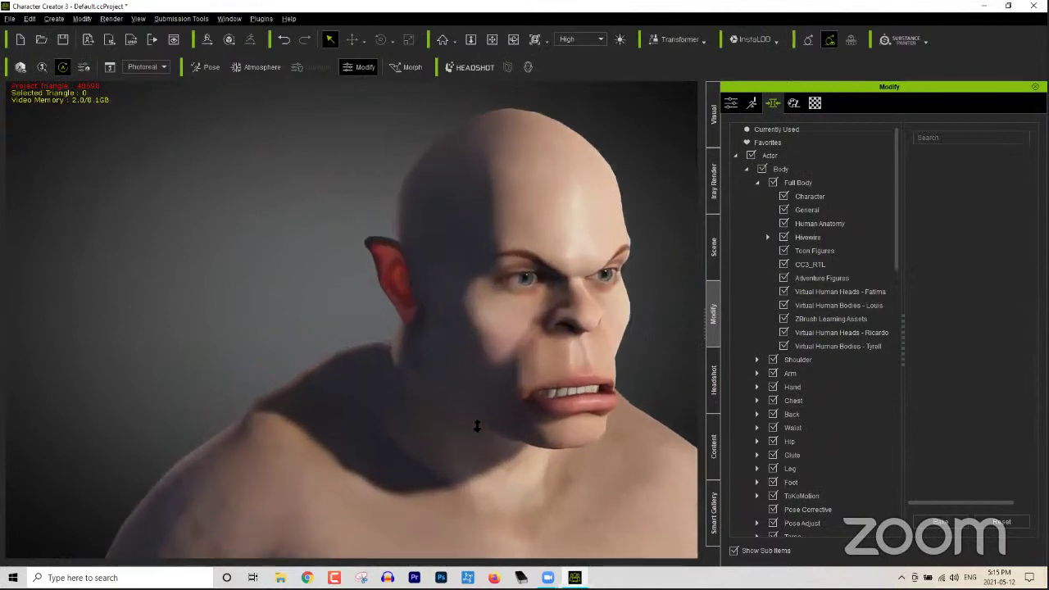
{"action": "left_click", "coordinate": [779, 129]}
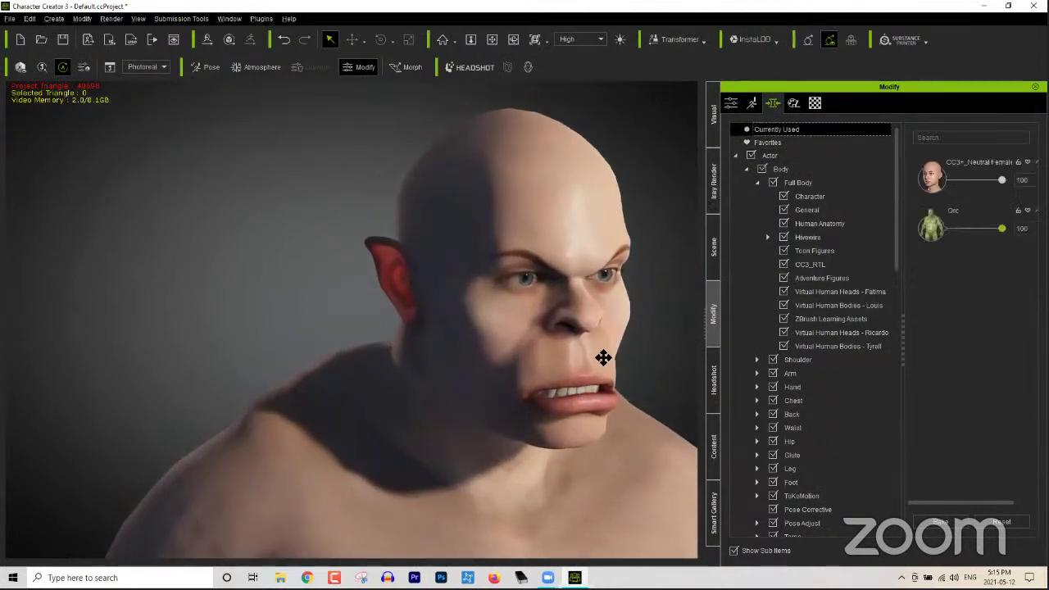
{"action": "middle_click_drag", "start_coordinate": [621, 355], "coordinate": [535, 378]}
{"action": "mouse_move", "coordinate": [535, 377]}
{"action": "right_mouse_down"}
{"action": "mouse_move", "coordinate": [527, 386]}
{"action": "mouse_move", "coordinate": [527, 369]}
{"action": "right_mouse_up"}
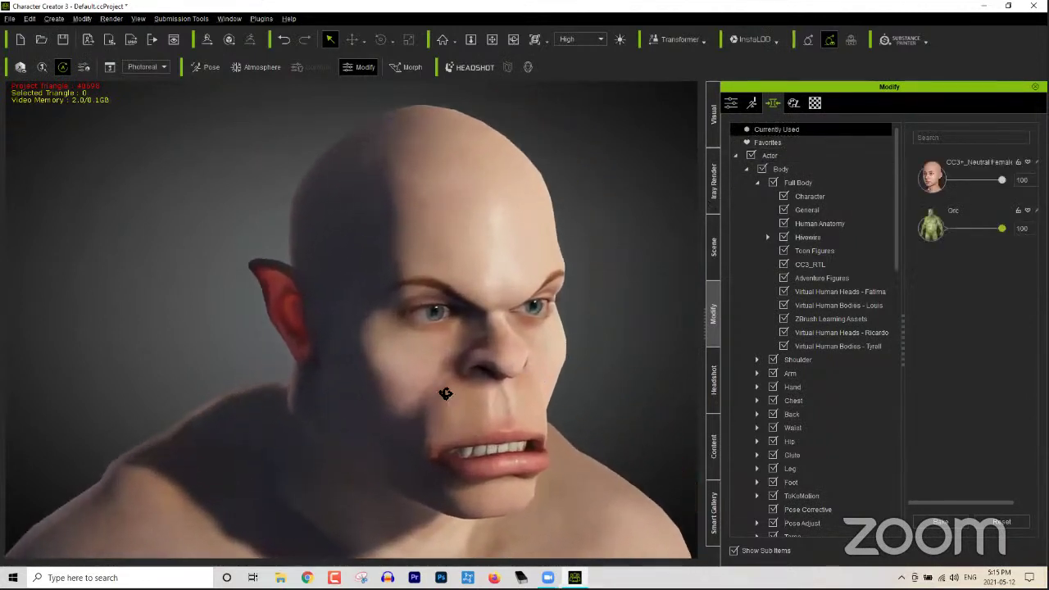
{"action": "right_click_drag", "start_coordinate": [445, 393], "coordinate": [463, 382]}
{"action": "left_click_drag", "start_coordinate": [994, 180], "coordinate": [913, 180]}
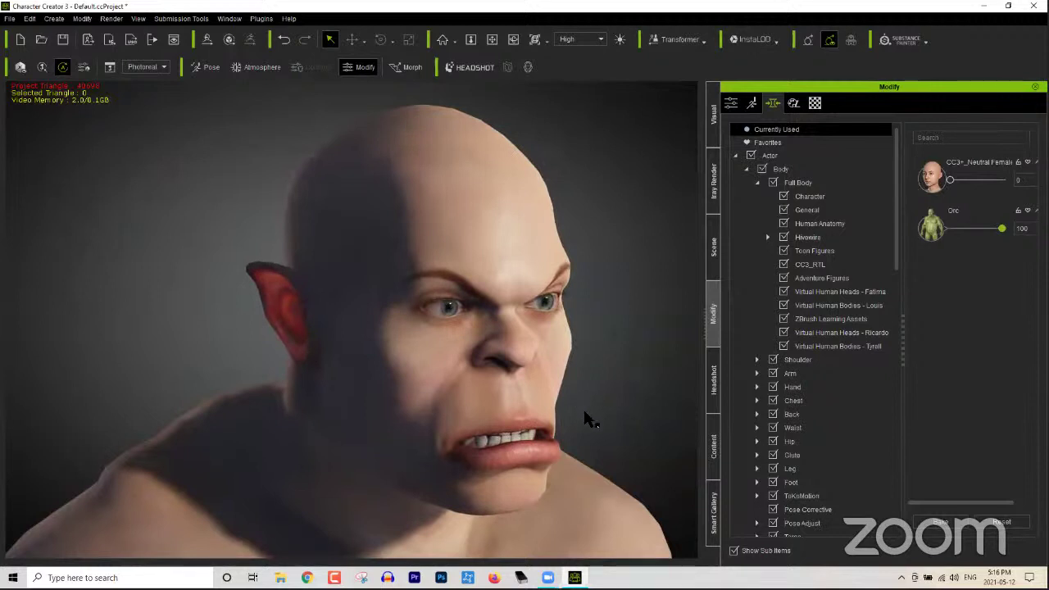
Step: Examine the orc's eyes up close and filter the Head group's Eye morphs by "eyelid"
{"action": "right_click_drag", "start_coordinate": [601, 426], "coordinate": [530, 428]}
{"action": "scroll", "coordinate": [519, 412], "scroll_direction": "up", "scroll_amount": 5}
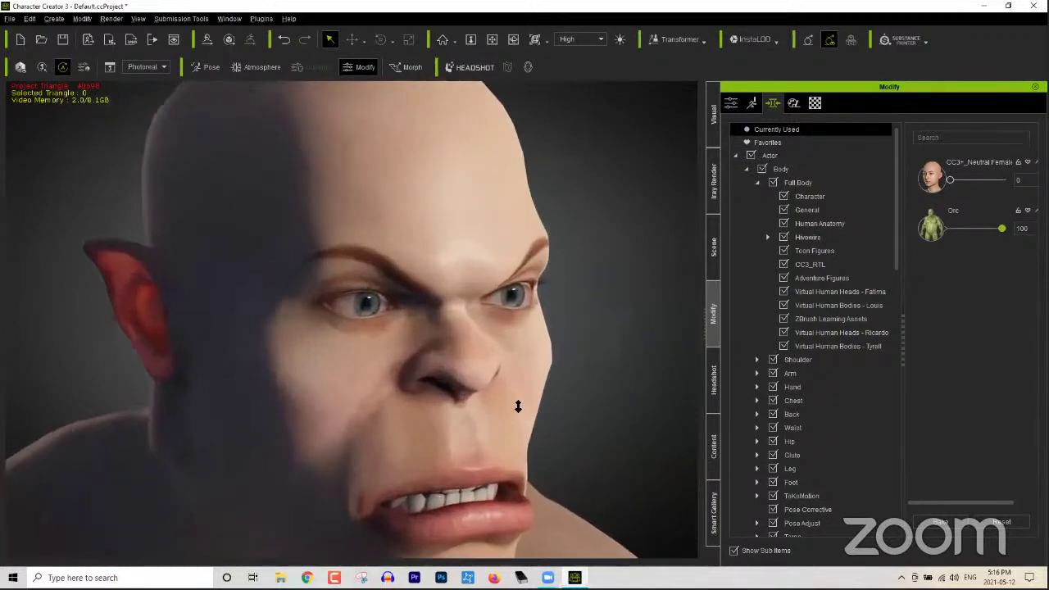
{"action": "scroll", "coordinate": [510, 389], "scroll_direction": "up", "scroll_amount": 2}
{"action": "middle_click_drag", "start_coordinate": [508, 389], "coordinate": [525, 426]}
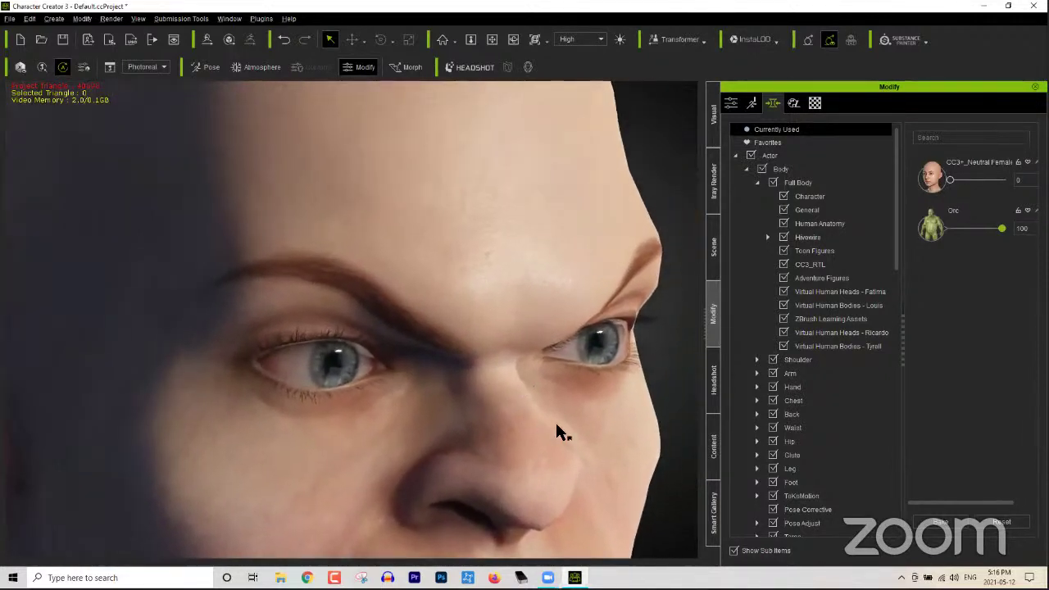
{"action": "scroll", "coordinate": [525, 425], "scroll_direction": "up", "scroll_amount": 3}
{"action": "scroll", "coordinate": [526, 423], "scroll_direction": "down", "scroll_amount": 1}
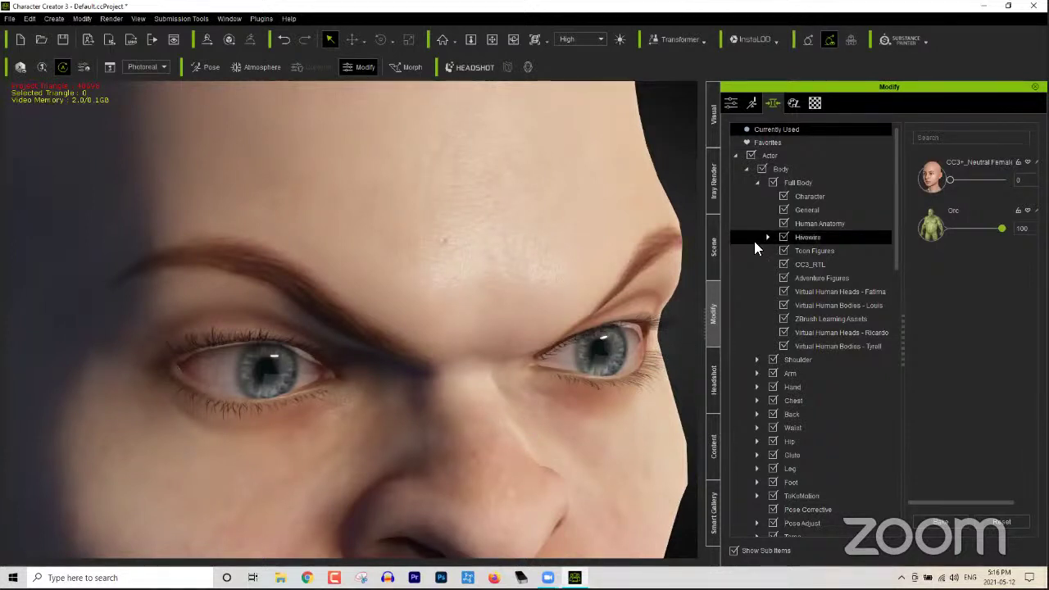
{"action": "left_click", "coordinate": [746, 169]}
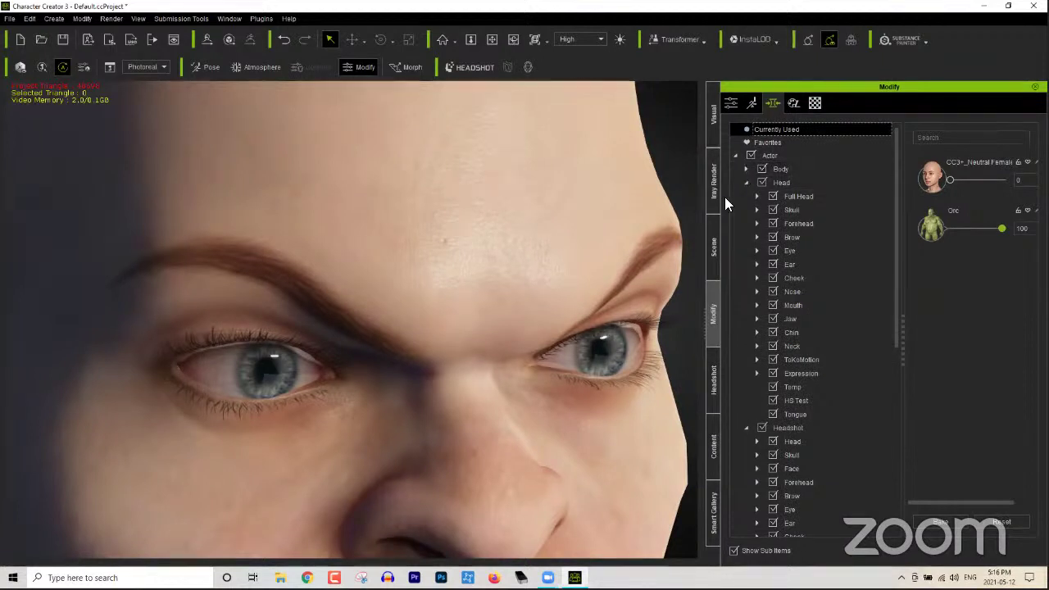
{"action": "left_click", "coordinate": [791, 251]}
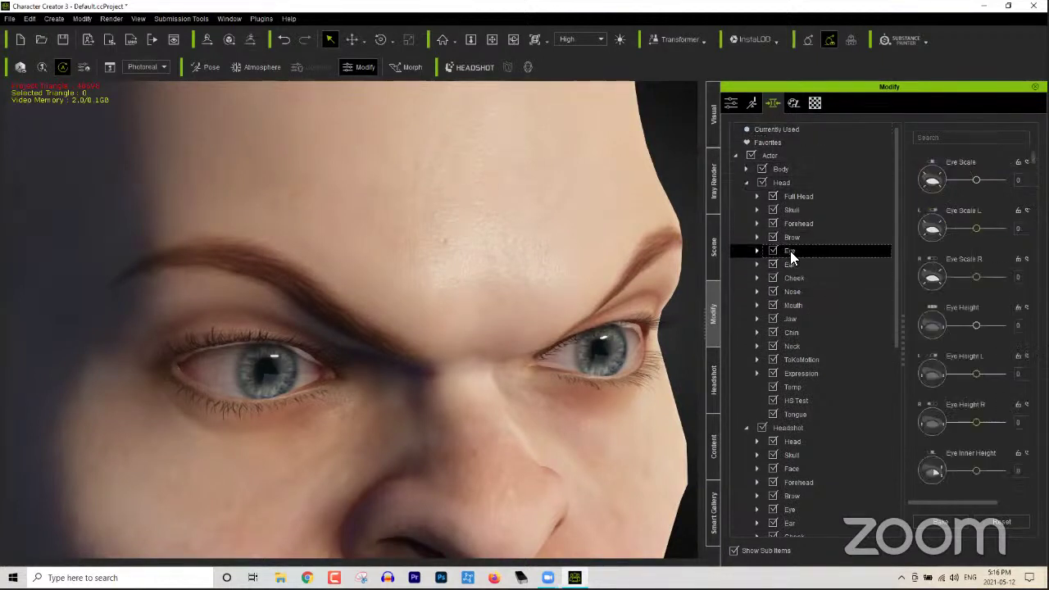
{"action": "left_click", "coordinate": [950, 137]}
{"action": "type", "text": "eyelid"}
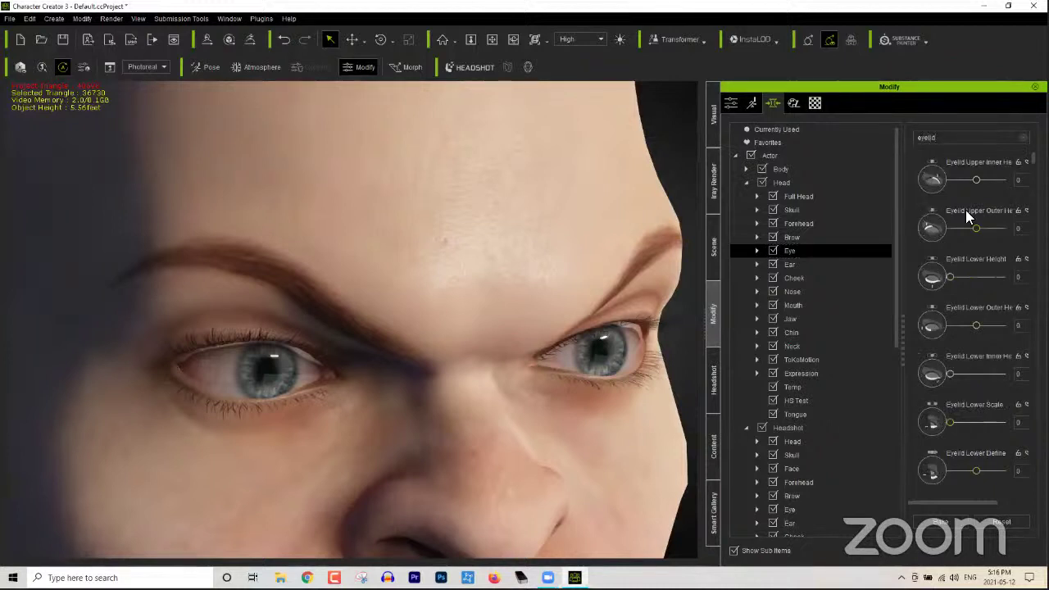
Step: Browse the eyelid morphs, narrow the filter to "eyelid inner" and widen the area showing the morph sliders
{"action": "scroll", "coordinate": [967, 320], "scroll_direction": "down", "scroll_amount": 10}
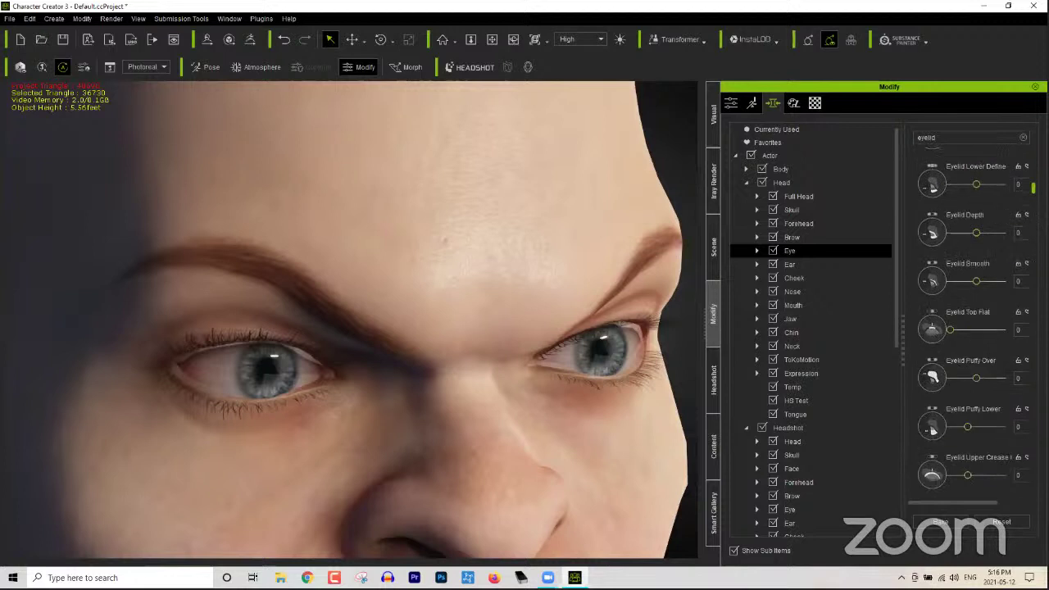
{"action": "scroll", "coordinate": [968, 320], "scroll_direction": "down", "scroll_amount": 10}
{"action": "scroll", "coordinate": [967, 320], "scroll_direction": "down", "scroll_amount": 10}
{"action": "scroll", "coordinate": [968, 320], "scroll_direction": "up", "scroll_amount": 20}
{"action": "left_click", "coordinate": [997, 140]}
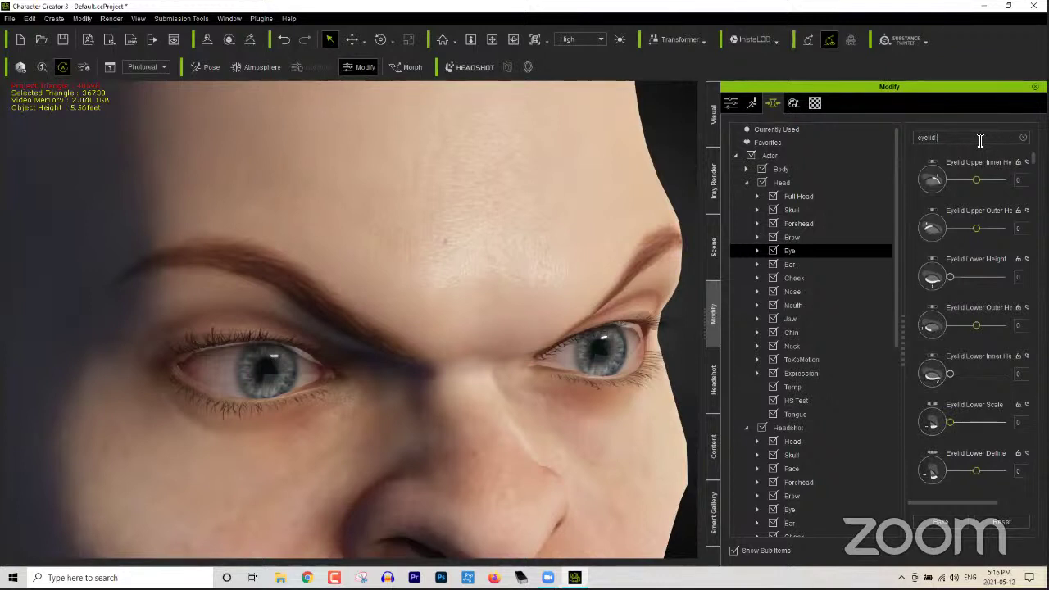
{"action": "type", "text": "inner"}
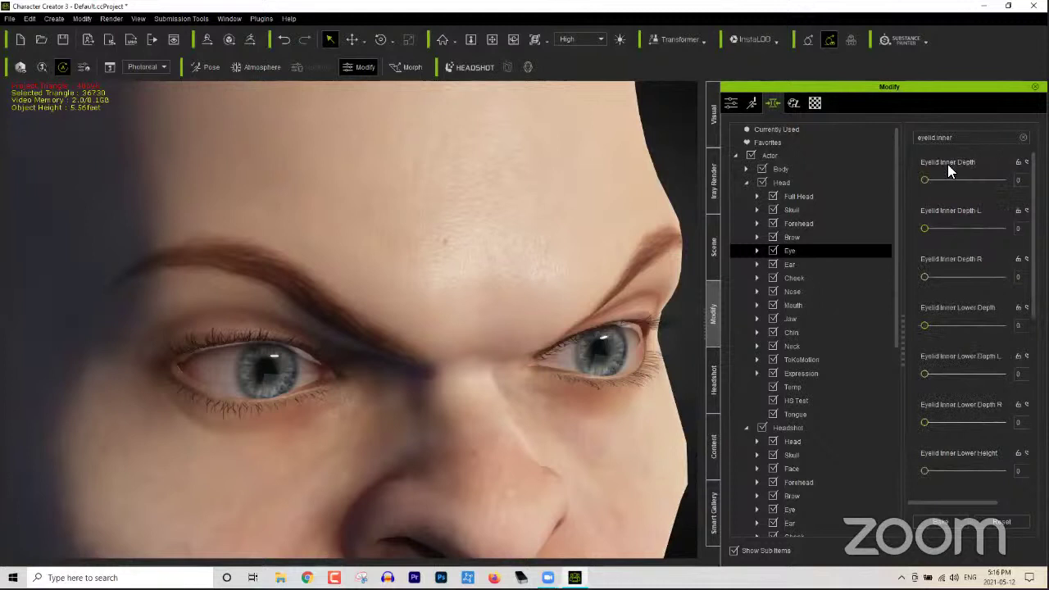
{"action": "mouse_move", "coordinate": [925, 182]}
{"action": "left_mouse_down"}
{"action": "mouse_move", "coordinate": [1021, 180]}
{"action": "mouse_move", "coordinate": [908, 179]}
{"action": "left_mouse_up"}
{"action": "left_click_drag", "start_coordinate": [902, 330], "coordinate": [886, 346]}
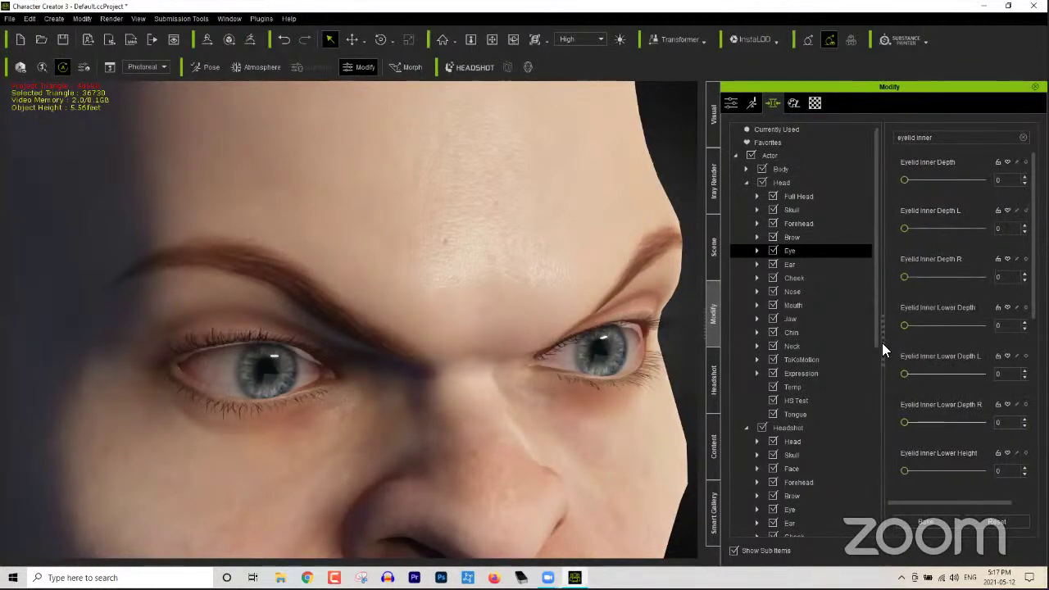
Step: Try Eyelid Inner Depth at -100 and -20, and set it to -40
{"action": "key", "text": "BackSpace"}
{"action": "type", "text": "-100"}
{"action": "key", "text": "Return"}
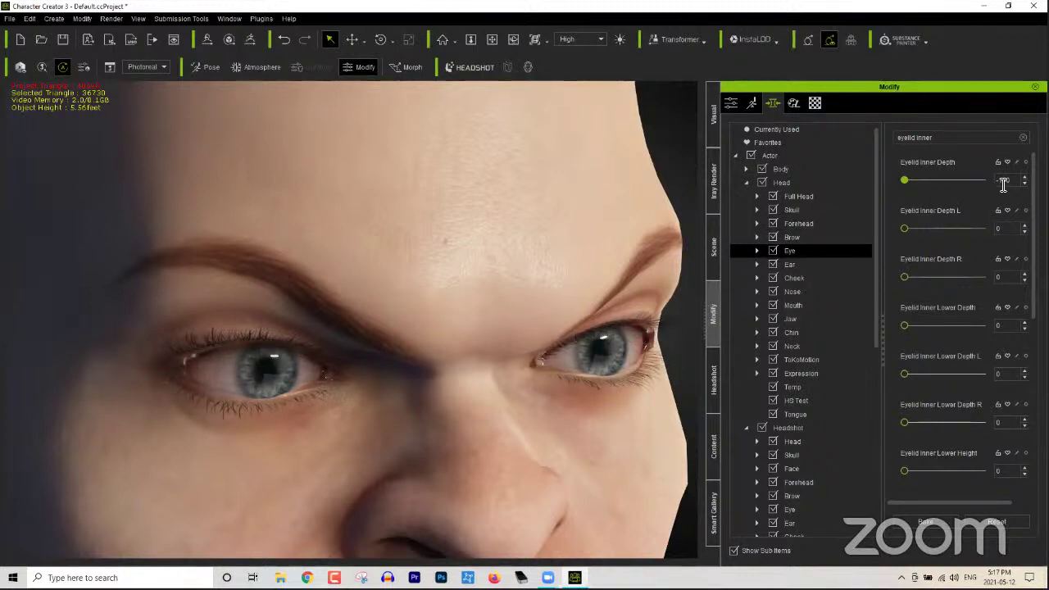
{"action": "left_click_drag", "start_coordinate": [1020, 180], "coordinate": [970, 179]}
{"action": "type", "text": "-20"}
{"action": "key", "text": "Return"}
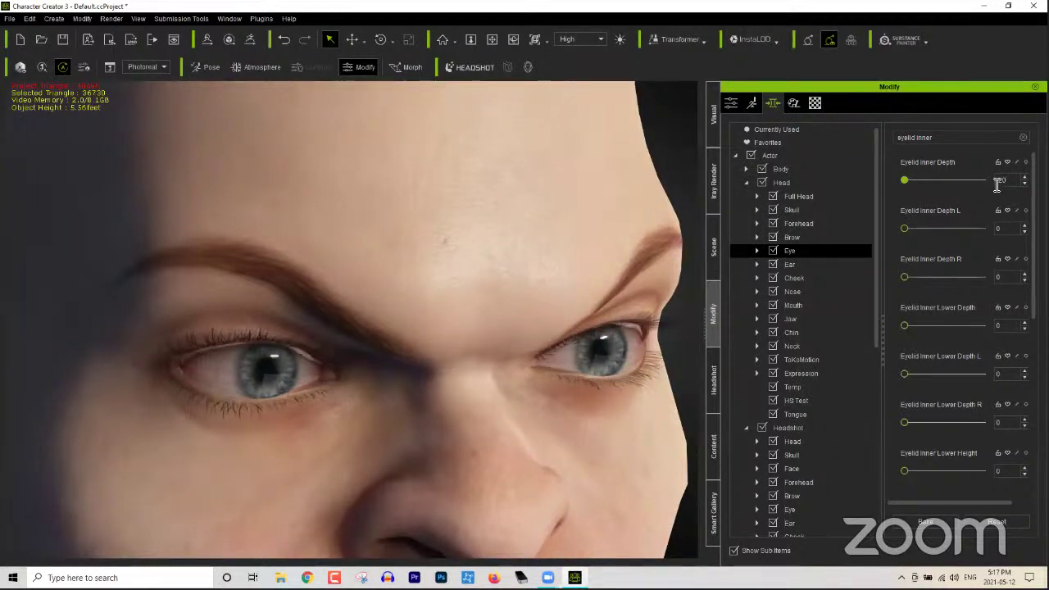
{"action": "left_click_drag", "start_coordinate": [1023, 179], "coordinate": [986, 182]}
{"action": "type", "text": "-4"}
{"action": "key", "text": "Return"}
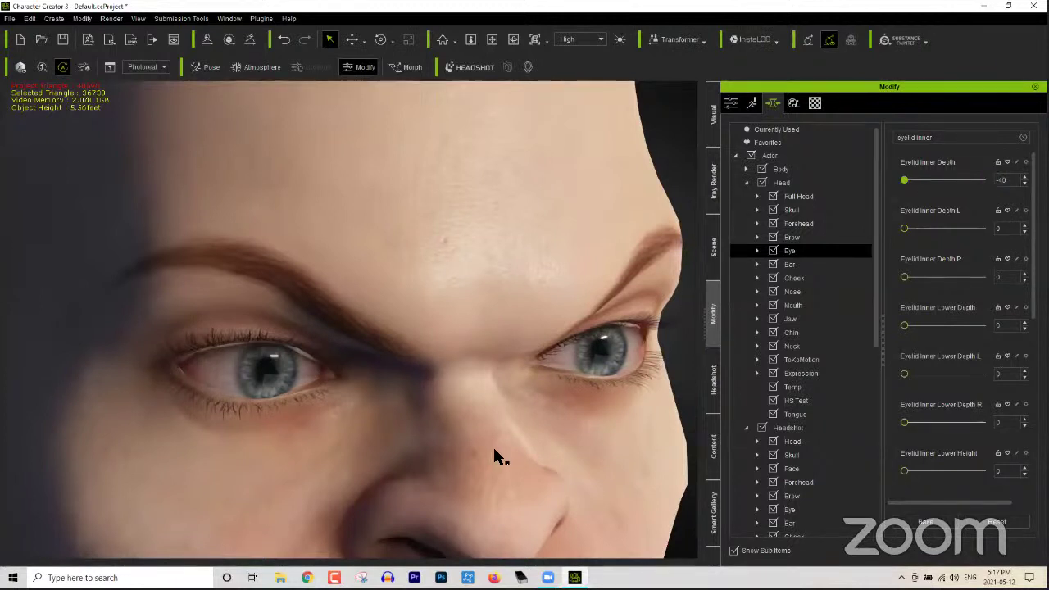
Step: Switch to the Headshot group's Eye morphs and set the Eyelid Inner Upper Height to -25
{"action": "scroll", "coordinate": [873, 328], "scroll_direction": "down", "scroll_amount": 1}
{"action": "scroll", "coordinate": [869, 390], "scroll_direction": "down", "scroll_amount": 3}
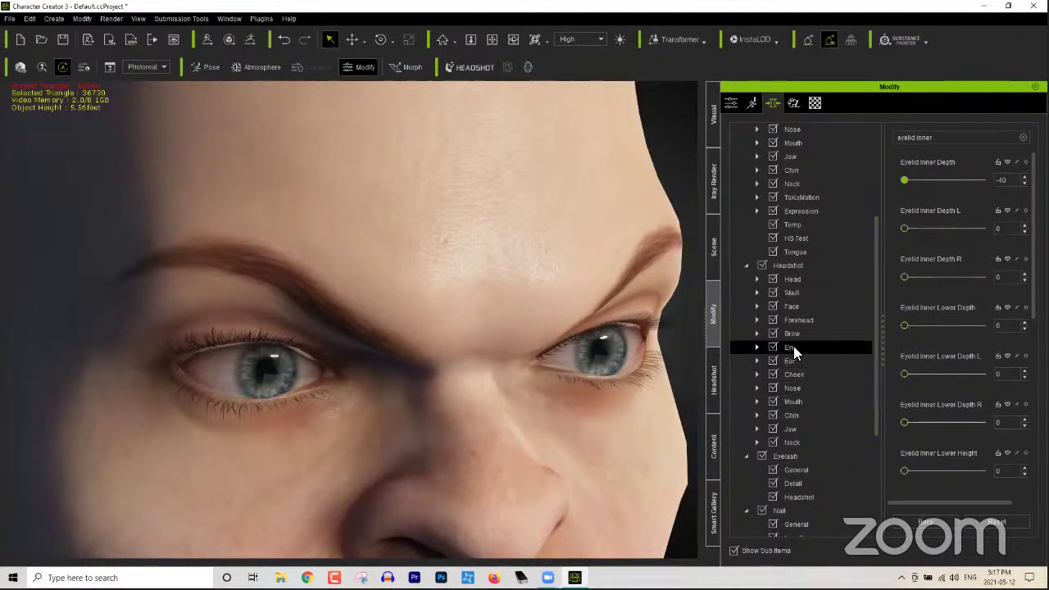
{"action": "left_click", "coordinate": [794, 349]}
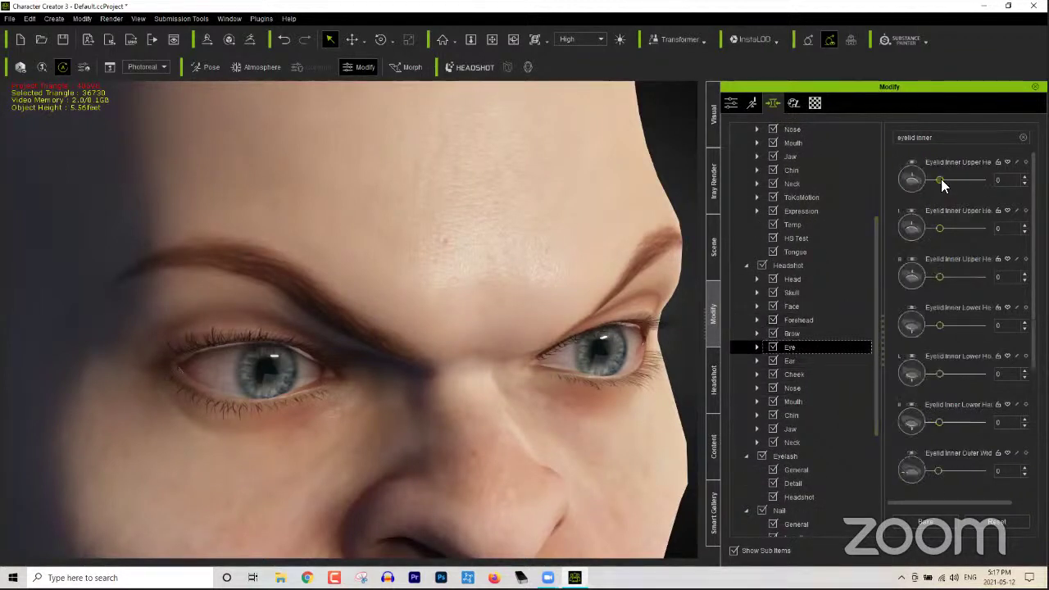
{"action": "mouse_move", "coordinate": [942, 185]}
{"action": "left_mouse_down"}
{"action": "mouse_move", "coordinate": [993, 183]}
{"action": "mouse_move", "coordinate": [923, 187]}
{"action": "left_mouse_up"}
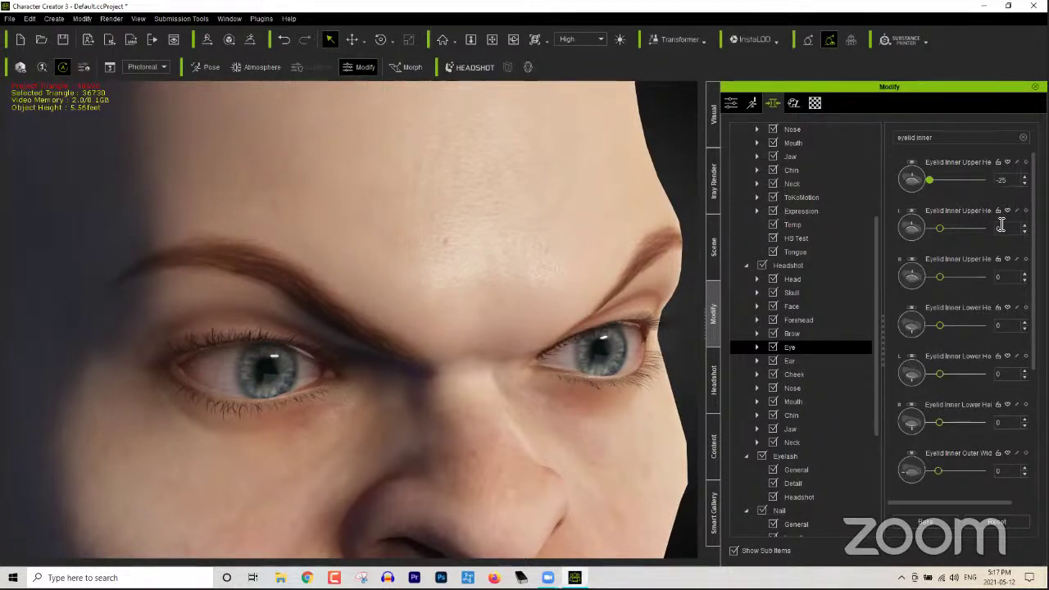
{"action": "mouse_move", "coordinate": [942, 232]}
{"action": "left_mouse_down"}
{"action": "mouse_move", "coordinate": [925, 230]}
{"action": "mouse_move", "coordinate": [950, 232]}
{"action": "left_mouse_up"}
Step: Set the Headshot Eyelid Inner Depth morph to 2 and check both eyes from several angles
{"action": "scroll", "coordinate": [974, 315], "scroll_direction": "down", "scroll_amount": 5}
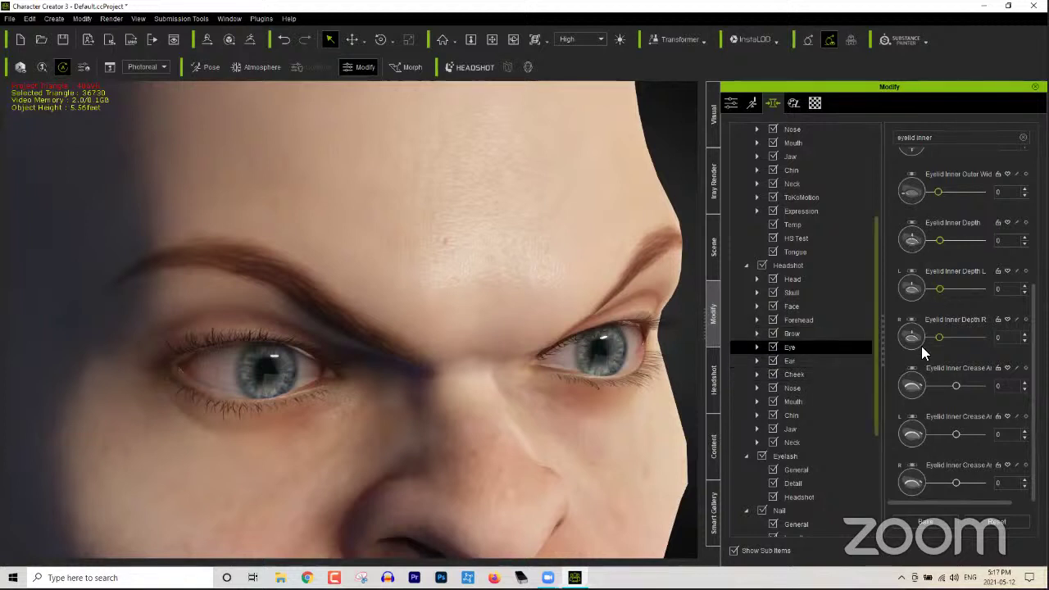
{"action": "mouse_move", "coordinate": [940, 241]}
{"action": "left_mouse_down"}
{"action": "mouse_move", "coordinate": [921, 242]}
{"action": "mouse_move", "coordinate": [943, 242]}
{"action": "left_mouse_up"}
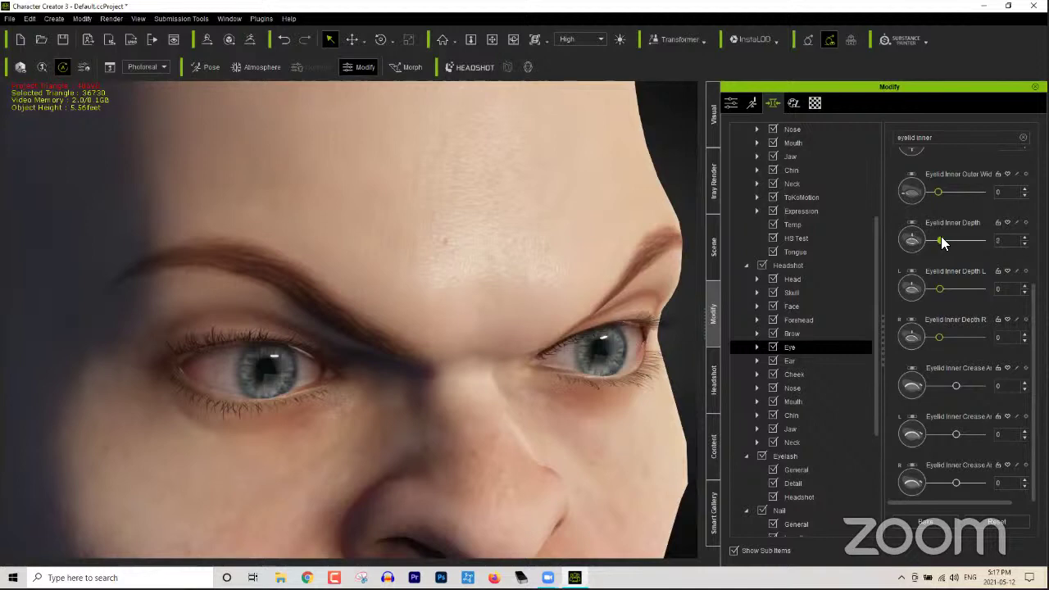
{"action": "right_click_drag", "start_coordinate": [468, 410], "coordinate": [443, 409]}
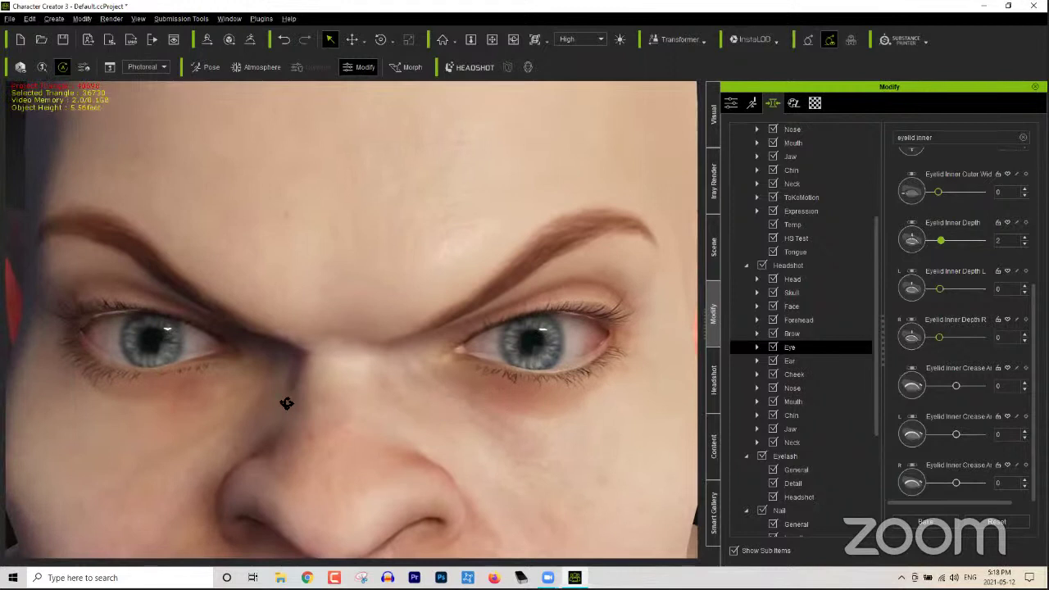
{"action": "right_click_drag", "start_coordinate": [286, 404], "coordinate": [388, 410]}
{"action": "right_click_drag", "start_coordinate": [508, 412], "coordinate": [426, 391]}
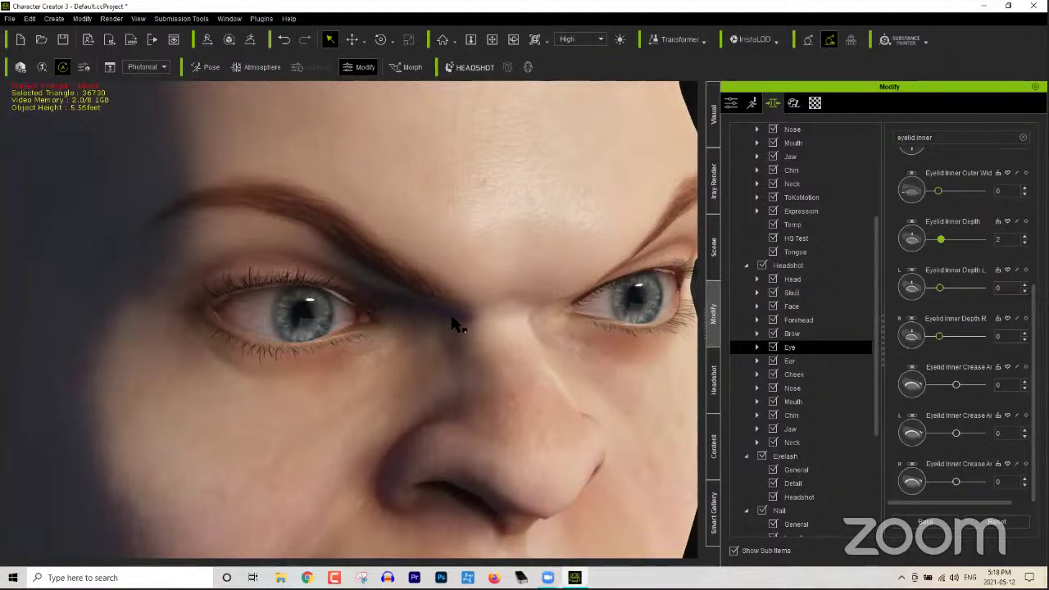
Step: Clear the morph filter, return to the Head group's Eye morphs and filter them by "depth"
{"action": "triple_click", "coordinate": [907, 138]}
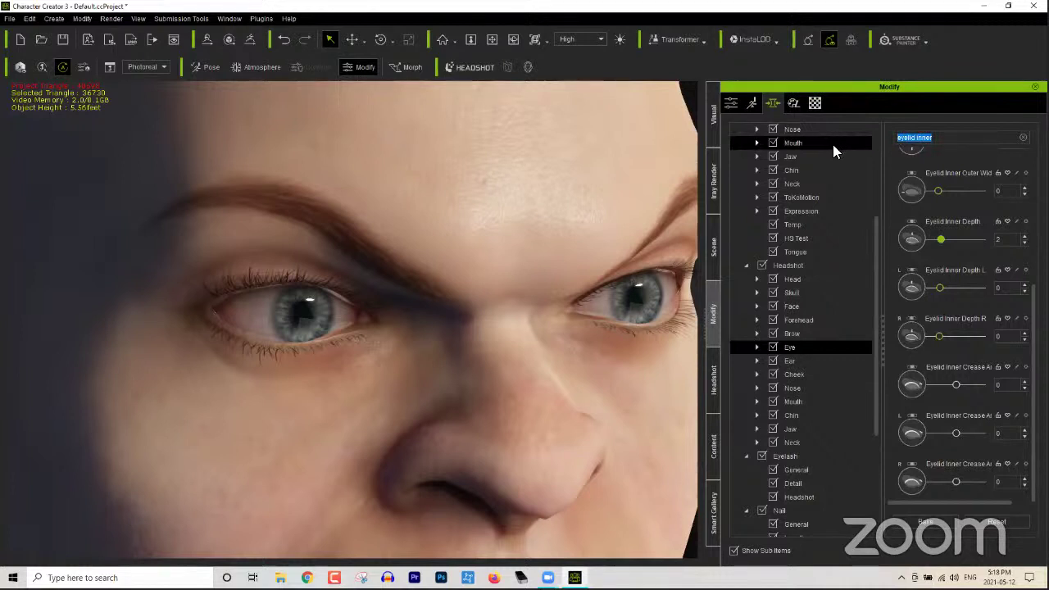
{"action": "key", "text": "BackSpace"}
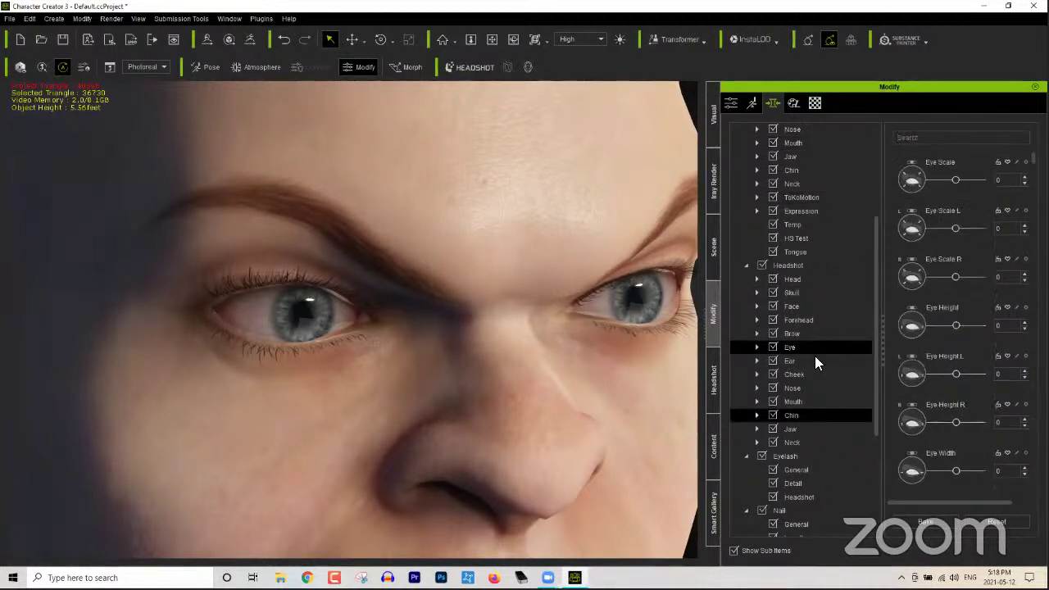
{"action": "scroll", "coordinate": [877, 225], "scroll_direction": "up", "scroll_amount": 3}
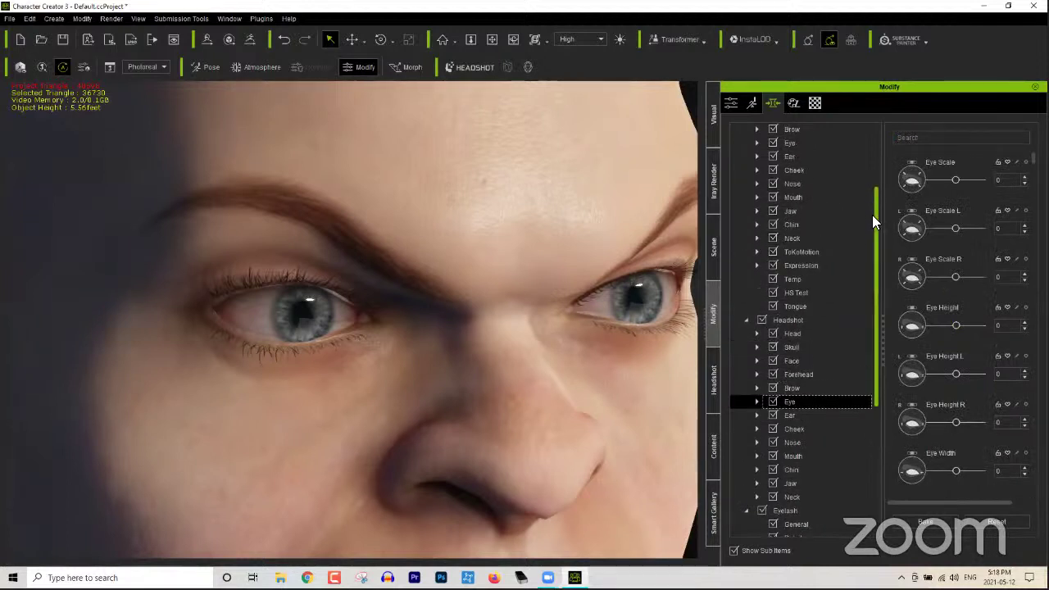
{"action": "left_click", "coordinate": [792, 171]}
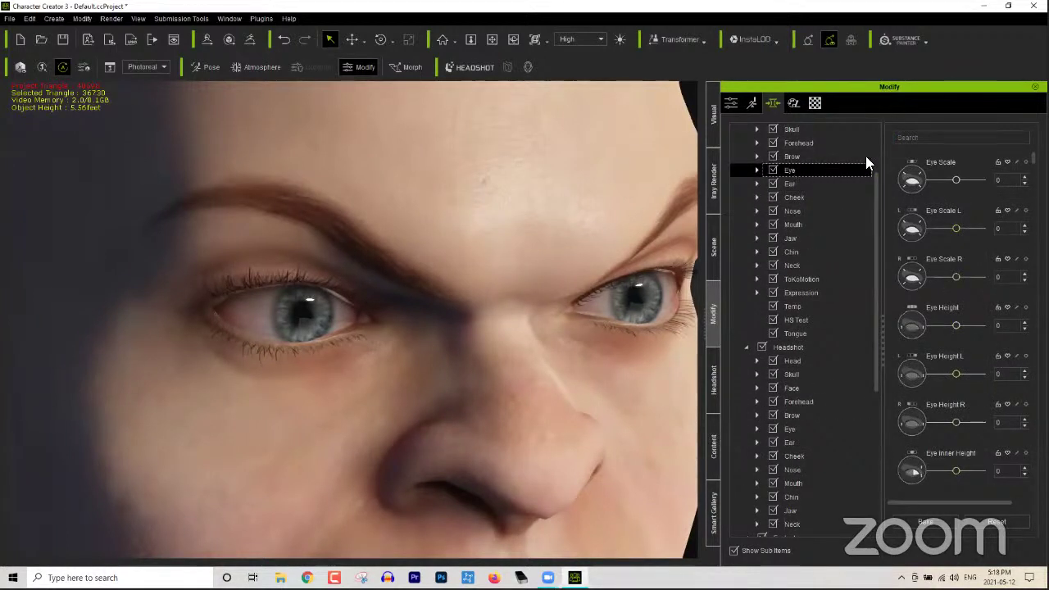
{"action": "left_click", "coordinate": [935, 139]}
{"action": "type", "text": "depth"}
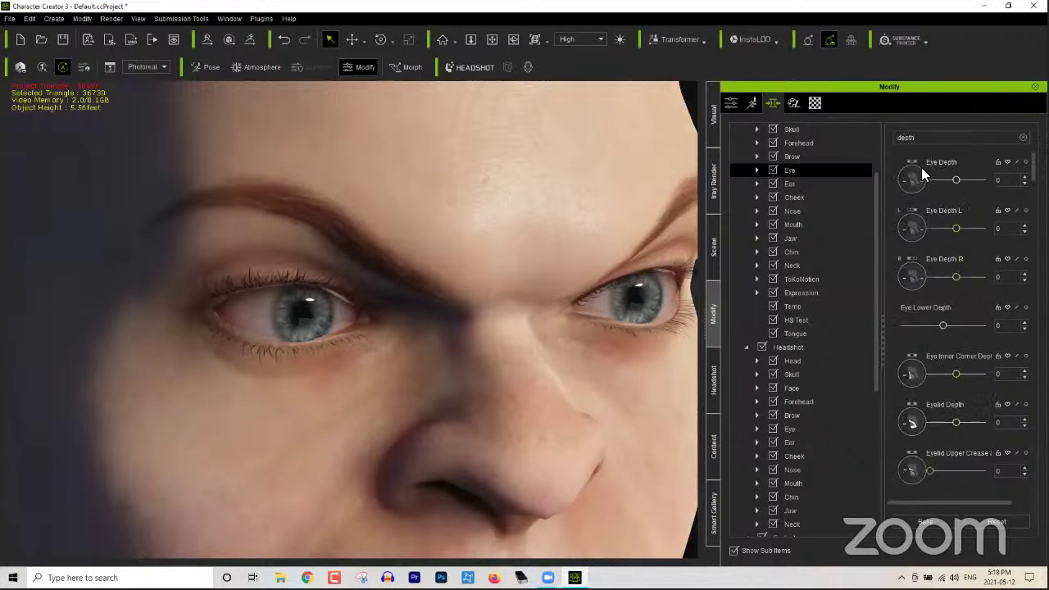
Step: Set the Eye Depth morph to -3 and the Eyelid Depth morph to 42
{"action": "left_click_drag", "start_coordinate": [948, 185], "coordinate": [954, 183]}
{"action": "left_click_drag", "start_coordinate": [955, 425], "coordinate": [947, 425]}
{"action": "mouse_move", "coordinate": [964, 425]}
{"action": "left_mouse_down"}
{"action": "mouse_move", "coordinate": [980, 426]}
{"action": "mouse_move", "coordinate": [967, 424]}
{"action": "left_mouse_up"}
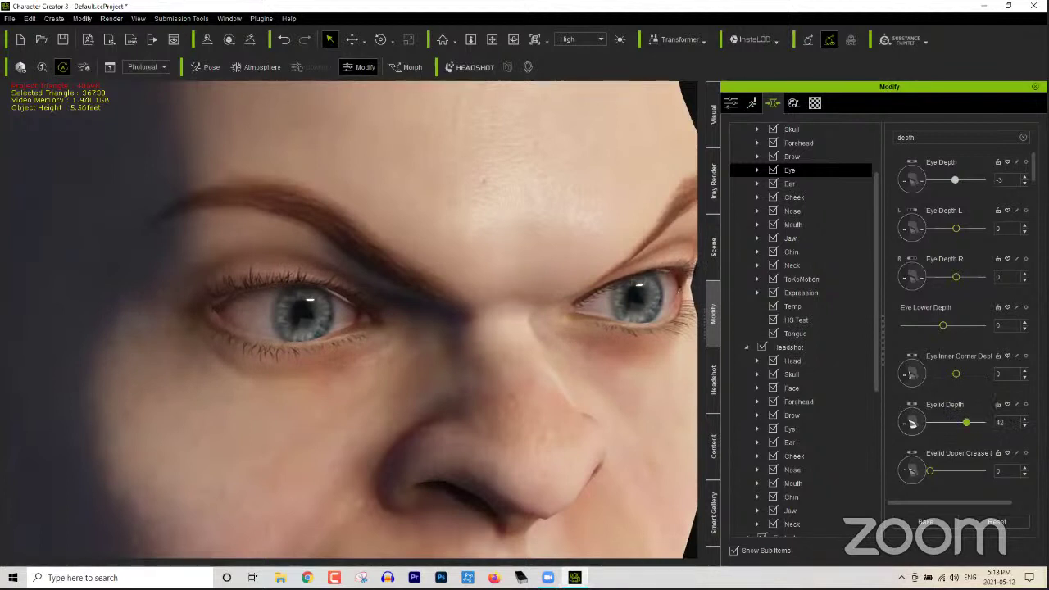
Step: Filter the Eye morphs by "eyeball dep" and set the Eyeball Depth morph to 5
{"action": "double_click", "coordinate": [906, 138]}
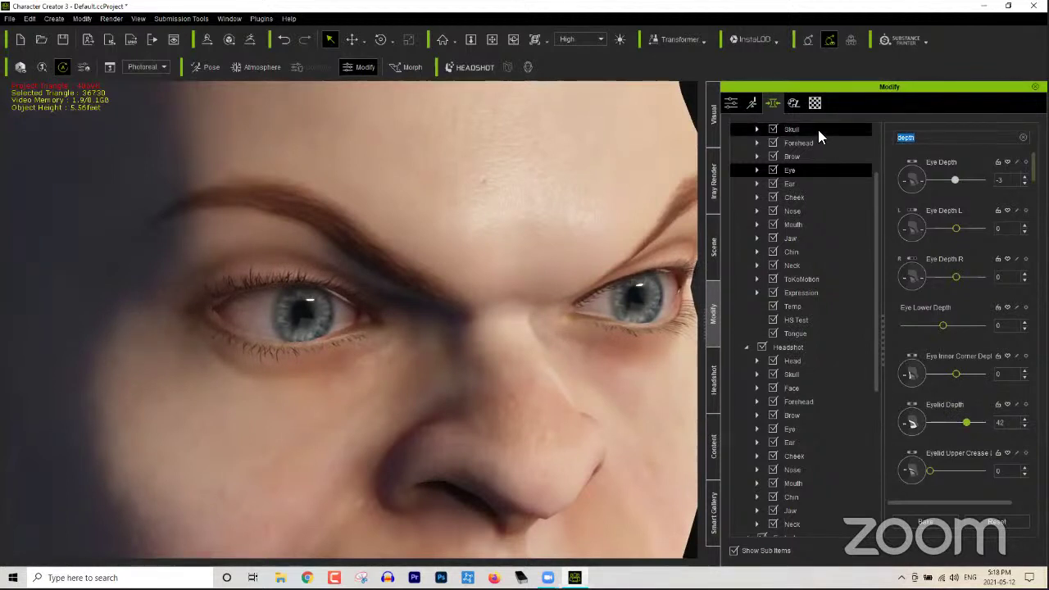
{"action": "type", "text": "eye"}
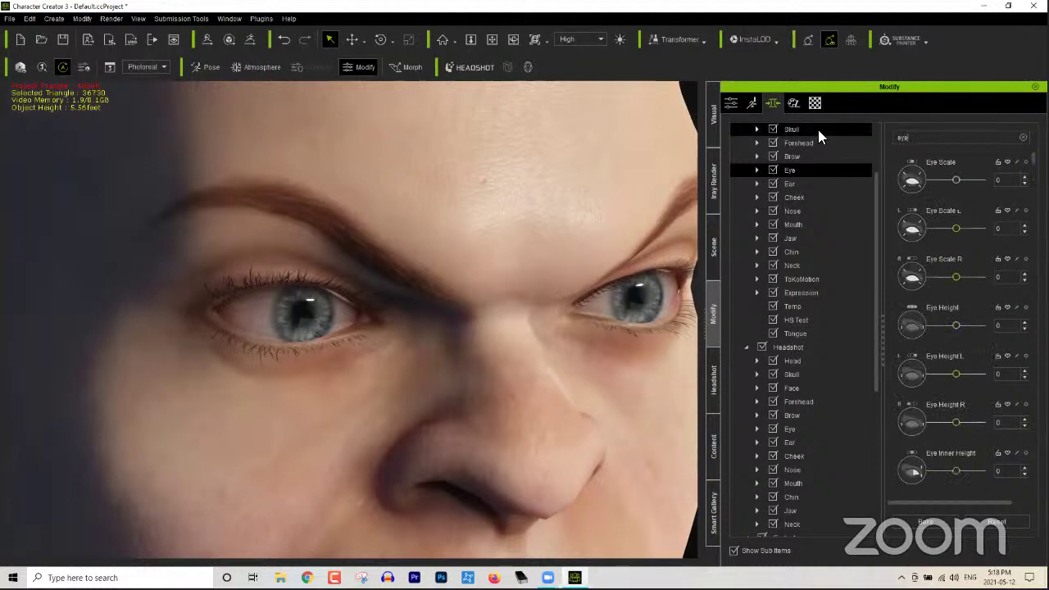
{"action": "type", "text": "ball dep"}
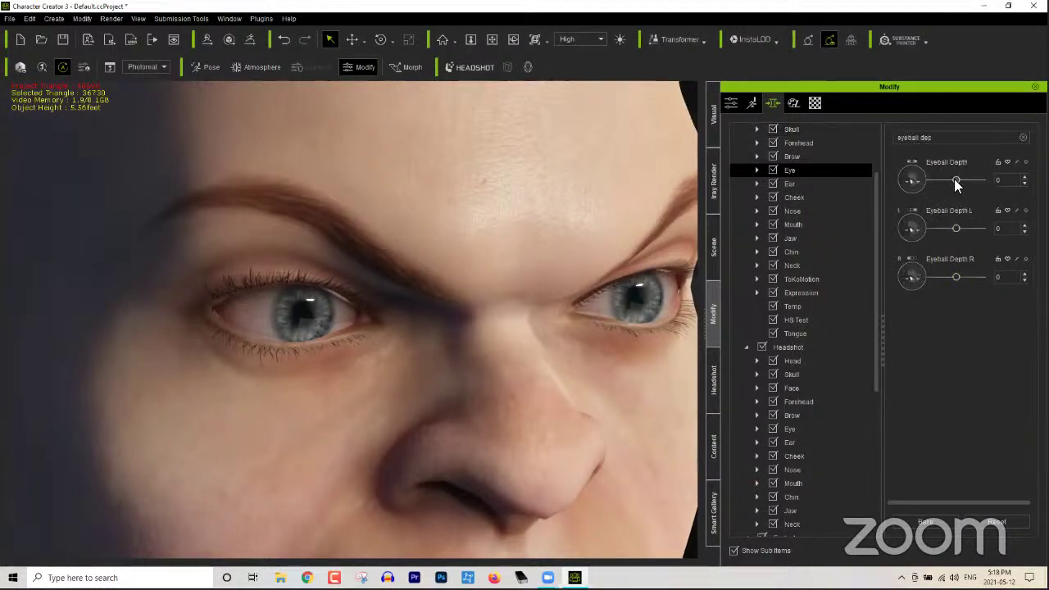
{"action": "left_click_drag", "start_coordinate": [956, 185], "coordinate": [959, 182]}
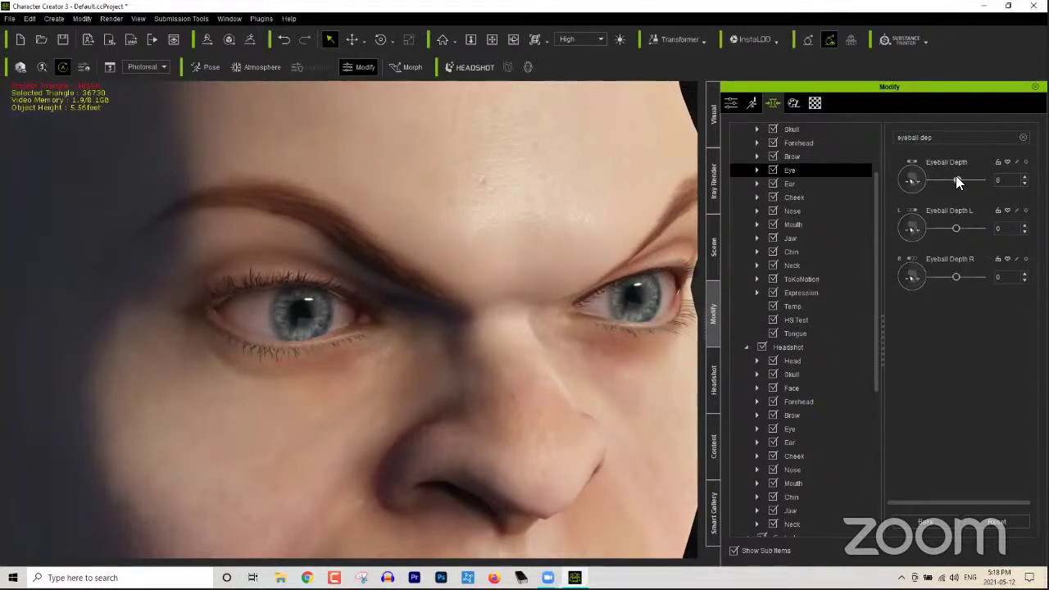
{"action": "left_click_drag", "start_coordinate": [958, 182], "coordinate": [956, 181]}
Step: Inspect the eyes up close and start Edit Mesh on the avatar at the outer corner of the eye beside the visible ear
{"action": "right_click_drag", "start_coordinate": [506, 351], "coordinate": [475, 350]}
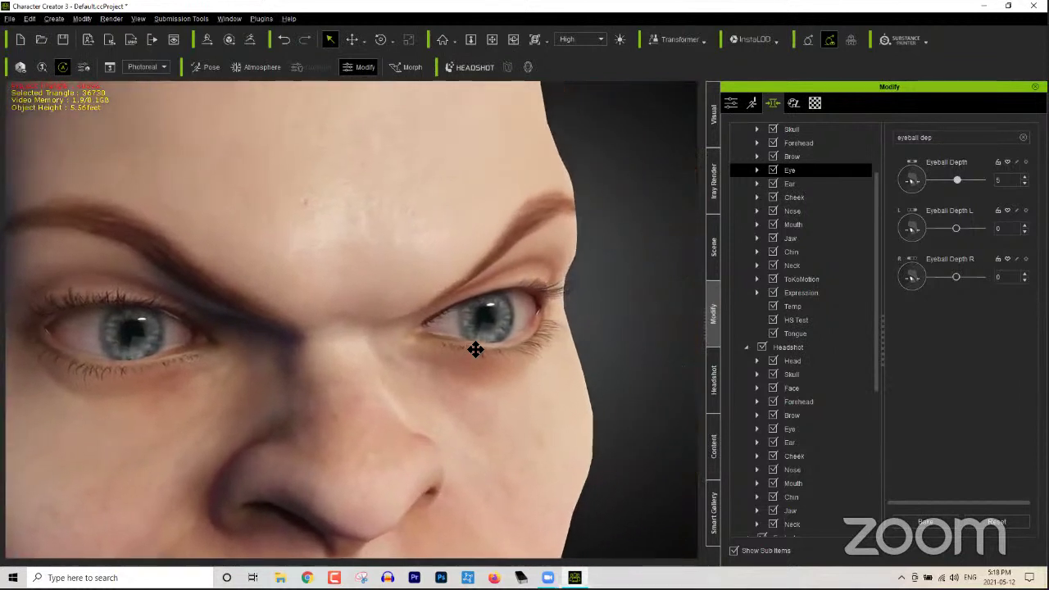
{"action": "scroll", "coordinate": [474, 348], "scroll_direction": "up", "scroll_amount": 3}
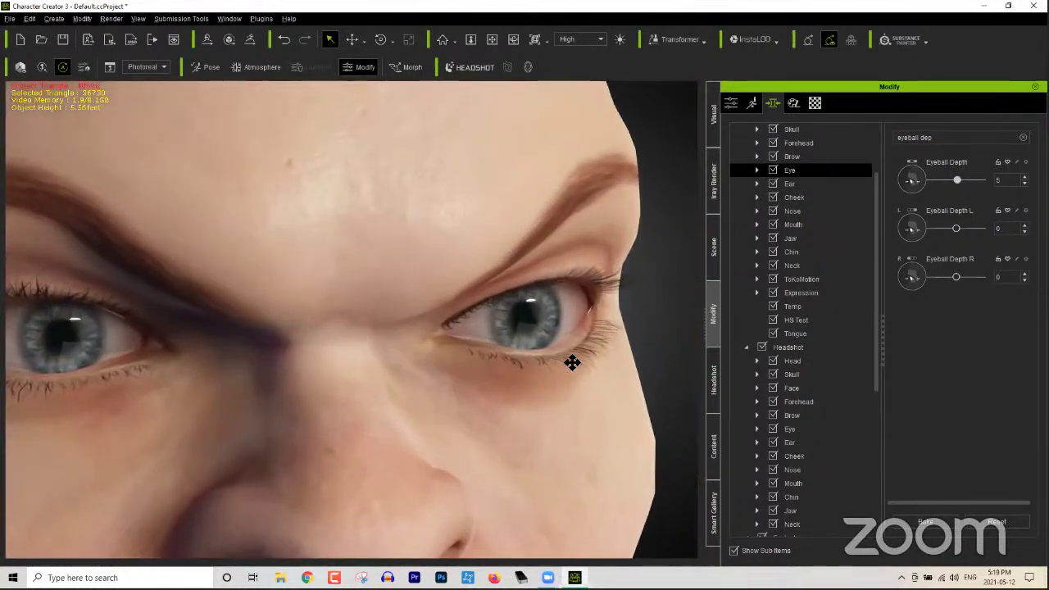
{"action": "right_click_drag", "start_coordinate": [572, 362], "coordinate": [525, 393]}
{"action": "right_click_drag", "start_coordinate": [468, 377], "coordinate": [534, 369]}
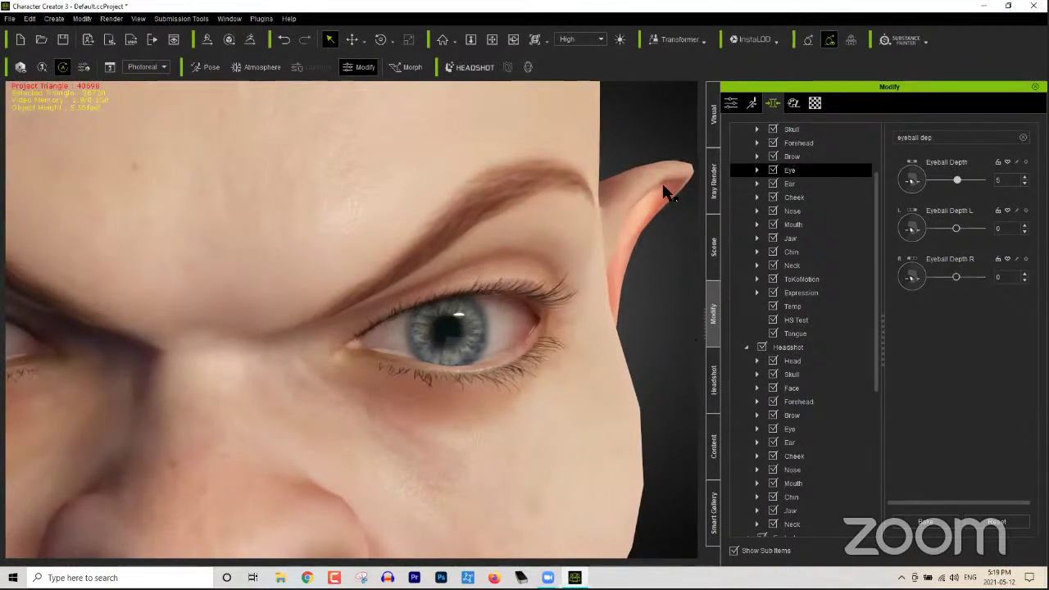
{"action": "left_click", "coordinate": [731, 104]}
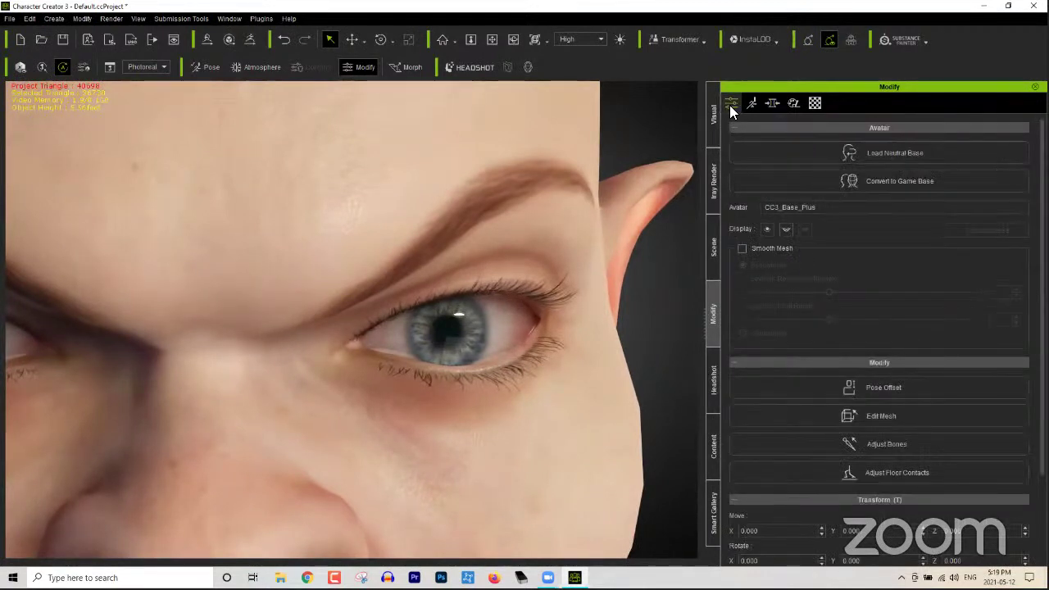
{"action": "left_click", "coordinate": [895, 425]}
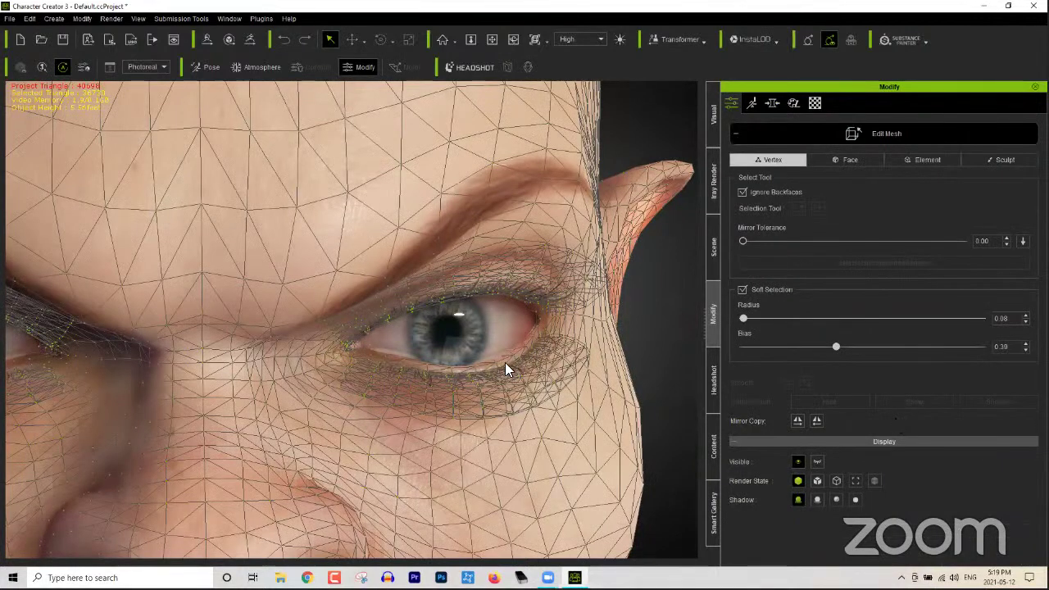
{"action": "right_click_drag", "start_coordinate": [549, 445], "coordinate": [494, 338]}
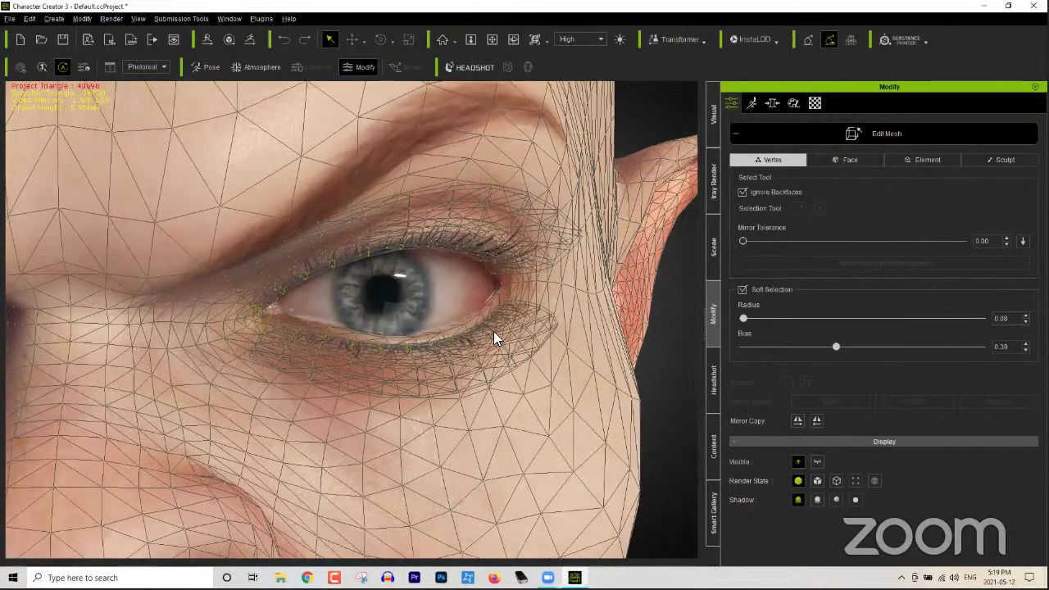
{"action": "scroll", "coordinate": [480, 327], "scroll_direction": "up", "scroll_amount": 1}
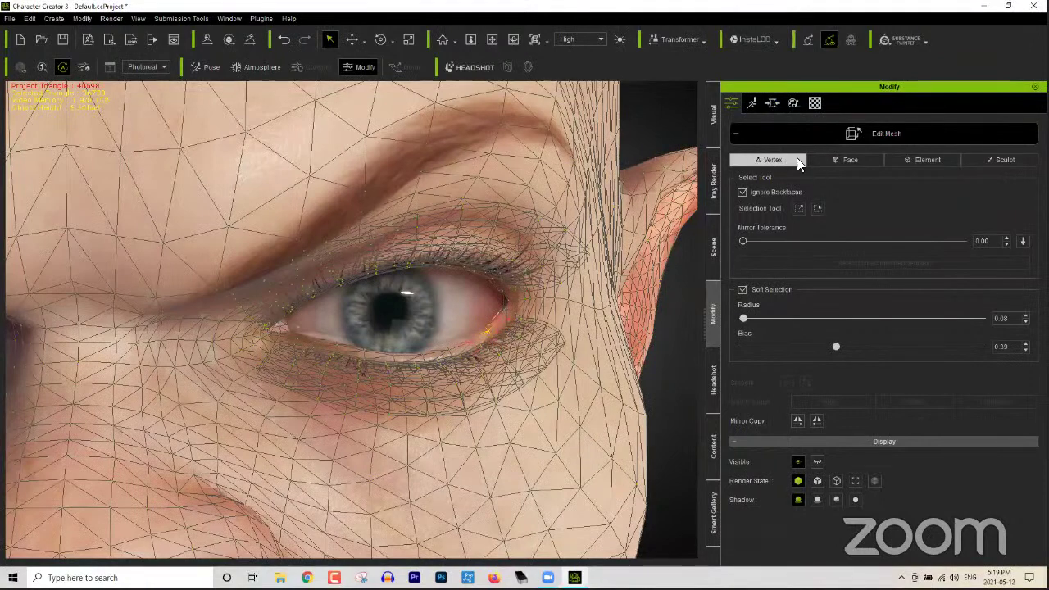
{"action": "left_click", "coordinate": [827, 159]}
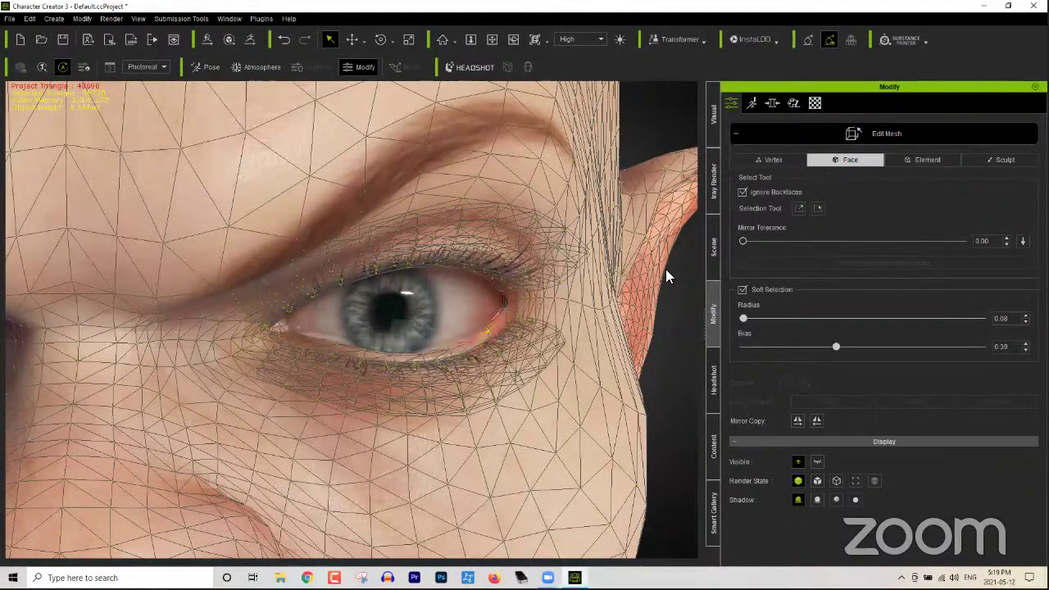
{"action": "left_click", "coordinate": [495, 338]}
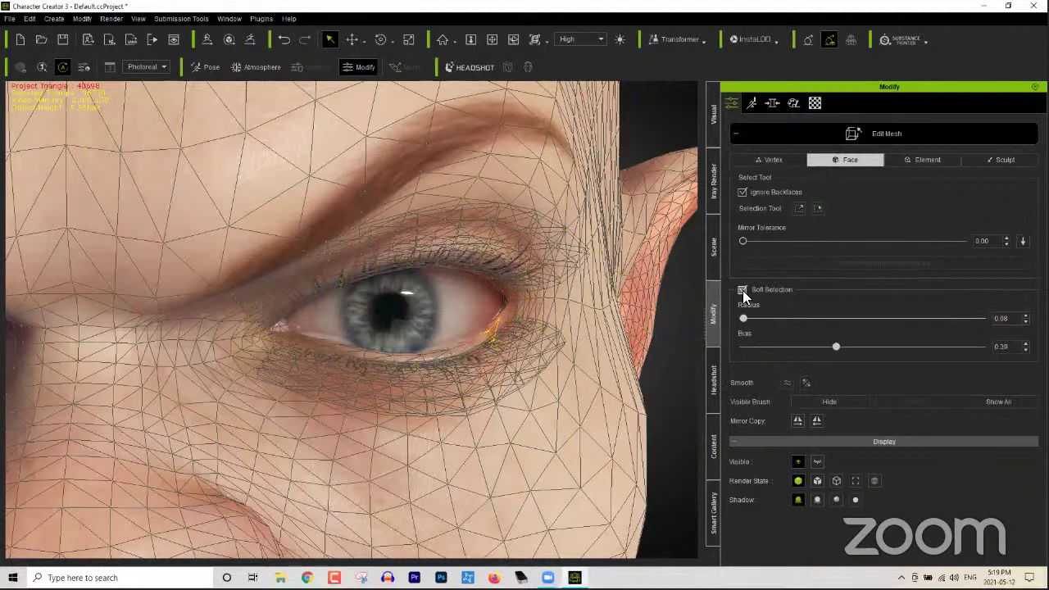
{"action": "mouse_move", "coordinate": [746, 318]}
{"action": "left_mouse_down"}
{"action": "mouse_move", "coordinate": [786, 317]}
{"action": "mouse_move", "coordinate": [747, 322]}
{"action": "left_mouse_up"}
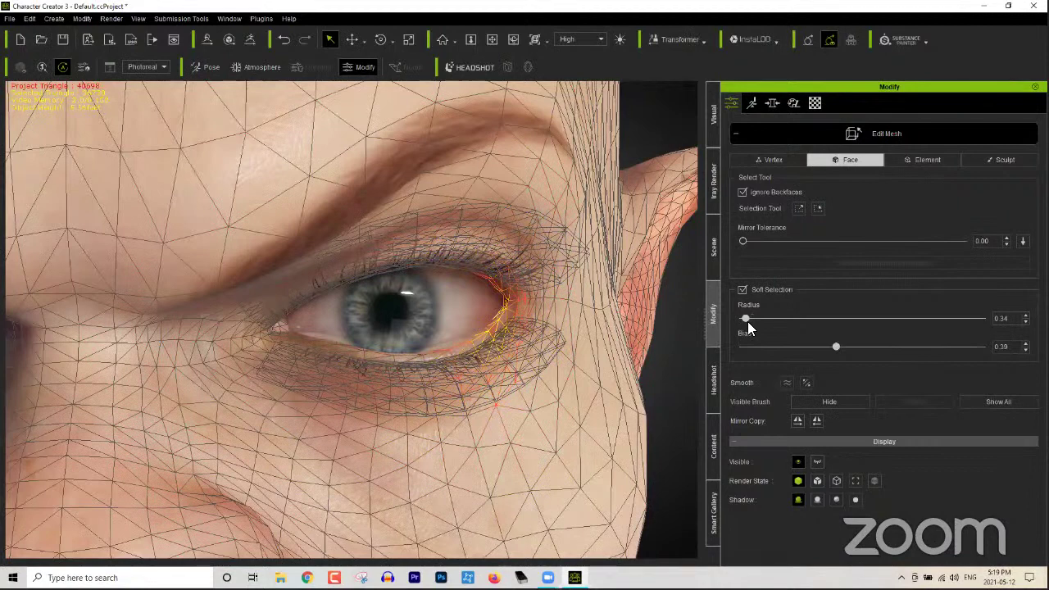
{"action": "left_click", "coordinate": [777, 159]}
{"action": "key", "text": "ctrl+d"}
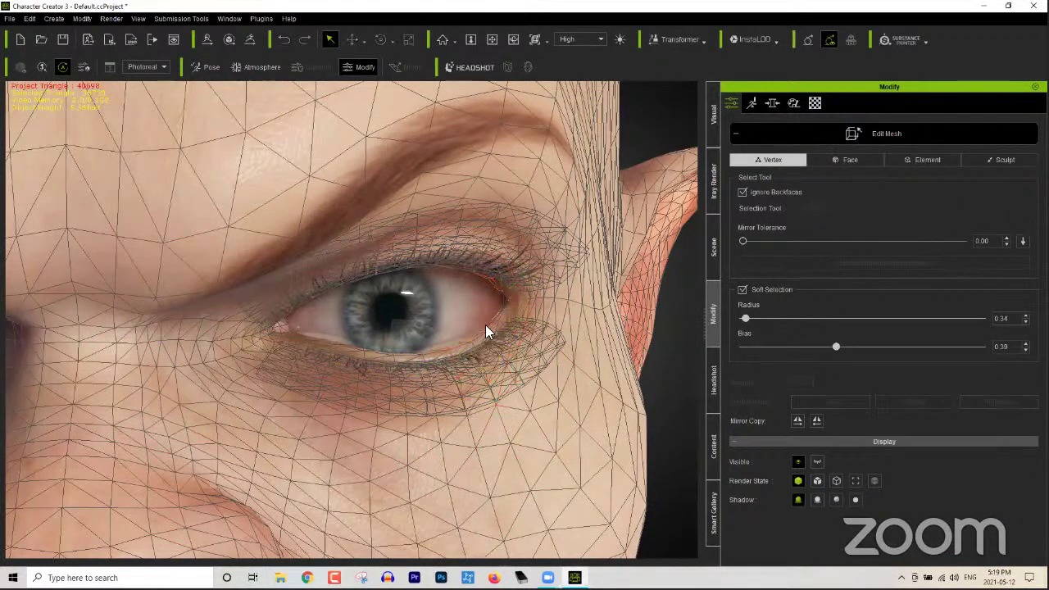
Step: Select the vertices at the eye's lower outer corner and nudge them using a soft selection with radius 0.14 and bias 0.25
{"action": "left_click_drag", "start_coordinate": [475, 328], "coordinate": [495, 341]}
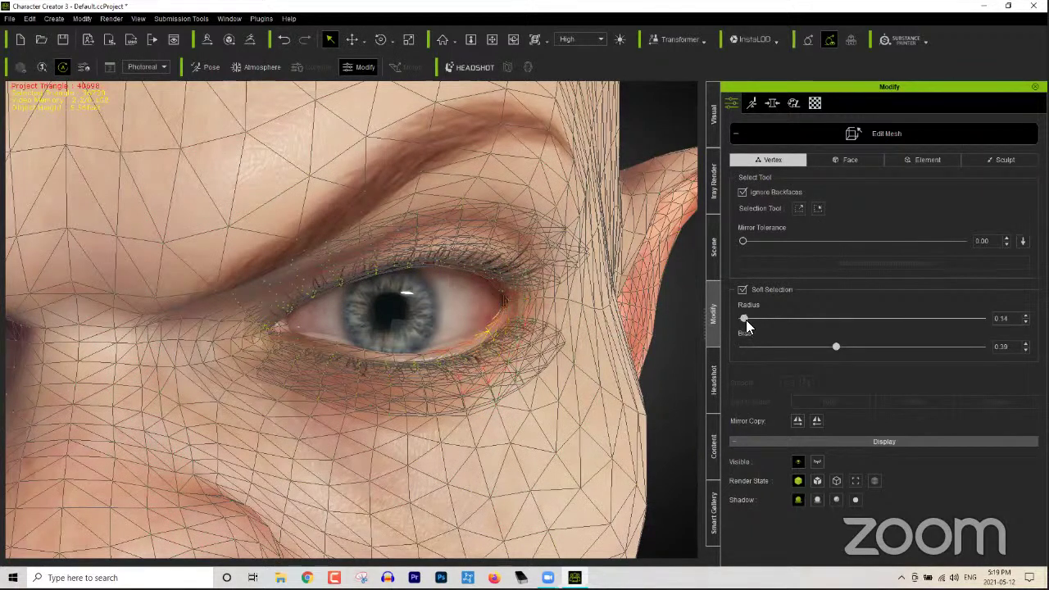
{"action": "left_click_drag", "start_coordinate": [834, 347], "coordinate": [770, 355]}
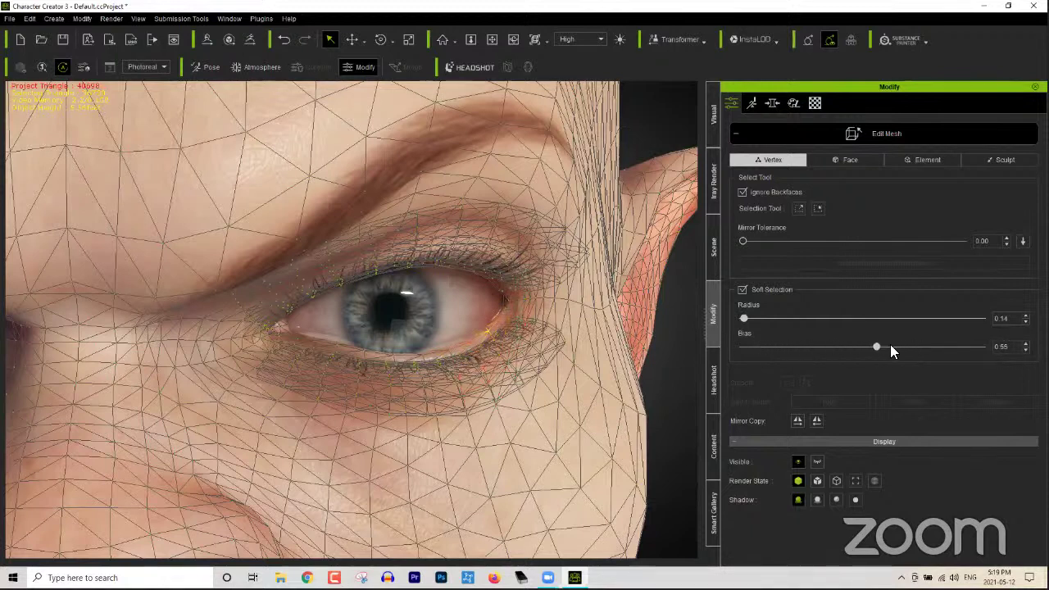
{"action": "left_click_drag", "start_coordinate": [842, 348], "coordinate": [801, 348]}
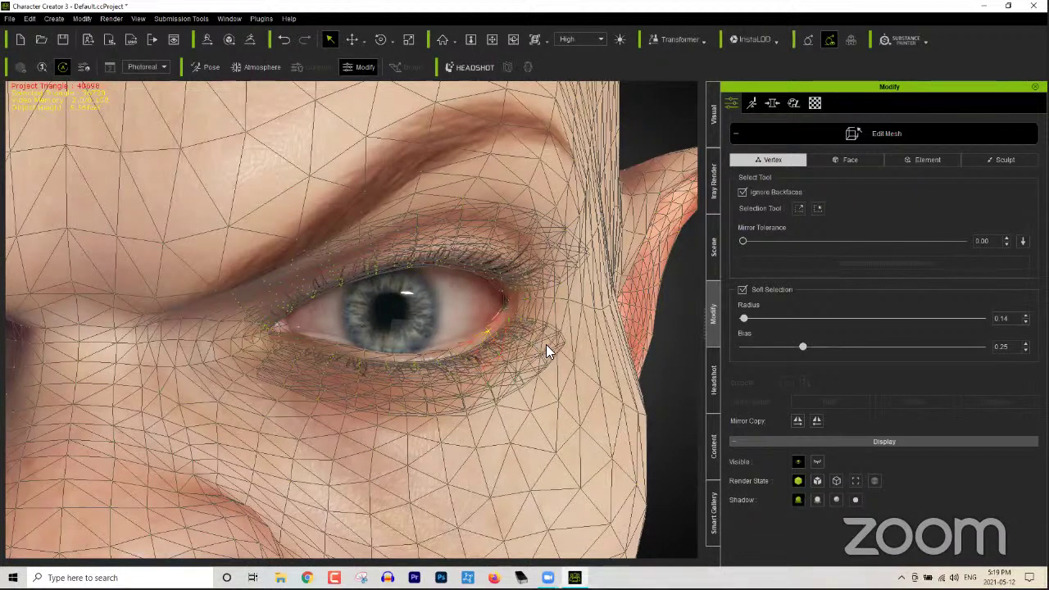
{"action": "key", "text": "w"}
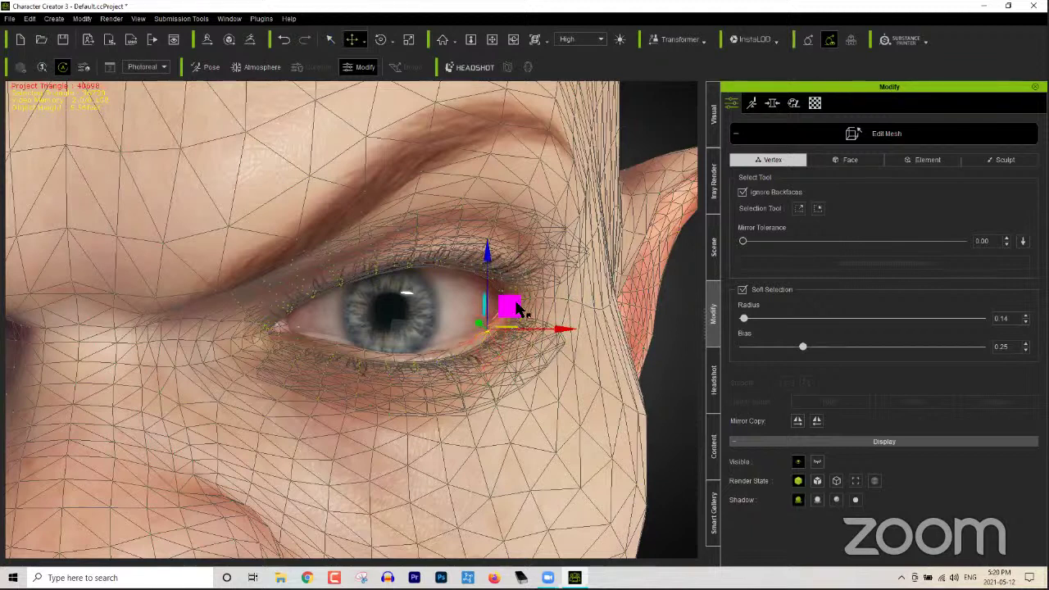
{"action": "mouse_move", "coordinate": [519, 312]}
{"action": "left_mouse_down"}
{"action": "mouse_move", "coordinate": [487, 287]}
{"action": "mouse_move", "coordinate": [534, 325]}
{"action": "mouse_move", "coordinate": [512, 307]}
{"action": "left_mouse_up"}
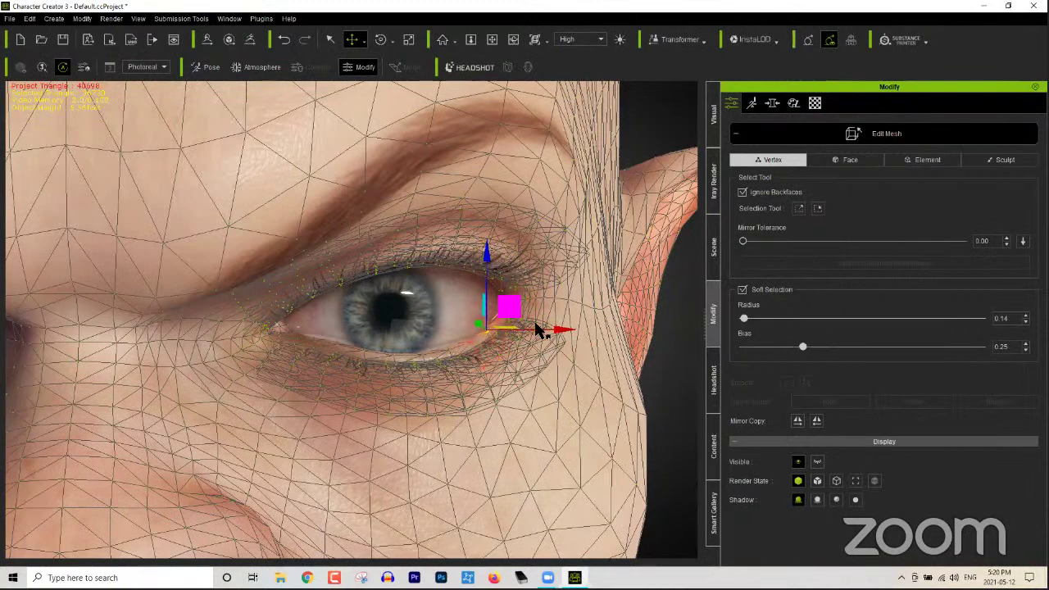
Step: Try rotating the selected vertices at the eye's lower outer corner and undo the rotation
{"action": "key", "text": "e"}
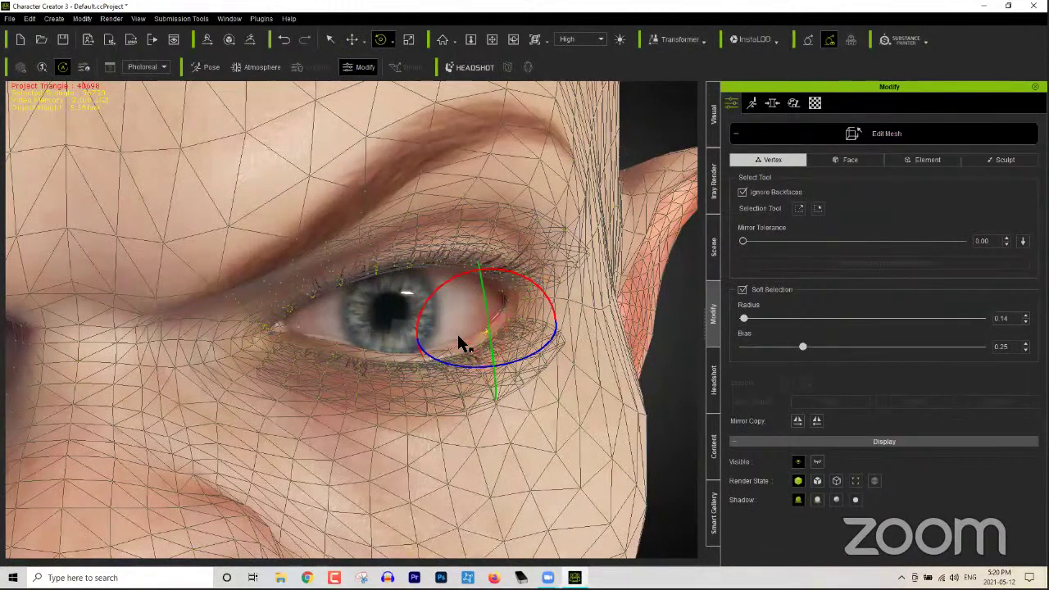
{"action": "left_click_drag", "start_coordinate": [496, 358], "coordinate": [499, 335]}
{"action": "key", "text": "ctrl+z"}
Step: Nudge the selected vertices at the eye's lower outer corner with the Move tool and leave Edit Mesh
{"action": "key", "text": "w"}
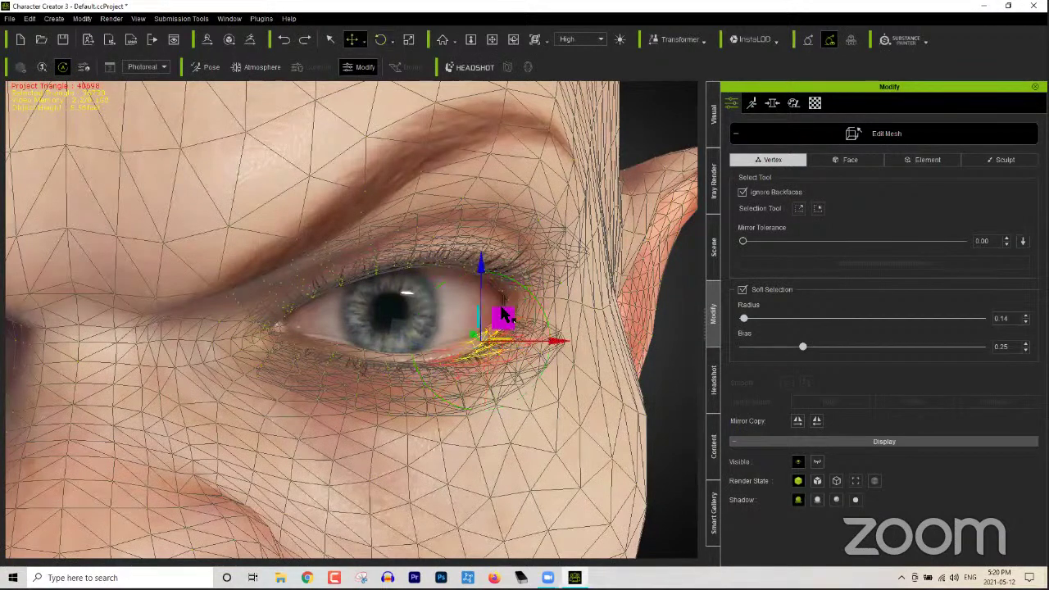
{"action": "left_click_drag", "start_coordinate": [504, 324], "coordinate": [508, 324]}
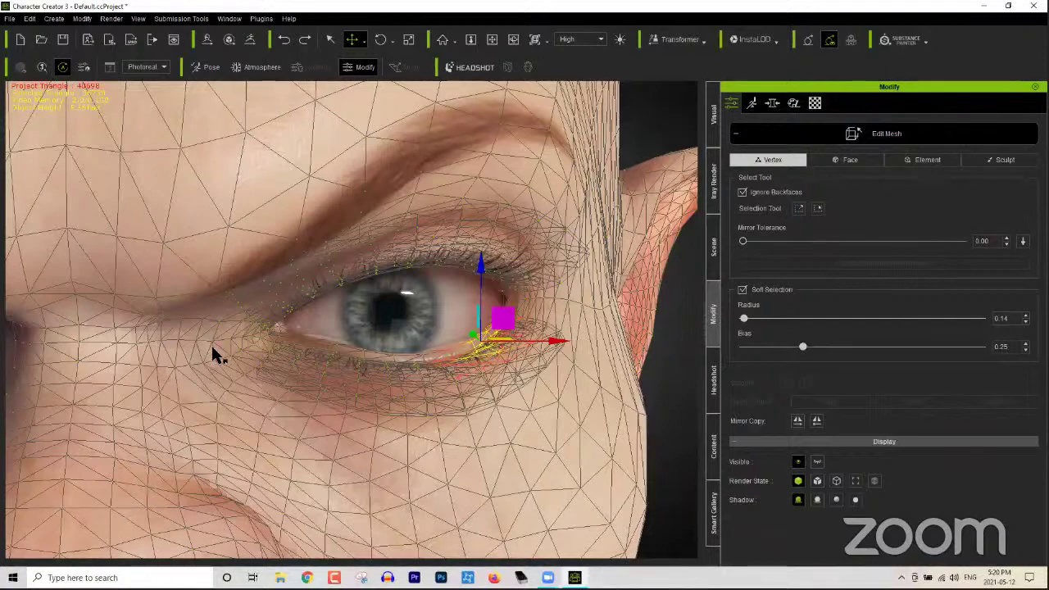
{"action": "right_click_drag", "start_coordinate": [183, 371], "coordinate": [485, 368]}
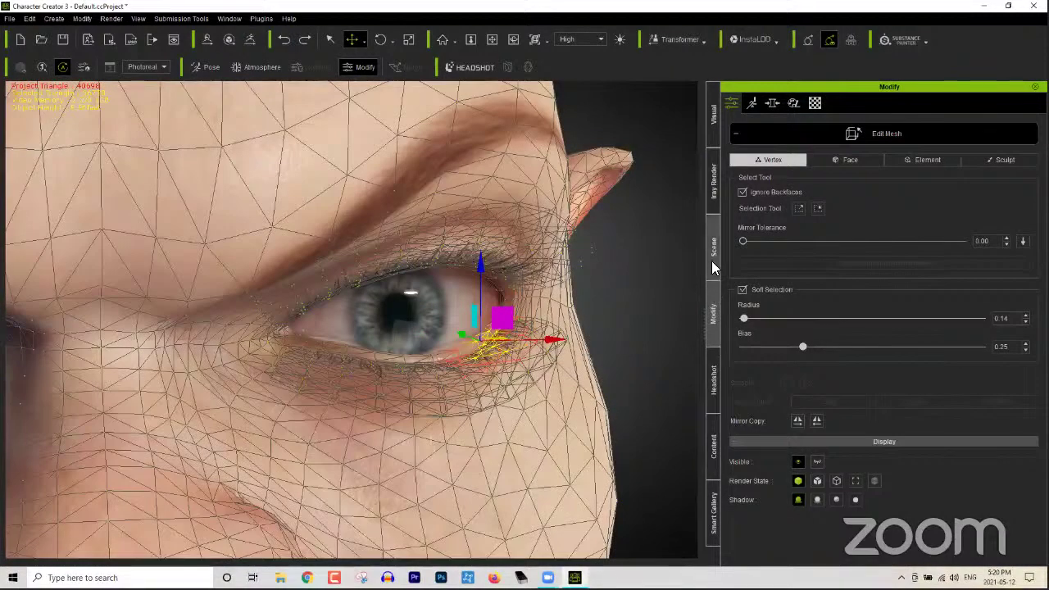
{"action": "left_click", "coordinate": [710, 221]}
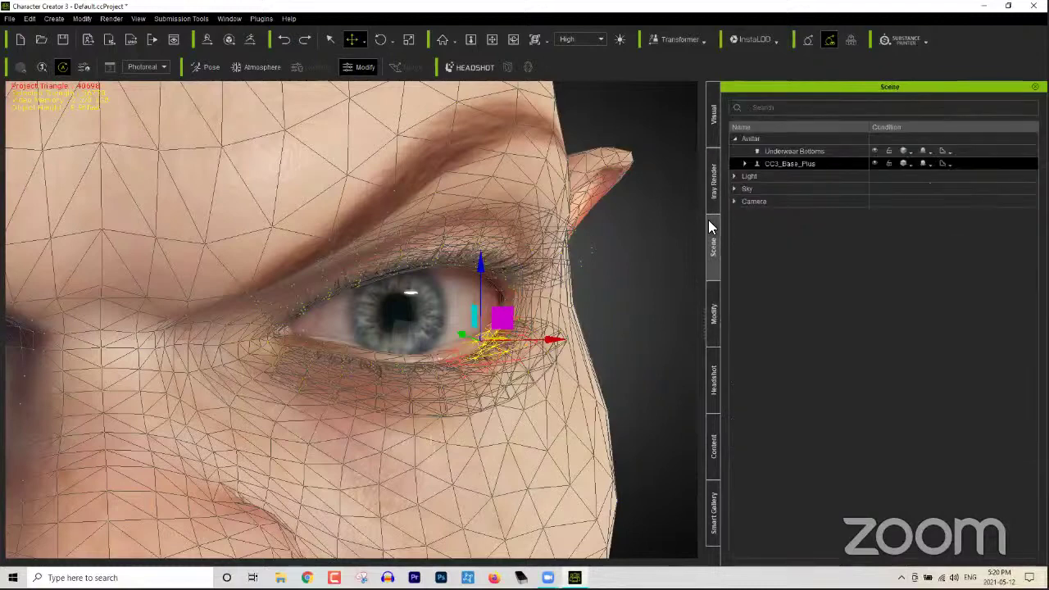
{"action": "left_click", "coordinate": [715, 297]}
{"action": "left_click", "coordinate": [850, 134]}
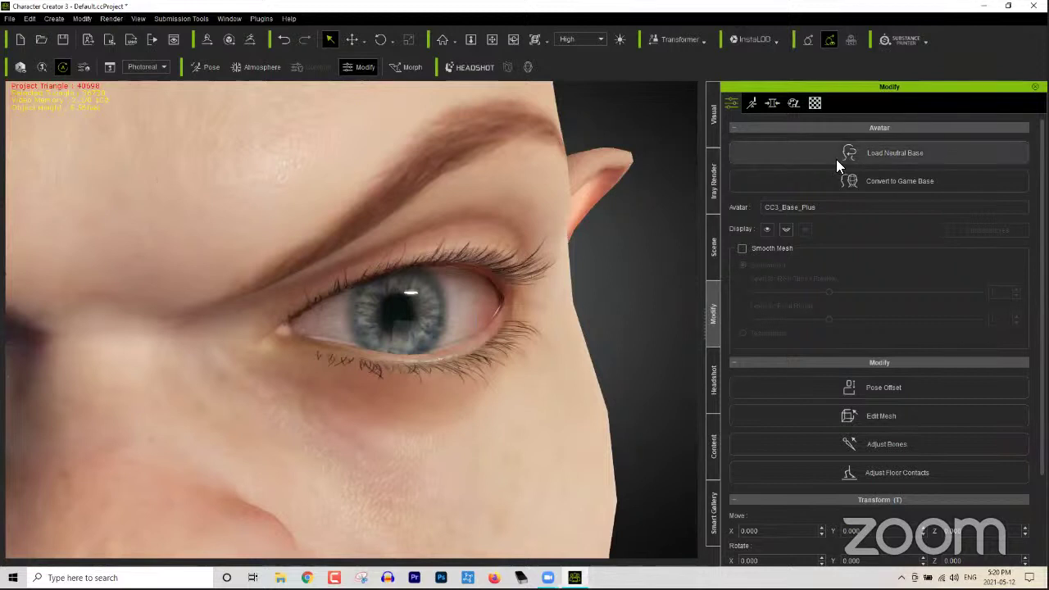
Step: Expand CC3_Base_Plus in the scene list and set its mesh smoothing to Subdivision
{"action": "left_click", "coordinate": [709, 260]}
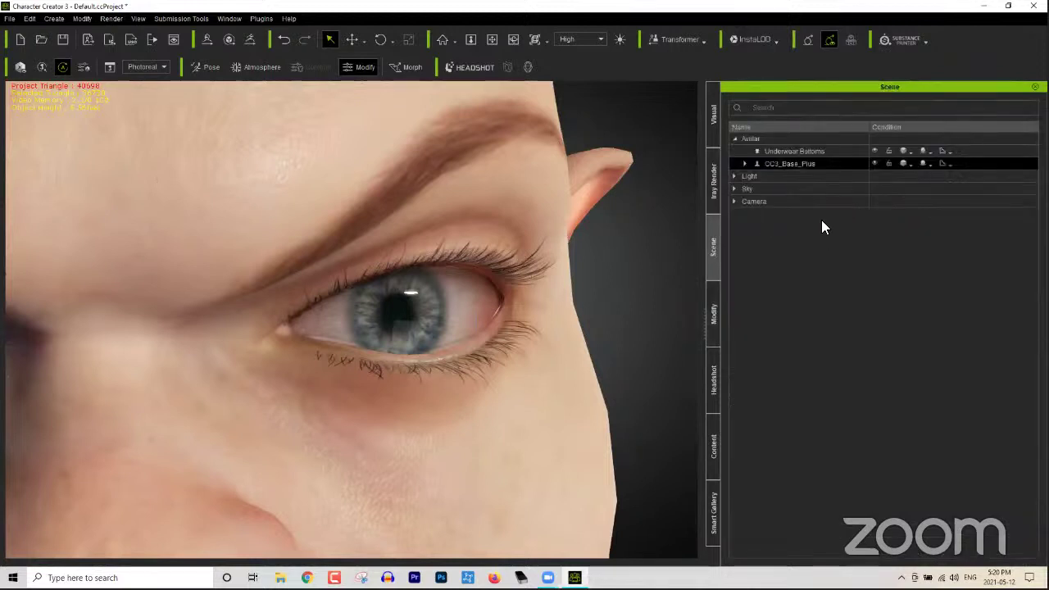
{"action": "left_click", "coordinate": [746, 165]}
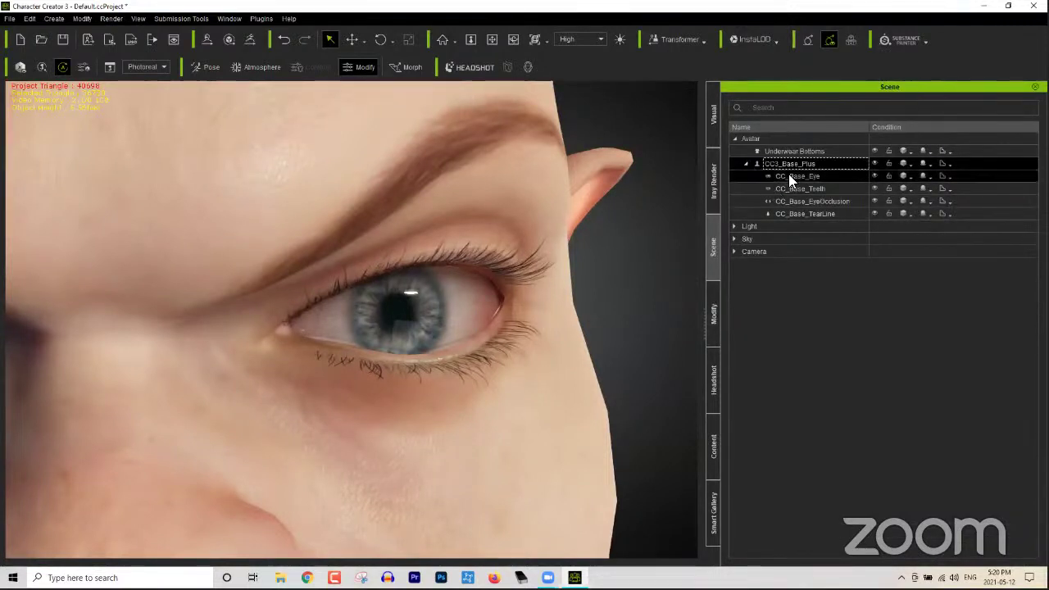
{"action": "left_click", "coordinate": [948, 164]}
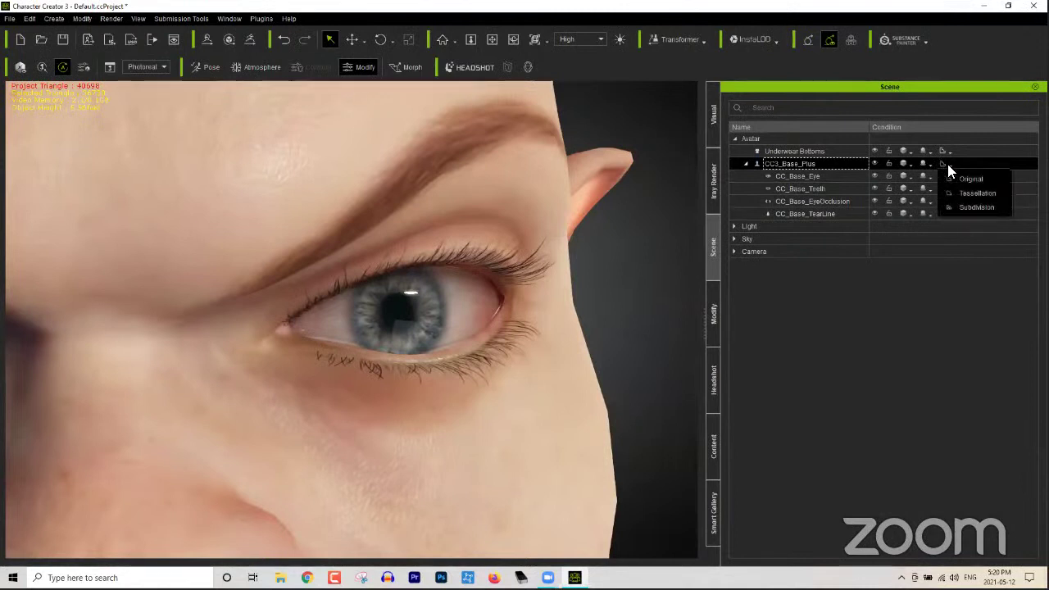
{"action": "left_click", "coordinate": [976, 207]}
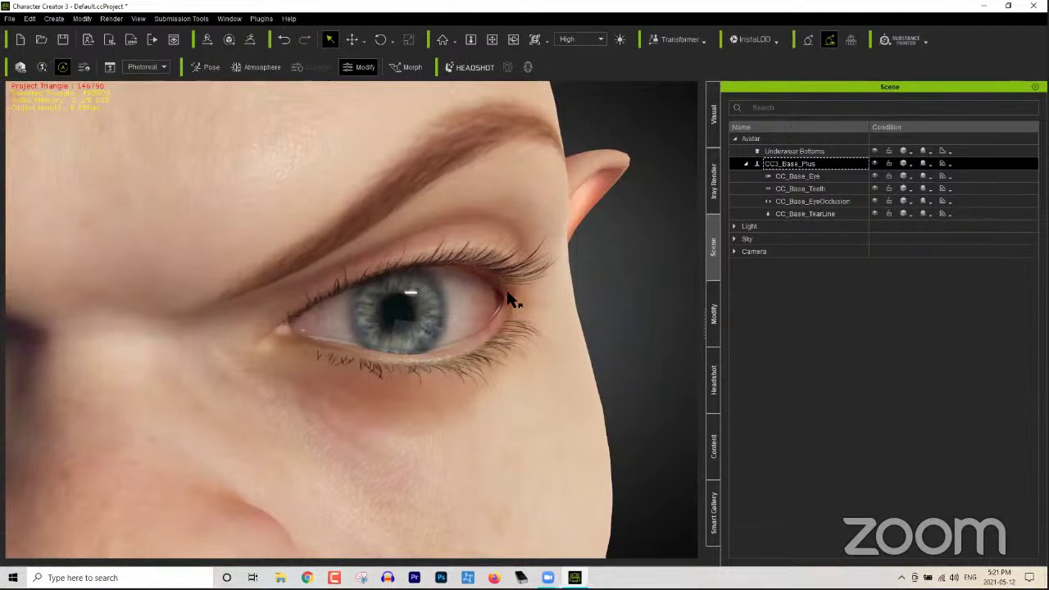
Step: Switch CC3_Base_Plus to the Original mesh and back to Subdivision to compare the eye area
{"action": "left_click", "coordinate": [948, 165]}
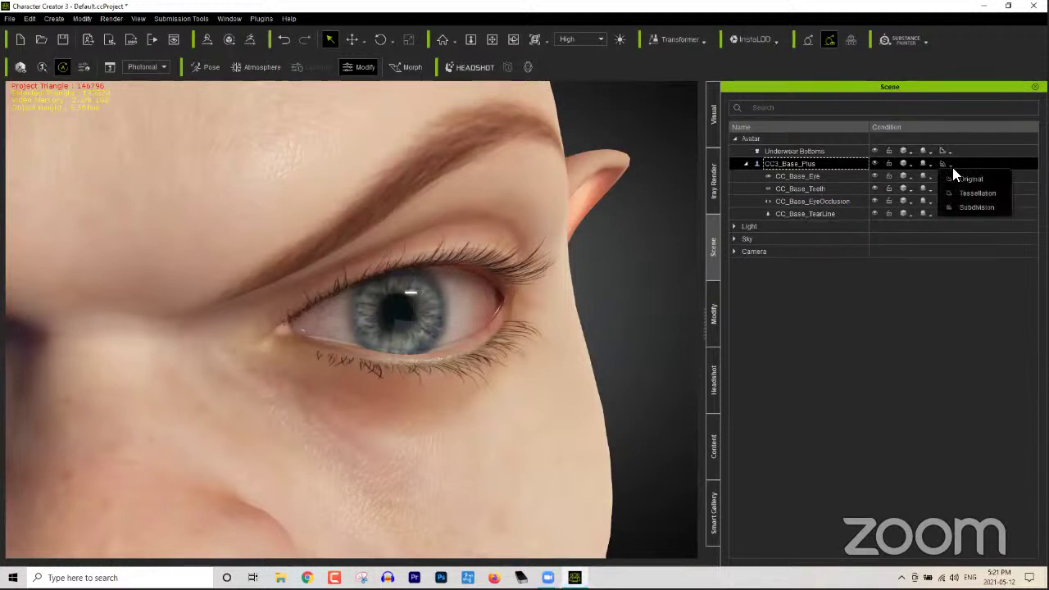
{"action": "left_click", "coordinate": [970, 180]}
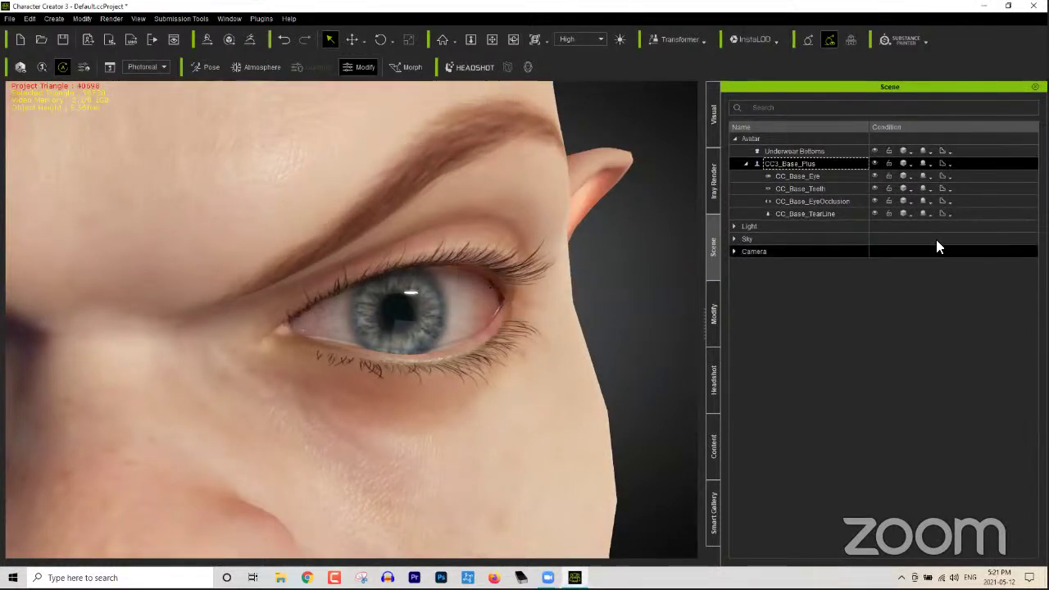
{"action": "left_click", "coordinate": [949, 165]}
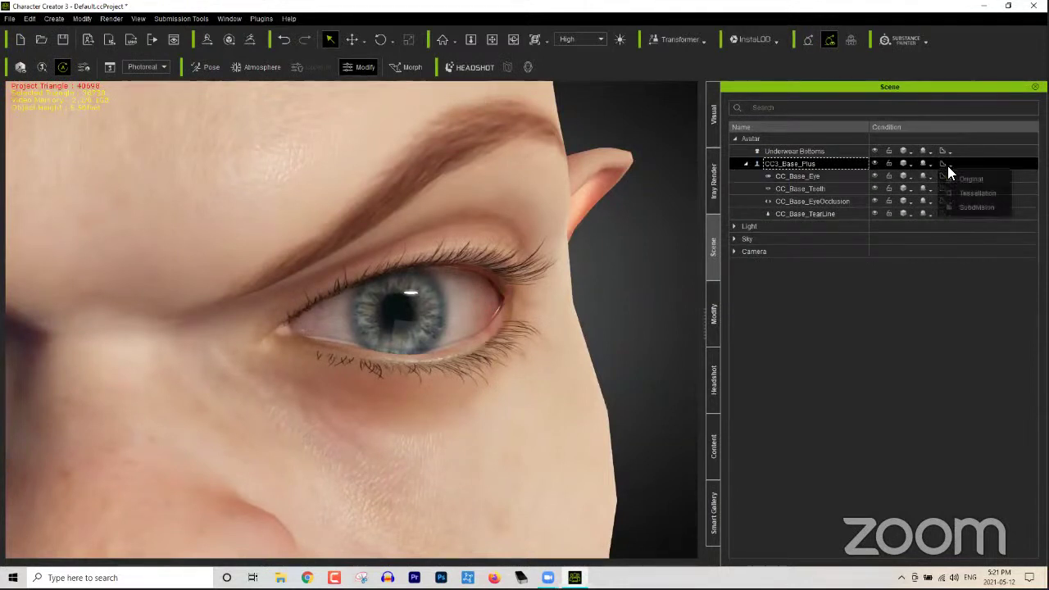
{"action": "left_click", "coordinate": [977, 206]}
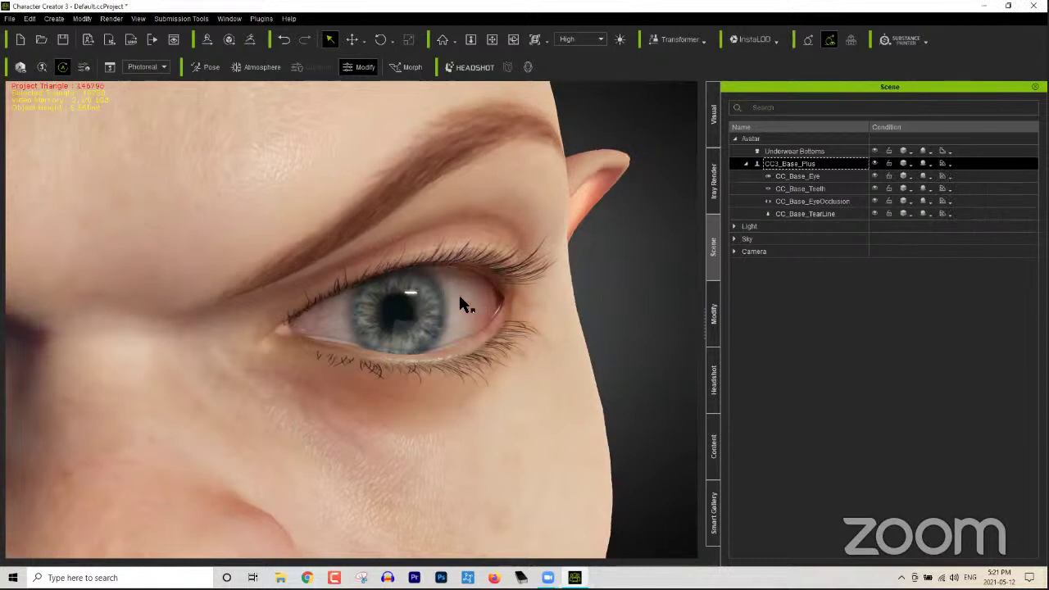
{"action": "right_click_drag", "start_coordinate": [368, 335], "coordinate": [433, 368]}
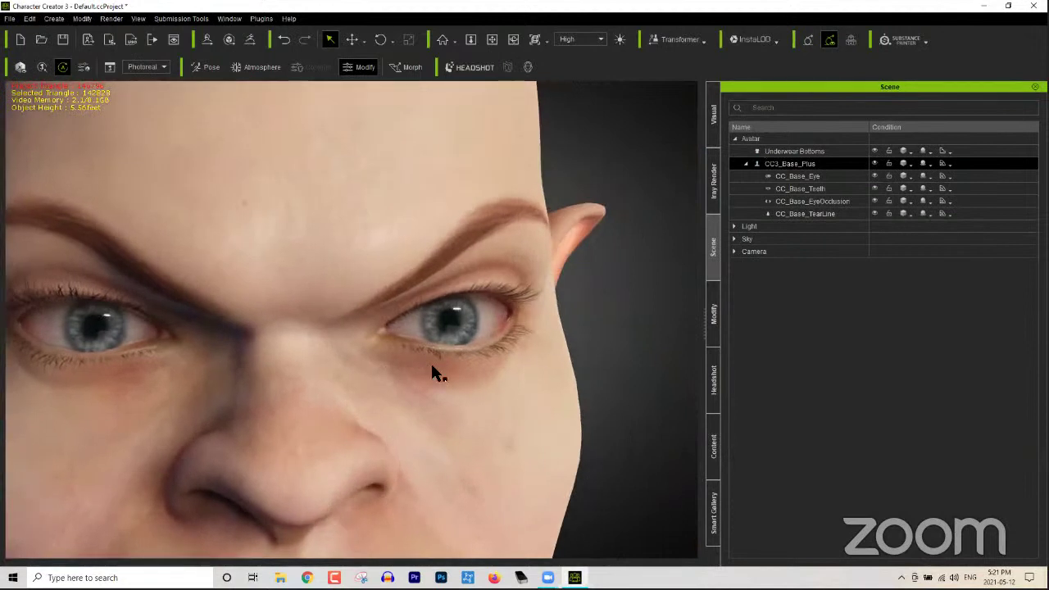
Step: Hide the eyelashes by setting the Std_Eyelash material's opacity to 0
{"action": "right_click_drag", "start_coordinate": [324, 377], "coordinate": [512, 375]}
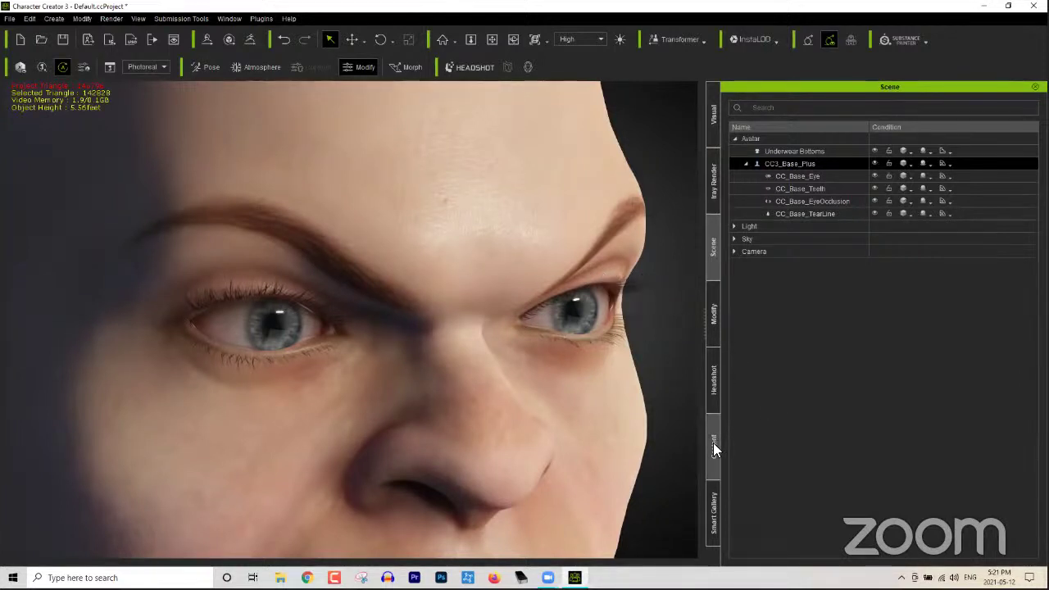
{"action": "left_click", "coordinate": [715, 313]}
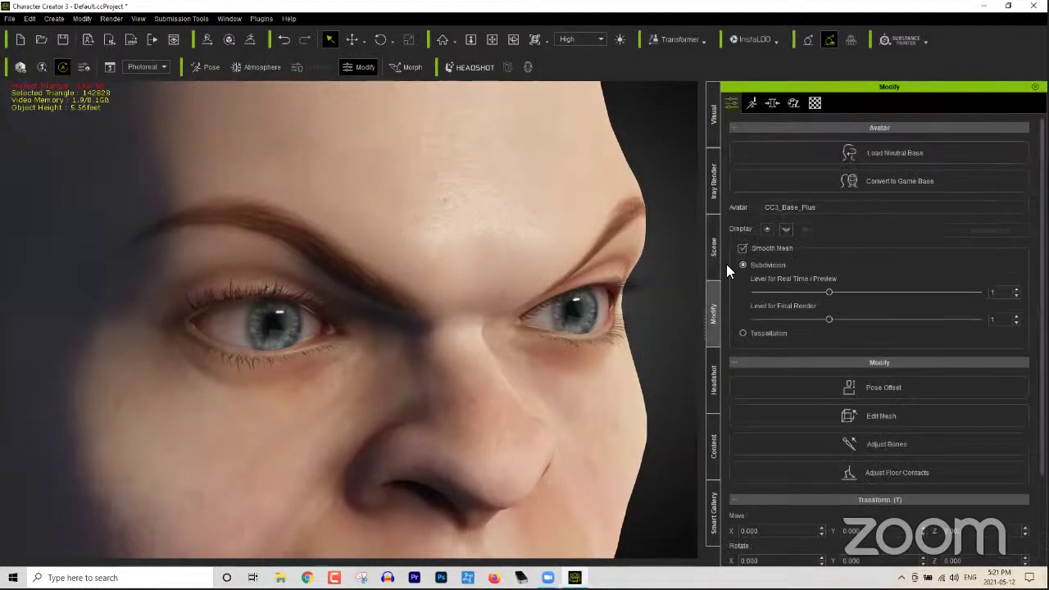
{"action": "left_click", "coordinate": [816, 105]}
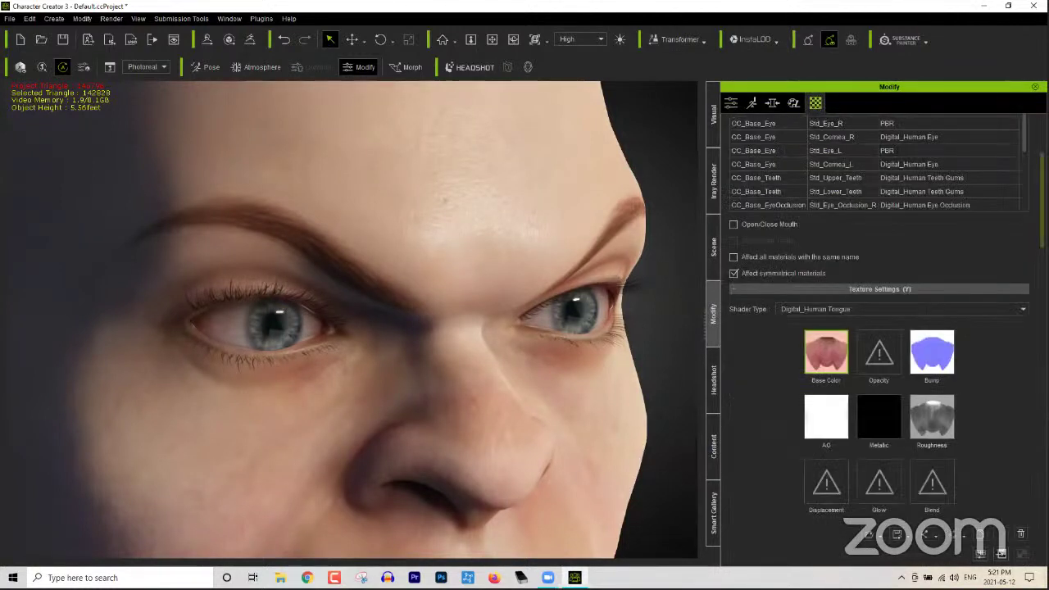
{"action": "scroll", "coordinate": [828, 279], "scroll_direction": "up", "scroll_amount": 4}
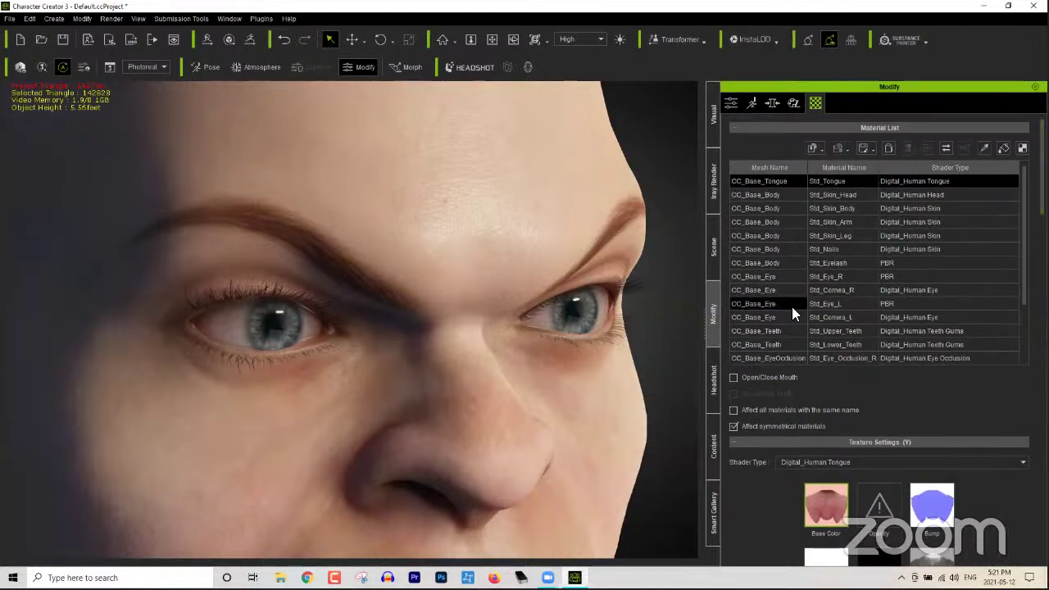
{"action": "left_click", "coordinate": [831, 264]}
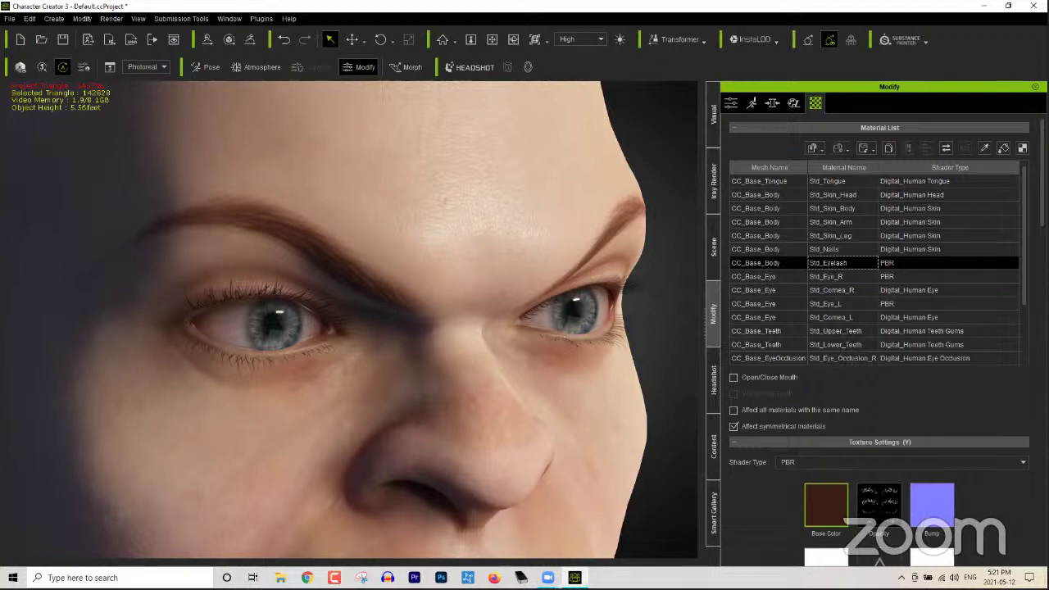
{"action": "scroll", "coordinate": [880, 328], "scroll_direction": "down", "scroll_amount": 10}
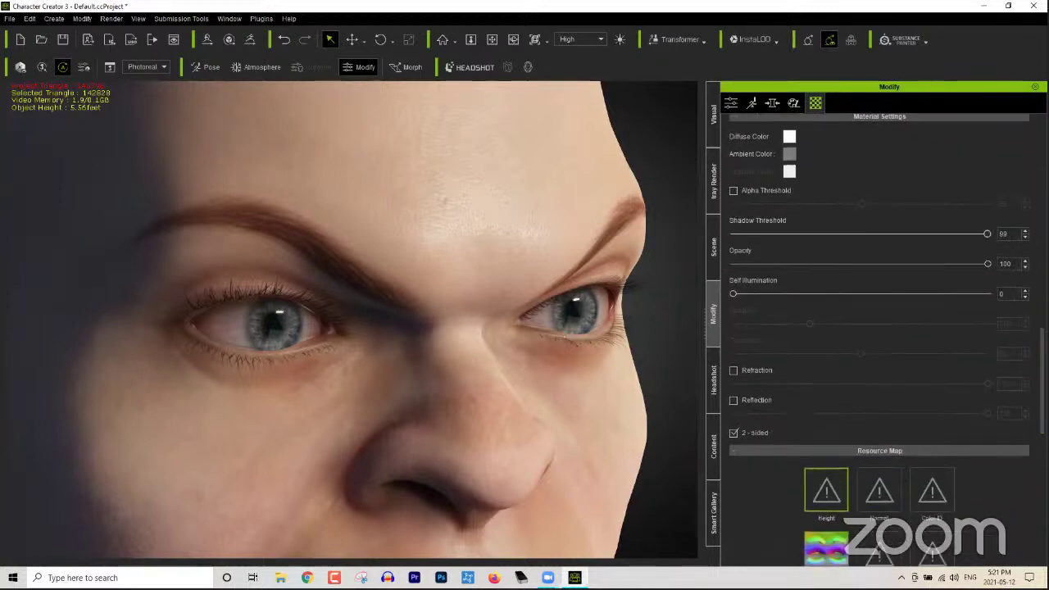
{"action": "left_click_drag", "start_coordinate": [988, 264], "coordinate": [695, 266]}
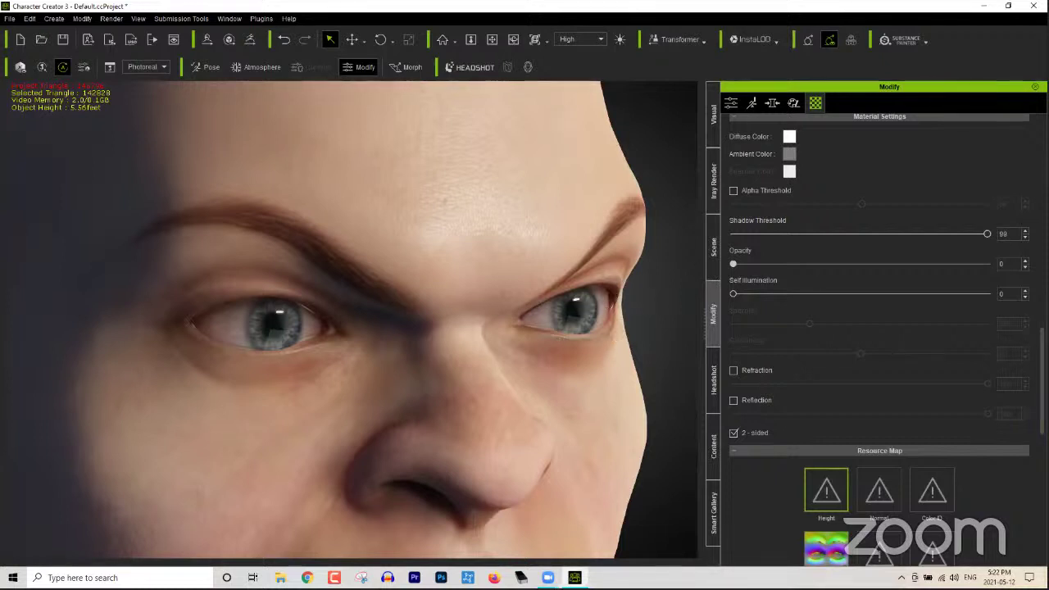
Step: Look through the Std_Eyelash material's texture maps and settings and examine the face without lashes
{"action": "scroll", "coordinate": [880, 328], "scroll_direction": "up", "scroll_amount": 5}
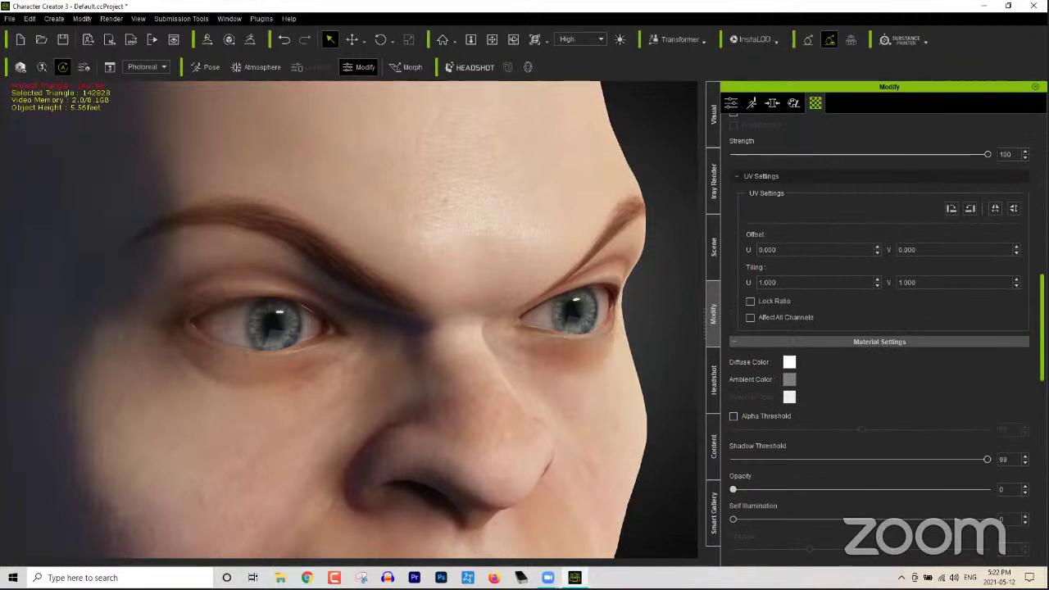
{"action": "scroll", "coordinate": [880, 328], "scroll_direction": "up", "scroll_amount": 7}
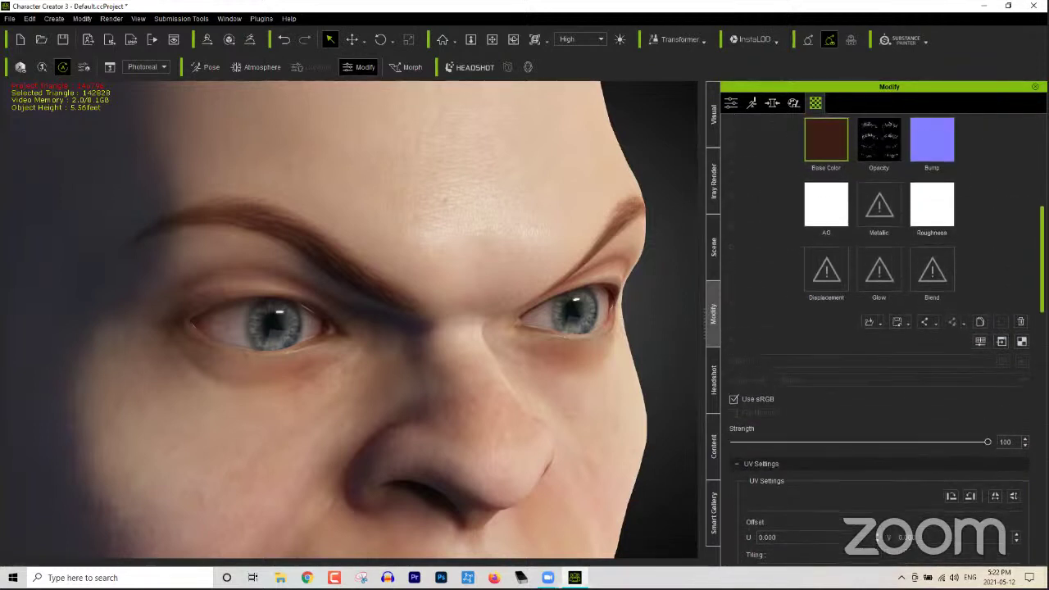
{"action": "scroll", "coordinate": [880, 328], "scroll_direction": "up", "scroll_amount": 8}
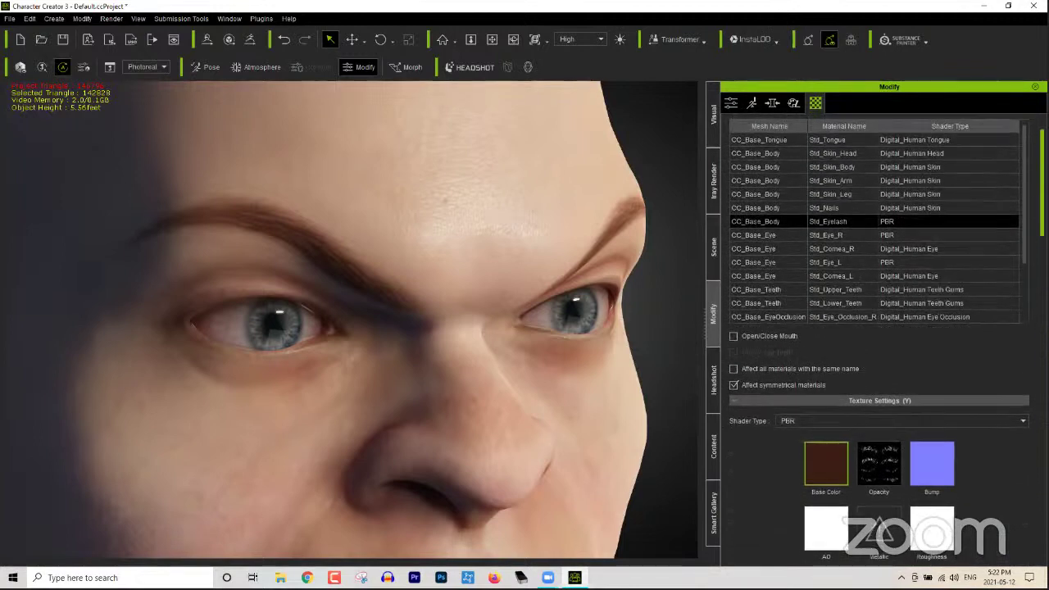
{"action": "scroll", "coordinate": [880, 328], "scroll_direction": "down", "scroll_amount": 1}
{"action": "scroll", "coordinate": [880, 328], "scroll_direction": "up", "scroll_amount": 2}
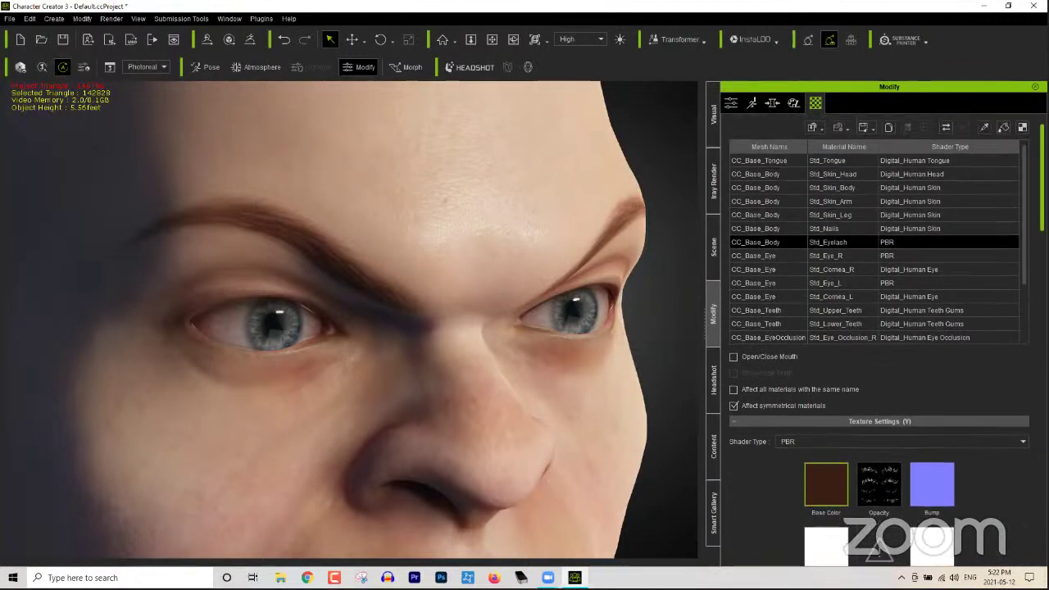
{"action": "scroll", "coordinate": [880, 328], "scroll_direction": "down", "scroll_amount": 9}
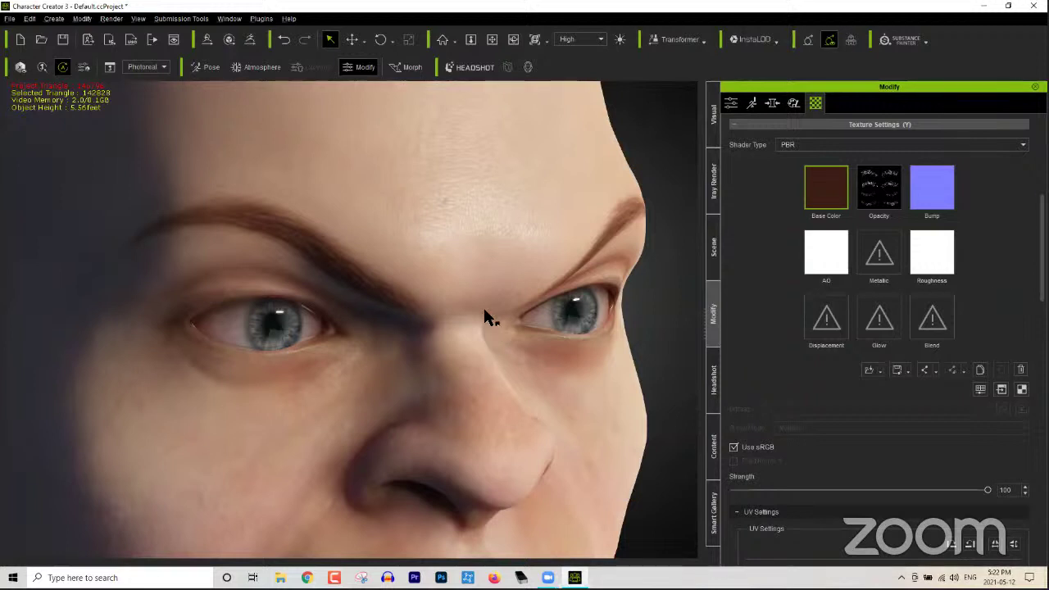
{"action": "scroll", "coordinate": [486, 320], "scroll_direction": "down", "scroll_amount": 3}
{"action": "scroll", "coordinate": [446, 379], "scroll_direction": "down", "scroll_amount": 1}
{"action": "scroll", "coordinate": [450, 369], "scroll_direction": "up", "scroll_amount": 5}
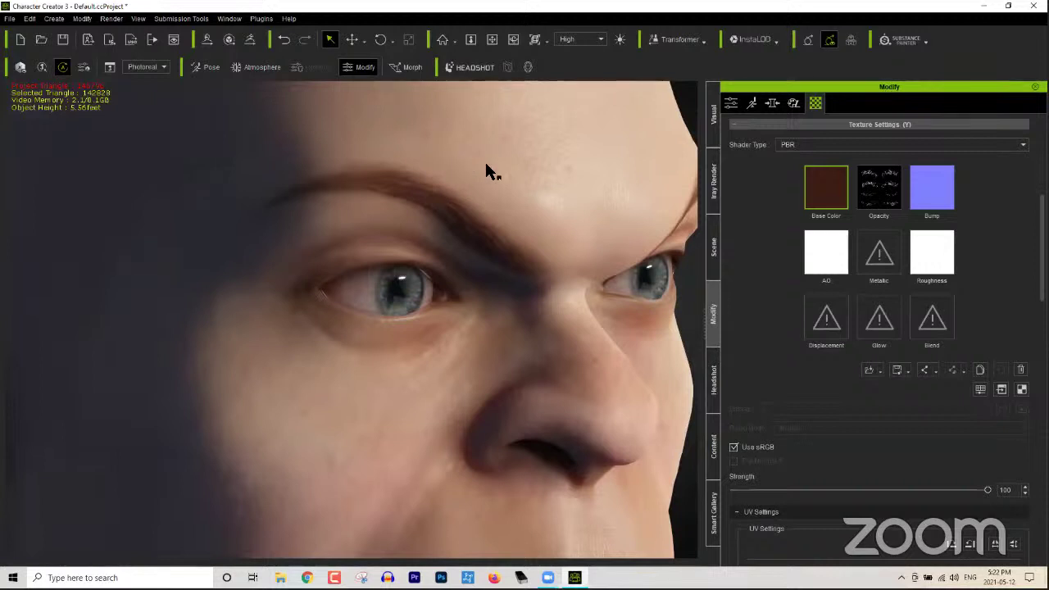
Step: Turn on Morph mode and reshape the nose in side view, pulling its bridge forward and its tip lower
{"action": "left_click", "coordinate": [410, 67]}
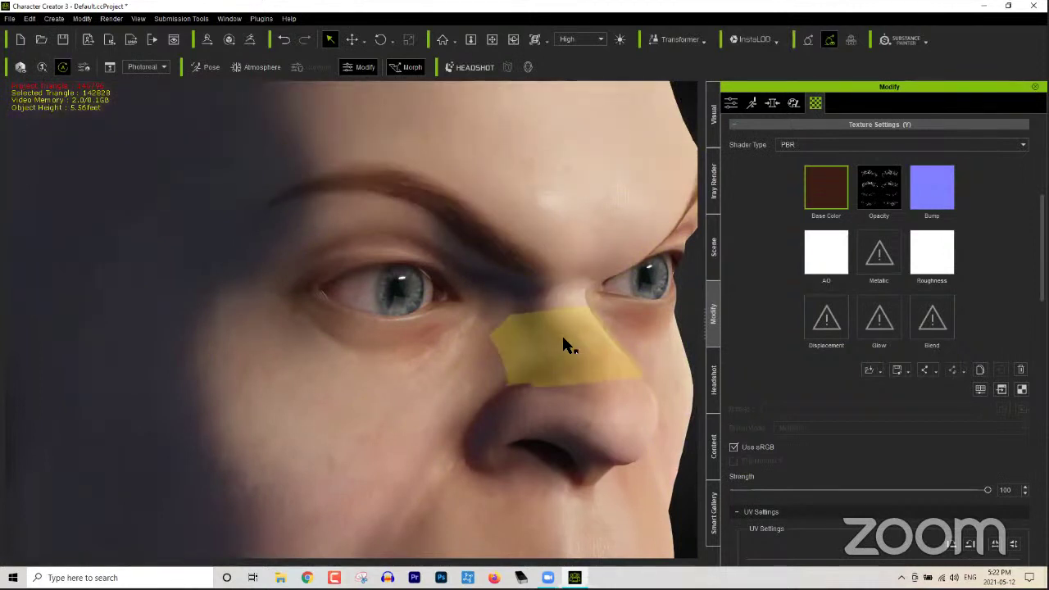
{"action": "right_click_drag", "start_coordinate": [588, 321], "coordinate": [552, 342]}
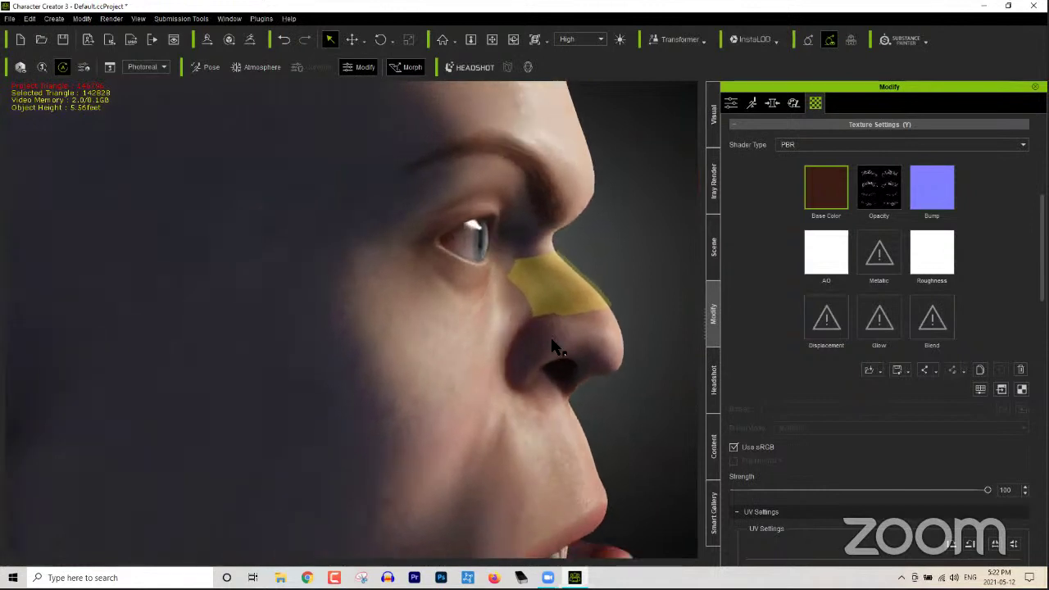
{"action": "left_click_drag", "start_coordinate": [591, 312], "coordinate": [676, 376]}
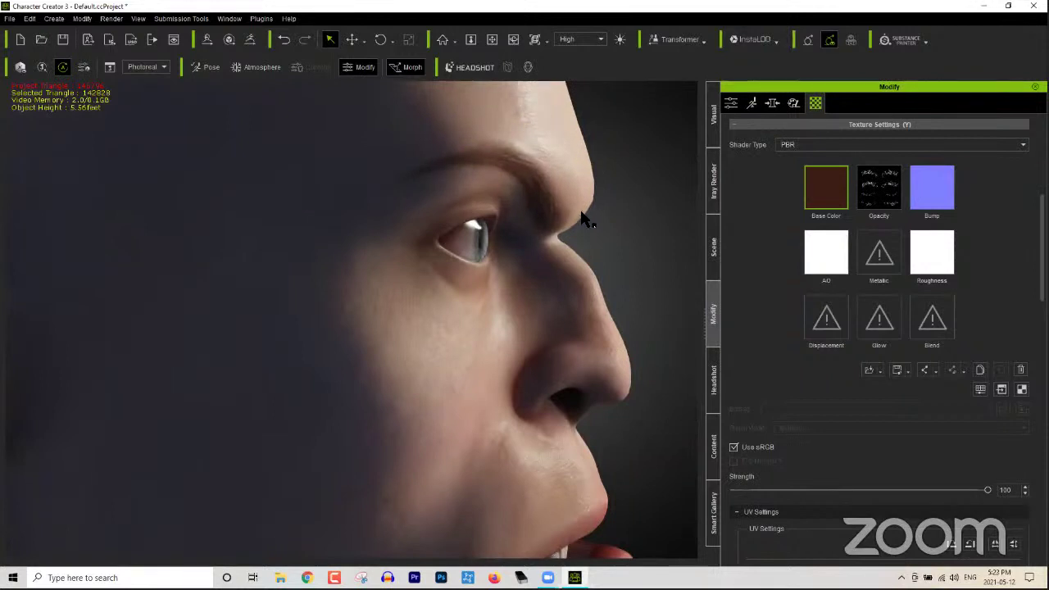
{"action": "mouse_move", "coordinate": [586, 194]}
{"action": "left_mouse_down"}
{"action": "mouse_move", "coordinate": [586, 171]}
{"action": "mouse_move", "coordinate": [586, 199]}
{"action": "left_mouse_up"}
{"action": "scroll", "coordinate": [595, 391], "scroll_direction": "up", "scroll_amount": 3}
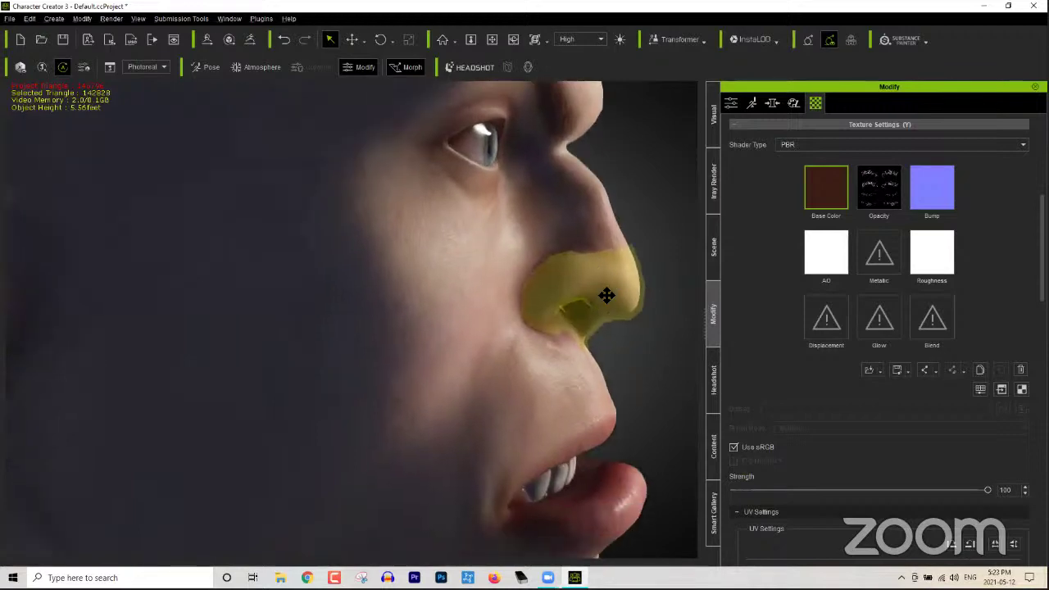
Step: Thin the upper and lower lips in Morph mode from the front view
{"action": "right_click_drag", "start_coordinate": [560, 313], "coordinate": [378, 306]}
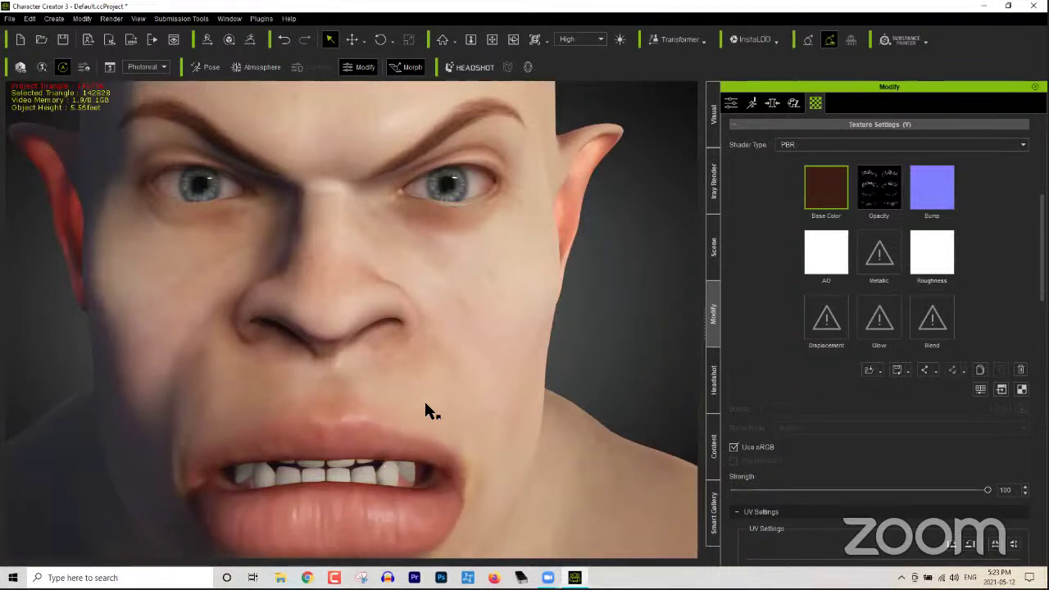
{"action": "left_click_drag", "start_coordinate": [425, 439], "coordinate": [428, 471]}
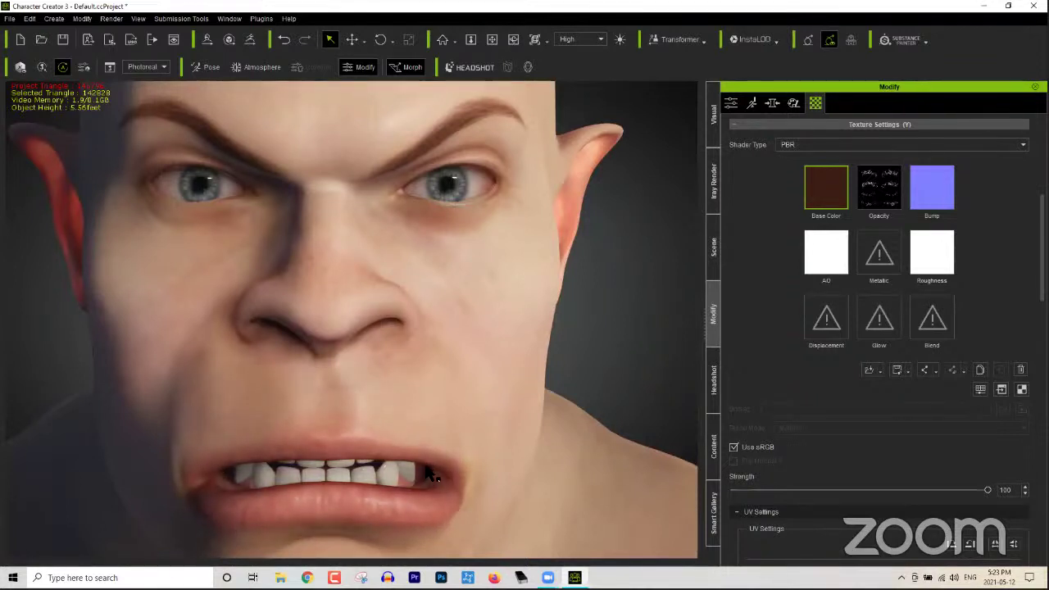
{"action": "middle_click_drag", "start_coordinate": [428, 473], "coordinate": [437, 319]}
{"action": "mouse_move", "coordinate": [435, 317]}
{"action": "left_mouse_down"}
{"action": "mouse_move", "coordinate": [433, 344]}
{"action": "mouse_move", "coordinate": [429, 311]}
{"action": "left_mouse_up"}
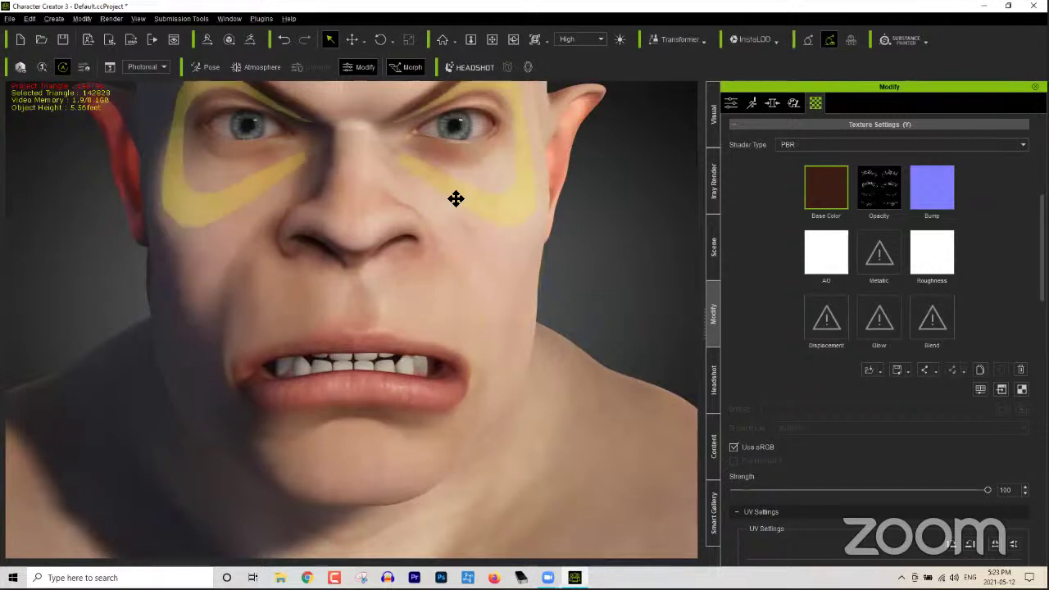
{"action": "middle_click_drag", "start_coordinate": [457, 199], "coordinate": [432, 260]}
{"action": "right_click_drag", "start_coordinate": [432, 264], "coordinate": [462, 246]}
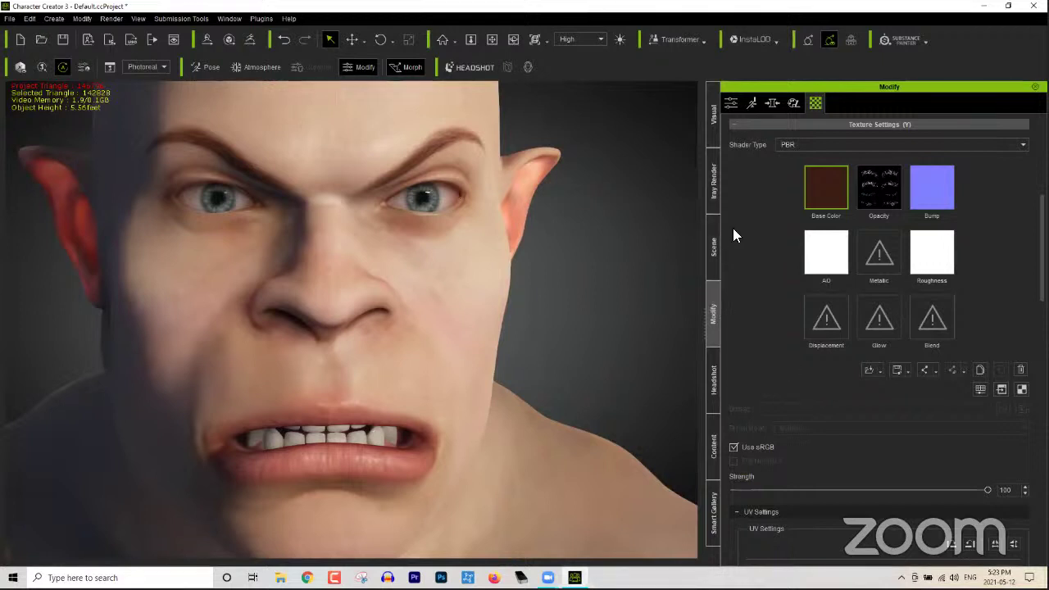
Step: Clear the morph search and review the currently used morph sliders
{"action": "left_click", "coordinate": [772, 103]}
{"action": "scroll", "coordinate": [878, 206], "scroll_direction": "up", "scroll_amount": 3}
{"action": "left_click", "coordinate": [1023, 138]}
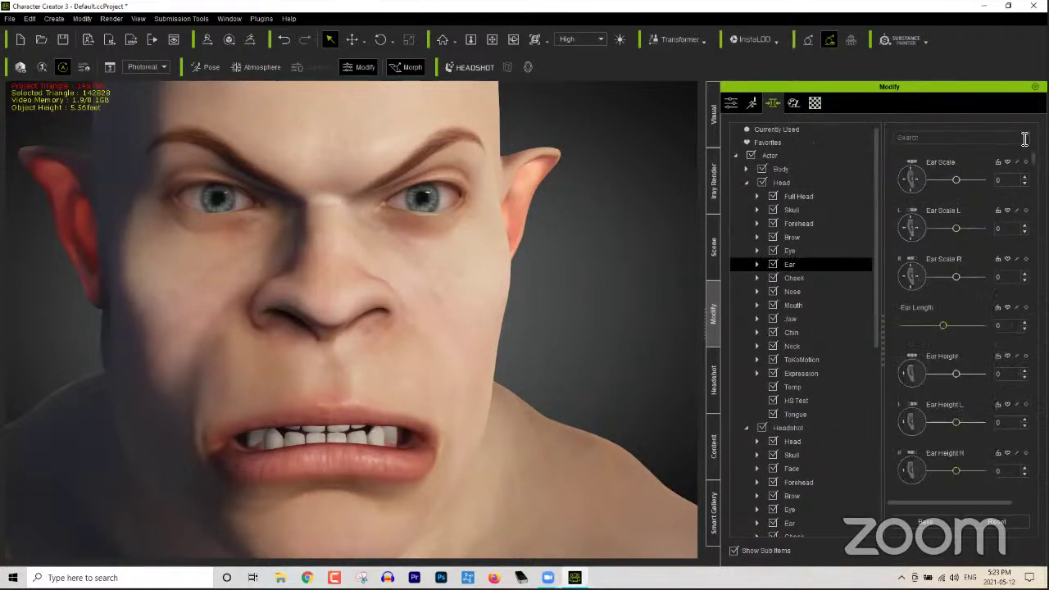
{"action": "left_click", "coordinate": [793, 129]}
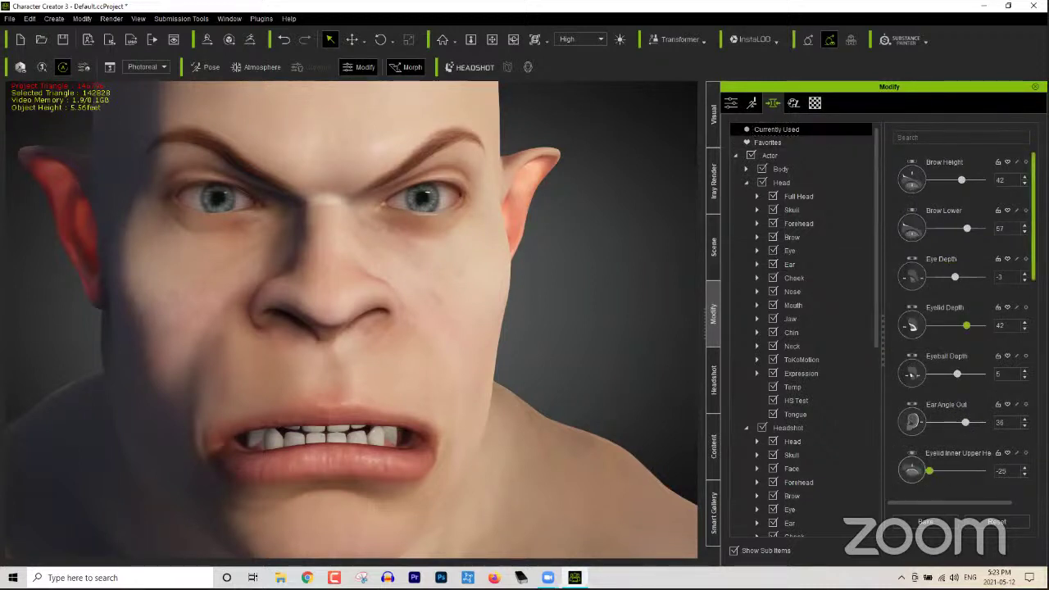
{"action": "scroll", "coordinate": [1025, 230], "scroll_direction": "down", "scroll_amount": 4}
{"action": "scroll", "coordinate": [1024, 400], "scroll_direction": "down", "scroll_amount": 4}
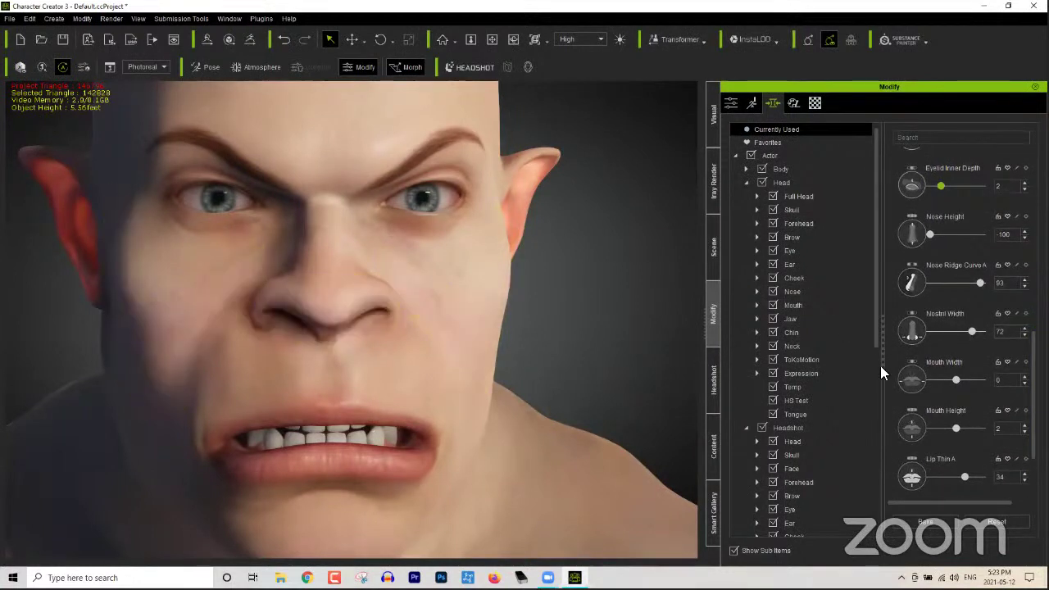
Step: Widen the nostrils slightly in Morph mode and check the Nose sliders against the currently used morphs
{"action": "left_click", "coordinate": [361, 297]}
{"action": "left_click_drag", "start_coordinate": [386, 300], "coordinate": [473, 305]}
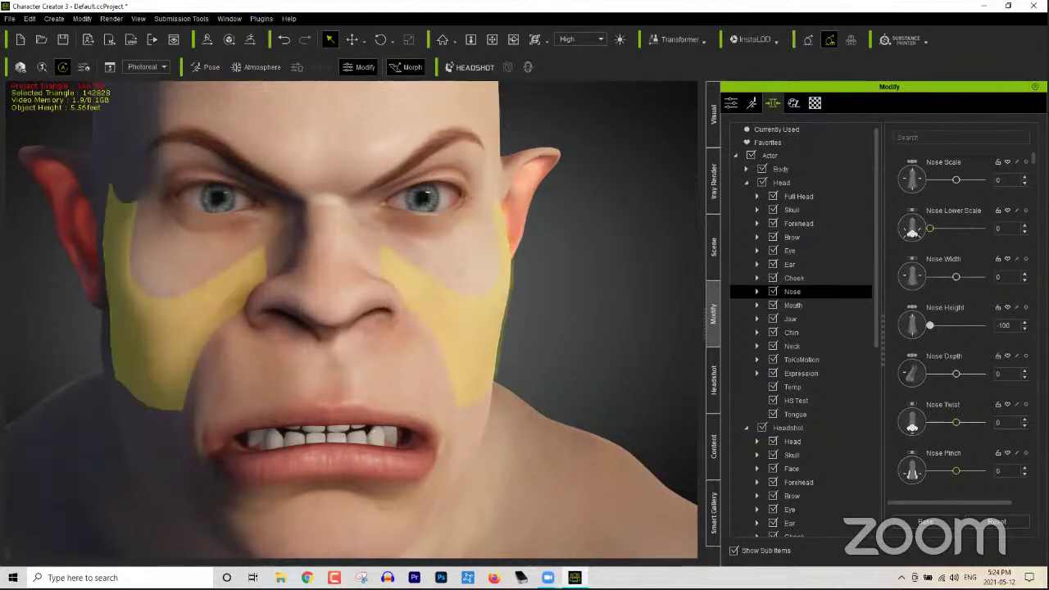
{"action": "scroll", "coordinate": [960, 328], "scroll_direction": "down", "scroll_amount": 5}
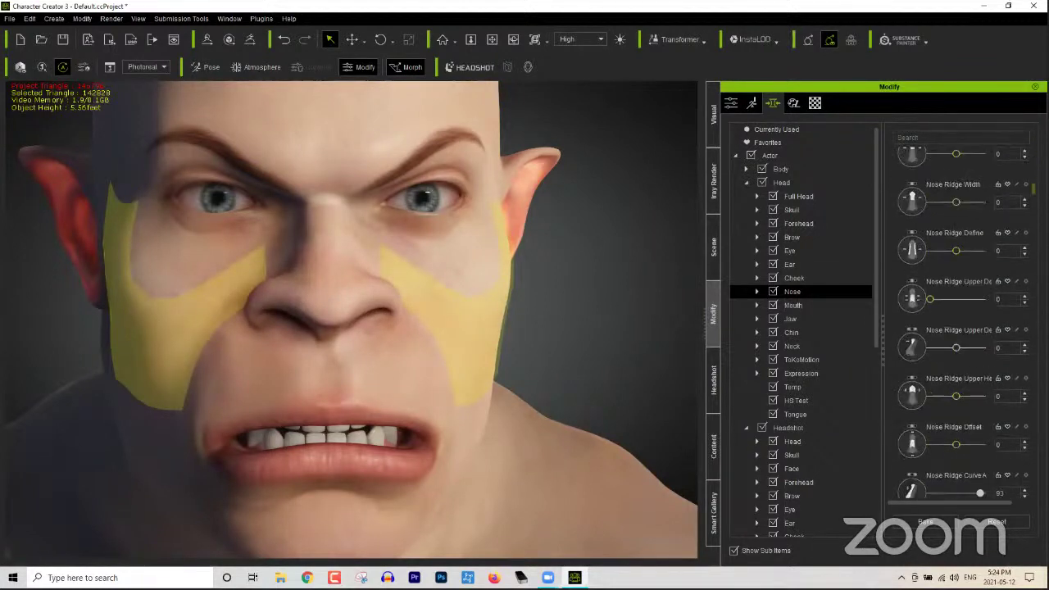
{"action": "scroll", "coordinate": [975, 318], "scroll_direction": "down", "scroll_amount": 2}
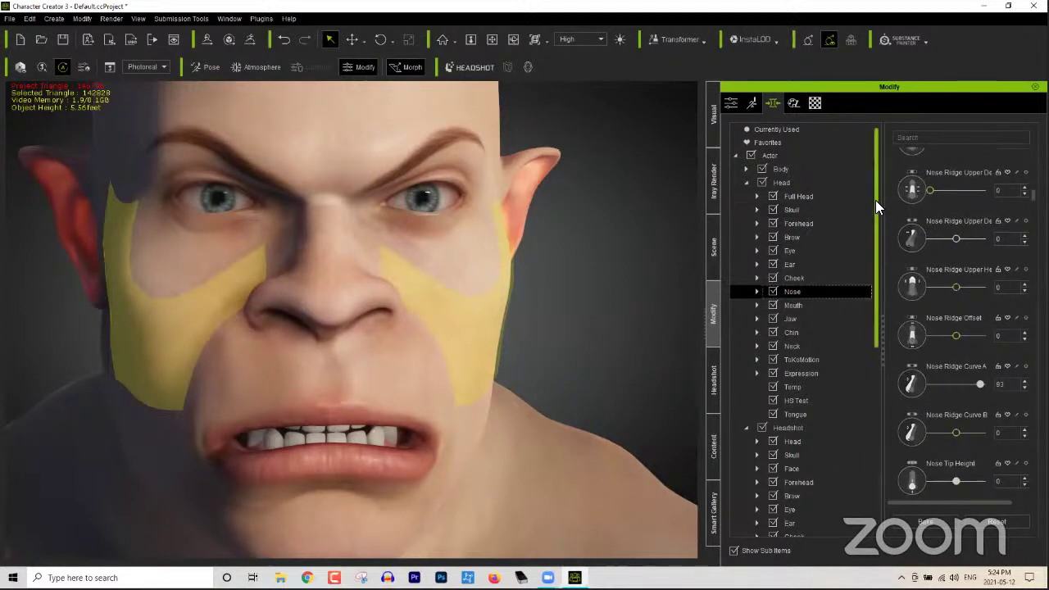
{"action": "left_click", "coordinate": [807, 130]}
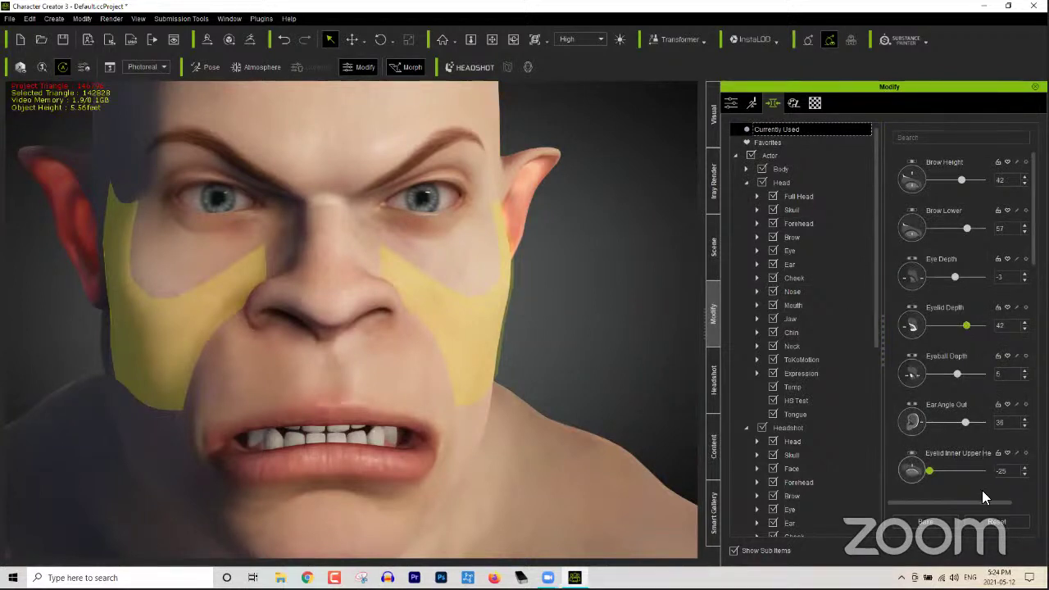
Step: Leave Morph mode and set Chin Height in the Headshot Chin morphs to -42
{"action": "left_click_drag", "start_coordinate": [872, 215], "coordinate": [877, 364]}
{"action": "left_click", "coordinate": [791, 279]}
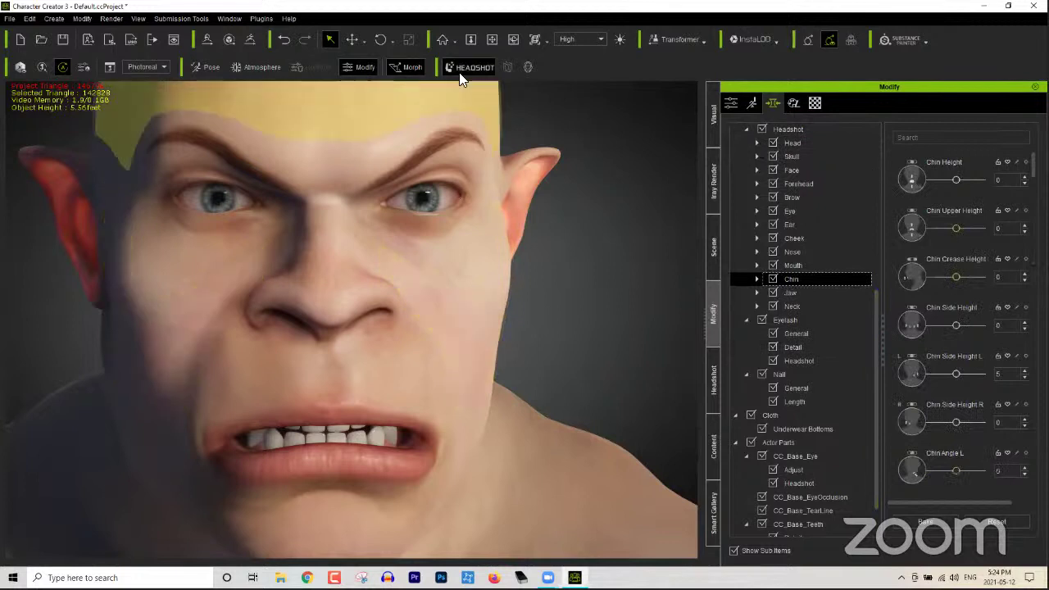
{"action": "left_click", "coordinate": [415, 70]}
{"action": "left_click_drag", "start_coordinate": [370, 415], "coordinate": [504, 407], "text": "alt"}
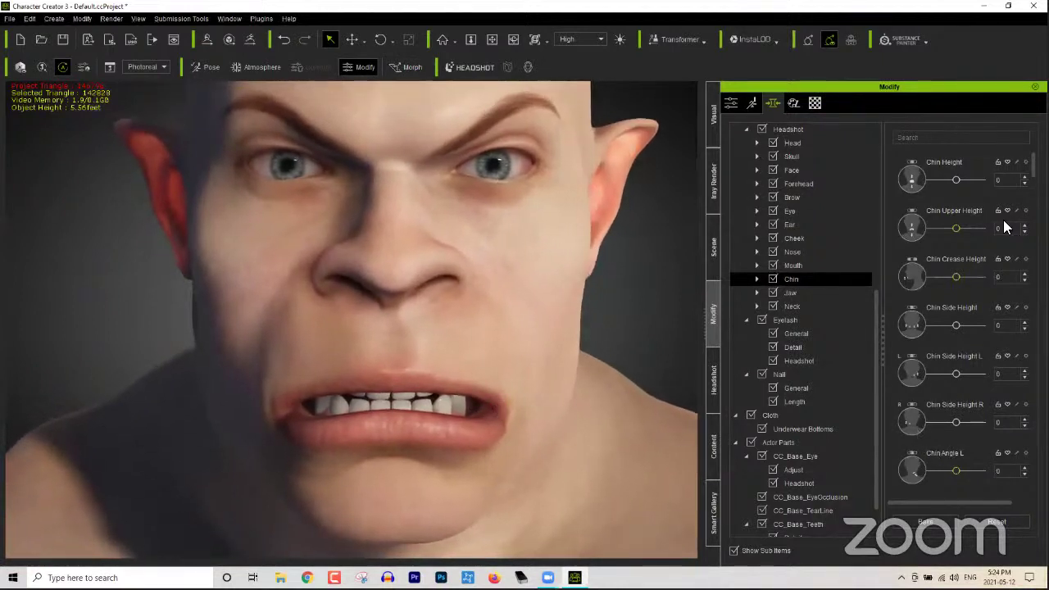
{"action": "mouse_move", "coordinate": [956, 180]}
{"action": "left_mouse_down"}
{"action": "mouse_move", "coordinate": [983, 180]}
{"action": "mouse_move", "coordinate": [947, 181]}
{"action": "left_mouse_up"}
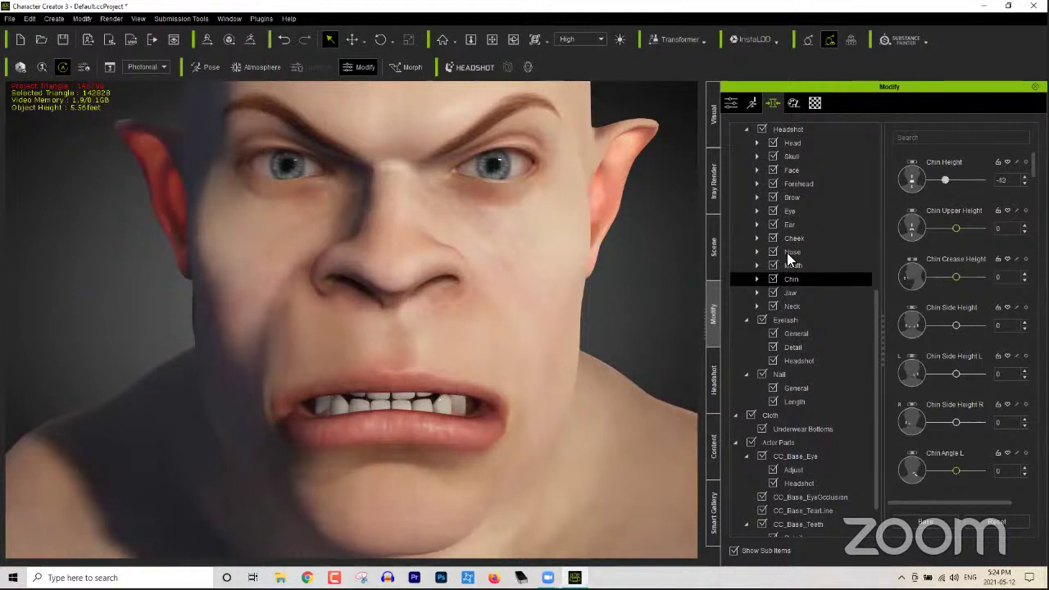
Step: Find the Chin Width morph by searching "chin wid", set it to about 85, and clear the search
{"action": "middle_click_drag", "start_coordinate": [579, 374], "coordinate": [605, 333]}
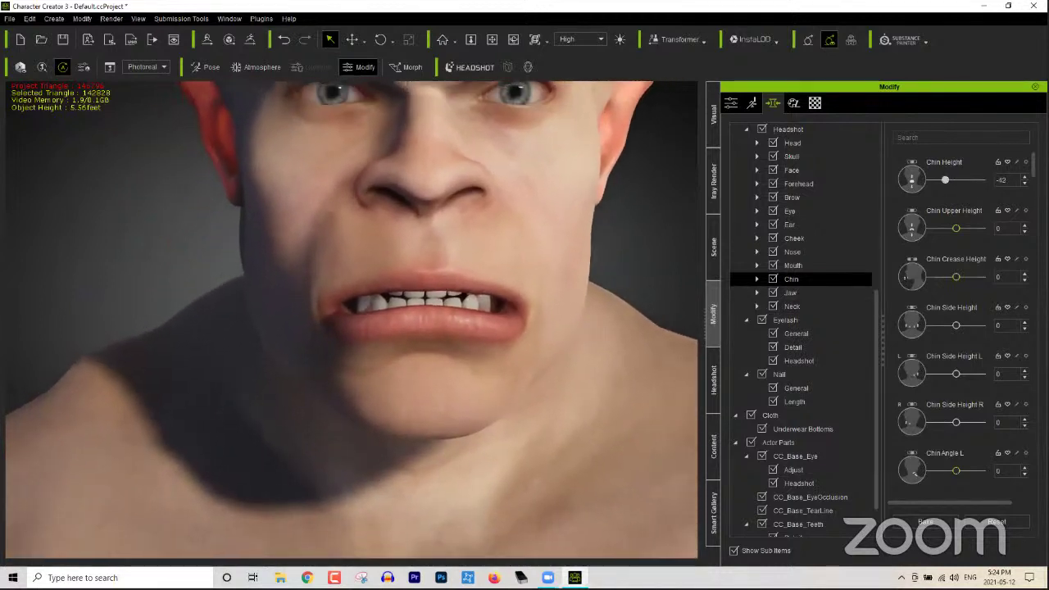
{"action": "left_click", "coordinate": [946, 144]}
{"action": "type", "text": "chin wid"}
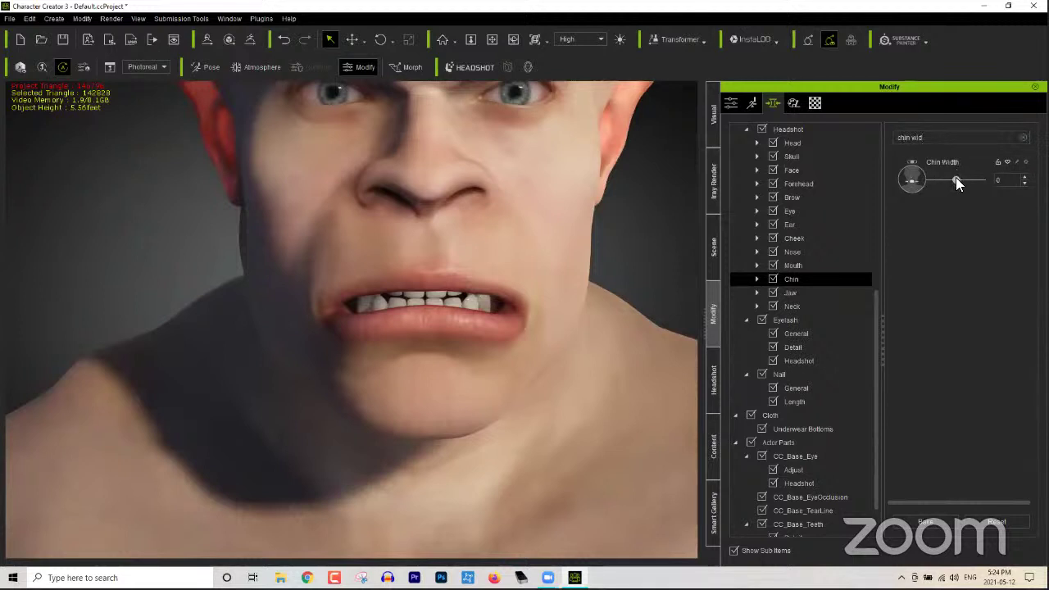
{"action": "mouse_move", "coordinate": [957, 181]}
{"action": "left_mouse_down"}
{"action": "mouse_move", "coordinate": [992, 190]}
{"action": "mouse_move", "coordinate": [971, 188]}
{"action": "left_mouse_up"}
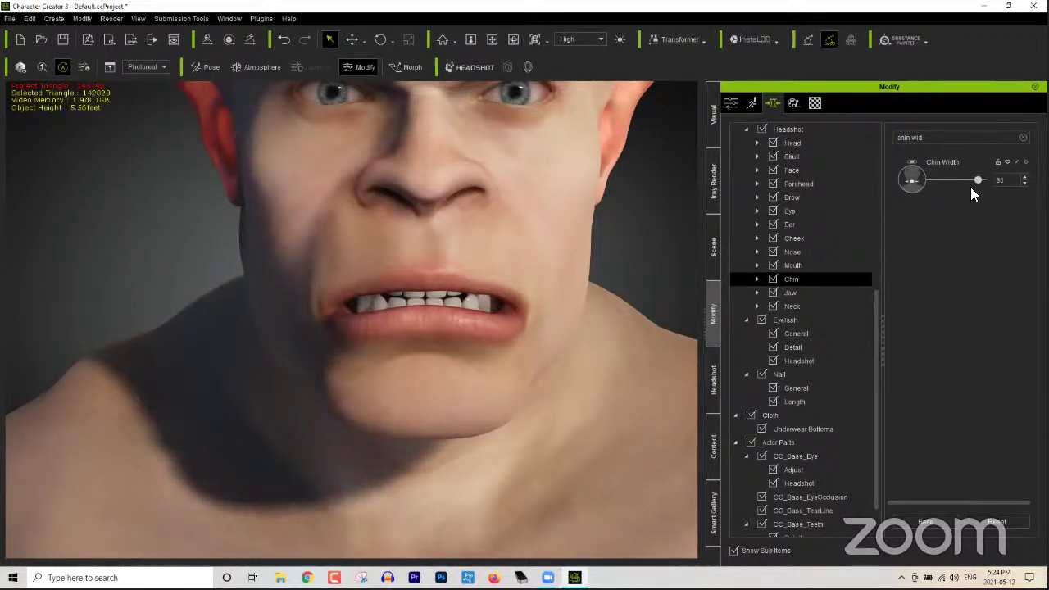
{"action": "left_click", "coordinate": [1023, 138]}
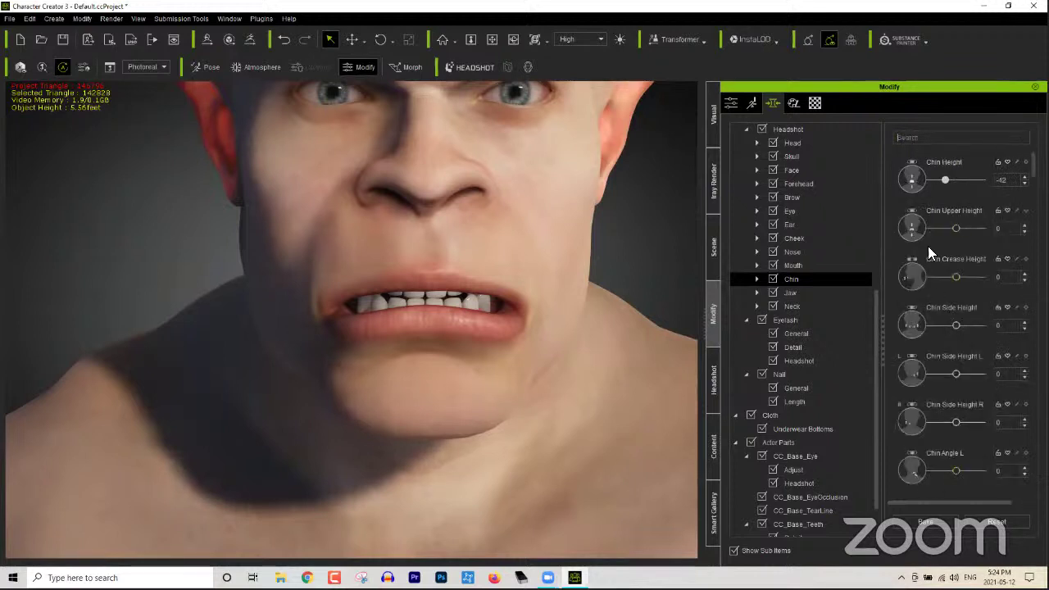
Step: Search the Headshot morphs for "jaw", set Jaw Scale to 91, and check the enlarged jaw from several angles
{"action": "left_click", "coordinate": [782, 129]}
{"action": "left_click", "coordinate": [921, 138]}
{"action": "type", "text": "jaw"}
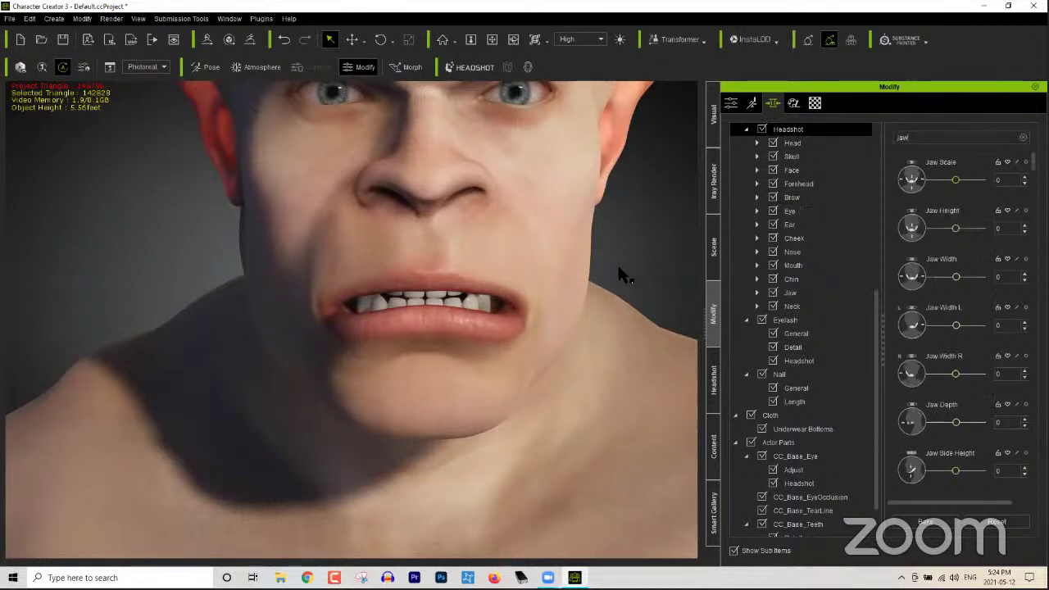
{"action": "right_click_drag", "start_coordinate": [611, 254], "coordinate": [598, 285]}
{"action": "left_click_drag", "start_coordinate": [957, 180], "coordinate": [979, 179]}
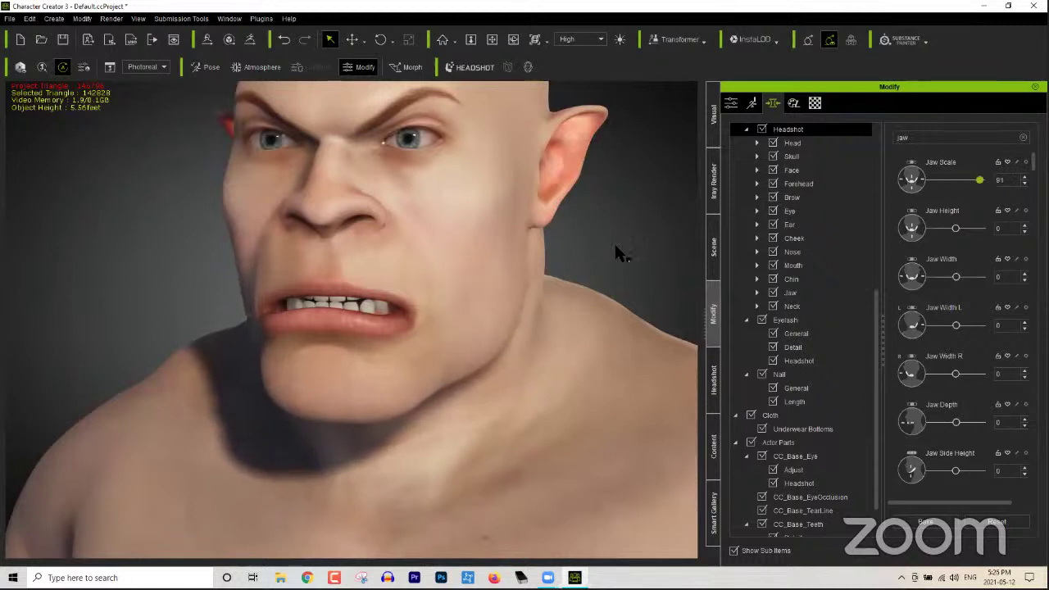
{"action": "middle_click_drag", "start_coordinate": [524, 257], "coordinate": [506, 271]}
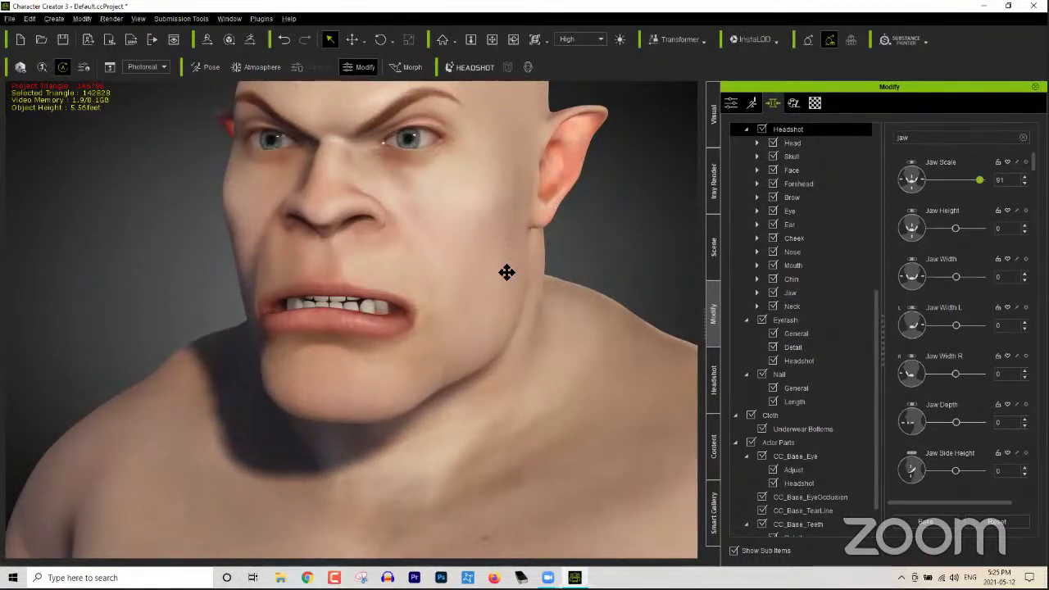
{"action": "scroll", "coordinate": [497, 284], "scroll_direction": "up", "scroll_amount": 3}
{"action": "right_click_drag", "start_coordinate": [503, 259], "coordinate": [509, 328]}
Step: Search the Head morphs for "elf" and set Ear Elf to 100 and Ear Elf Long to about 15
{"action": "left_click_drag", "start_coordinate": [872, 308], "coordinate": [876, 133]}
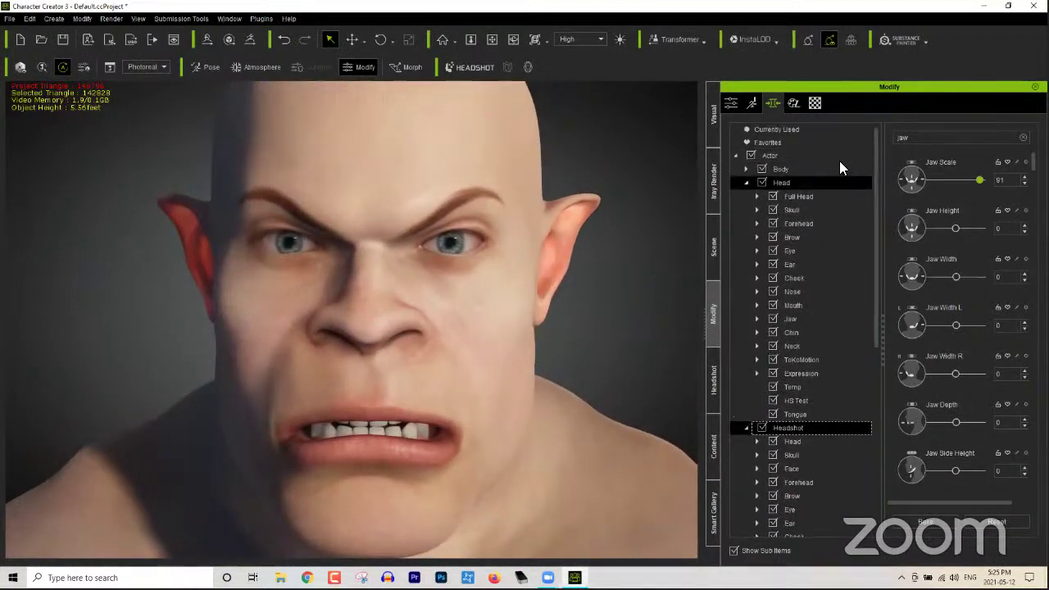
{"action": "left_click", "coordinate": [918, 175]}
{"action": "left_click", "coordinate": [1026, 139]}
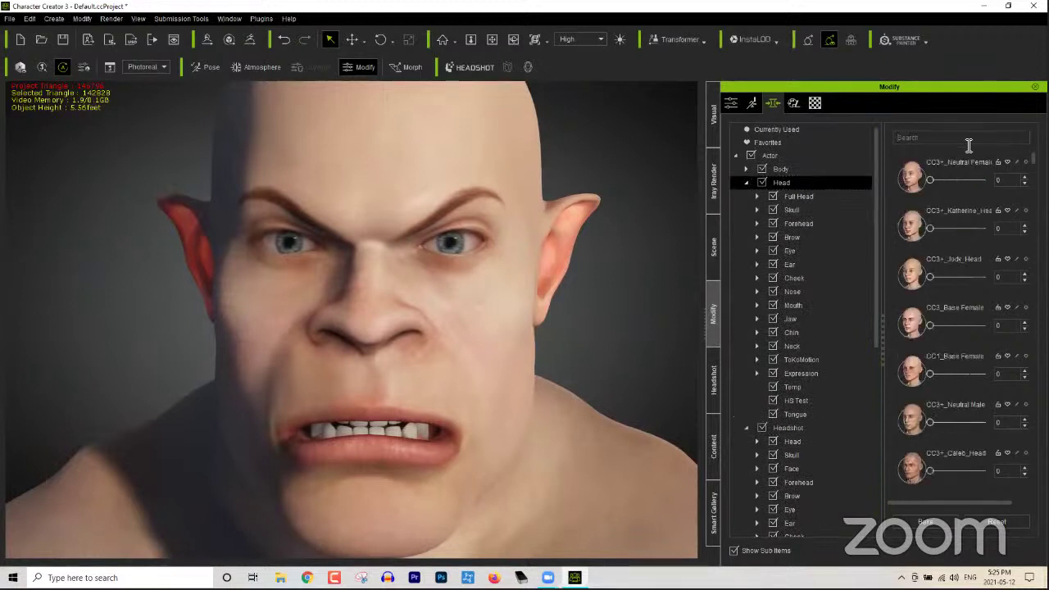
{"action": "type", "text": "ear"}
{"action": "key", "text": "BackSpace"}
{"action": "key", "text": "BackSpace"}
{"action": "type", "text": "lf"}
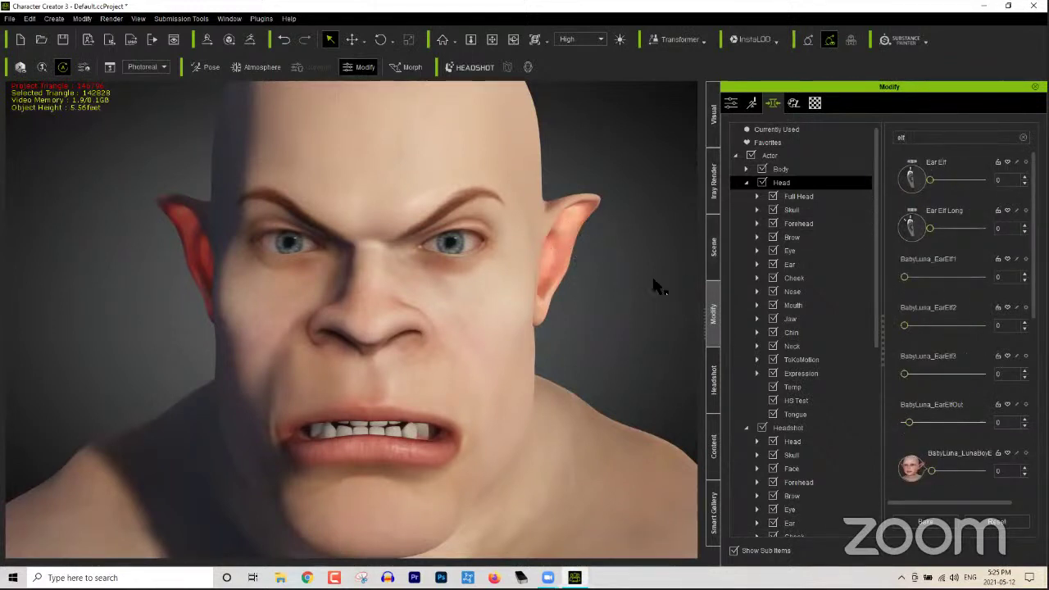
{"action": "left_click_drag", "start_coordinate": [931, 179], "coordinate": [988, 179]}
{"action": "mouse_move", "coordinate": [941, 227]}
{"action": "left_mouse_down"}
{"action": "mouse_move", "coordinate": [955, 227]}
{"action": "mouse_move", "coordinate": [941, 234]}
{"action": "left_mouse_up"}
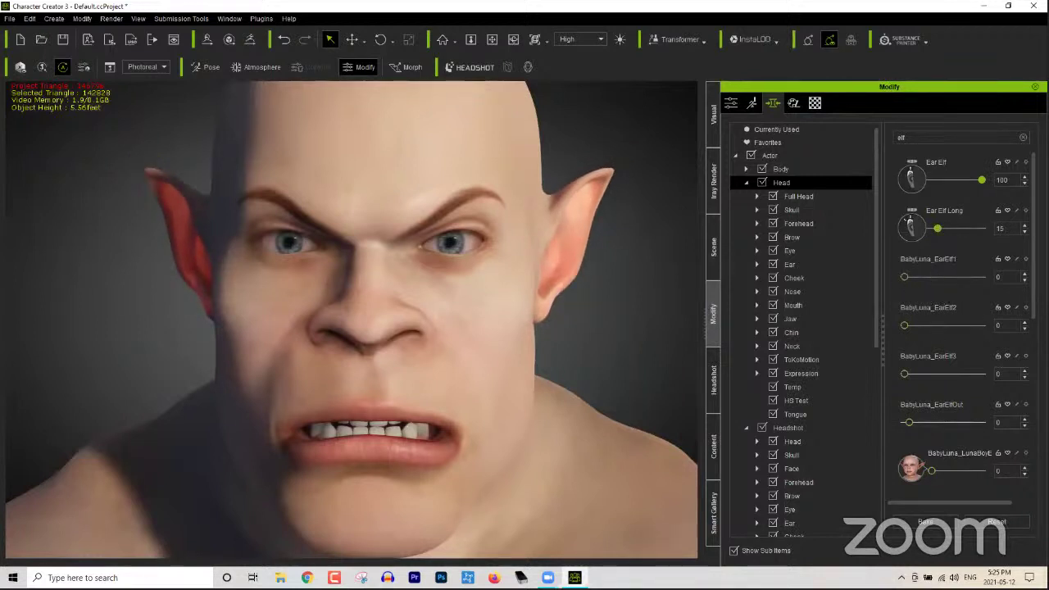
Step: Set the Dawn__EarElf morph to 7 and look through the remaining elf ear morphs
{"action": "scroll", "coordinate": [942, 320], "scroll_direction": "down", "scroll_amount": 5}
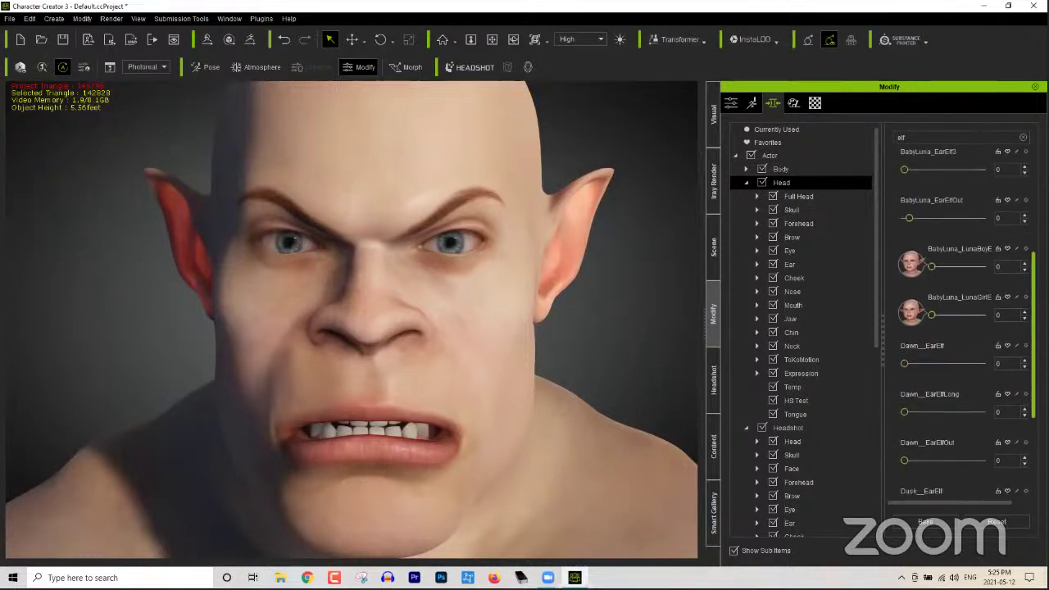
{"action": "mouse_move", "coordinate": [905, 327]}
{"action": "left_mouse_down"}
{"action": "mouse_move", "coordinate": [934, 325]}
{"action": "mouse_move", "coordinate": [912, 331]}
{"action": "left_mouse_up"}
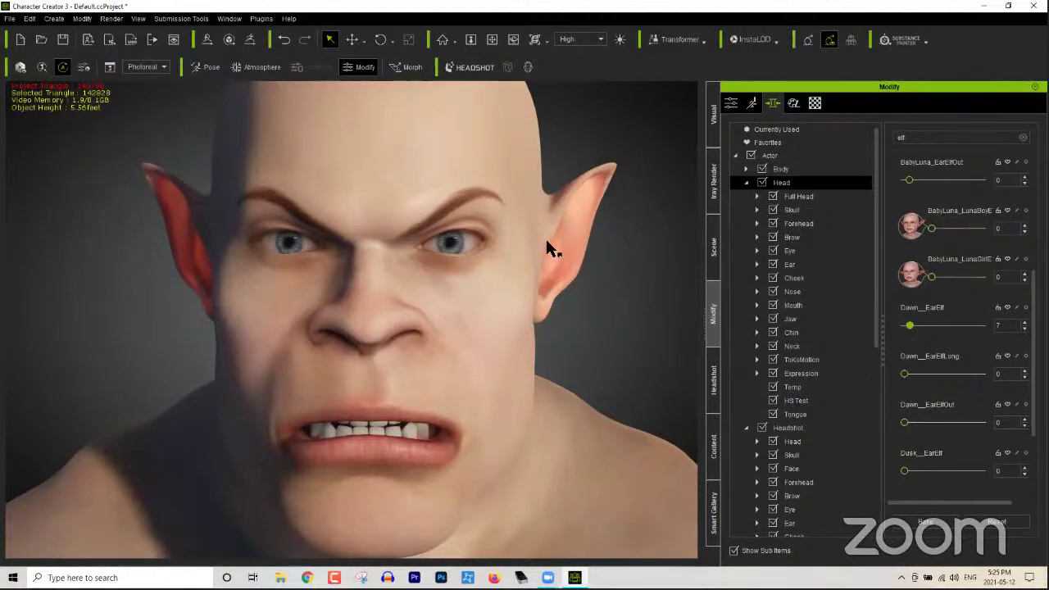
{"action": "scroll", "coordinate": [964, 328], "scroll_direction": "down", "scroll_amount": 3}
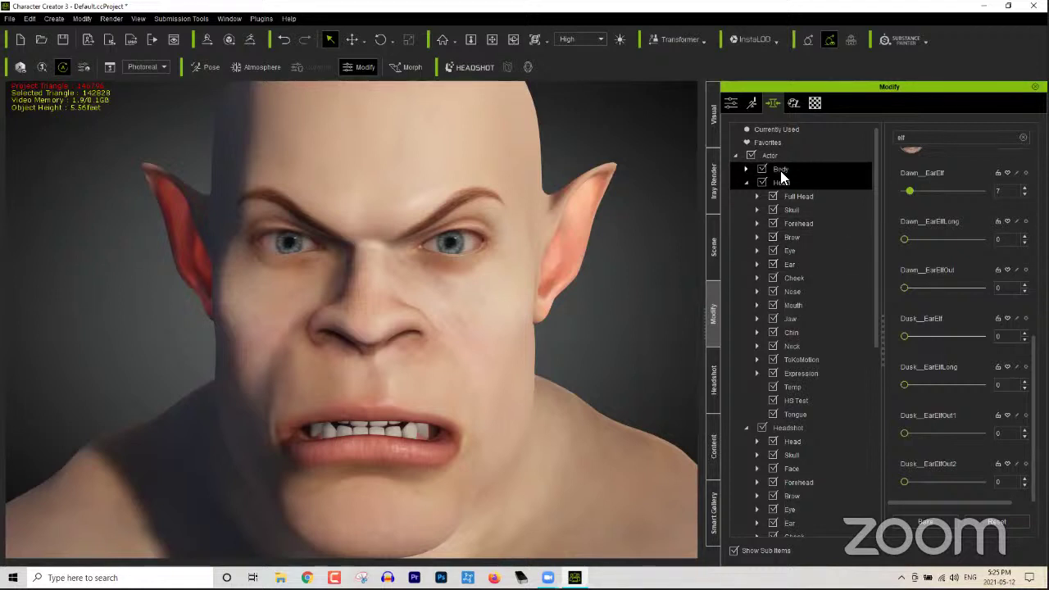
Step: Show all Eye morphs of the Head category by clearing the search, and set Eye Scale to 23
{"action": "left_click", "coordinate": [791, 251]}
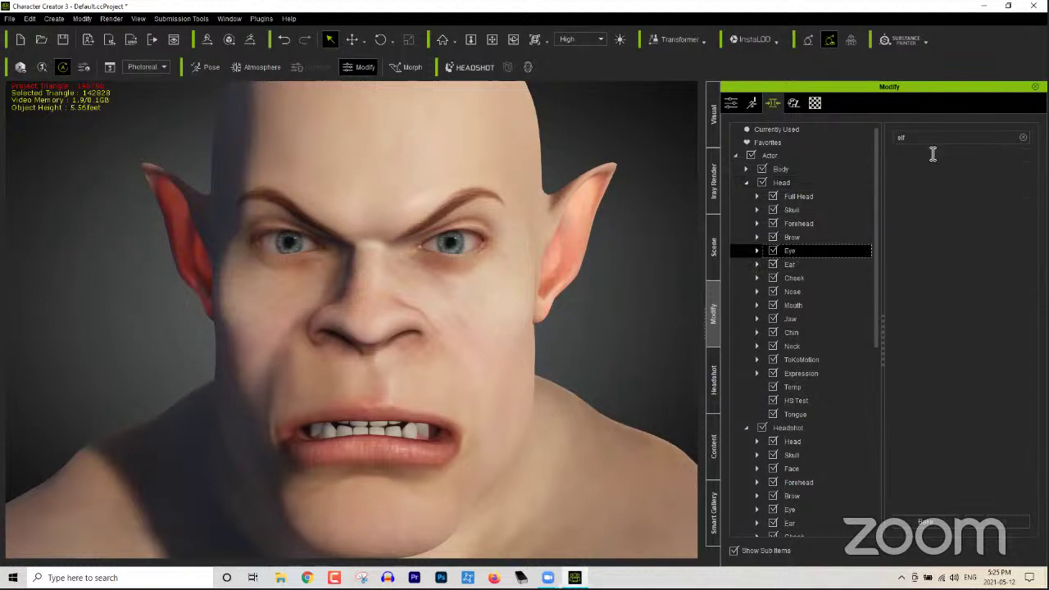
{"action": "left_click", "coordinate": [938, 138]}
{"action": "key", "text": "BackSpace"}
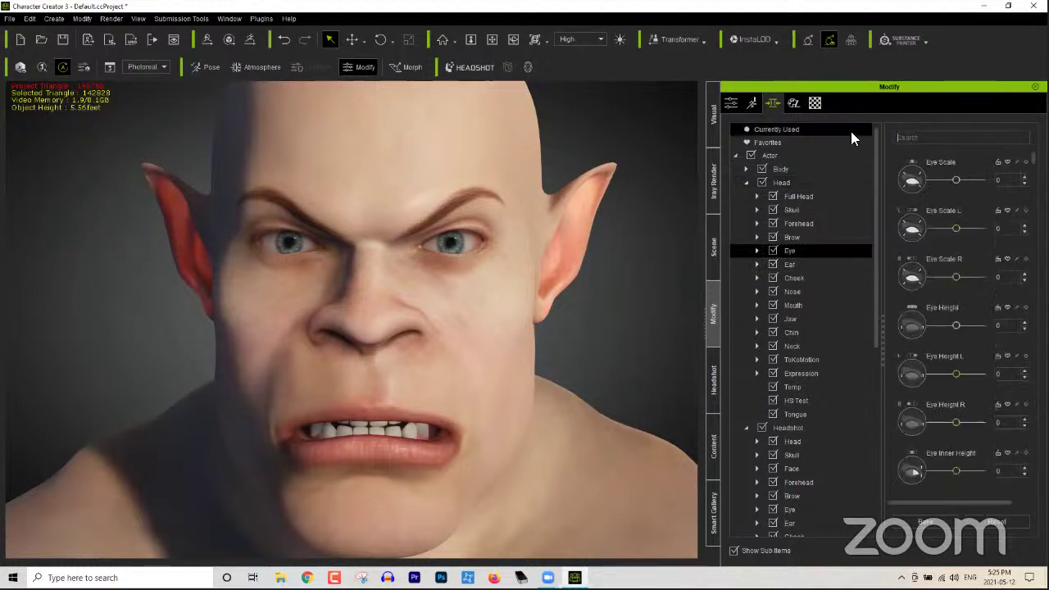
{"action": "mouse_move", "coordinate": [957, 182]}
{"action": "left_mouse_down"}
{"action": "mouse_move", "coordinate": [969, 182]}
{"action": "mouse_move", "coordinate": [961, 188]}
{"action": "left_mouse_up"}
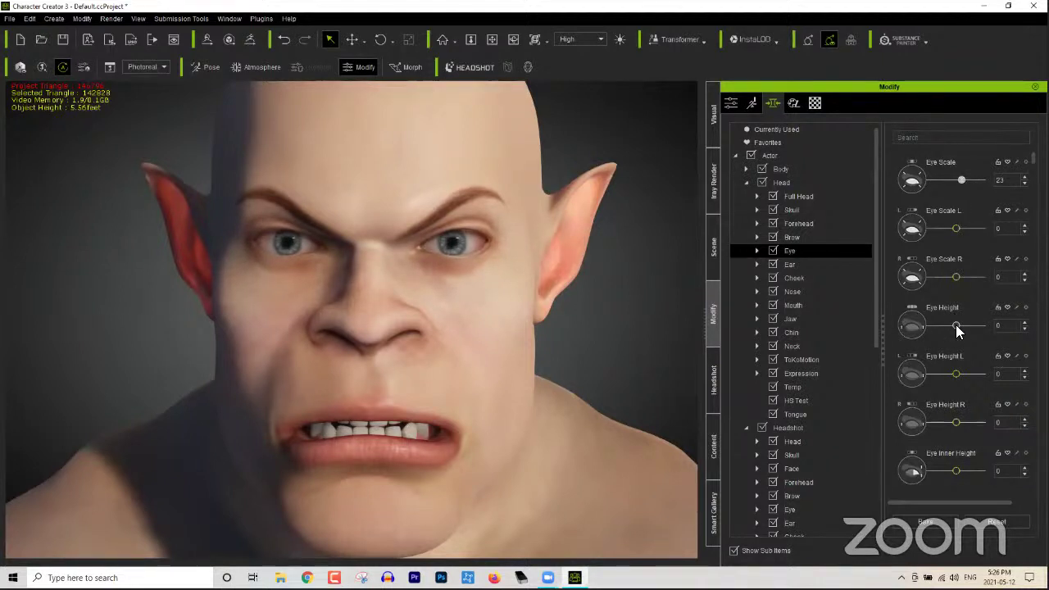
Step: Search the Eye morphs of the Head and Headshot categories for "narro"
{"action": "left_click", "coordinate": [970, 142]}
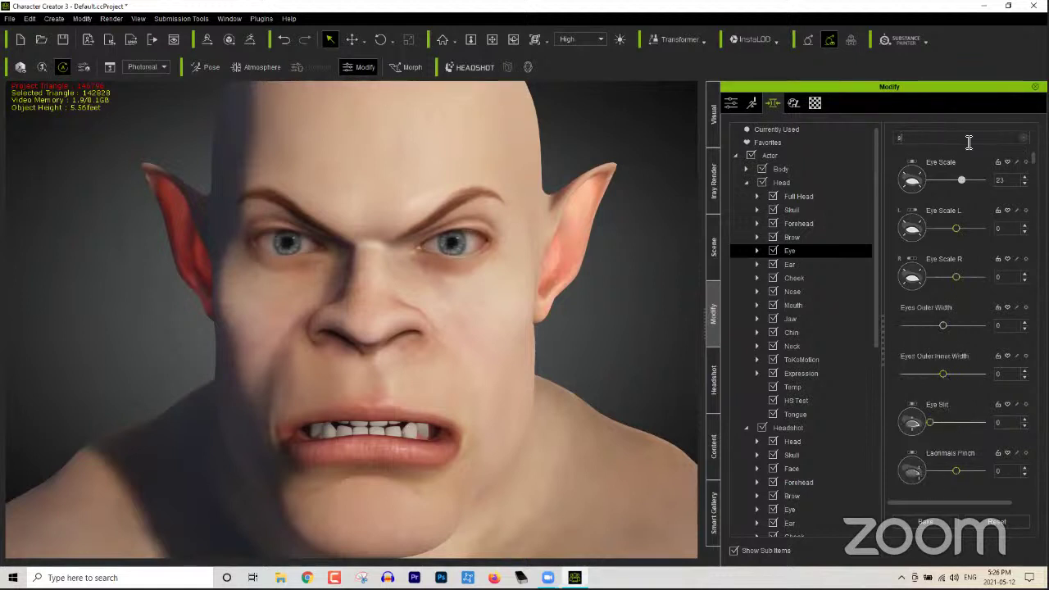
{"action": "type", "text": "nam"}
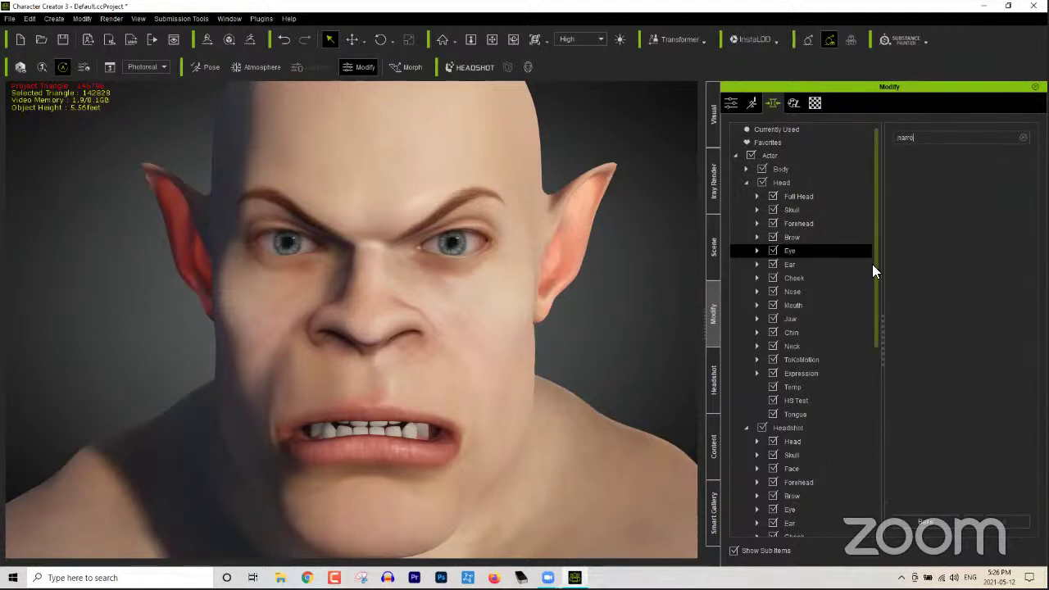
{"action": "left_click_drag", "start_coordinate": [874, 271], "coordinate": [846, 354]}
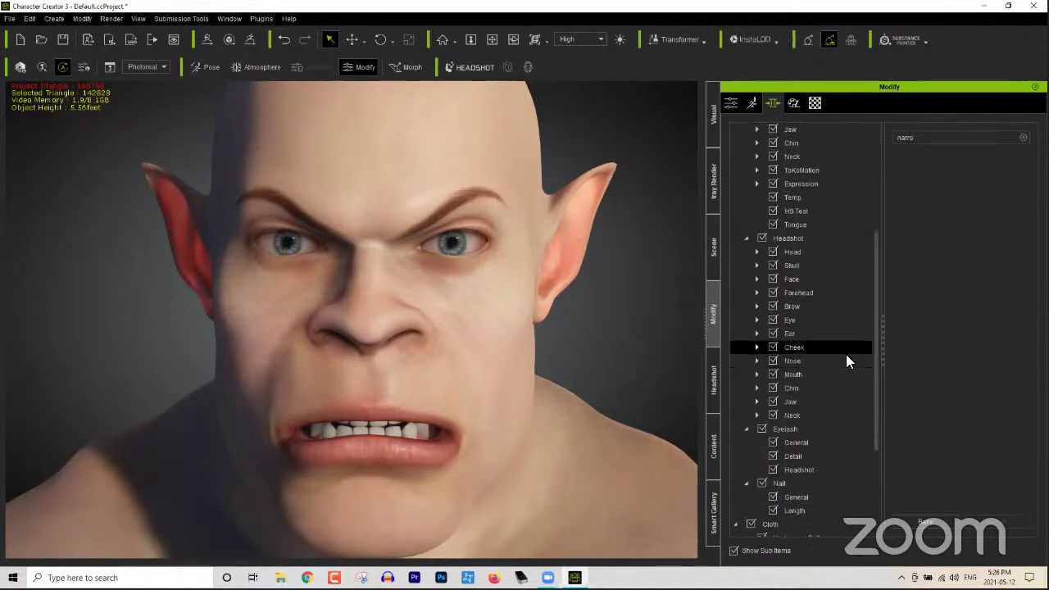
{"action": "left_click", "coordinate": [792, 321]}
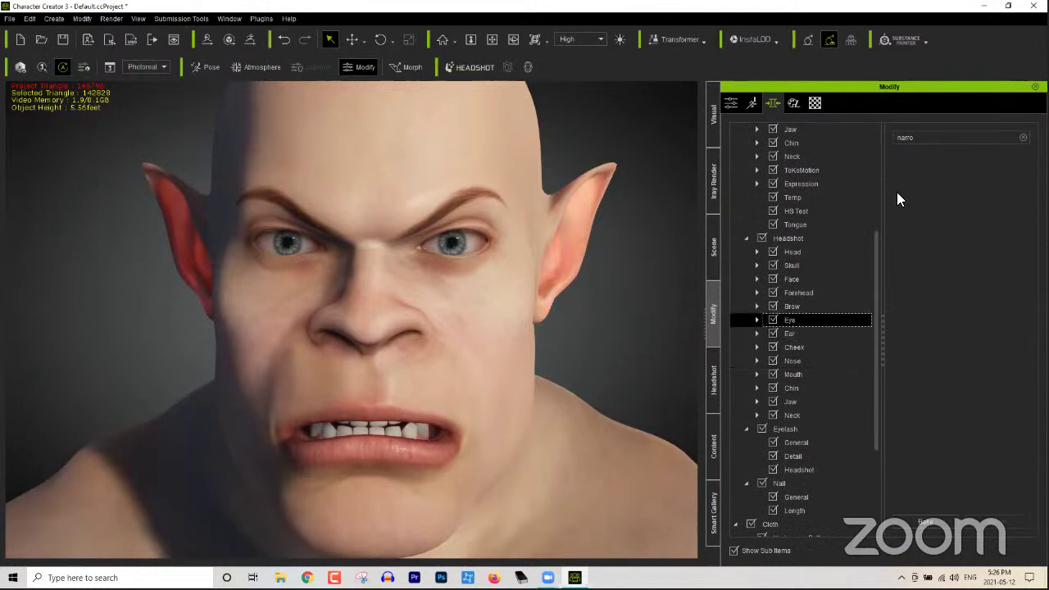
Step: Search the Headshot Eye morphs for "squin" and set Eye Squint Scale to 16
{"action": "left_click_drag", "start_coordinate": [915, 138], "coordinate": [879, 137]}
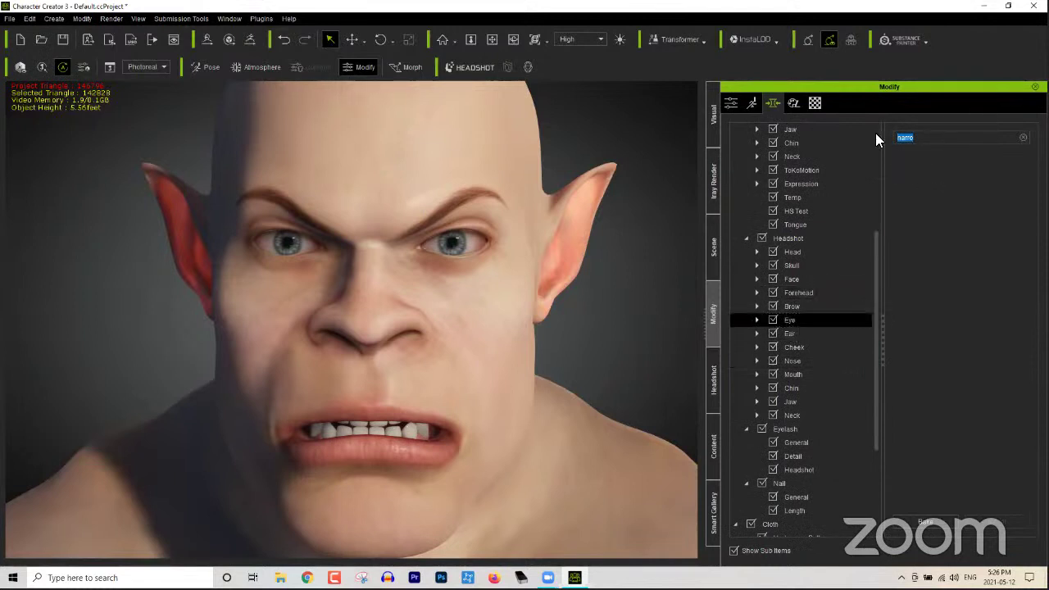
{"action": "type", "text": "squin"}
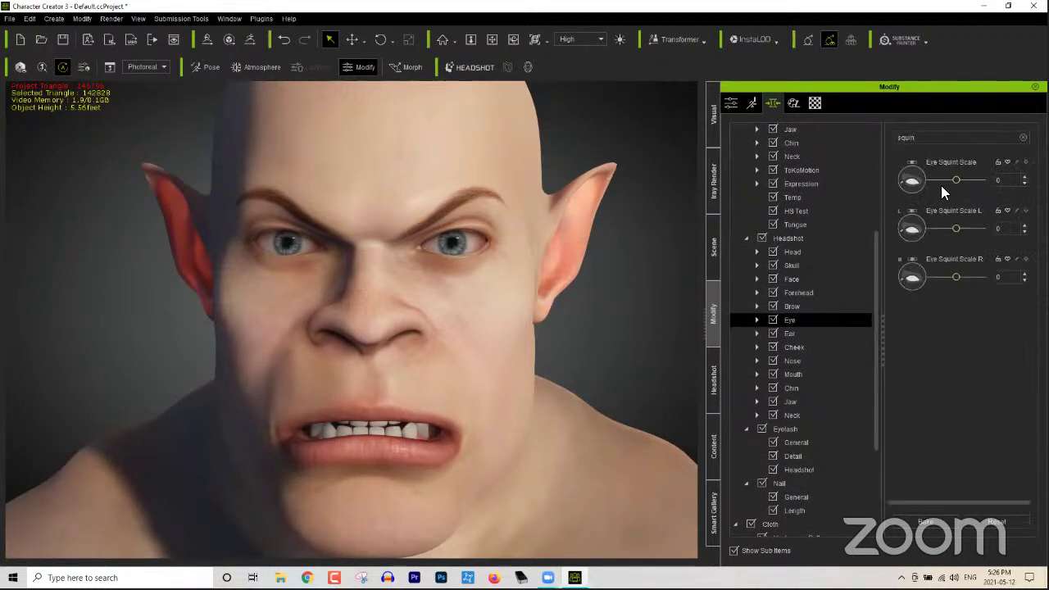
{"action": "mouse_move", "coordinate": [956, 181]}
{"action": "left_mouse_down"}
{"action": "mouse_move", "coordinate": [945, 184]}
{"action": "mouse_move", "coordinate": [983, 187]}
{"action": "mouse_move", "coordinate": [960, 195]}
{"action": "left_mouse_up"}
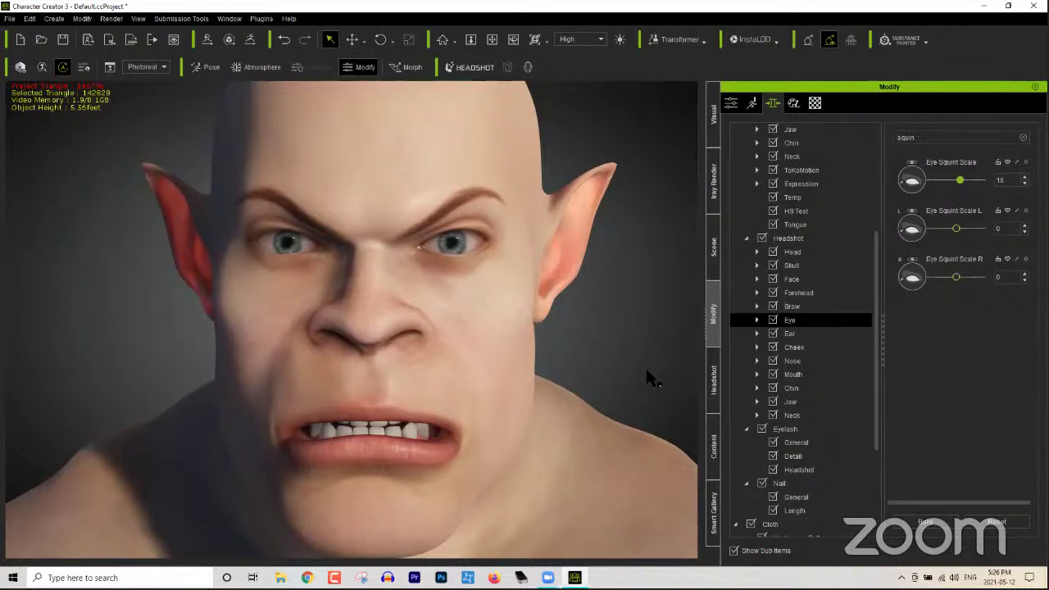
Step: Collapse the Headshot morph category, enter Morph mode, and broaden the character's shoulders by reshaping the torso directly on the model
{"action": "middle_click_drag", "start_coordinate": [529, 440], "coordinate": [506, 417]}
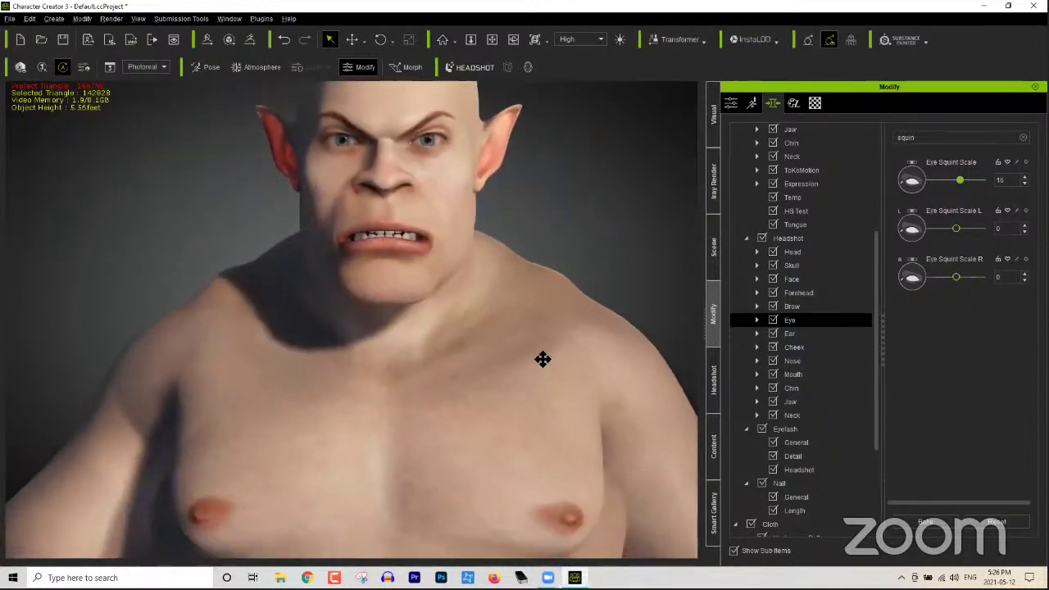
{"action": "right_click_drag", "start_coordinate": [506, 417], "coordinate": [533, 369]}
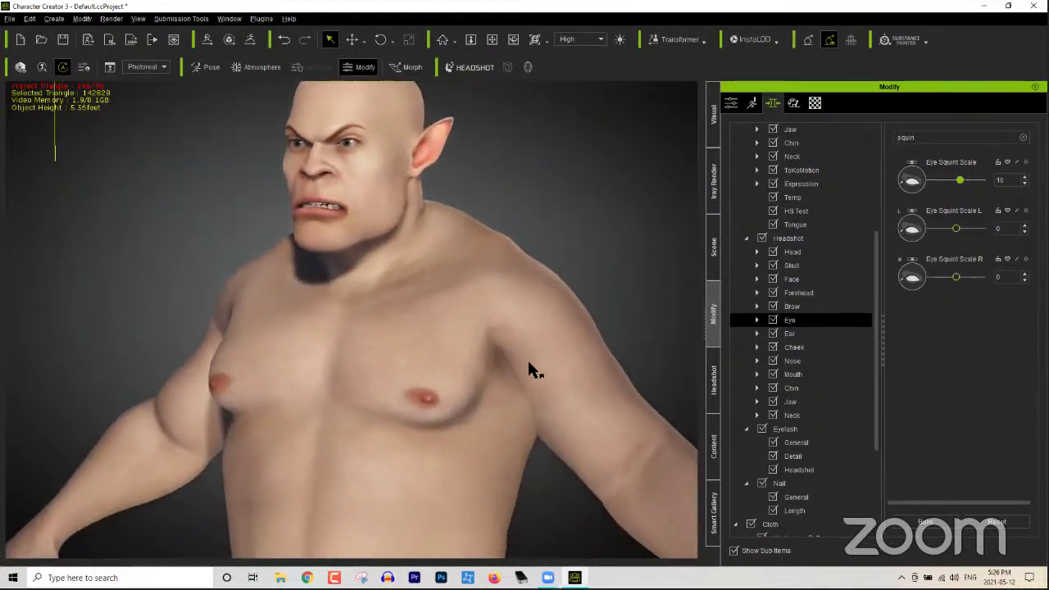
{"action": "left_click", "coordinate": [748, 237]}
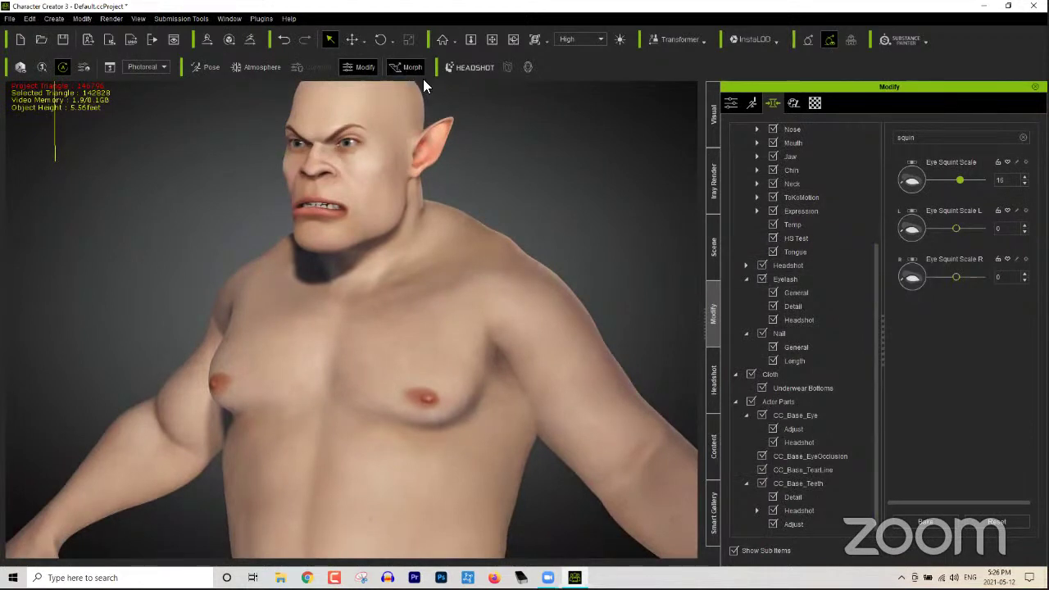
{"action": "left_click", "coordinate": [518, 321]}
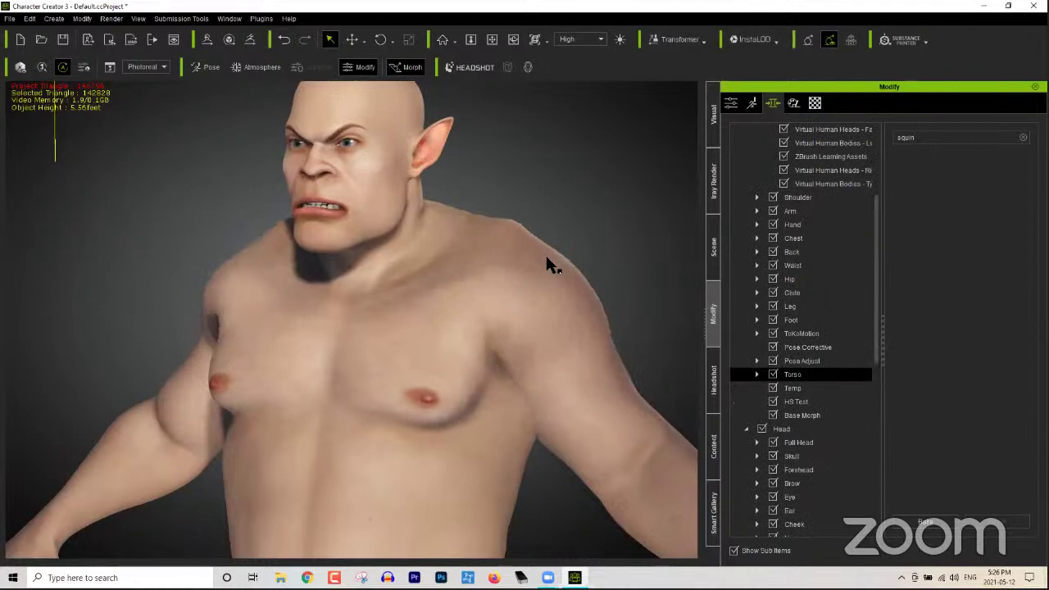
Step: Adjust the chest and the upper torso at the base of the neck directly on the model, working from the side
{"action": "right_click_drag", "start_coordinate": [506, 386], "coordinate": [424, 422]}
{"action": "left_click", "coordinate": [357, 382]}
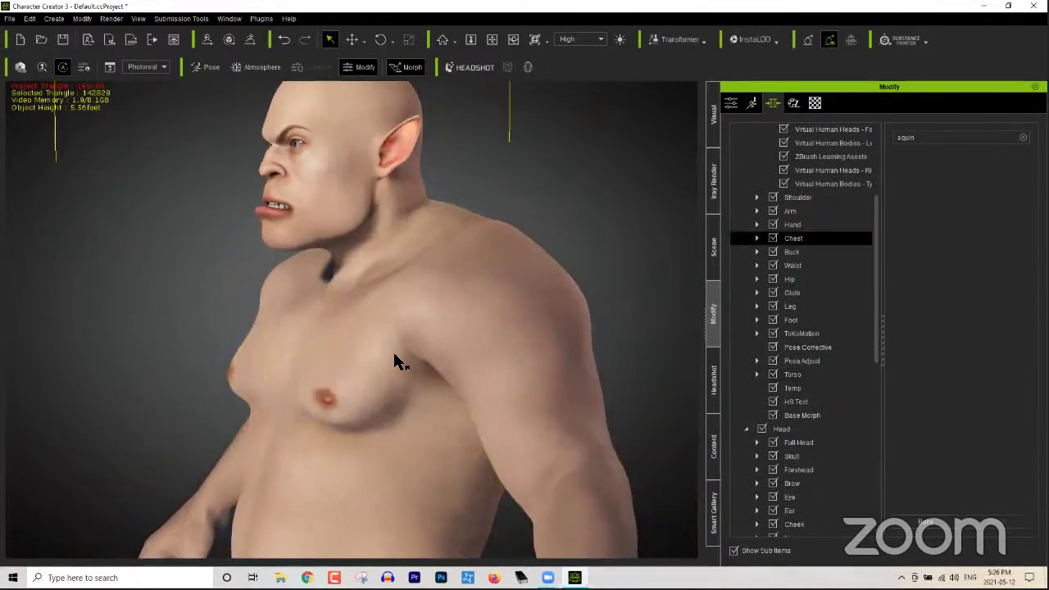
{"action": "left_click_drag", "start_coordinate": [394, 356], "coordinate": [377, 384]}
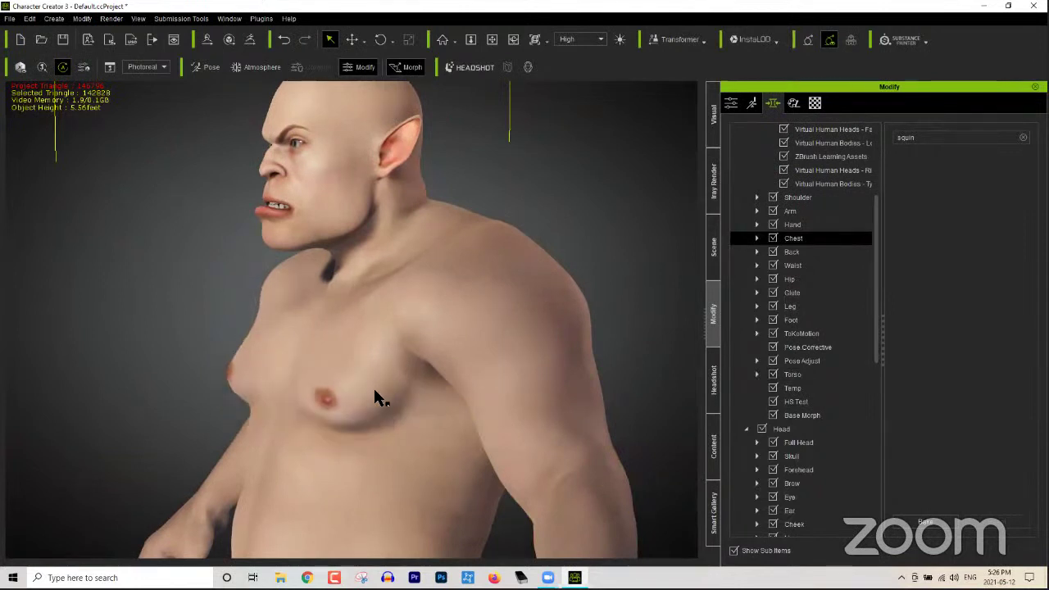
{"action": "right_click_drag", "start_coordinate": [579, 393], "coordinate": [464, 391]}
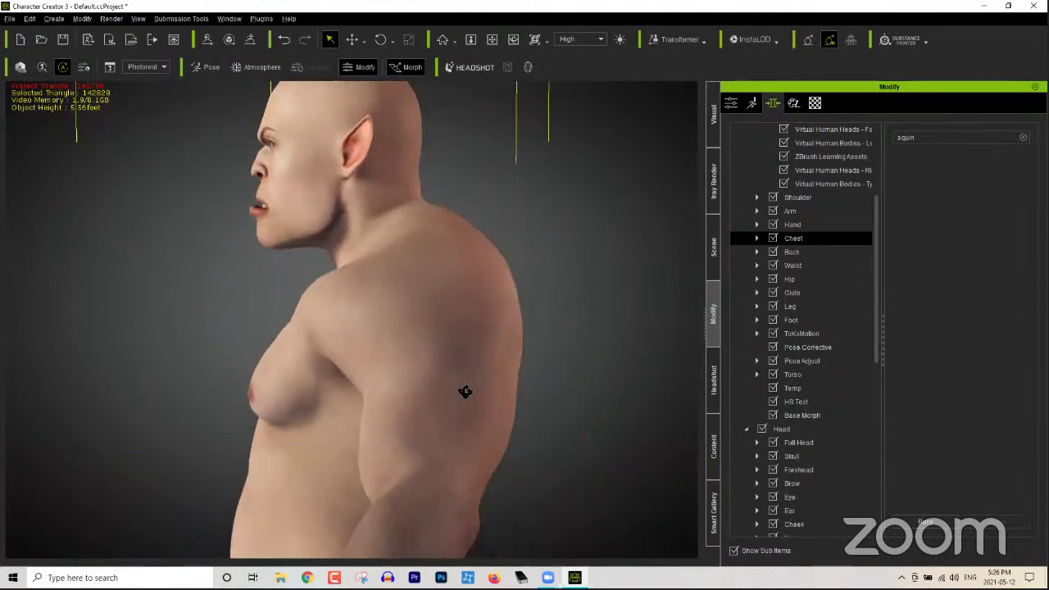
{"action": "left_click", "coordinate": [423, 201]}
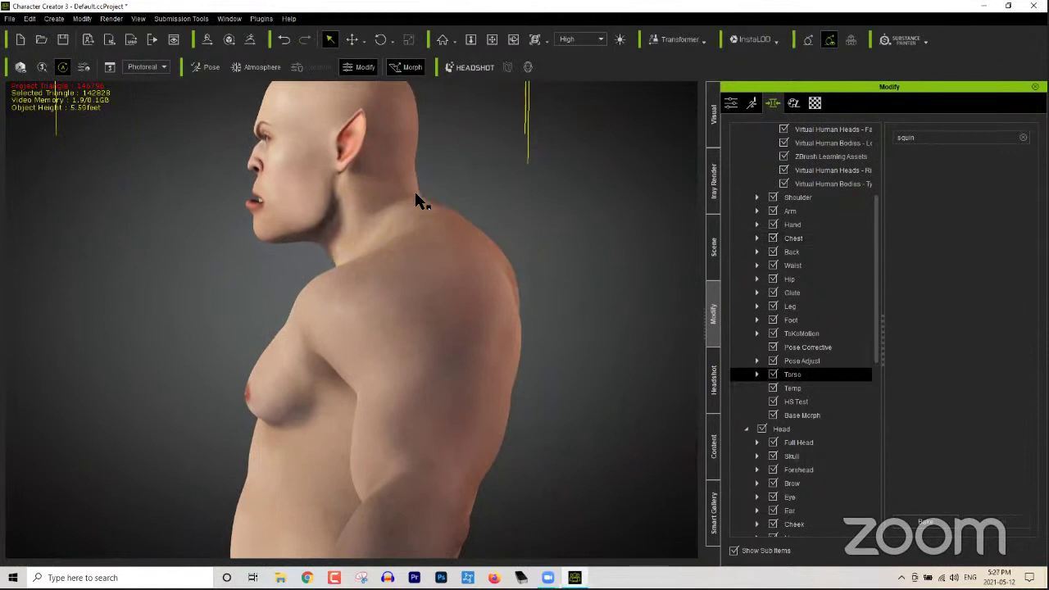
{"action": "right_click_drag", "start_coordinate": [325, 344], "coordinate": [581, 337]}
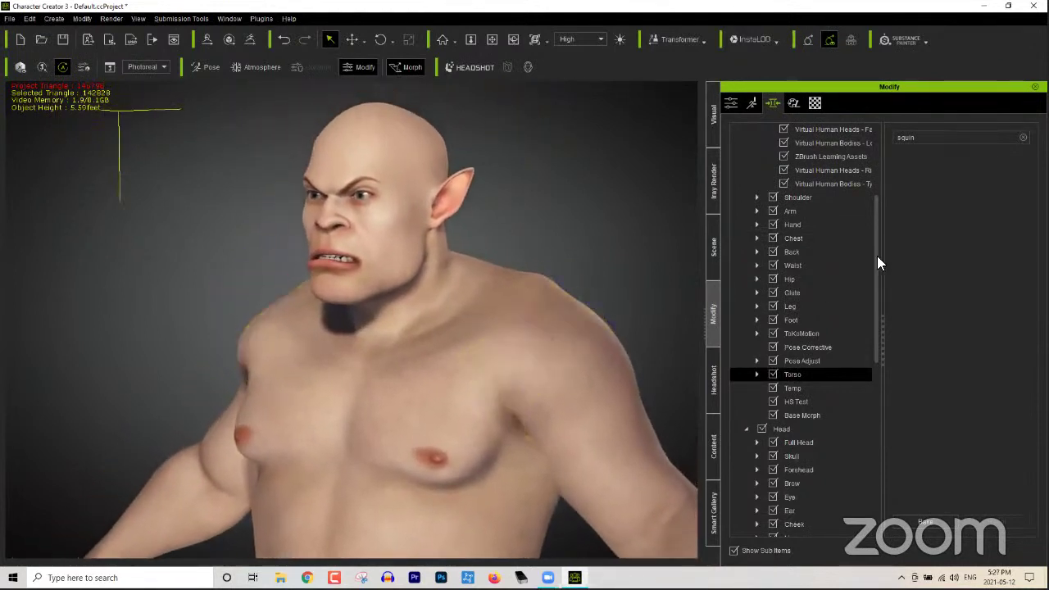
Step: Collapse the Full Body and Head morph categories, select the Temp category under Body, and clear the morph search
{"action": "left_click_drag", "start_coordinate": [879, 266], "coordinate": [869, 199]}
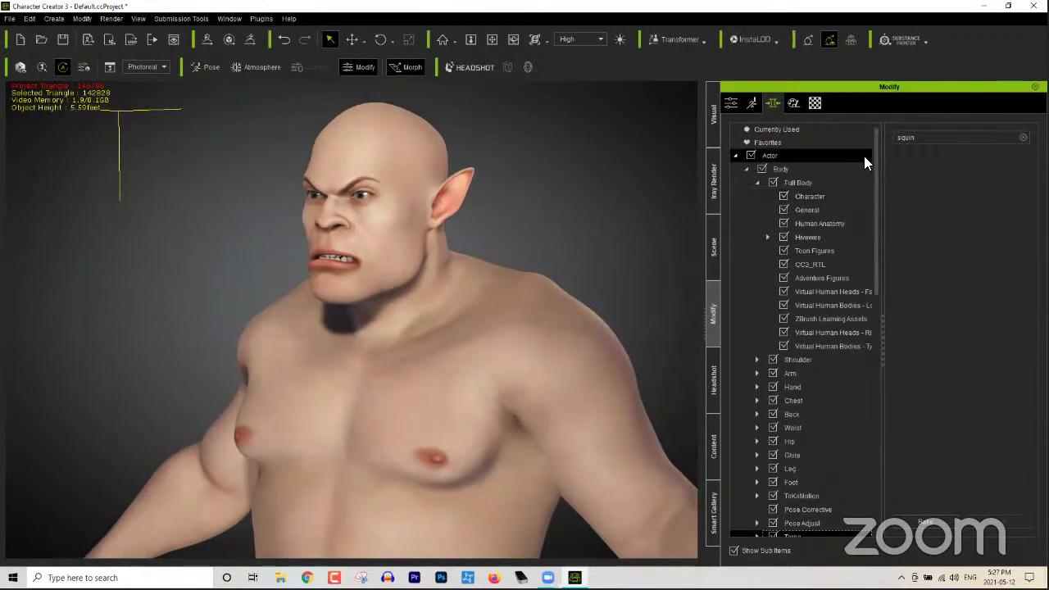
{"action": "left_click", "coordinate": [757, 182]}
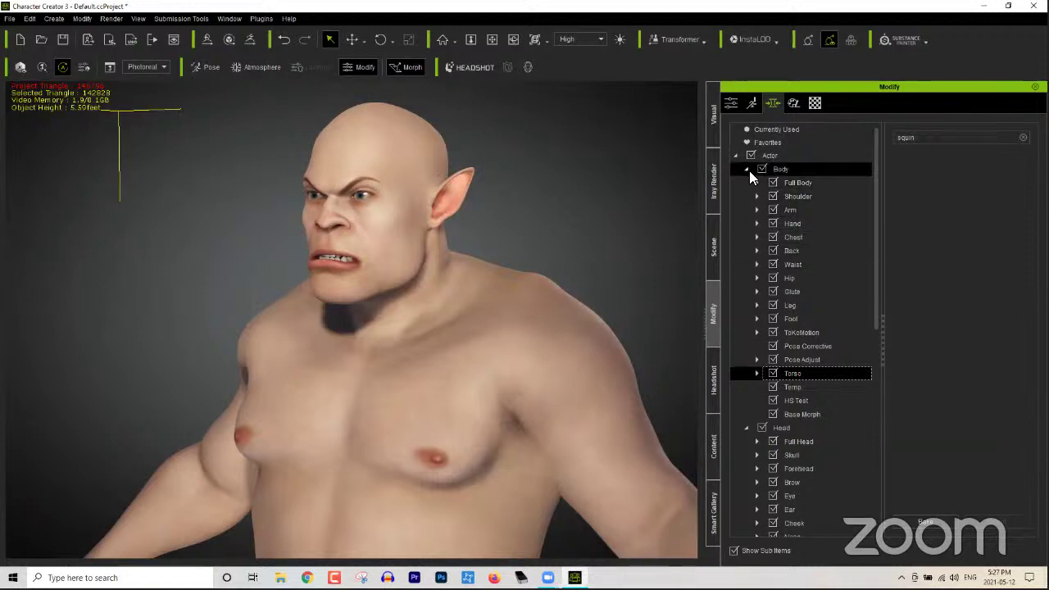
{"action": "left_click", "coordinate": [747, 171]}
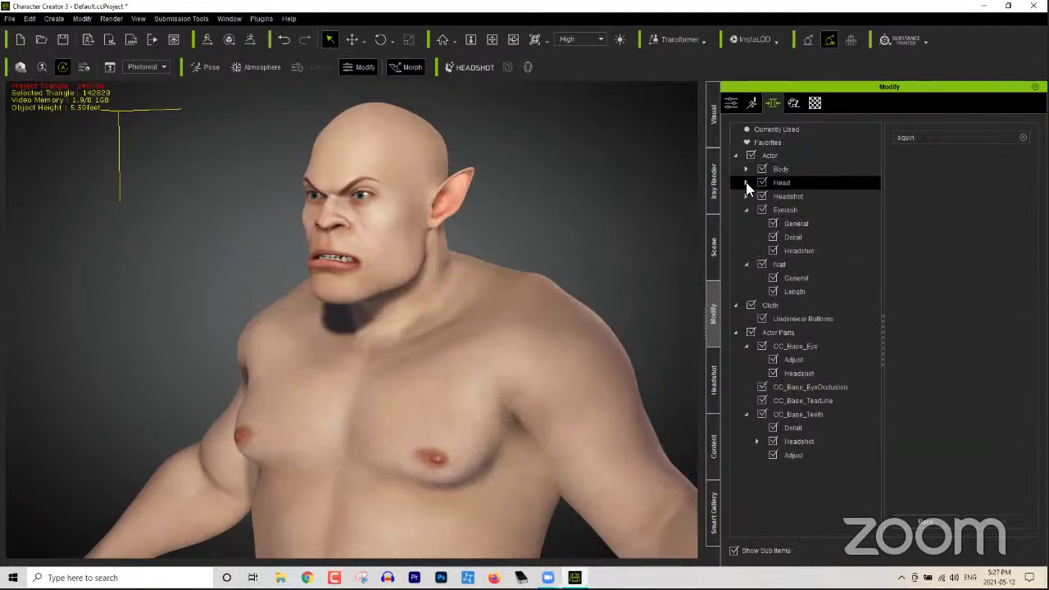
{"action": "left_click", "coordinate": [746, 182]}
{"action": "left_click", "coordinate": [746, 169]}
{"action": "left_click", "coordinate": [747, 169]}
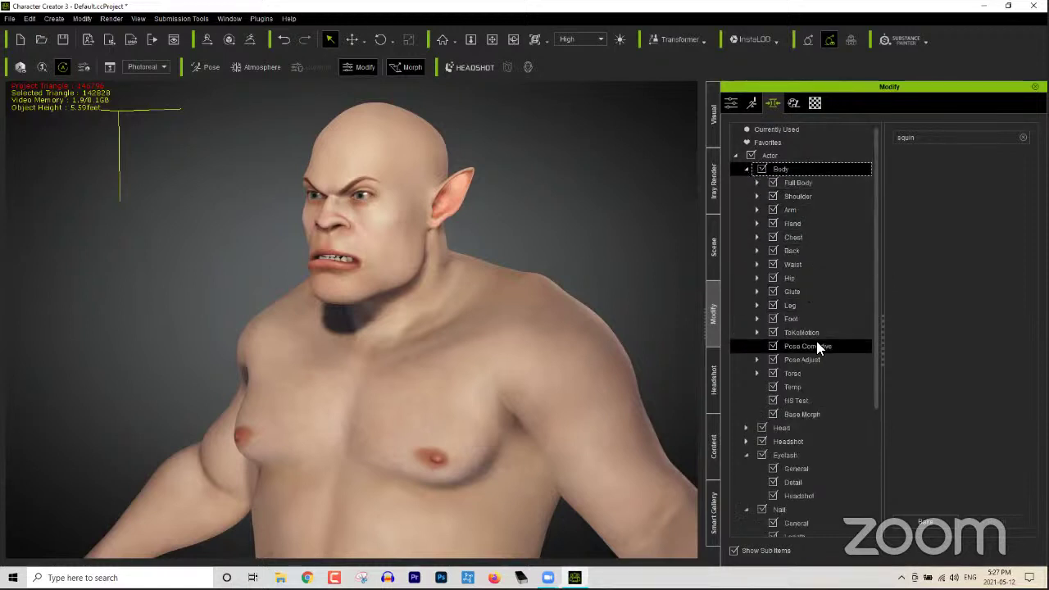
{"action": "left_click", "coordinate": [792, 390]}
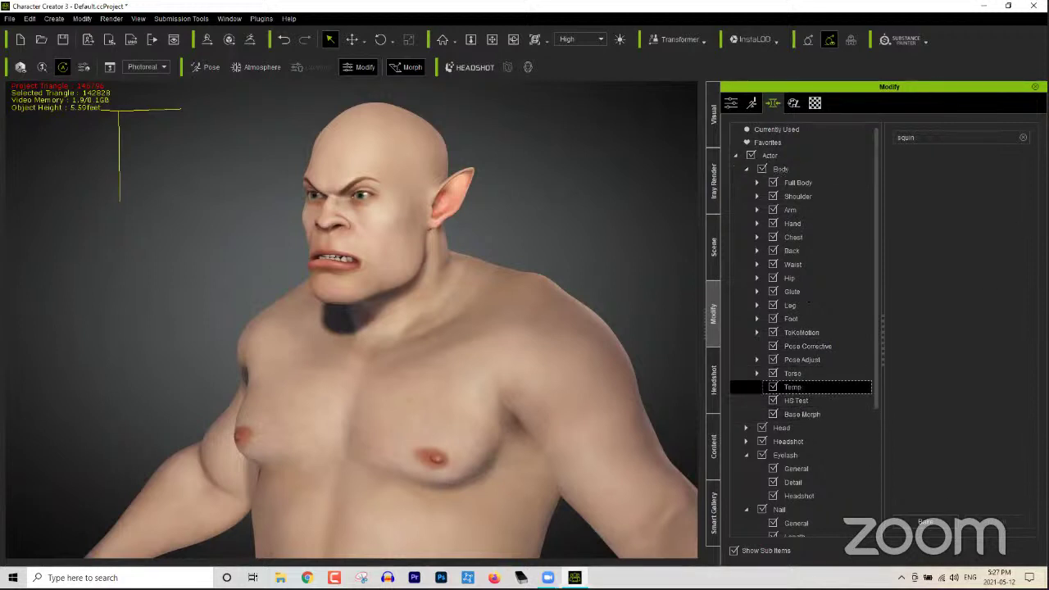
{"action": "left_click", "coordinate": [1025, 139]}
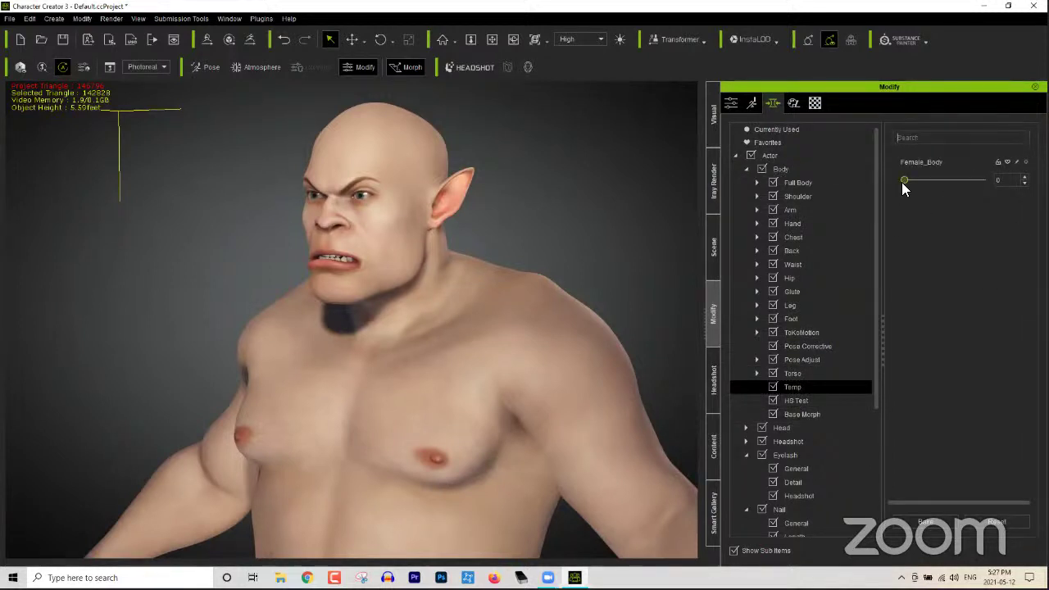
Step: Check the HS Test and Base Morph categories under Body for available morphs
{"action": "left_click", "coordinate": [802, 401]}
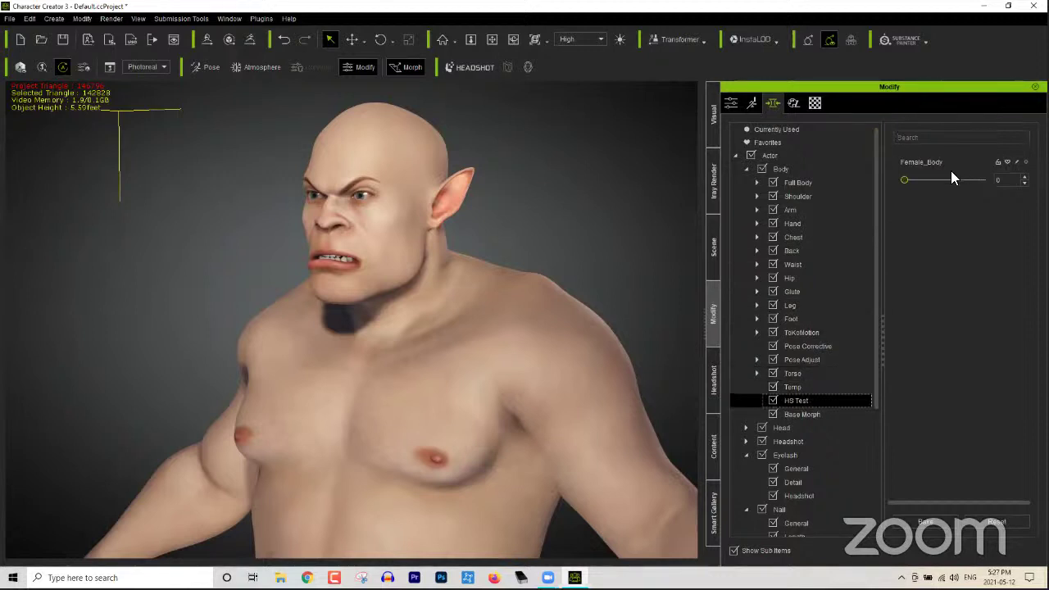
{"action": "left_click", "coordinate": [802, 414]}
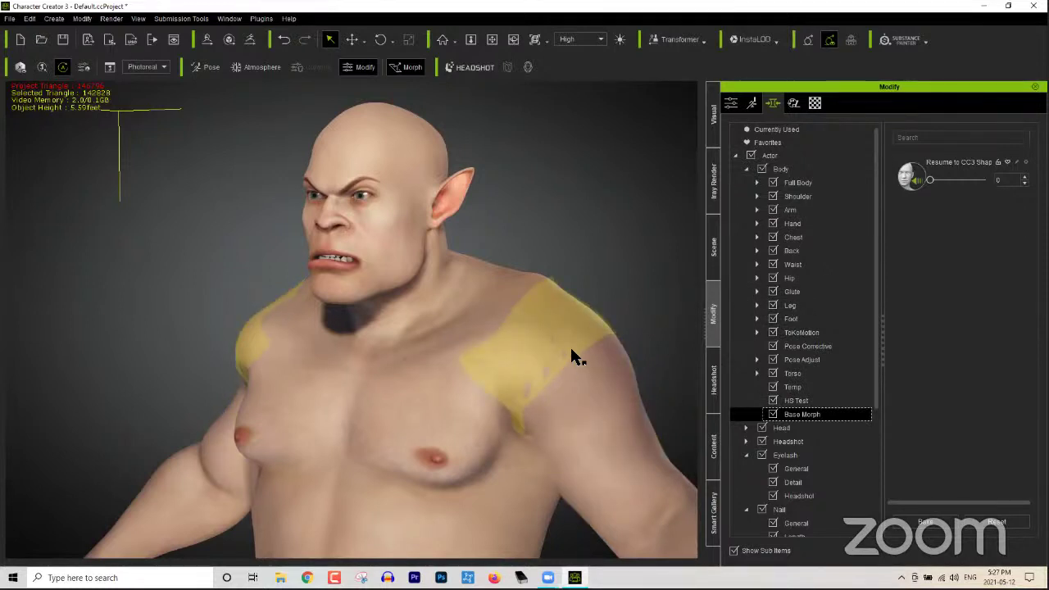
Step: Browse the skin templates under Overall, Normal, ZBrush Learning Assets and open the High Resolution folder
{"action": "left_click", "coordinate": [714, 449]}
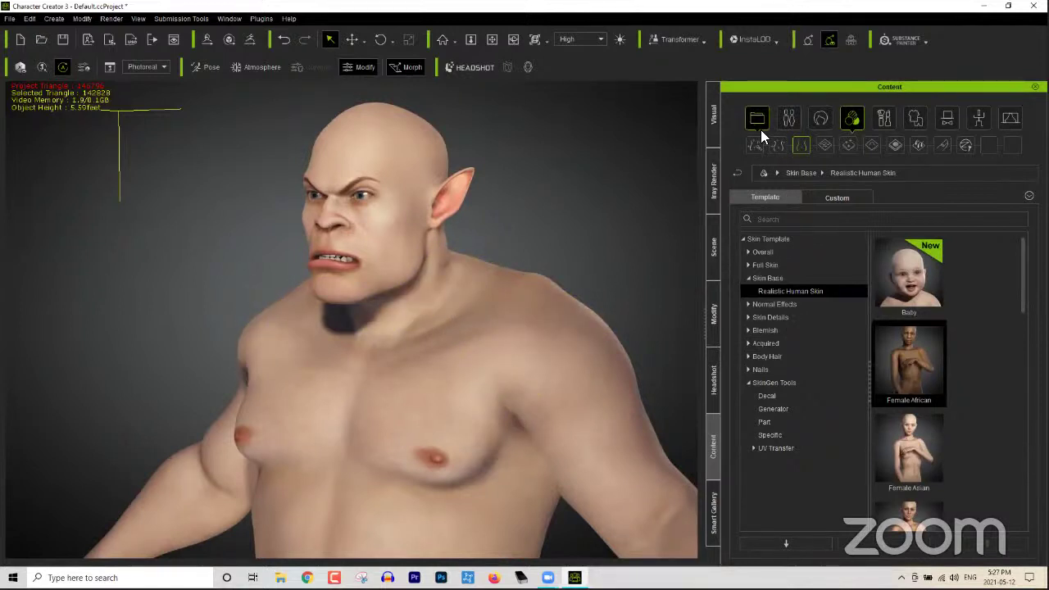
{"action": "left_click", "coordinate": [749, 277]}
{"action": "left_click", "coordinate": [748, 253]}
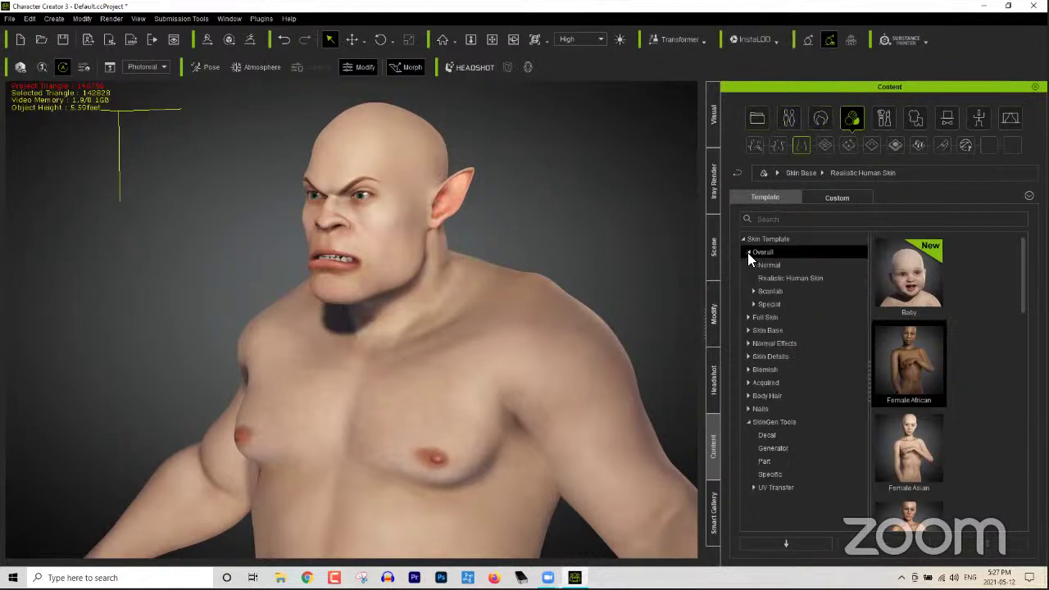
{"action": "left_click", "coordinate": [749, 318]}
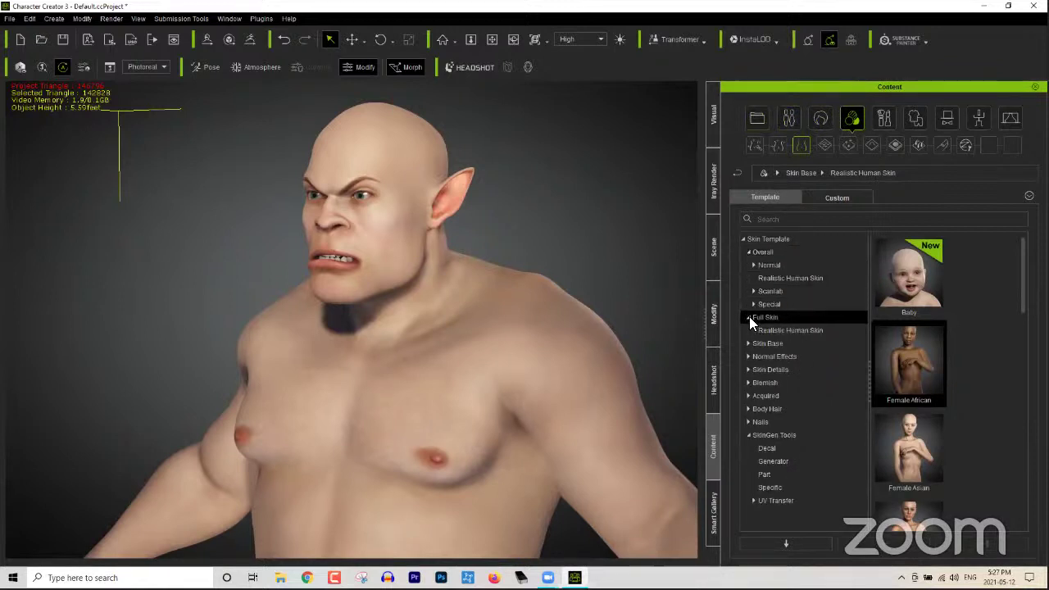
{"action": "left_click", "coordinate": [749, 318]}
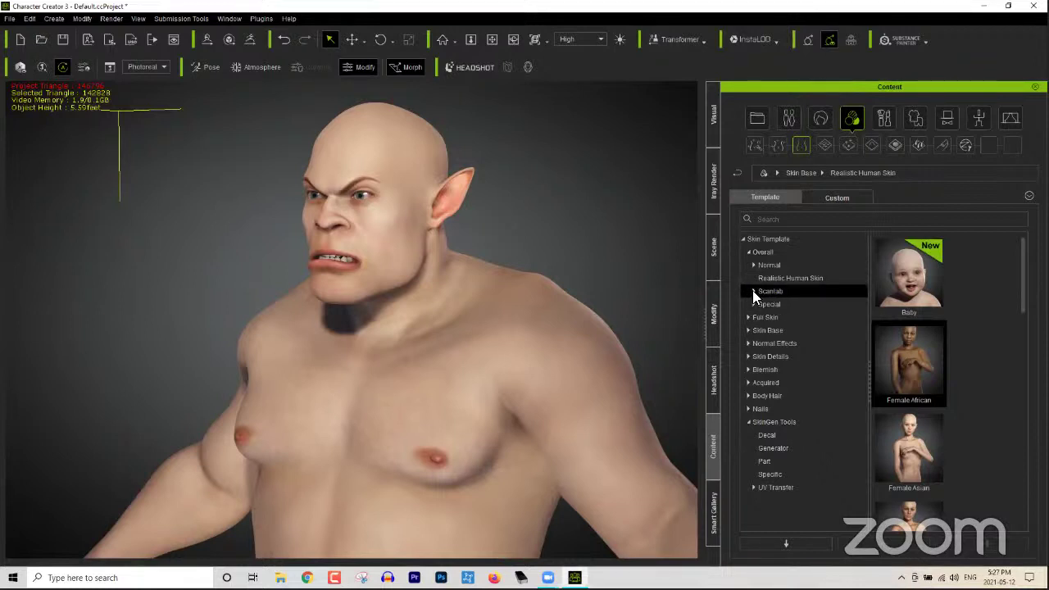
{"action": "left_click", "coordinate": [754, 265]}
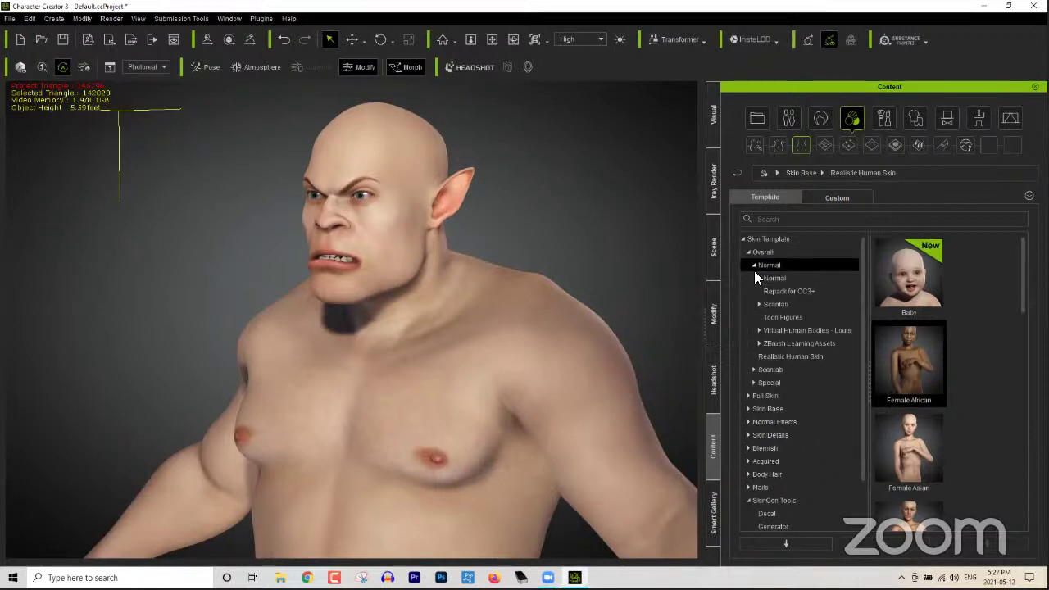
{"action": "left_click", "coordinate": [795, 347]}
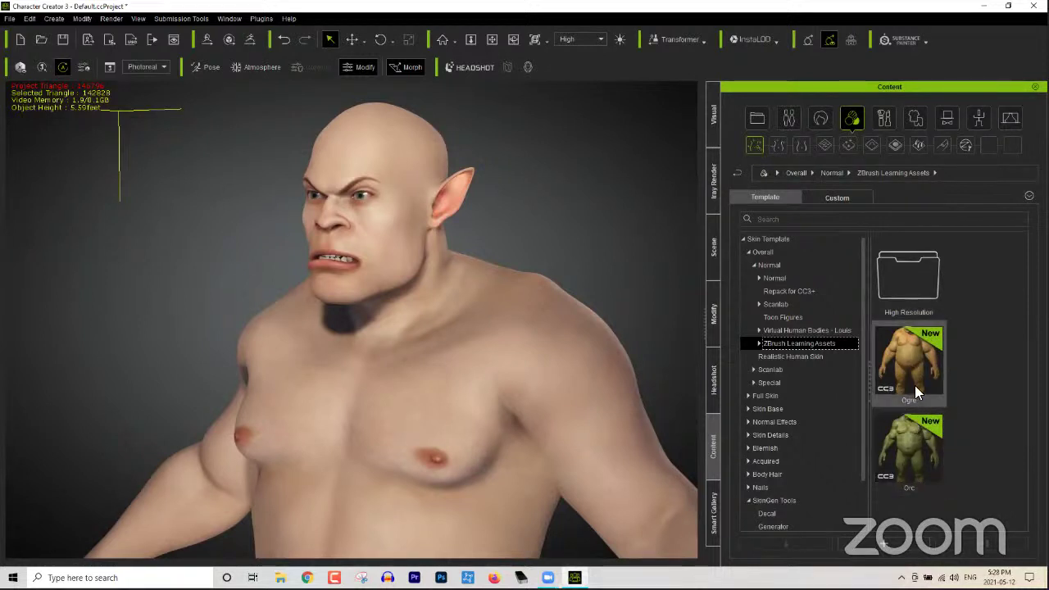
{"action": "double_click", "coordinate": [910, 279]}
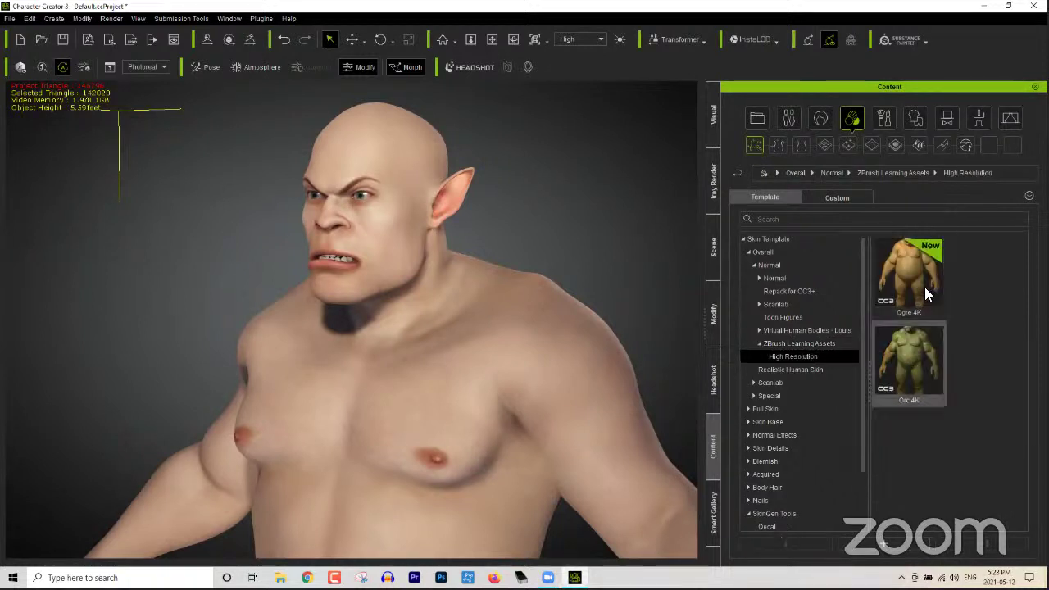
{"action": "mouse_move", "coordinate": [924, 373]}
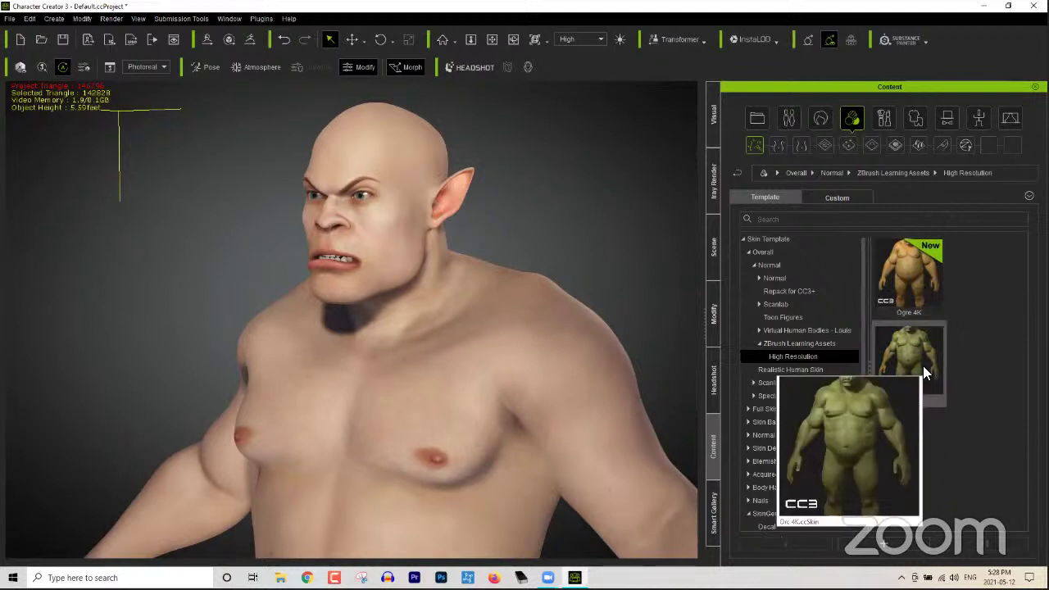
{"action": "left_click_drag", "start_coordinate": [924, 373], "coordinate": [510, 382]}
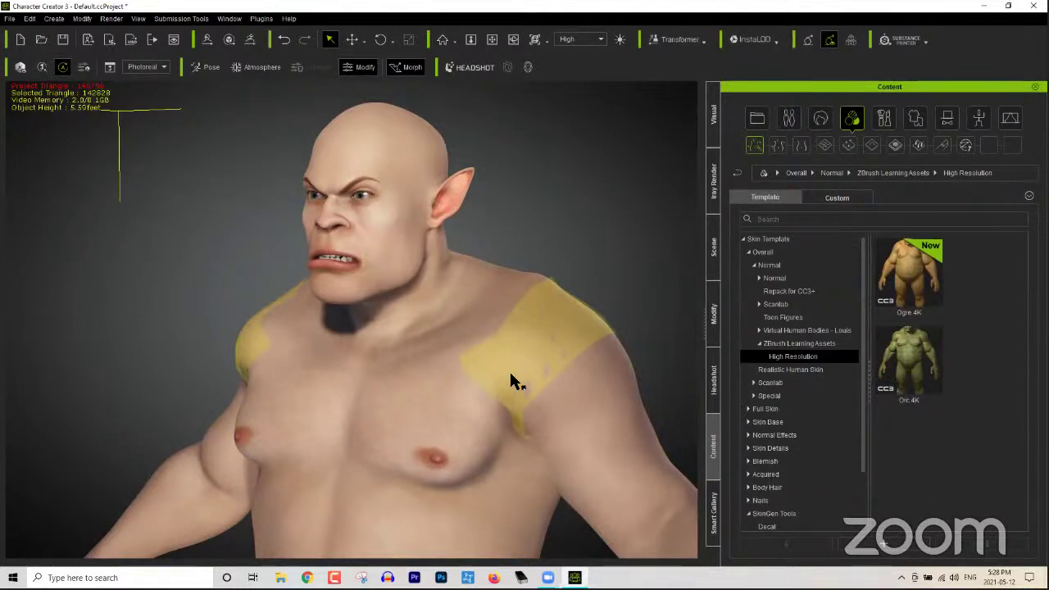
{"action": "left_click_drag", "start_coordinate": [510, 381], "coordinate": [930, 352]}
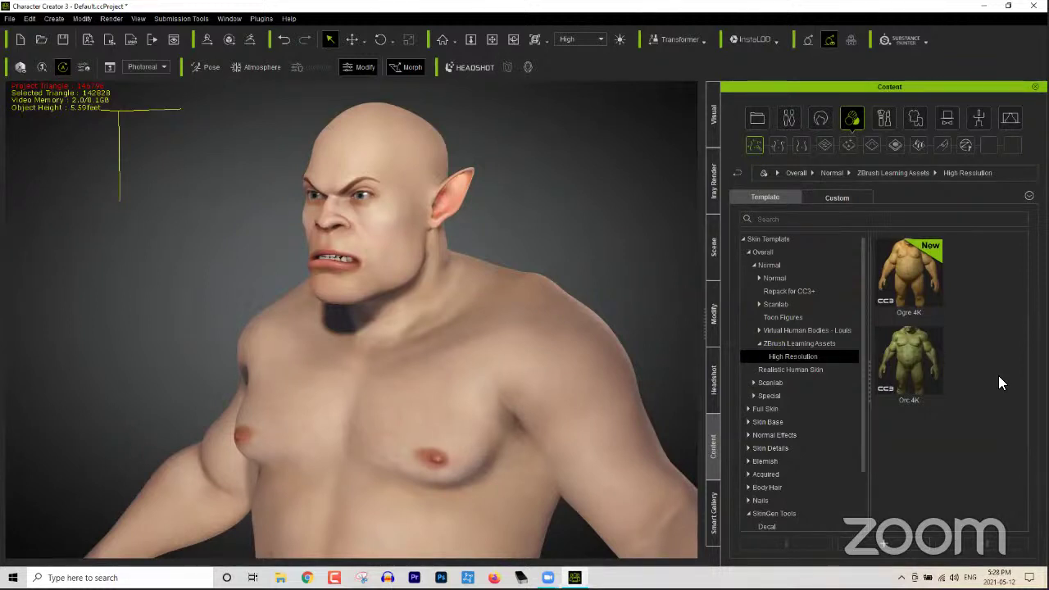
{"action": "left_click_drag", "start_coordinate": [916, 355], "coordinate": [764, 344]}
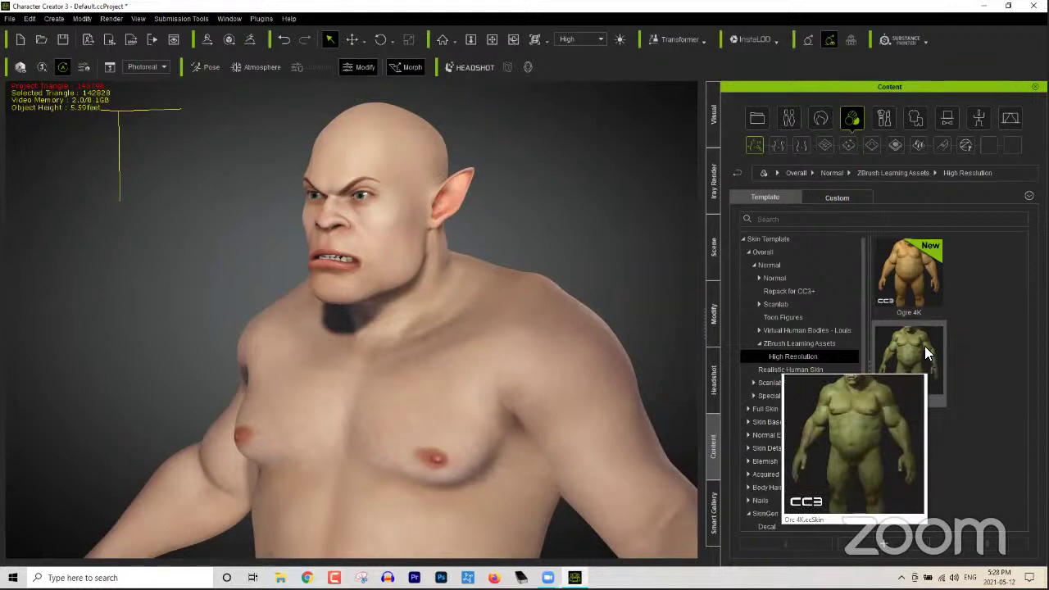
{"action": "left_click_drag", "start_coordinate": [871, 385], "coordinate": [374, 186]}
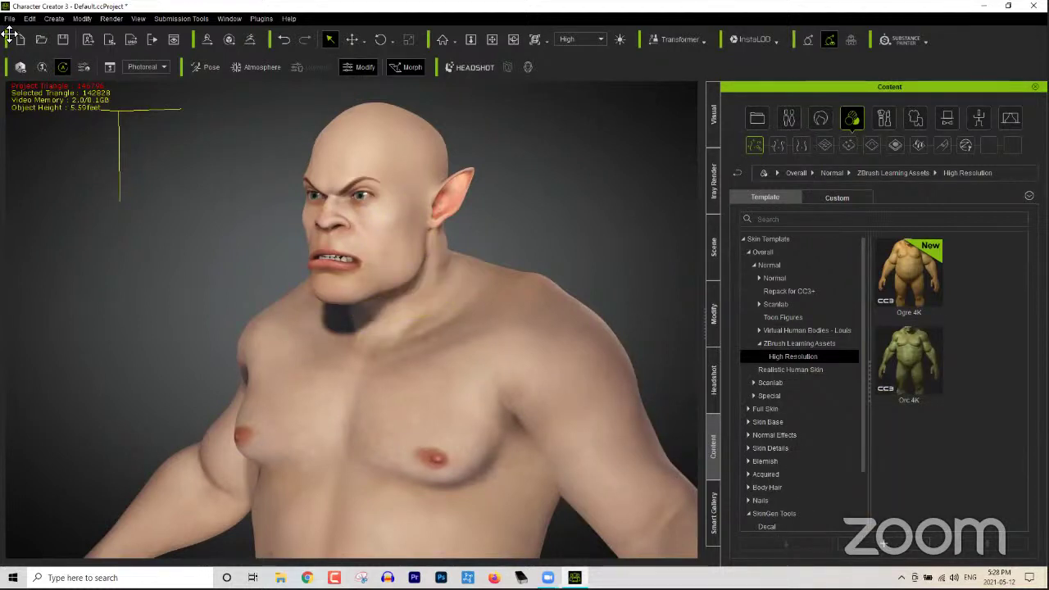
Step: Open the recent project Sample02 Pre.SkinGen.ccProject, discarding the current project's changes and loading with Replace All
{"action": "left_click", "coordinate": [30, 19]}
{"action": "left_click", "coordinate": [10, 18]}
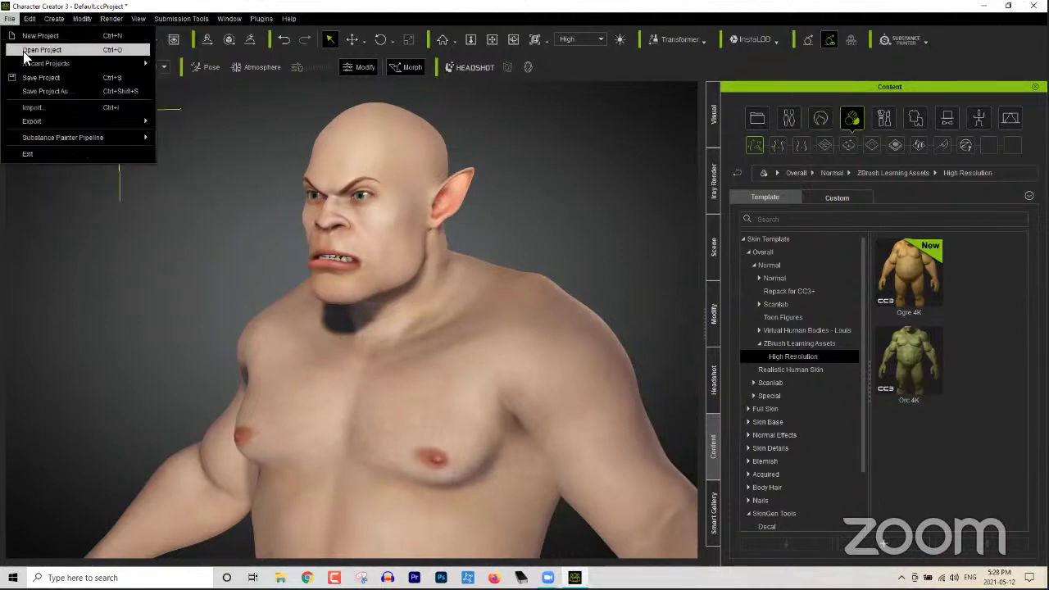
{"action": "mouse_move", "coordinate": [49, 63]}
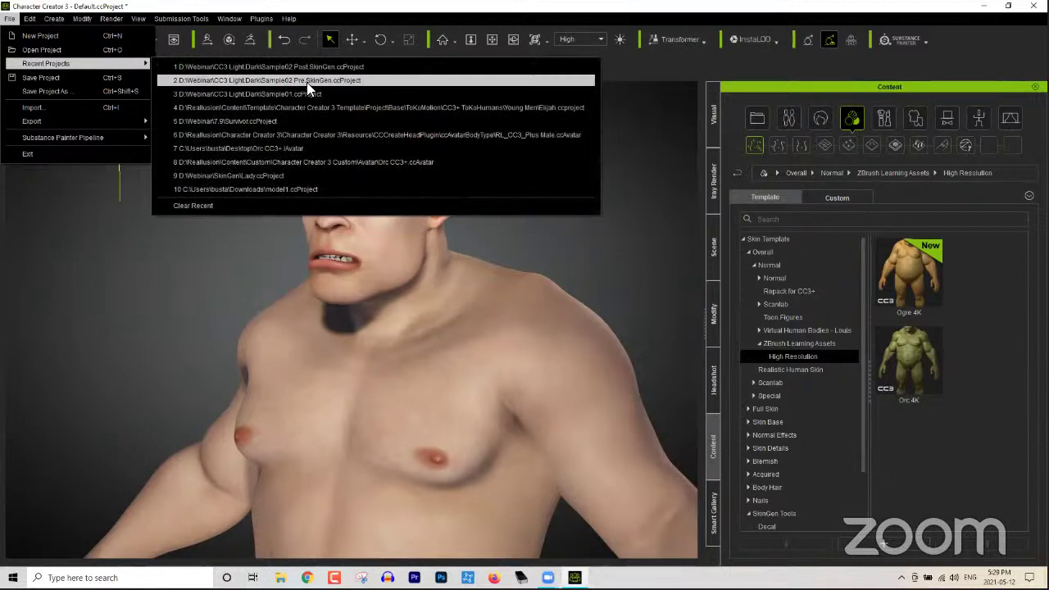
{"action": "left_click", "coordinate": [309, 88]}
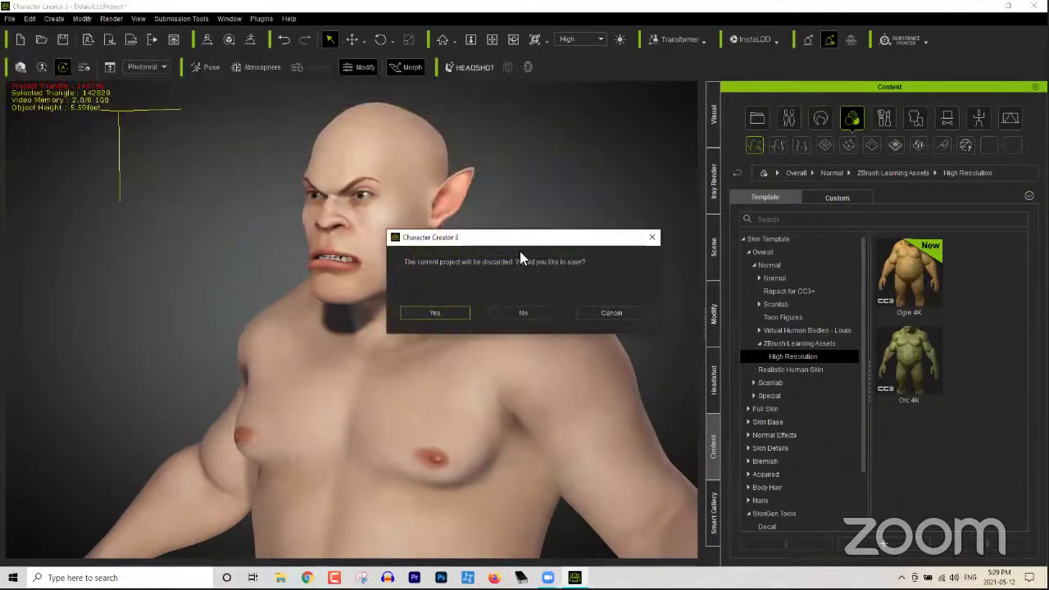
{"action": "left_click", "coordinate": [534, 317]}
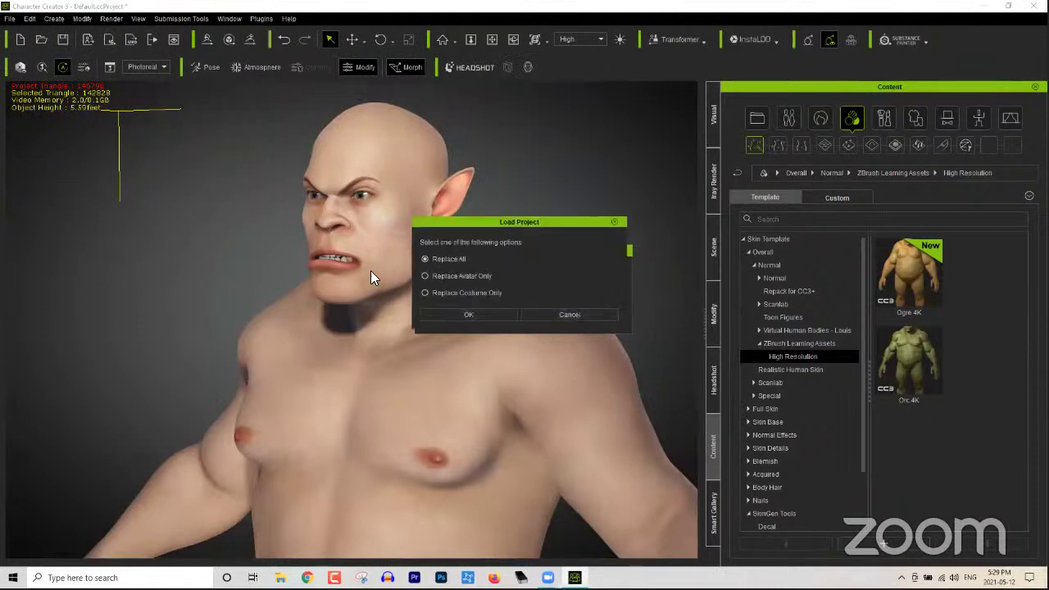
{"action": "left_click", "coordinate": [501, 314]}
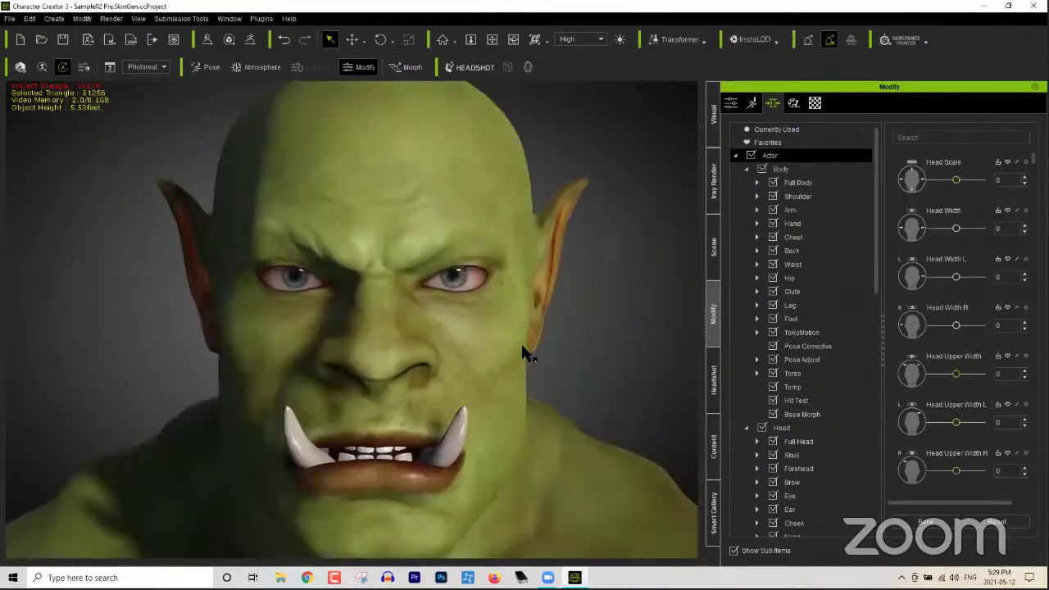
Step: Inspect the orc's face and browse the actor teeth presets to the Orc teeth under ZBrush Learning Assets
{"action": "right_click_drag", "start_coordinate": [527, 418], "coordinate": [386, 373]}
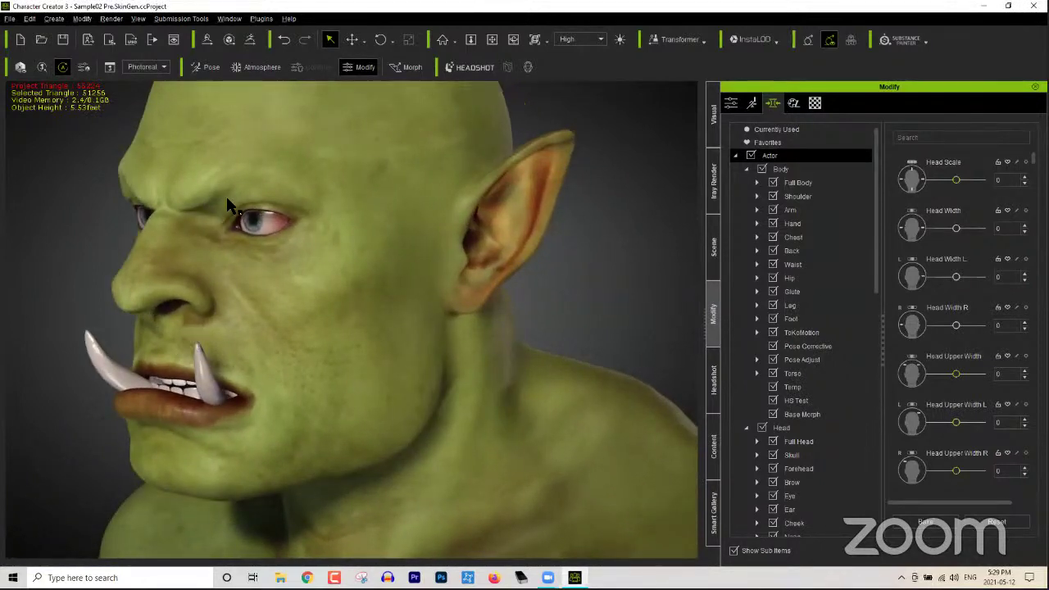
{"action": "right_click_drag", "start_coordinate": [214, 326], "coordinate": [358, 331]}
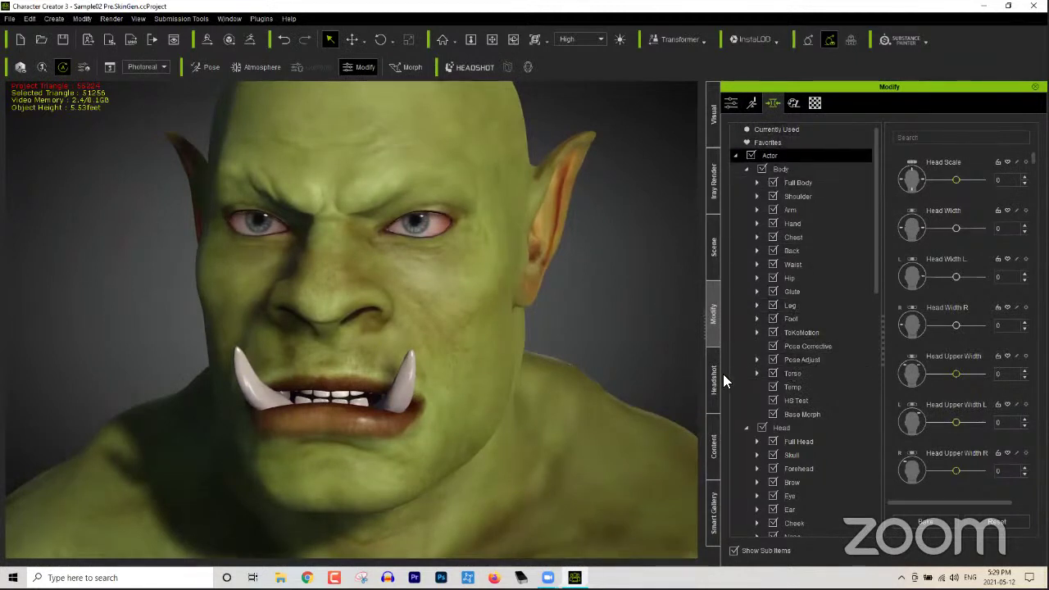
{"action": "left_click", "coordinate": [717, 444]}
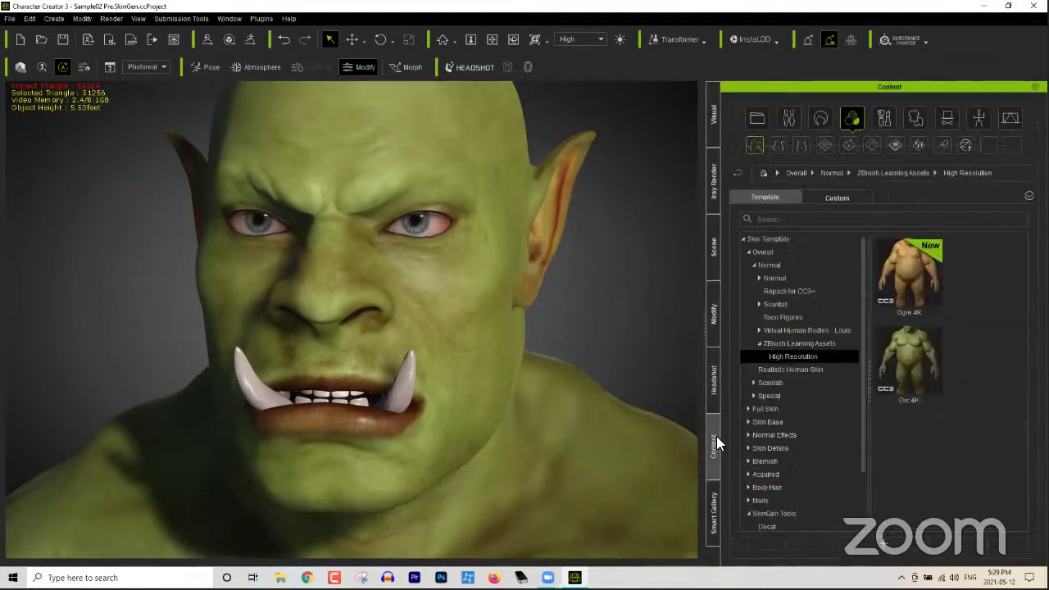
{"action": "left_click", "coordinate": [790, 120]}
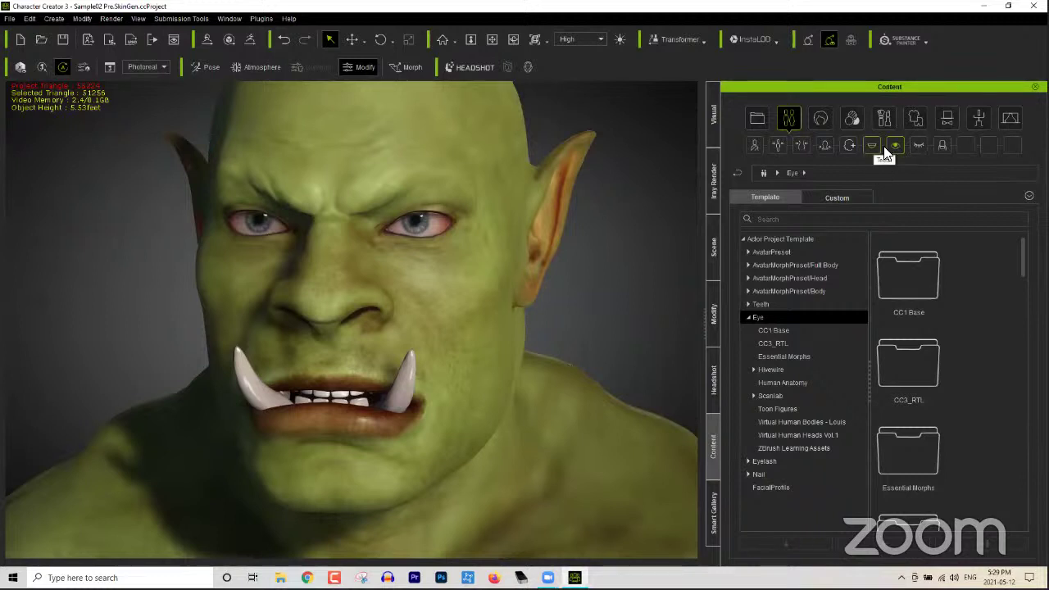
{"action": "left_click", "coordinate": [872, 146]}
{"action": "left_click_drag", "start_coordinate": [1023, 263], "coordinate": [1023, 494]}
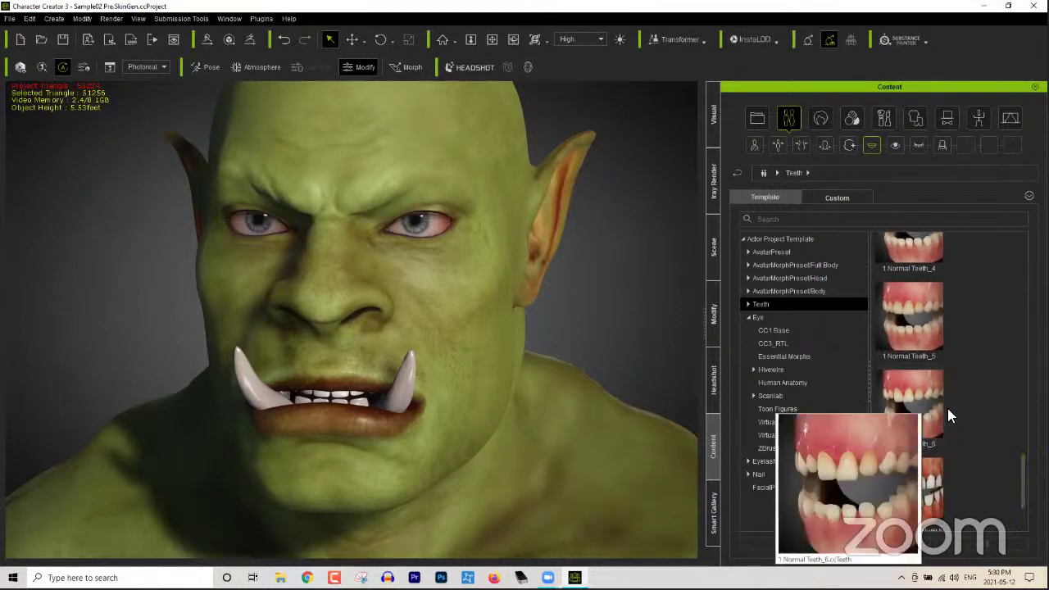
{"action": "left_click_drag", "start_coordinate": [1023, 483], "coordinate": [1025, 376]}
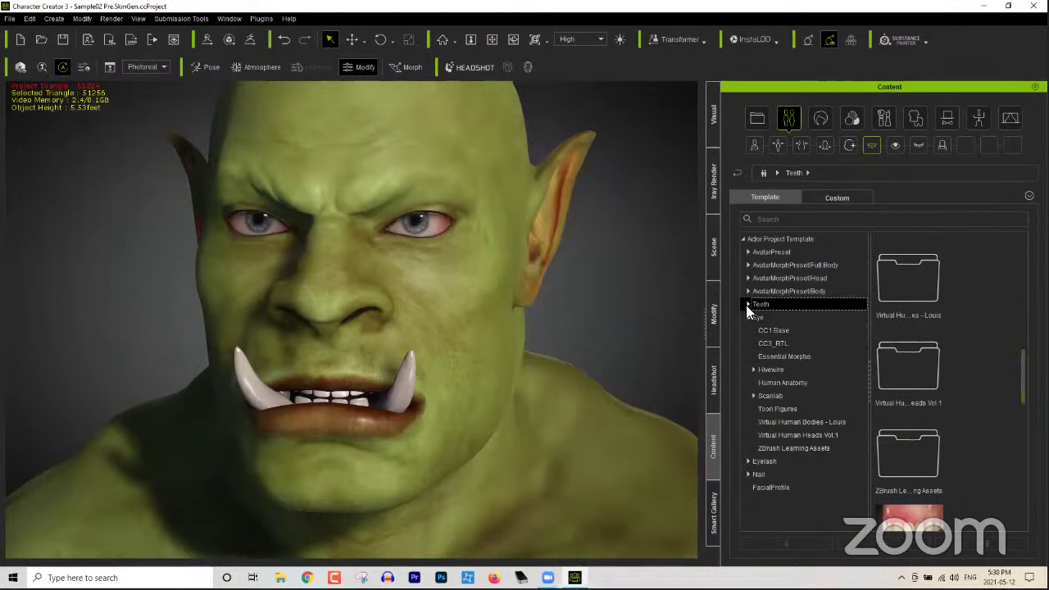
{"action": "left_click", "coordinate": [748, 317]}
{"action": "left_click", "coordinate": [748, 304]}
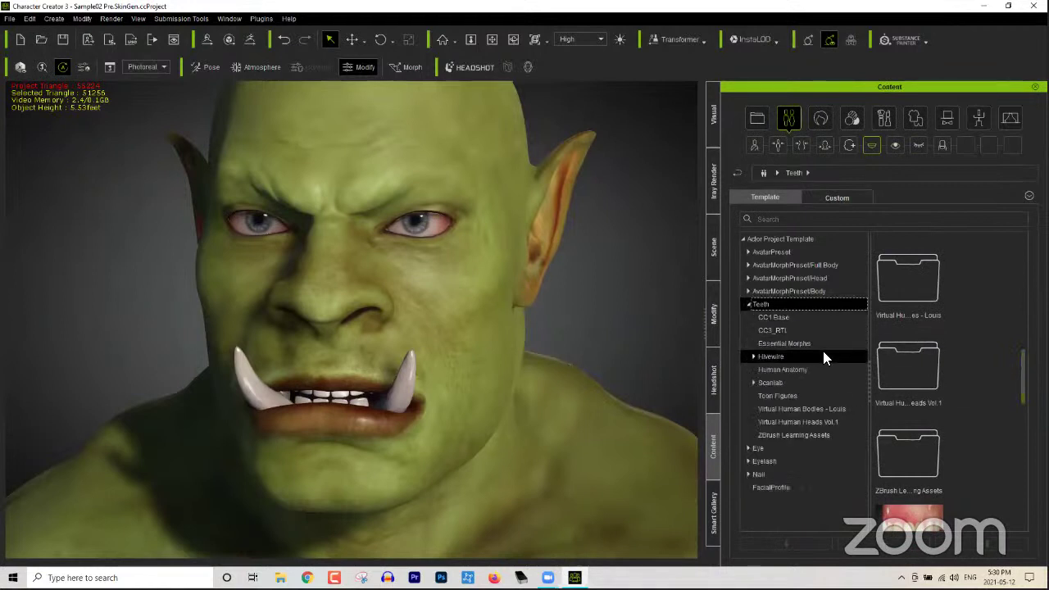
{"action": "left_click", "coordinate": [805, 435]}
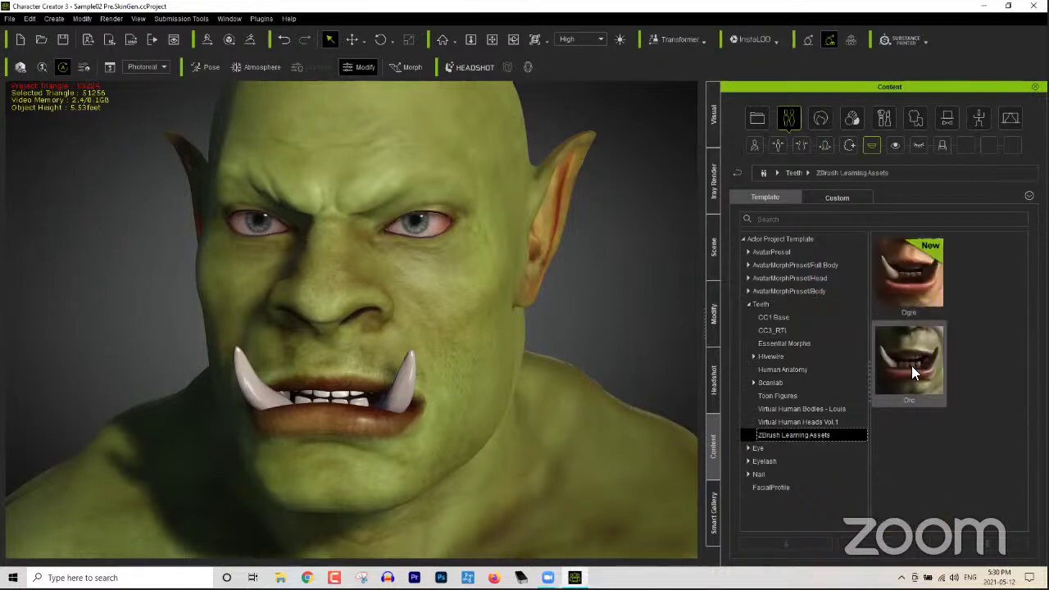
{"action": "left_click_drag", "start_coordinate": [906, 366], "coordinate": [394, 400]}
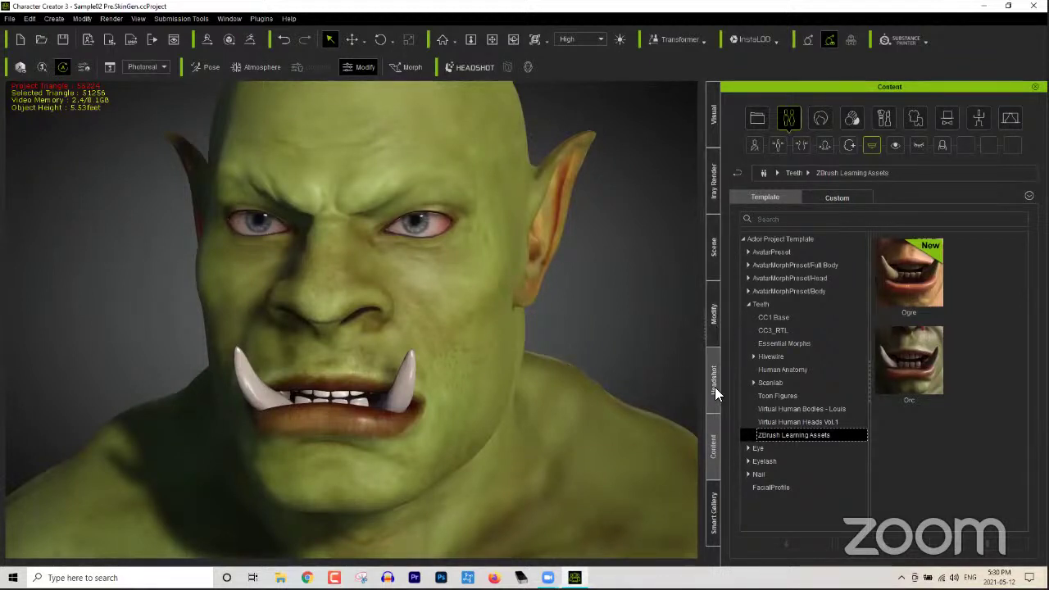
Step: Open the SkinGen Skin editor in the character's Modify settings
{"action": "left_click", "coordinate": [716, 324]}
{"action": "left_click", "coordinate": [716, 256]}
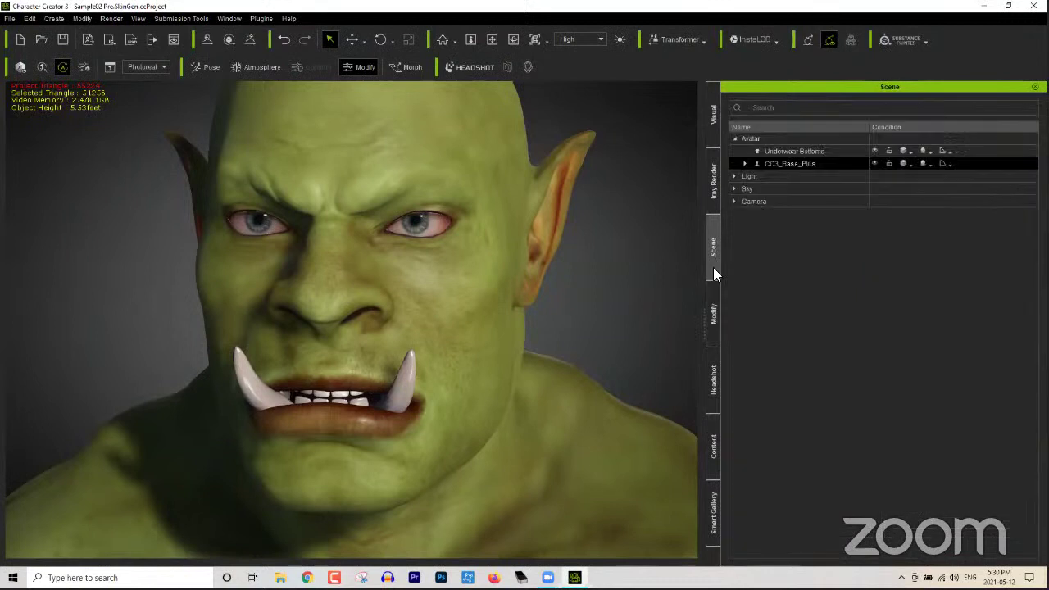
{"action": "left_click", "coordinate": [715, 287]}
{"action": "left_click", "coordinate": [781, 109]}
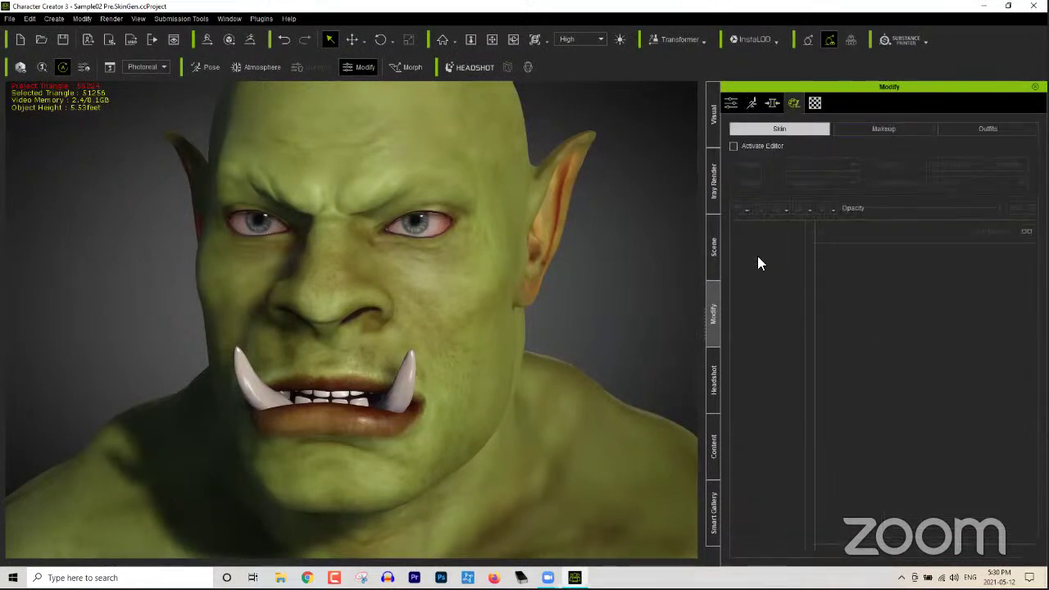
Step: Open the Realistic Human Skin folder of the skin templates under Normal Effects, 1_Facial Wrinkle
{"action": "left_click", "coordinate": [715, 460]}
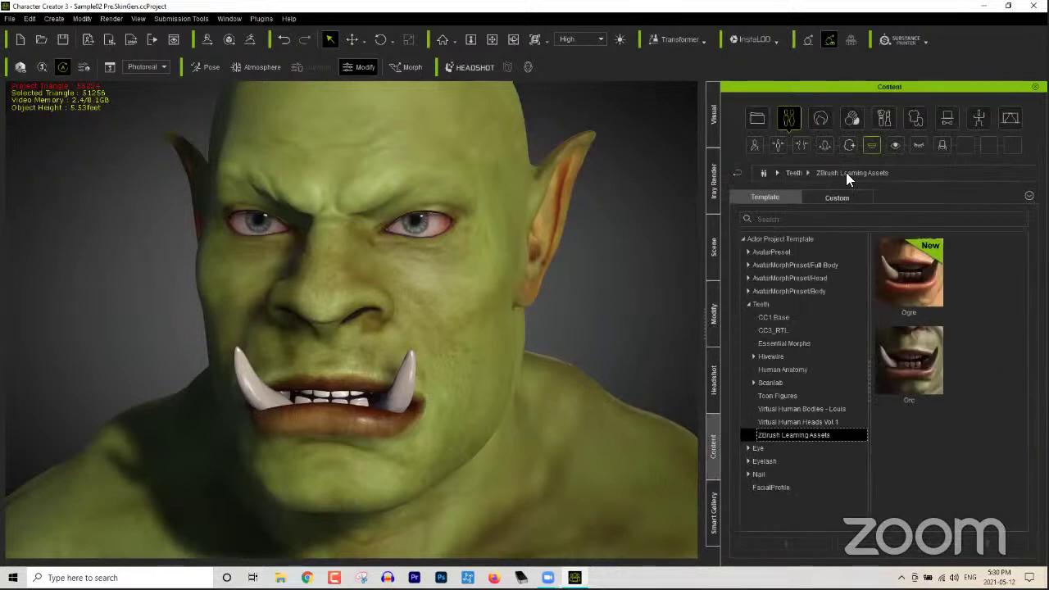
{"action": "left_click", "coordinate": [854, 123]}
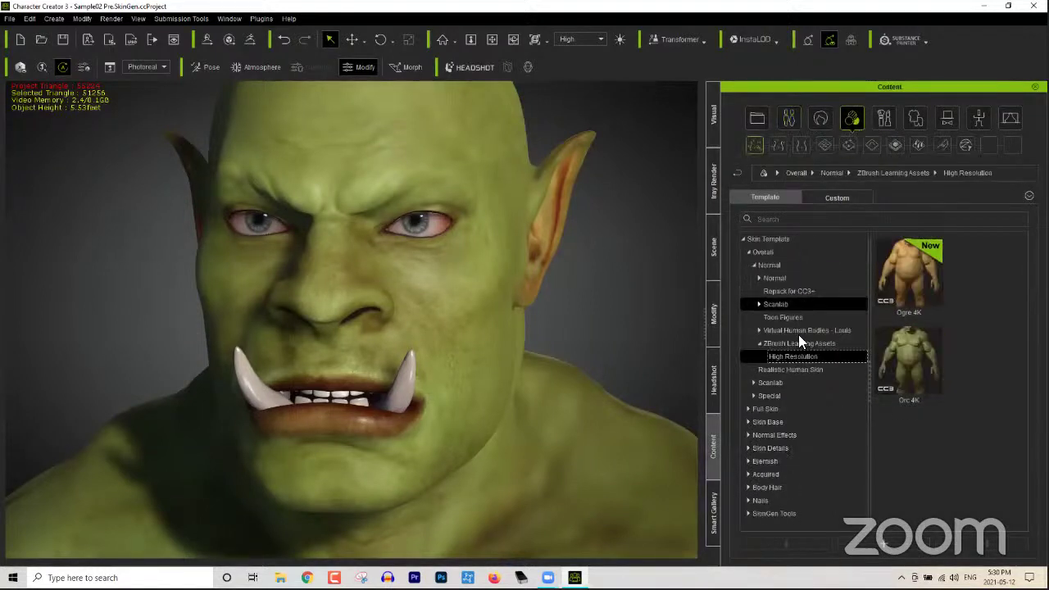
{"action": "left_click", "coordinate": [749, 252]}
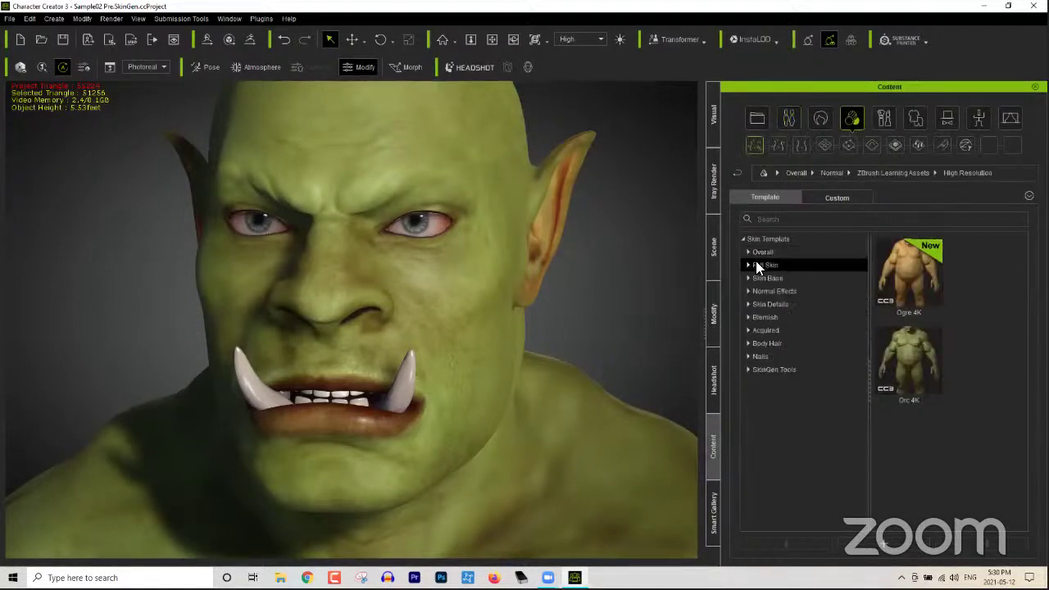
{"action": "left_click", "coordinate": [748, 291]}
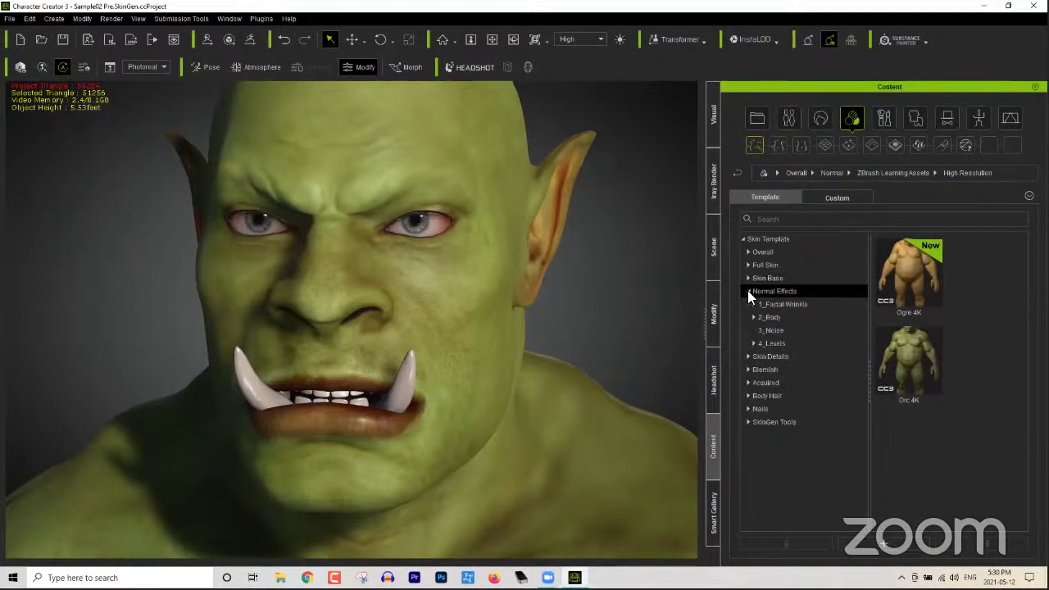
{"action": "left_click", "coordinate": [756, 302]}
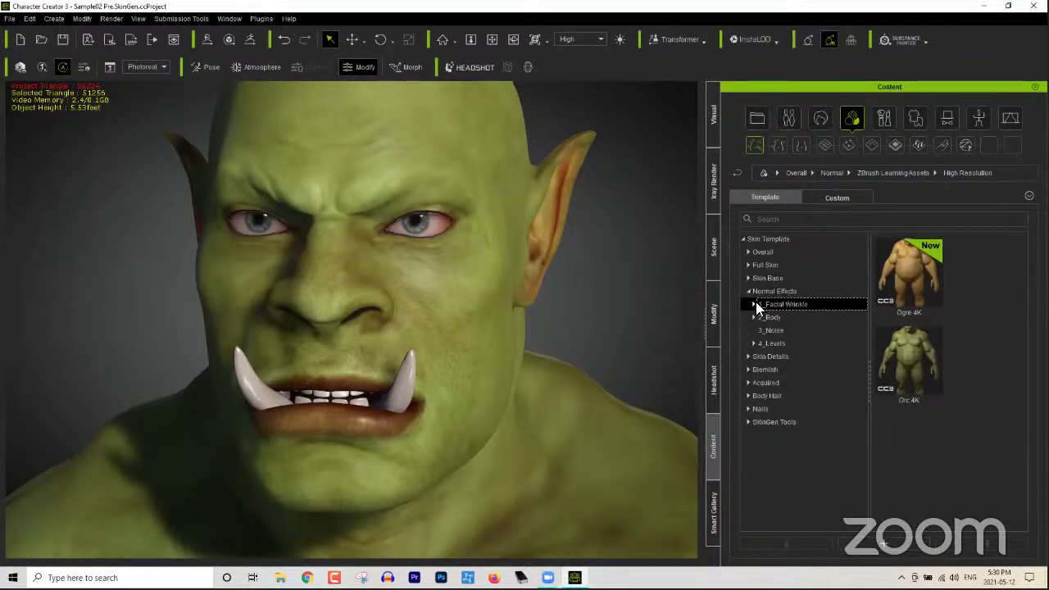
{"action": "scroll", "coordinate": [1021, 367], "scroll_direction": "down", "scroll_amount": 1}
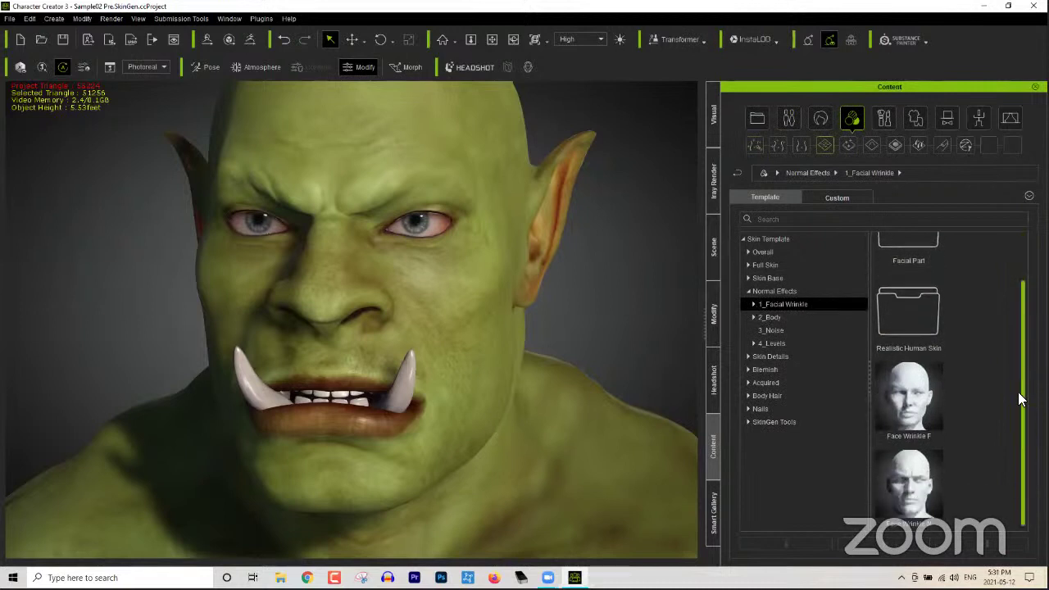
{"action": "left_click", "coordinate": [753, 304]}
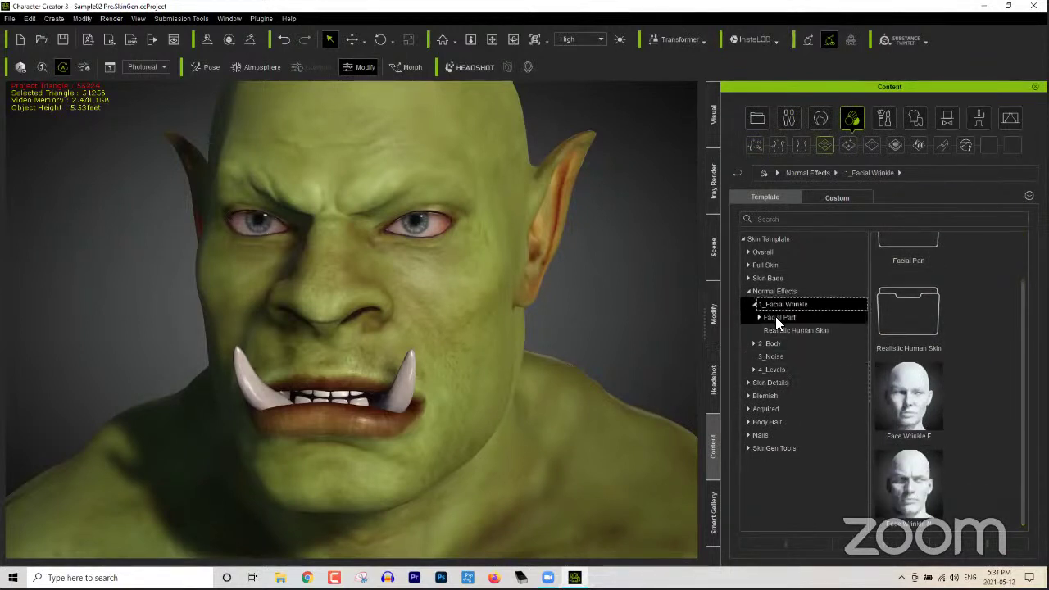
{"action": "left_click", "coordinate": [788, 327]}
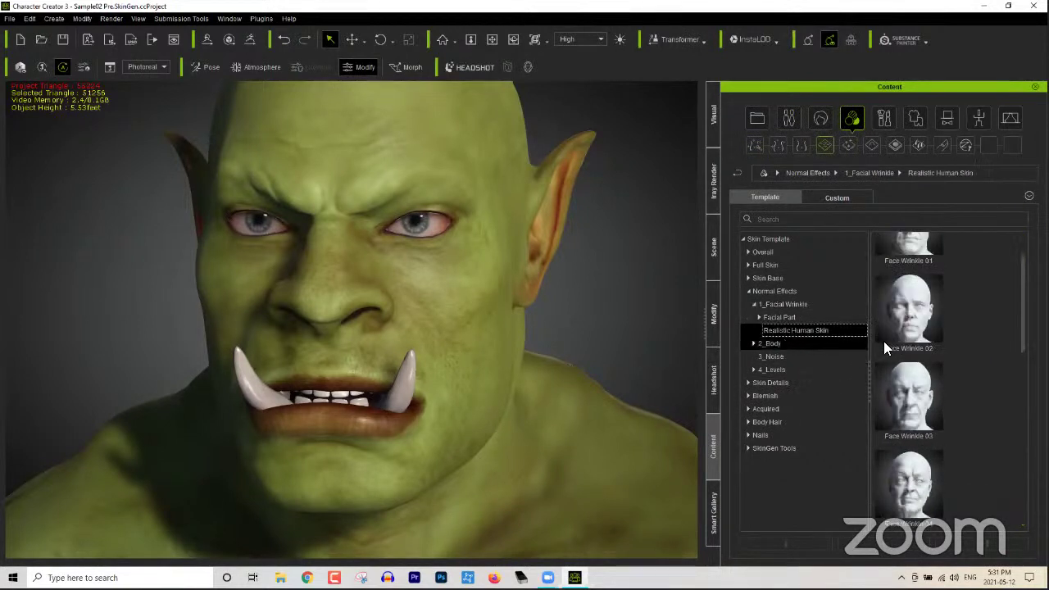
Step: Look through the realistic face wrinkle presets and apply Face Wrinkle 01 to the orc
{"action": "scroll", "coordinate": [1023, 306], "scroll_direction": "down", "scroll_amount": 3}
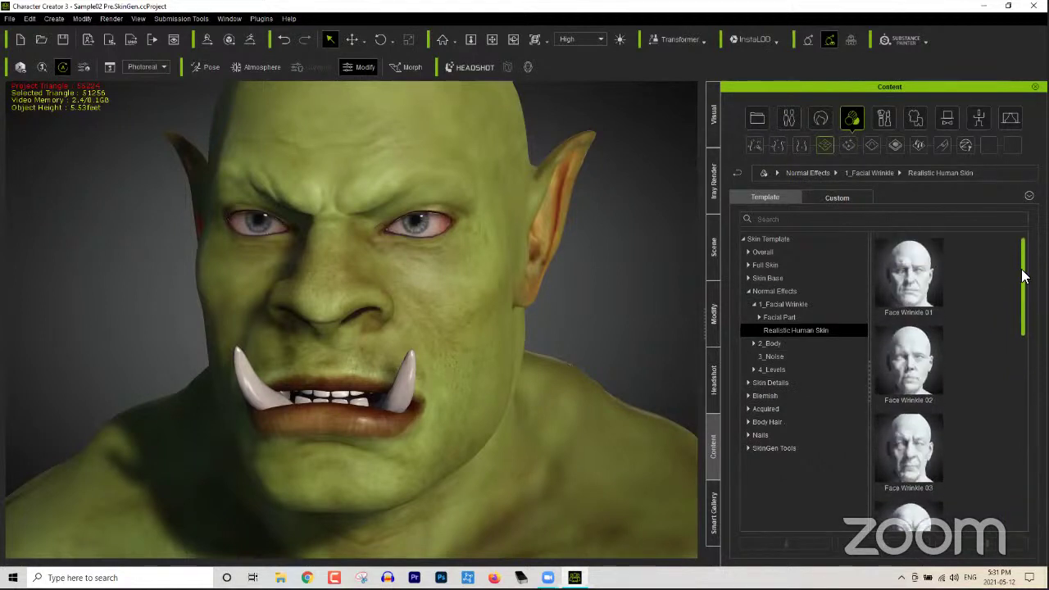
{"action": "scroll", "coordinate": [951, 381], "scroll_direction": "down", "scroll_amount": 5}
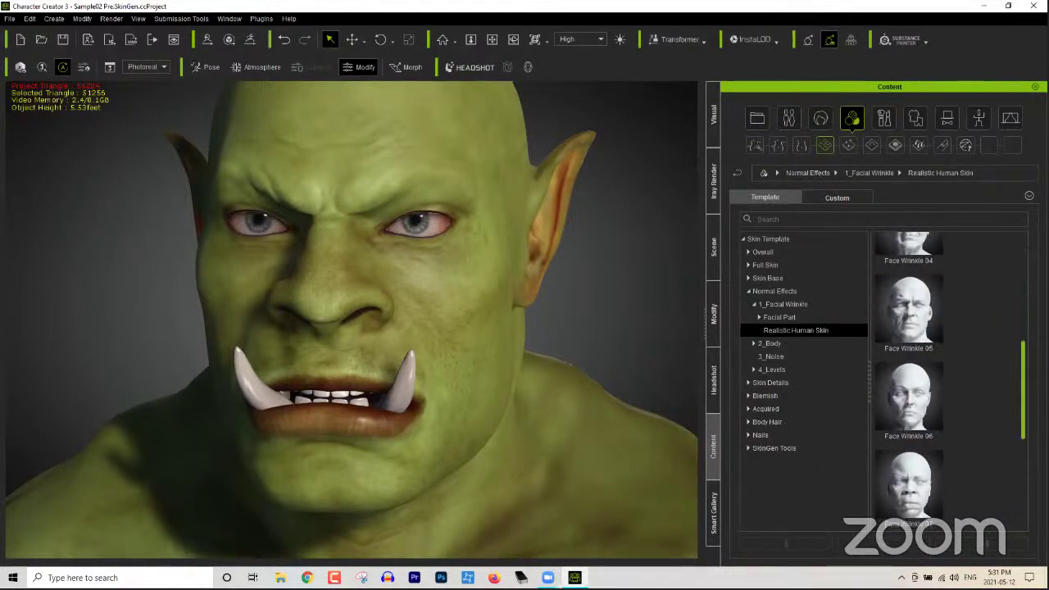
{"action": "scroll", "coordinate": [1013, 293], "scroll_direction": "up", "scroll_amount": 7}
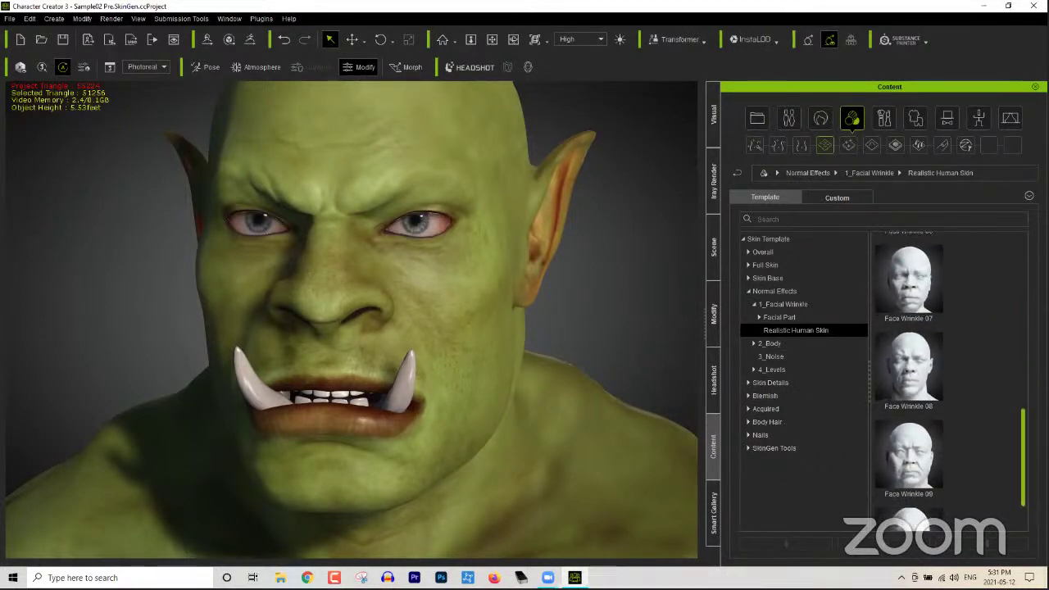
{"action": "scroll", "coordinate": [1011, 287], "scroll_direction": "up", "scroll_amount": 1}
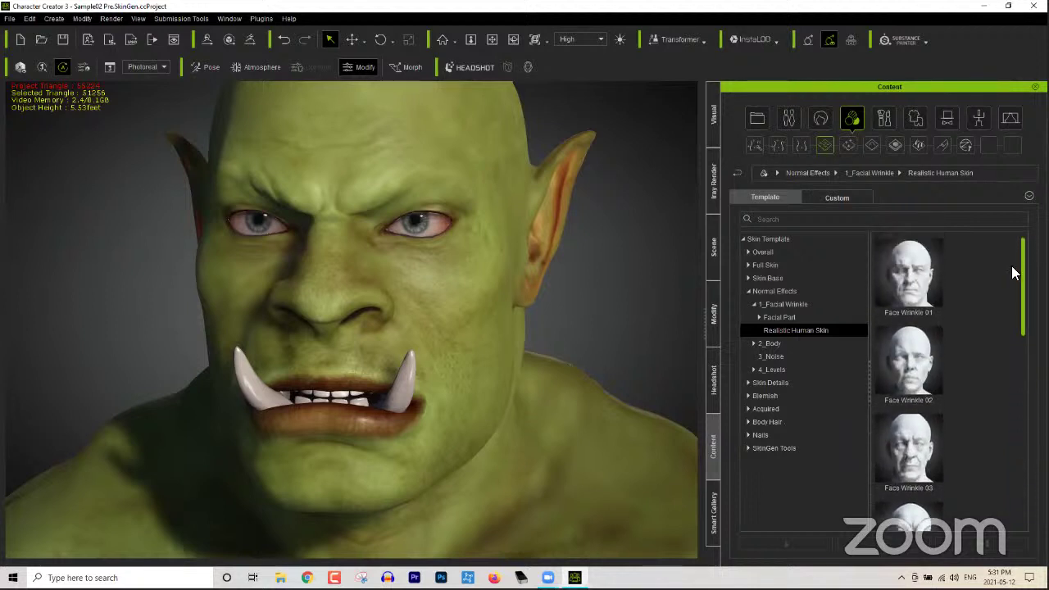
{"action": "double_click", "coordinate": [910, 293]}
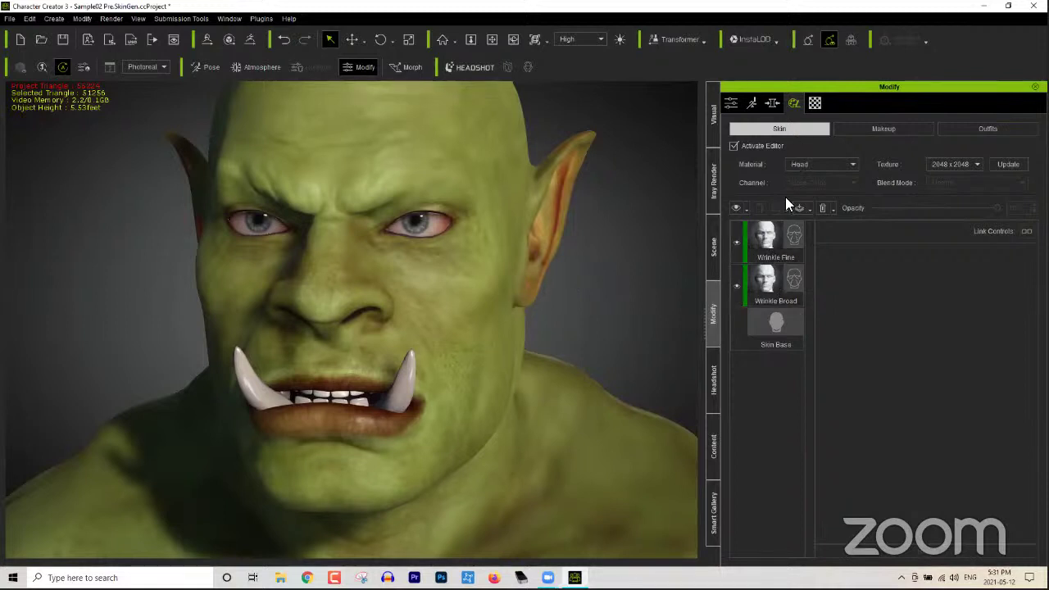
Step: Set the Wrinkle Broad layer's opacity to 100 and inspect the face from the side
{"action": "left_click", "coordinate": [764, 287]}
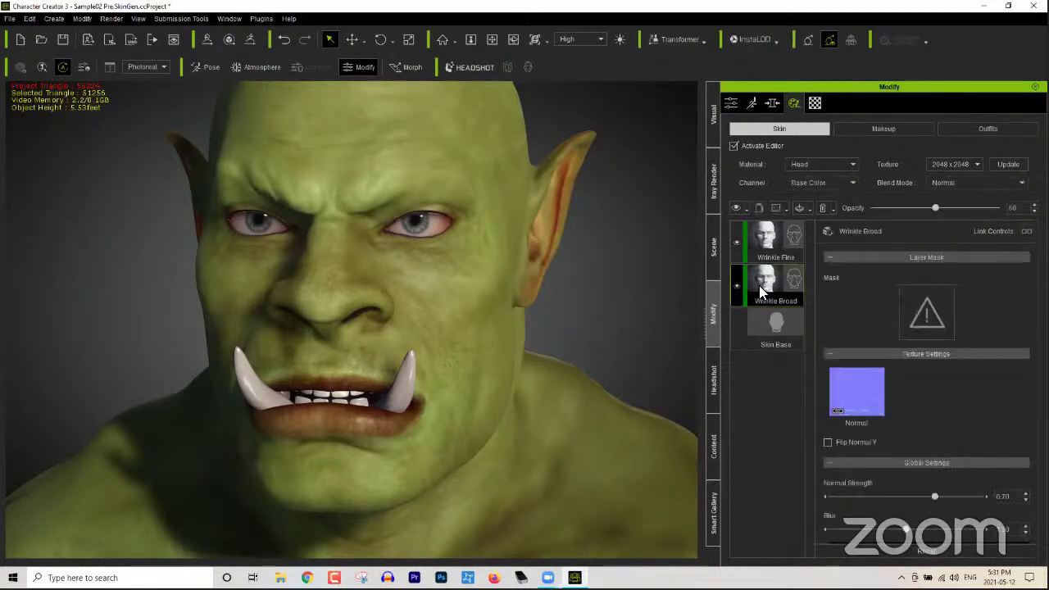
{"action": "left_click_drag", "start_coordinate": [937, 207], "coordinate": [1007, 199]}
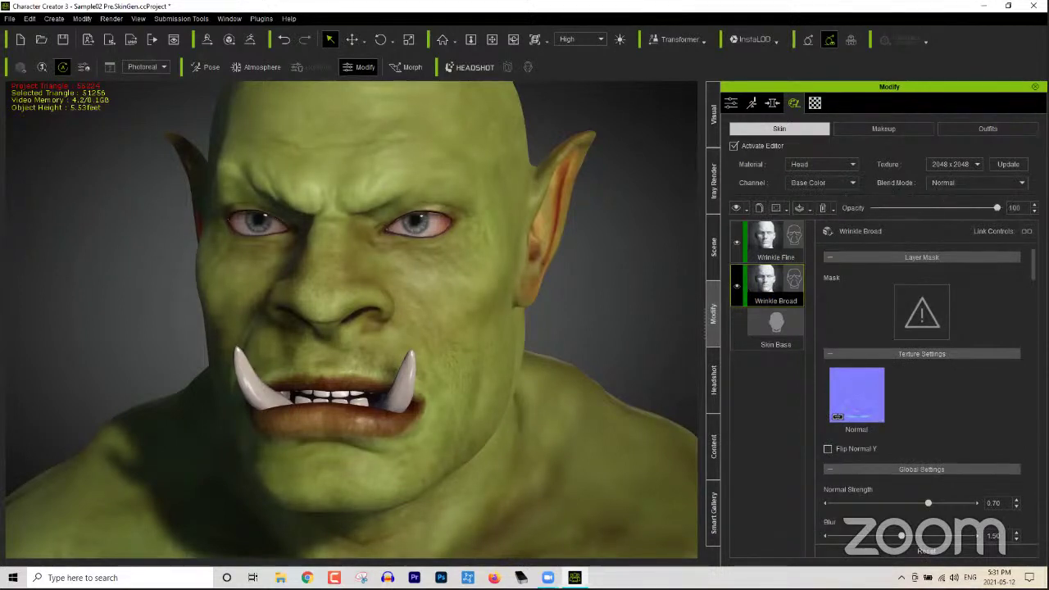
{"action": "mouse_move", "coordinate": [997, 207]}
{"action": "left_mouse_down"}
{"action": "mouse_move", "coordinate": [873, 207]}
{"action": "mouse_move", "coordinate": [997, 208]}
{"action": "left_mouse_up"}
{"action": "right_click_drag", "start_coordinate": [485, 291], "coordinate": [462, 309]}
Step: Set the Wrinkle Fine layer's opacity to 100
{"action": "left_click", "coordinate": [773, 242]}
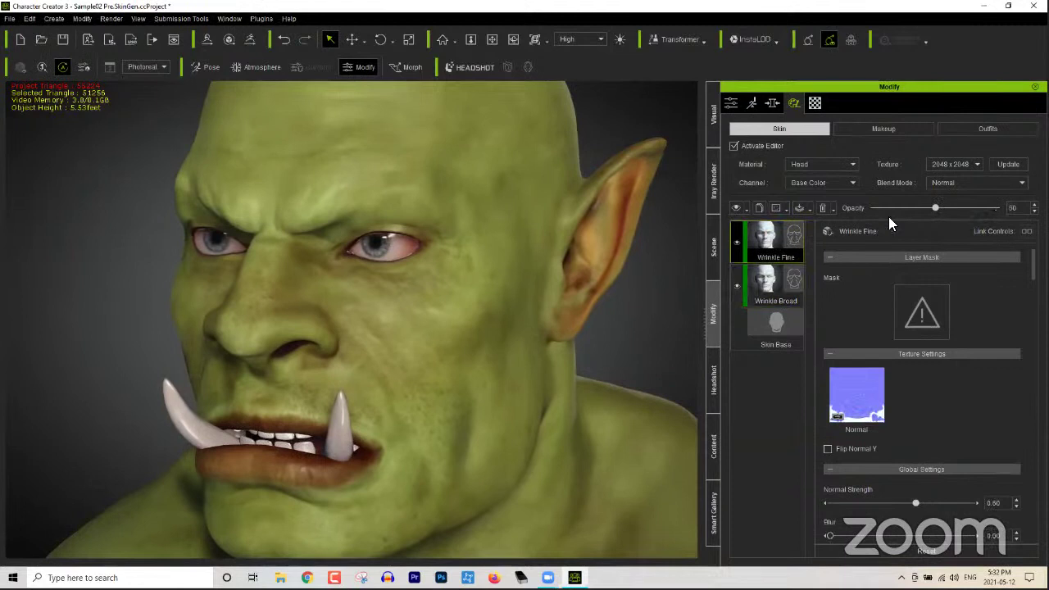
{"action": "left_click_drag", "start_coordinate": [935, 209], "coordinate": [790, 205]}
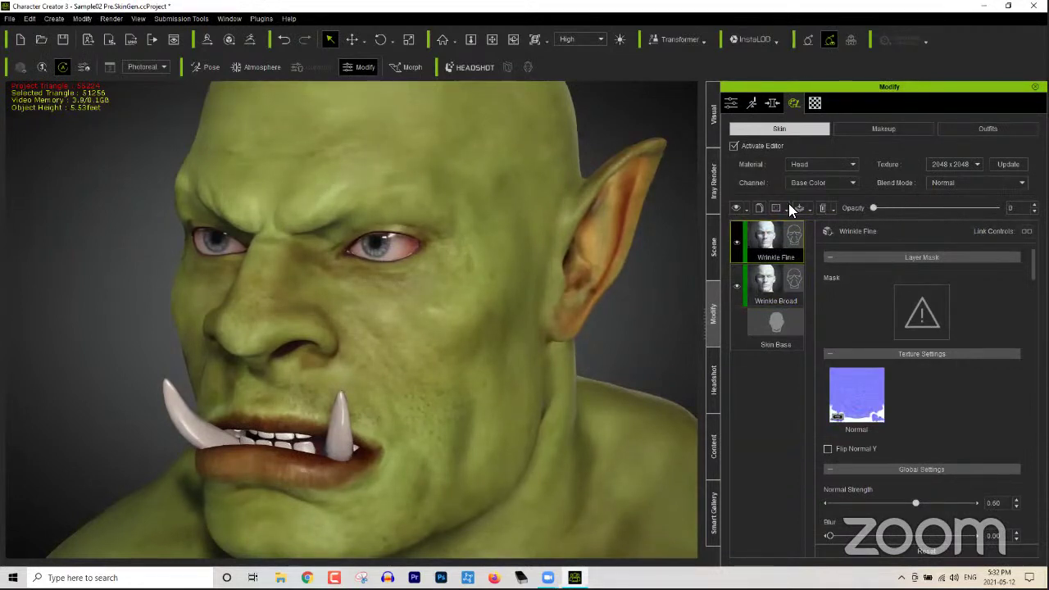
{"action": "key", "text": "ctrl+z"}
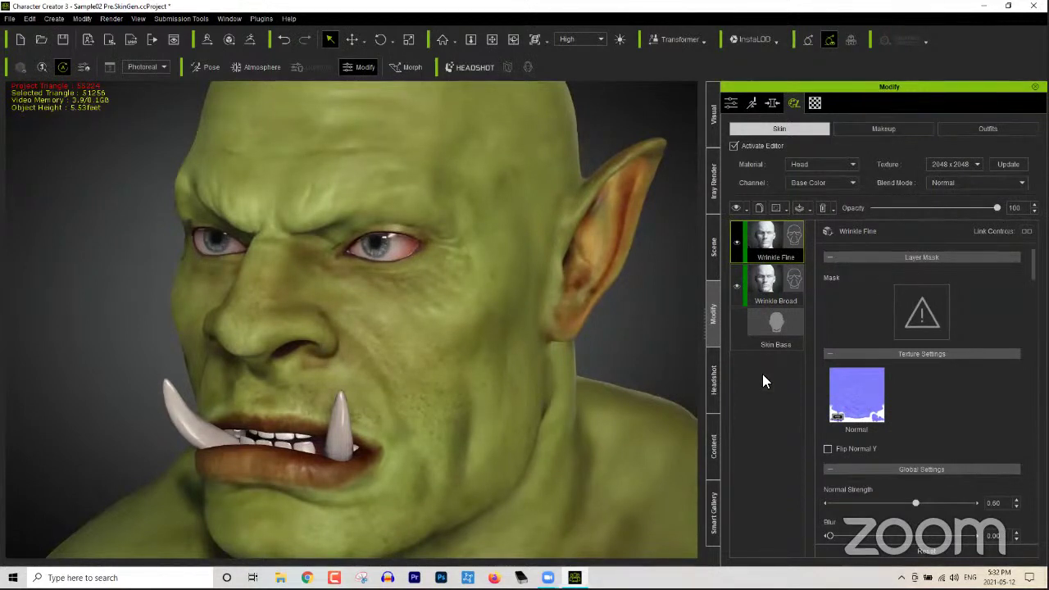
Step: Add the Forehead Wrinkle 2 effect from the Facial Part, Realistic Human Skin templates as a new skin layer
{"action": "left_click", "coordinate": [714, 445]}
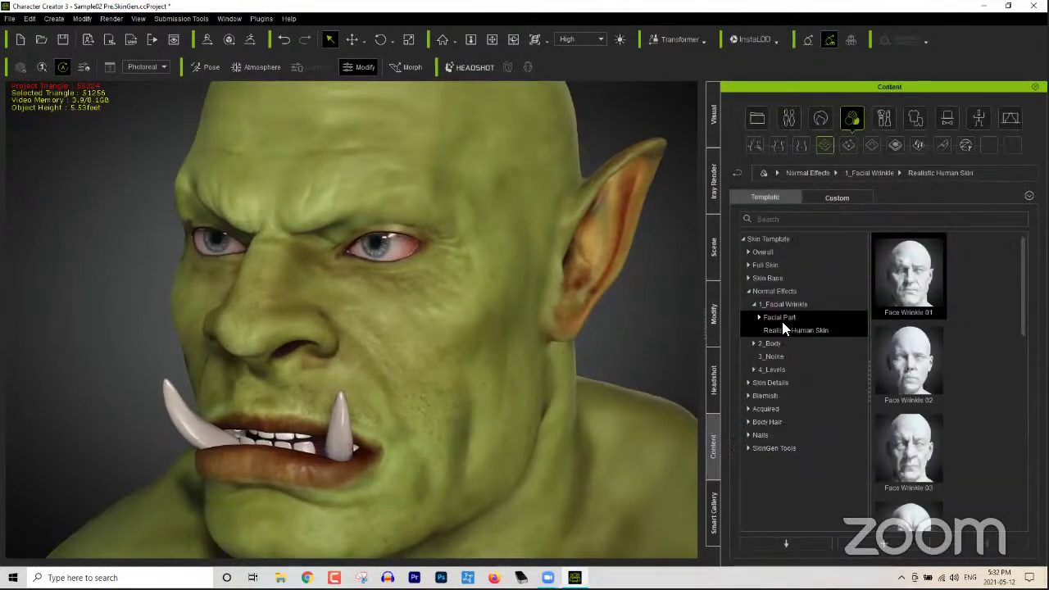
{"action": "left_click", "coordinate": [756, 314]}
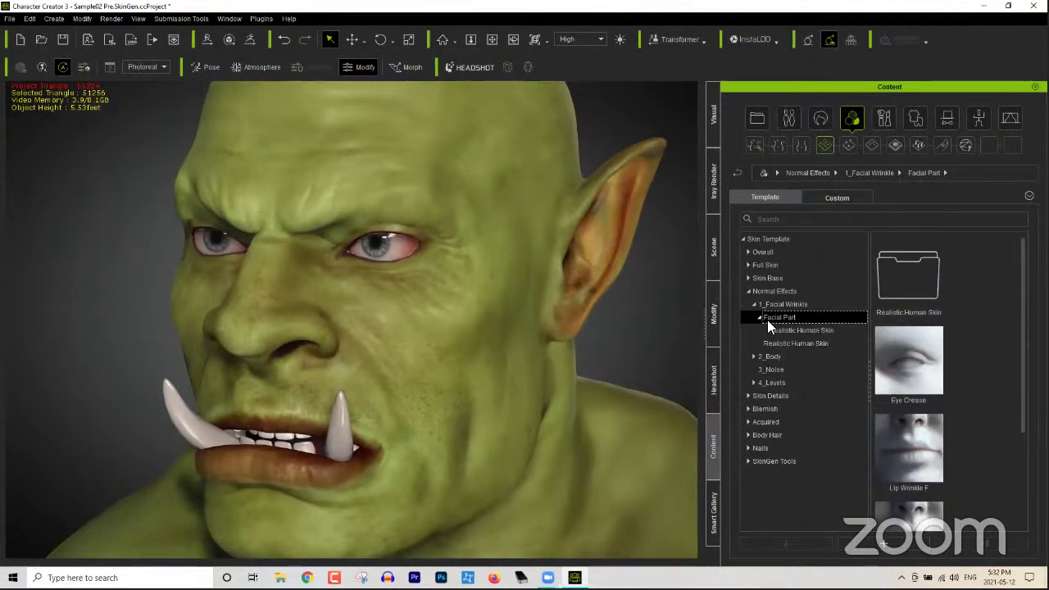
{"action": "left_click", "coordinate": [795, 331]}
{"action": "scroll", "coordinate": [1022, 264], "scroll_direction": "down", "scroll_amount": 1}
{"action": "scroll", "coordinate": [1023, 264], "scroll_direction": "down", "scroll_amount": 5}
{"action": "scroll", "coordinate": [950, 382], "scroll_direction": "down", "scroll_amount": 3}
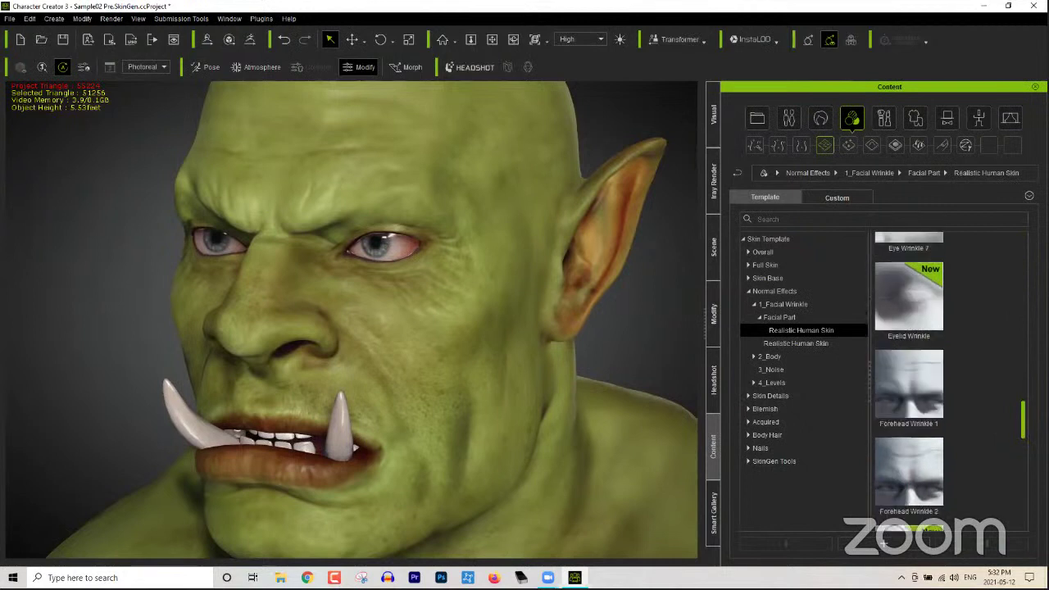
{"action": "scroll", "coordinate": [951, 402], "scroll_direction": "up", "scroll_amount": 1}
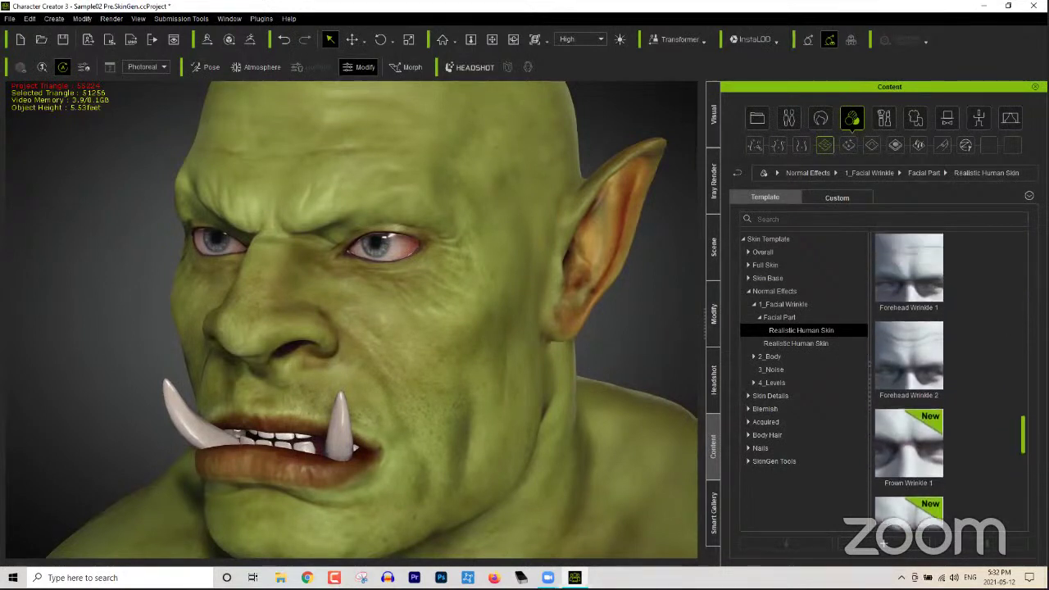
{"action": "double_click", "coordinate": [929, 366]}
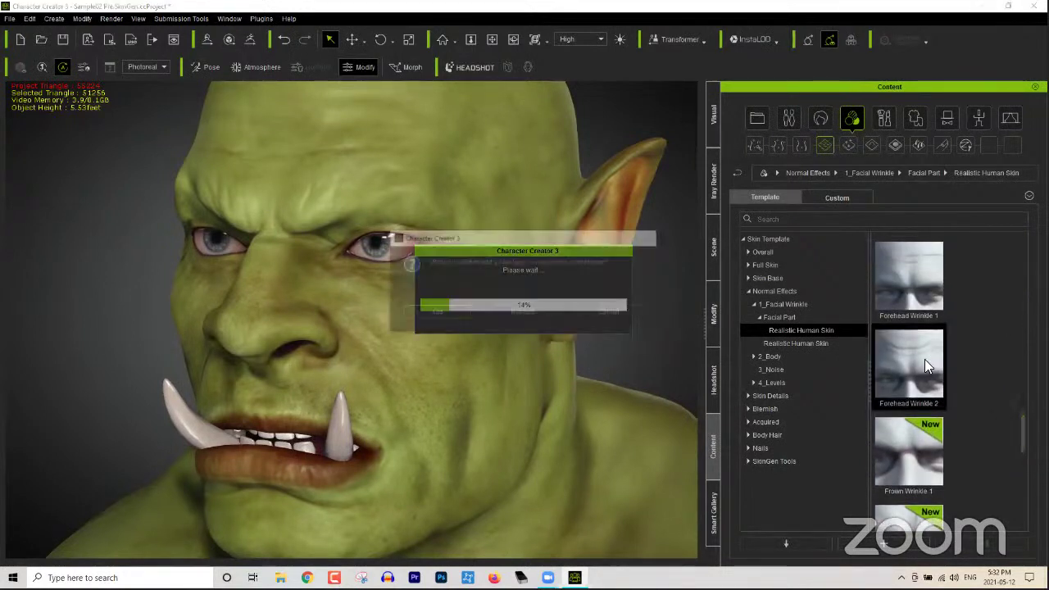
{"action": "left_click", "coordinate": [435, 313]}
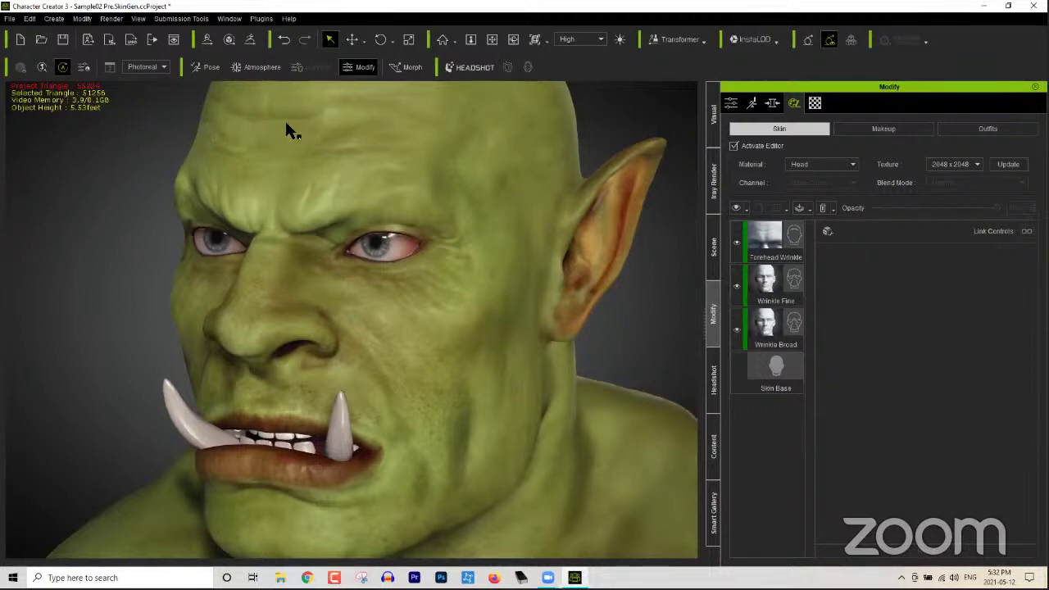
Step: Add the Frown Wrinkle 1 effect as another skin layer on the orc's head
{"action": "left_click", "coordinate": [717, 459]}
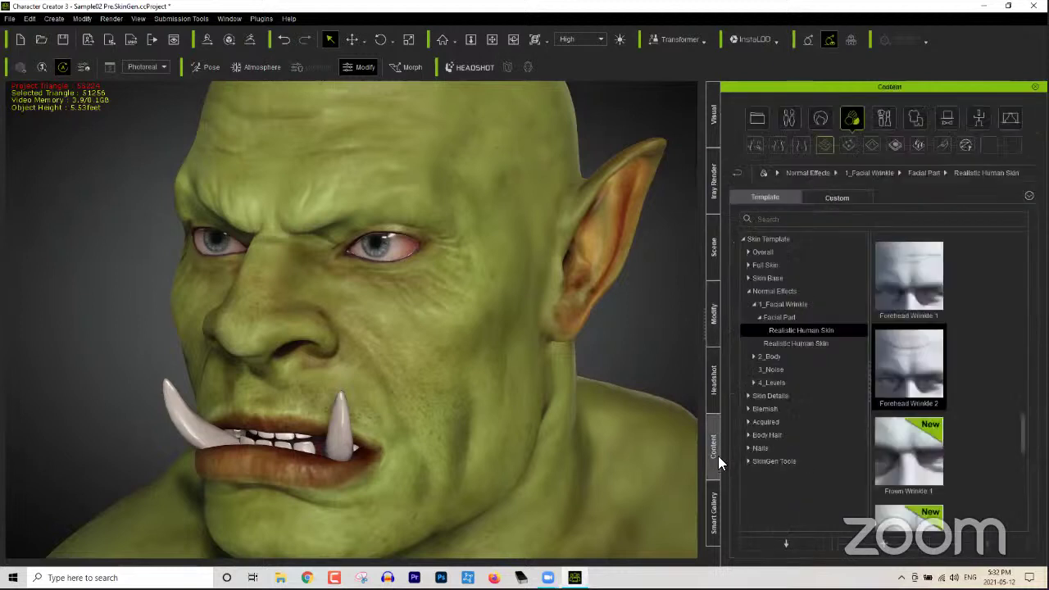
{"action": "left_click_drag", "start_coordinate": [1024, 437], "coordinate": [1025, 456]}
{"action": "double_click", "coordinate": [910, 352]}
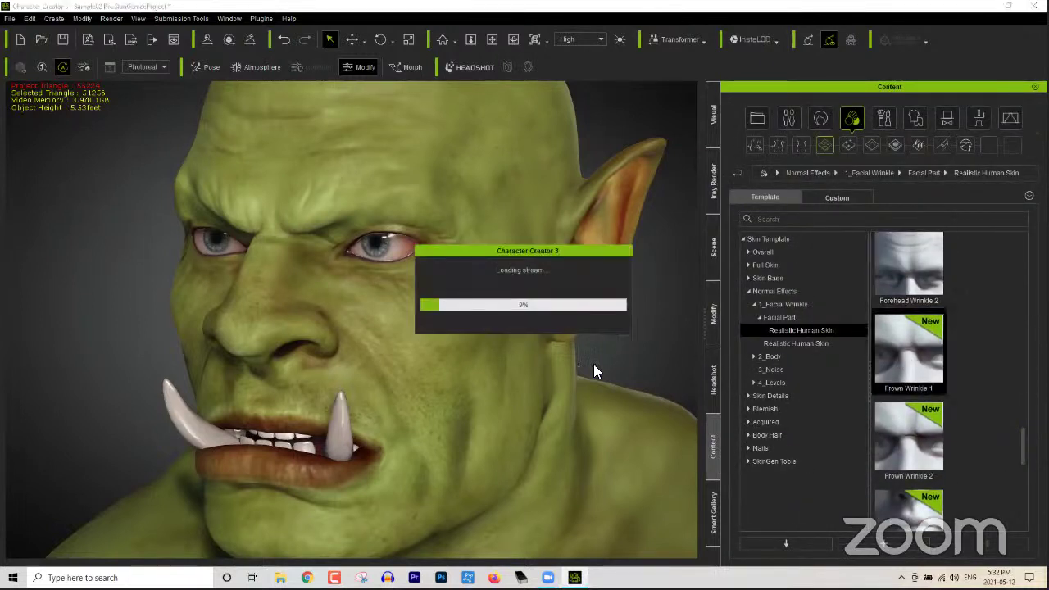
{"action": "left_click", "coordinate": [437, 318]}
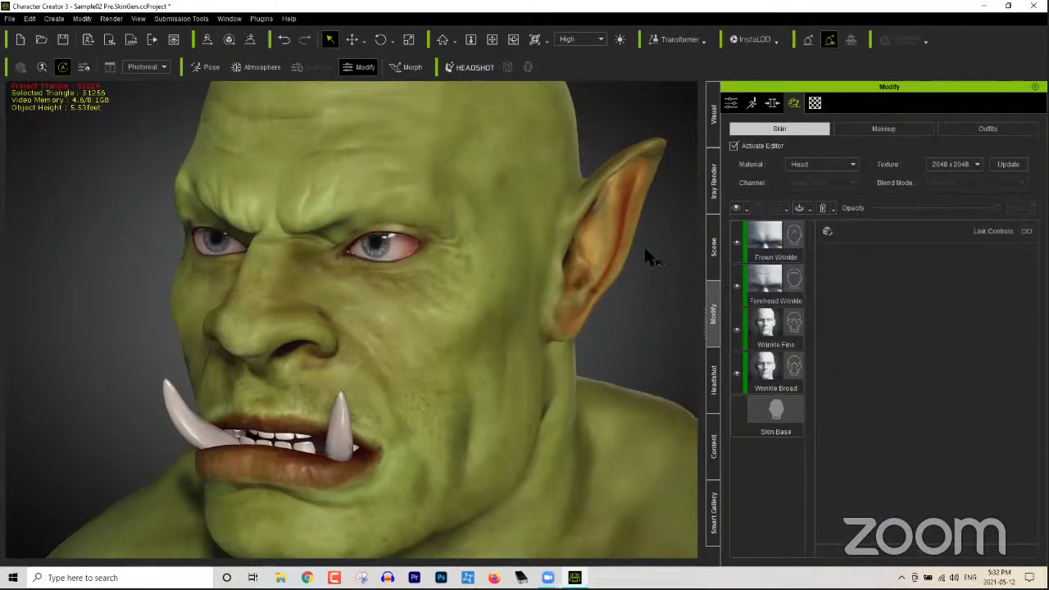
Step: Set the Frown Wrinkle layer's opacity to 100 and inspect the face from the front
{"action": "left_click", "coordinate": [761, 236]}
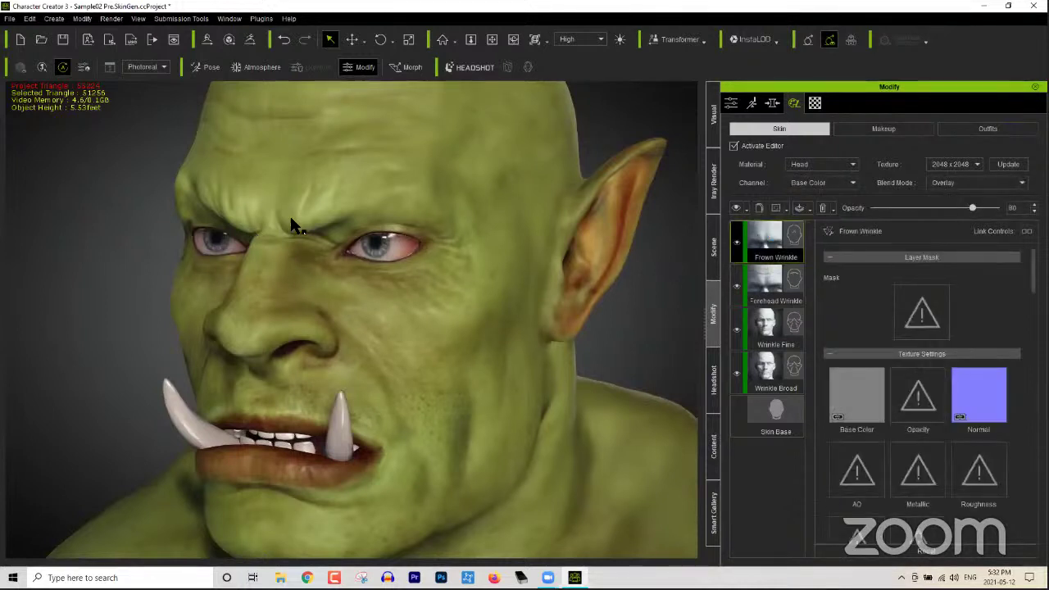
{"action": "left_click_drag", "start_coordinate": [973, 208], "coordinate": [951, 209]}
{"action": "key", "text": "End"}
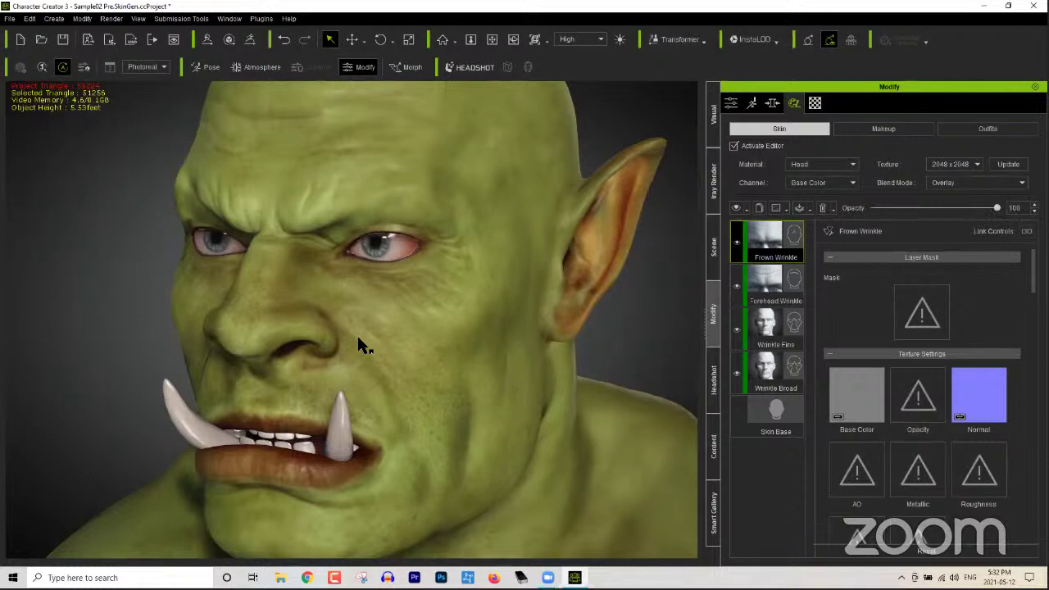
{"action": "mouse_move", "coordinate": [329, 324]}
{"action": "right_mouse_down"}
{"action": "mouse_move", "coordinate": [381, 312]}
{"action": "mouse_move", "coordinate": [323, 306]}
{"action": "mouse_move", "coordinate": [364, 314]}
{"action": "mouse_move", "coordinate": [339, 317]}
{"action": "right_mouse_up"}
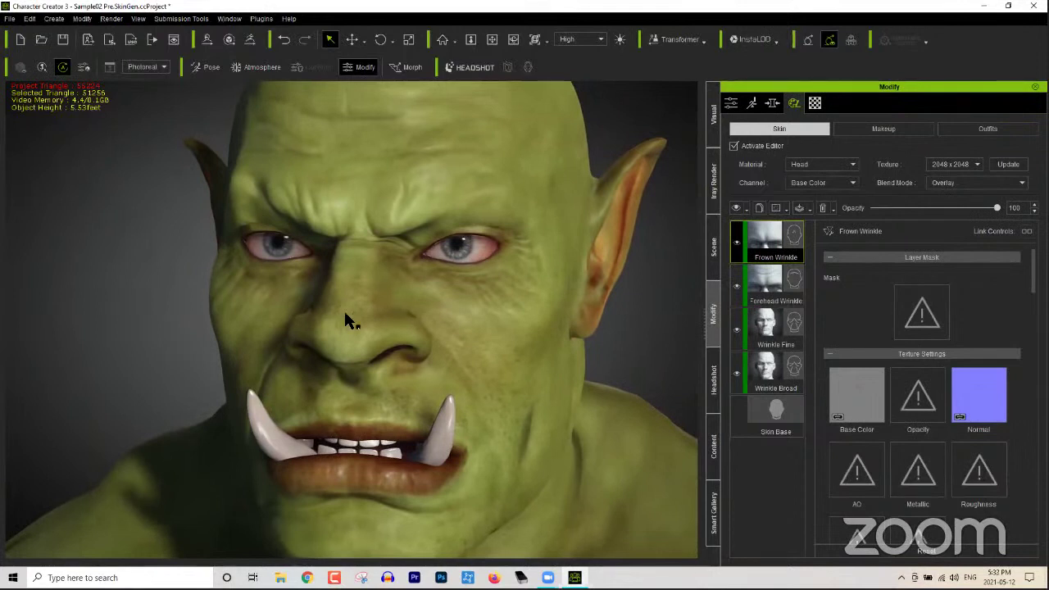
Step: Browse the Normal Effects skin templates to the 5_Vascular set under 2_Body, Realistic Human Skin
{"action": "left_click", "coordinate": [714, 448]}
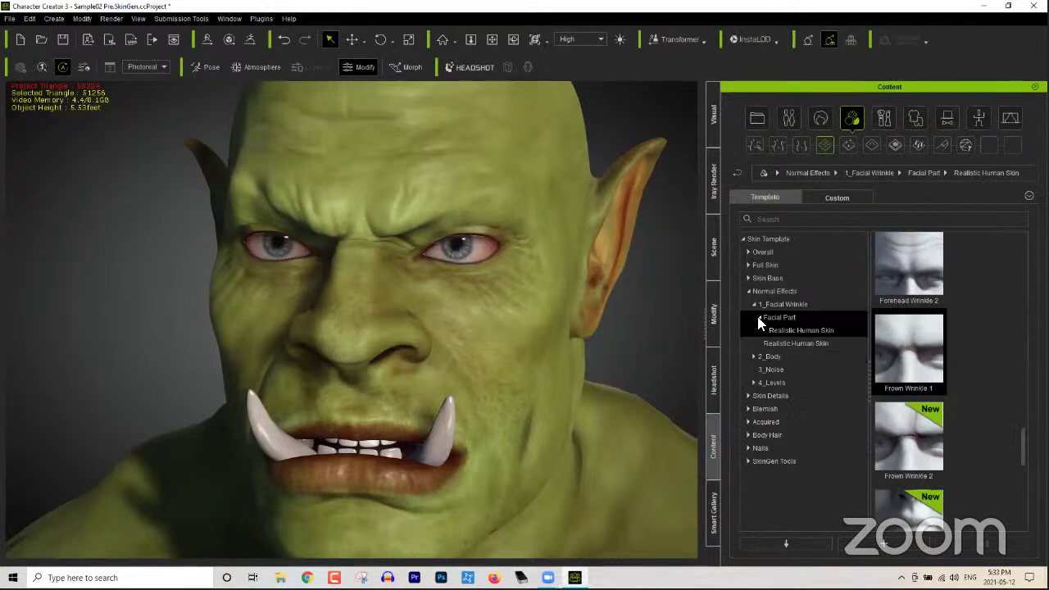
{"action": "left_click", "coordinate": [754, 305]}
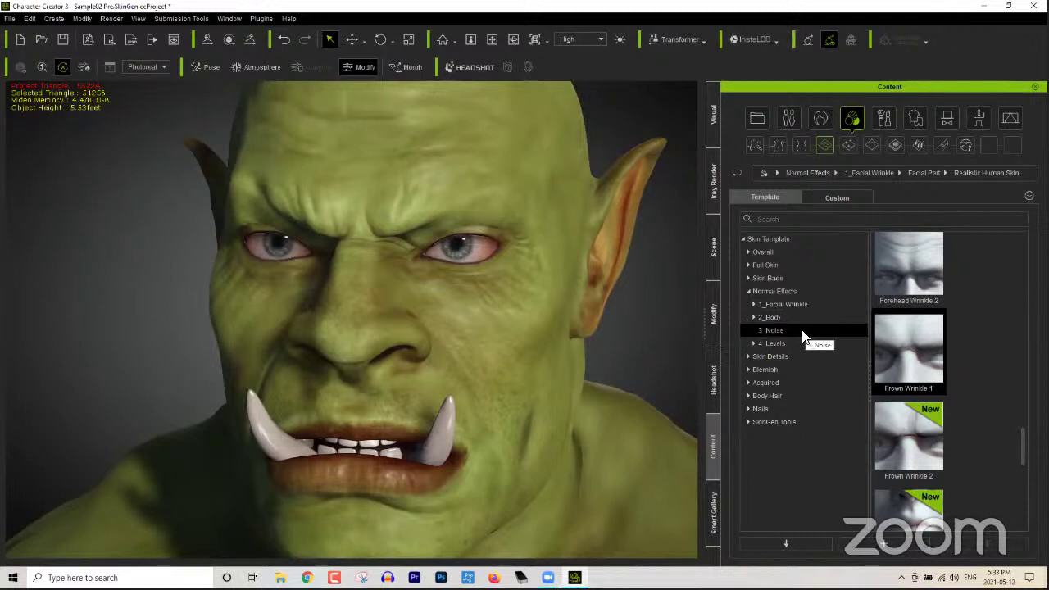
{"action": "left_click", "coordinate": [783, 332]}
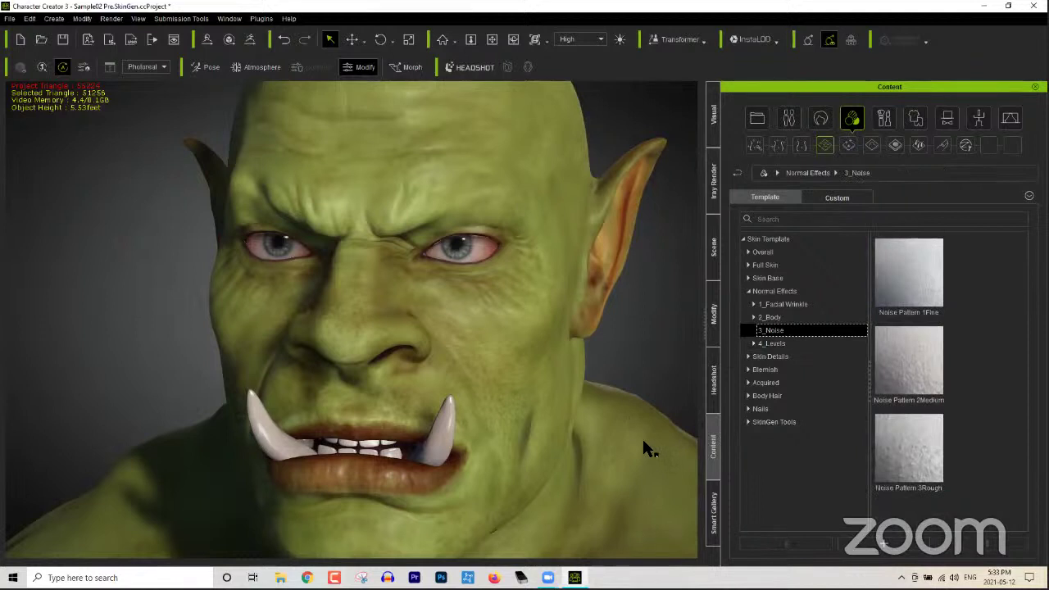
{"action": "left_click", "coordinate": [771, 318]}
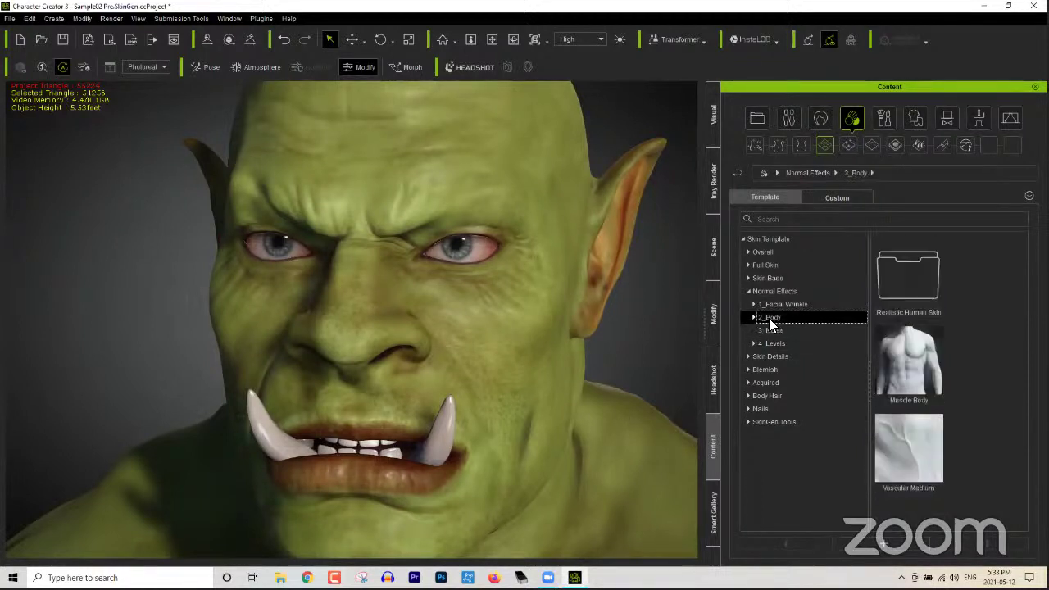
{"action": "left_click", "coordinate": [754, 316]}
{"action": "left_click", "coordinate": [761, 331]}
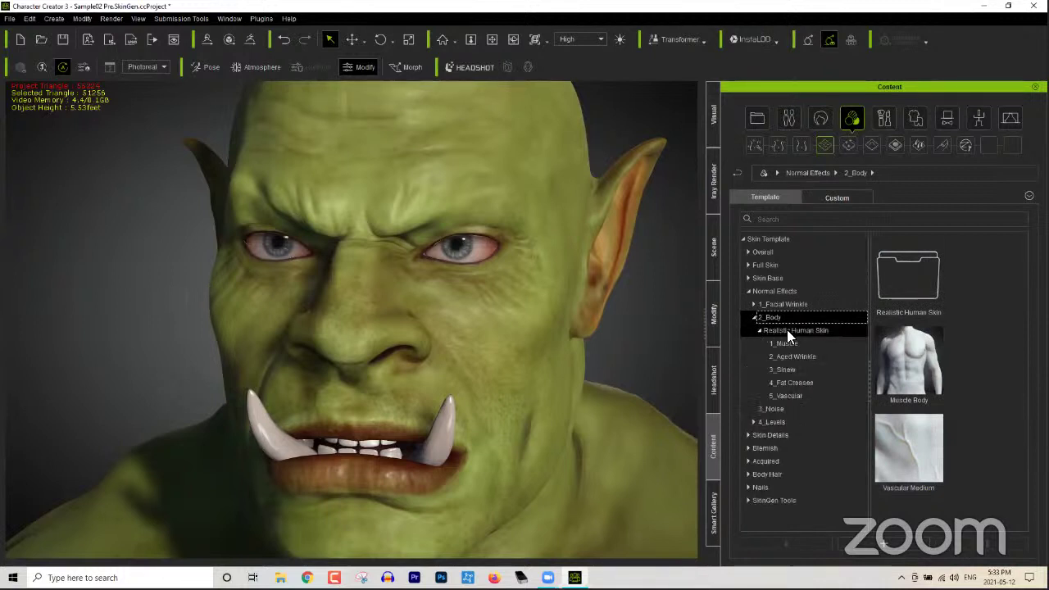
{"action": "left_click", "coordinate": [799, 398]}
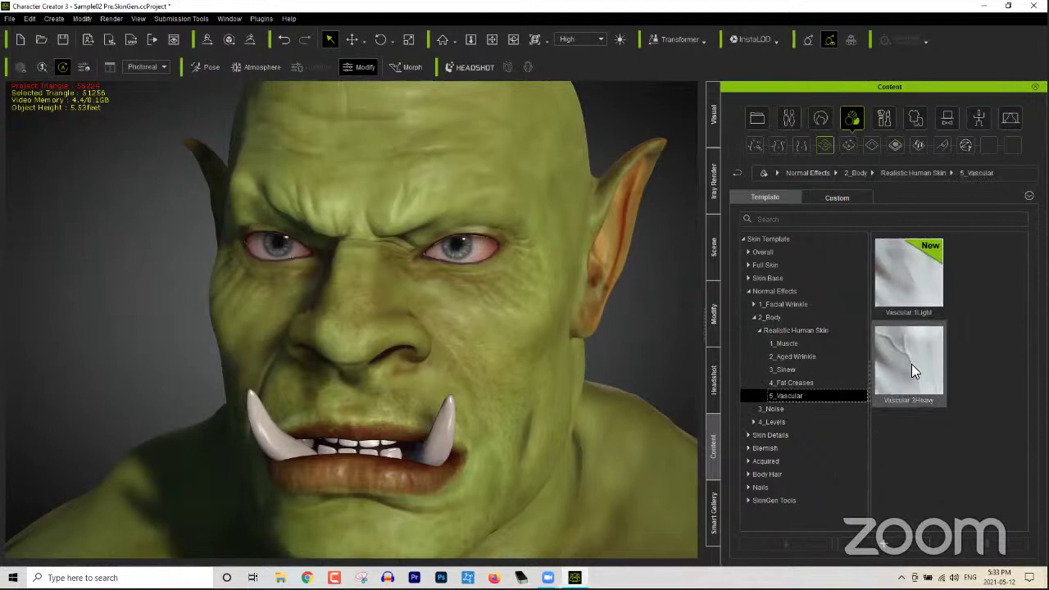
{"action": "mouse_move", "coordinate": [915, 371]}
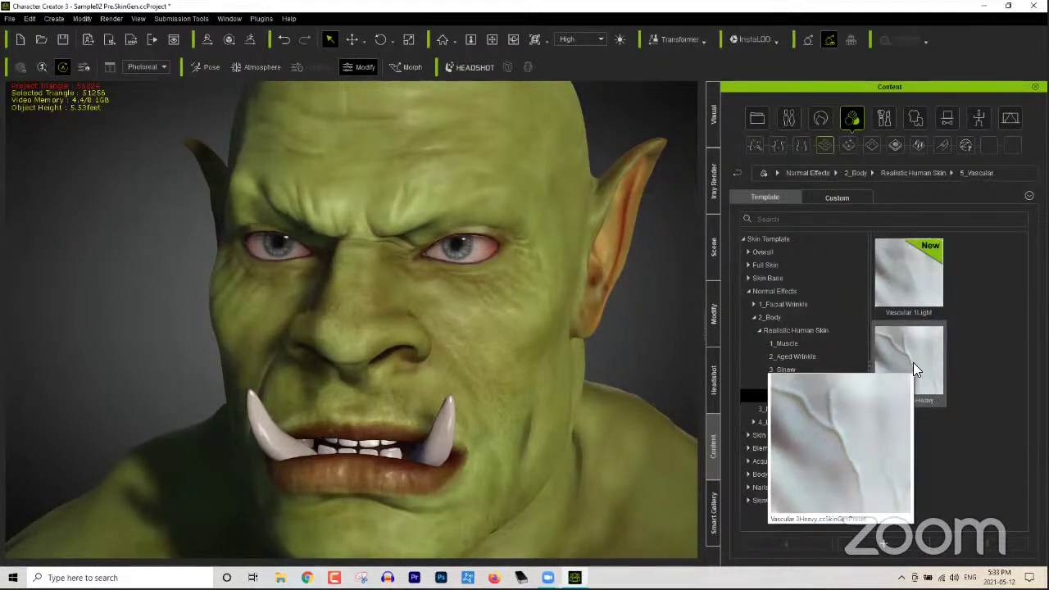
Step: Add the Vascular 3Heavy effect as a new skin layer on the orc and select that layer to show its settings
{"action": "scroll", "coordinate": [558, 387], "scroll_direction": "down", "scroll_amount": 2}
{"action": "right_click_drag", "start_coordinate": [558, 424], "coordinate": [525, 398]}
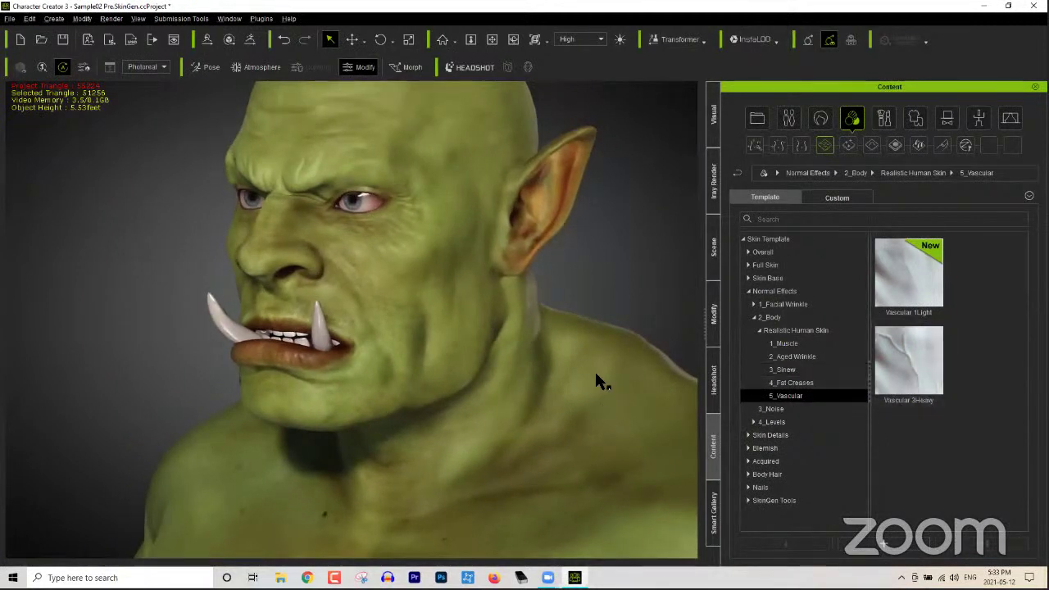
{"action": "scroll", "coordinate": [592, 368], "scroll_direction": "down", "scroll_amount": 3}
{"action": "middle_click_drag", "start_coordinate": [590, 424], "coordinate": [591, 394]}
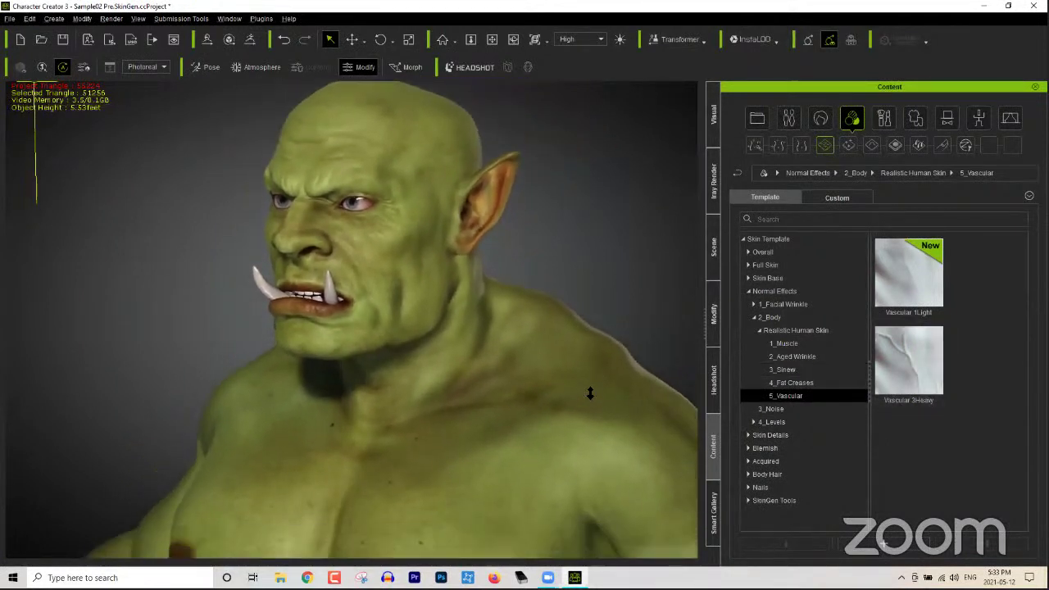
{"action": "scroll", "coordinate": [591, 394], "scroll_direction": "down", "scroll_amount": 5}
{"action": "middle_click_drag", "start_coordinate": [571, 465], "coordinate": [543, 439]}
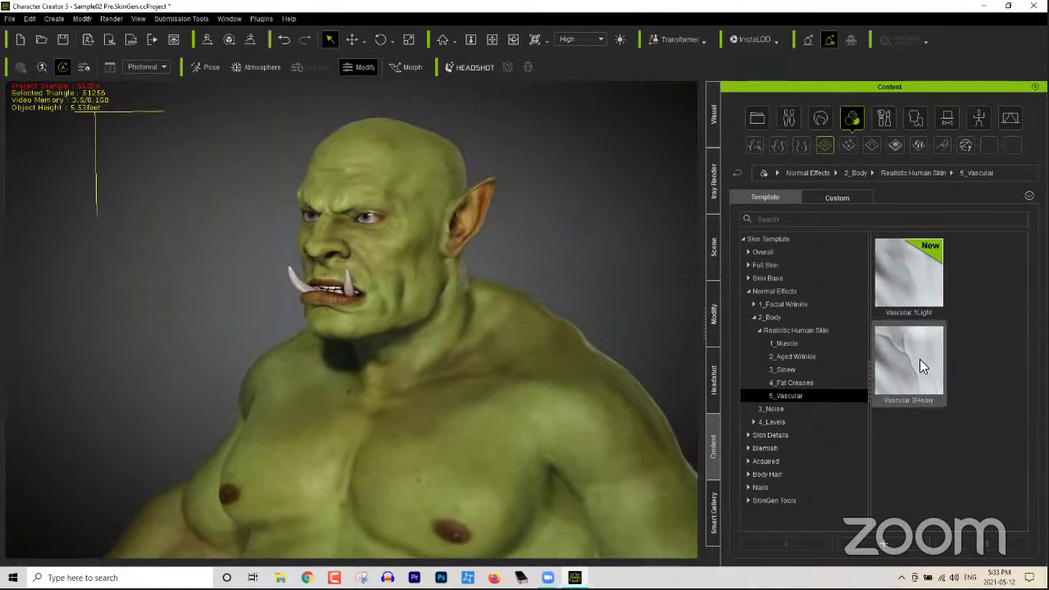
{"action": "double_click", "coordinate": [921, 356]}
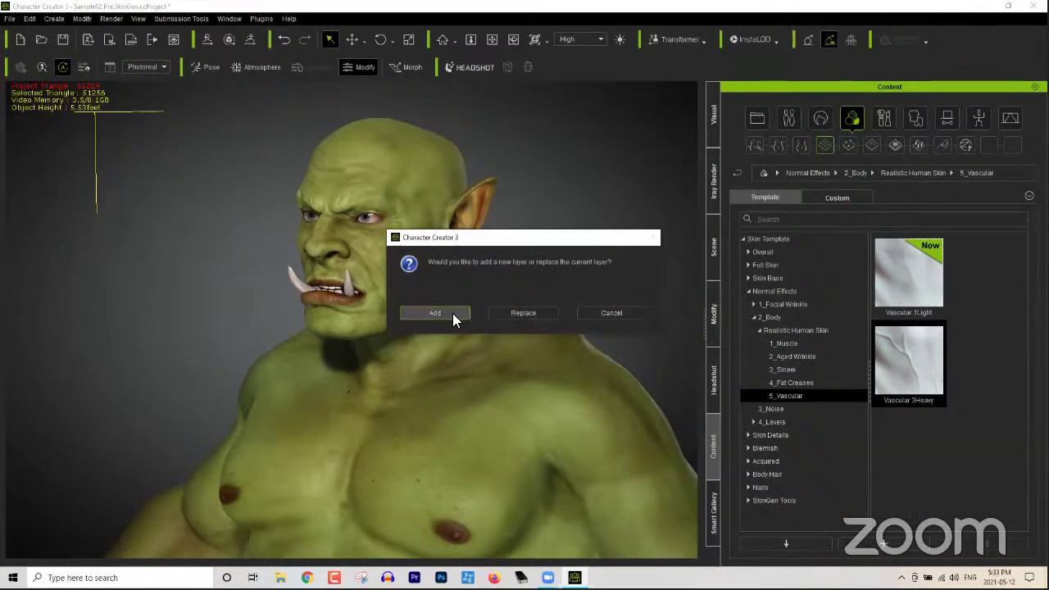
{"action": "left_click", "coordinate": [436, 313]}
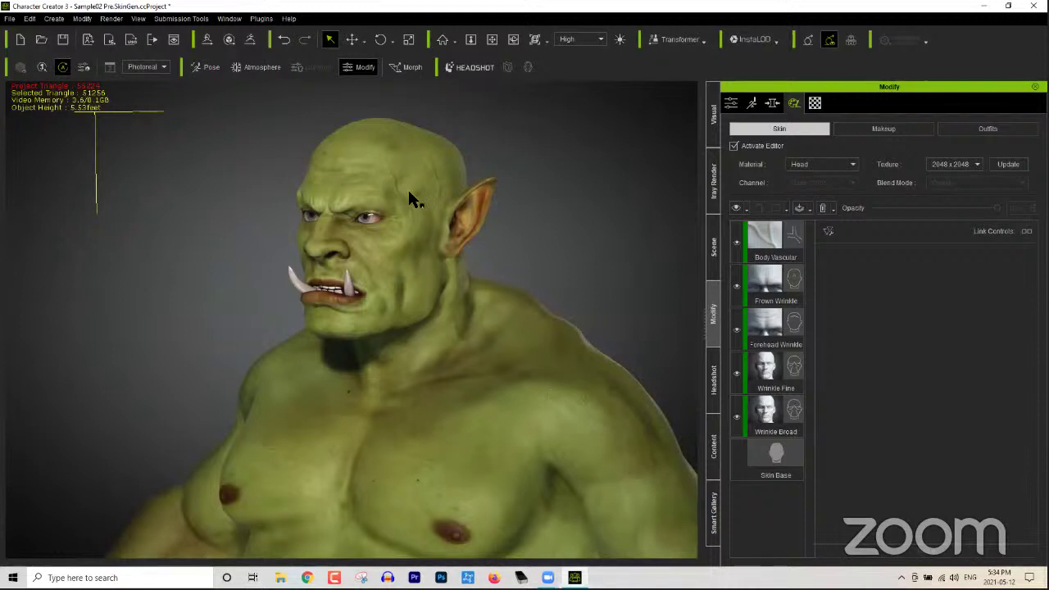
{"action": "left_click", "coordinate": [769, 237]}
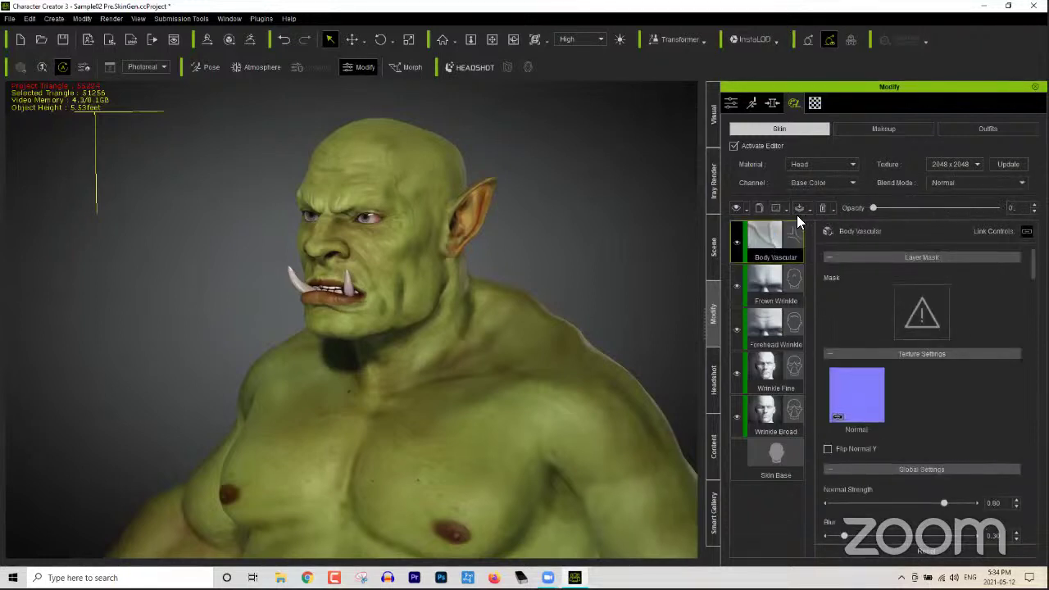
Step: Raise the head's Body Vascular layer opacity to 100 and its global normal strength to 1.00
{"action": "left_click_drag", "start_coordinate": [901, 208], "coordinate": [992, 224]}
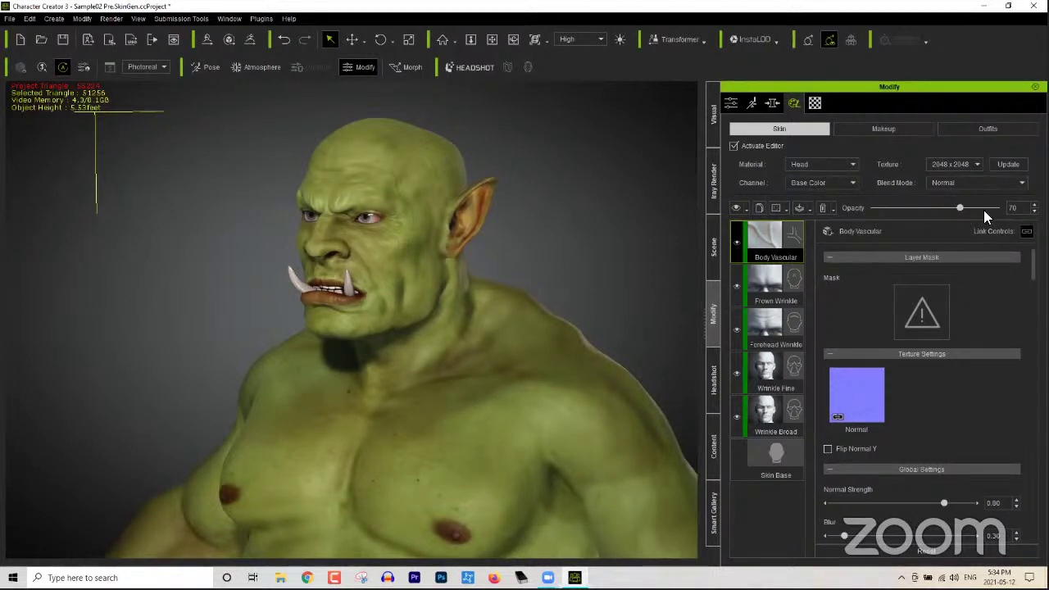
{"action": "left_click_drag", "start_coordinate": [961, 205], "coordinate": [833, 208]}
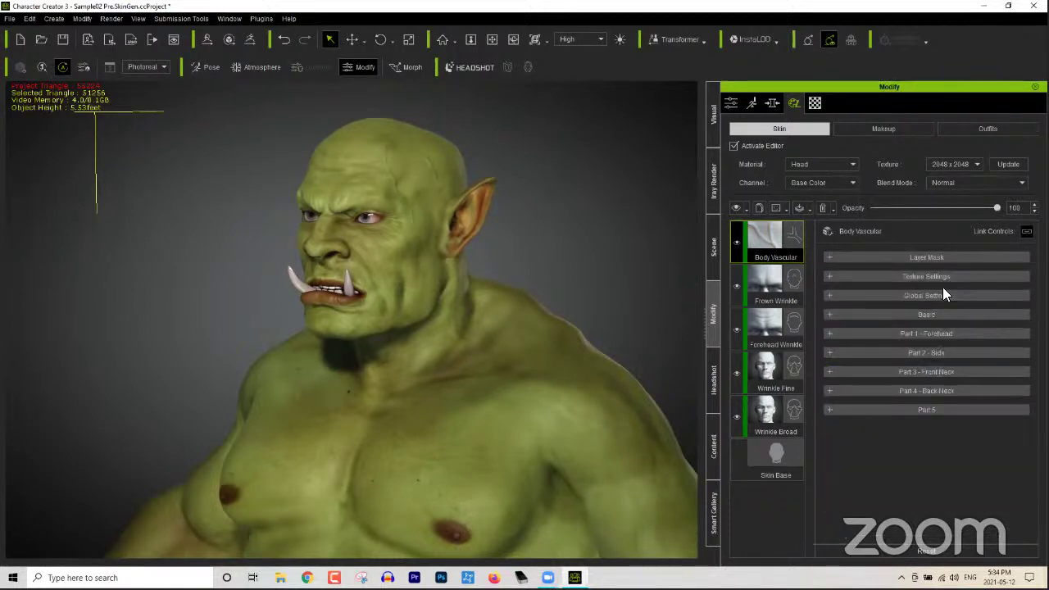
{"action": "left_click", "coordinate": [943, 276]}
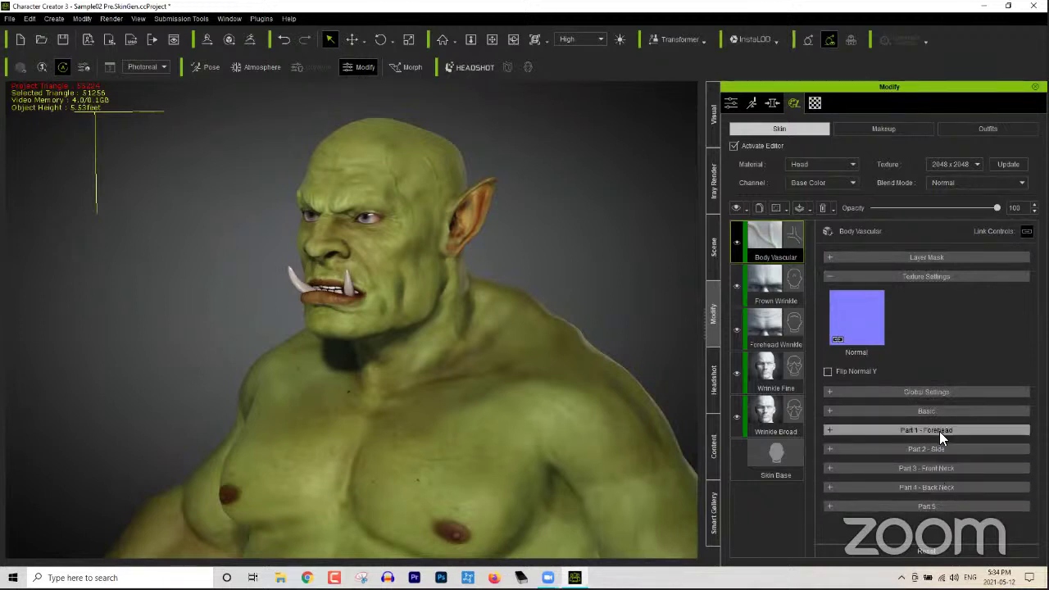
{"action": "left_click", "coordinate": [933, 392]}
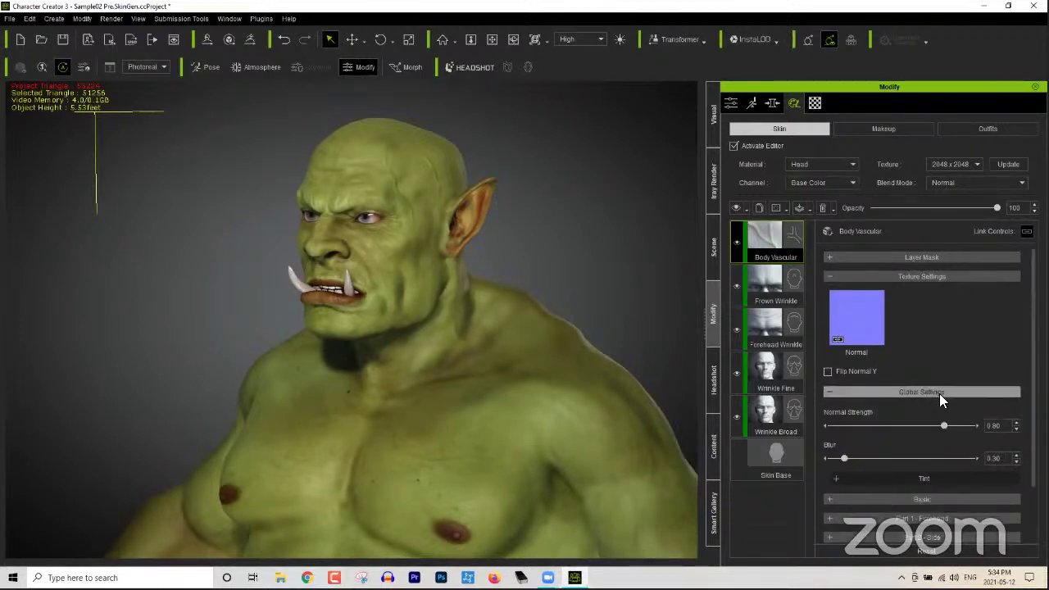
{"action": "mouse_move", "coordinate": [973, 426]}
{"action": "left_mouse_down"}
{"action": "mouse_move", "coordinate": [796, 416]}
{"action": "mouse_move", "coordinate": [973, 426]}
{"action": "left_mouse_up"}
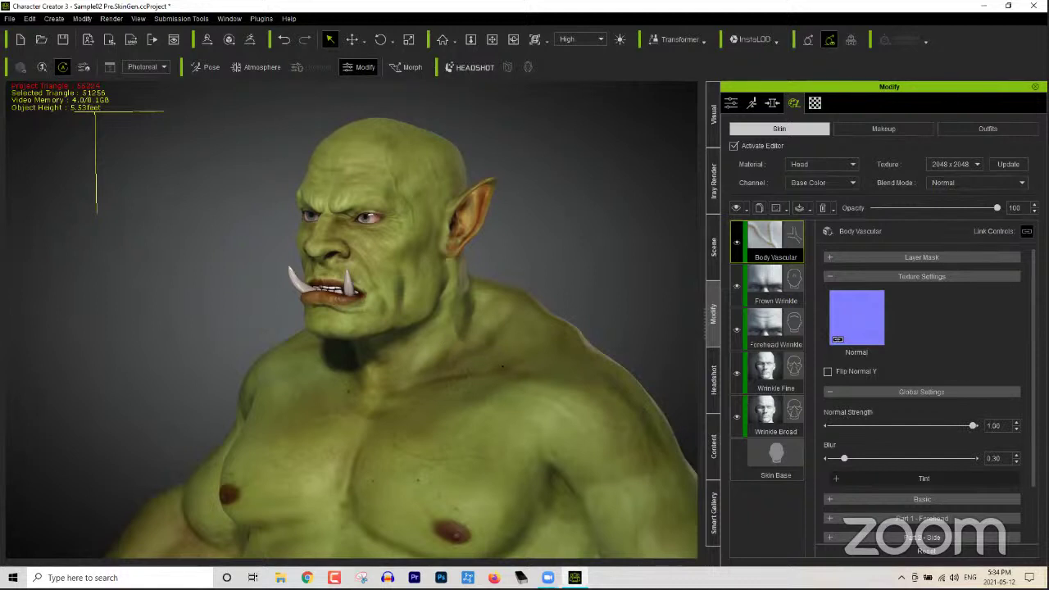
{"action": "left_click", "coordinate": [895, 277]}
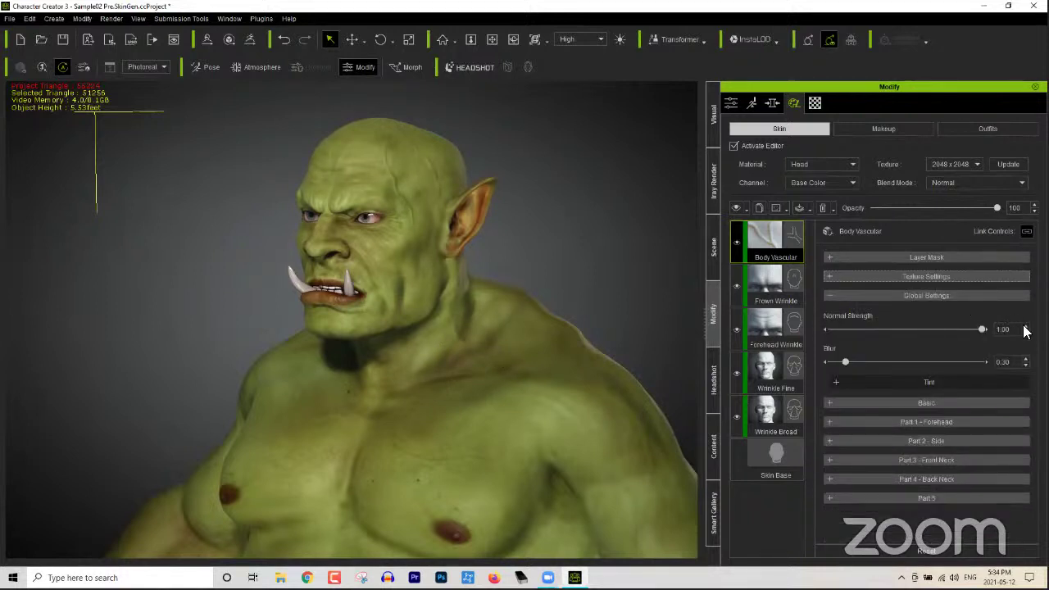
{"action": "left_click", "coordinate": [894, 297]}
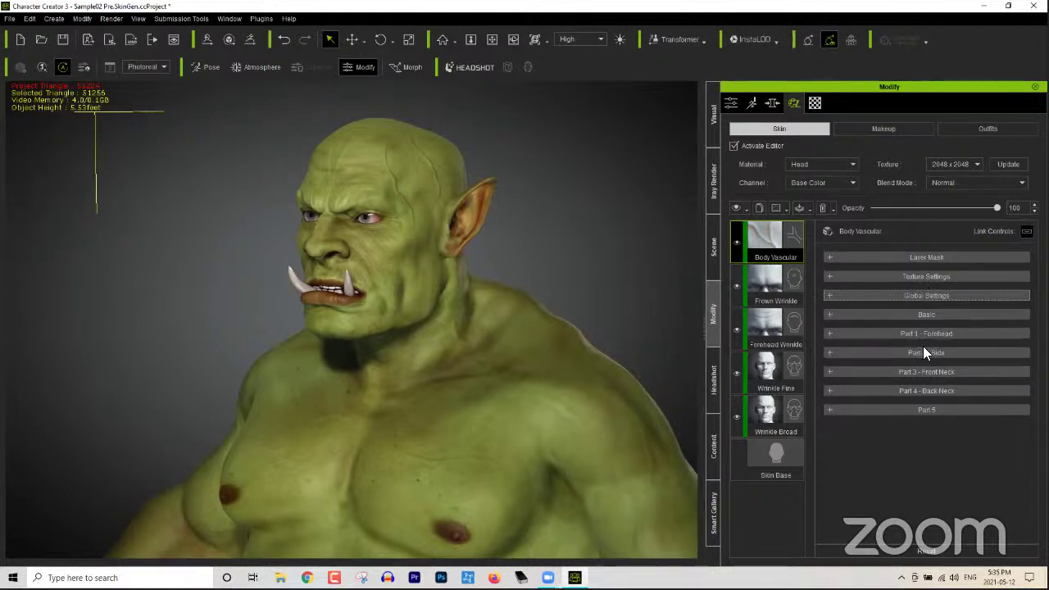
Step: Preview the global vein tint at opacity 1.00 on the forehead and lower it to 0.16
{"action": "left_click", "coordinate": [895, 292]}
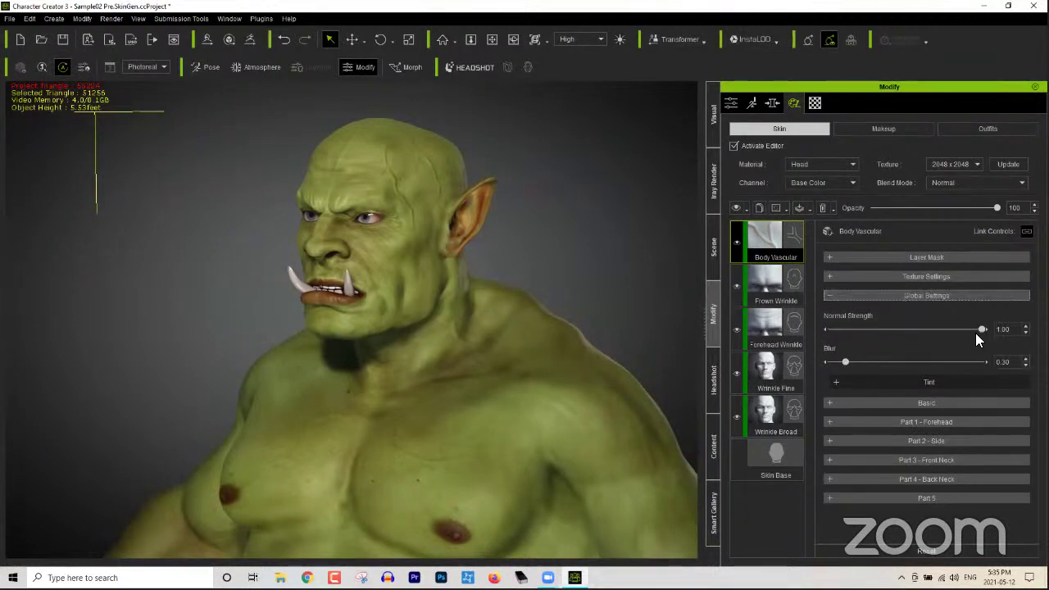
{"action": "left_click", "coordinate": [900, 382]}
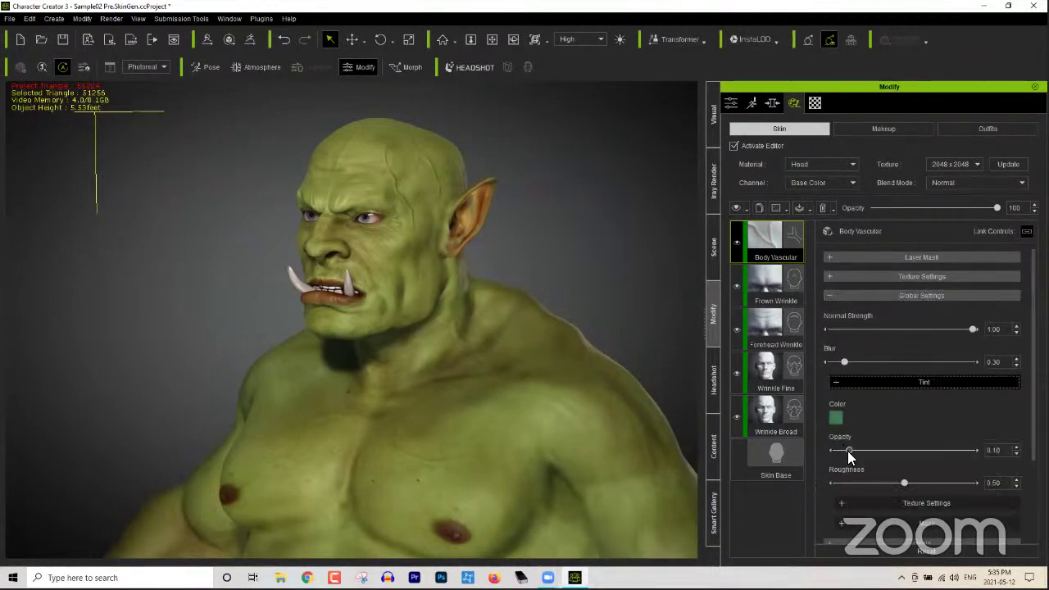
{"action": "left_click_drag", "start_coordinate": [848, 451], "coordinate": [986, 450]}
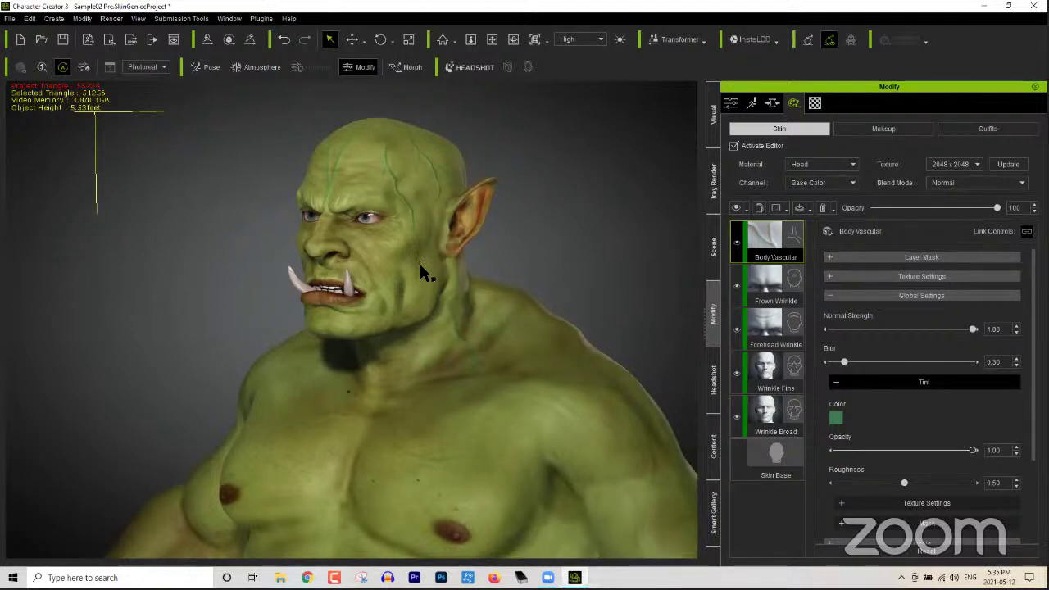
{"action": "middle_click_drag", "start_coordinate": [440, 284], "coordinate": [431, 264]}
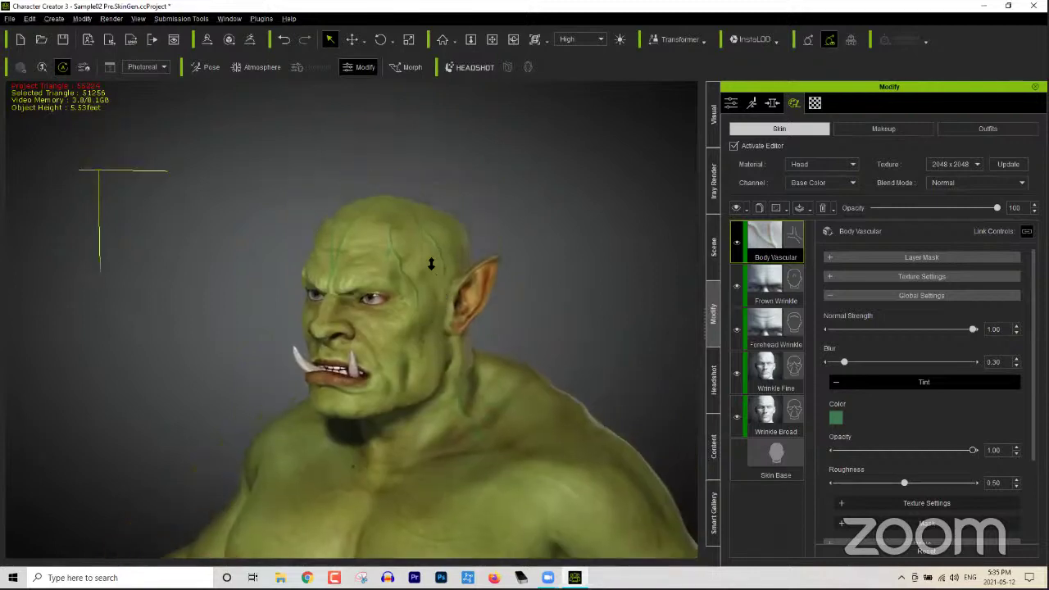
{"action": "scroll", "coordinate": [431, 264], "scroll_direction": "up", "scroll_amount": 10}
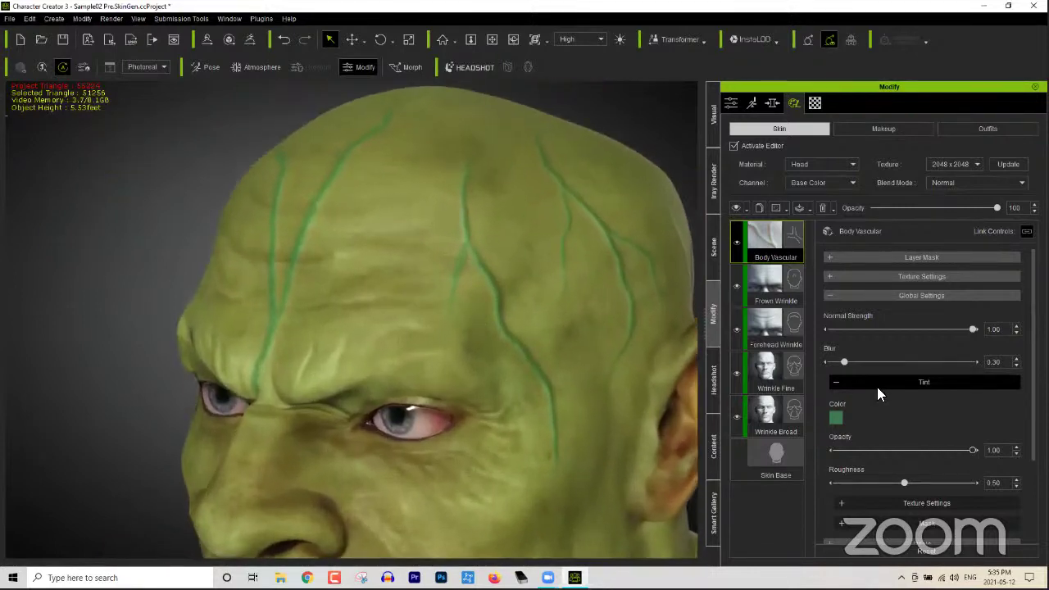
{"action": "left_click_drag", "start_coordinate": [973, 450], "coordinate": [843, 453]}
{"action": "left_click", "coordinate": [856, 454]}
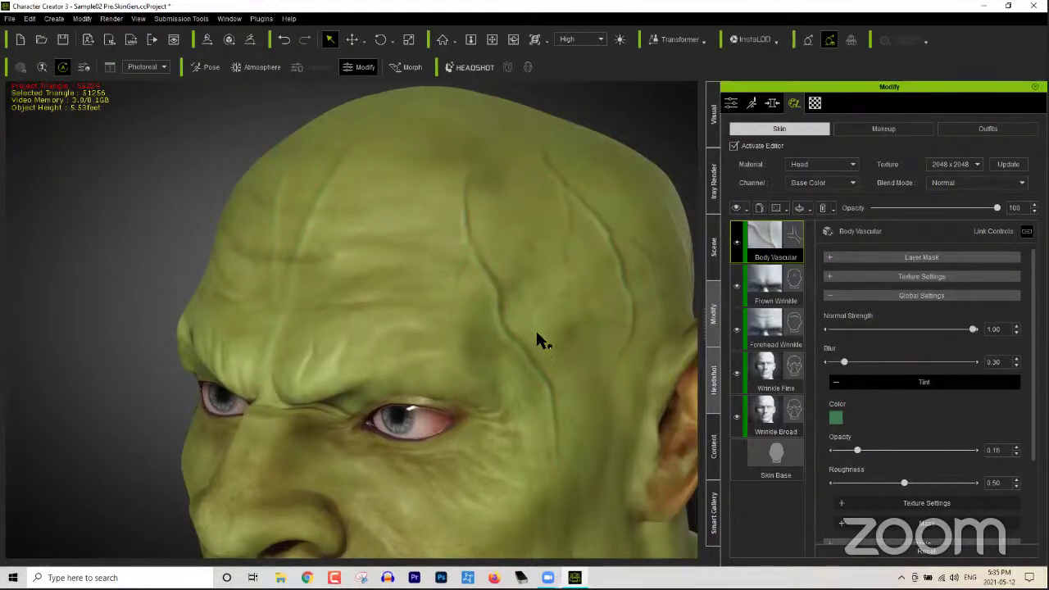
Step: Darken the vein tint color to a deep green with RGB 30, 65, 40
{"action": "left_click", "coordinate": [837, 419]}
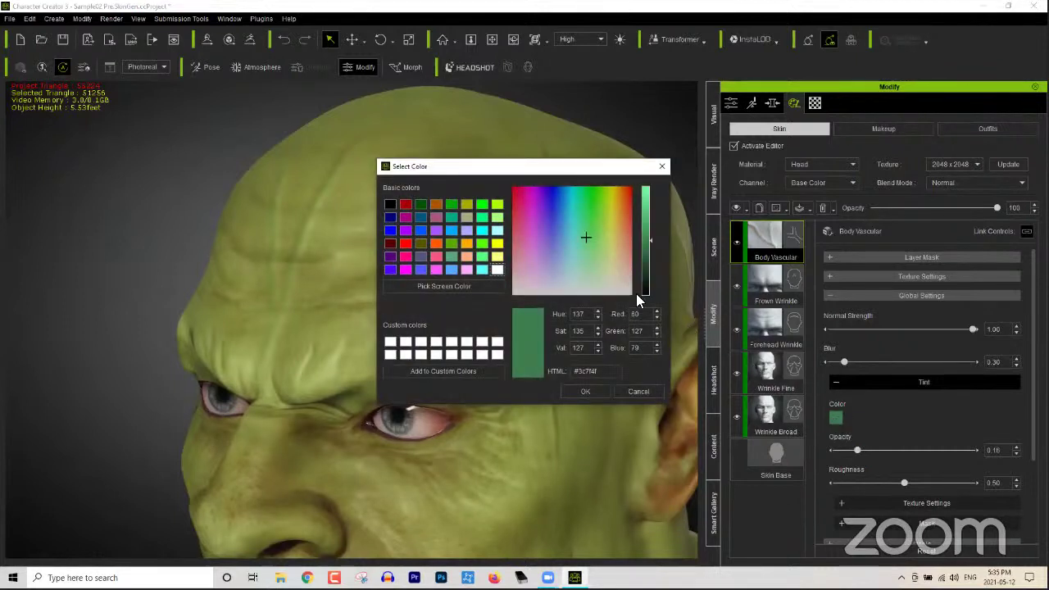
{"action": "left_click", "coordinate": [644, 267]}
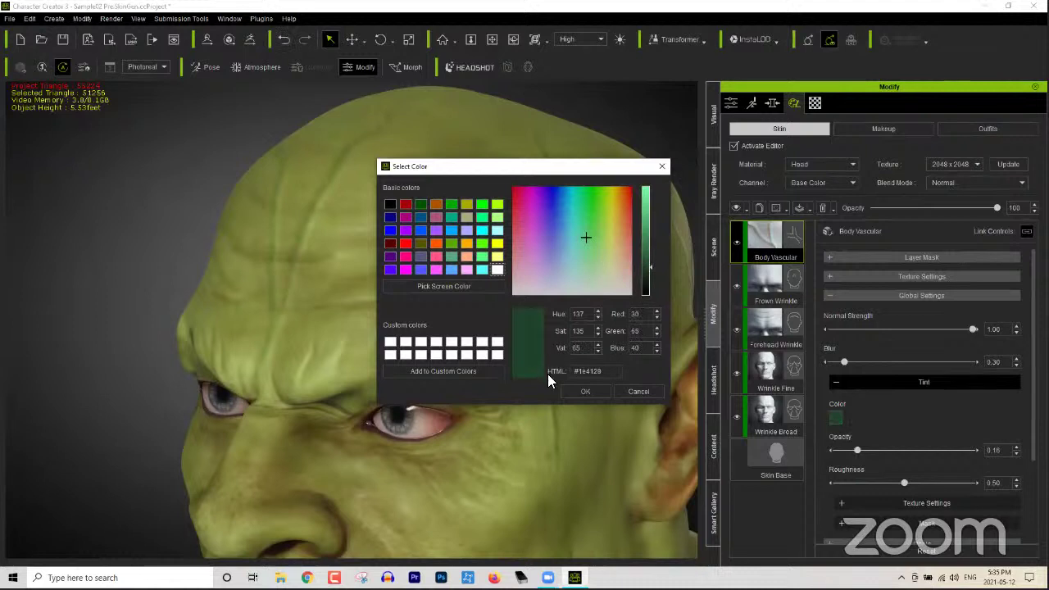
{"action": "left_click", "coordinate": [584, 391]}
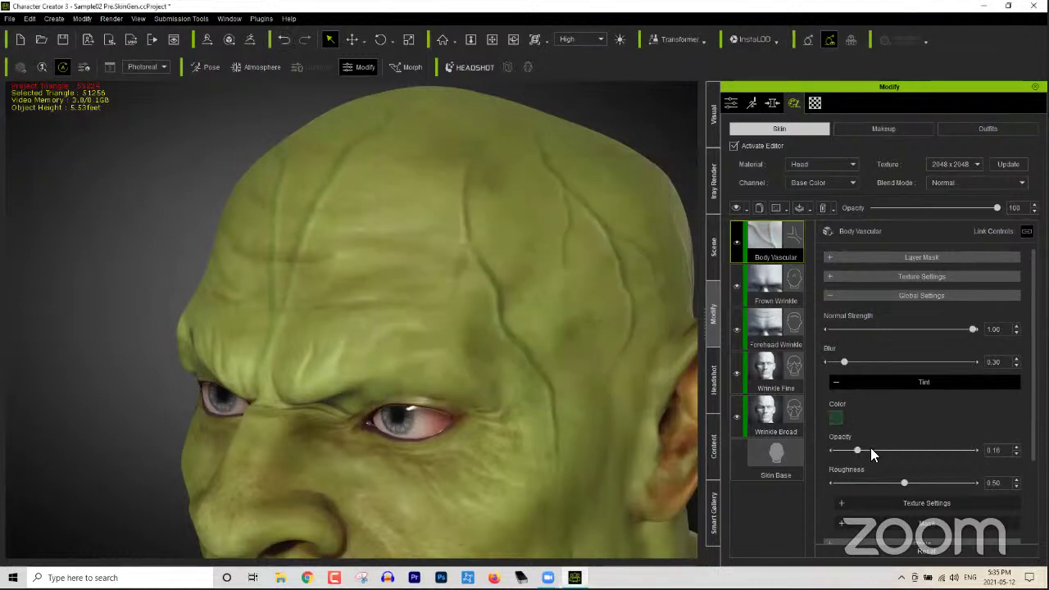
Step: Soften the head veins by setting tint opacity to 0.11 and global normal strength to 0.48
{"action": "left_click_drag", "start_coordinate": [847, 456], "coordinate": [851, 459]}
{"action": "left_click_drag", "start_coordinate": [969, 329], "coordinate": [897, 332]}
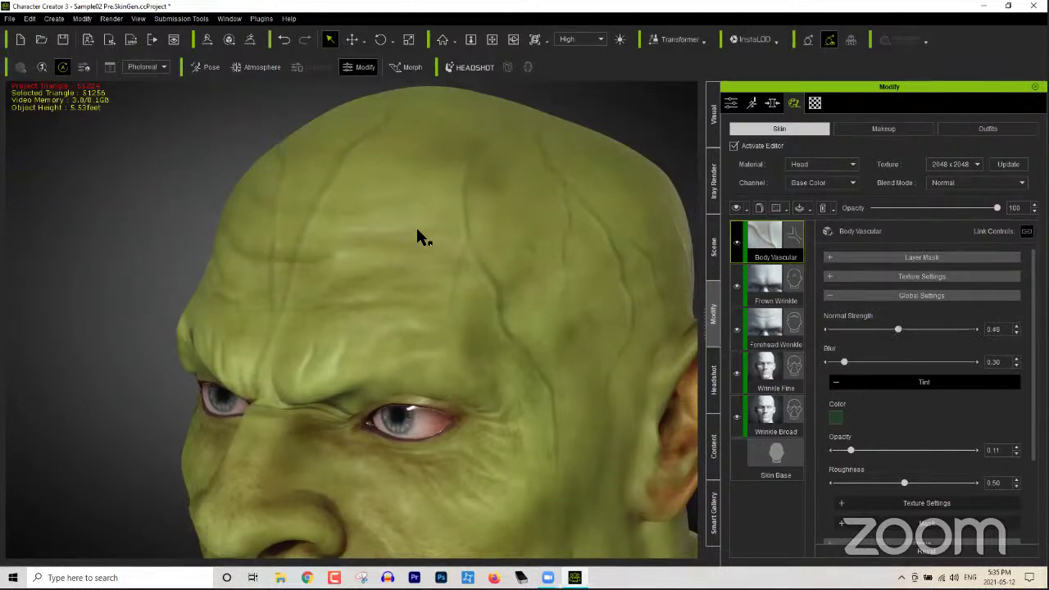
{"action": "left_click", "coordinate": [879, 298]}
Step: Try activating the vascular layer's Basic part and adjusting its material normal strength, leaving the part inactive
{"action": "left_click", "coordinate": [890, 314]}
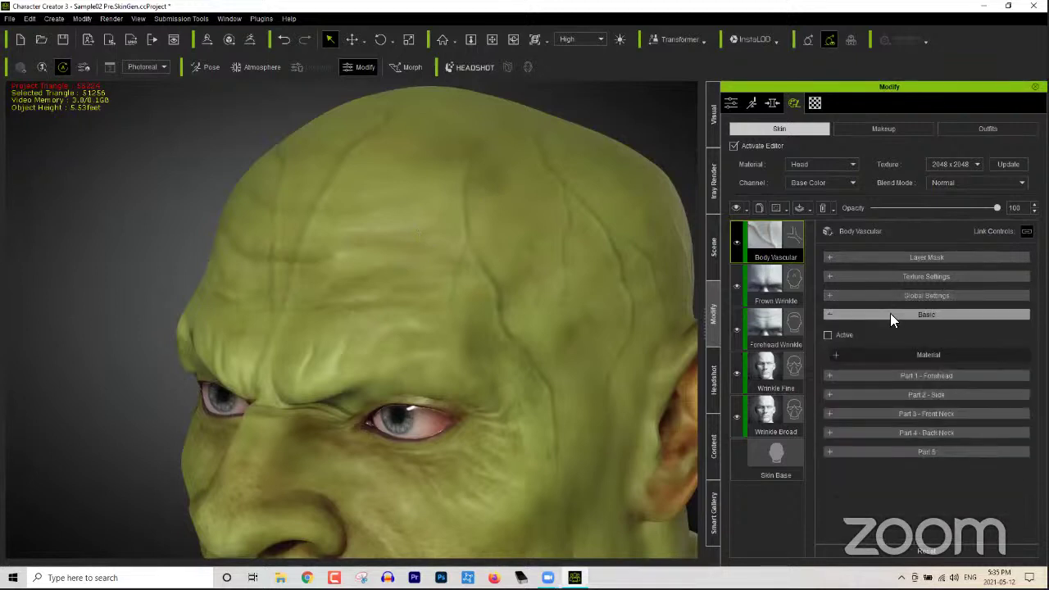
{"action": "left_click", "coordinate": [893, 354]}
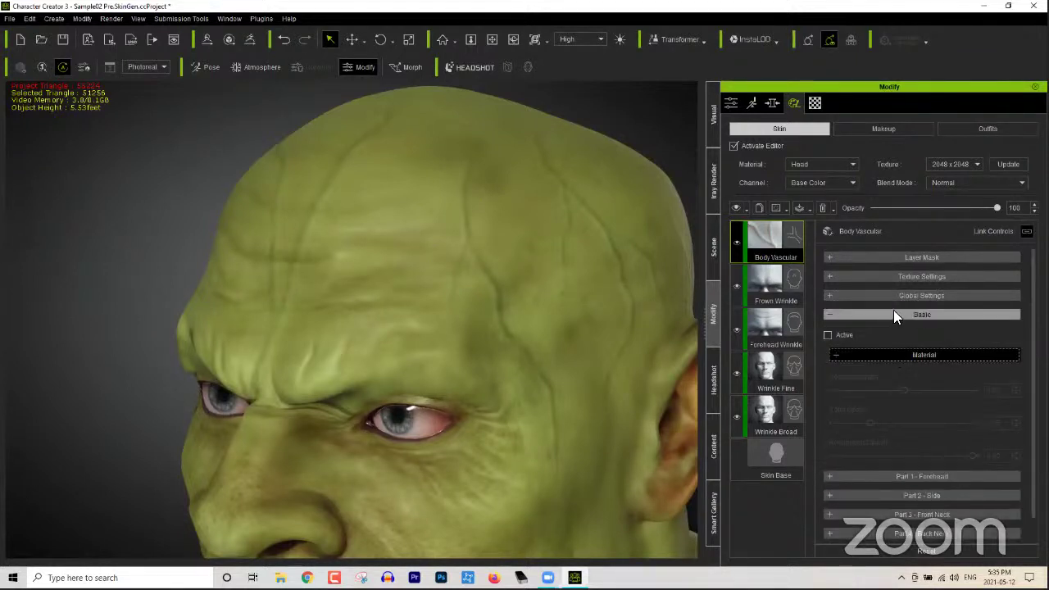
{"action": "left_click", "coordinate": [846, 335]}
{"action": "left_click_drag", "start_coordinate": [905, 391], "coordinate": [882, 392]}
{"action": "left_click_drag", "start_coordinate": [958, 392], "coordinate": [907, 401]}
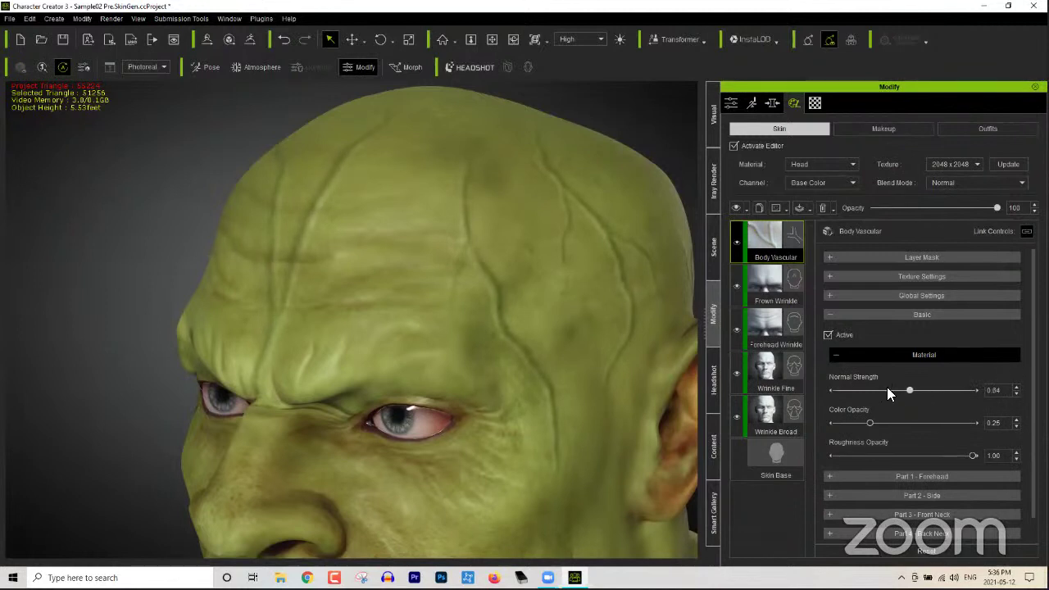
{"action": "left_click", "coordinate": [828, 336]}
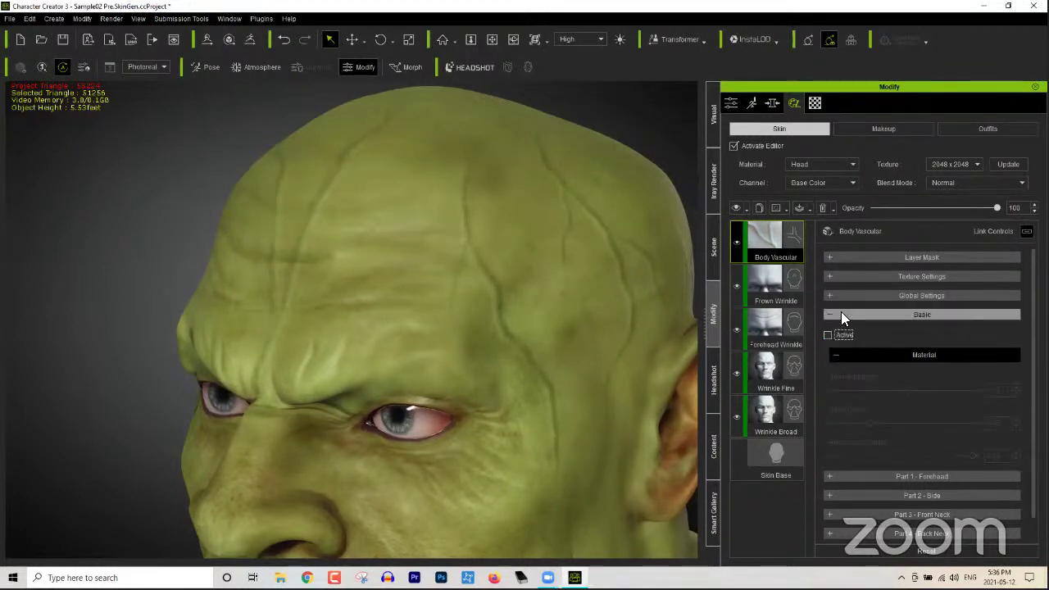
{"action": "left_click", "coordinate": [828, 335]}
{"action": "left_click", "coordinate": [828, 334]}
{"action": "left_click", "coordinate": [839, 315]}
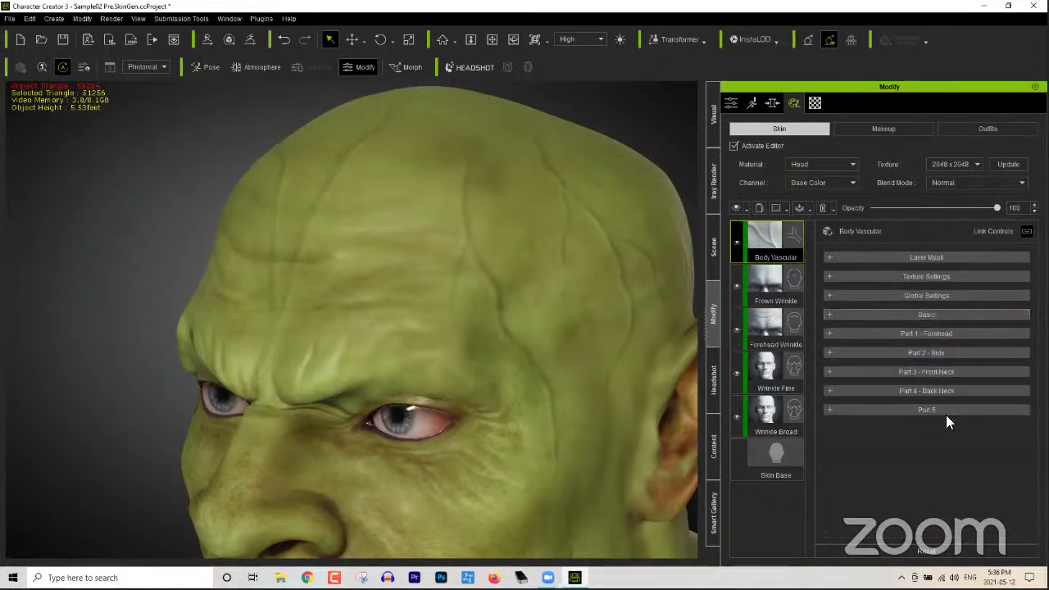
Step: For the Body material, set the Body Vascular layer's global normal strength to 1.00 and tint opacity to 0.07
{"action": "left_click", "coordinate": [788, 167]}
{"action": "left_click", "coordinate": [806, 180]}
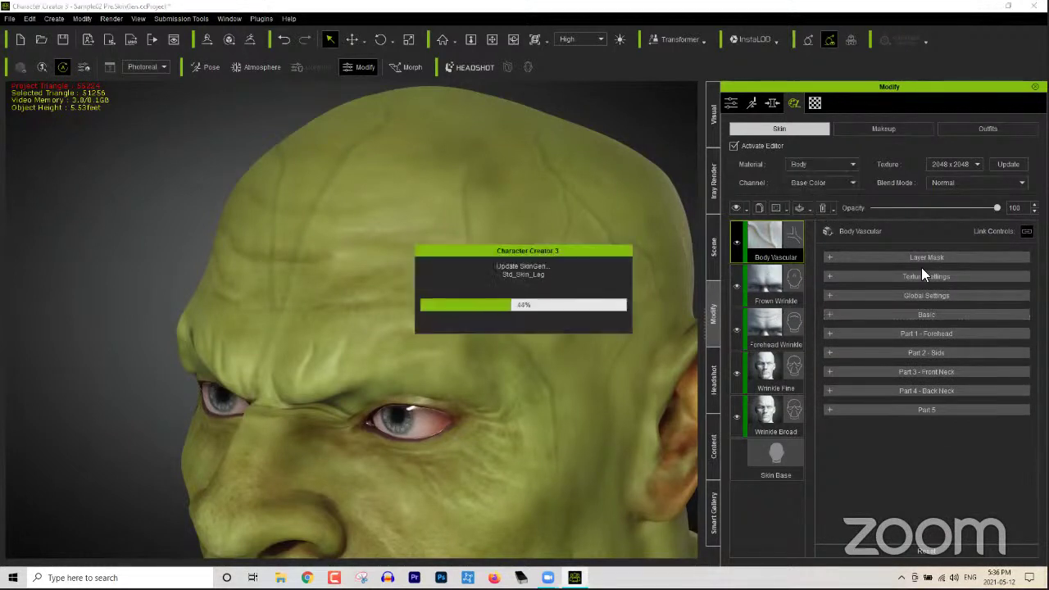
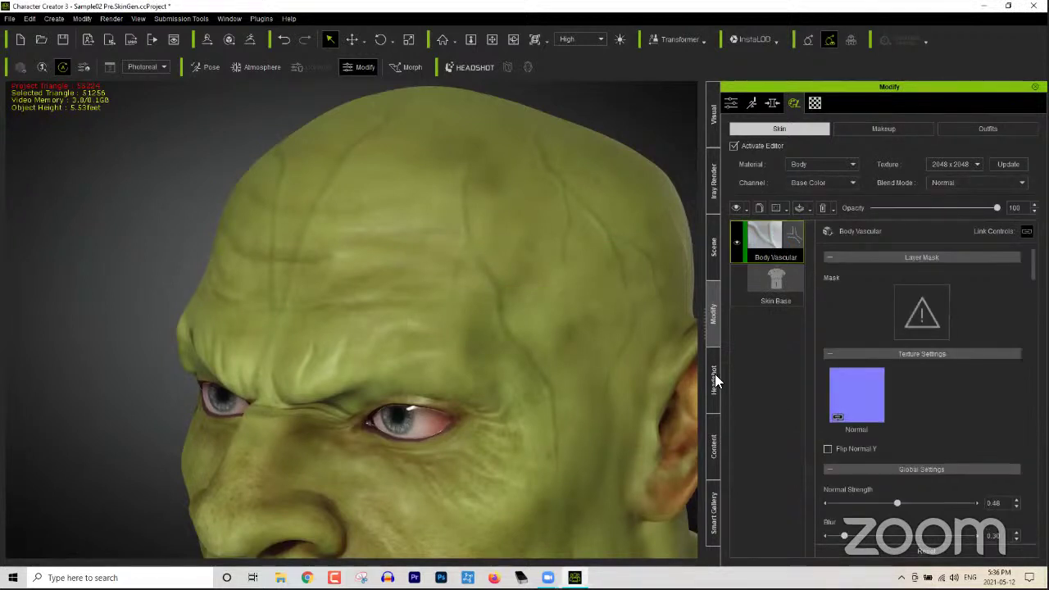
{"action": "middle_click_drag", "start_coordinate": [555, 443], "coordinate": [590, 237]}
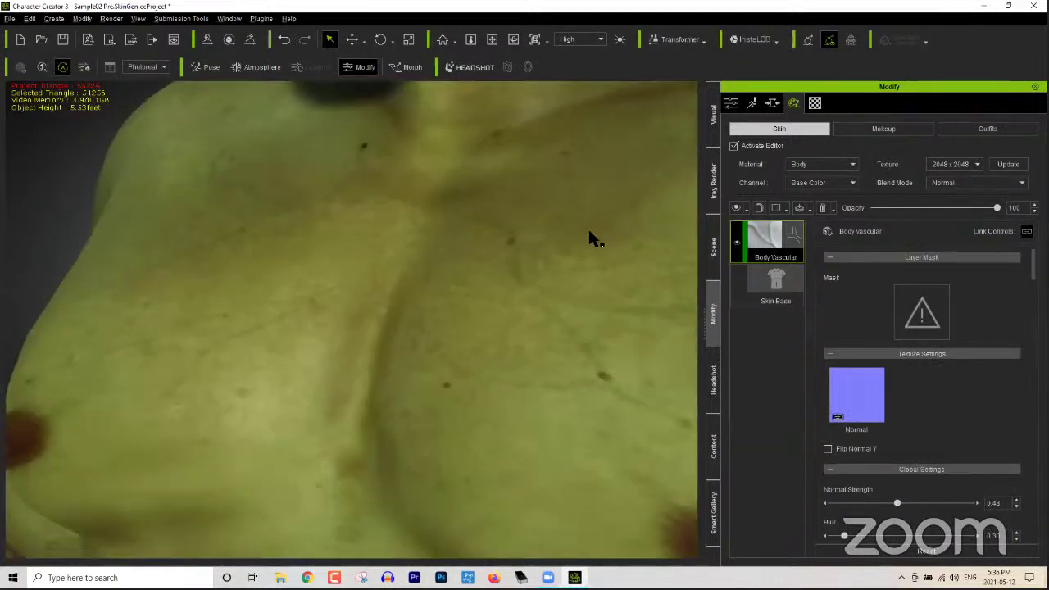
{"action": "left_click", "coordinate": [877, 252]}
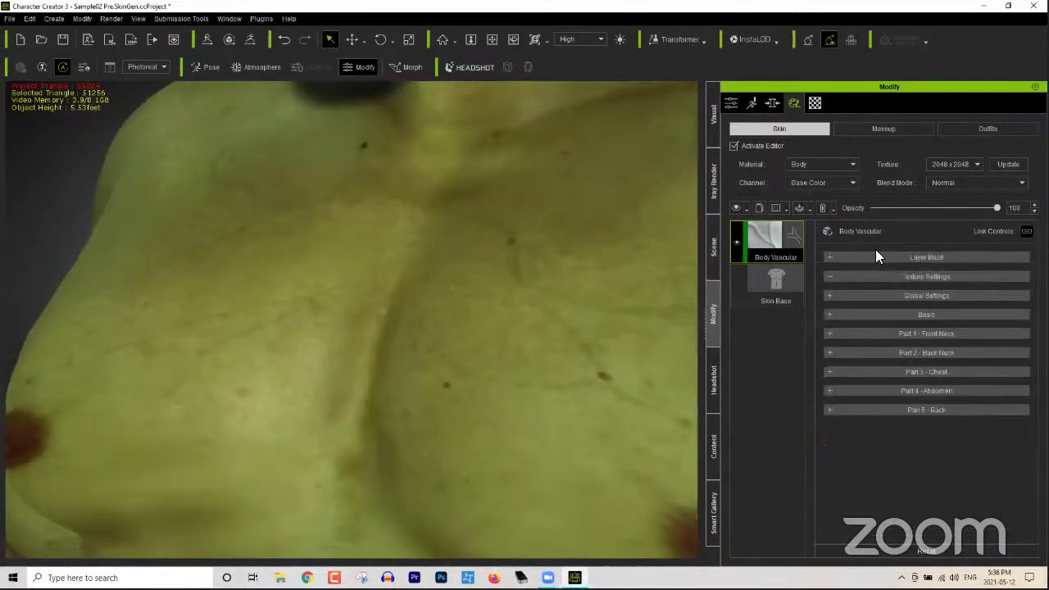
{"action": "left_click", "coordinate": [909, 296]}
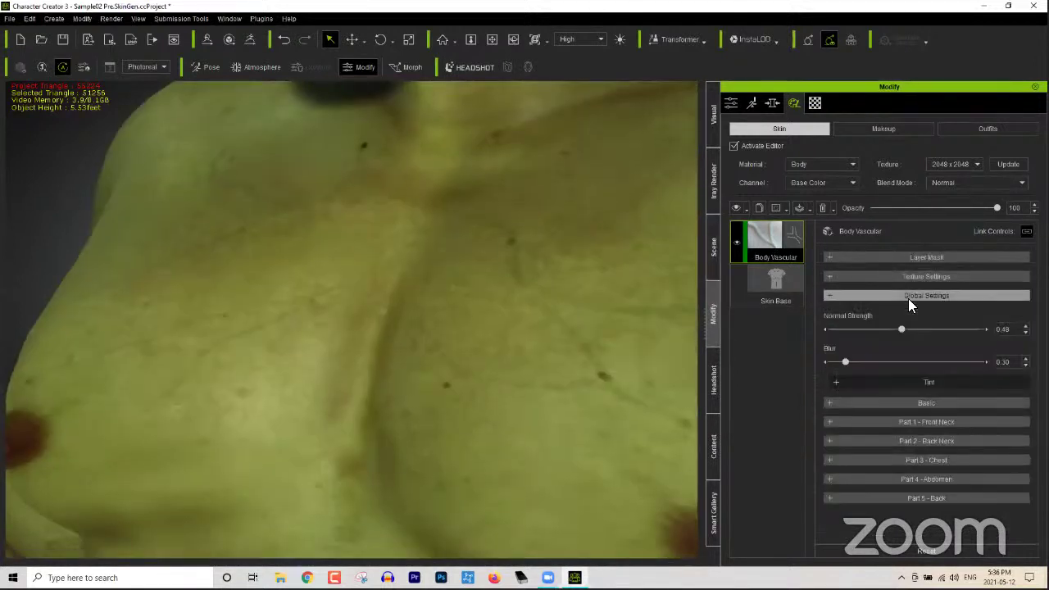
{"action": "left_click_drag", "start_coordinate": [901, 329], "coordinate": [907, 330]}
{"action": "scroll", "coordinate": [1017, 342], "scroll_direction": "up", "scroll_amount": 3}
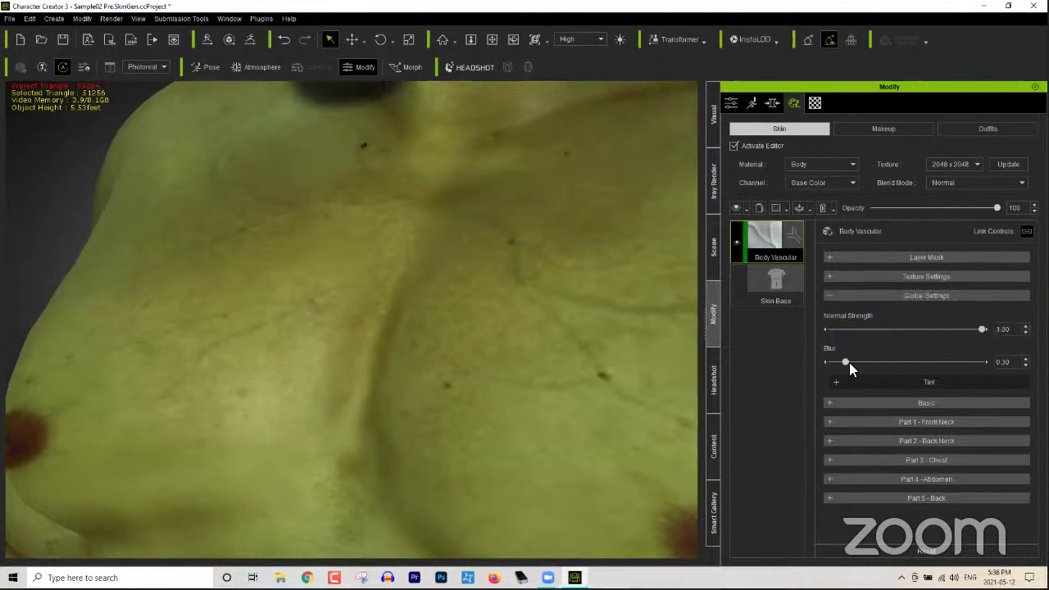
{"action": "left_click", "coordinate": [852, 378]}
{"action": "mouse_move", "coordinate": [853, 450]}
{"action": "left_mouse_down"}
{"action": "mouse_move", "coordinate": [974, 447]}
{"action": "mouse_move", "coordinate": [842, 460]}
{"action": "left_mouse_up"}
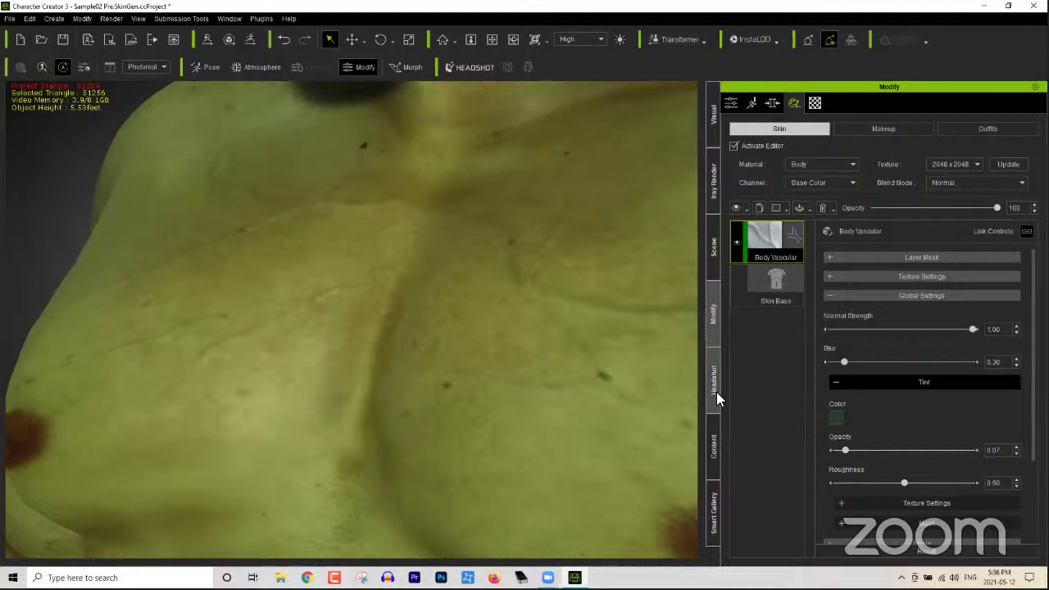
Step: Add the Noise Pattern 3Rough template from Normal Effects as a new body skin layer and select that layer
{"action": "left_click", "coordinate": [714, 438]}
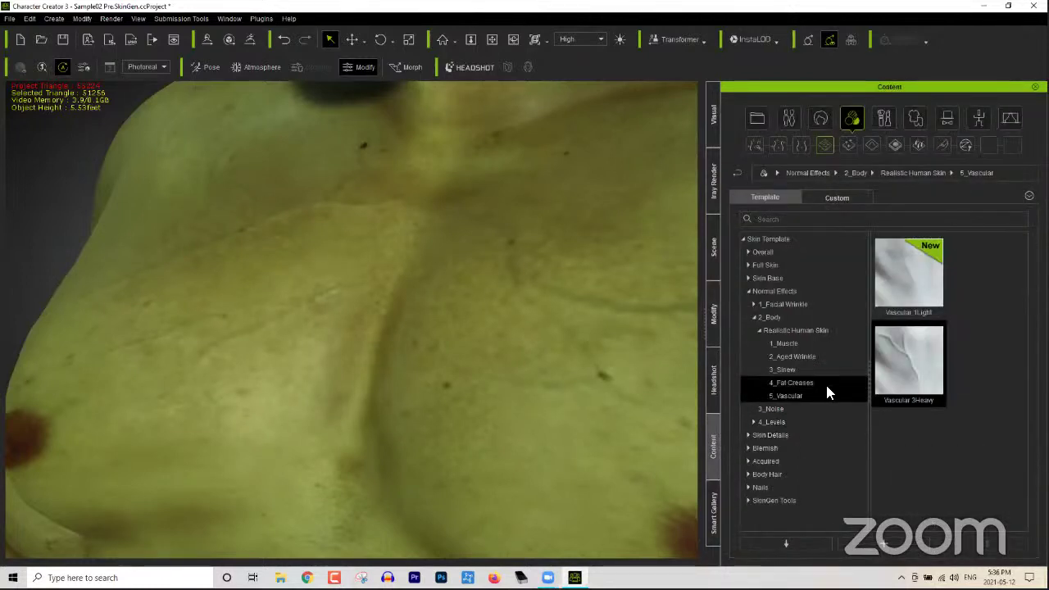
{"action": "left_click", "coordinate": [774, 409]}
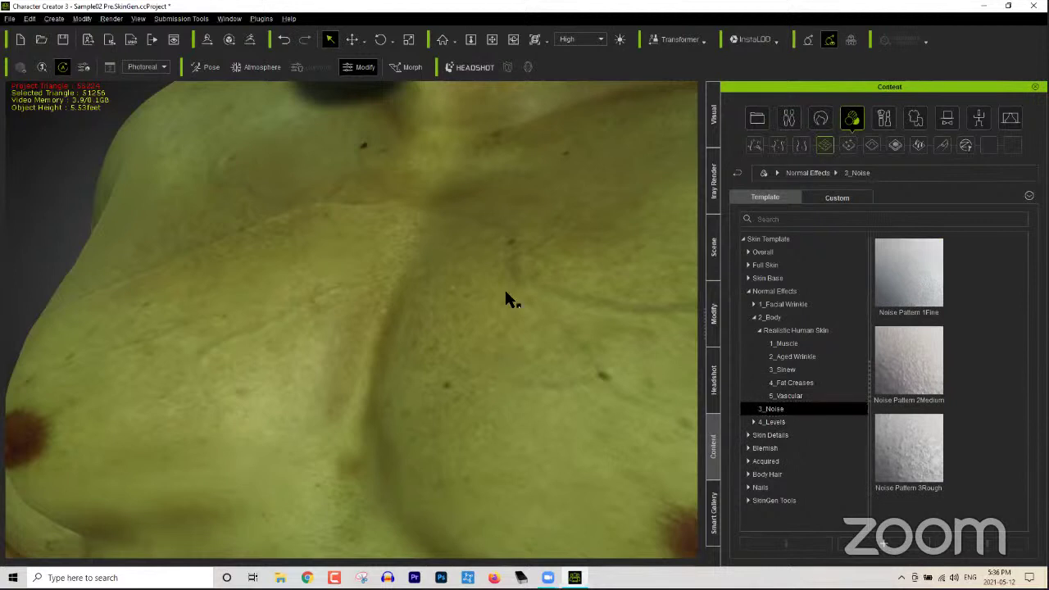
{"action": "scroll", "coordinate": [509, 298], "scroll_direction": "down", "scroll_amount": 3}
{"action": "middle_click_drag", "start_coordinate": [563, 370], "coordinate": [504, 337]}
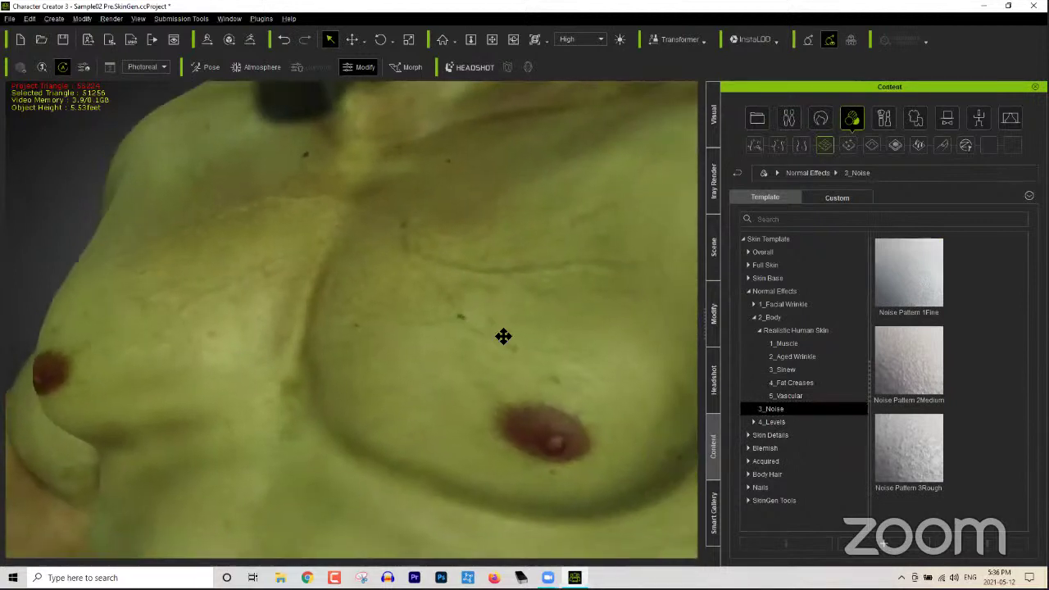
{"action": "double_click", "coordinate": [920, 447]}
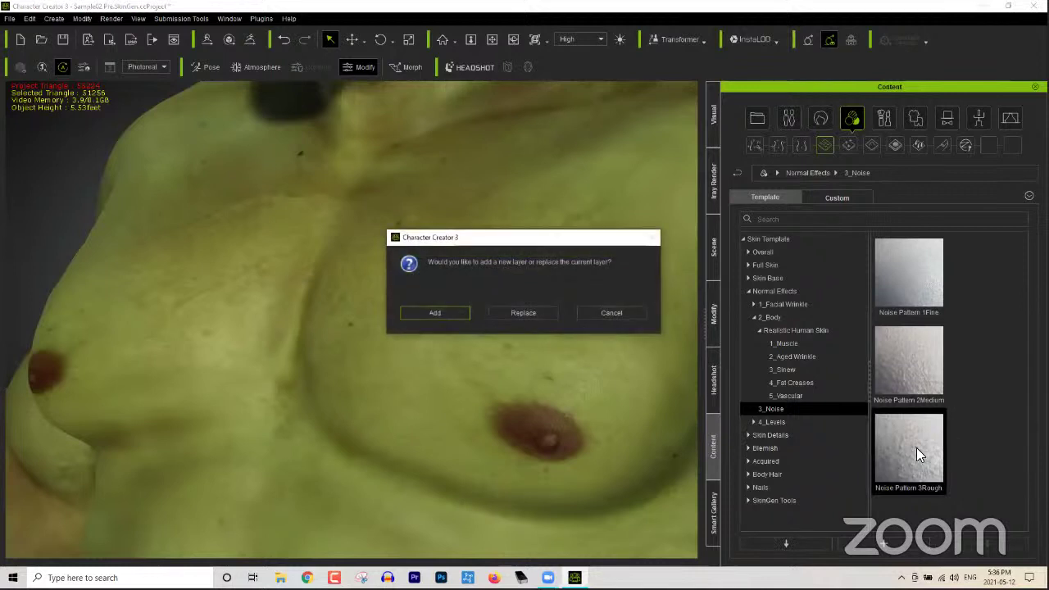
{"action": "left_click", "coordinate": [448, 311]}
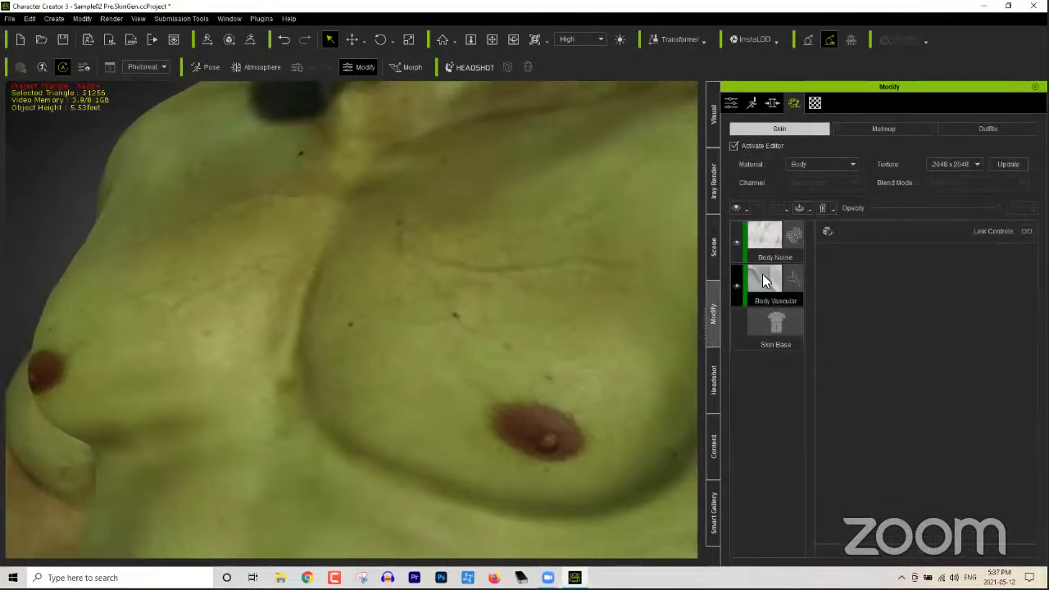
{"action": "left_click", "coordinate": [771, 245]}
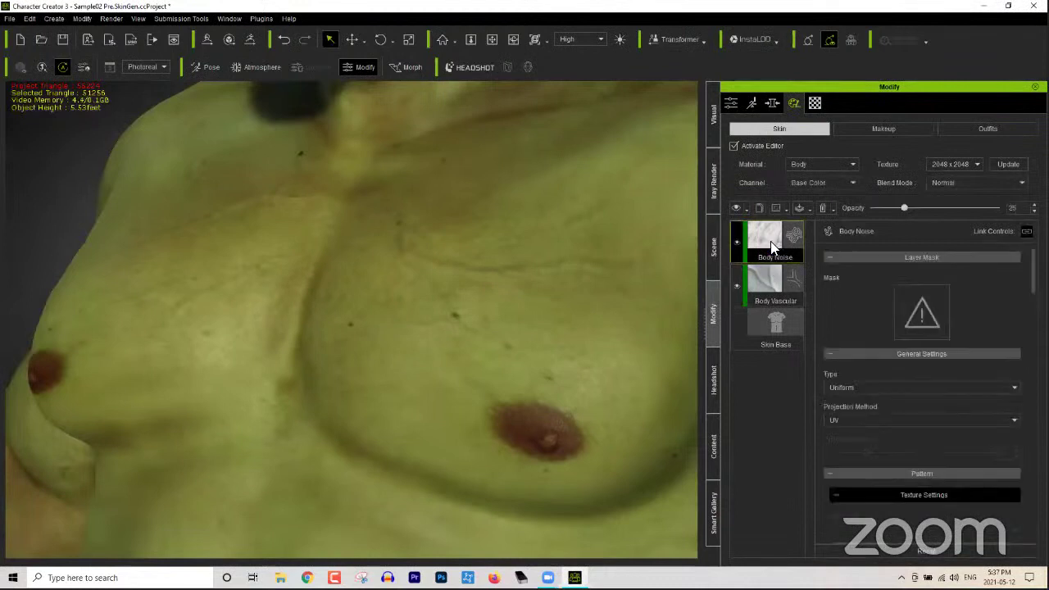
Step: Set the Body Noise layer's opacity to 66
{"action": "left_click_drag", "start_coordinate": [901, 207], "coordinate": [1015, 207]}
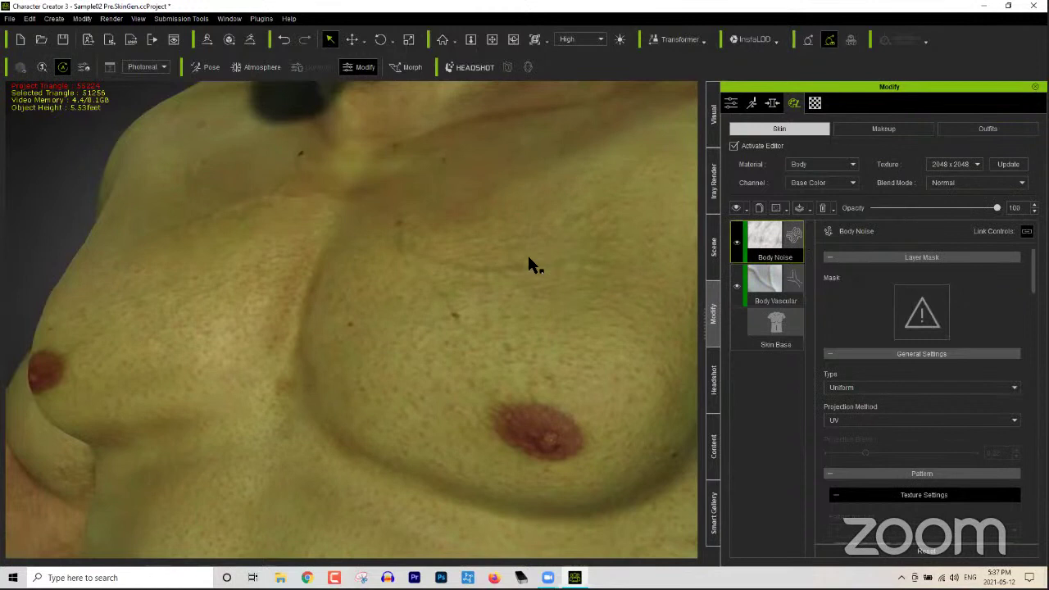
{"action": "right_click_drag", "start_coordinate": [531, 253], "coordinate": [537, 274]}
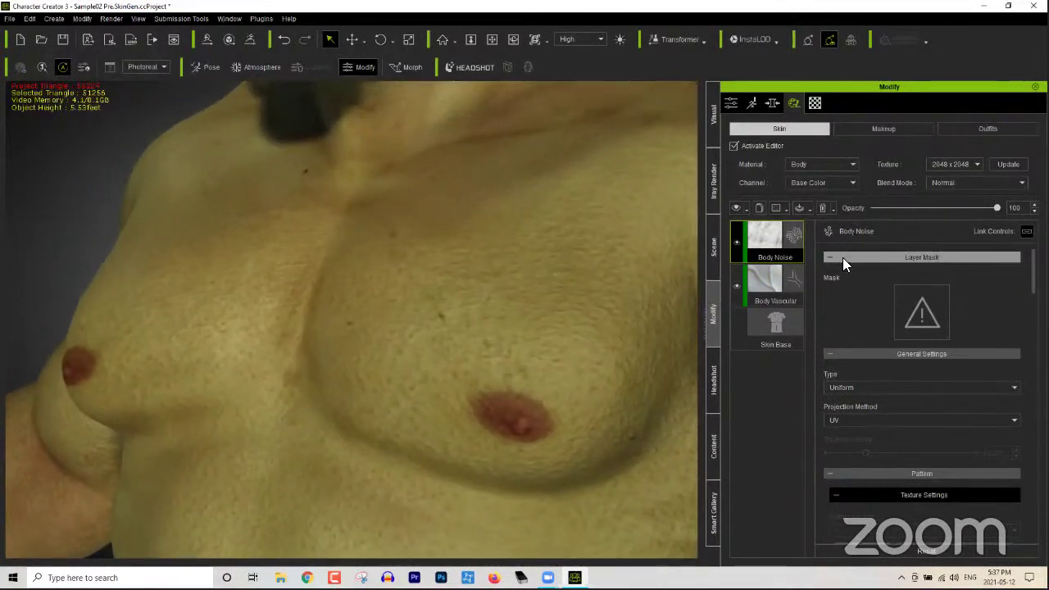
{"action": "left_click_drag", "start_coordinate": [992, 211], "coordinate": [925, 215]}
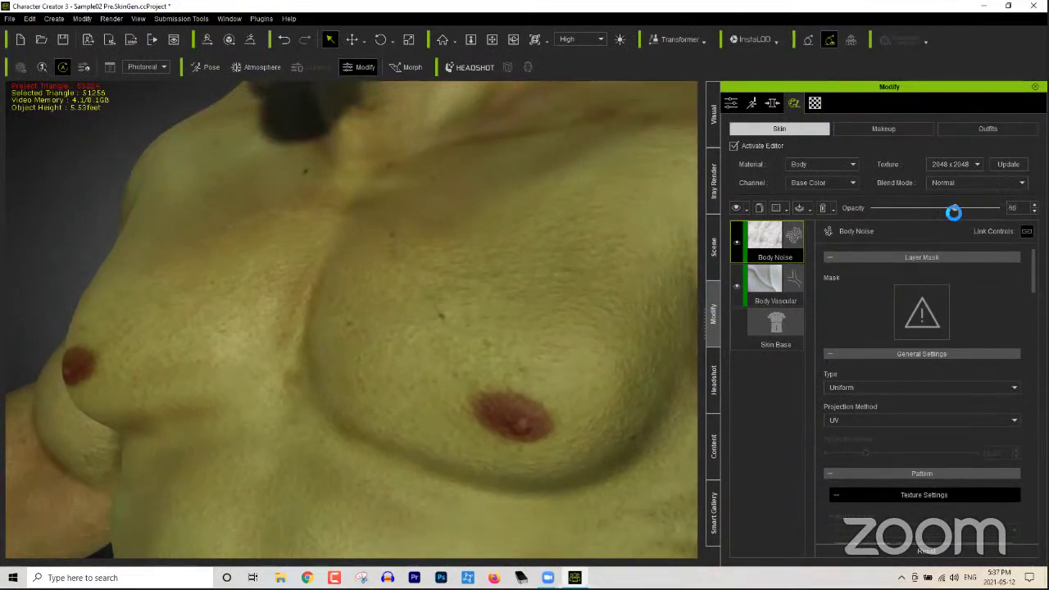
Step: Frame the orc's head in the viewport and set the skin editor's material to Head
{"action": "middle_click_drag", "start_coordinate": [534, 237], "coordinate": [546, 208]}
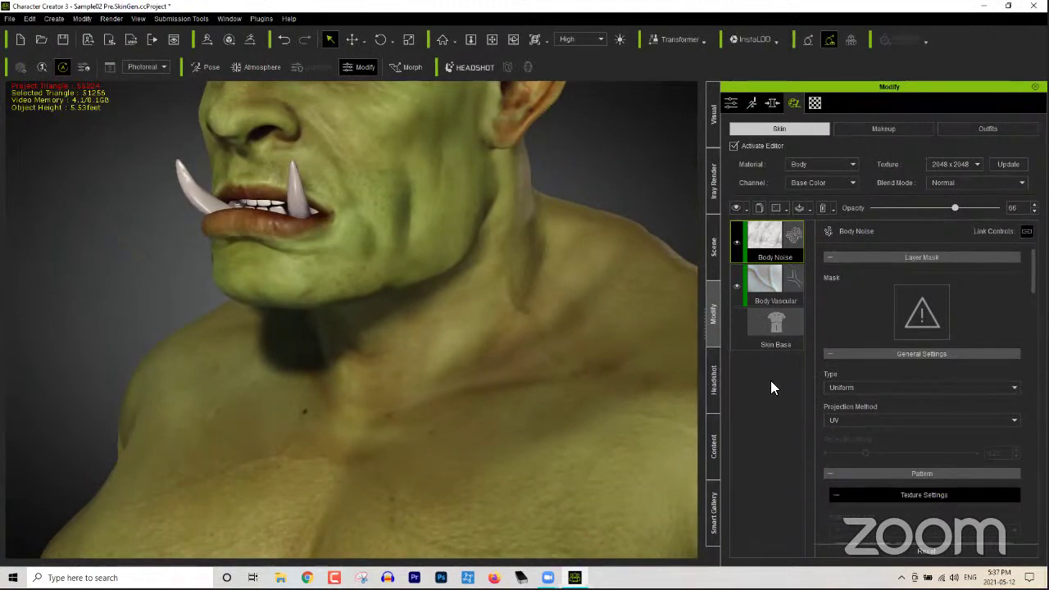
{"action": "scroll", "coordinate": [492, 257], "scroll_direction": "down", "scroll_amount": 3}
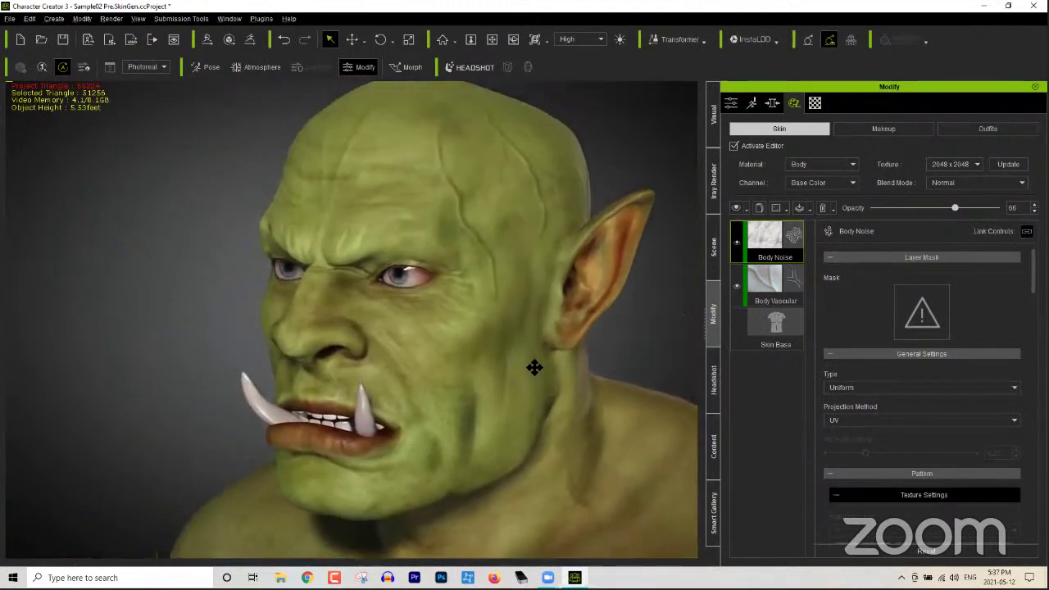
{"action": "scroll", "coordinate": [532, 366], "scroll_direction": "up", "scroll_amount": 2}
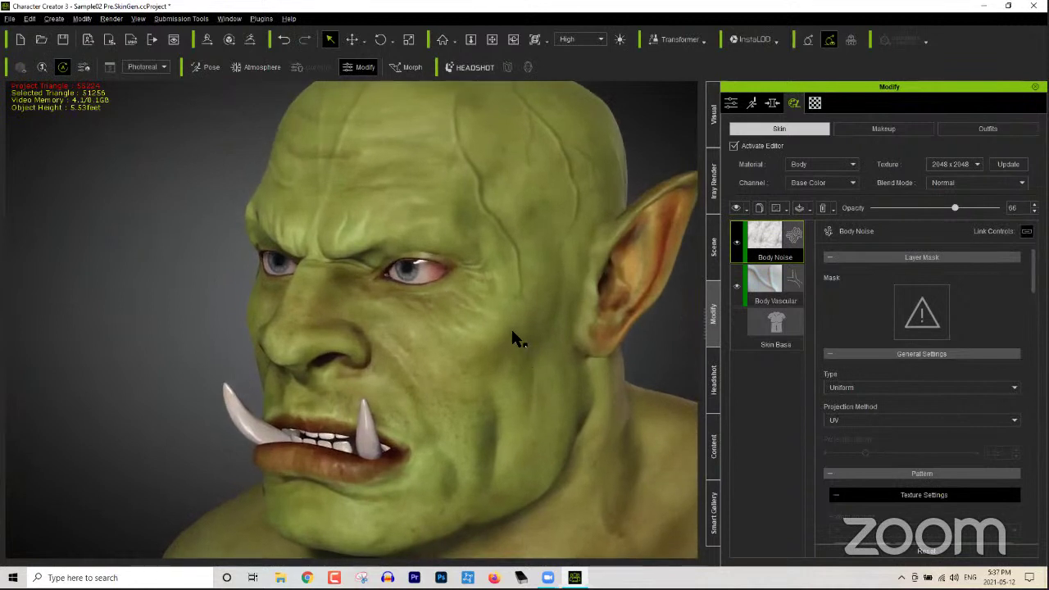
{"action": "right_click_drag", "start_coordinate": [511, 326], "coordinate": [581, 320]}
{"action": "left_click", "coordinate": [826, 164]}
{"action": "left_click", "coordinate": [827, 172]}
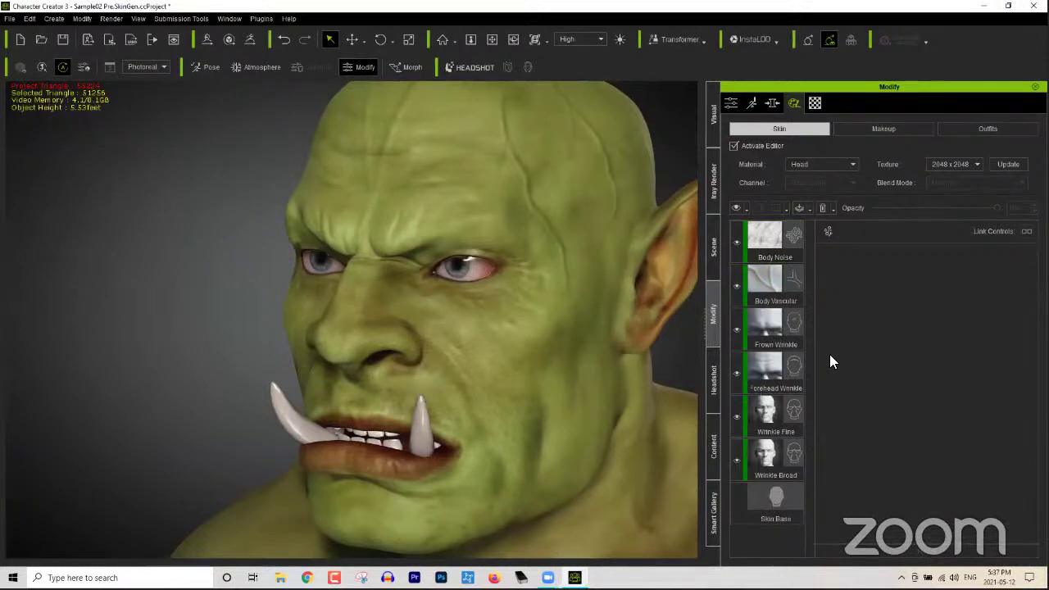
Step: Add the 1Secondary Normal M face template from the Normal Effects levels as a new head skin layer with opacity 100
{"action": "left_click", "coordinate": [716, 433]}
{"action": "left_click", "coordinate": [757, 329]}
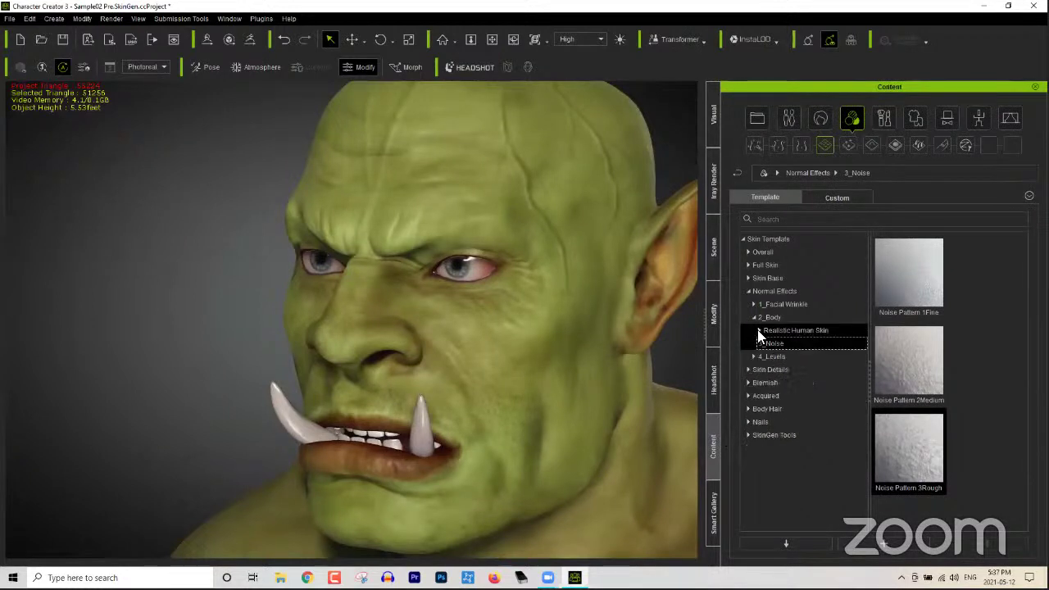
{"action": "left_click", "coordinate": [754, 357]}
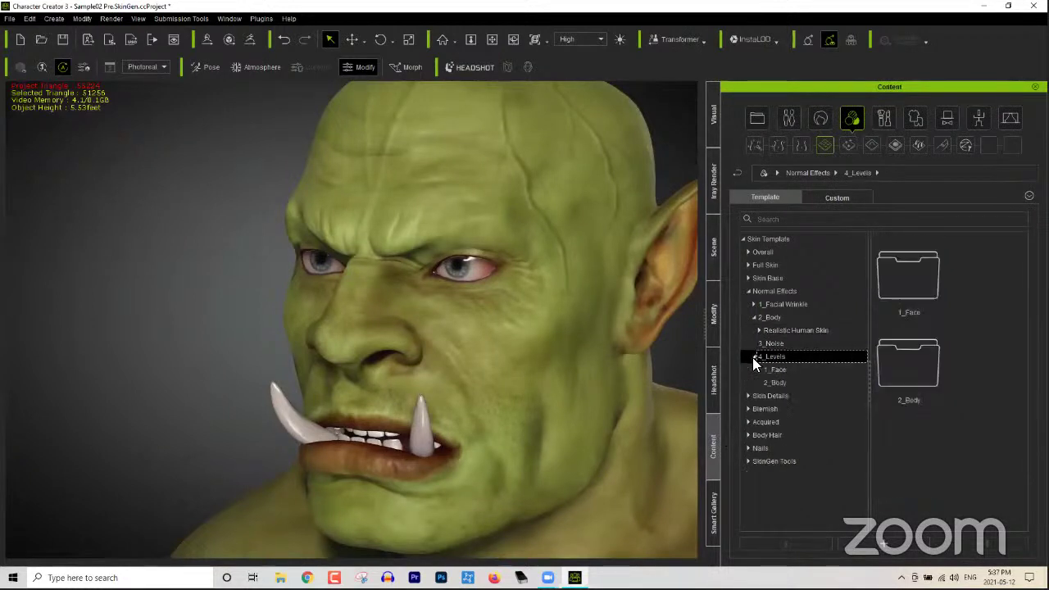
{"action": "left_click", "coordinate": [775, 370]}
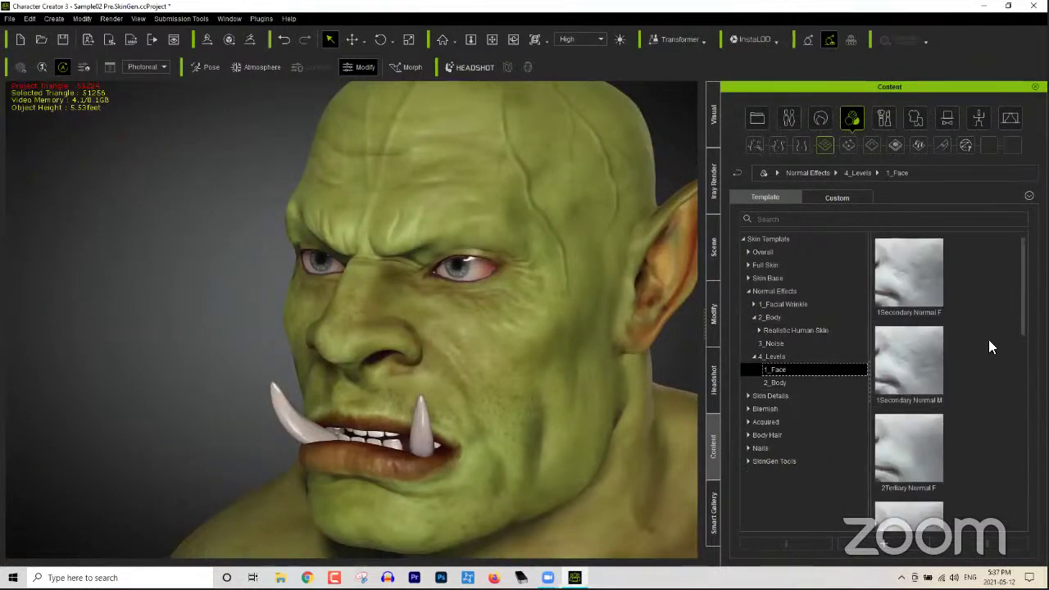
{"action": "mouse_move", "coordinate": [1022, 297]}
{"action": "left_mouse_down"}
{"action": "mouse_move", "coordinate": [1021, 490]}
{"action": "mouse_move", "coordinate": [1023, 288]}
{"action": "left_mouse_up"}
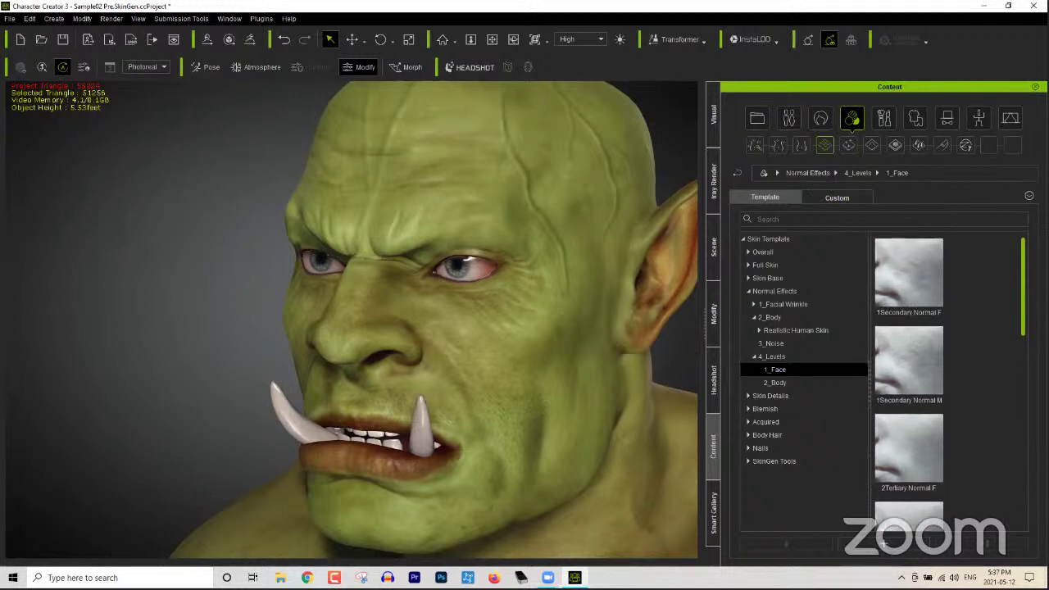
{"action": "double_click", "coordinate": [929, 348]}
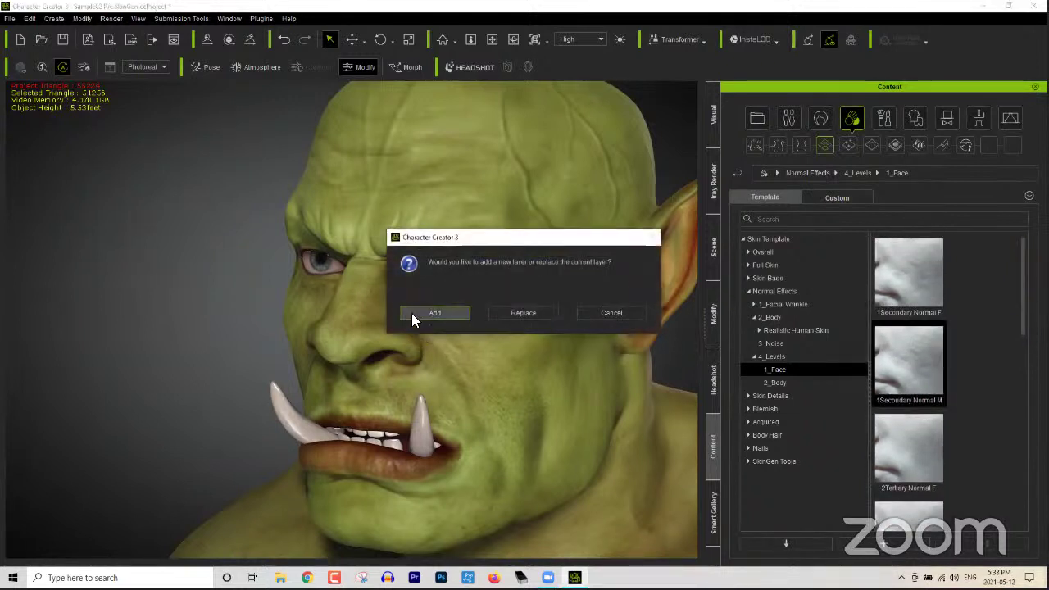
{"action": "left_click", "coordinate": [414, 315]}
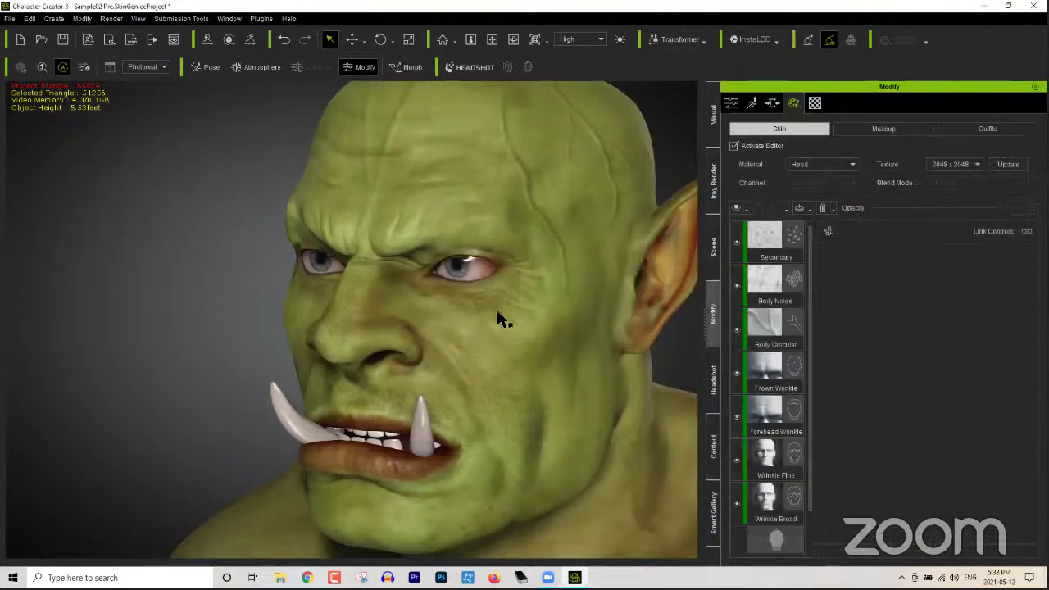
{"action": "left_click", "coordinate": [770, 248]}
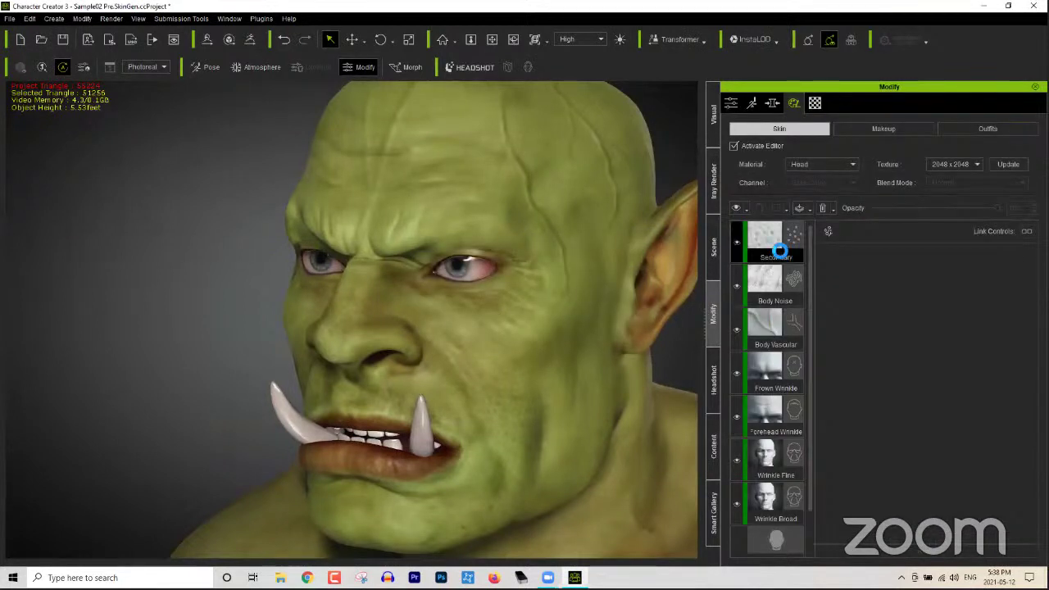
{"action": "left_click_drag", "start_coordinate": [907, 208], "coordinate": [998, 208]}
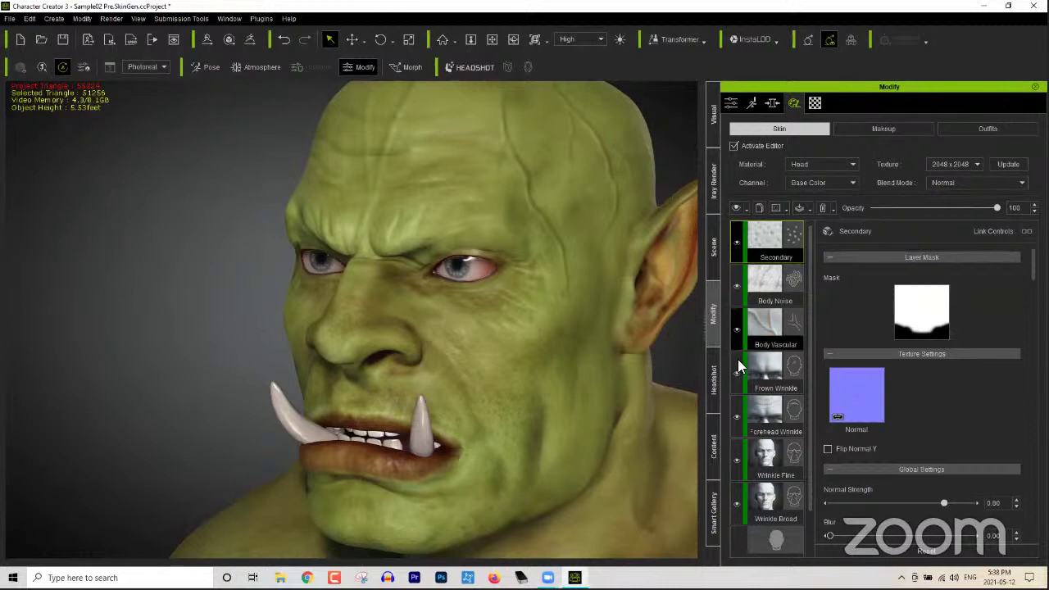
Step: Add the Uneven 2 Colors template from the Realistic Human Skin coloration details as a new head skin layer
{"action": "left_click", "coordinate": [710, 448]}
{"action": "left_click", "coordinate": [826, 384]}
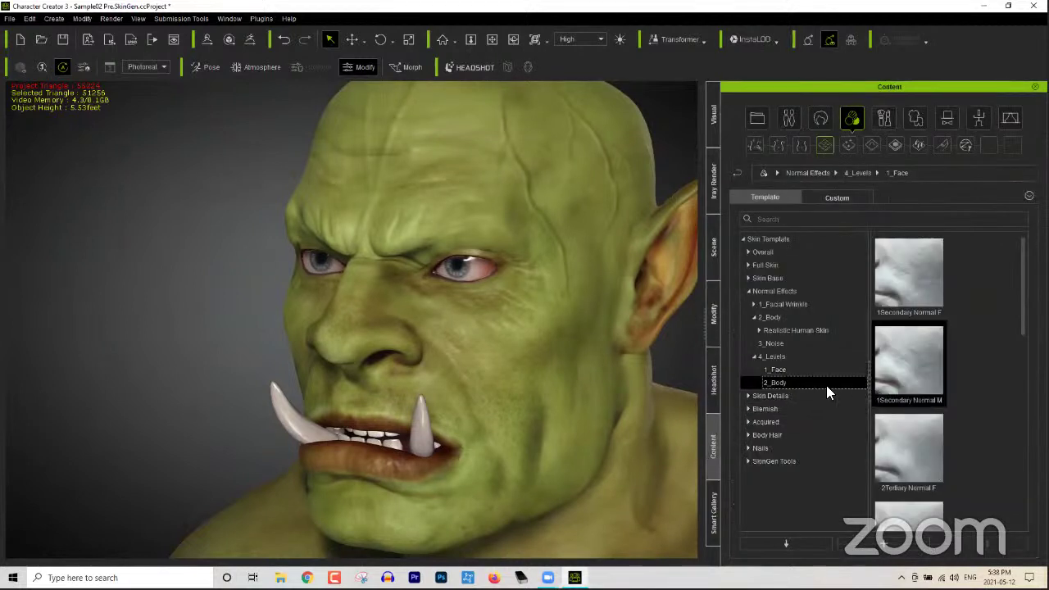
{"action": "left_click", "coordinate": [755, 356]}
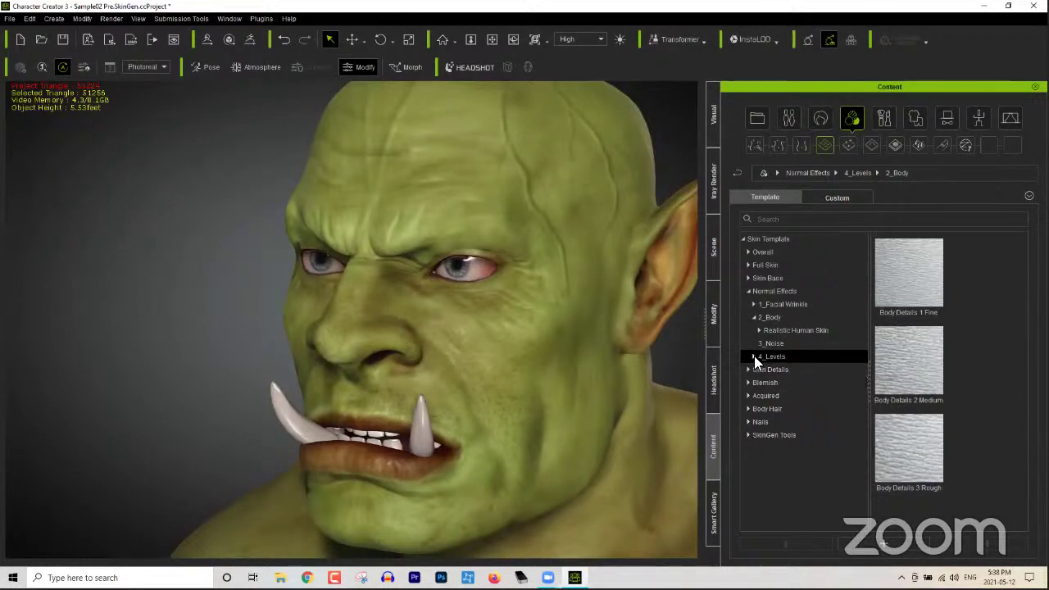
{"action": "left_click", "coordinate": [746, 366]}
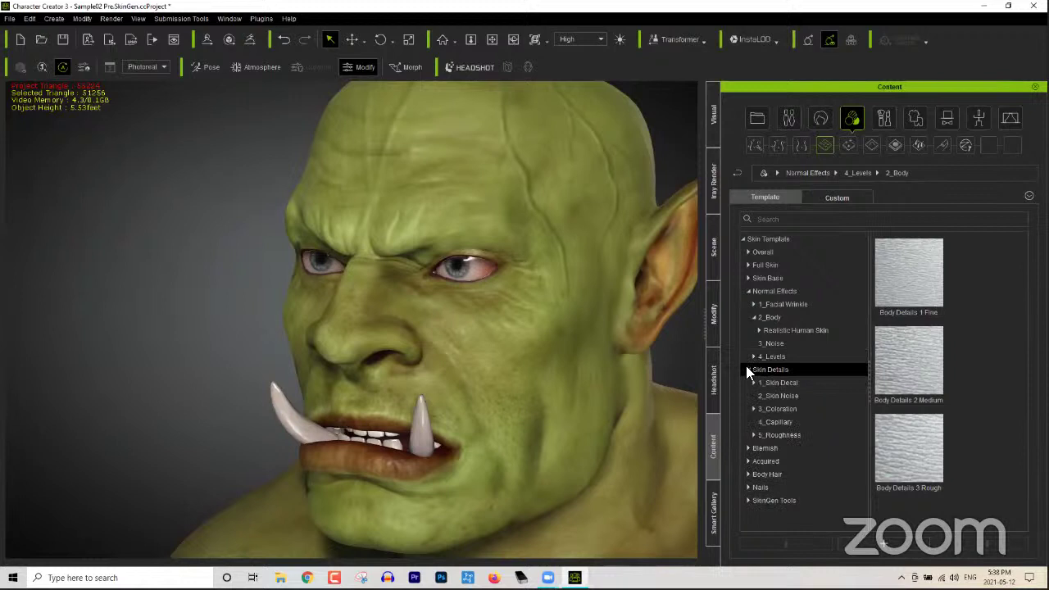
{"action": "left_click", "coordinate": [772, 409]}
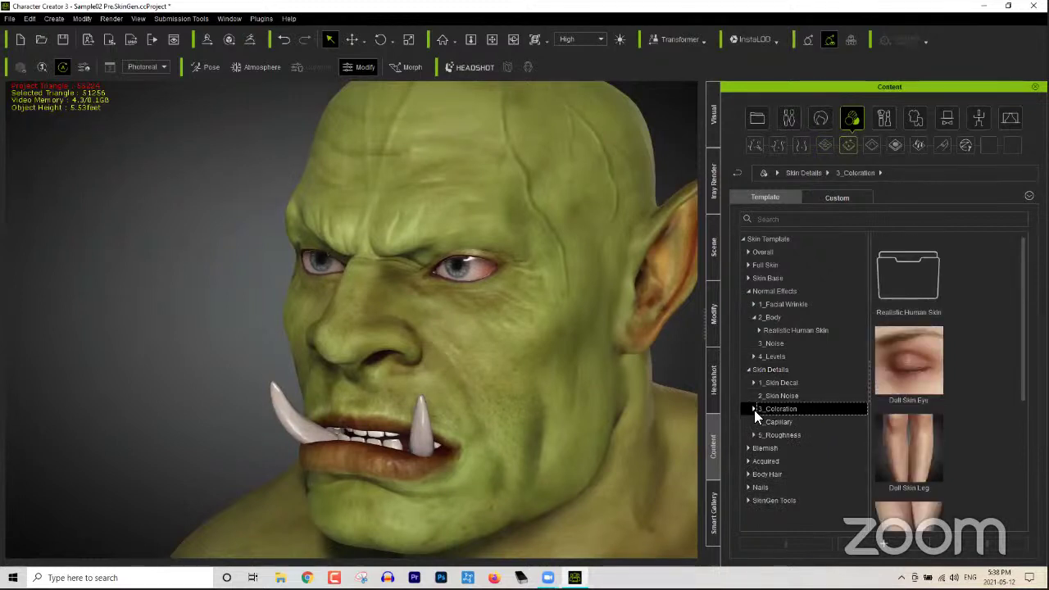
{"action": "left_click", "coordinate": [751, 409]}
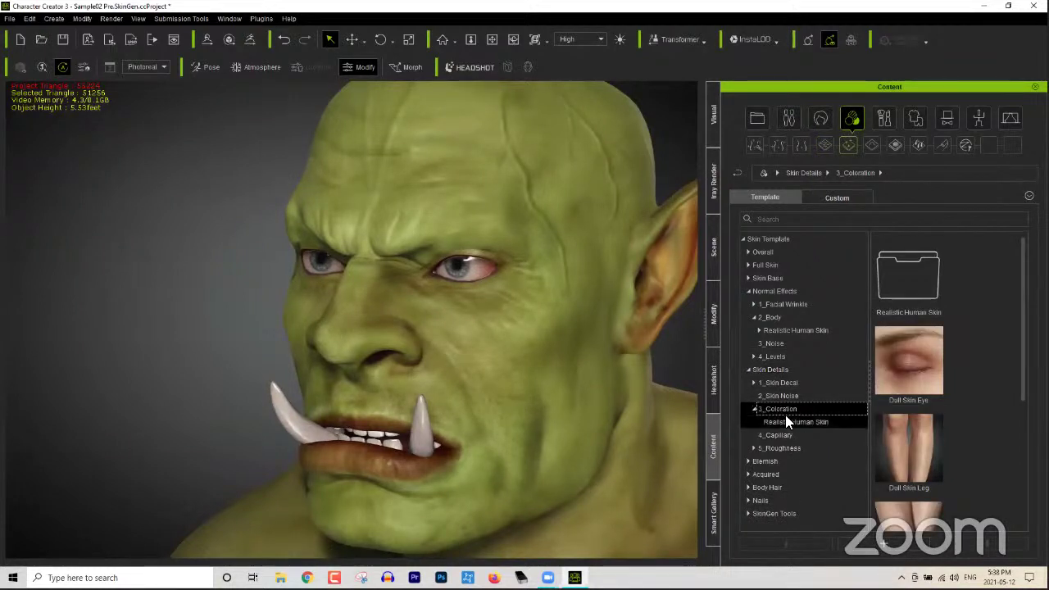
{"action": "left_click", "coordinate": [786, 420]}
{"action": "left_click_drag", "start_coordinate": [1023, 301], "coordinate": [1015, 447]}
{"action": "scroll", "coordinate": [1016, 480], "scroll_direction": "down", "scroll_amount": 1}
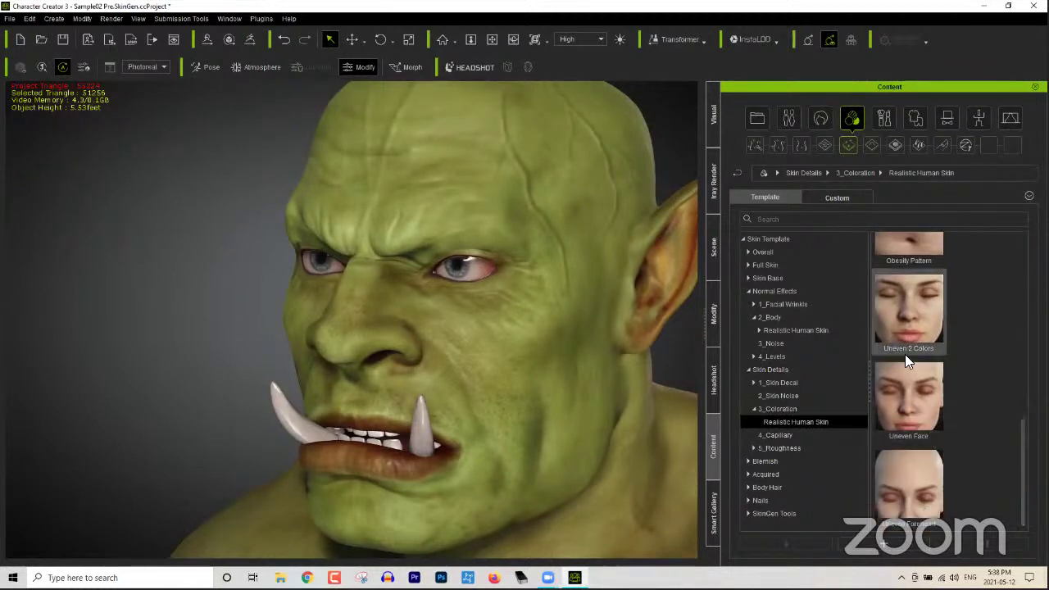
{"action": "mouse_move", "coordinate": [906, 356]}
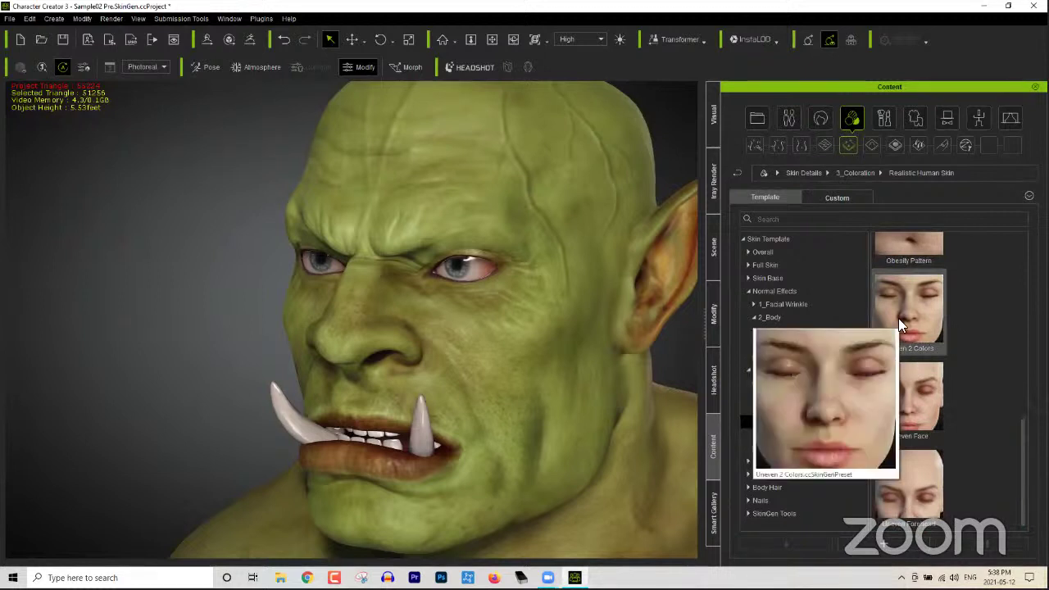
{"action": "double_click", "coordinate": [909, 319]}
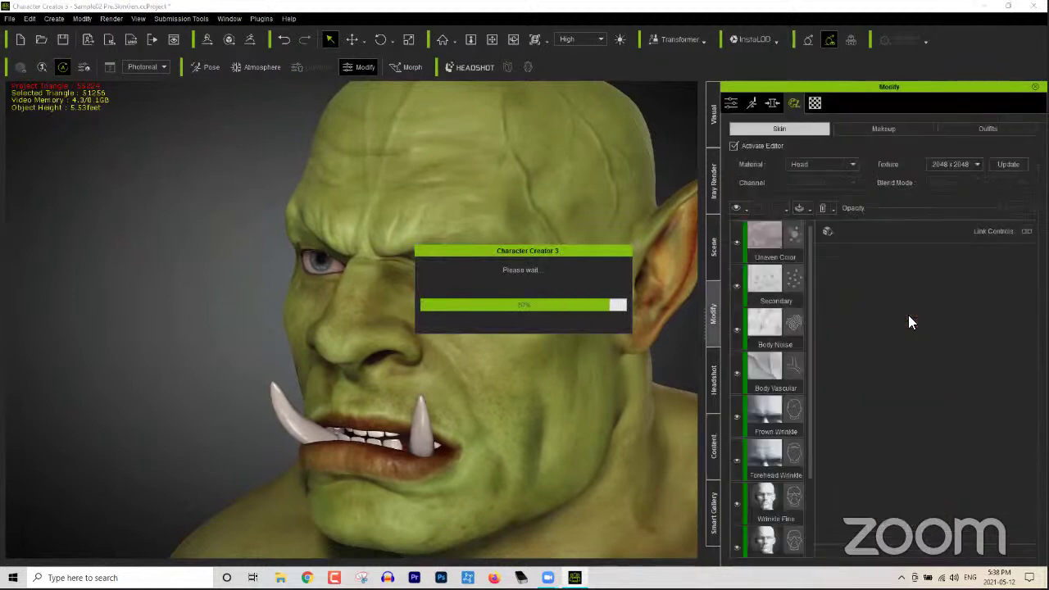
Step: Raise the Uneven Color layer's opacity to 100 and view the head from farther away
{"action": "left_click", "coordinate": [790, 263]}
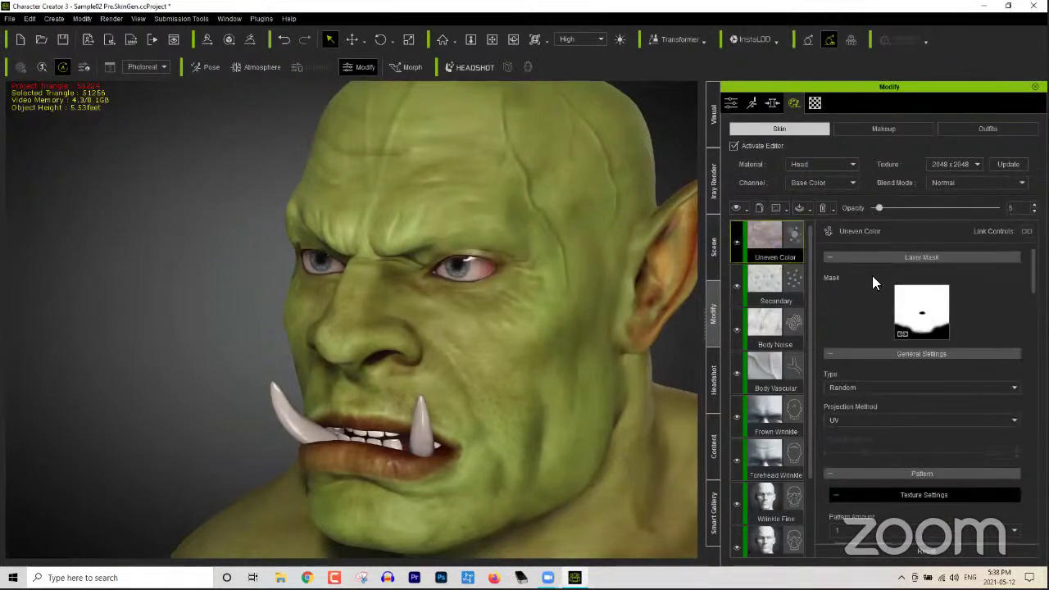
{"action": "left_click_drag", "start_coordinate": [881, 209], "coordinate": [1021, 208]}
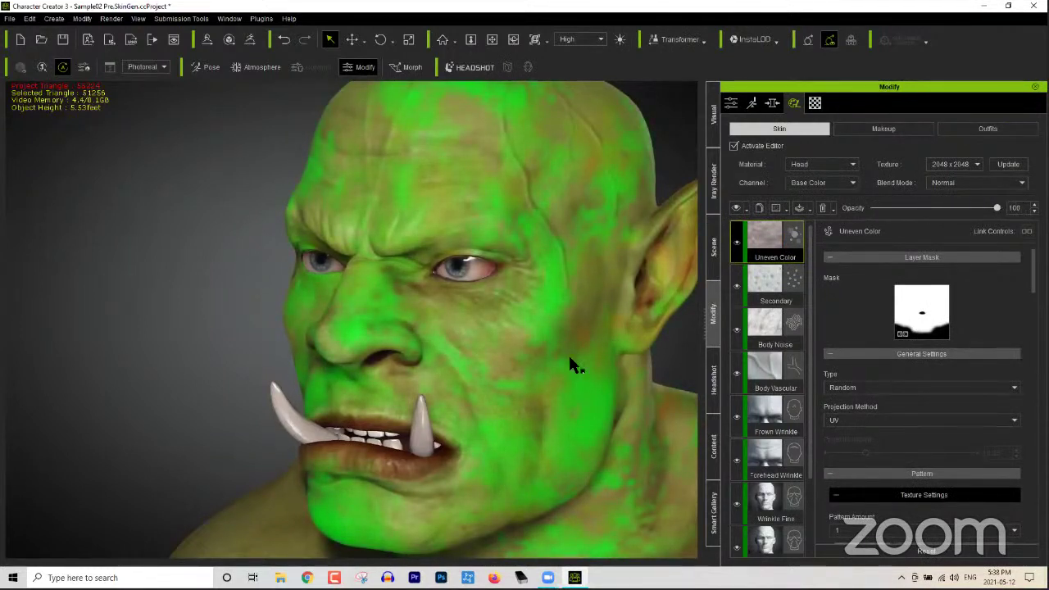
{"action": "left_click_drag", "start_coordinate": [585, 354], "coordinate": [549, 356]}
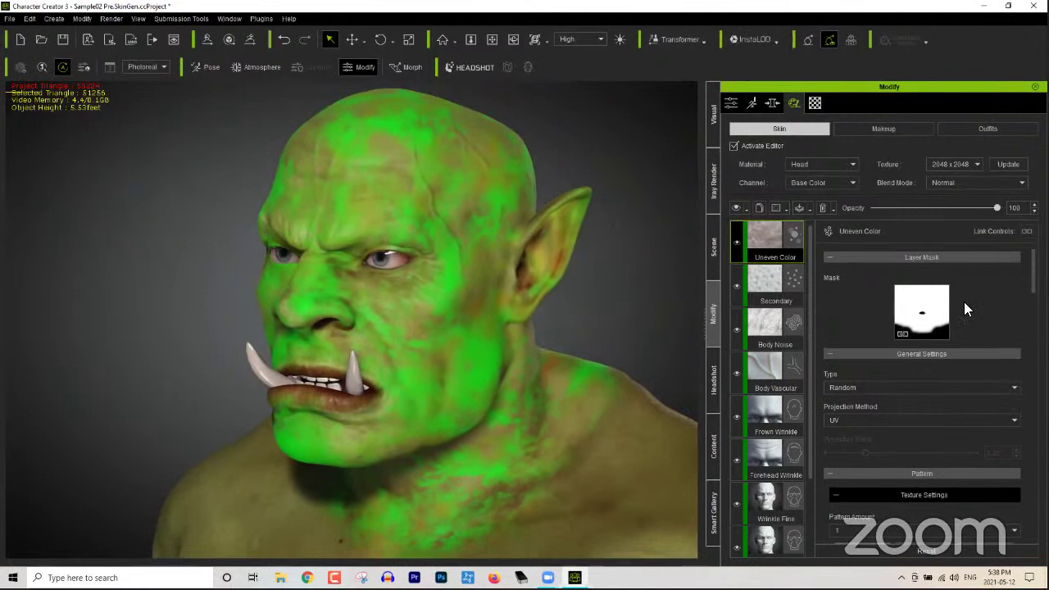
Step: Examine the Uneven Color layer's mask, general and pattern texture settings
{"action": "left_click", "coordinate": [938, 259]}
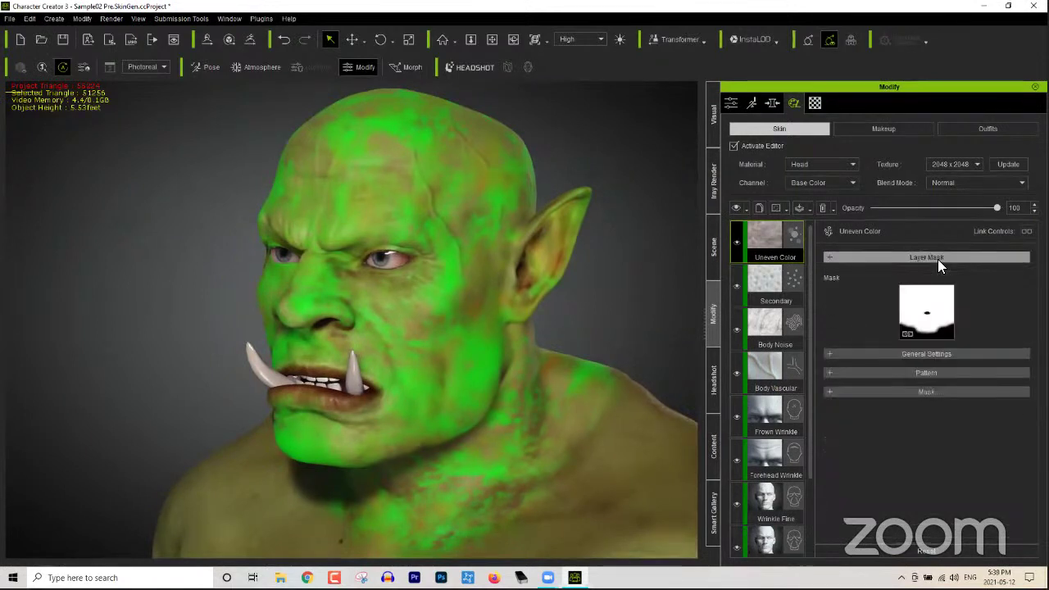
{"action": "left_click", "coordinate": [905, 355]}
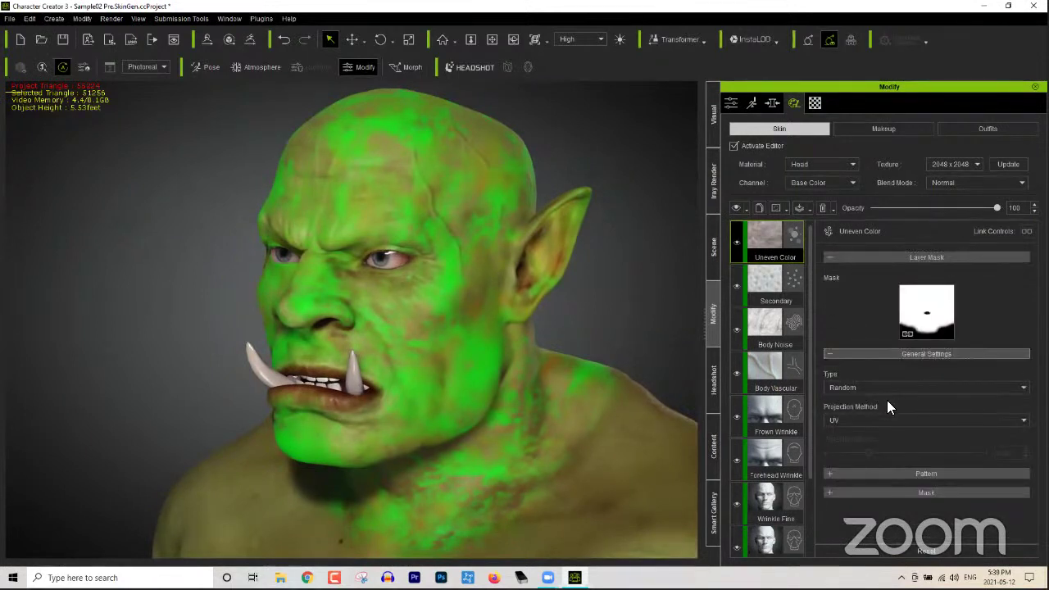
{"action": "left_click", "coordinate": [875, 354]}
{"action": "left_click", "coordinate": [872, 371]}
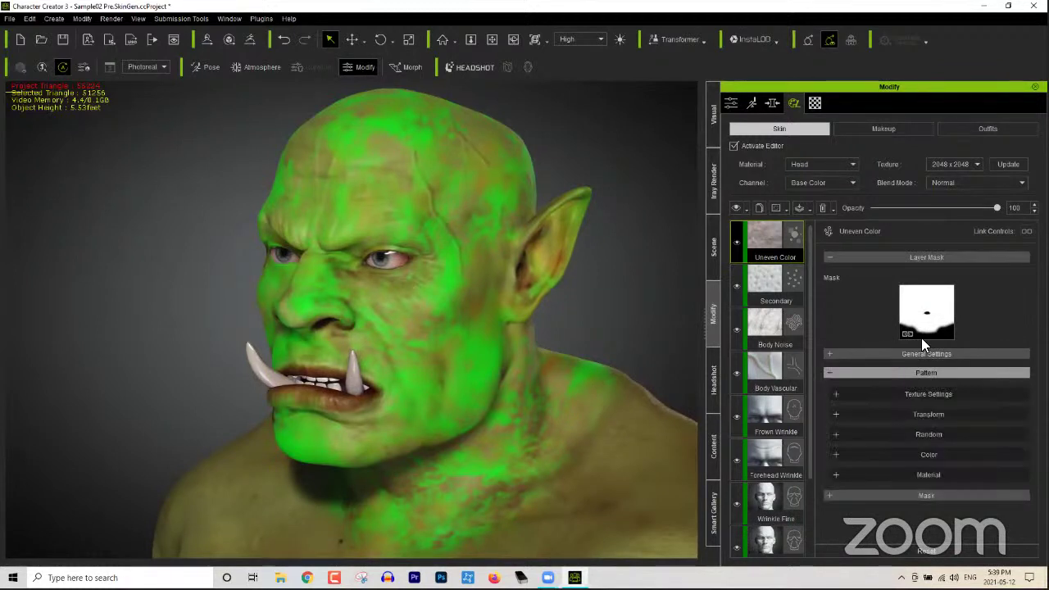
{"action": "left_click", "coordinate": [923, 392]}
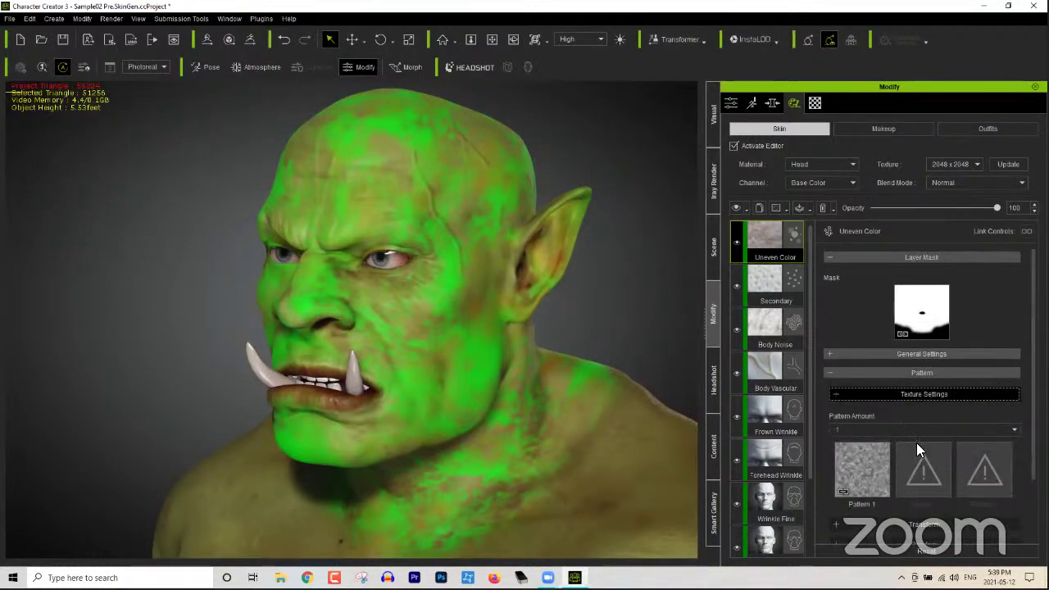
{"action": "left_click", "coordinate": [886, 373]}
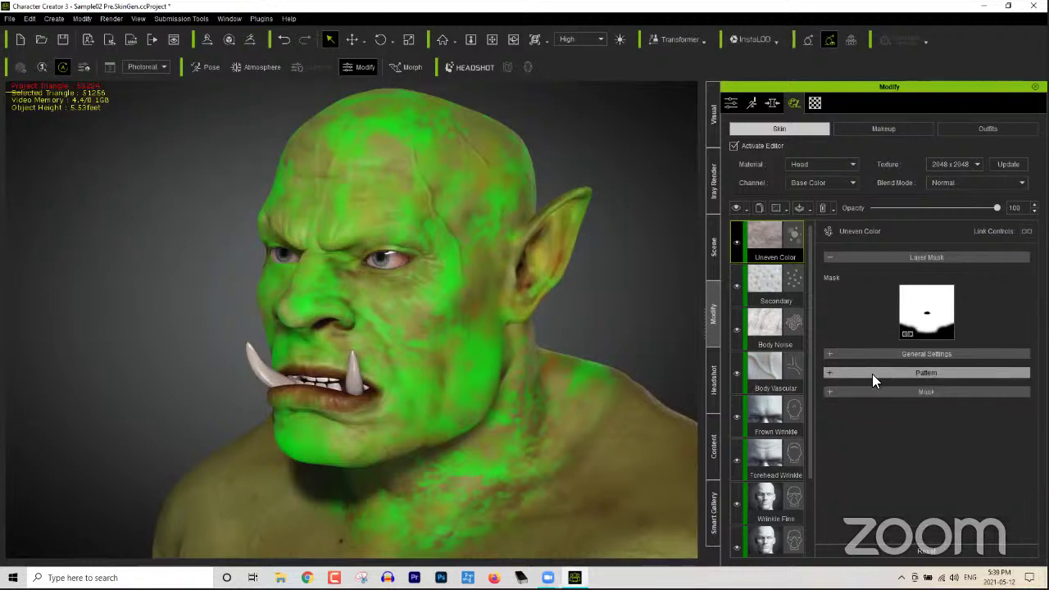
{"action": "left_click", "coordinate": [864, 254]}
{"action": "left_click", "coordinate": [890, 277]}
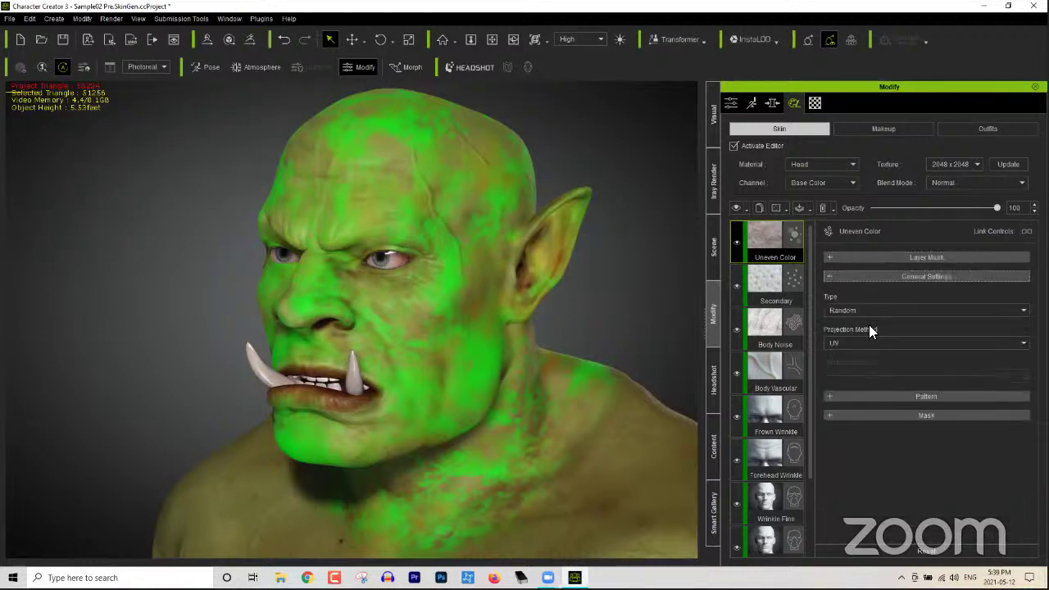
{"action": "left_click", "coordinate": [866, 279]}
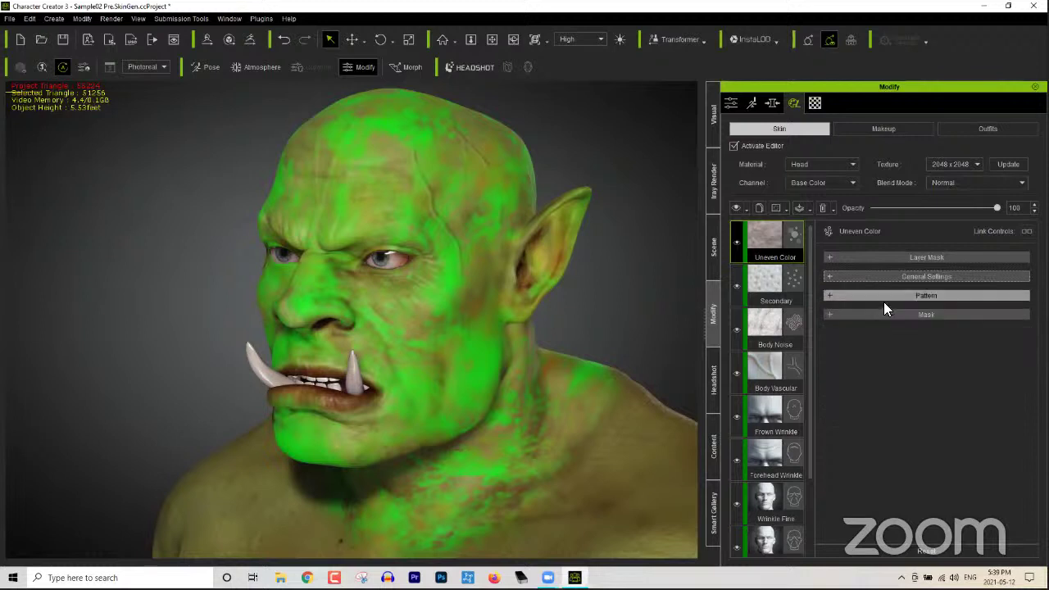
{"action": "left_click", "coordinate": [884, 301]}
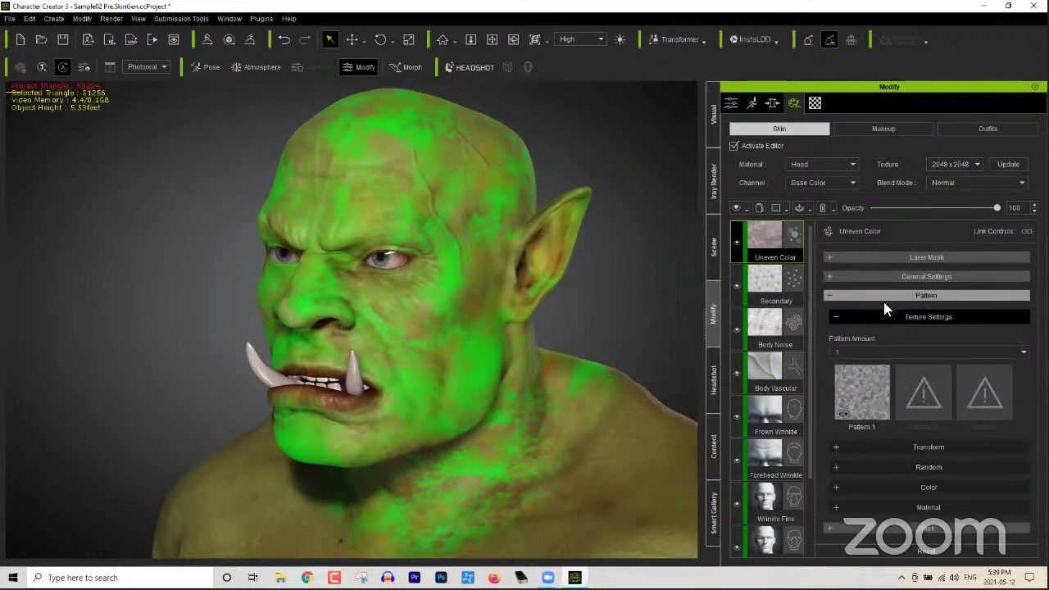
{"action": "left_click", "coordinate": [884, 298]}
{"action": "left_click", "coordinate": [893, 279]}
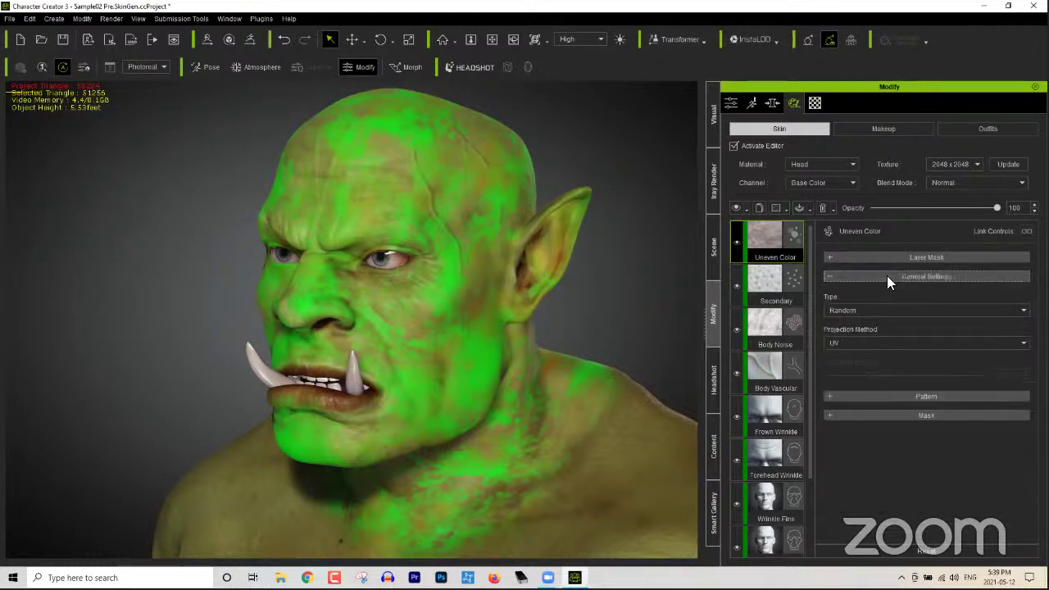
Step: Change the primary color of the Uneven Color layer's pattern to a dark green
{"action": "left_click", "coordinate": [877, 397]}
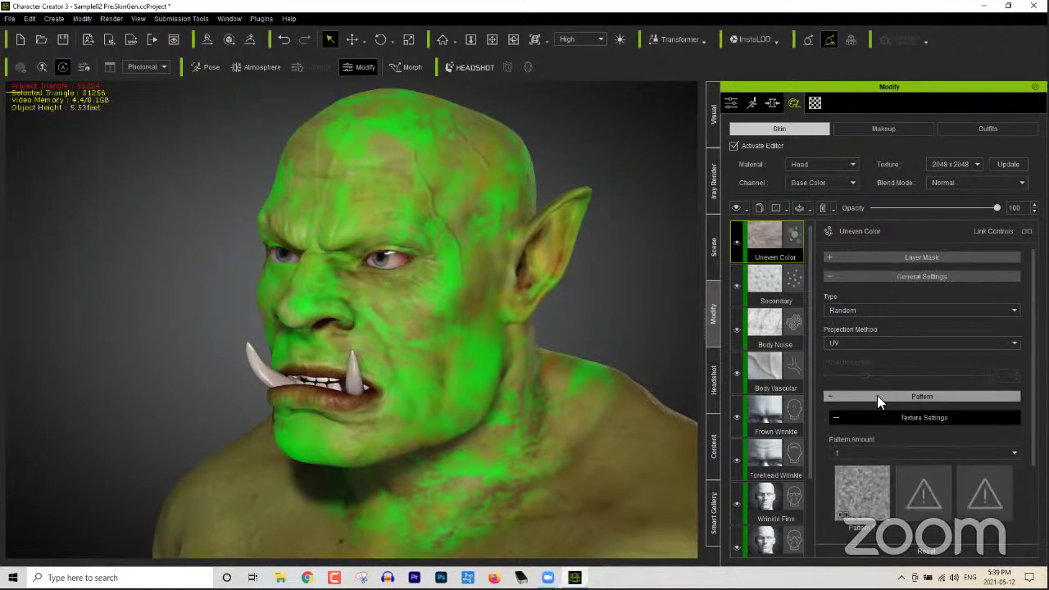
{"action": "scroll", "coordinate": [878, 395], "scroll_direction": "down", "scroll_amount": 3}
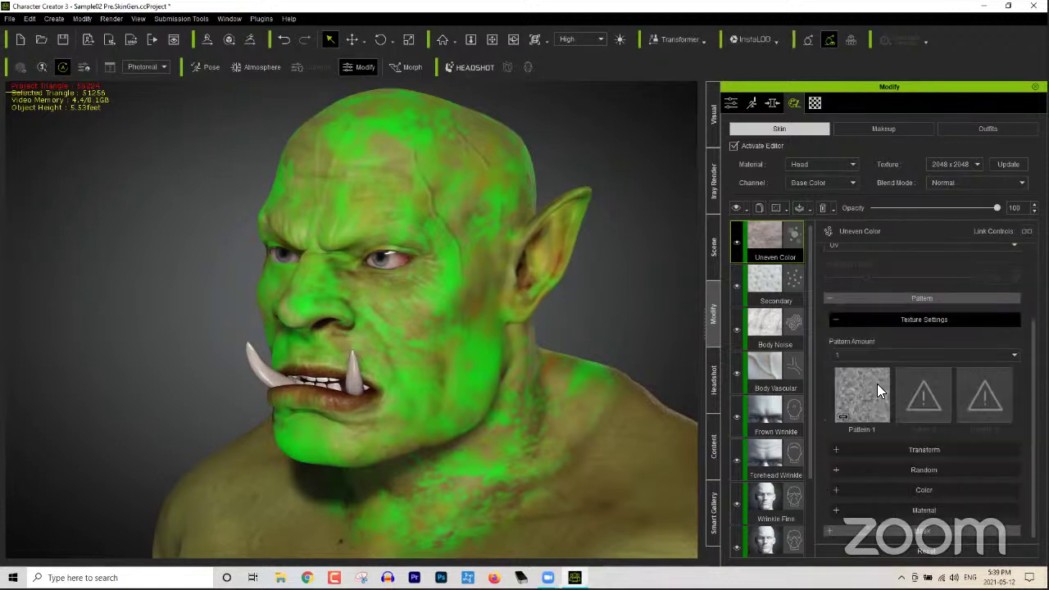
{"action": "left_click", "coordinate": [907, 488]}
{"action": "scroll", "coordinate": [935, 468], "scroll_direction": "down", "scroll_amount": 5}
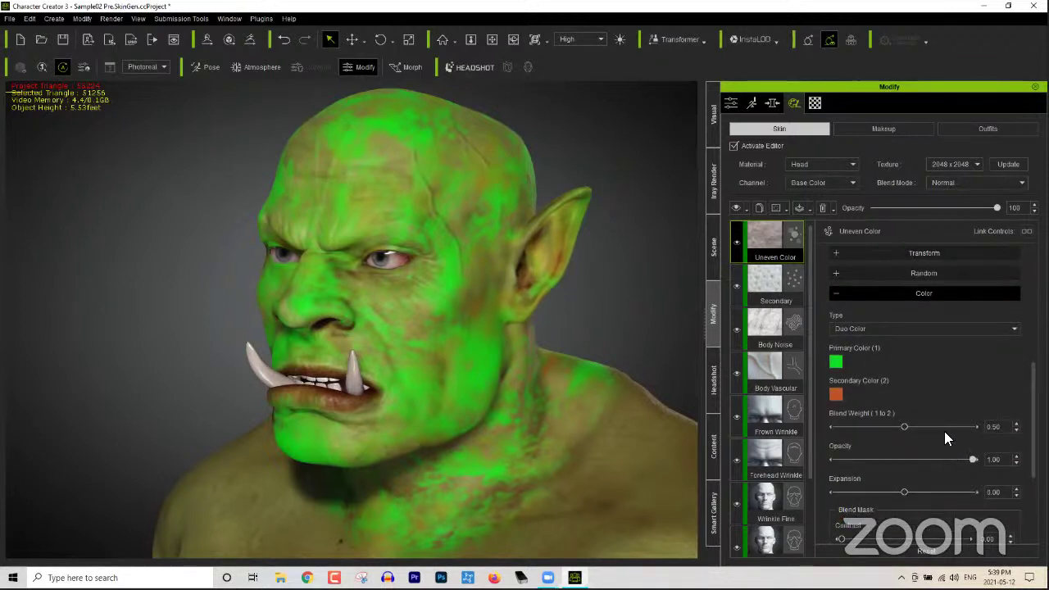
{"action": "scroll", "coordinate": [953, 405], "scroll_direction": "up", "scroll_amount": 1}
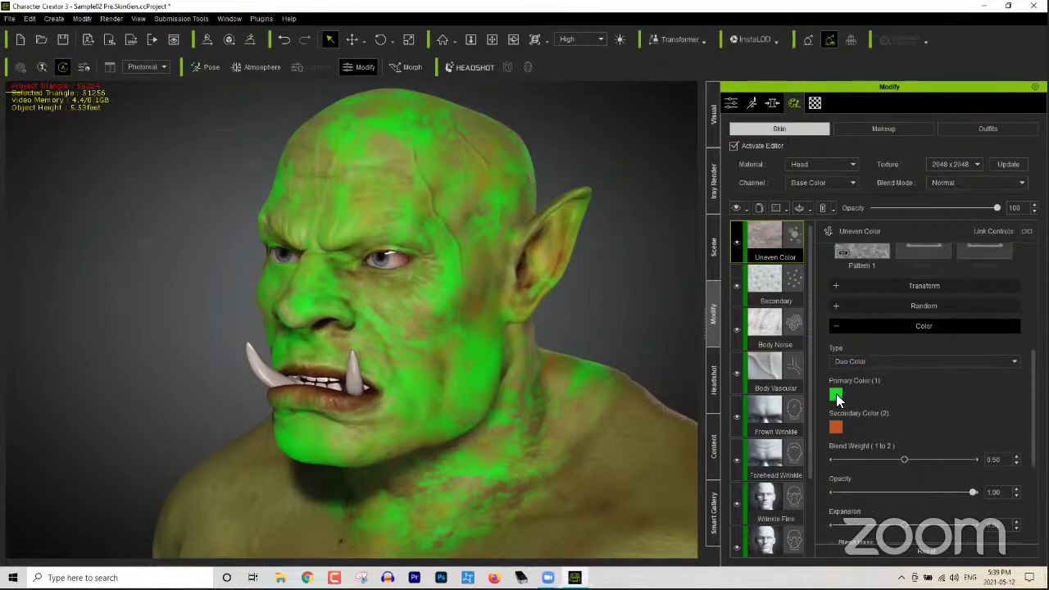
{"action": "scroll", "coordinate": [452, 331], "scroll_direction": "up", "scroll_amount": 6}
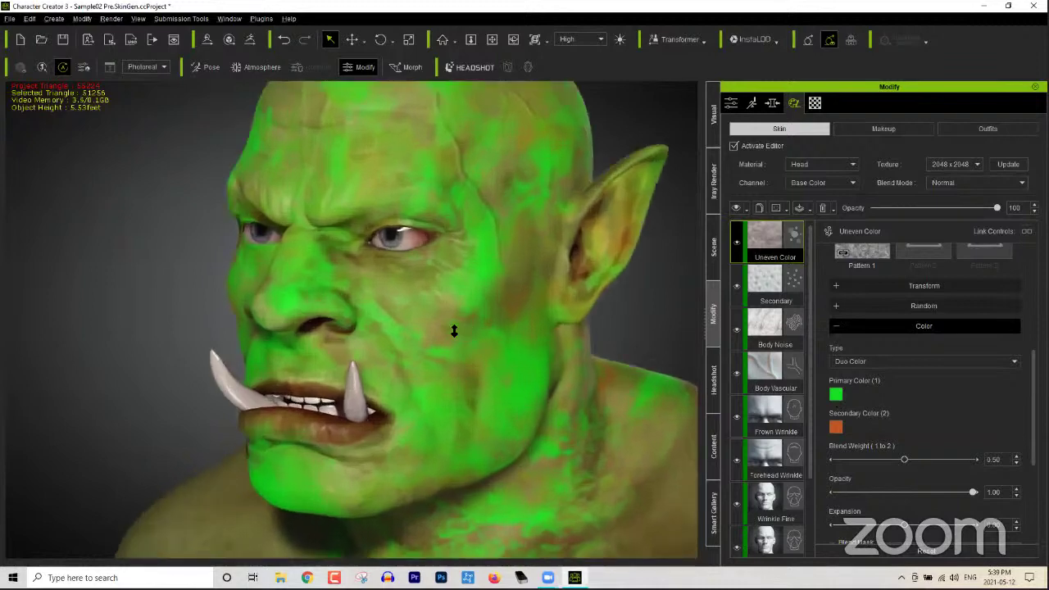
{"action": "right_click_drag", "start_coordinate": [450, 320], "coordinate": [412, 324]}
{"action": "left_click", "coordinate": [836, 395]}
{"action": "left_click_drag", "start_coordinate": [622, 238], "coordinate": [646, 279]}
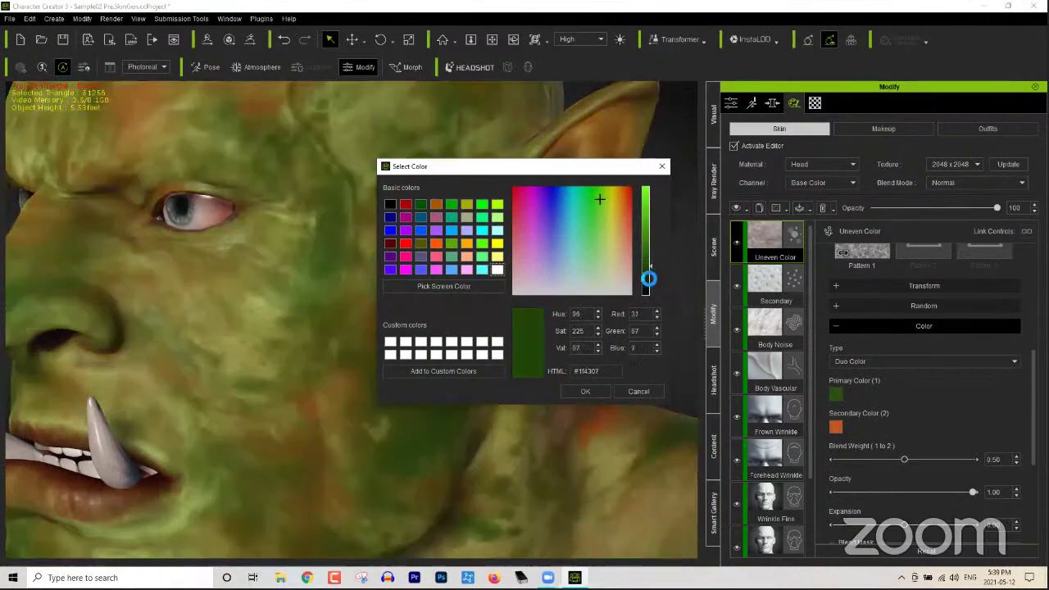
{"action": "left_click", "coordinate": [582, 392]}
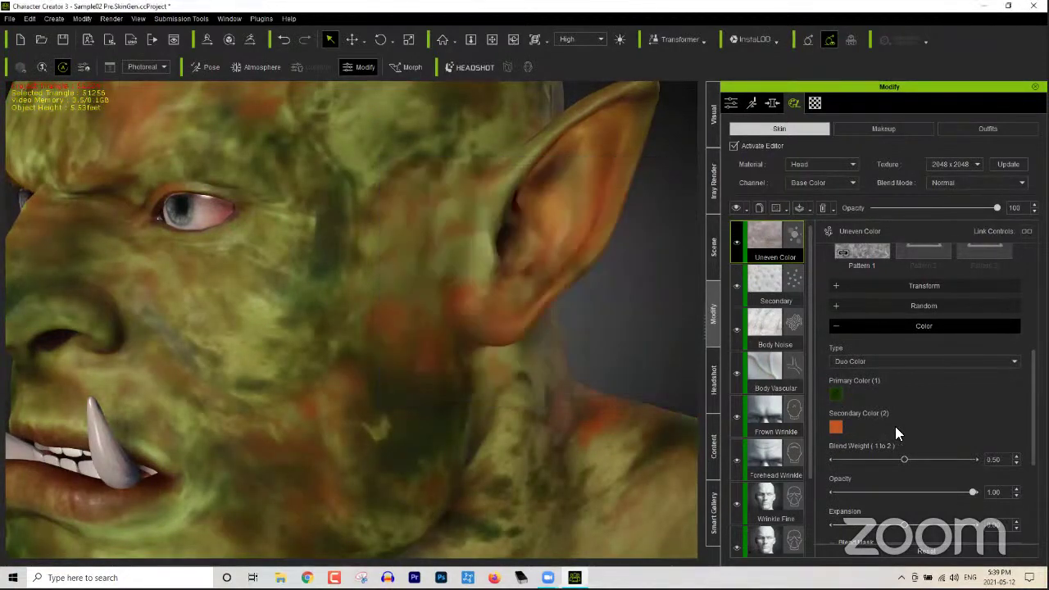
Step: Change the secondary color of the Uneven Color layer's pattern to a dark olive green, #272f02
{"action": "left_click", "coordinate": [836, 427]}
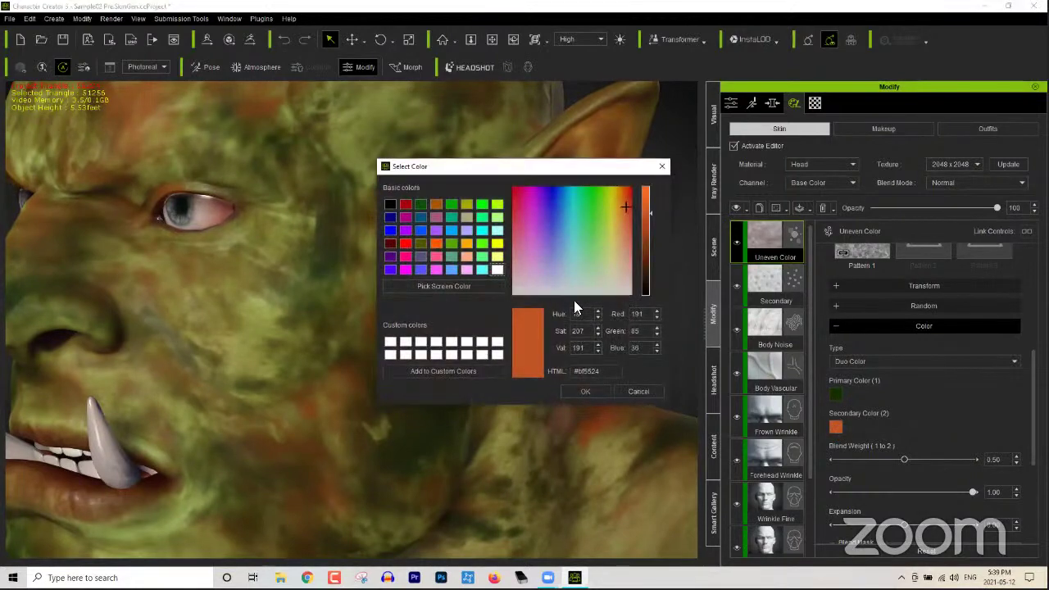
{"action": "left_click_drag", "start_coordinate": [603, 197], "coordinate": [608, 190]}
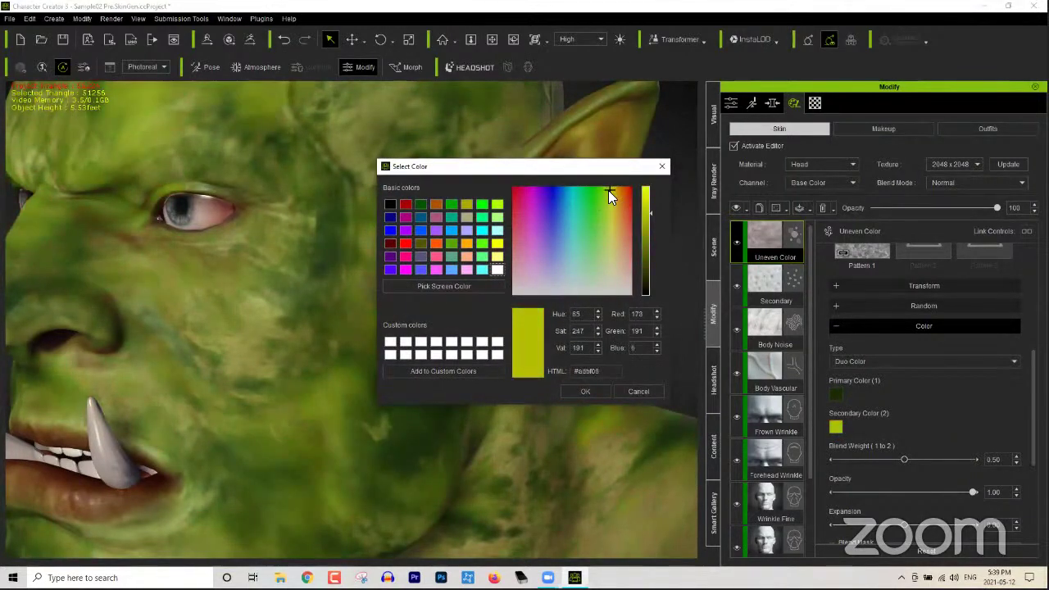
{"action": "left_click", "coordinate": [645, 293]}
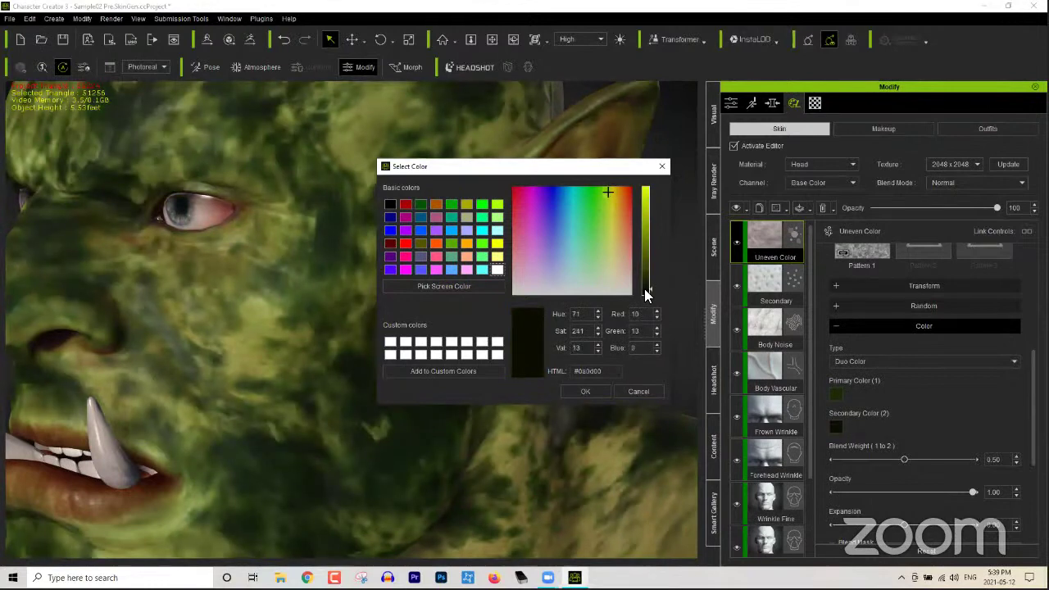
{"action": "mouse_move", "coordinate": [645, 293]}
{"action": "left_mouse_down"}
{"action": "mouse_move", "coordinate": [650, 241]}
{"action": "mouse_move", "coordinate": [651, 278]}
{"action": "left_mouse_up"}
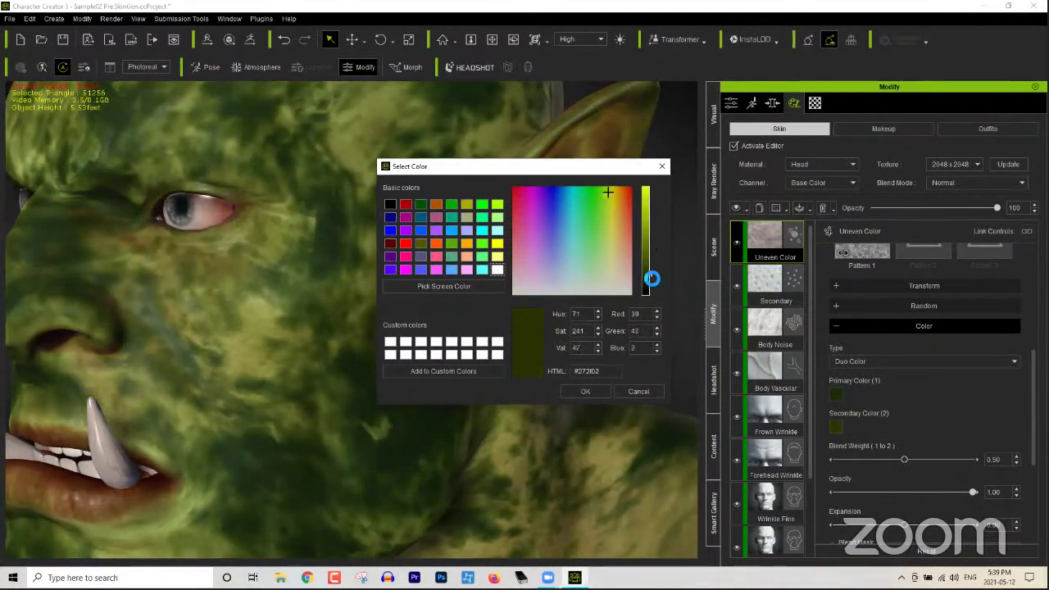
{"action": "left_click", "coordinate": [599, 394]}
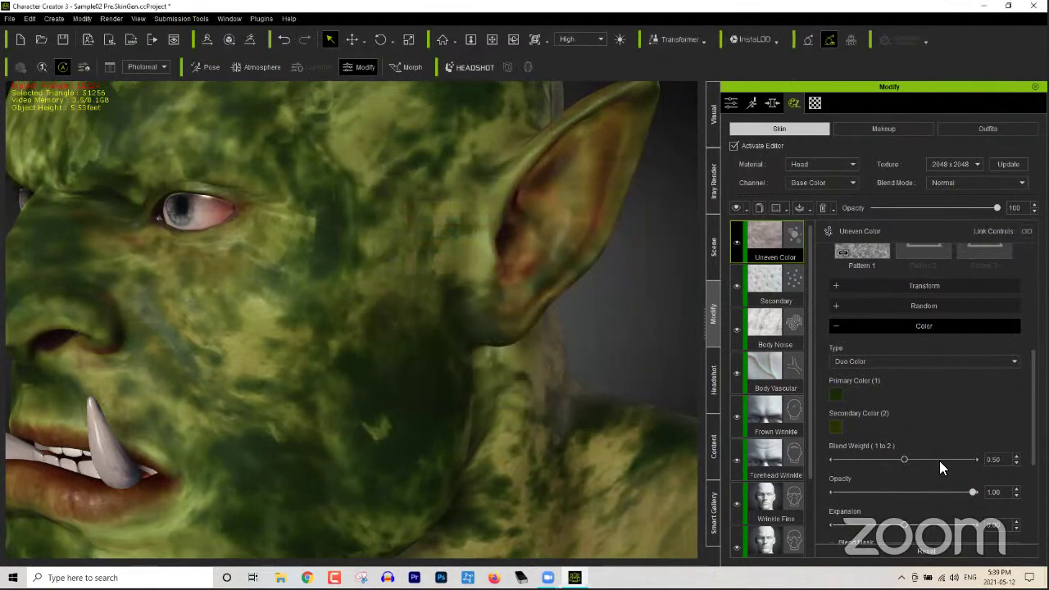
Step: Lower the opacity in the Uneven Color pattern's color settings to 0.17, checking the effect on the head and shoulders
{"action": "left_click_drag", "start_coordinate": [971, 492], "coordinate": [862, 492]}
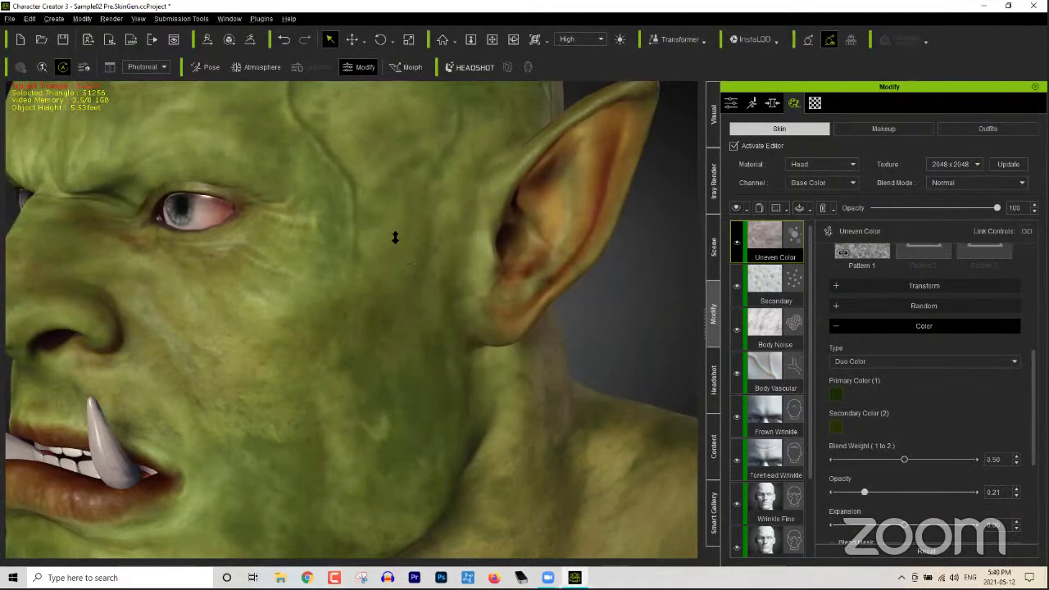
{"action": "scroll", "coordinate": [395, 238], "scroll_direction": "down", "scroll_amount": 5}
{"action": "mouse_move", "coordinate": [367, 328]}
{"action": "right_mouse_down"}
{"action": "mouse_move", "coordinate": [394, 333]}
{"action": "mouse_move", "coordinate": [382, 305]}
{"action": "mouse_move", "coordinate": [382, 336]}
{"action": "right_mouse_up"}
{"action": "scroll", "coordinate": [385, 312], "scroll_direction": "up", "scroll_amount": 2}
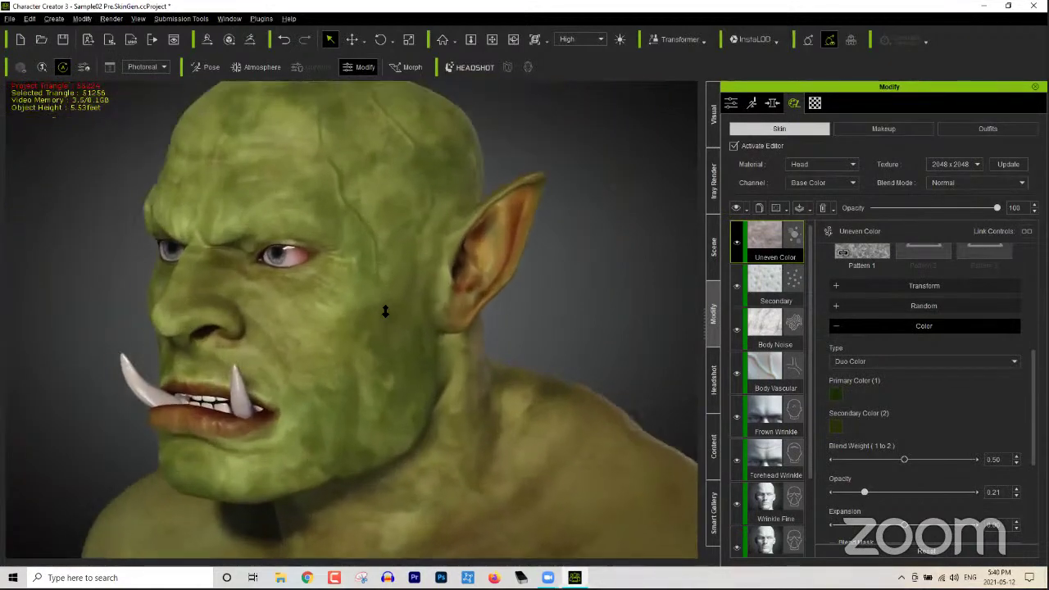
{"action": "scroll", "coordinate": [382, 338], "scroll_direction": "down", "scroll_amount": 3}
{"action": "scroll", "coordinate": [382, 335], "scroll_direction": "down", "scroll_amount": 3}
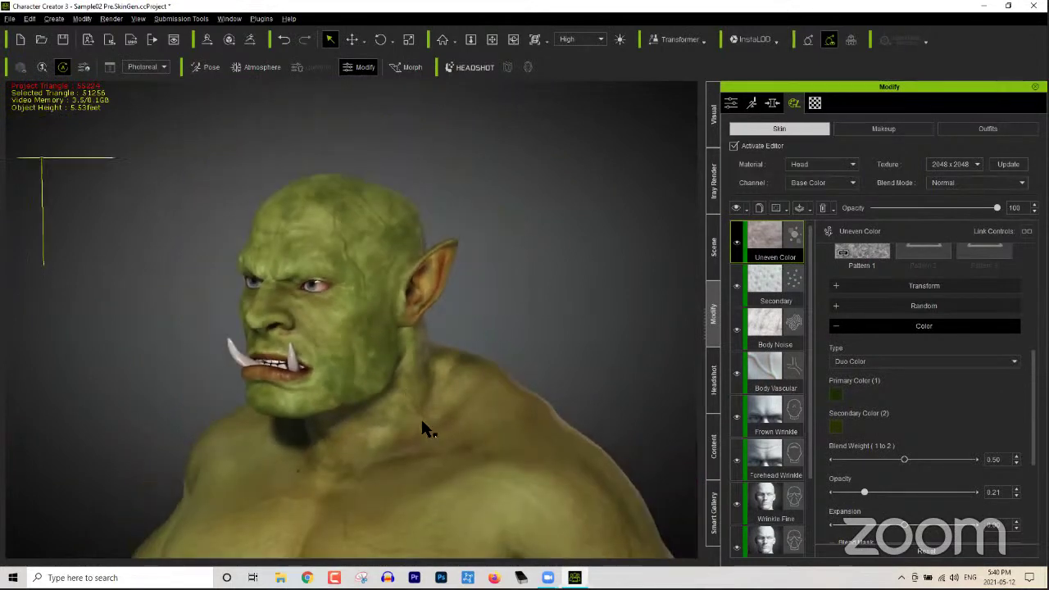
{"action": "middle_click_drag", "start_coordinate": [431, 473], "coordinate": [460, 471]}
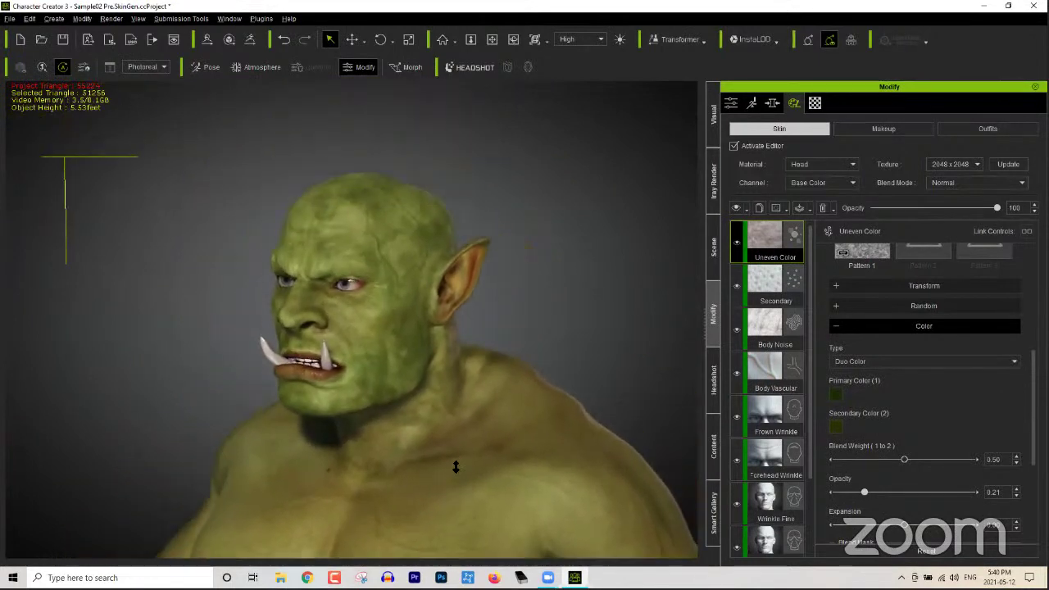
{"action": "scroll", "coordinate": [452, 423], "scroll_direction": "up", "scroll_amount": 3}
{"action": "scroll", "coordinate": [453, 423], "scroll_direction": "up", "scroll_amount": 3}
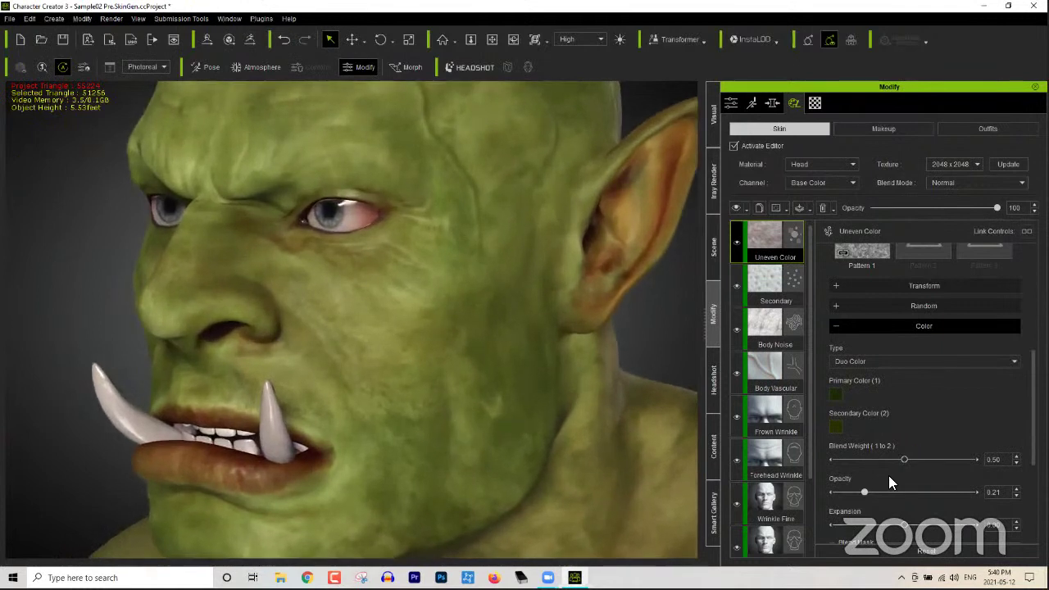
{"action": "left_click_drag", "start_coordinate": [861, 492], "coordinate": [859, 492]}
Step: Raise the normal strength in the Uneven Color pattern's material settings to about 0.55 and check the side of the face
{"action": "scroll", "coordinate": [990, 484], "scroll_direction": "down", "scroll_amount": 5}
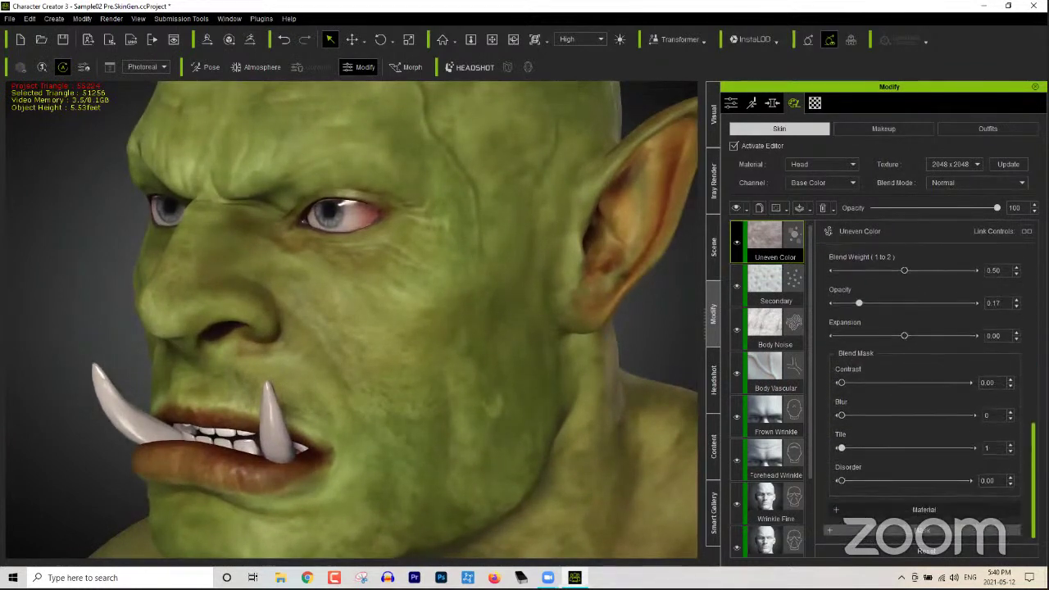
{"action": "left_click", "coordinate": [925, 505]}
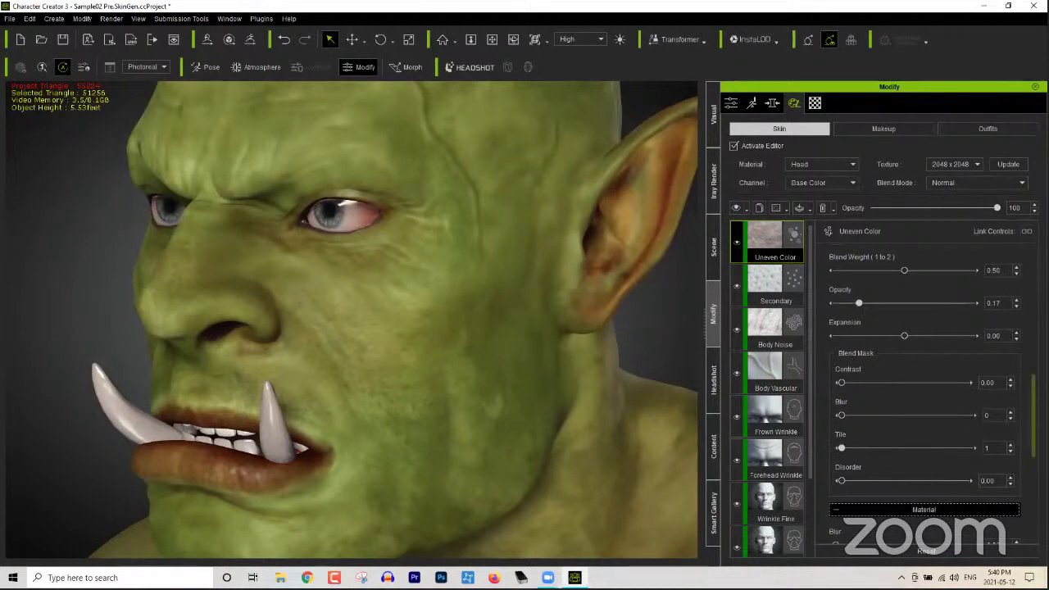
{"action": "scroll", "coordinate": [925, 505], "scroll_direction": "down", "scroll_amount": 3}
{"action": "scroll", "coordinate": [925, 505], "scroll_direction": "down", "scroll_amount": 3}
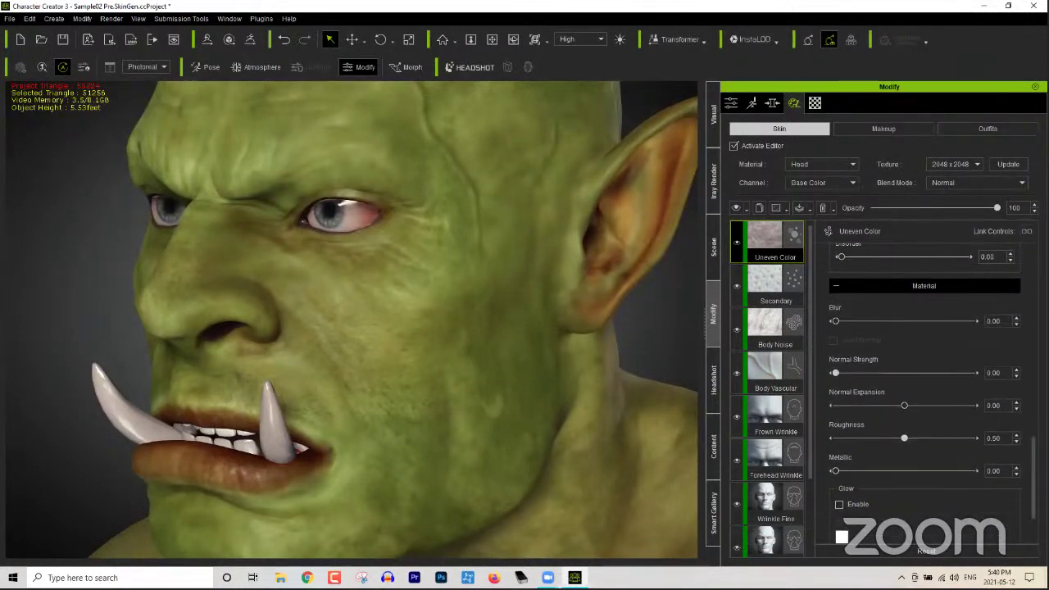
{"action": "mouse_move", "coordinate": [834, 373]}
{"action": "left_mouse_down"}
{"action": "mouse_move", "coordinate": [886, 374]}
{"action": "mouse_move", "coordinate": [854, 375]}
{"action": "left_mouse_up"}
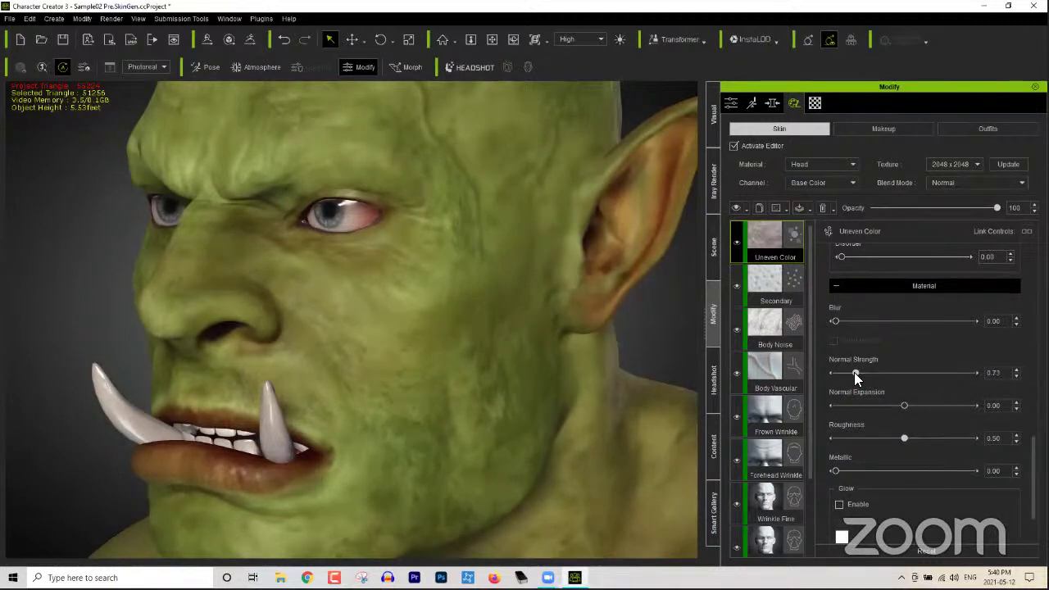
{"action": "left_click_drag", "start_coordinate": [852, 372], "coordinate": [849, 373]}
{"action": "middle_click_drag", "start_coordinate": [468, 380], "coordinate": [544, 360]}
{"action": "right_click_drag", "start_coordinate": [545, 361], "coordinate": [369, 345]}
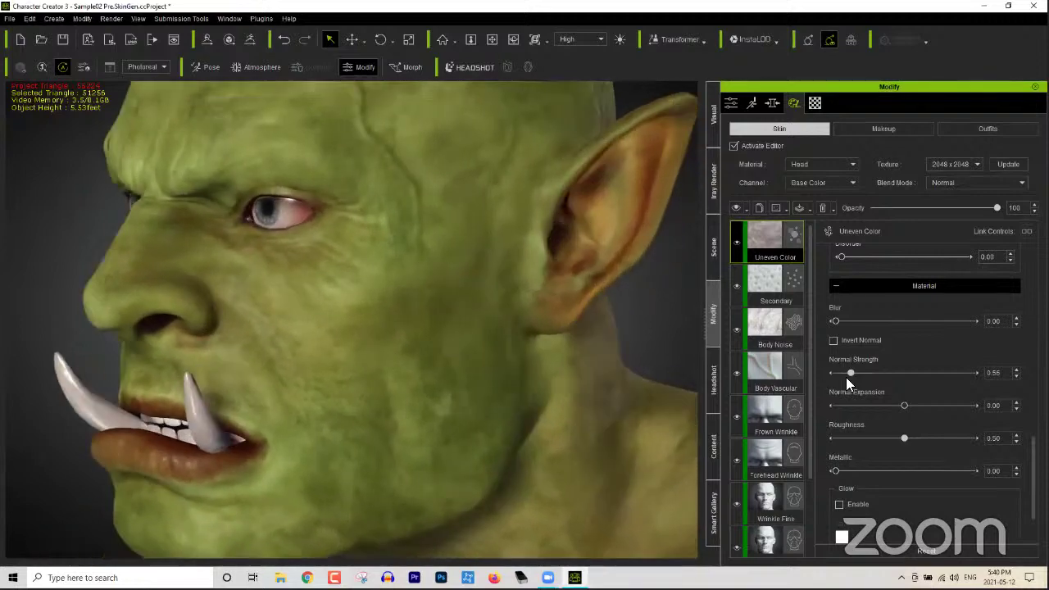
Step: Try the maximum normal strength of 5.00 on the Uneven Color pattern and inspect the skin relief on the head
{"action": "left_click_drag", "start_coordinate": [856, 373], "coordinate": [1007, 382]}
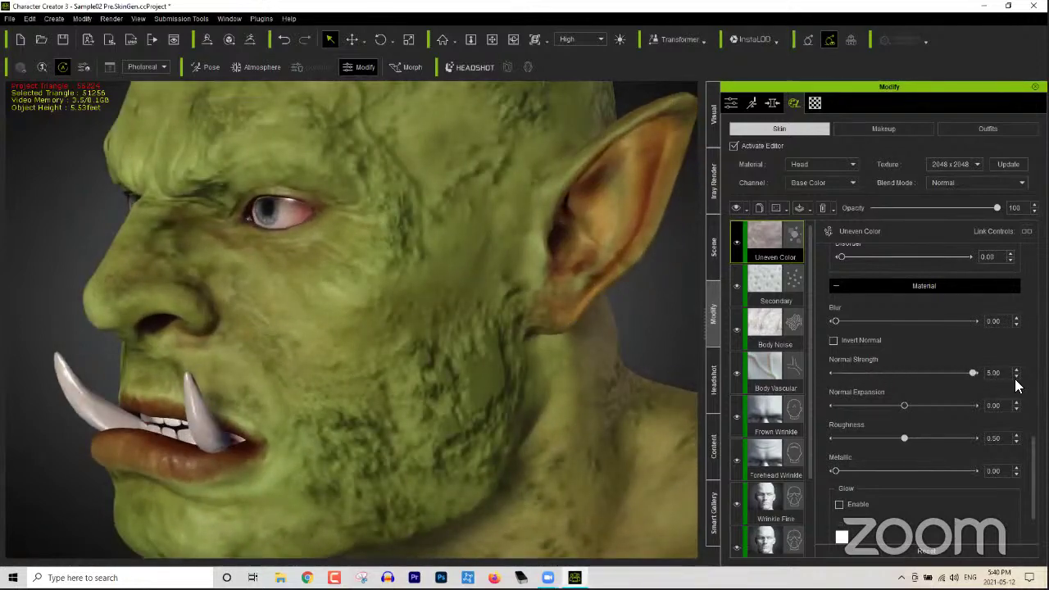
{"action": "middle_click_drag", "start_coordinate": [527, 234], "coordinate": [518, 290]}
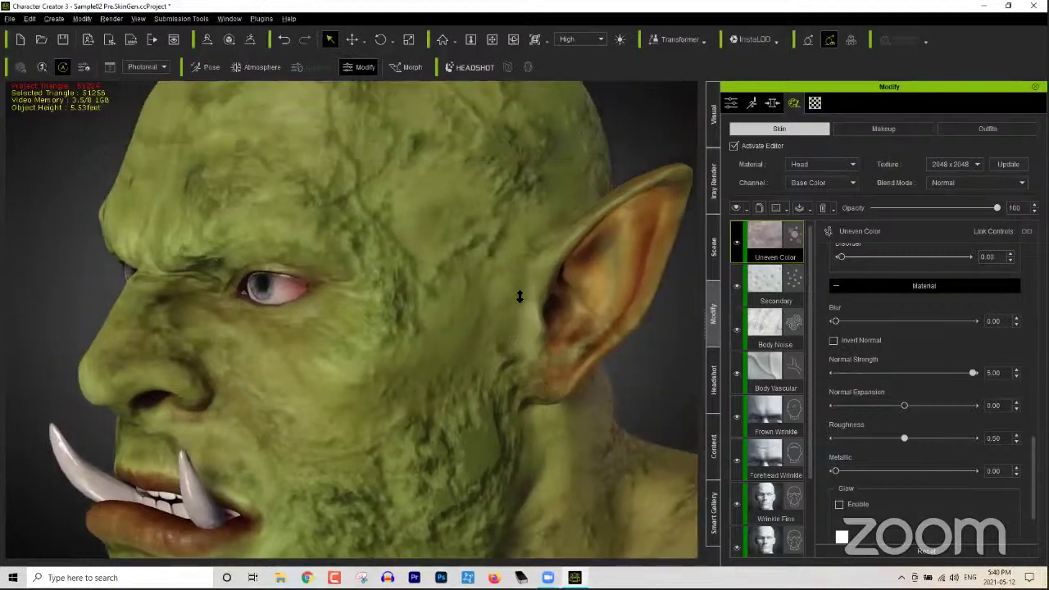
{"action": "scroll", "coordinate": [525, 299], "scroll_direction": "down", "scroll_amount": 3}
{"action": "right_click_drag", "start_coordinate": [468, 328], "coordinate": [444, 346]}
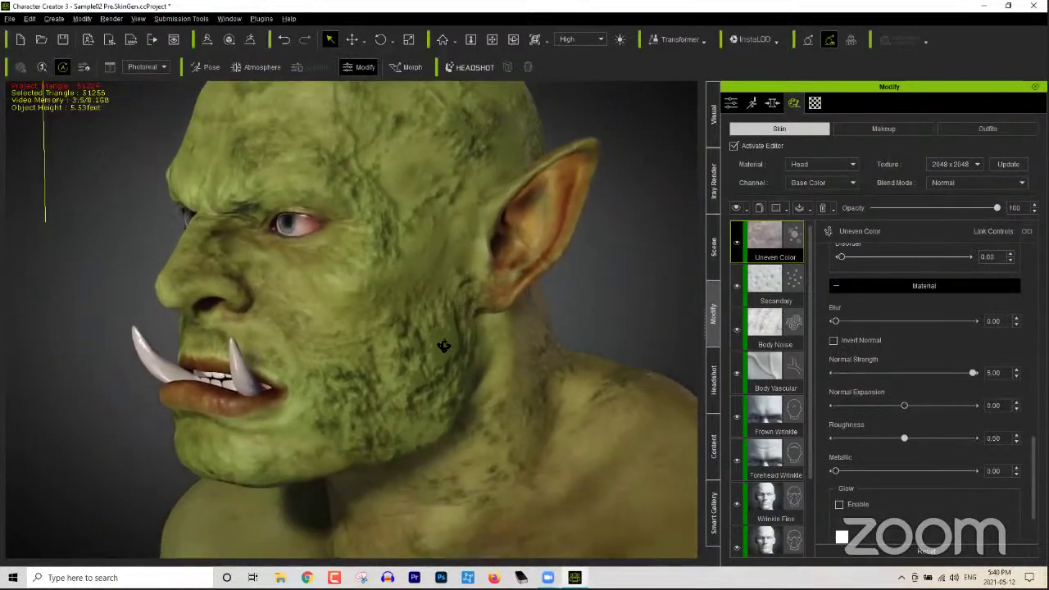
{"action": "scroll", "coordinate": [472, 327], "scroll_direction": "up", "scroll_amount": 6}
{"action": "scroll", "coordinate": [475, 334], "scroll_direction": "down", "scroll_amount": 5}
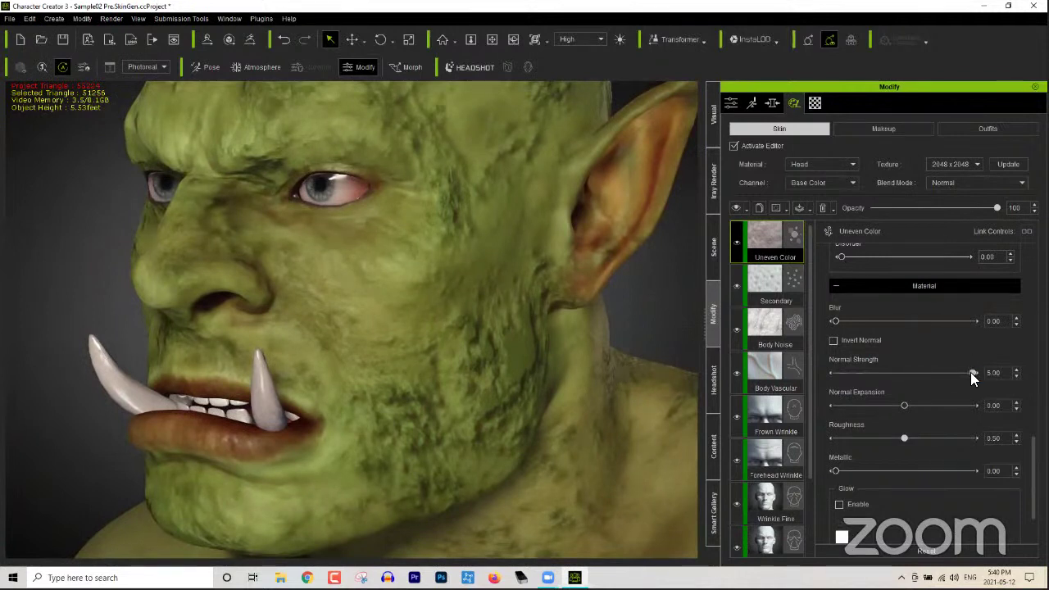
Step: Set the Uneven Color pattern's normal strength to 0.49 and its normal expansion to 0.13, keeping metallic at 0.00
{"action": "left_click_drag", "start_coordinate": [916, 371], "coordinate": [851, 373]}
{"action": "left_click_drag", "start_coordinate": [904, 406], "coordinate": [976, 408]}
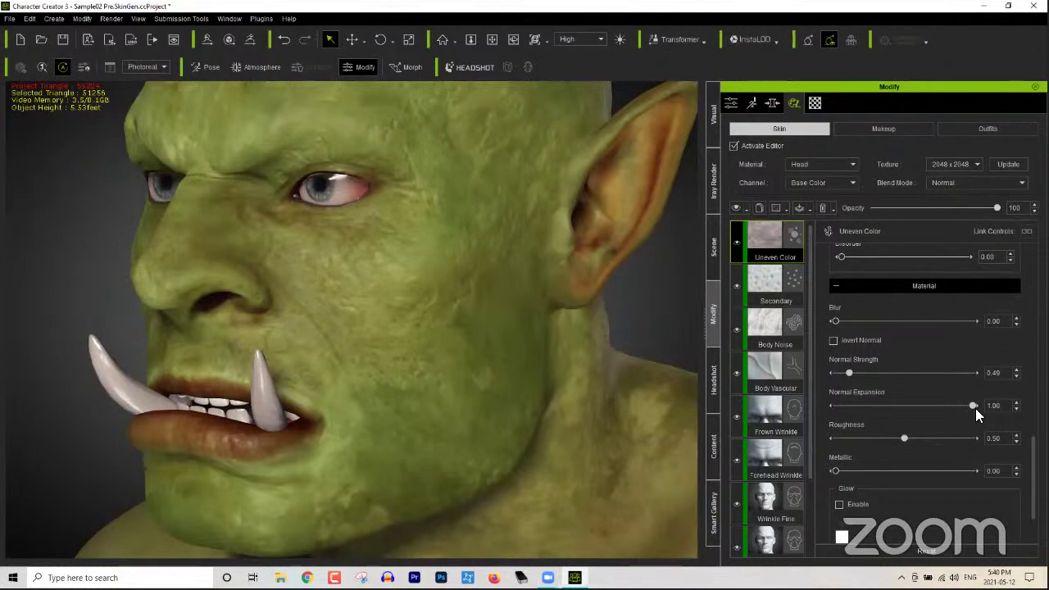
{"action": "left_click_drag", "start_coordinate": [974, 407], "coordinate": [911, 402]}
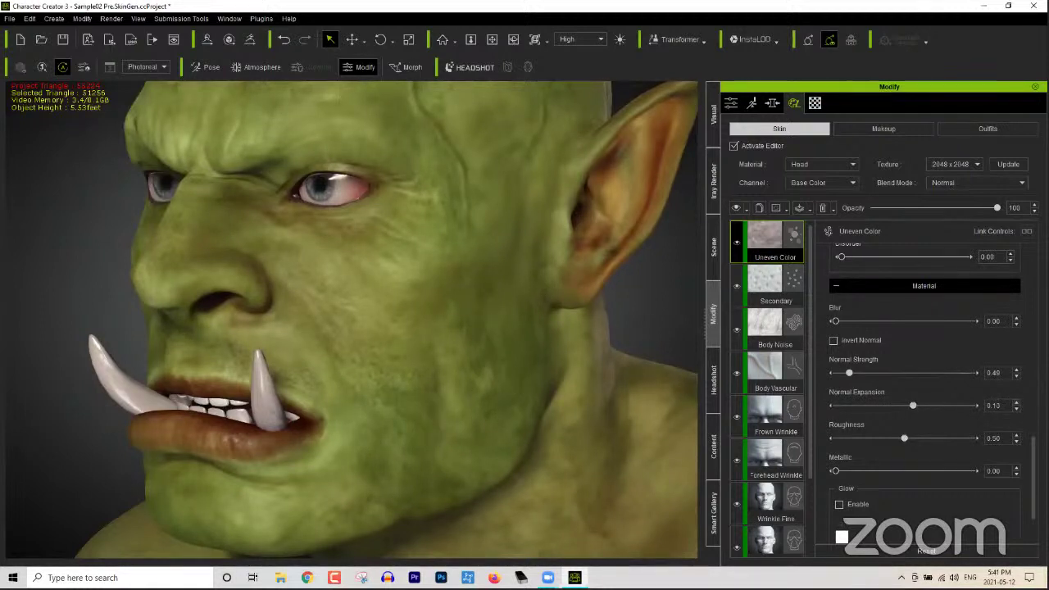
{"action": "left_click_drag", "start_coordinate": [838, 471], "coordinate": [806, 464]}
Step: Darken the Uneven Color pattern's primary green further, check it on the head, and collapse the color settings
{"action": "scroll", "coordinate": [925, 385], "scroll_direction": "up", "scroll_amount": 8}
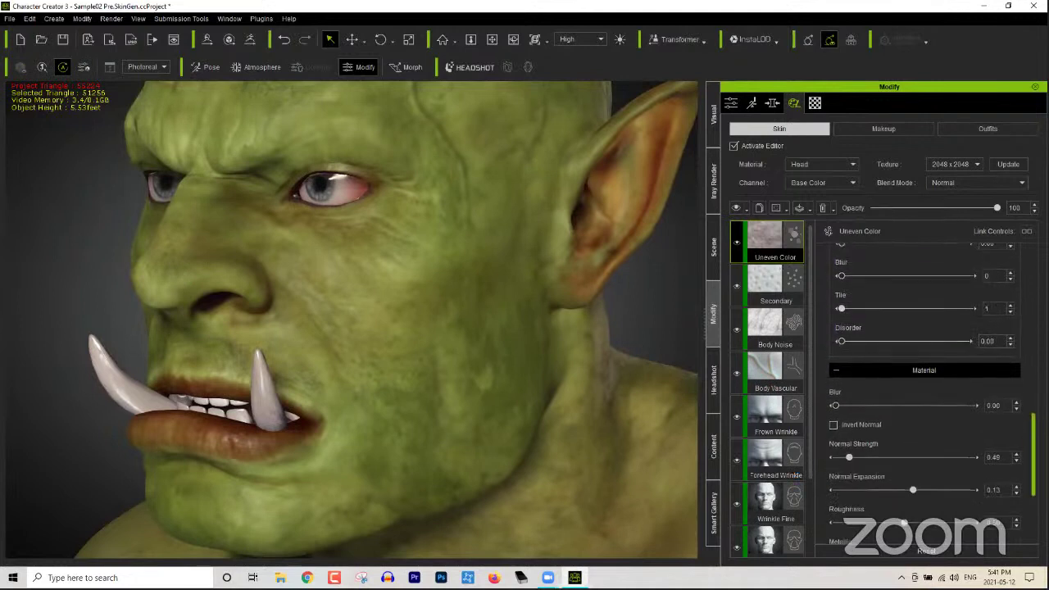
{"action": "scroll", "coordinate": [924, 385], "scroll_direction": "up", "scroll_amount": 5}
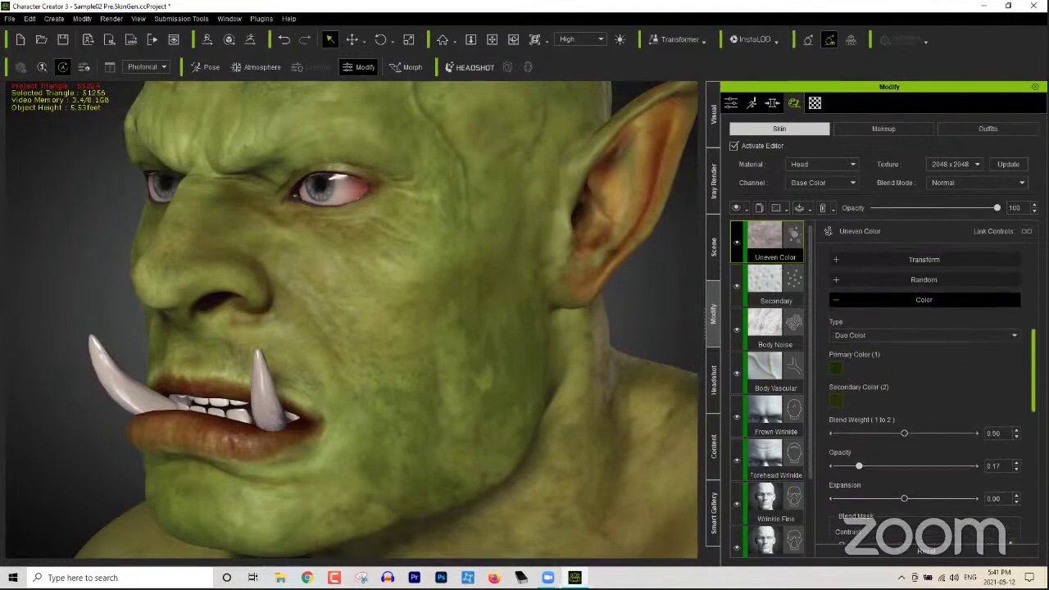
{"action": "left_click", "coordinate": [837, 373]}
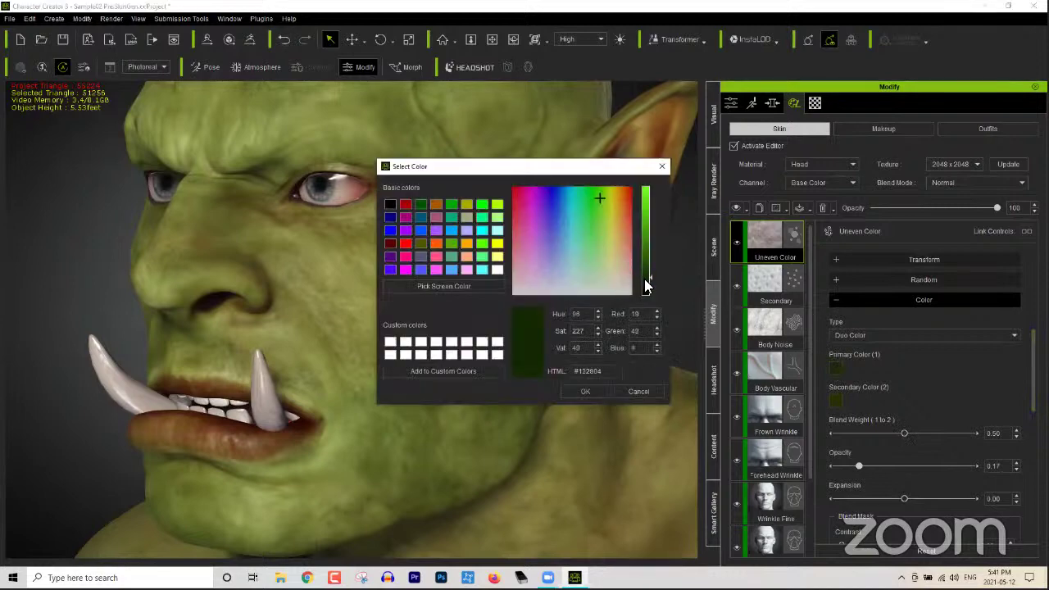
{"action": "left_click_drag", "start_coordinate": [645, 284], "coordinate": [647, 291]}
{"action": "left_click", "coordinate": [586, 391]}
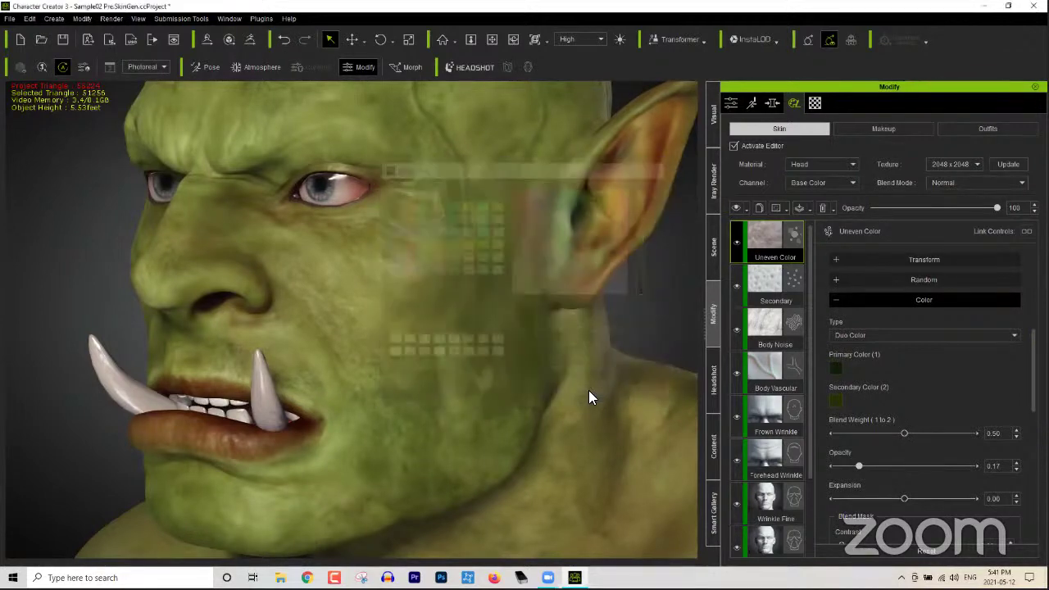
{"action": "right_click_drag", "start_coordinate": [425, 342], "coordinate": [508, 377]}
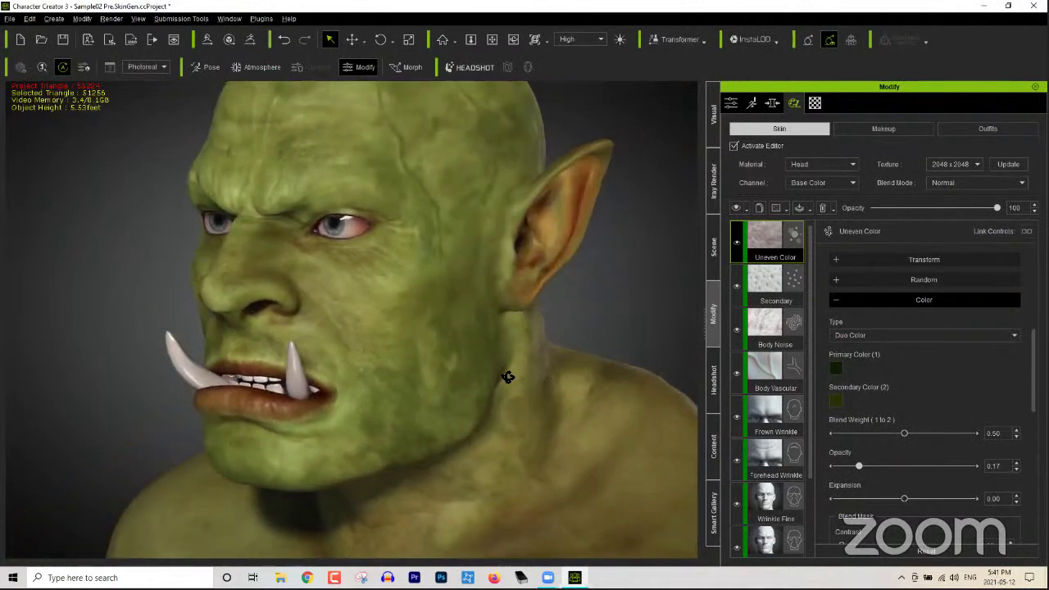
{"action": "scroll", "coordinate": [508, 374], "scroll_direction": "up", "scroll_amount": 3}
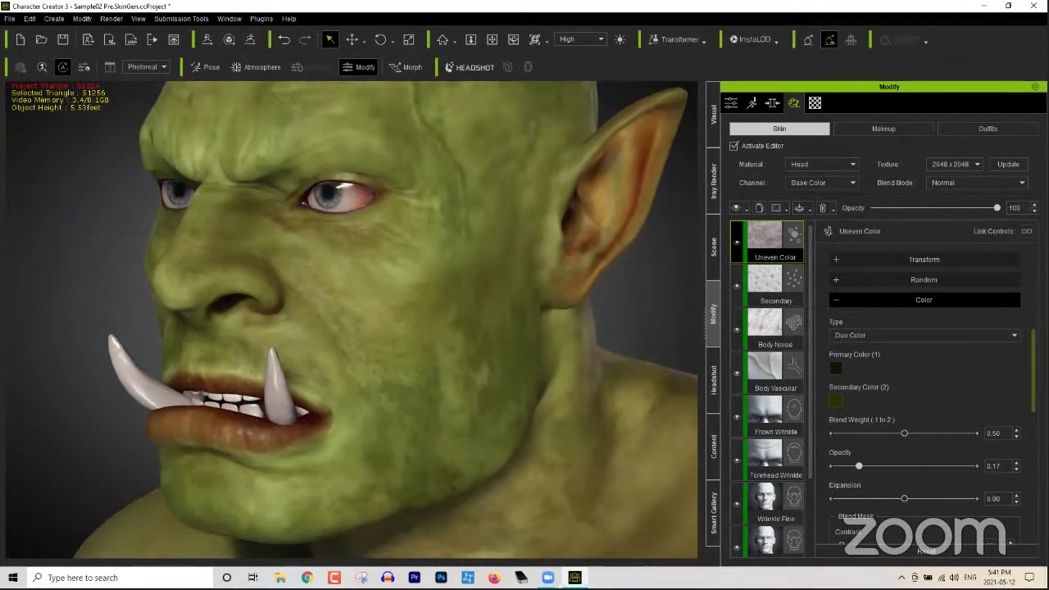
{"action": "left_click", "coordinate": [894, 301]}
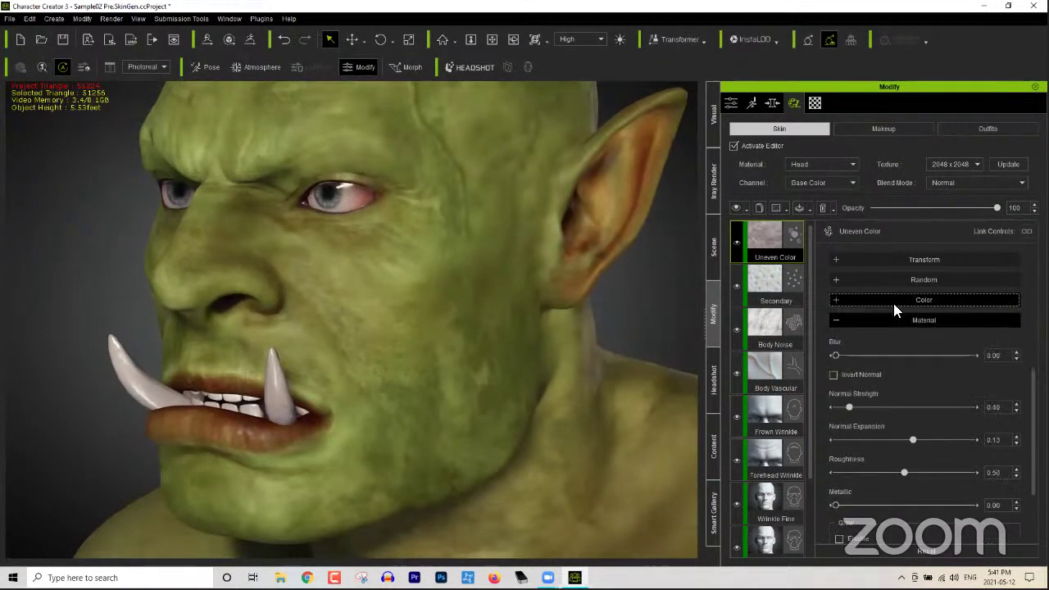
Step: Duplicate the head's Uneven Color layer, move the copy to the Body material, and view the chest
{"action": "right_click", "coordinate": [765, 238]}
{"action": "left_click", "coordinate": [789, 250]}
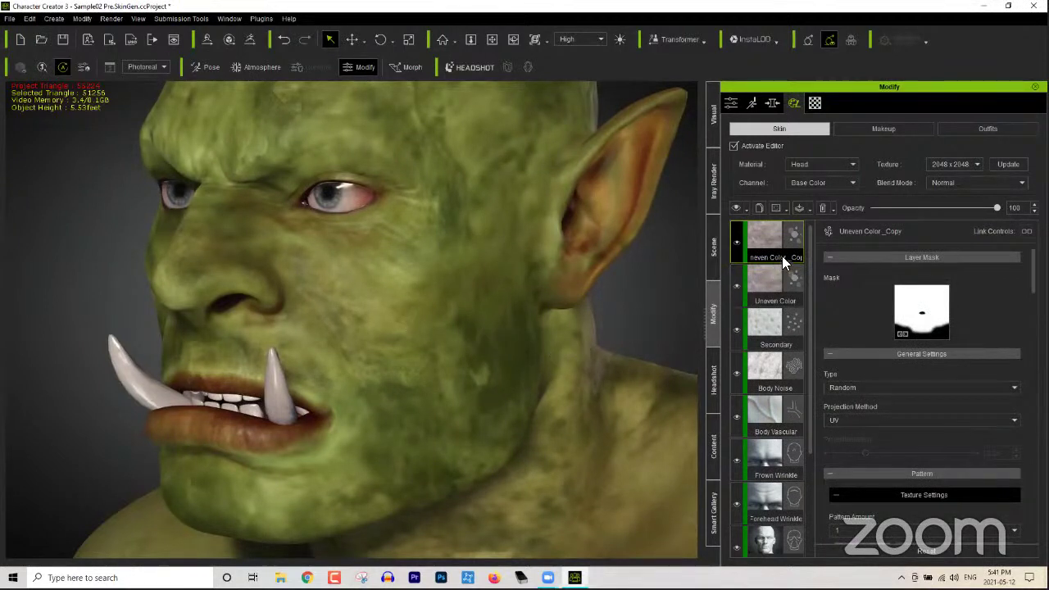
{"action": "right_click", "coordinate": [768, 234]}
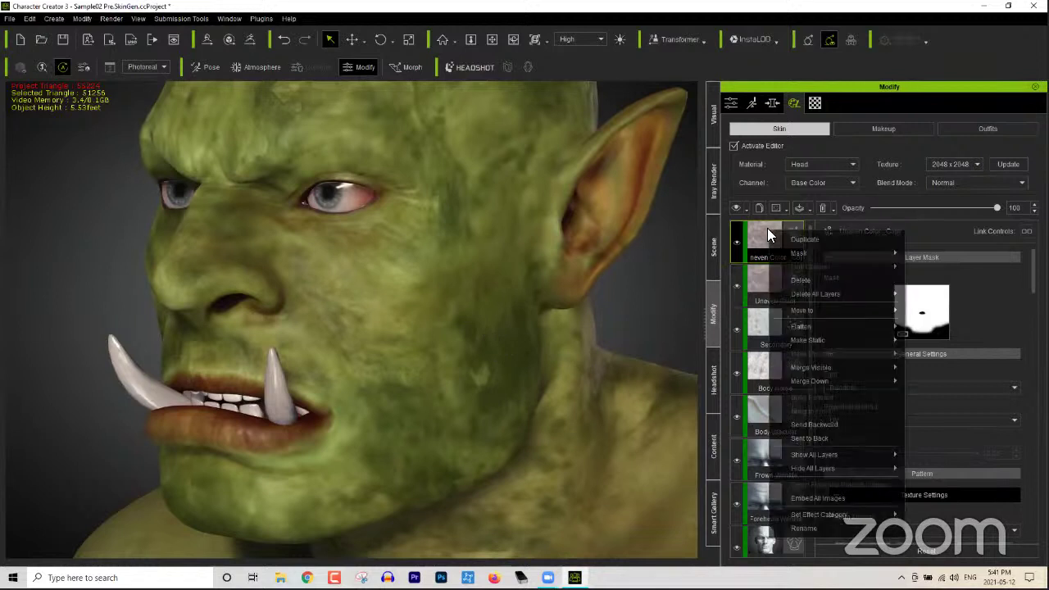
{"action": "mouse_move", "coordinate": [881, 312]}
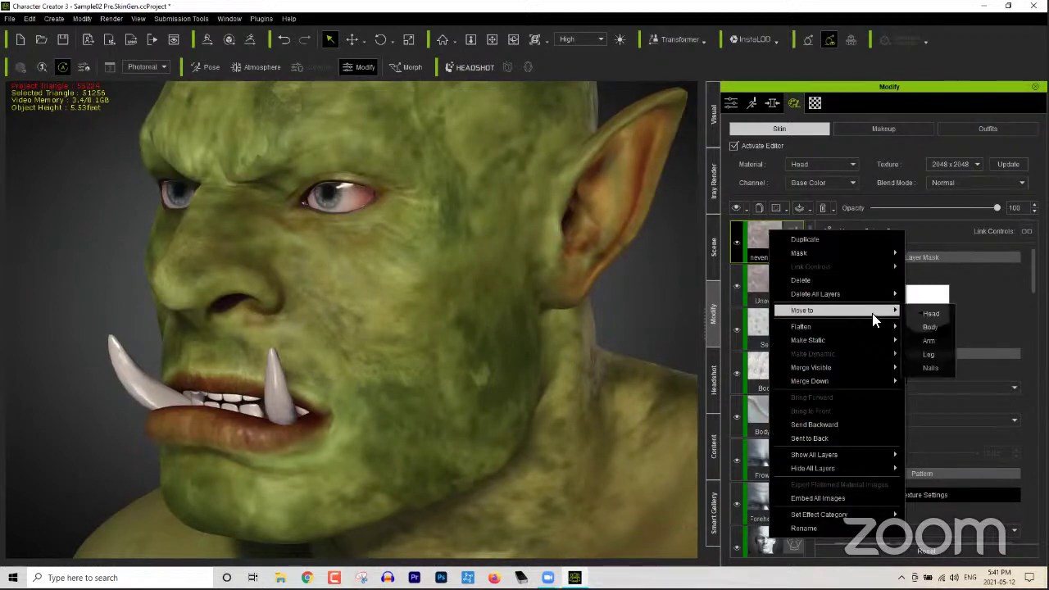
{"action": "left_click", "coordinate": [928, 327]}
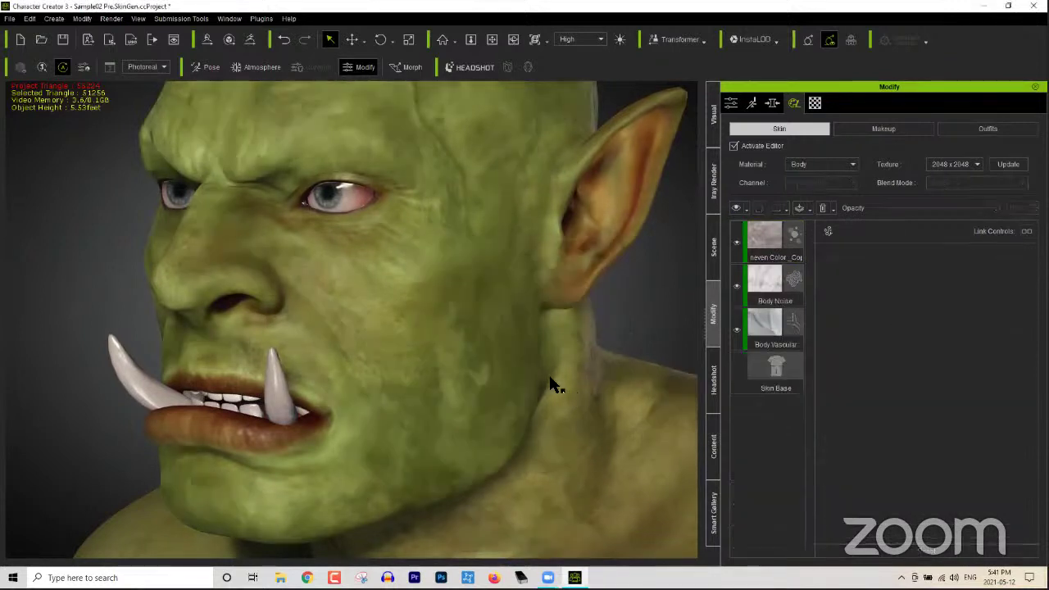
{"action": "middle_click_drag", "start_coordinate": [562, 402], "coordinate": [497, 334]}
{"action": "scroll", "coordinate": [559, 428], "scroll_direction": "down", "scroll_amount": 3}
Step: Duplicate the body's Uneven Color copy, move the duplicate to the Arm material, and check the shoulder
{"action": "left_click", "coordinate": [787, 235]}
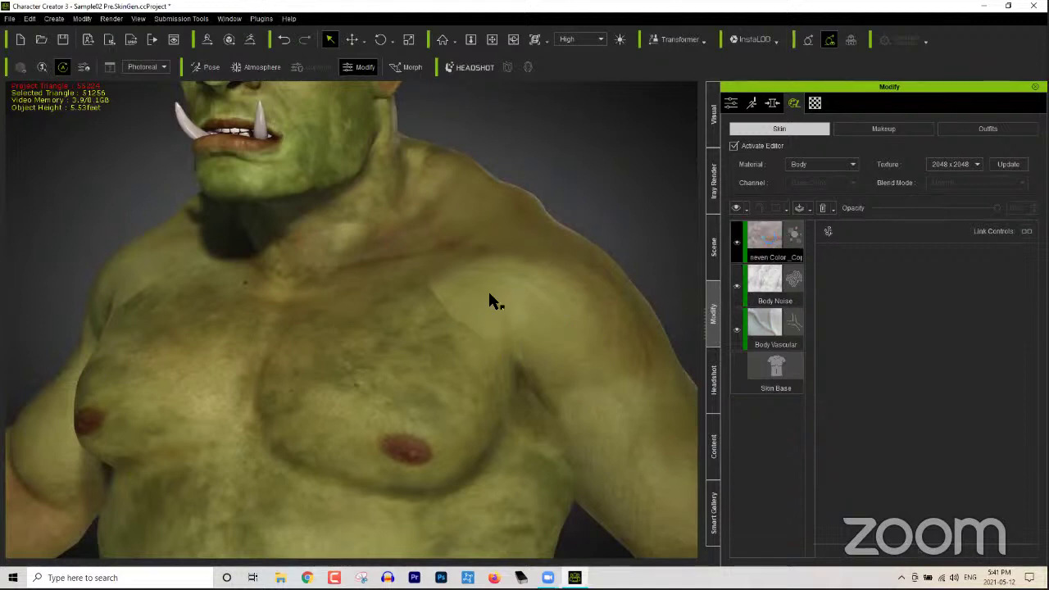
{"action": "right_click", "coordinate": [767, 237]}
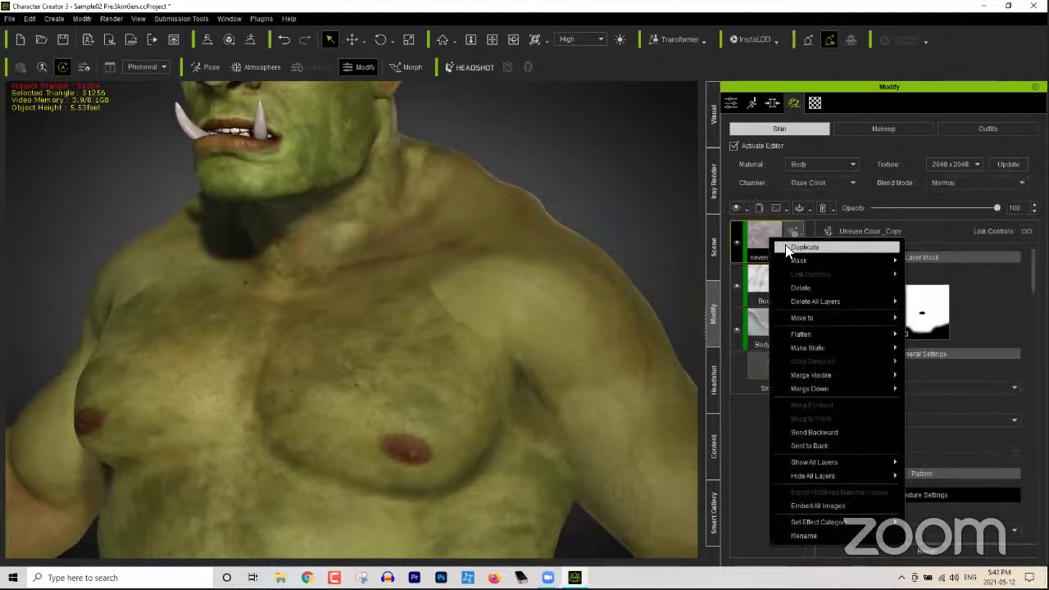
{"action": "left_click", "coordinate": [788, 249]}
{"action": "right_click", "coordinate": [764, 239]}
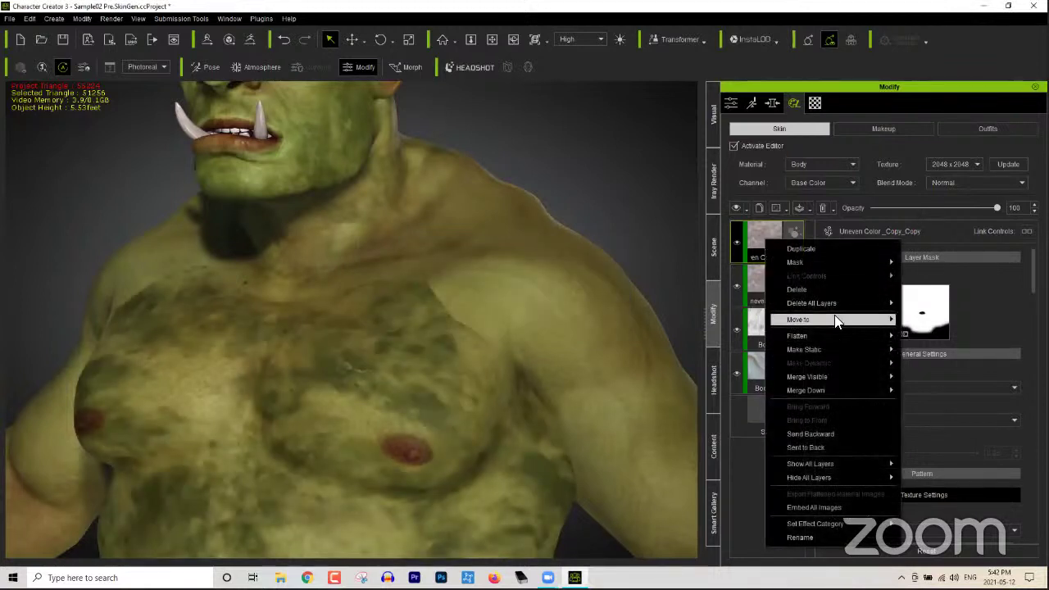
{"action": "mouse_move", "coordinate": [844, 320]}
{"action": "left_click", "coordinate": [919, 350]}
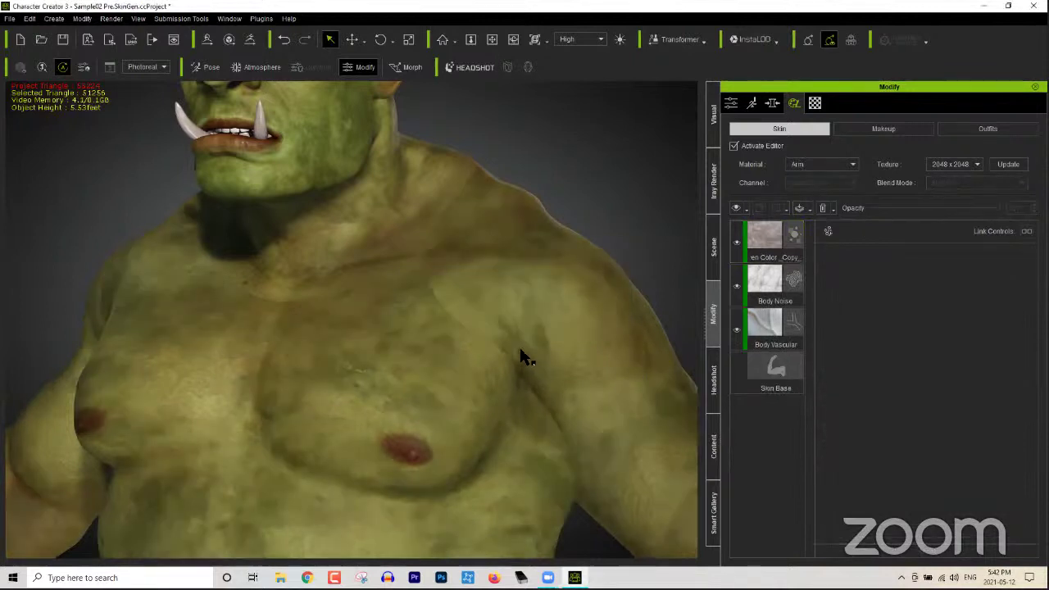
{"action": "right_click_drag", "start_coordinate": [396, 295], "coordinate": [674, 296]}
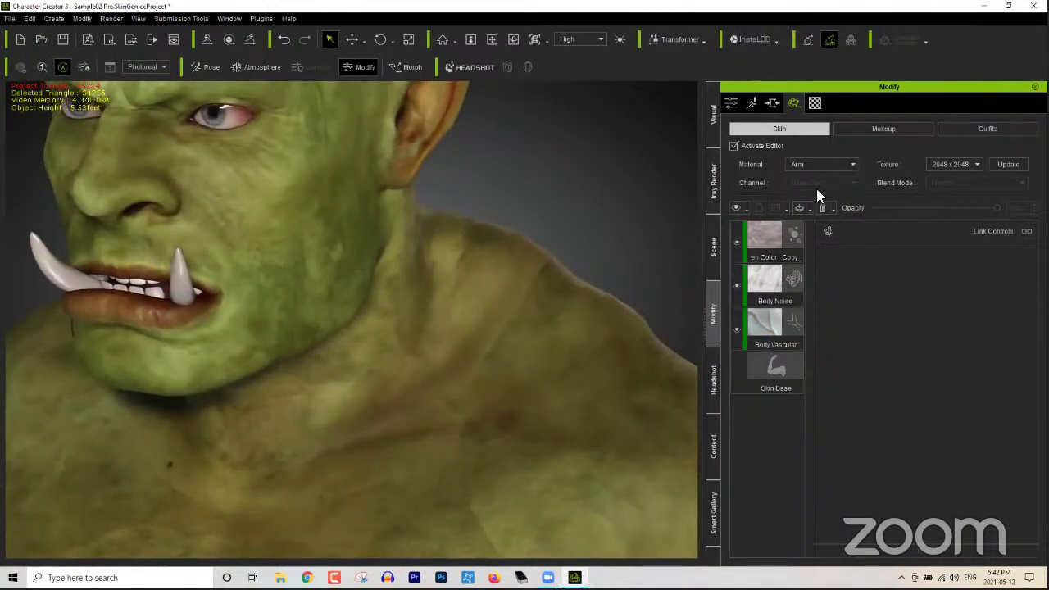
Step: Set the arm's Uneven Color copy to Tri-Planar projection and lower its opacity to 31
{"action": "left_click", "coordinate": [762, 248]}
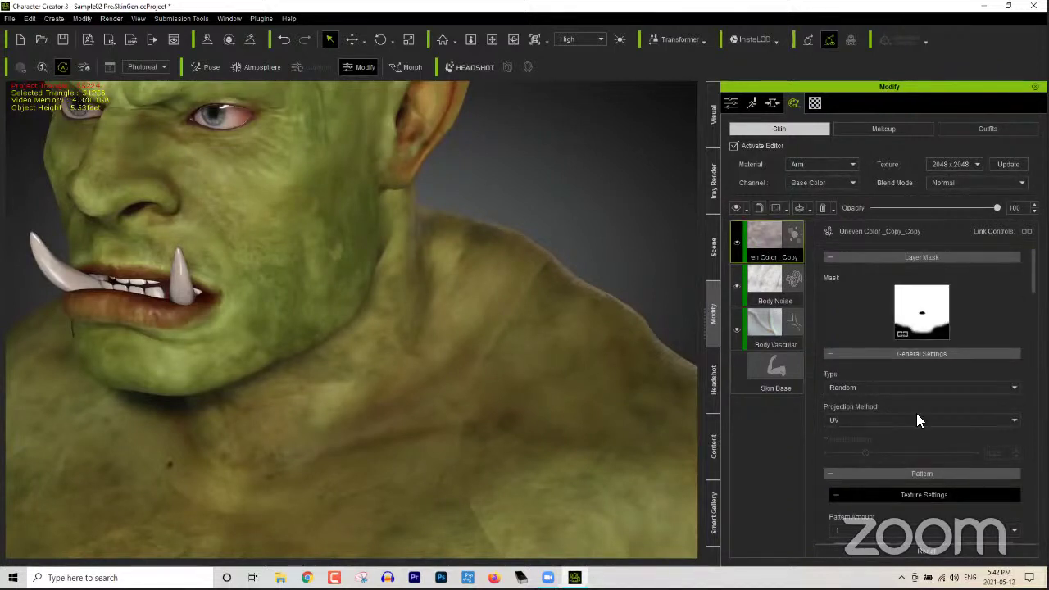
{"action": "left_click", "coordinate": [915, 418]}
{"action": "left_click", "coordinate": [884, 437]}
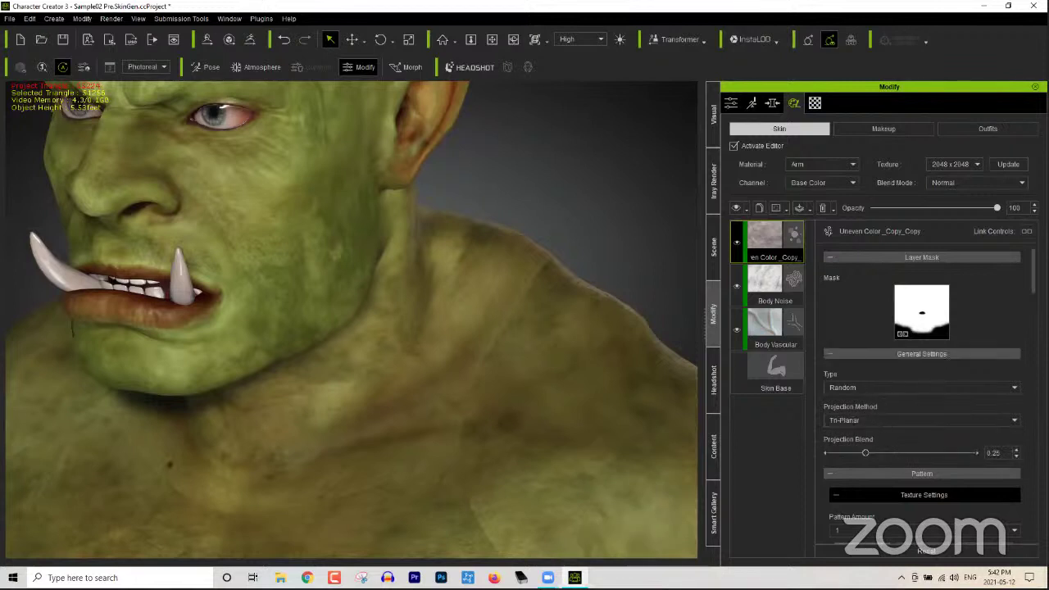
{"action": "scroll", "coordinate": [922, 394], "scroll_direction": "down", "scroll_amount": 3}
{"action": "left_click_drag", "start_coordinate": [997, 208], "coordinate": [912, 208]}
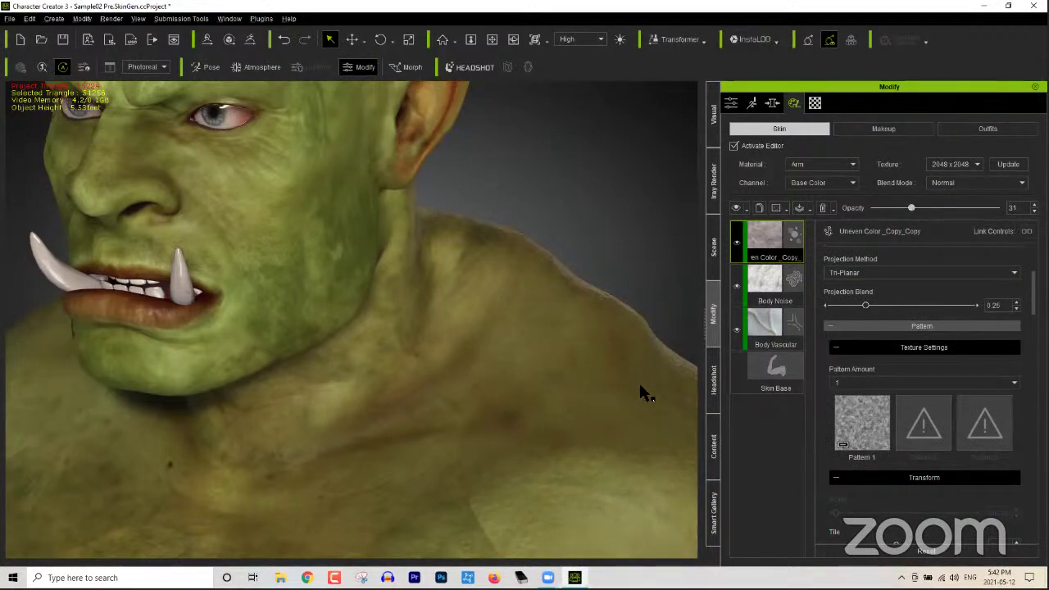
{"action": "scroll", "coordinate": [525, 253], "scroll_direction": "up", "scroll_amount": 5}
{"action": "scroll", "coordinate": [537, 294], "scroll_direction": "down", "scroll_amount": 5}
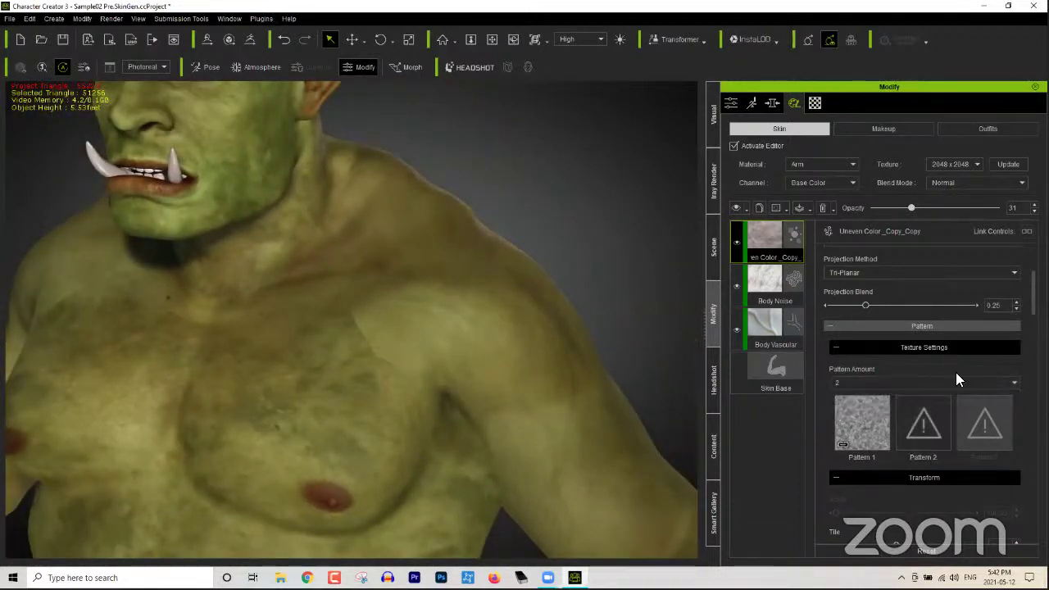
Step: Set the arm's Uneven Color copy to a position disorder of 0.24 and a random remove of 0.37
{"action": "scroll", "coordinate": [861, 422], "scroll_direction": "down", "scroll_amount": 6}
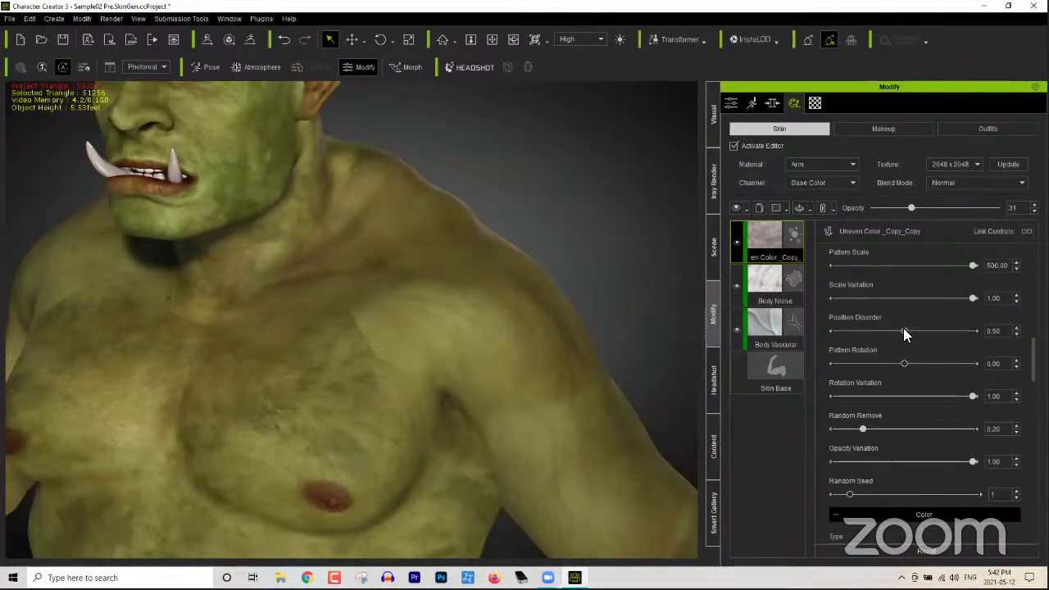
{"action": "left_click", "coordinate": [869, 330]}
{"action": "left_click_drag", "start_coordinate": [864, 428], "coordinate": [923, 429]}
{"action": "left_click", "coordinate": [887, 429]}
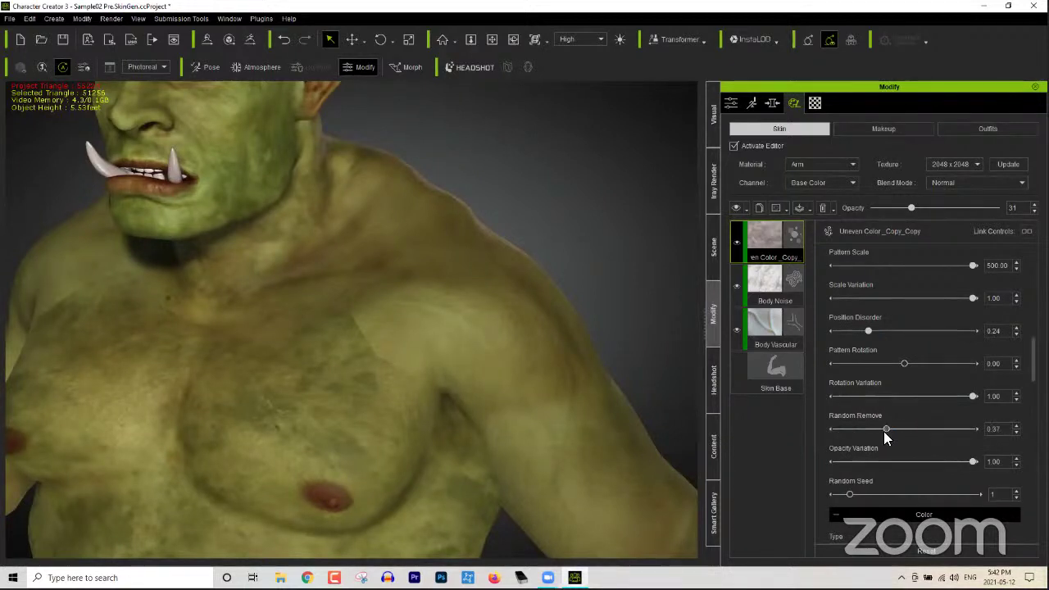
Step: Switch to the Body material and lower its Uneven Color copy's opacity to 65
{"action": "left_click", "coordinate": [808, 165]}
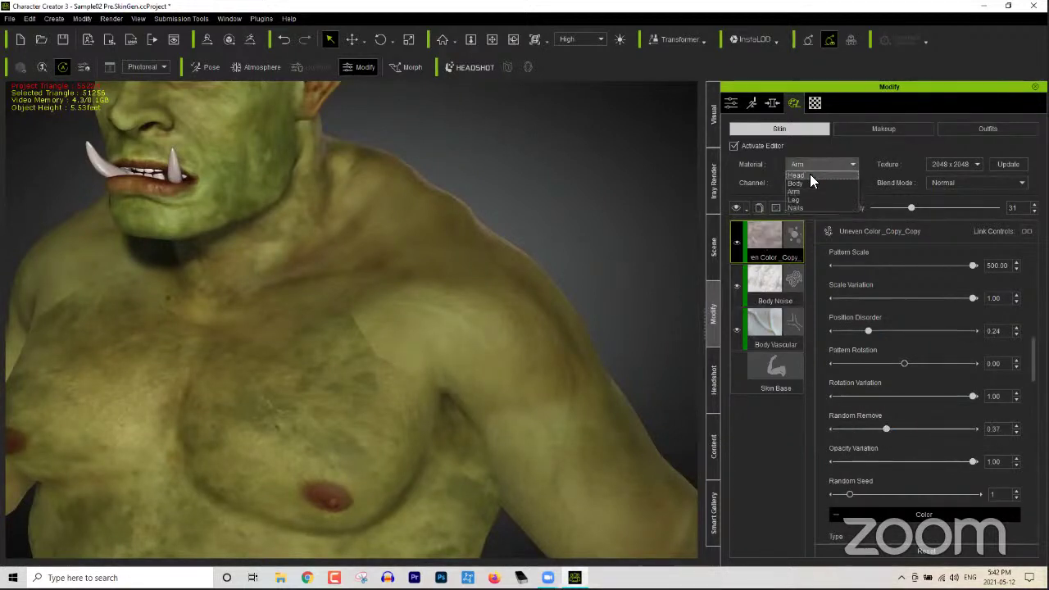
{"action": "left_click", "coordinate": [805, 183]}
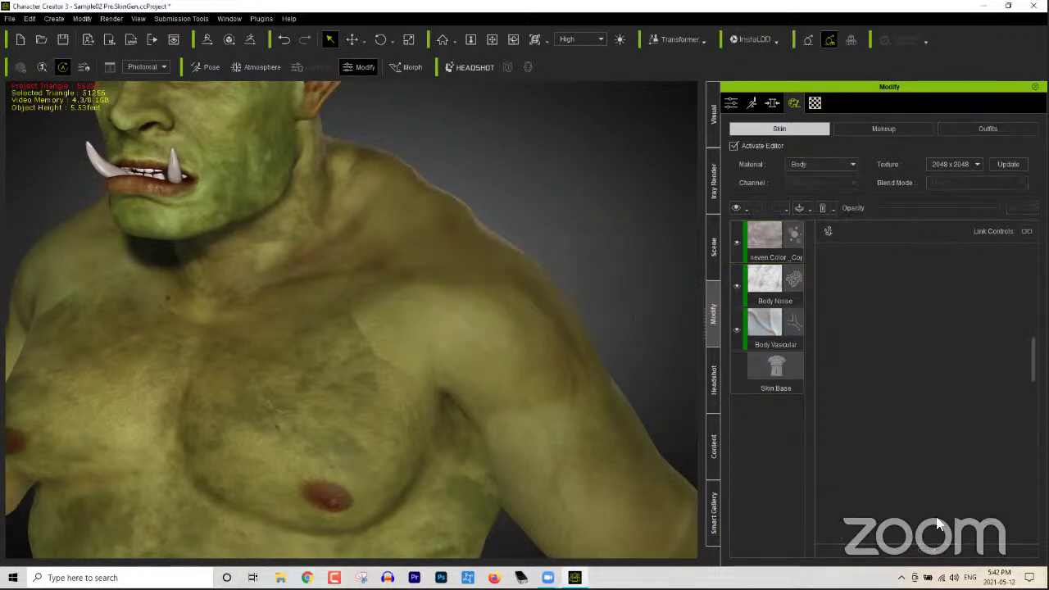
{"action": "left_click", "coordinate": [757, 275]}
{"action": "left_click", "coordinate": [773, 236]}
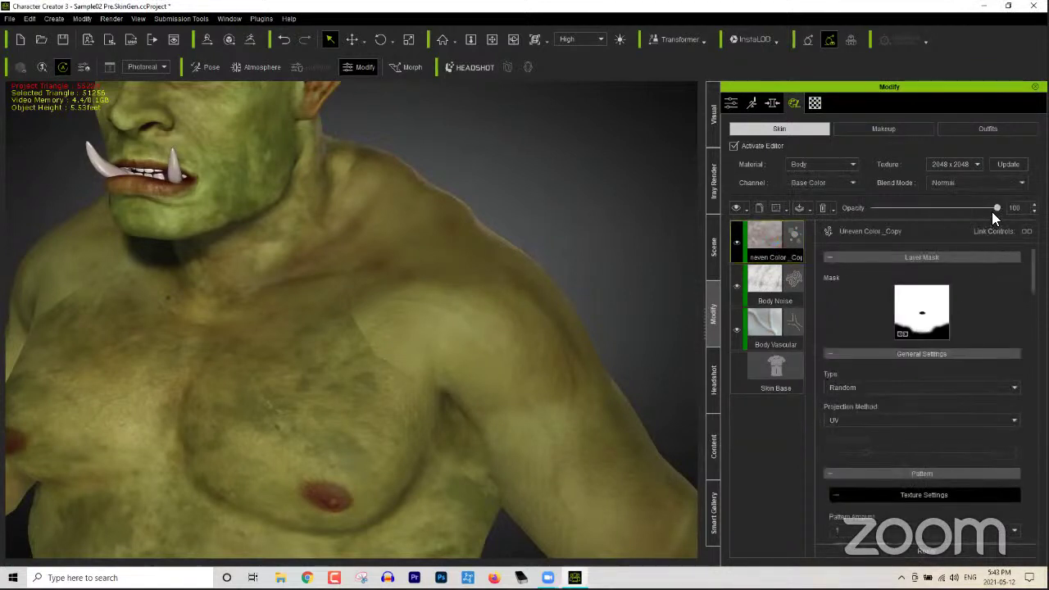
{"action": "left_click_drag", "start_coordinate": [996, 207], "coordinate": [949, 208]}
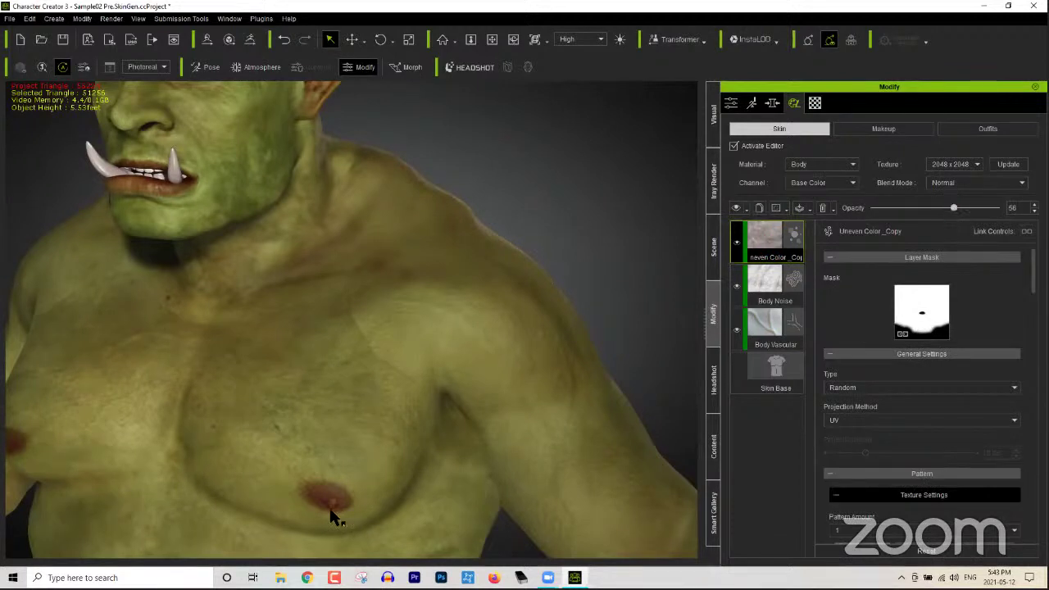
{"action": "scroll", "coordinate": [922, 369], "scroll_direction": "down", "scroll_amount": 1}
Step: Reduce the pattern scale of the body's Uneven Color copy to 275.30 and compare the body with the head
{"action": "scroll", "coordinate": [906, 381], "scroll_direction": "down", "scroll_amount": 10}
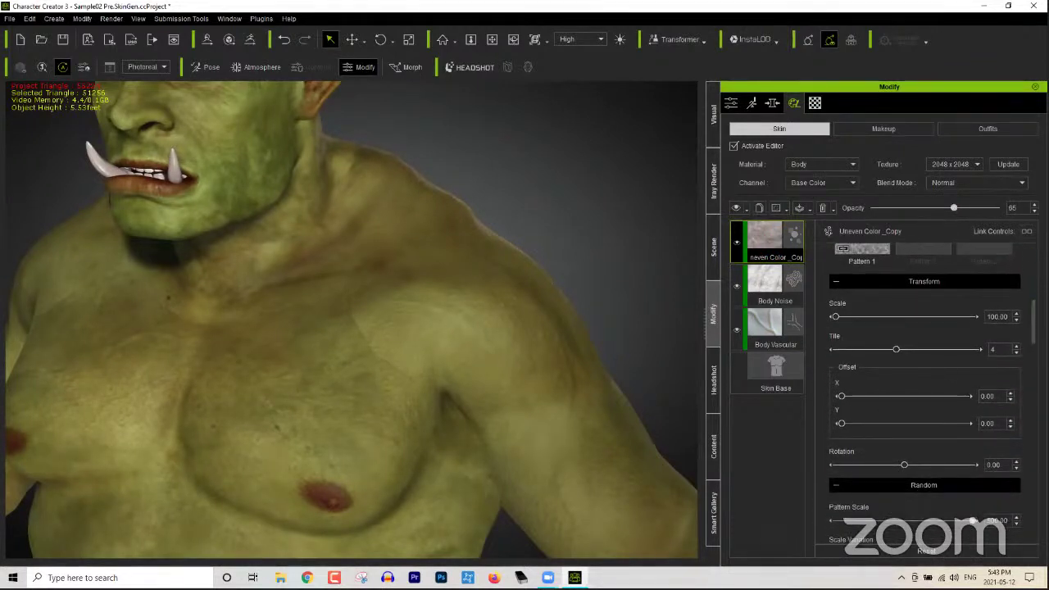
{"action": "scroll", "coordinate": [974, 341], "scroll_direction": "down", "scroll_amount": 5}
{"action": "left_click_drag", "start_coordinate": [973, 336], "coordinate": [912, 333]}
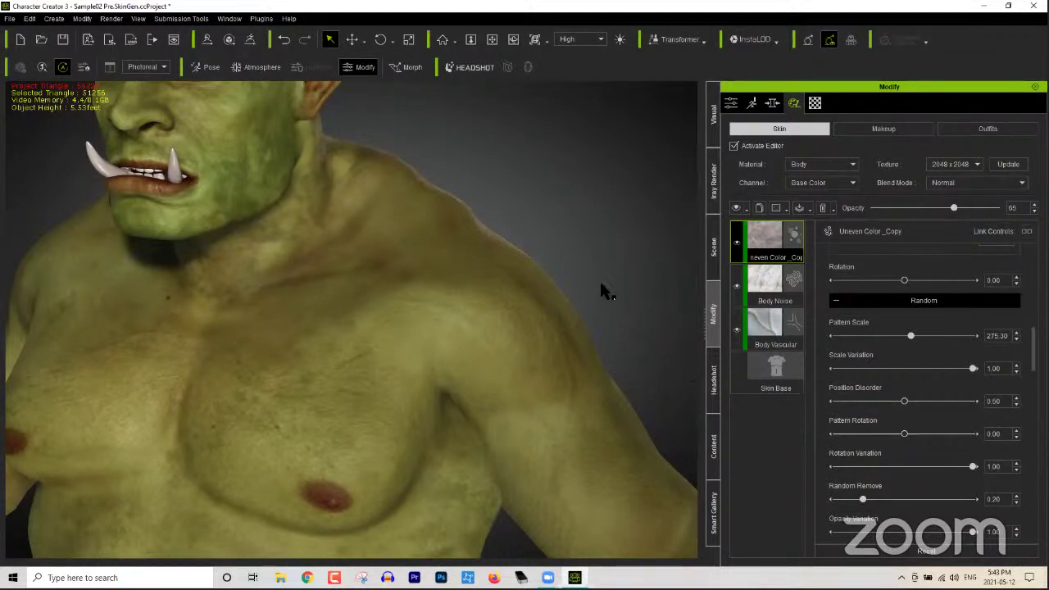
{"action": "middle_click_drag", "start_coordinate": [421, 230], "coordinate": [440, 363]}
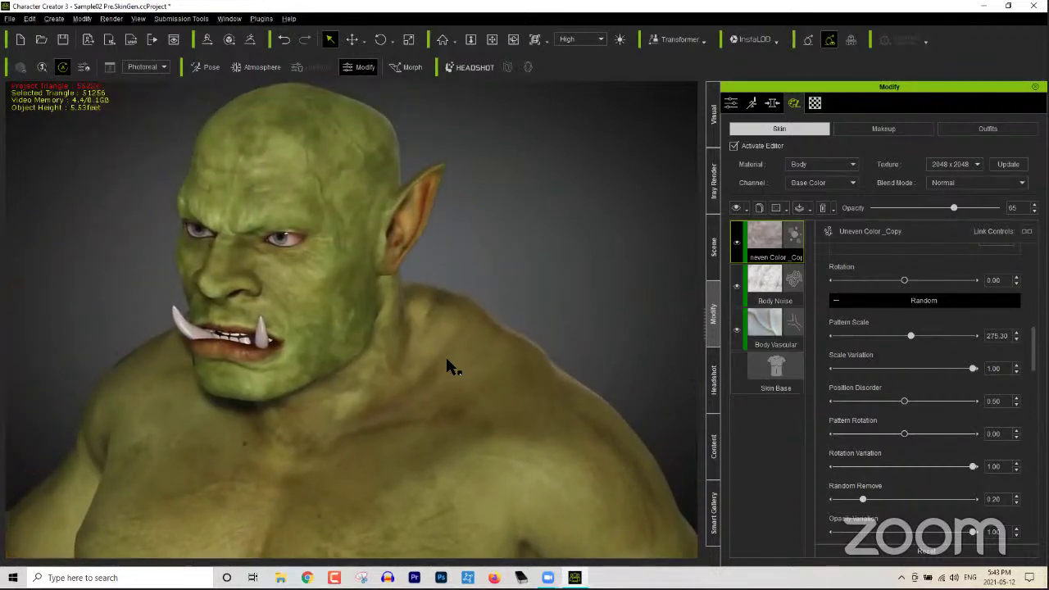
{"action": "right_click_drag", "start_coordinate": [407, 292], "coordinate": [435, 318]}
{"action": "scroll", "coordinate": [442, 336], "scroll_direction": "up", "scroll_amount": 5}
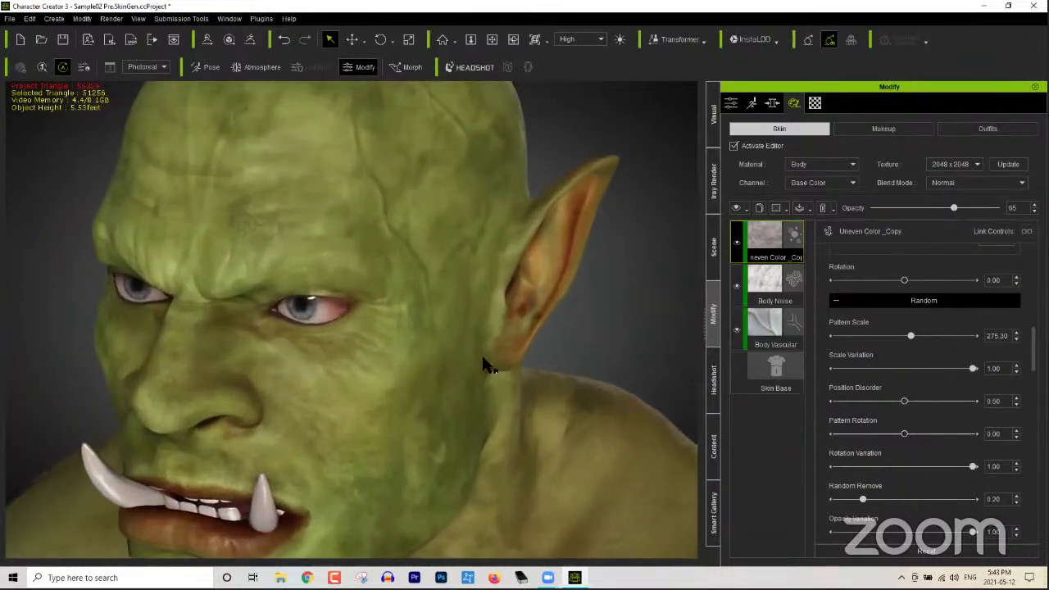
Step: Switch to the Head material, lower the Uneven Color layer's opacity to 63, collapse its general settings, and inspect the face
{"action": "left_click", "coordinate": [822, 162]}
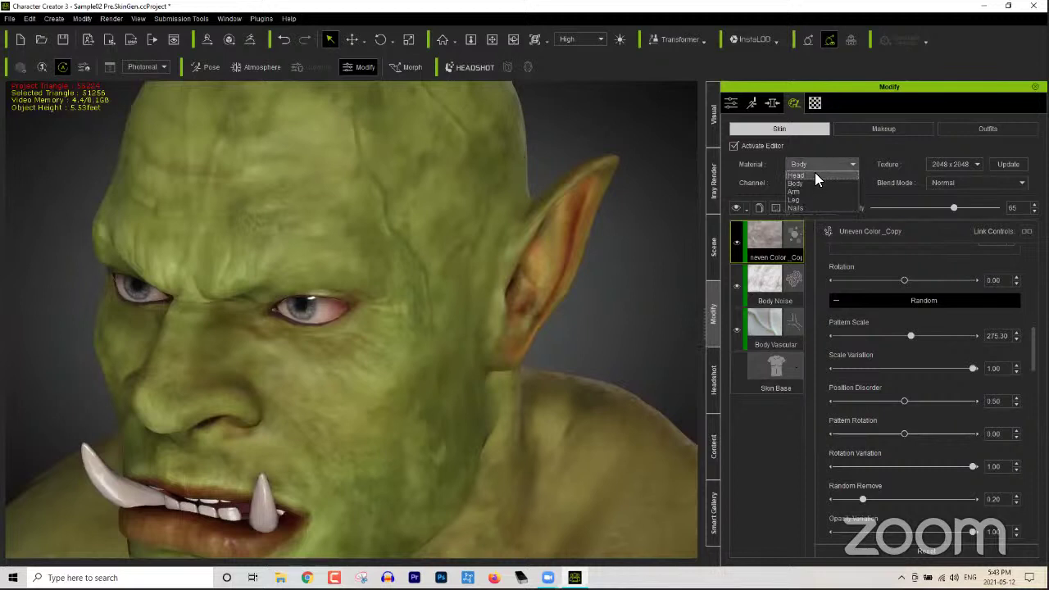
{"action": "left_click", "coordinate": [815, 176]}
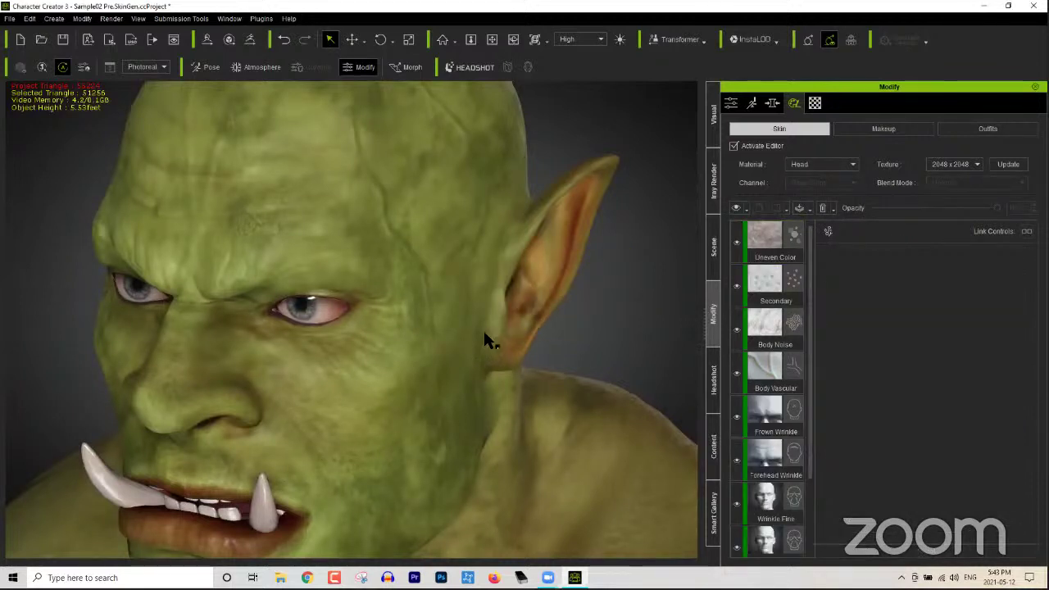
{"action": "left_click", "coordinate": [763, 234]}
{"action": "left_click_drag", "start_coordinate": [999, 210], "coordinate": [951, 209]}
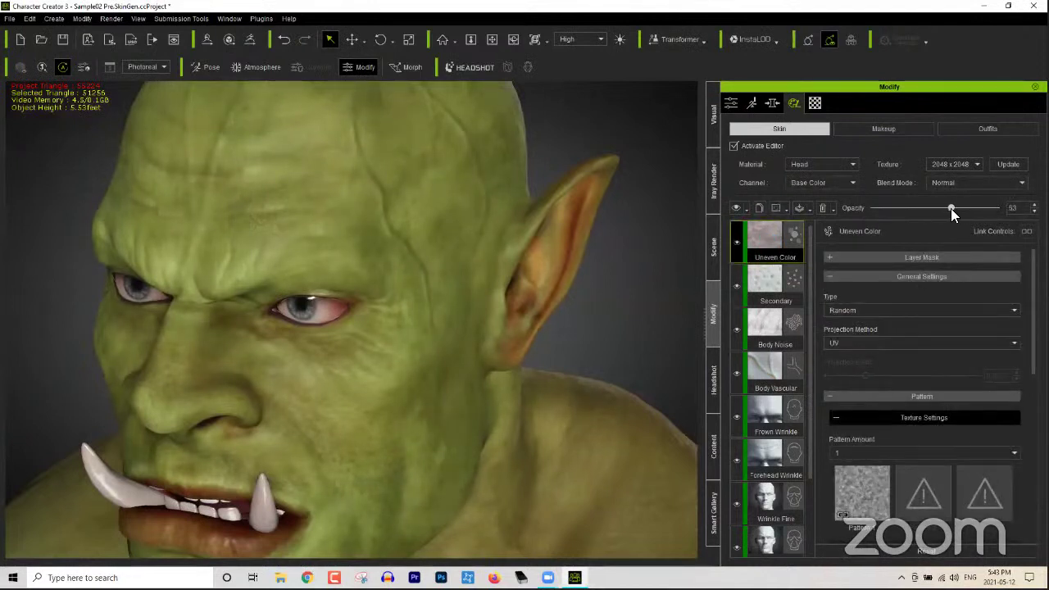
{"action": "left_click", "coordinate": [831, 278]}
{"action": "middle_click_drag", "start_coordinate": [486, 364], "coordinate": [497, 341]}
{"action": "scroll", "coordinate": [500, 349], "scroll_direction": "down", "scroll_amount": 4}
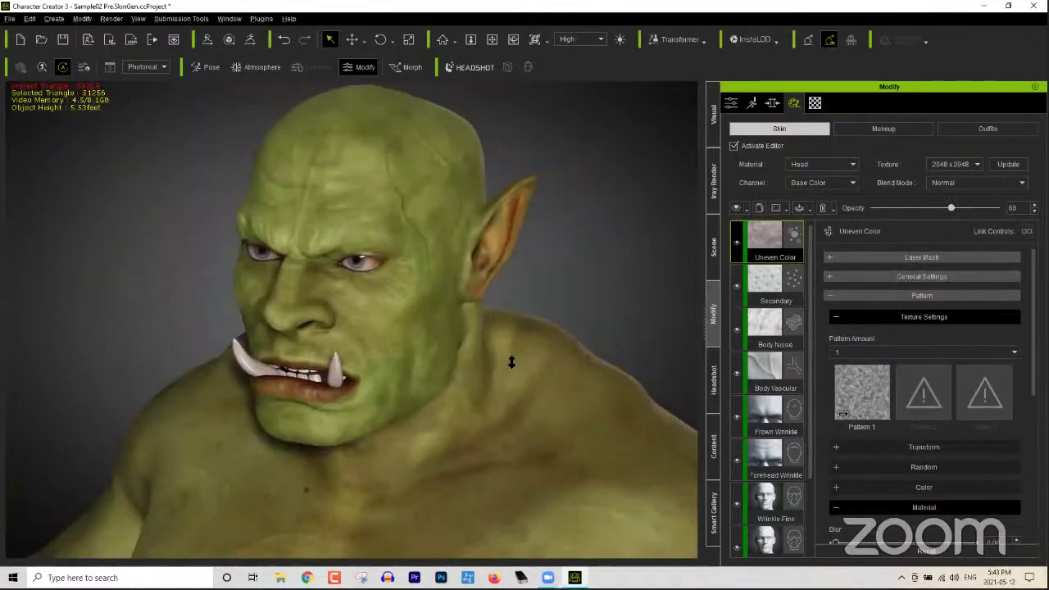
{"action": "right_click_drag", "start_coordinate": [506, 368], "coordinate": [616, 325]}
{"action": "scroll", "coordinate": [601, 339], "scroll_direction": "up", "scroll_amount": 5}
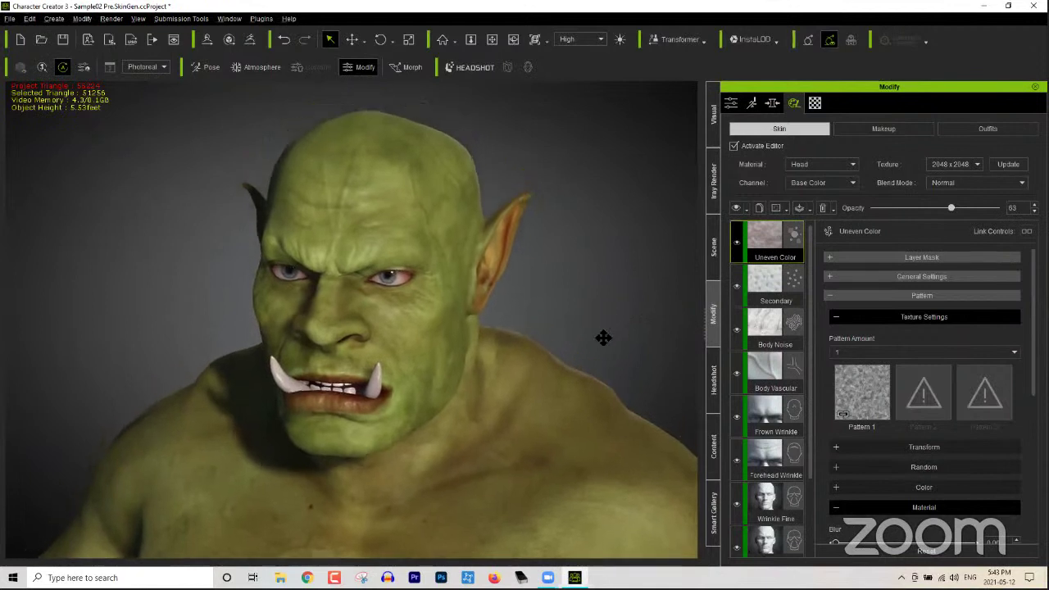
{"action": "scroll", "coordinate": [592, 314], "scroll_direction": "up", "scroll_amount": 1}
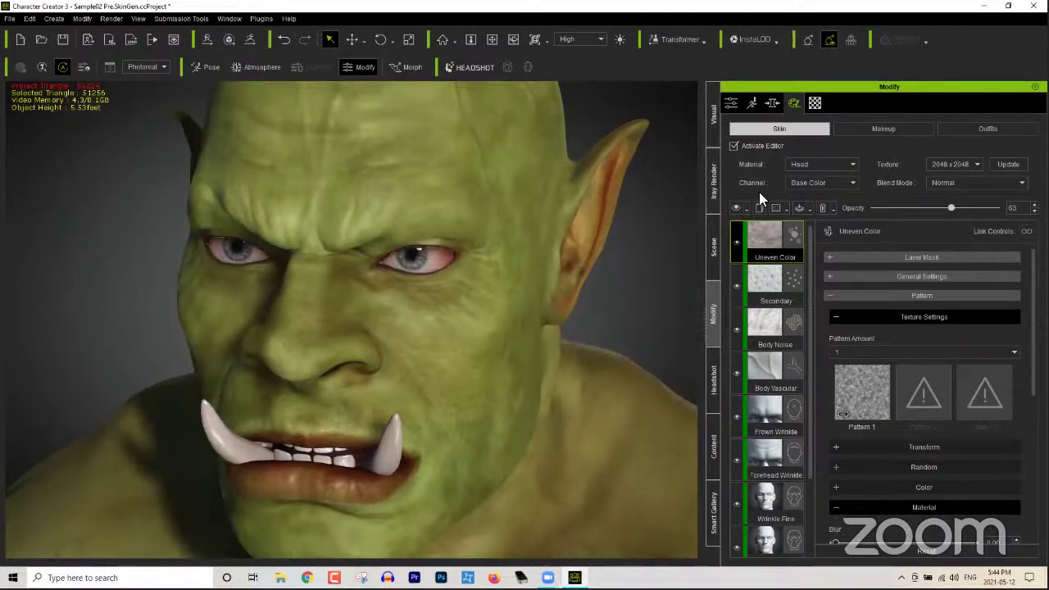
Step: Collapse the Normal Effects and Skin Details template groups, and open the Realistic Human Skin tattoos in the Acquired group
{"action": "left_click", "coordinate": [711, 443]}
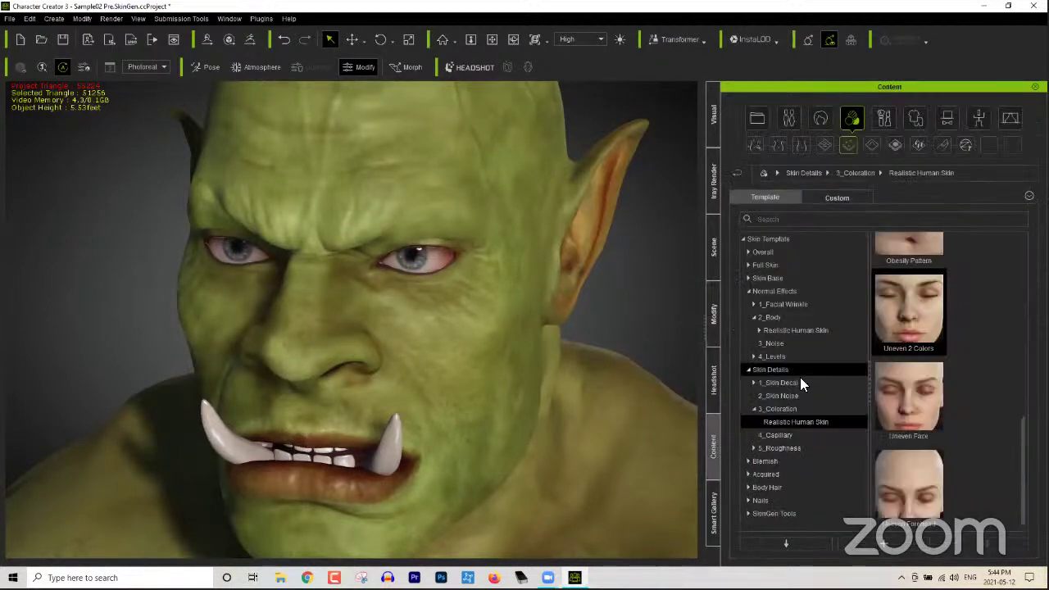
{"action": "left_click", "coordinate": [747, 291]}
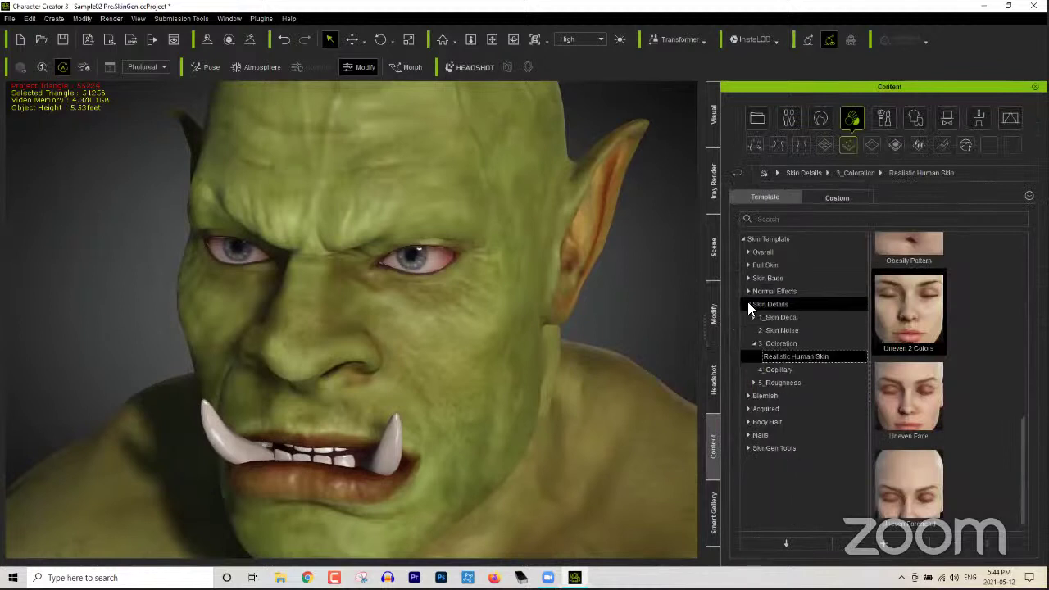
{"action": "left_click", "coordinate": [748, 304]}
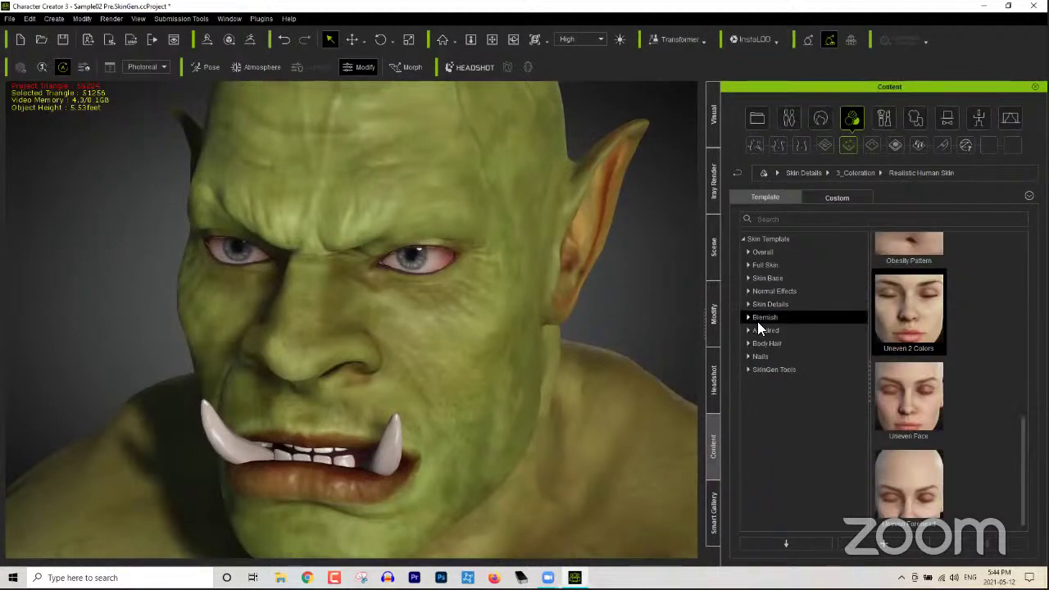
{"action": "left_click", "coordinate": [748, 331]}
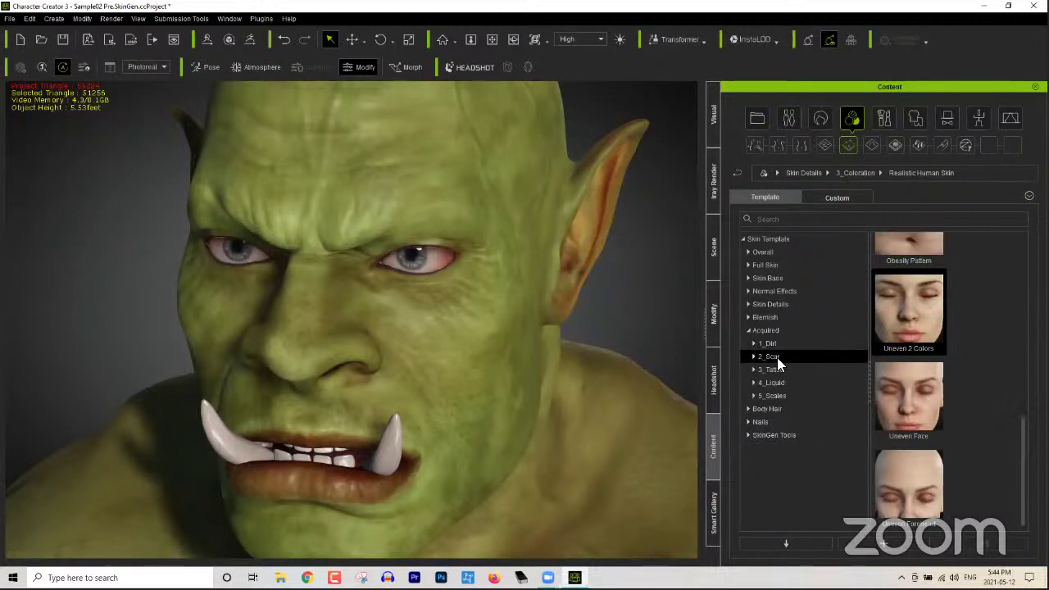
{"action": "left_click", "coordinate": [754, 369]}
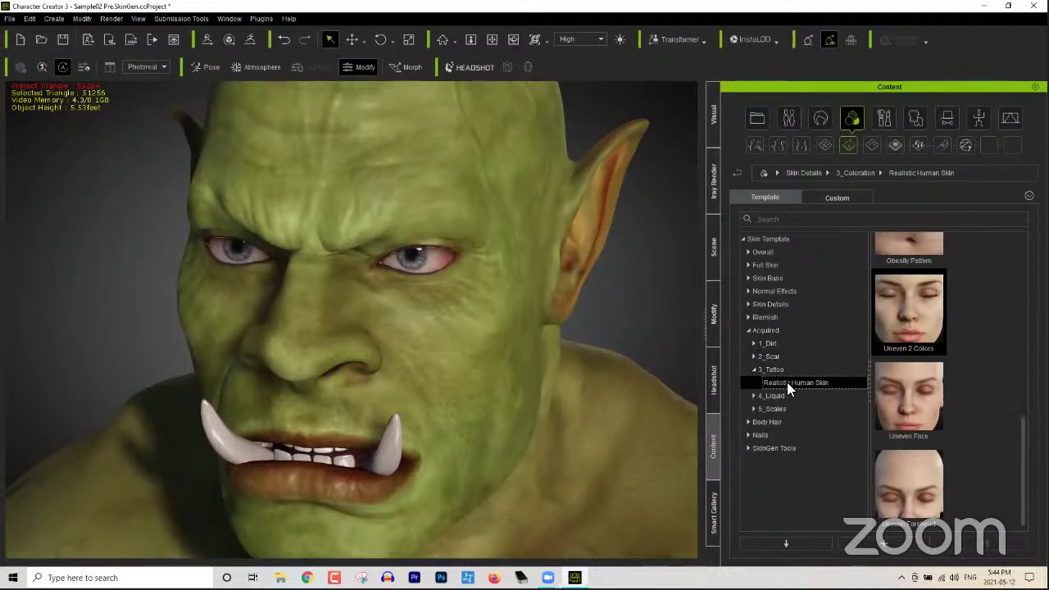
{"action": "left_click", "coordinate": [790, 383]}
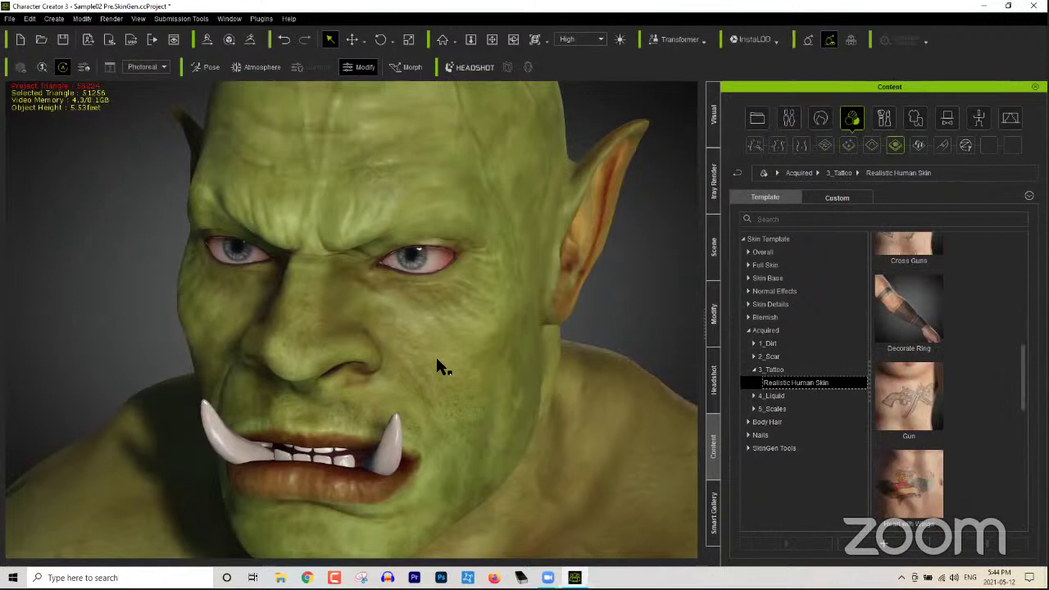
Step: Apply the Armband tattoo template from the Realistic Human Skin set to the orc's arm
{"action": "scroll", "coordinate": [445, 374], "scroll_direction": "down", "scroll_amount": 5}
{"action": "scroll", "coordinate": [511, 337], "scroll_direction": "up", "scroll_amount": 2}
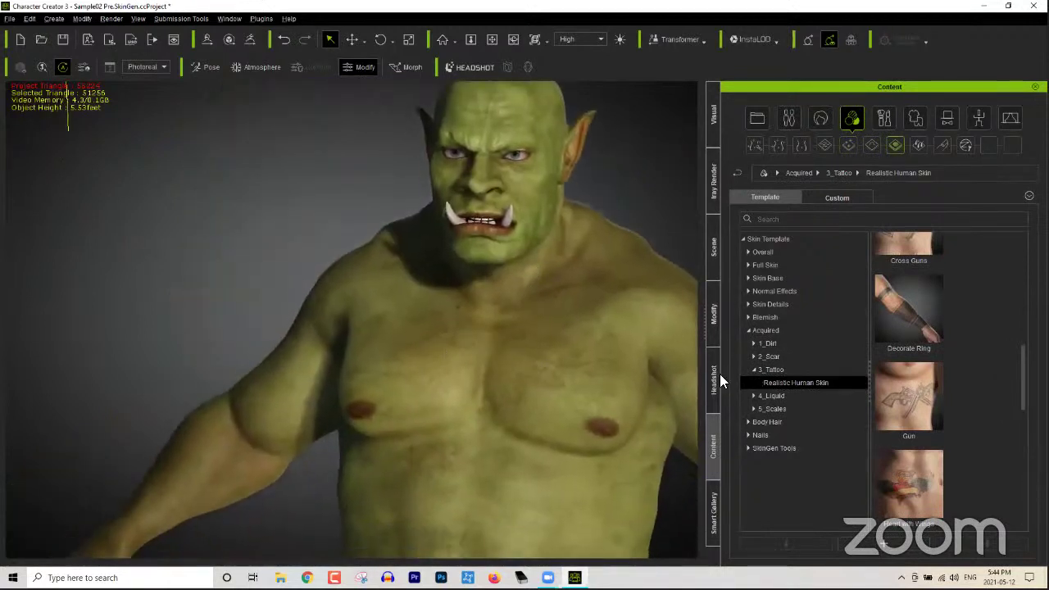
{"action": "left_click_drag", "start_coordinate": [1025, 385], "coordinate": [1022, 270]}
{"action": "double_click", "coordinate": [907, 353]}
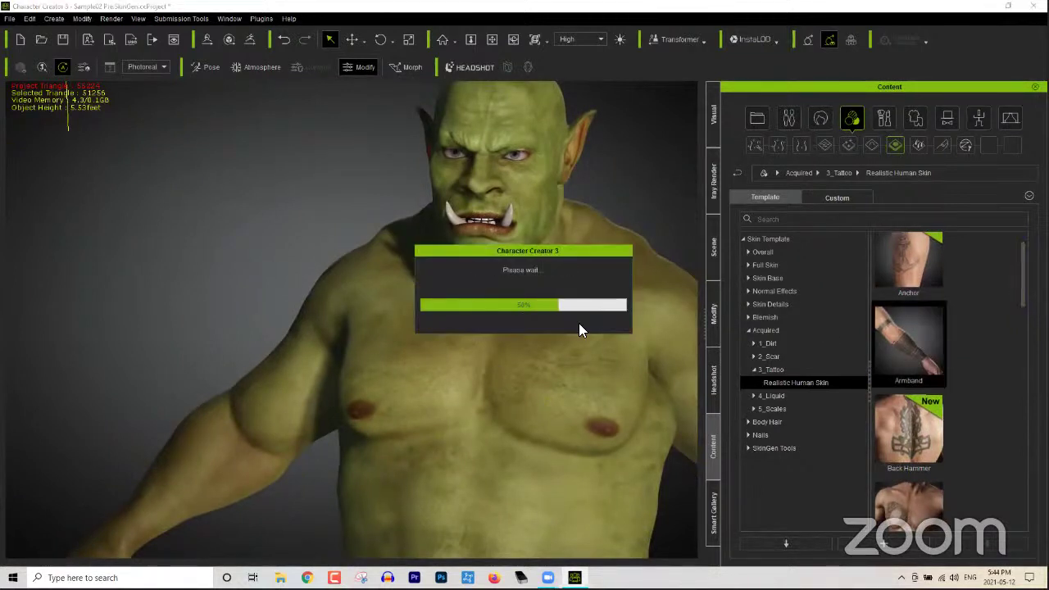
{"action": "scroll", "coordinate": [344, 414], "scroll_direction": "up", "scroll_amount": 5}
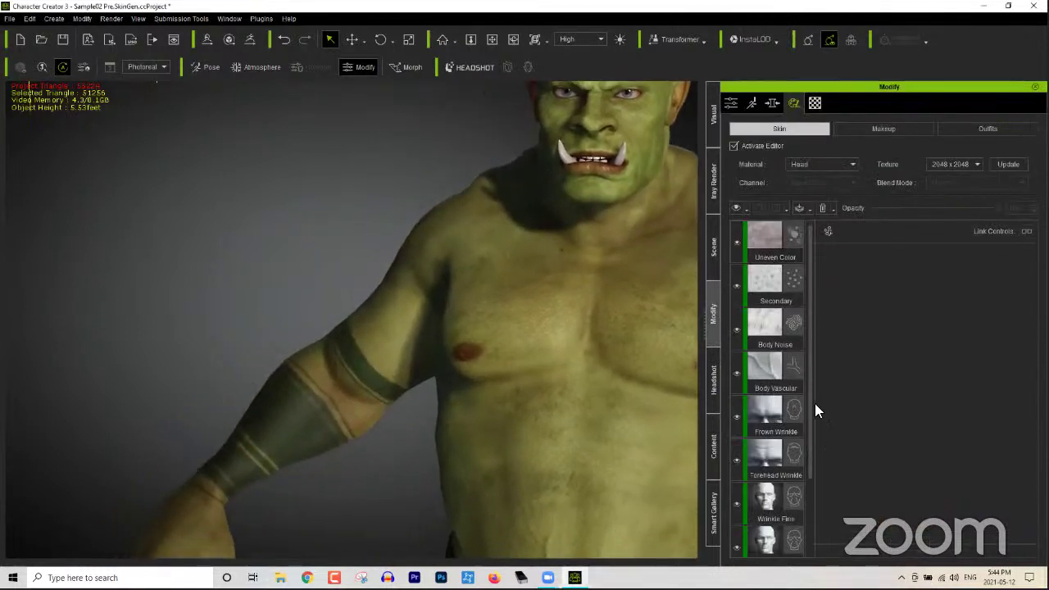
Step: Switch the edited skin material to Arm and select its Tattoo layer
{"action": "left_click_drag", "start_coordinate": [812, 403], "coordinate": [795, 328]}
{"action": "left_click", "coordinate": [824, 167]}
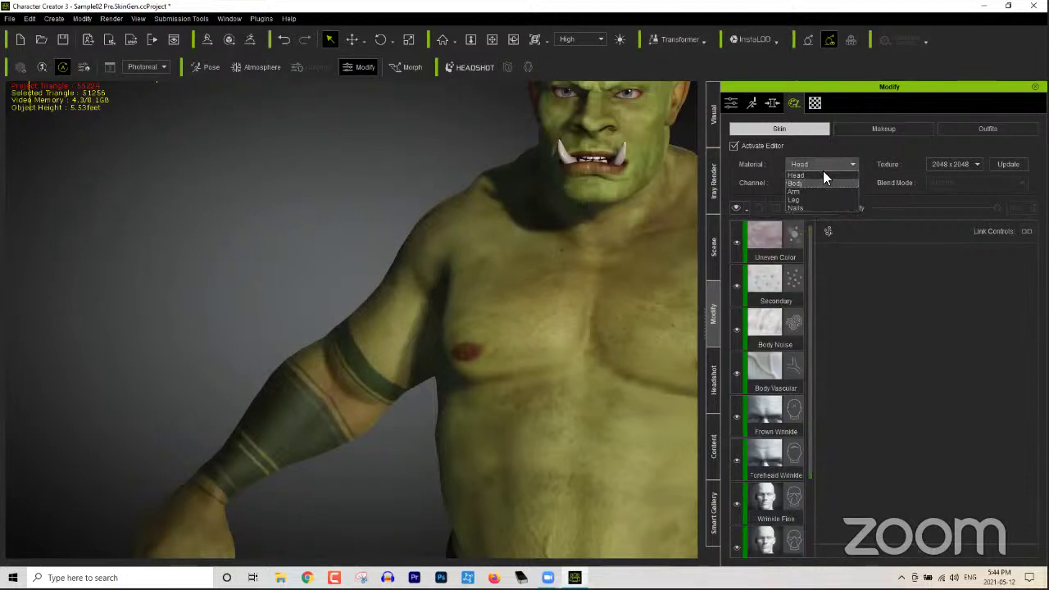
{"action": "left_click", "coordinate": [810, 192]}
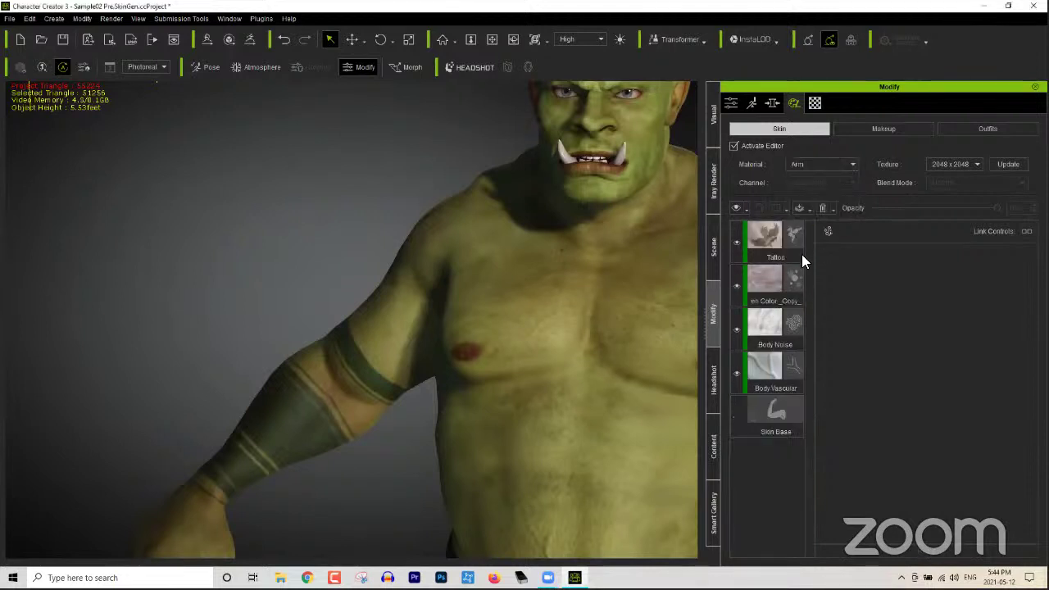
{"action": "left_click", "coordinate": [763, 242]}
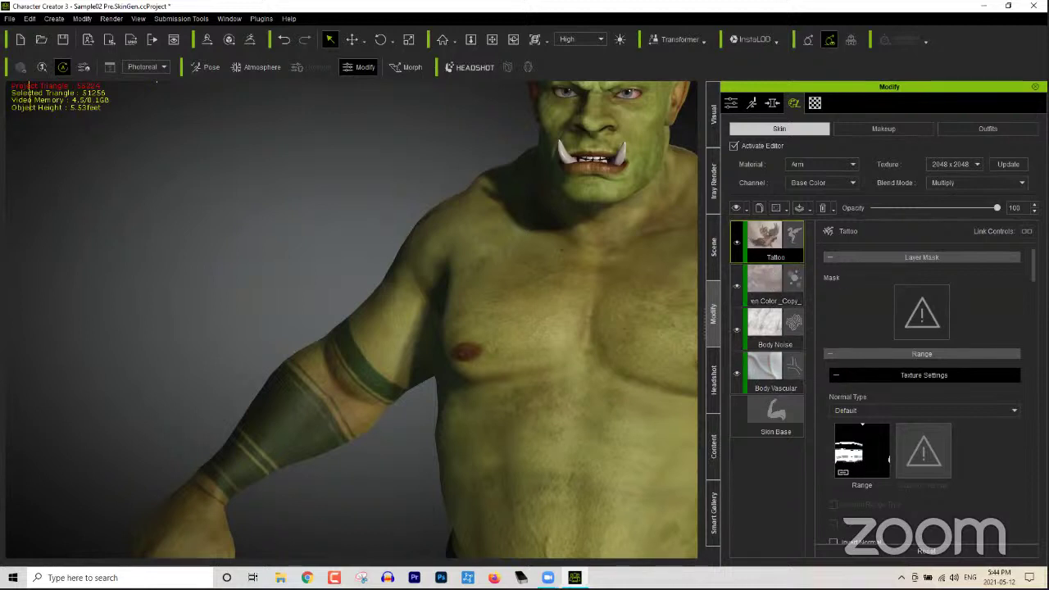
Step: Review the Tattoo layer's adjustable settings and collapse its Range and Layer Mask groups
{"action": "scroll", "coordinate": [841, 275], "scroll_direction": "down", "scroll_amount": 2}
{"action": "scroll", "coordinate": [924, 394], "scroll_direction": "down", "scroll_amount": 6}
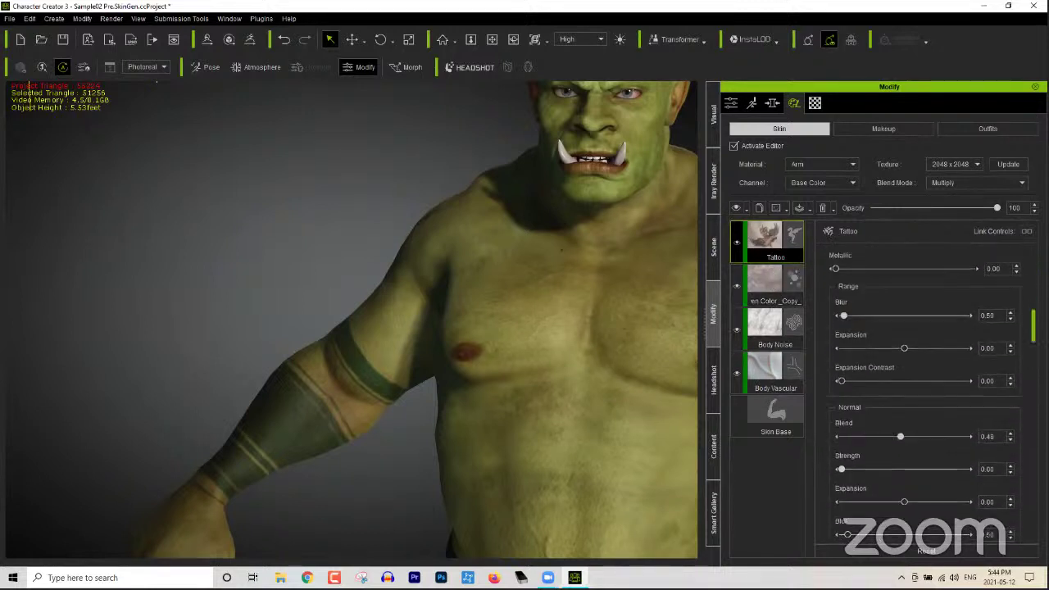
{"action": "scroll", "coordinate": [925, 393], "scroll_direction": "down", "scroll_amount": 1}
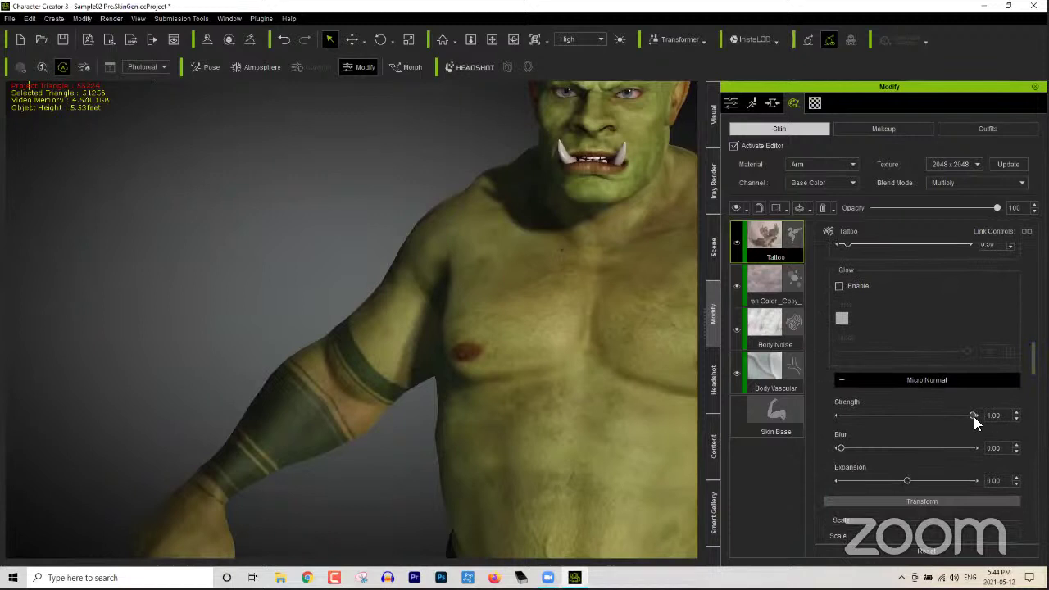
{"action": "scroll", "coordinate": [853, 351], "scroll_direction": "up", "scroll_amount": 10}
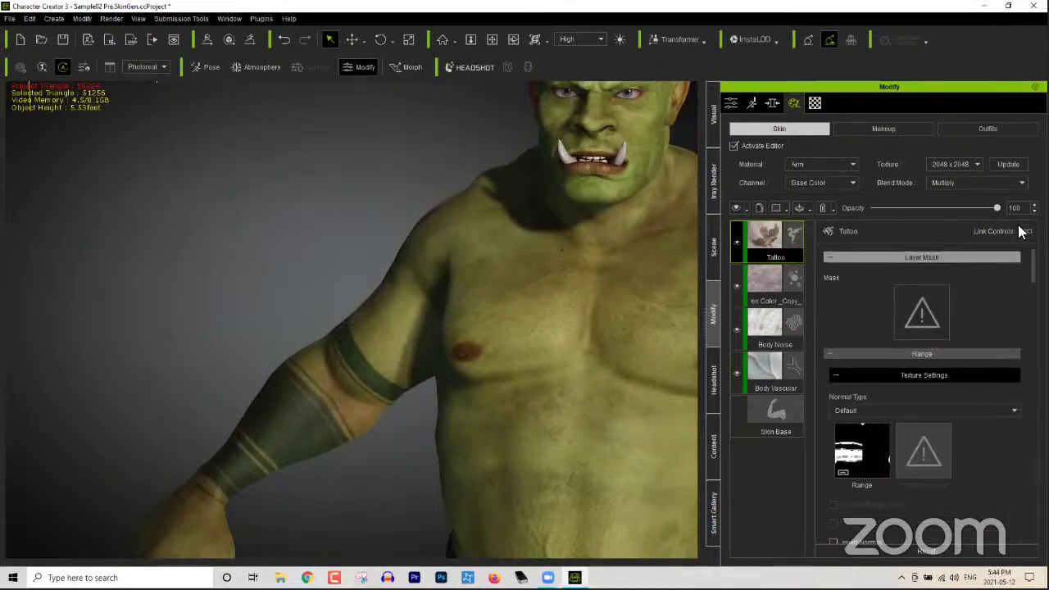
{"action": "left_click", "coordinate": [853, 353]}
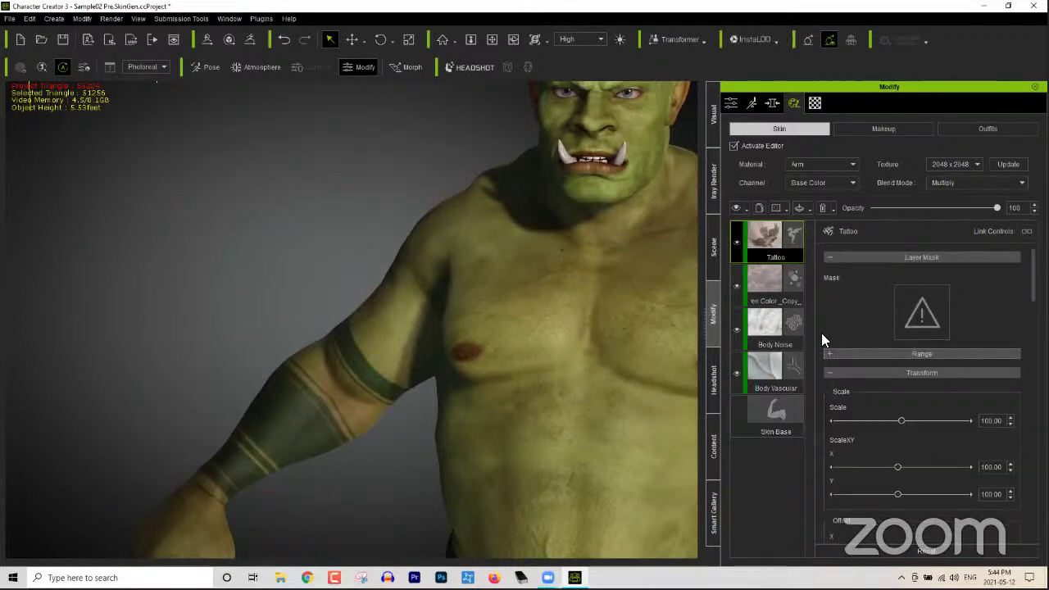
{"action": "left_click", "coordinate": [850, 260]}
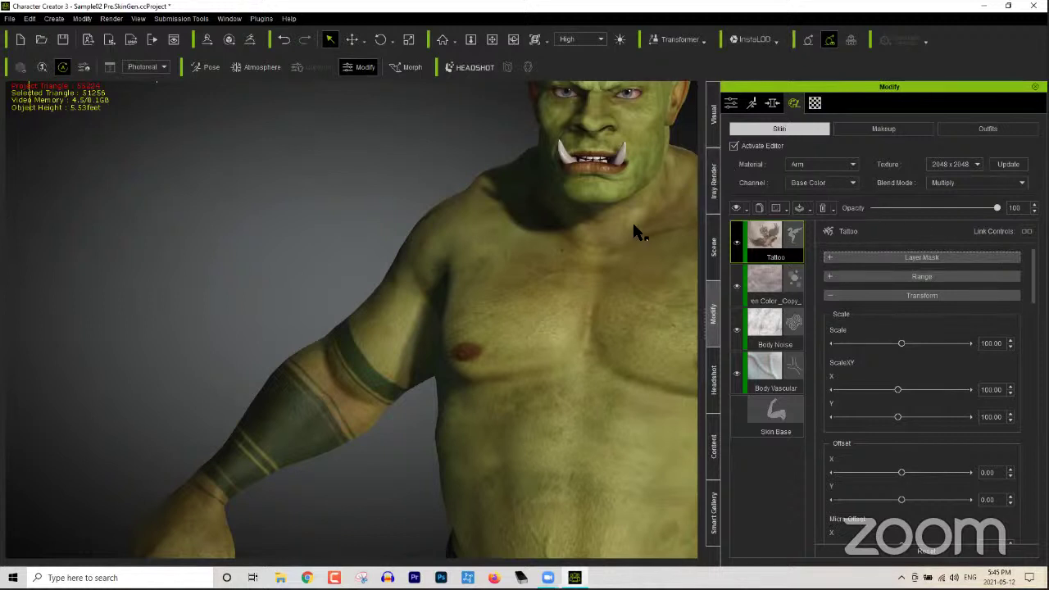
Step: Return to the orc's face and switch the edited skin material to Head
{"action": "right_click_drag", "start_coordinate": [632, 219], "coordinate": [557, 359]}
{"action": "scroll", "coordinate": [558, 328], "scroll_direction": "up", "scroll_amount": 5}
{"action": "right_click_drag", "start_coordinate": [555, 305], "coordinate": [372, 326]}
{"action": "mouse_move", "coordinate": [515, 365]}
{"action": "right_mouse_down"}
{"action": "mouse_move", "coordinate": [472, 373]}
{"action": "mouse_move", "coordinate": [492, 356]}
{"action": "mouse_move", "coordinate": [533, 361]}
{"action": "right_mouse_up"}
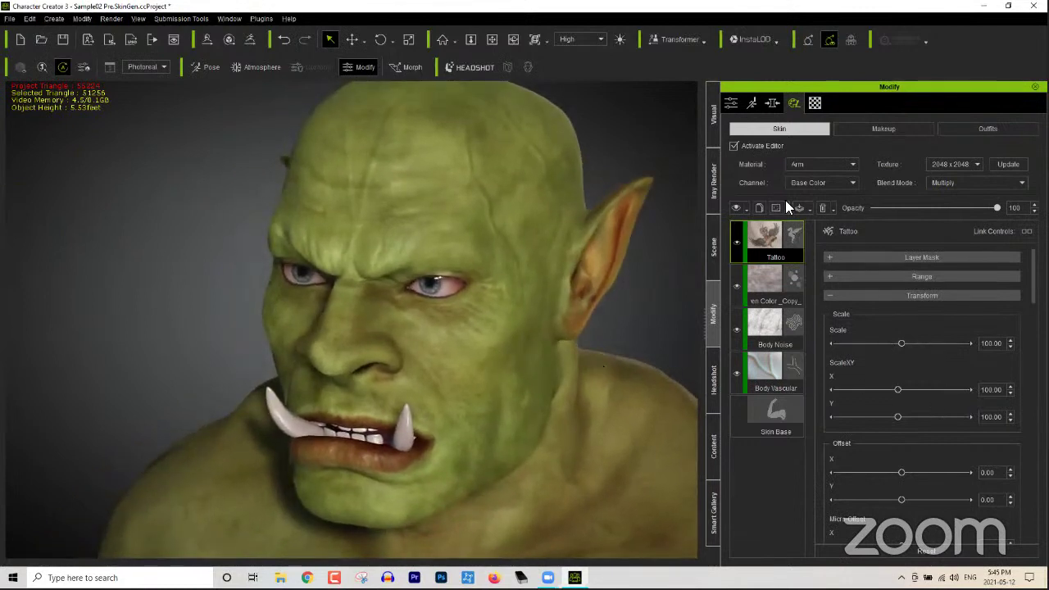
{"action": "left_click", "coordinate": [816, 163]}
{"action": "left_click", "coordinate": [816, 175]}
Step: Add the _Scar Laceration template from the Realistic Human Skin scars to the head as a new layer
{"action": "left_click", "coordinate": [718, 459]}
{"action": "left_click", "coordinate": [790, 359]}
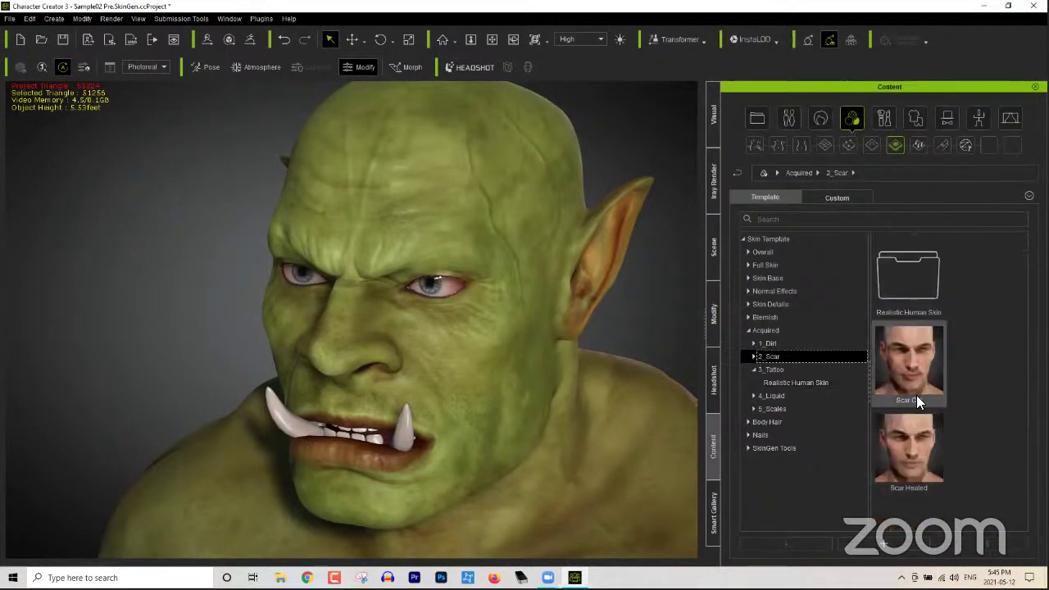
{"action": "left_click", "coordinate": [753, 357]}
{"action": "left_click", "coordinate": [804, 370]}
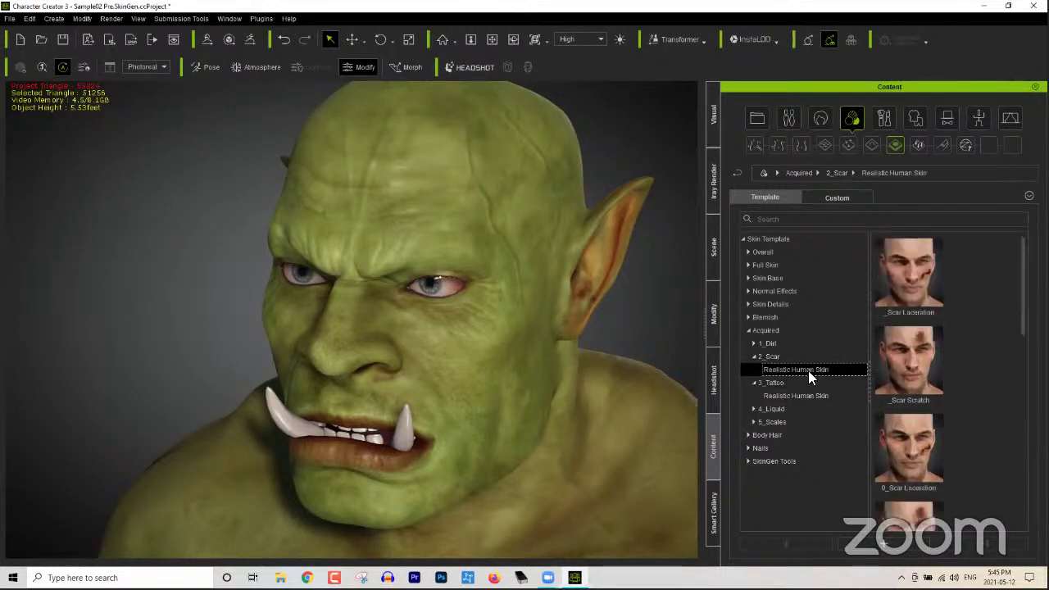
{"action": "double_click", "coordinate": [920, 283]}
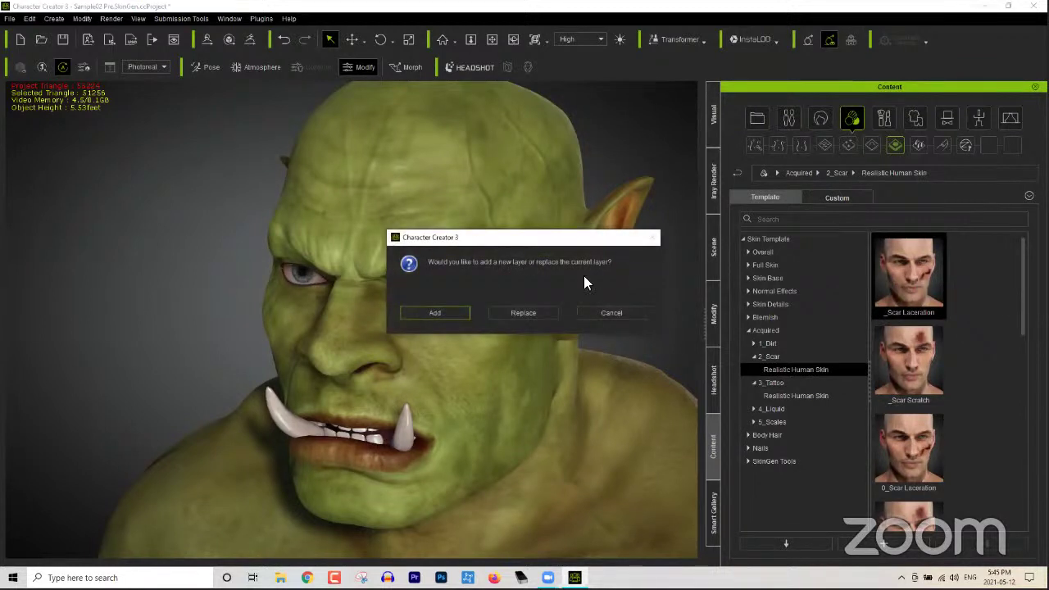
{"action": "left_click", "coordinate": [427, 310]}
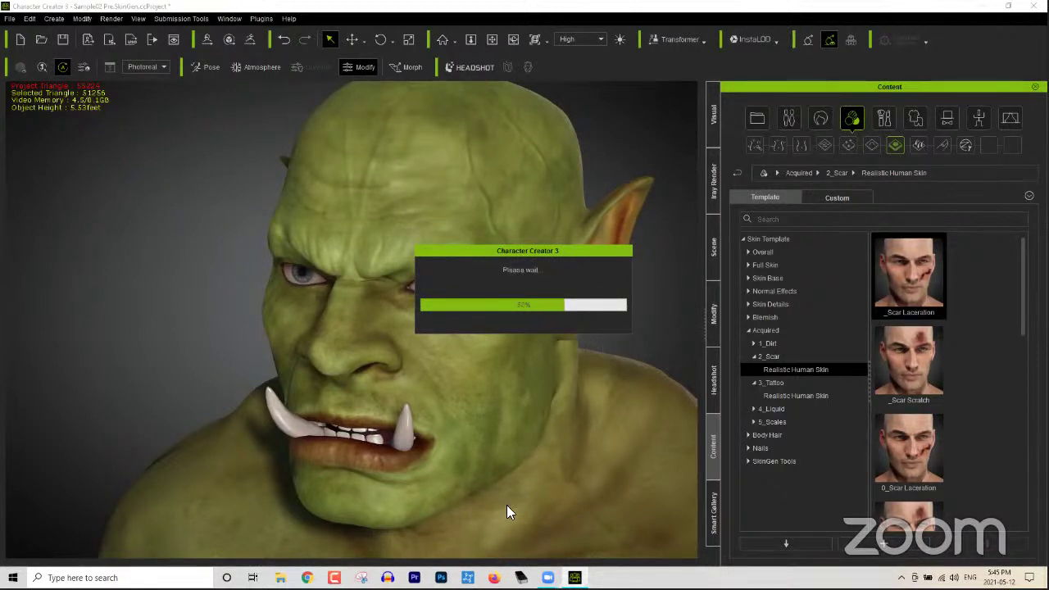
Step: Select the Scar Laceration layer, collapse its setting groups, and check the texture settings of its Base group
{"action": "scroll", "coordinate": [518, 413], "scroll_direction": "up", "scroll_amount": 5}
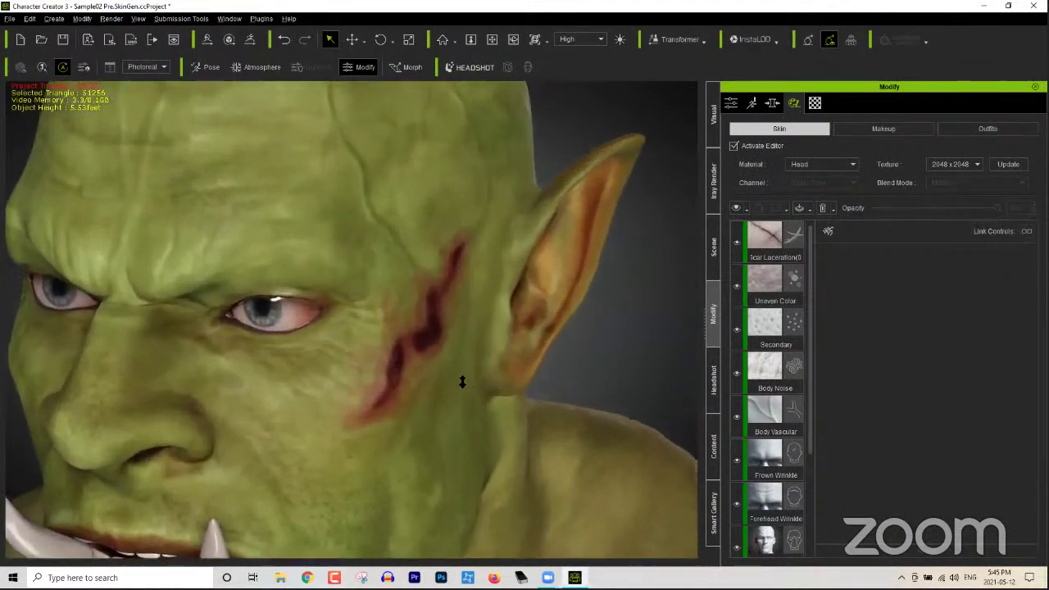
{"action": "left_click", "coordinate": [775, 250]}
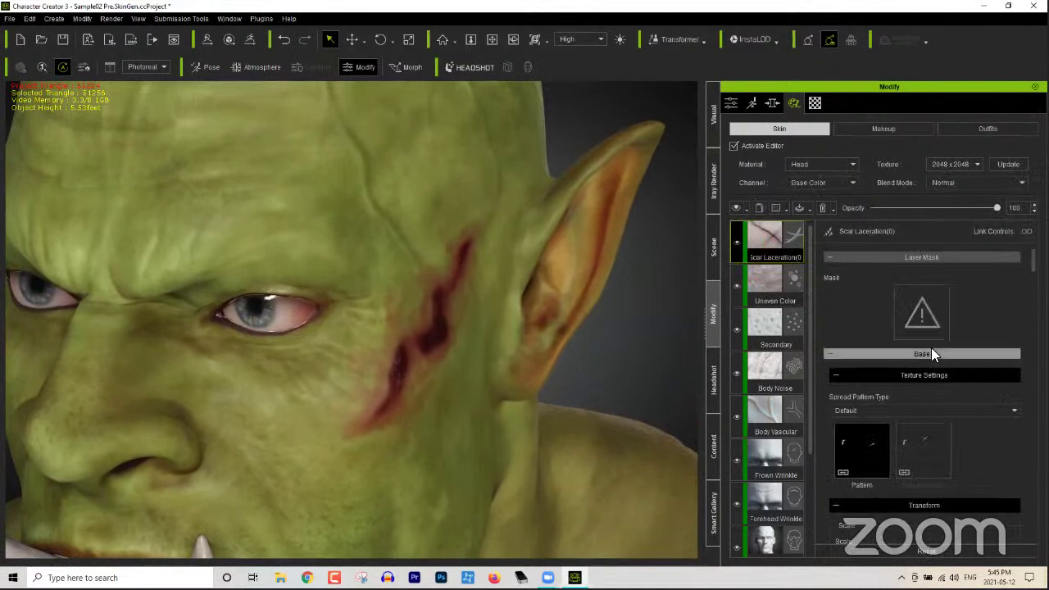
{"action": "left_click", "coordinate": [923, 348]}
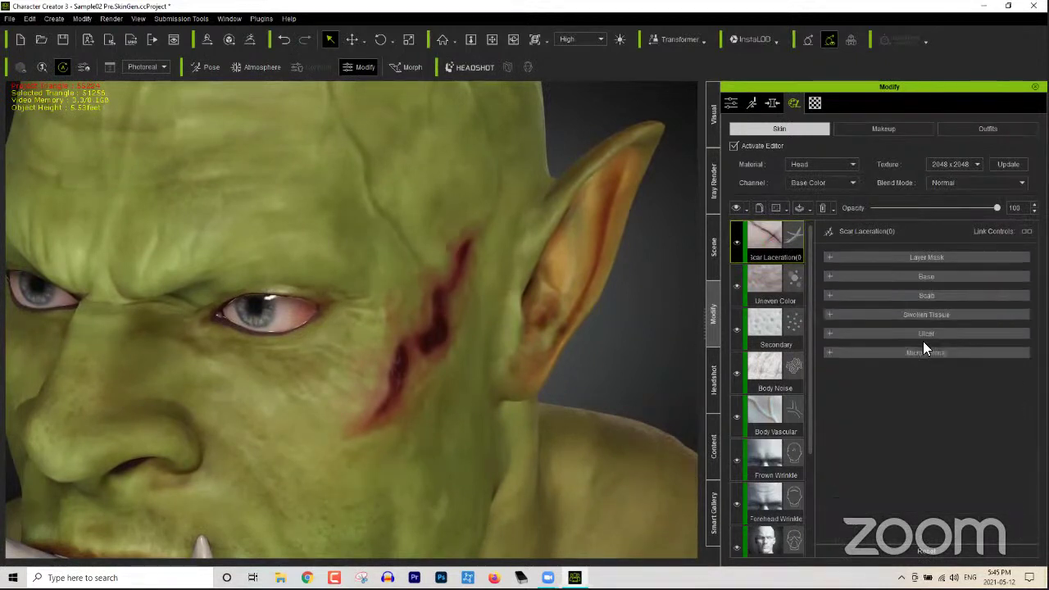
{"action": "left_click", "coordinate": [892, 277]}
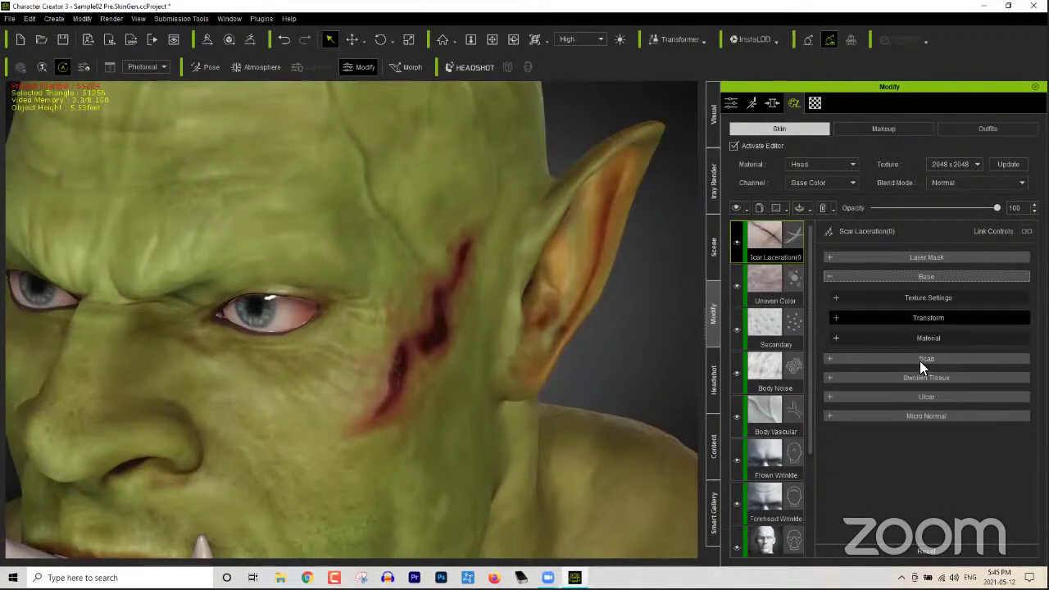
{"action": "left_click", "coordinate": [884, 300]}
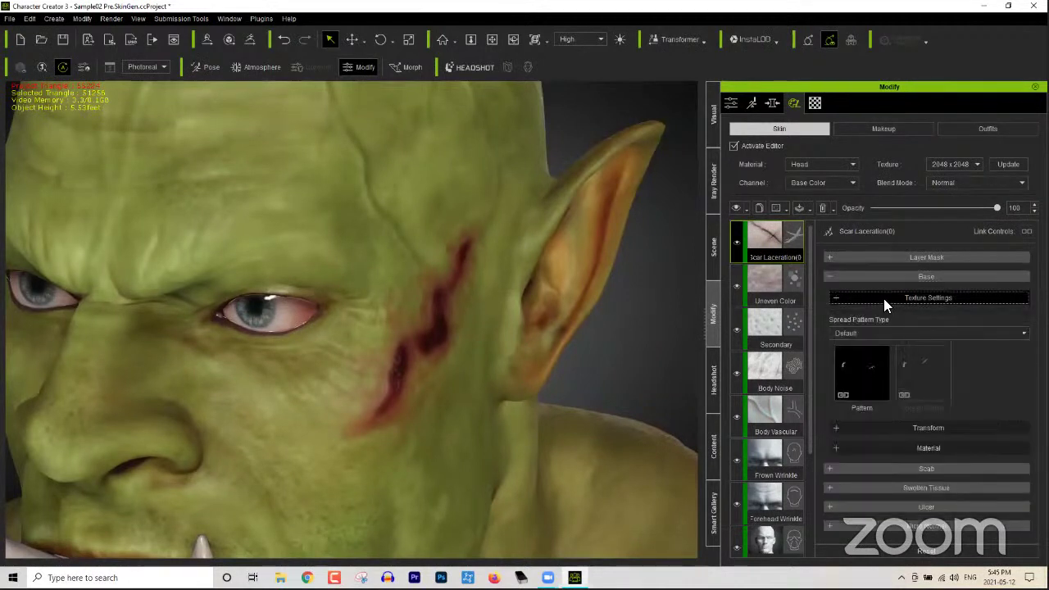
{"action": "left_click", "coordinate": [886, 300]}
Step: Reduce the scar's scale in the Base transform settings to about 78 and keep its height at the minimum
{"action": "left_click", "coordinate": [893, 319]}
{"action": "left_click_drag", "start_coordinate": [881, 367], "coordinate": [872, 367]}
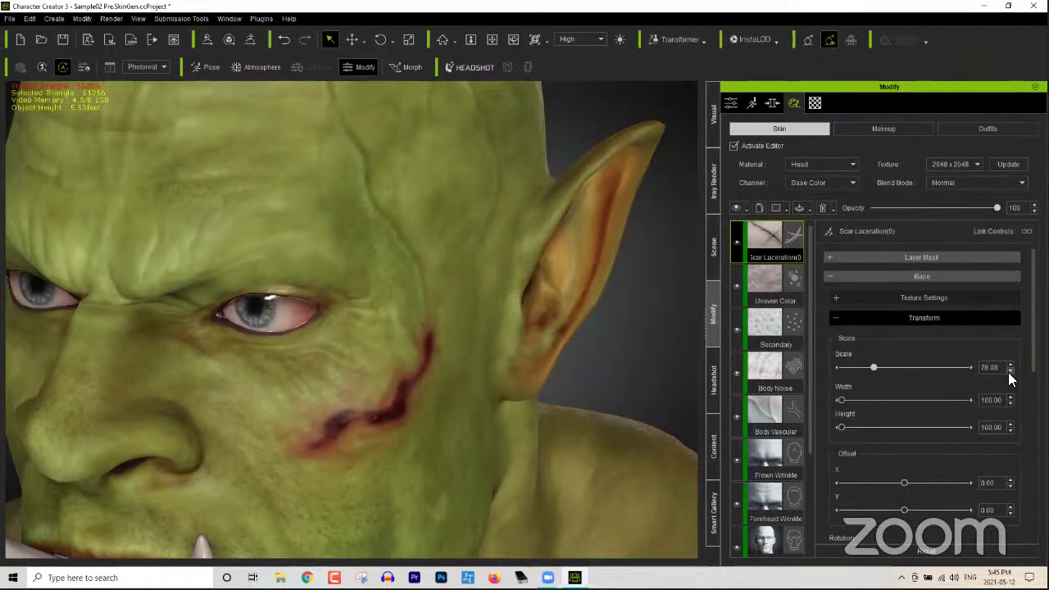
{"action": "mouse_move", "coordinate": [843, 428]}
{"action": "left_mouse_down"}
{"action": "mouse_move", "coordinate": [893, 431]}
{"action": "mouse_move", "coordinate": [830, 431]}
{"action": "left_mouse_up"}
Step: Test the scar's Base bevel expansion at 1.00, reduce it to 0.09, and set the stroke blur to 0.00
{"action": "scroll", "coordinate": [926, 394], "scroll_direction": "down", "scroll_amount": 10}
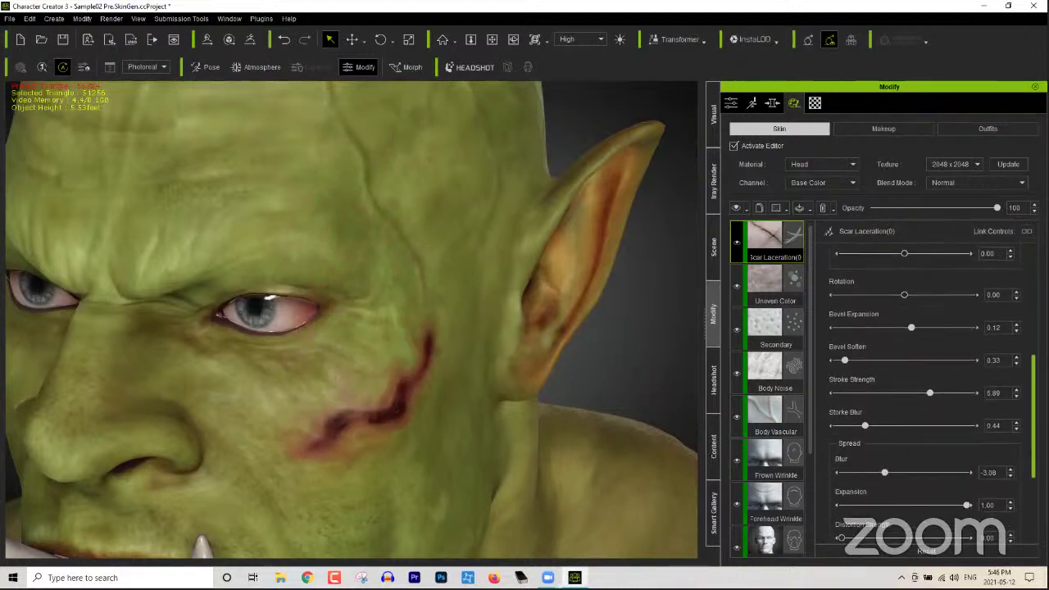
{"action": "scroll", "coordinate": [955, 384], "scroll_direction": "down", "scroll_amount": 1}
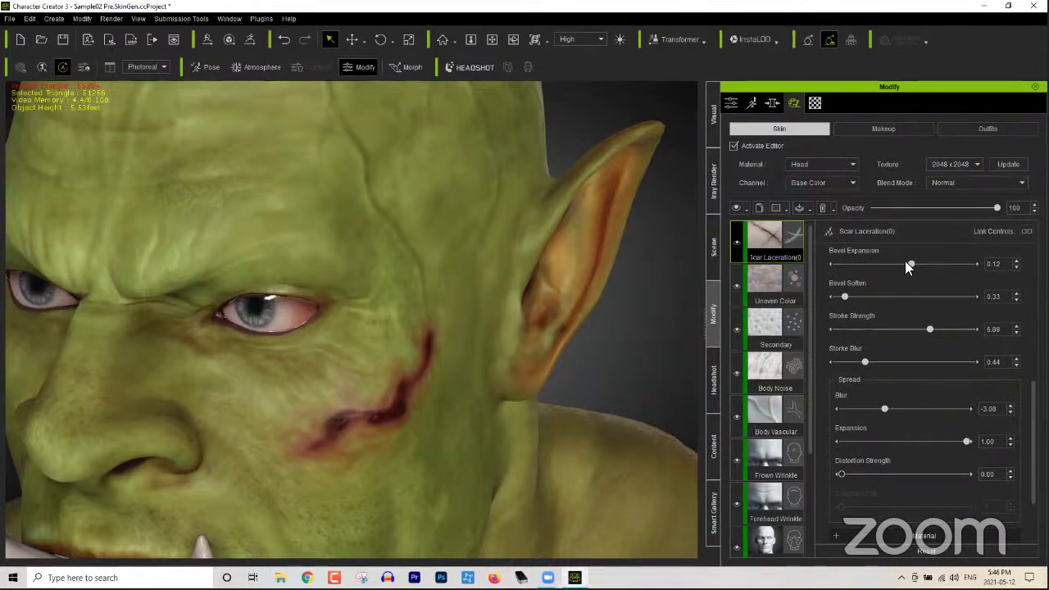
{"action": "left_click_drag", "start_coordinate": [905, 264], "coordinate": [1012, 267]}
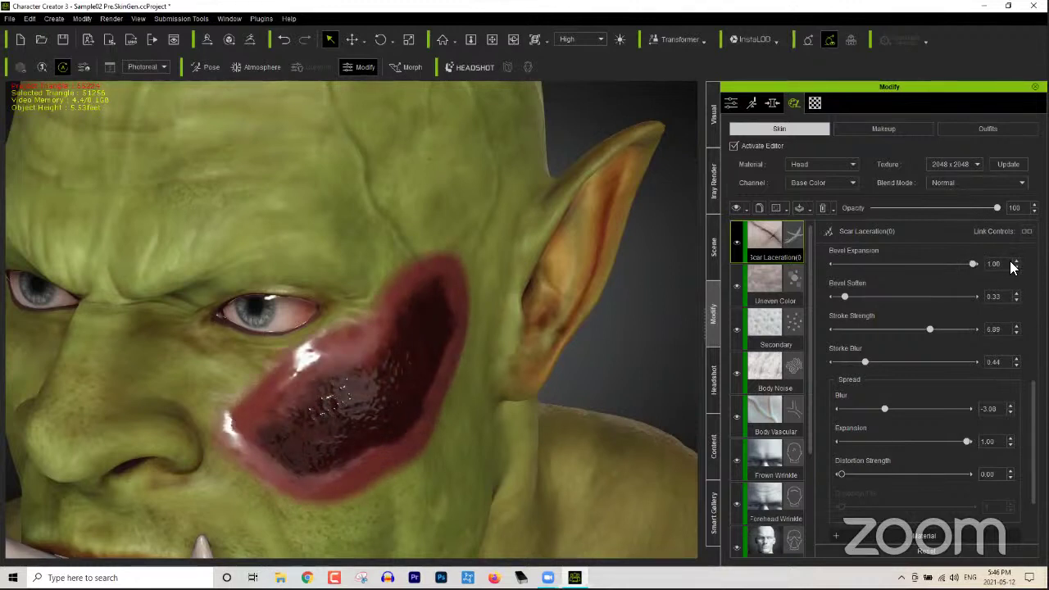
{"action": "mouse_move", "coordinate": [985, 273]}
{"action": "left_mouse_down"}
{"action": "mouse_move", "coordinate": [898, 278]}
{"action": "mouse_move", "coordinate": [908, 280]}
{"action": "left_mouse_up"}
{"action": "left_click_drag", "start_coordinate": [869, 366], "coordinate": [822, 369]}
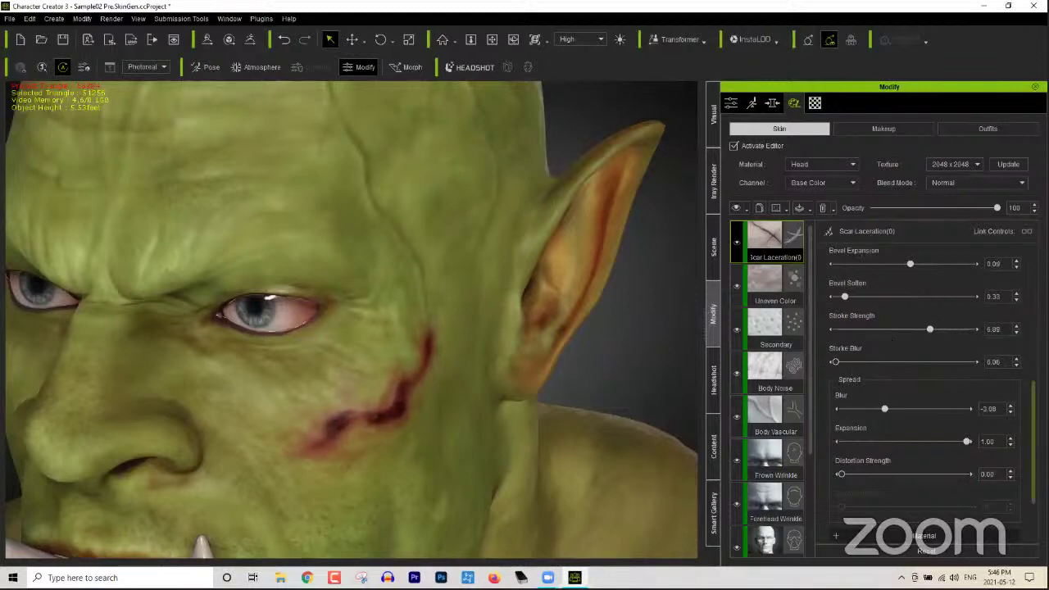
Step: Expand the scar's Base material settings, look through them, and expand the Scab group
{"action": "scroll", "coordinate": [973, 473], "scroll_direction": "down", "scroll_amount": 1}
{"action": "left_click", "coordinate": [968, 468]}
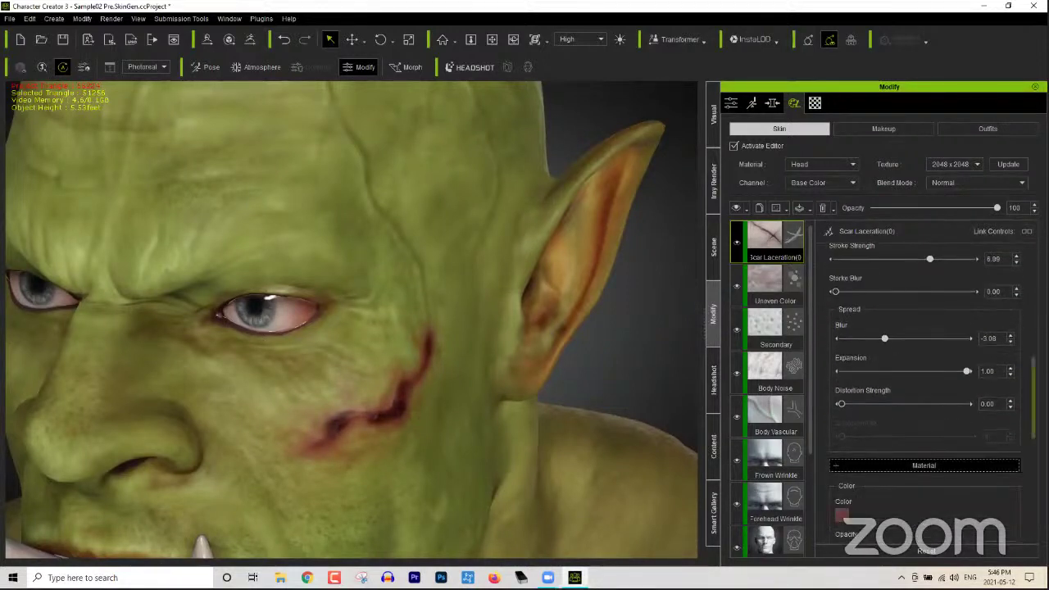
{"action": "scroll", "coordinate": [925, 394], "scroll_direction": "down", "scroll_amount": 4}
{"action": "scroll", "coordinate": [924, 393], "scroll_direction": "down", "scroll_amount": 1}
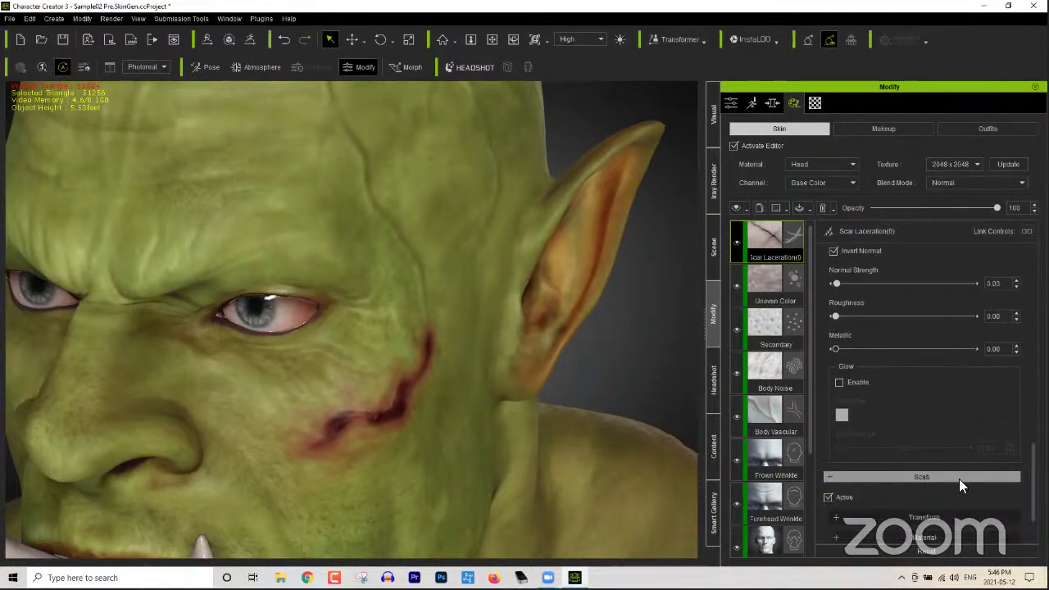
{"action": "left_click", "coordinate": [1020, 475]}
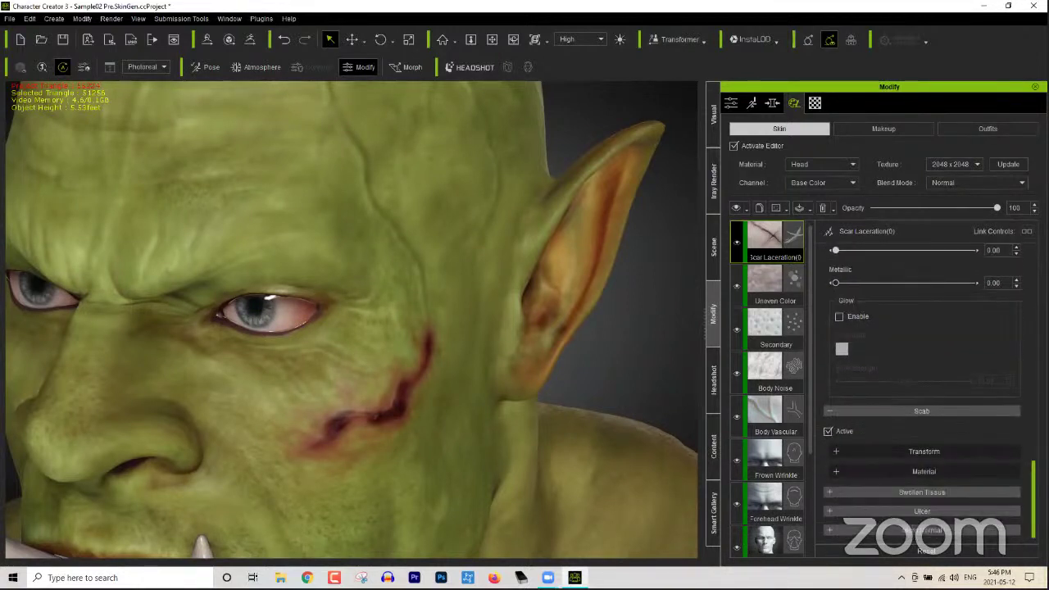
Step: Set the Scab bevel expansion to -0.43, reduce its bevel soften to the minimum, and collapse the Scab group
{"action": "left_click", "coordinate": [882, 451]}
{"action": "mouse_move", "coordinate": [966, 486]}
{"action": "left_mouse_down"}
{"action": "mouse_move", "coordinate": [866, 485]}
{"action": "mouse_move", "coordinate": [976, 487]}
{"action": "left_mouse_up"}
{"action": "left_click", "coordinate": [913, 488]}
{"action": "left_click_drag", "start_coordinate": [850, 520], "coordinate": [822, 520]}
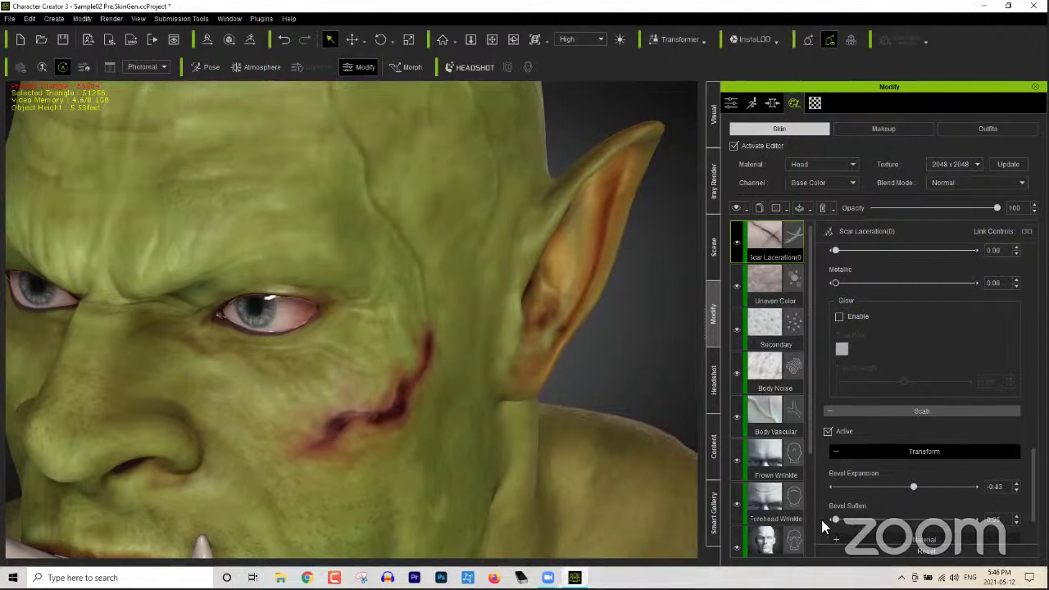
{"action": "left_click", "coordinate": [869, 449]}
{"action": "left_click", "coordinate": [894, 413]}
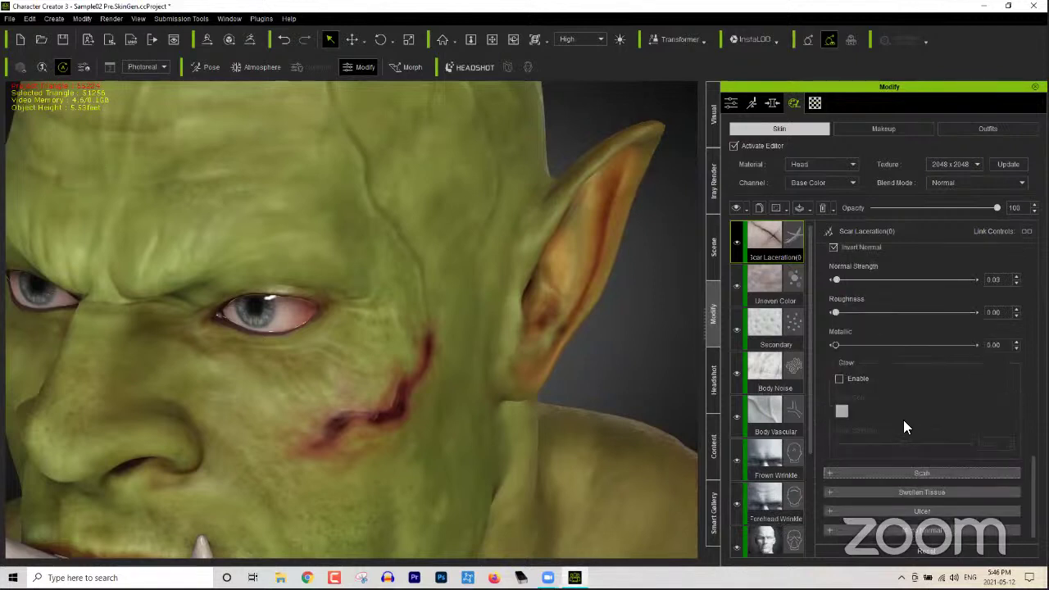
Step: Expand the Swollen Tissue texture and range settings, and set the range blur to 1.80 and expansion to 0.65
{"action": "left_click", "coordinate": [921, 490]}
{"action": "scroll", "coordinate": [1008, 492], "scroll_direction": "down", "scroll_amount": 3}
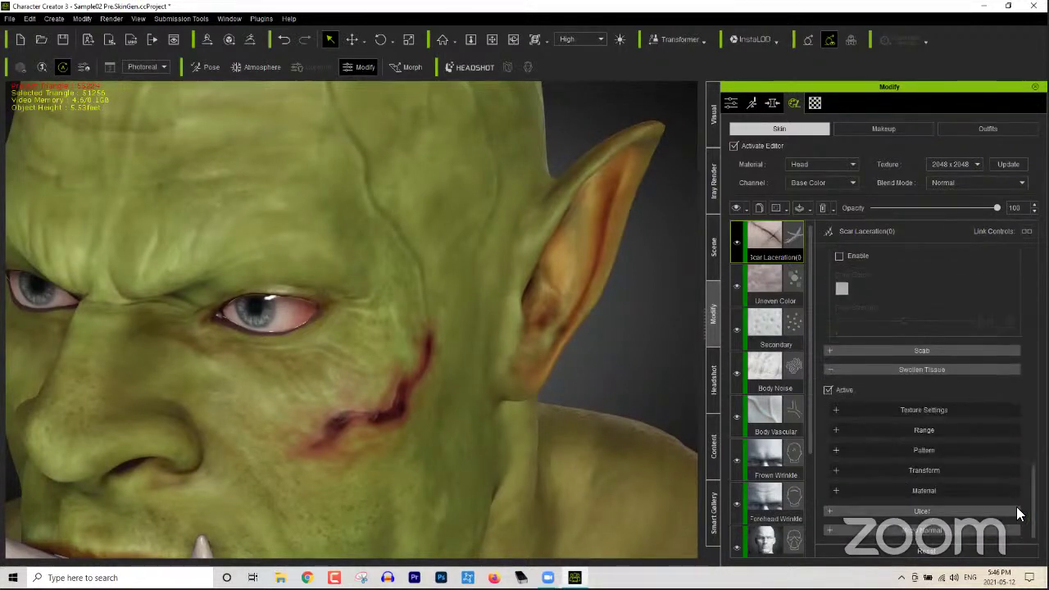
{"action": "left_click", "coordinate": [884, 413]}
{"action": "scroll", "coordinate": [954, 464], "scroll_direction": "down", "scroll_amount": 3}
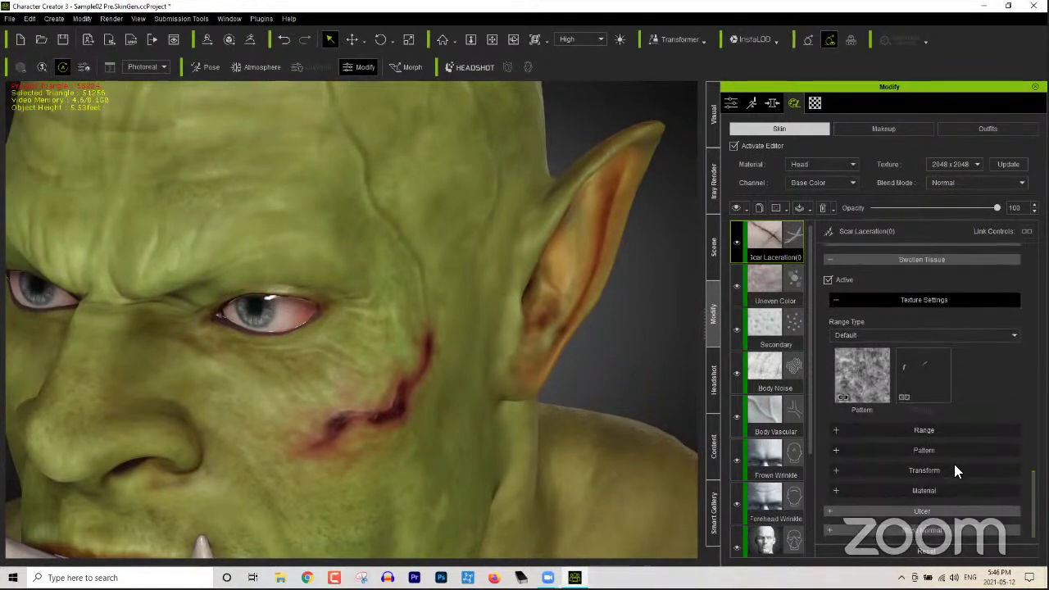
{"action": "left_click", "coordinate": [912, 430]}
{"action": "left_click_drag", "start_coordinate": [932, 498], "coordinate": [968, 498]}
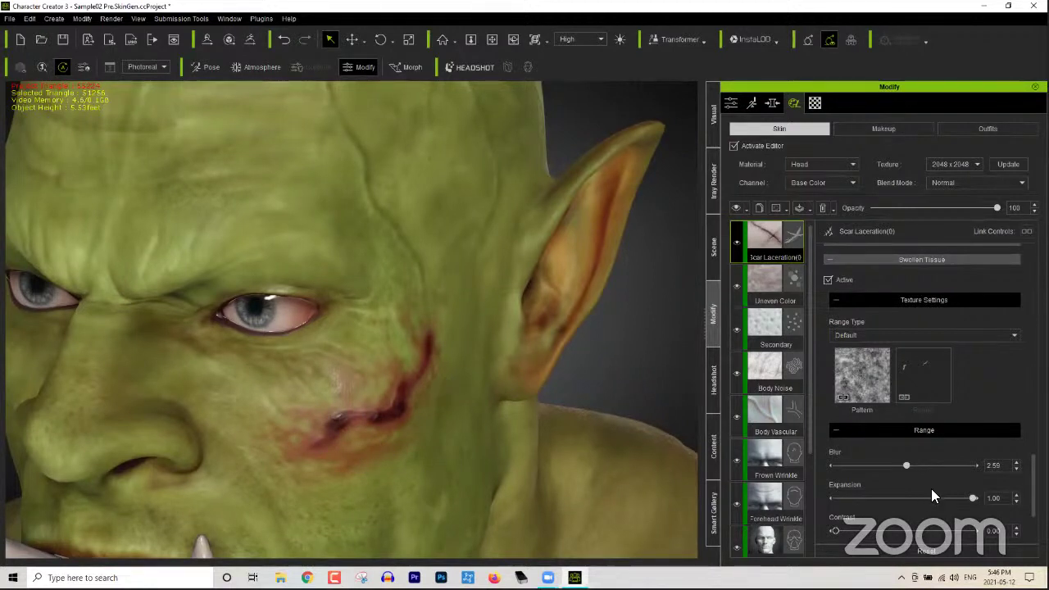
{"action": "left_click_drag", "start_coordinate": [973, 497], "coordinate": [1000, 500]}
{"action": "left_click_drag", "start_coordinate": [895, 464], "coordinate": [832, 467]}
{"action": "left_click_drag", "start_coordinate": [970, 499], "coordinate": [947, 499]}
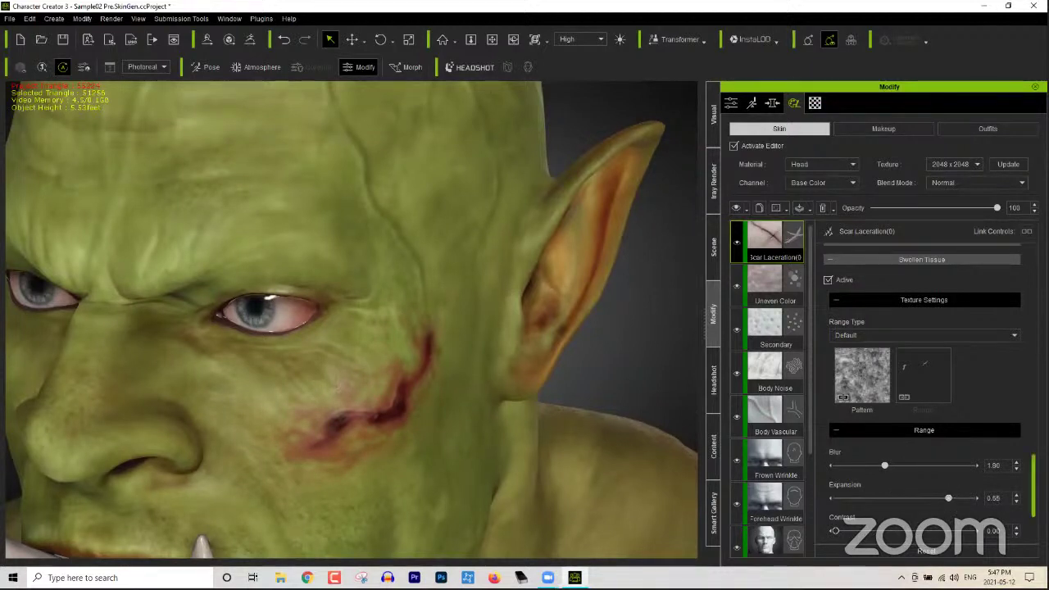
Step: Set the Swollen Tissue pattern's expansion to -0.26
{"action": "scroll", "coordinate": [1014, 510], "scroll_direction": "down", "scroll_amount": 2}
{"action": "left_click", "coordinate": [933, 453]}
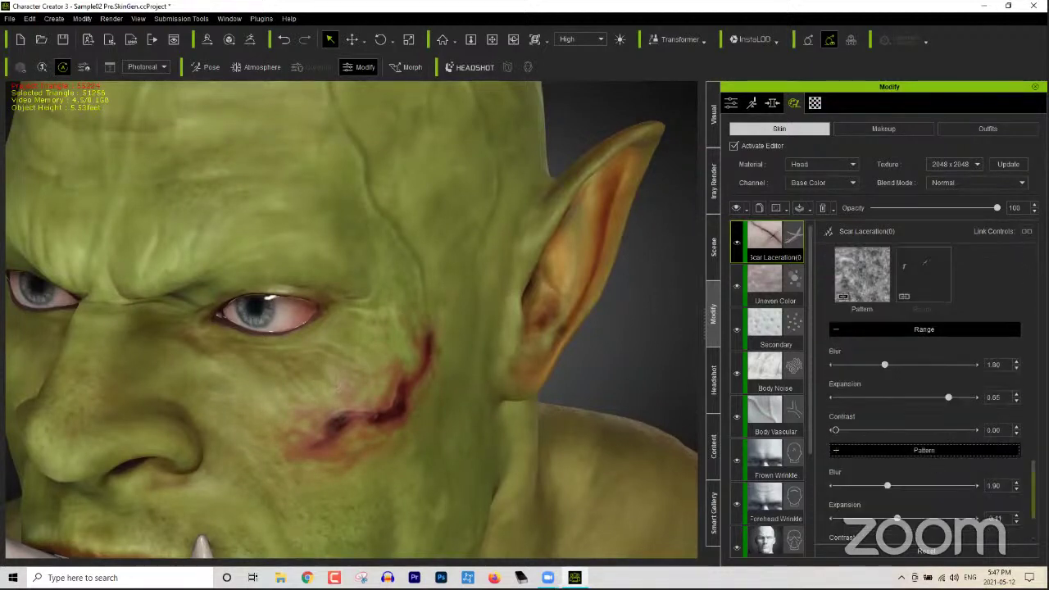
{"action": "scroll", "coordinate": [927, 443], "scroll_direction": "down", "scroll_amount": 2}
{"action": "left_click_drag", "start_coordinate": [899, 417], "coordinate": [874, 418]}
{"action": "left_click", "coordinate": [893, 419]}
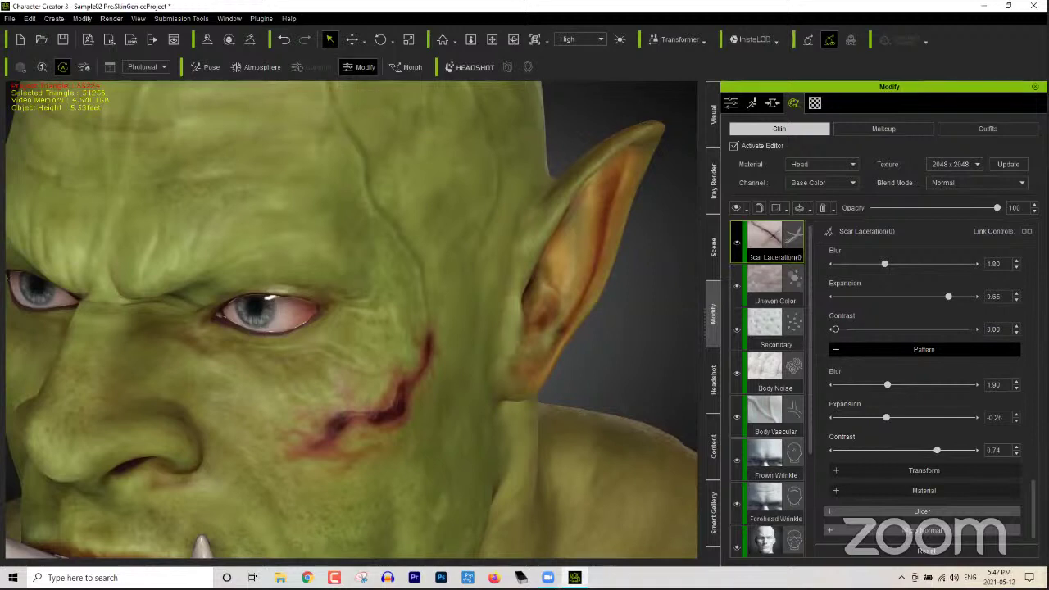
Step: Collapse the scar's Base texture, transform and material settings along with the Base group itself
{"action": "scroll", "coordinate": [924, 369], "scroll_direction": "up", "scroll_amount": 3}
{"action": "left_click", "coordinate": [924, 298]}
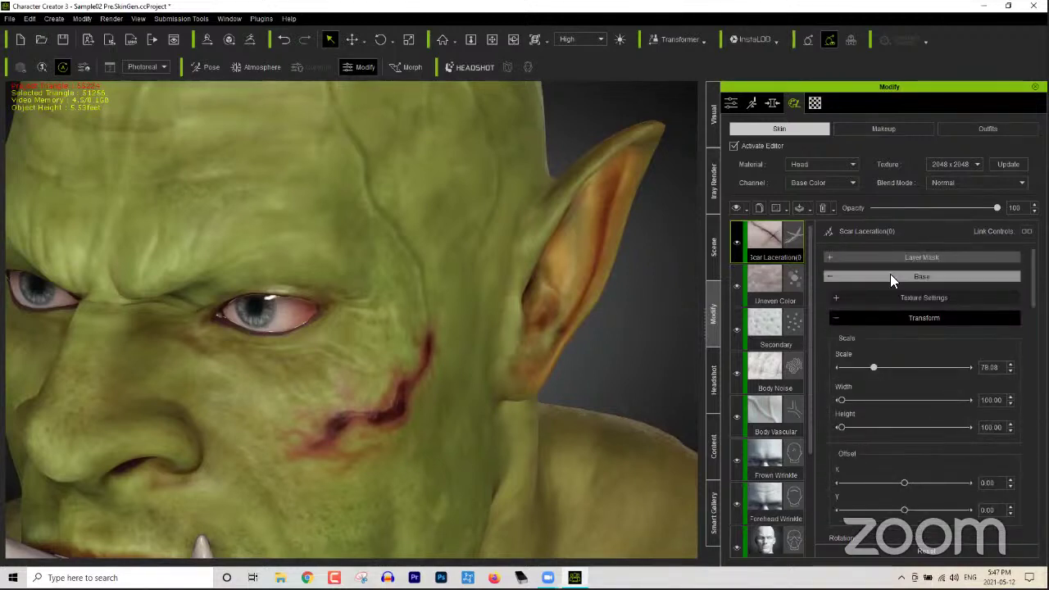
{"action": "left_click", "coordinate": [848, 319]}
{"action": "left_click", "coordinate": [856, 338]}
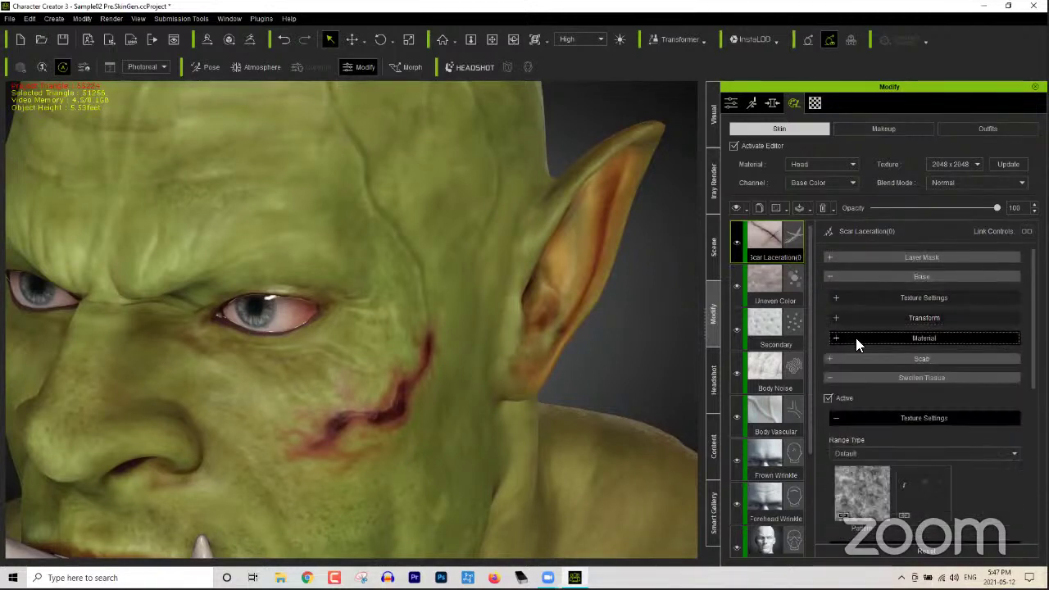
{"action": "left_click", "coordinate": [846, 279]}
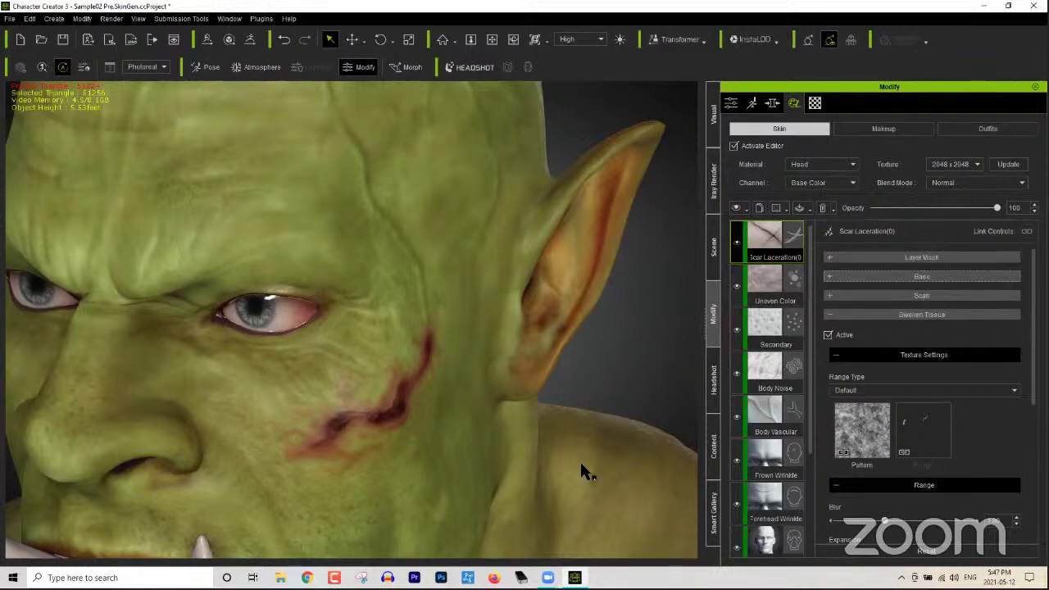
Step: Start Photoshop in the background, return to Character Creator, and look through the skin layer stack
{"action": "left_click", "coordinate": [443, 575]}
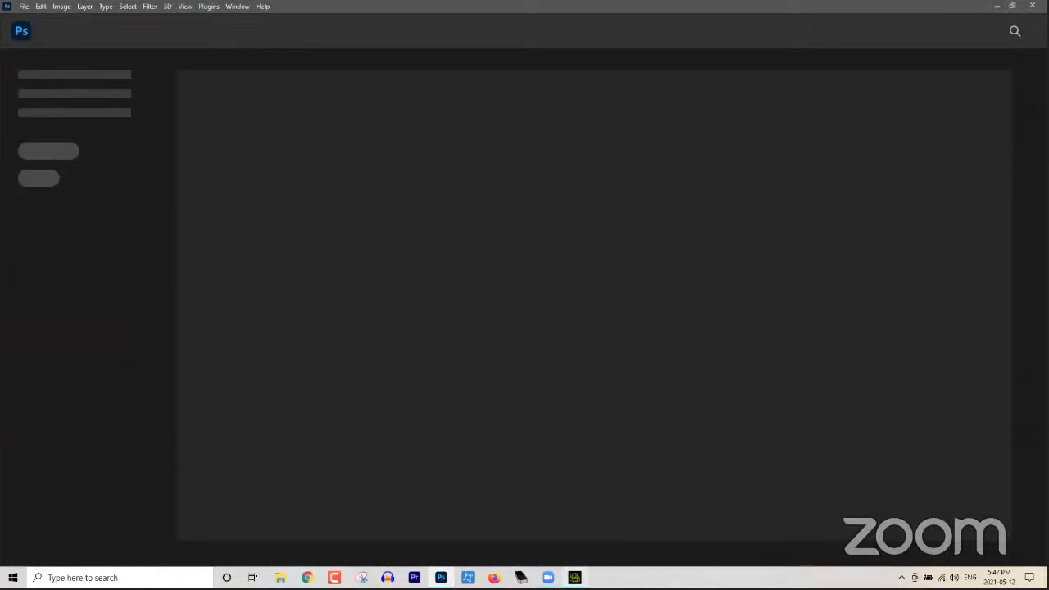
{"action": "key", "text": "alt+Tab"}
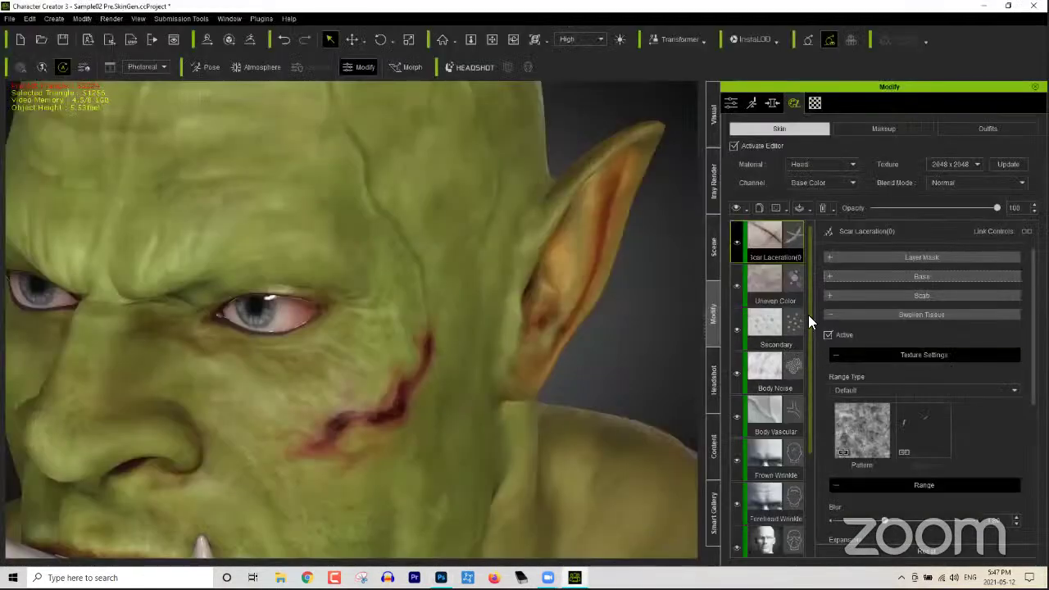
{"action": "left_click_drag", "start_coordinate": [808, 316], "coordinate": [810, 384]}
{"action": "left_click_drag", "start_coordinate": [816, 453], "coordinate": [820, 310]}
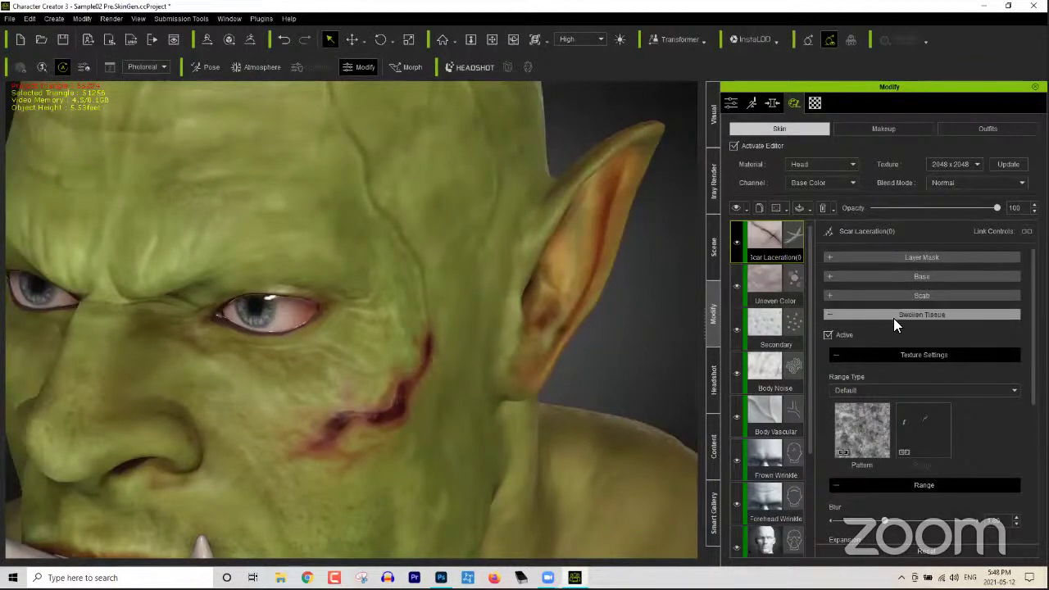
Step: Browse the skin template library to the Part category under SkinGen Tools
{"action": "left_click", "coordinate": [718, 431]}
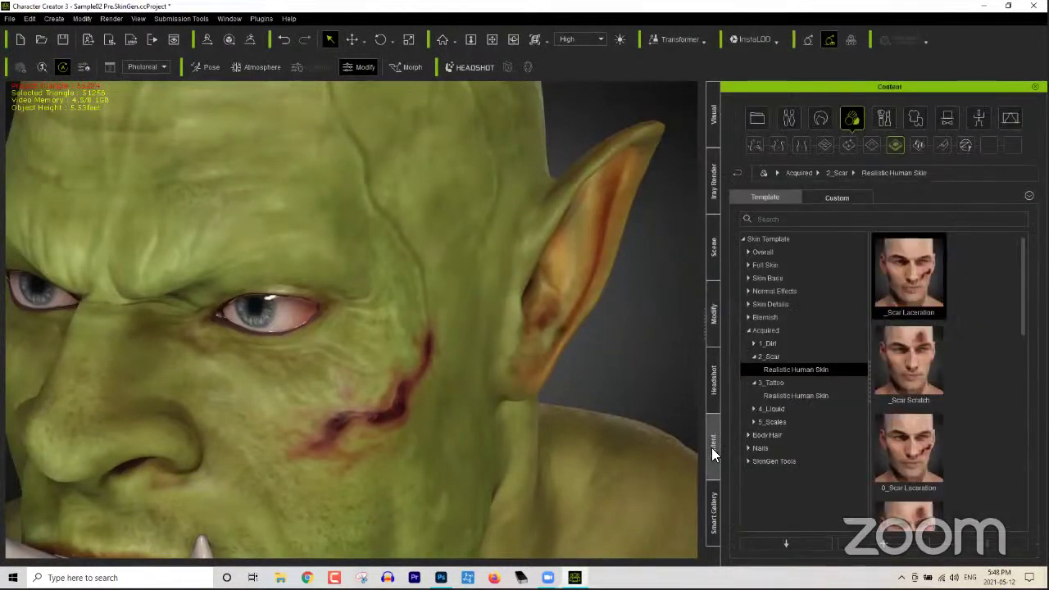
{"action": "left_click", "coordinate": [770, 461]}
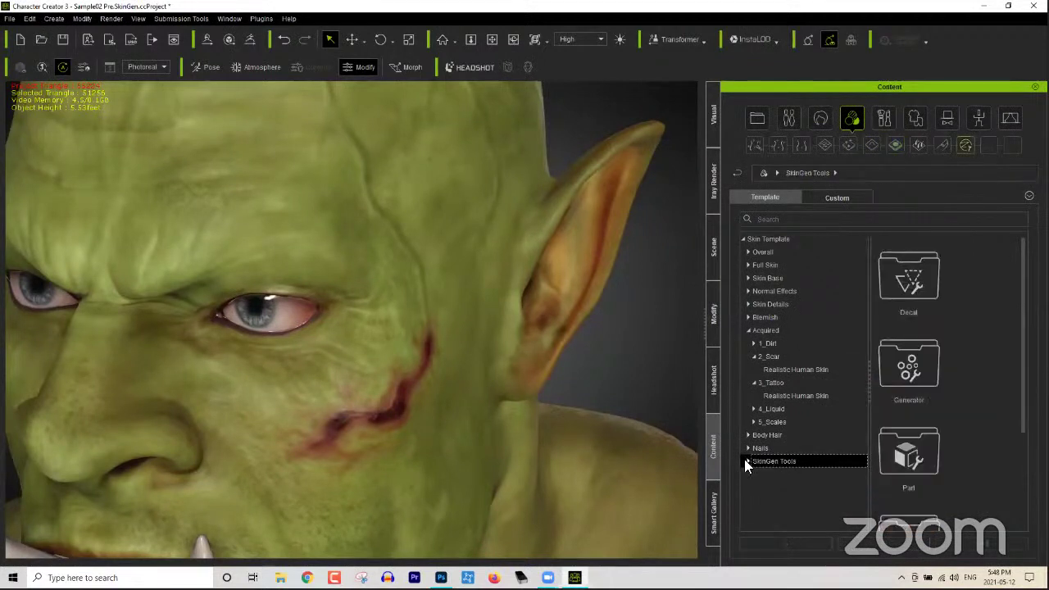
{"action": "left_click", "coordinate": [746, 461]}
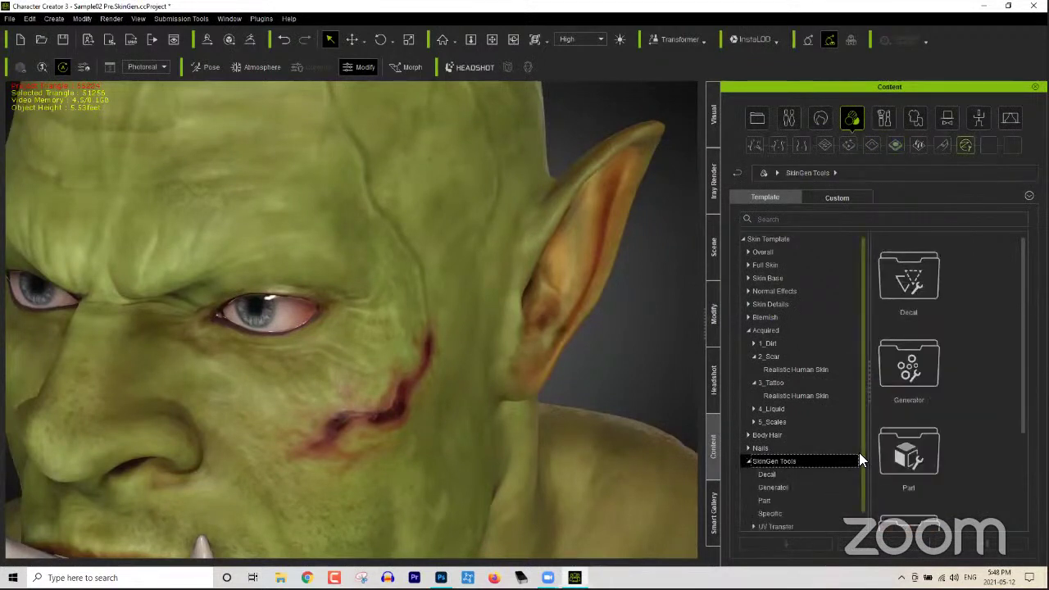
{"action": "scroll", "coordinate": [859, 452], "scroll_direction": "down", "scroll_amount": 1}
{"action": "left_click", "coordinate": [752, 487]}
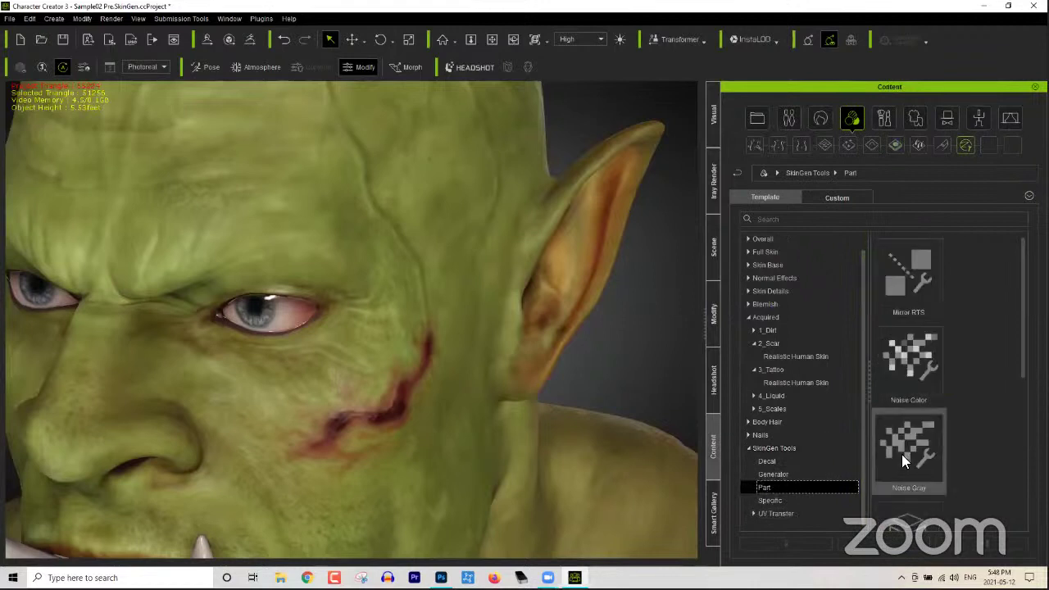
Step: Apply the Part Normal Plus template to the head, with Body included as a linked target material
{"action": "left_click_drag", "start_coordinate": [1023, 338], "coordinate": [1024, 474]}
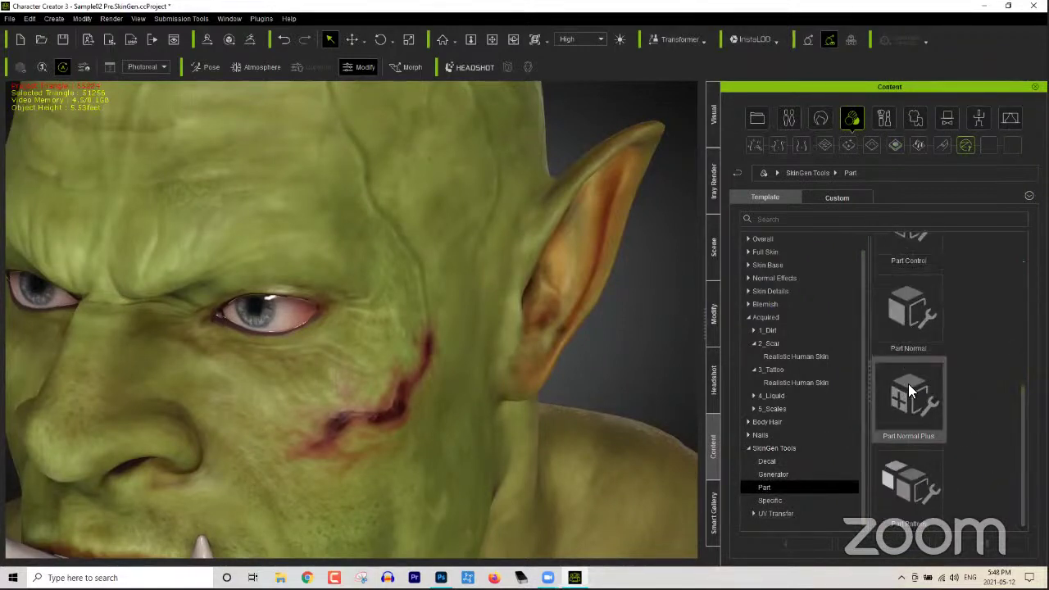
{"action": "mouse_move", "coordinate": [909, 394]}
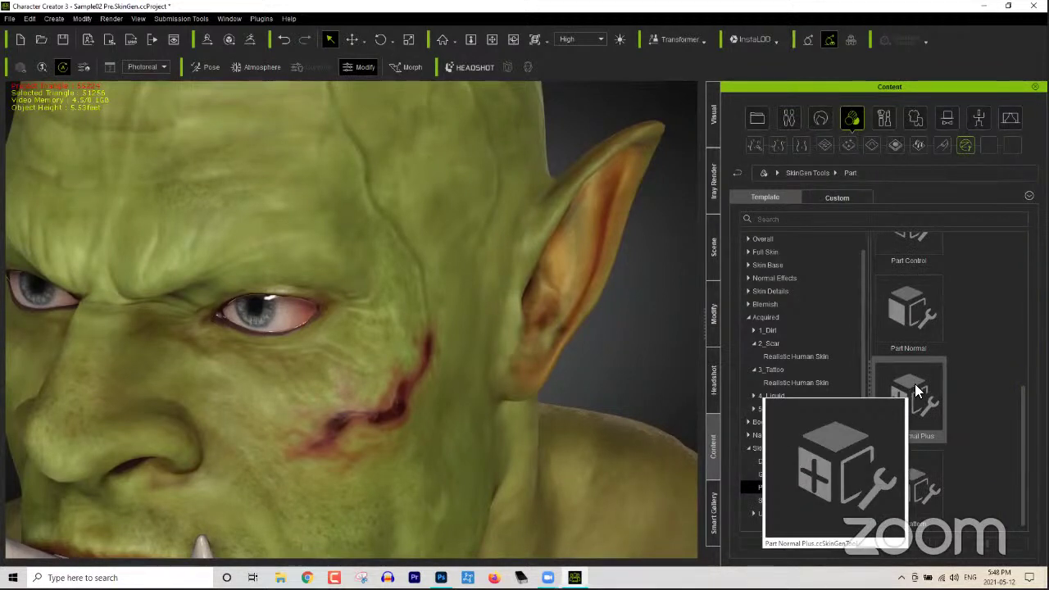
{"action": "double_click", "coordinate": [916, 392]}
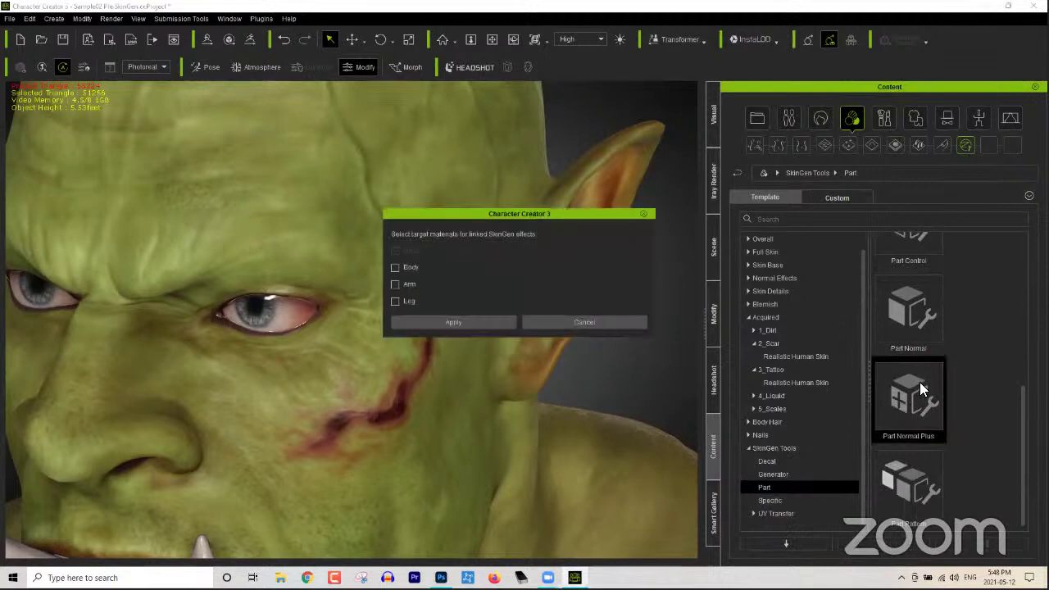
{"action": "left_click", "coordinate": [396, 268]}
{"action": "left_click", "coordinate": [452, 322]}
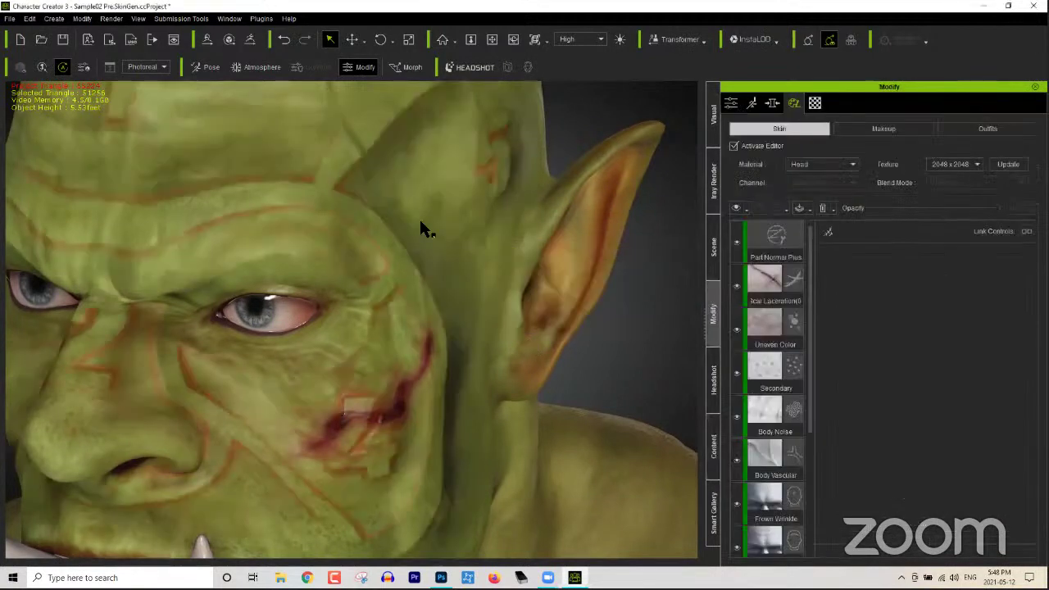
Step: Bring the orc's whole head into view and select the Part Normal Plus layer to show its settings
{"action": "mouse_move", "coordinate": [328, 355]}
{"action": "right_mouse_down"}
{"action": "mouse_move", "coordinate": [446, 347]}
{"action": "mouse_move", "coordinate": [468, 333]}
{"action": "mouse_move", "coordinate": [442, 290]}
{"action": "mouse_move", "coordinate": [424, 288]}
{"action": "mouse_move", "coordinate": [311, 310]}
{"action": "mouse_move", "coordinate": [332, 335]}
{"action": "right_mouse_up"}
{"action": "scroll", "coordinate": [332, 334], "scroll_direction": "down", "scroll_amount": 5}
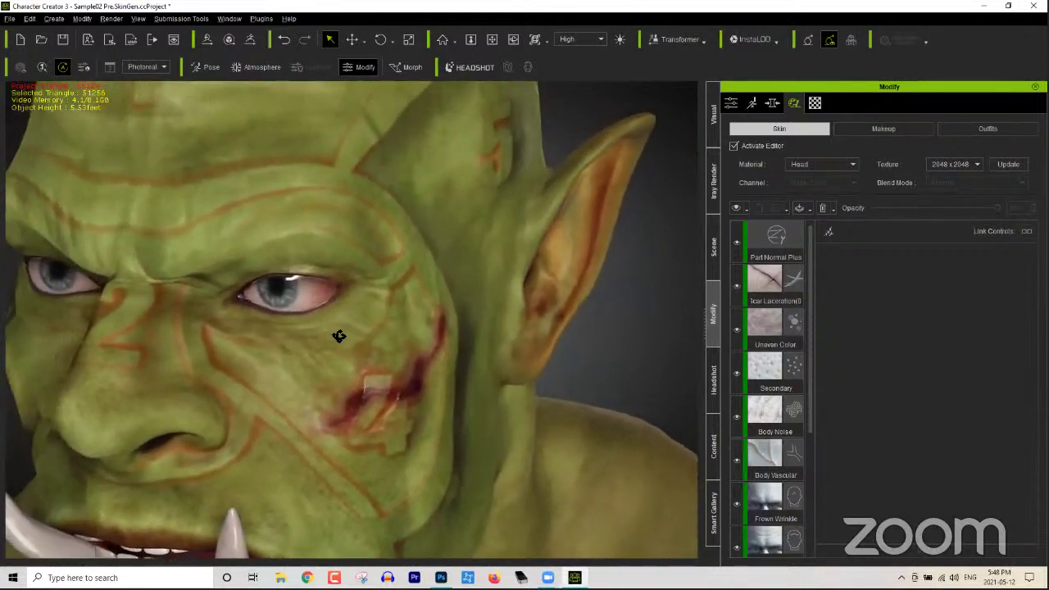
{"action": "left_click_drag", "start_coordinate": [779, 356], "coordinate": [769, 245]}
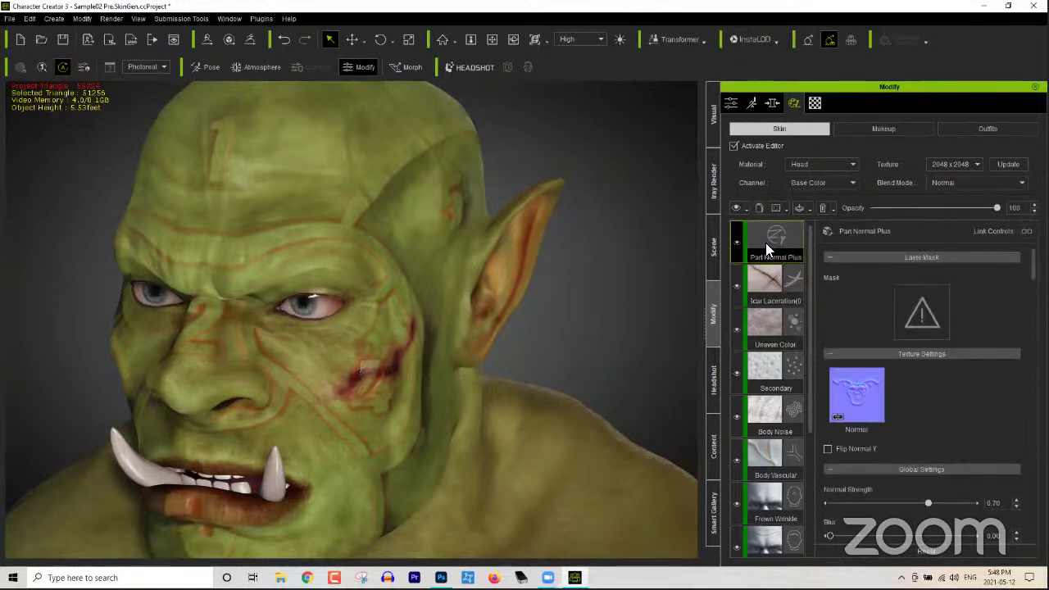
{"action": "mouse_move", "coordinate": [857, 408]}
Step: Select the Skin Base layer and launch its Base Color texture for editing in Photoshop
{"action": "left_click_drag", "start_coordinate": [810, 284], "coordinate": [807, 383]}
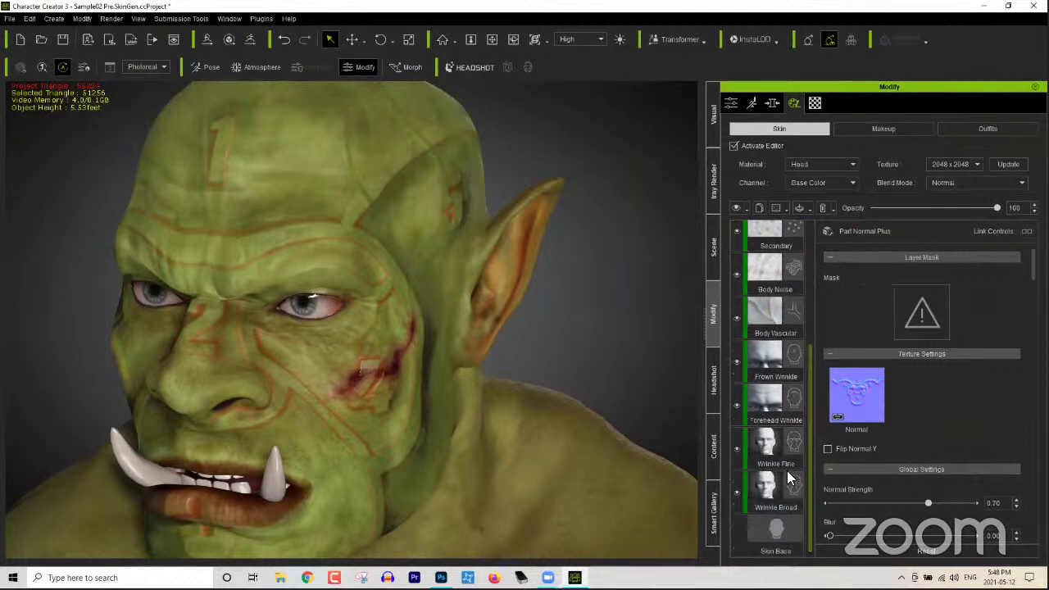
{"action": "left_click", "coordinate": [782, 525]}
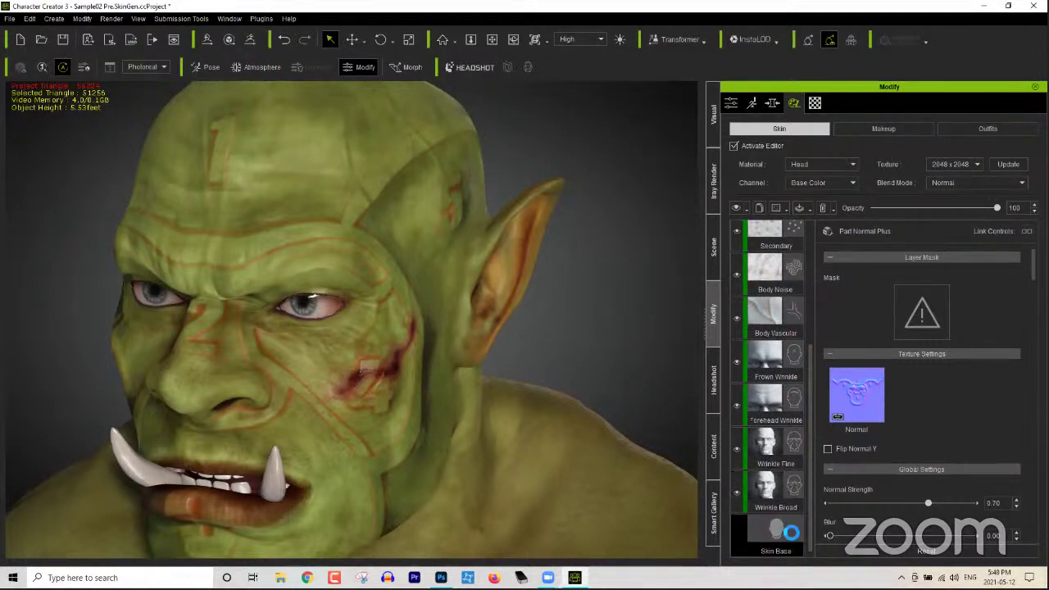
{"action": "left_click", "coordinate": [441, 578]}
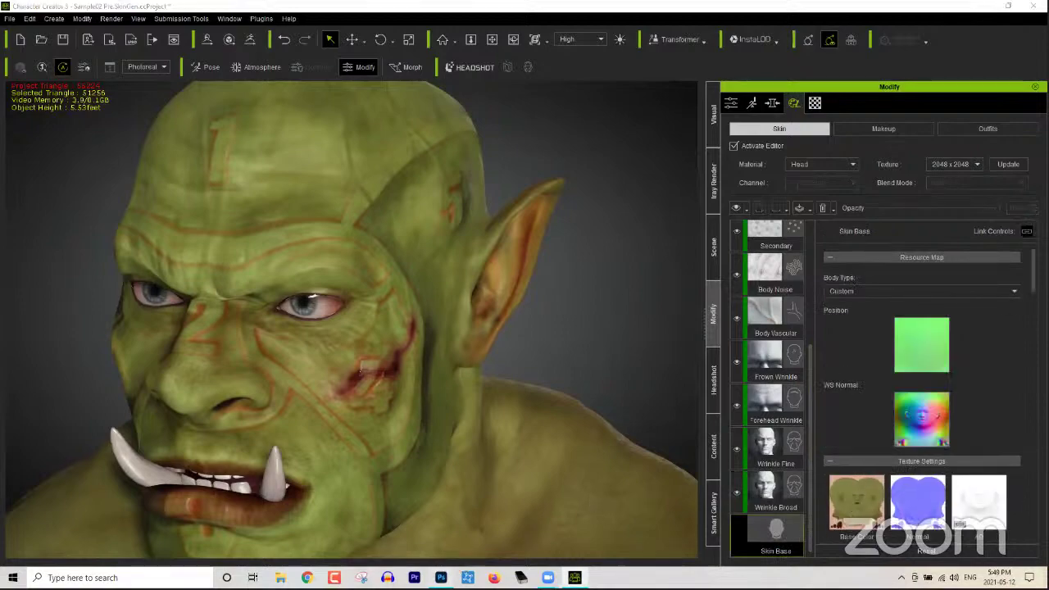
{"action": "left_click", "coordinate": [441, 578]}
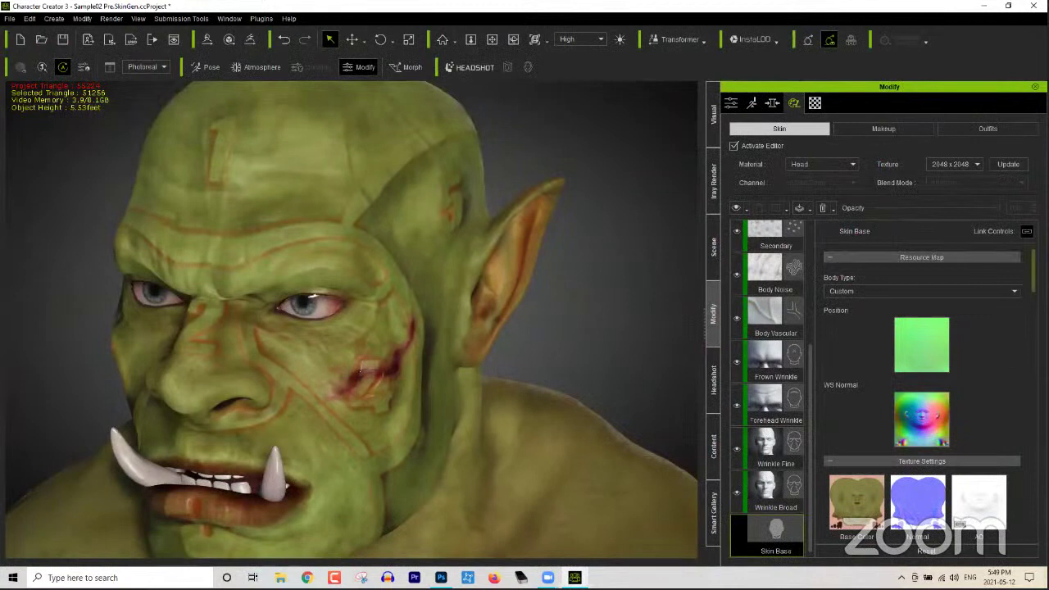
{"action": "scroll", "coordinate": [1016, 271], "scroll_direction": "down", "scroll_amount": 3}
{"action": "scroll", "coordinate": [930, 394], "scroll_direction": "up", "scroll_amount": 3}
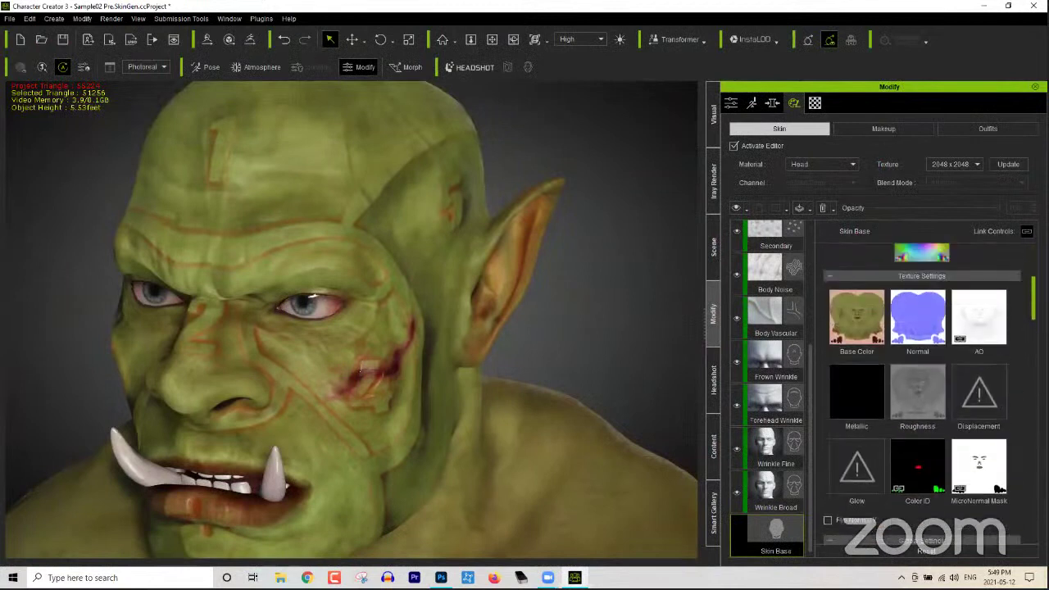
{"action": "right_click", "coordinate": [854, 317]}
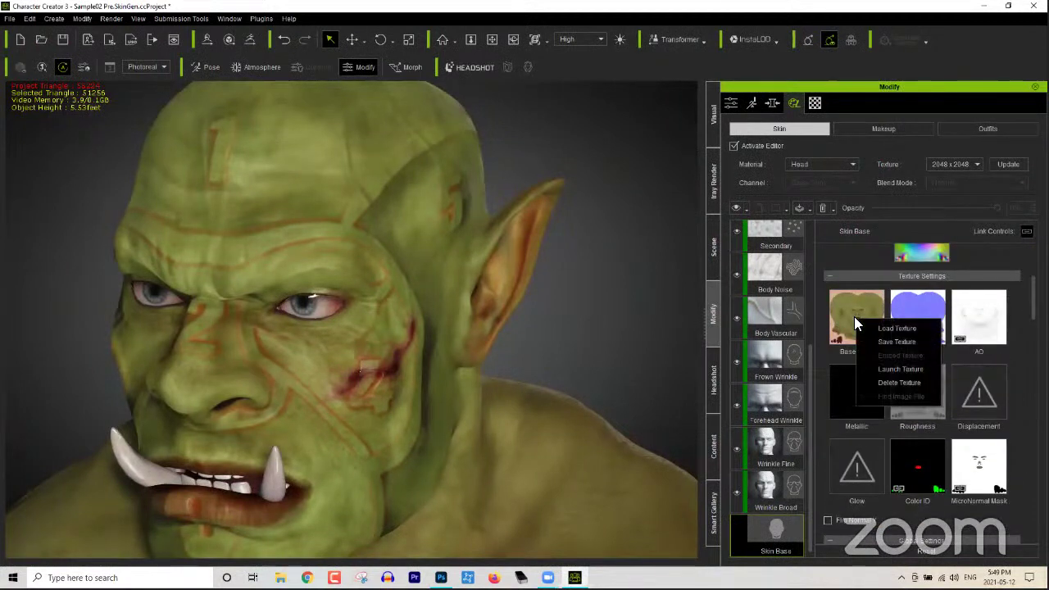
{"action": "left_click", "coordinate": [901, 370]}
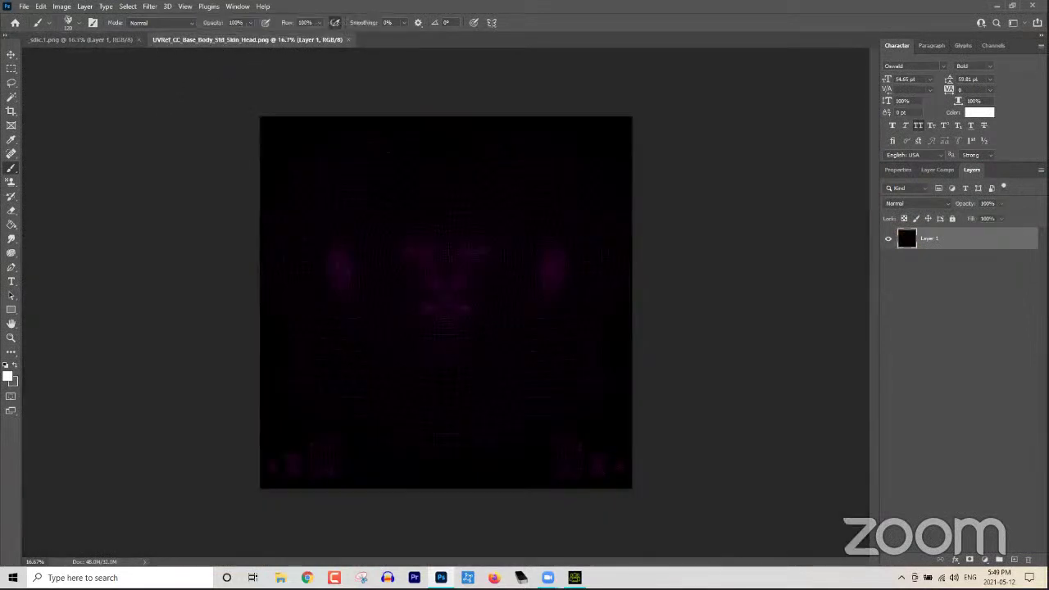
Step: Compare the head's base color texture with its UV reference image and examine the UV wireframe up close
{"action": "left_click", "coordinate": [96, 39]}
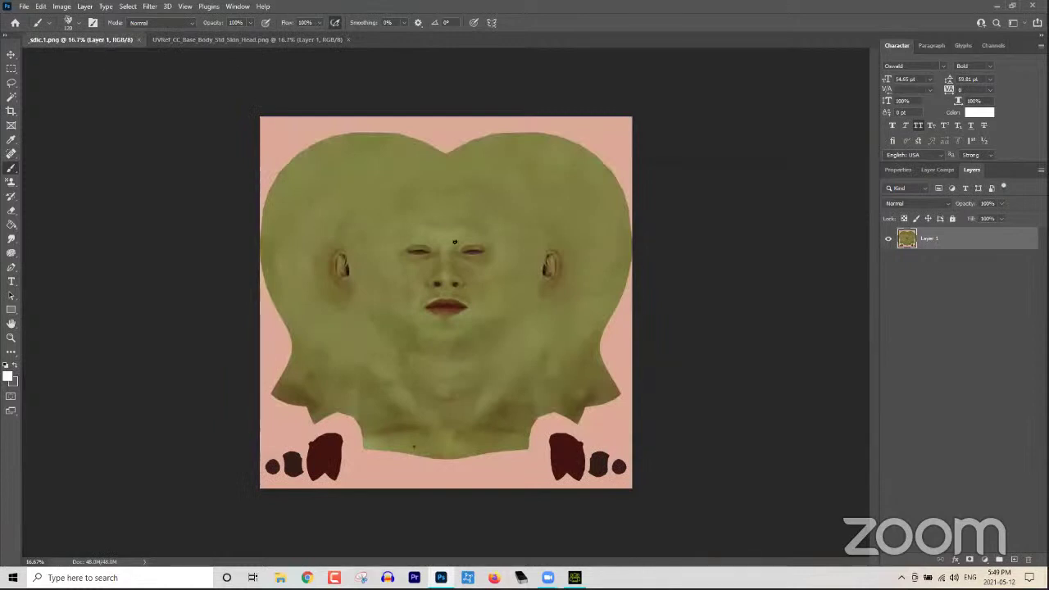
{"action": "left_click", "coordinate": [218, 41]}
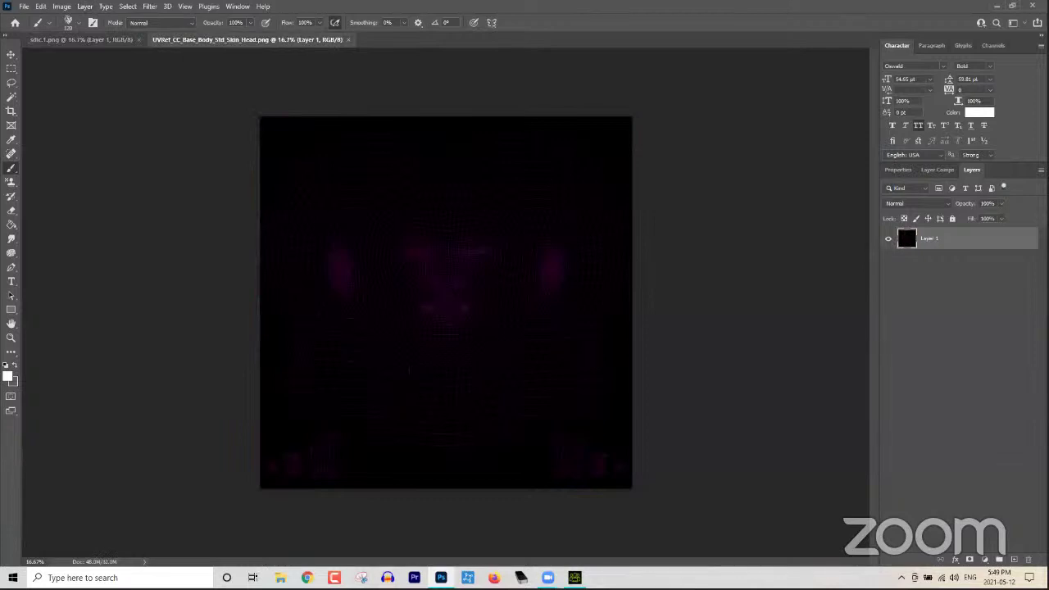
{"action": "scroll", "coordinate": [534, 344], "scroll_direction": "up", "scroll_amount": 2, "text": "alt"}
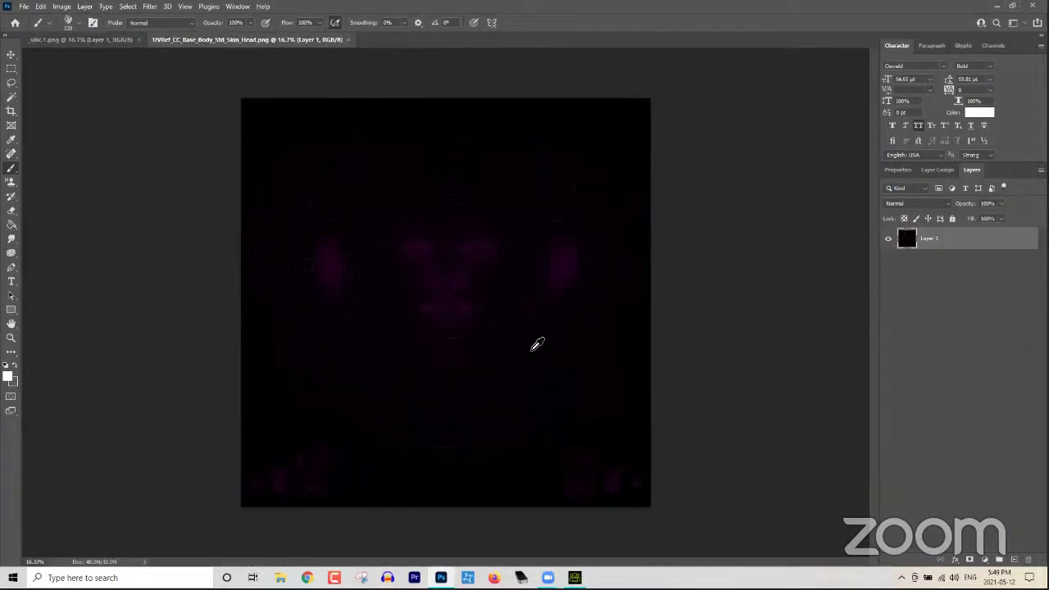
{"action": "scroll", "coordinate": [500, 328], "scroll_direction": "up", "scroll_amount": 1, "text": "alt"}
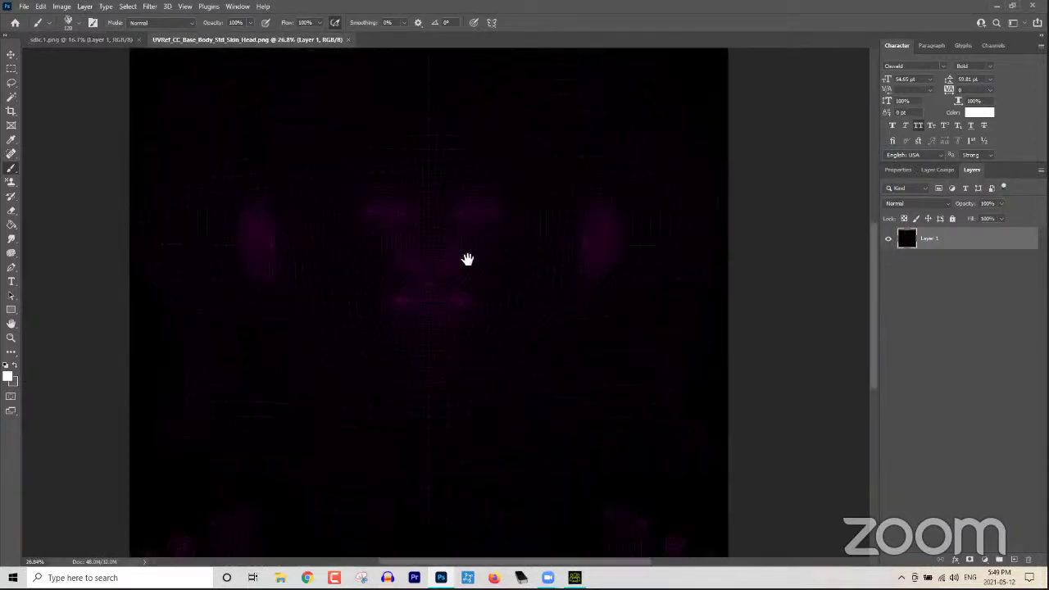
{"action": "left_click_drag", "start_coordinate": [487, 329], "coordinate": [504, 352]}
{"action": "scroll", "coordinate": [796, 354], "scroll_direction": "down", "scroll_amount": 1}
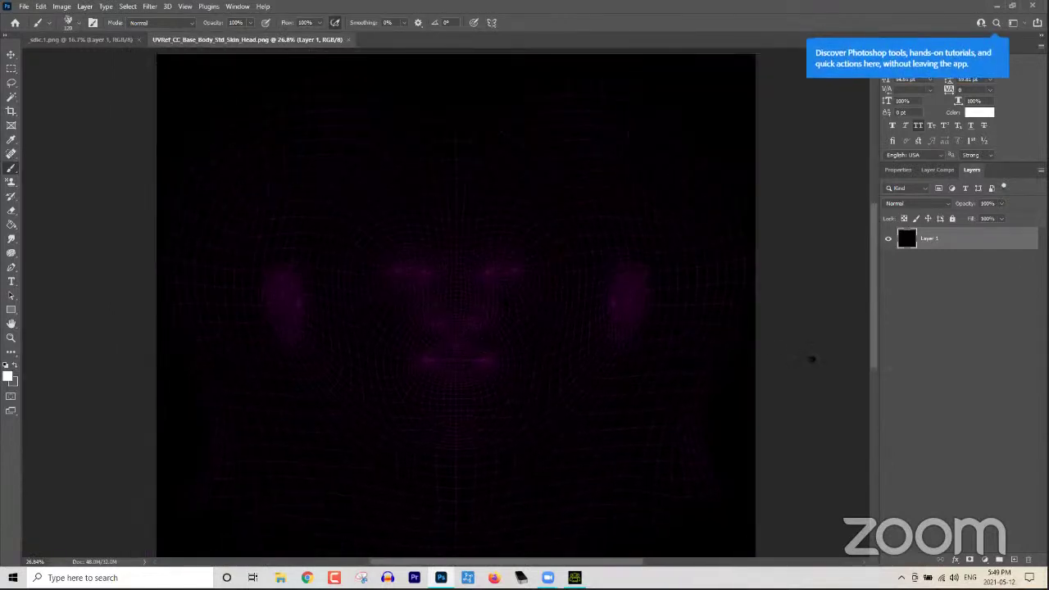
Step: Add a new layer above the UV reference, choose the 174 px textured brush, and undo a test stroke
{"action": "left_click", "coordinate": [1015, 560]}
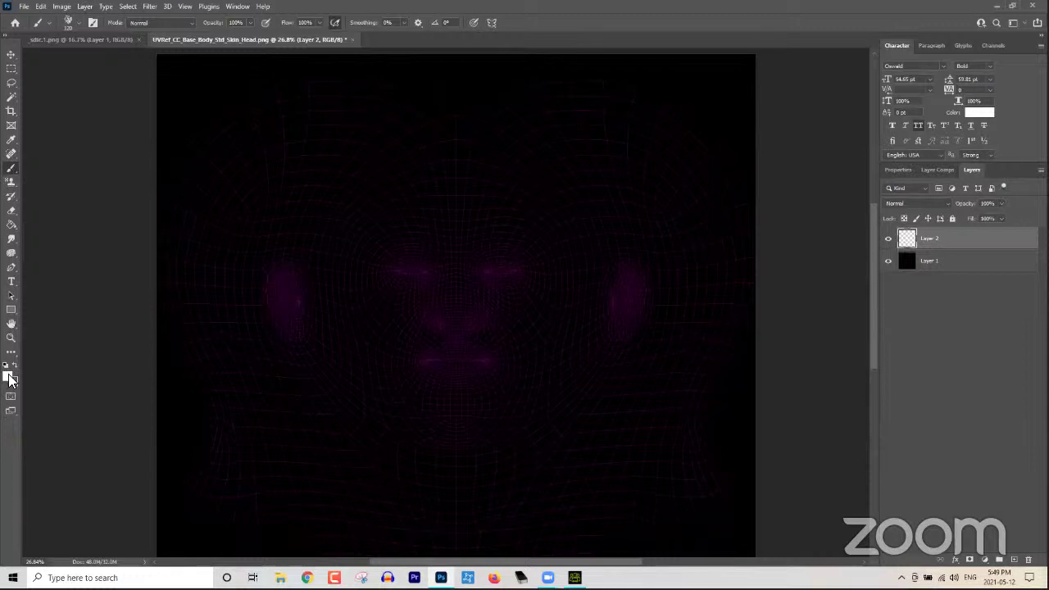
{"action": "left_click", "coordinate": [67, 22]}
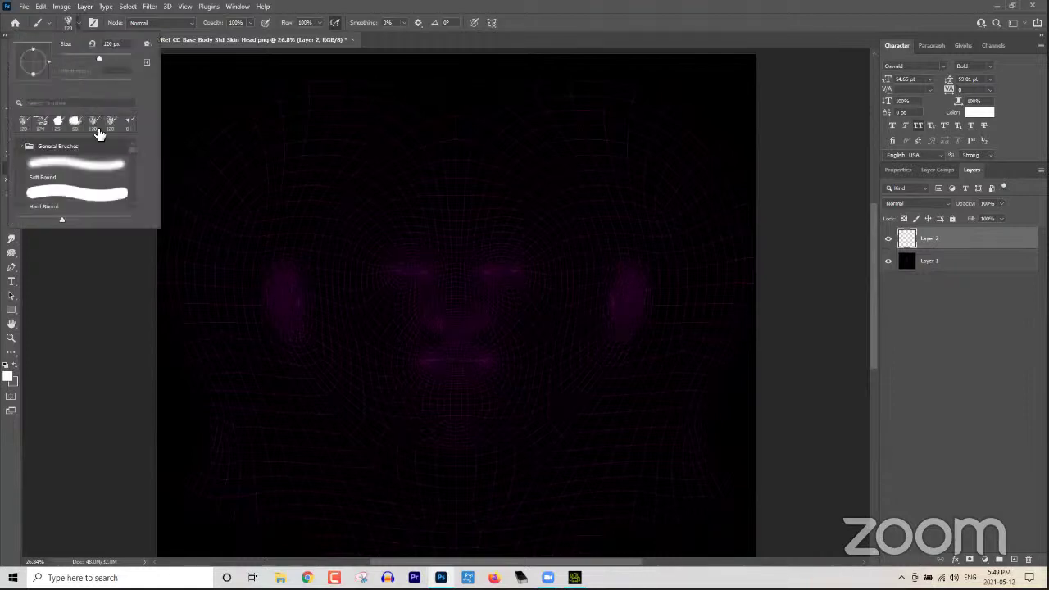
{"action": "left_click", "coordinate": [42, 125]}
{"action": "left_click", "coordinate": [306, 8]}
{"action": "mouse_move", "coordinate": [316, 246]}
{"action": "left_mouse_down"}
{"action": "mouse_move", "coordinate": [365, 299]}
{"action": "mouse_move", "coordinate": [379, 287]}
{"action": "left_mouse_up"}
{"action": "key", "text": "ctrl+z"}
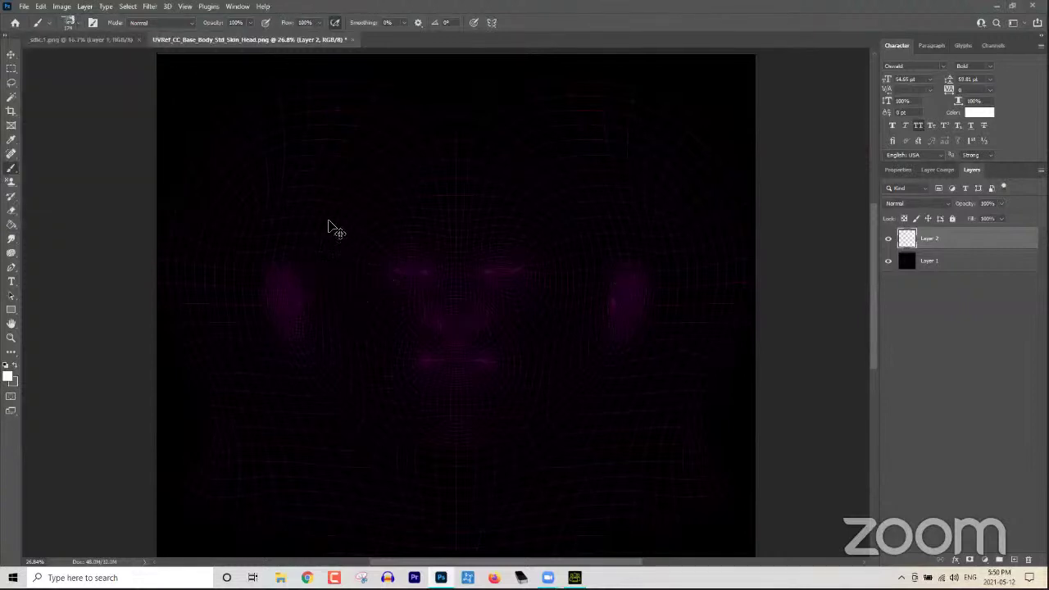
Step: Open the full Brush Settings with the tip shape options for the 174 px brush
{"action": "left_click", "coordinate": [70, 23]}
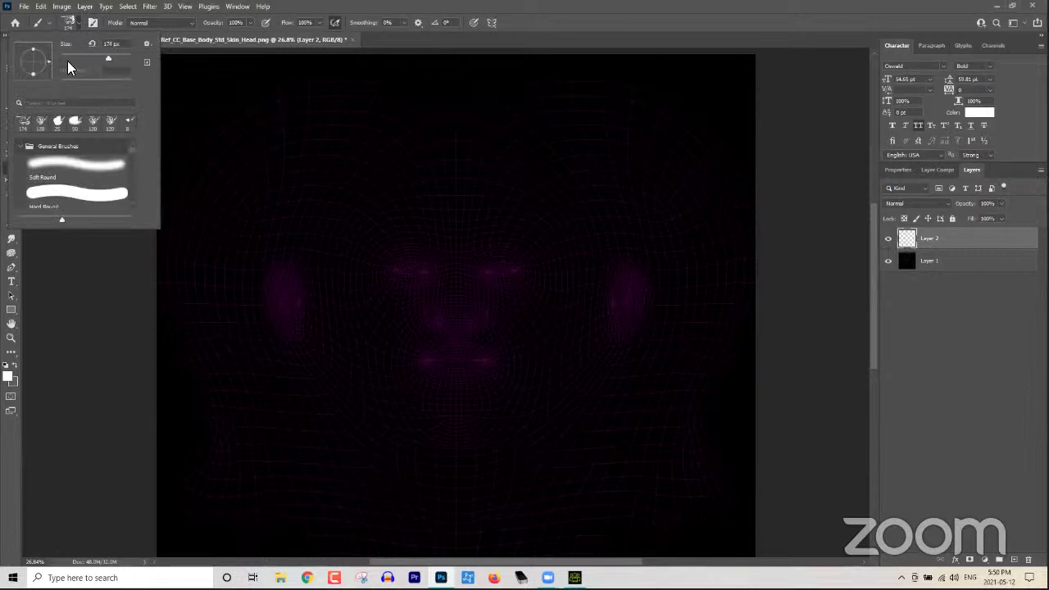
{"action": "left_click", "coordinate": [79, 23]}
{"action": "left_click", "coordinate": [79, 23]}
{"action": "key", "text": "F5"}
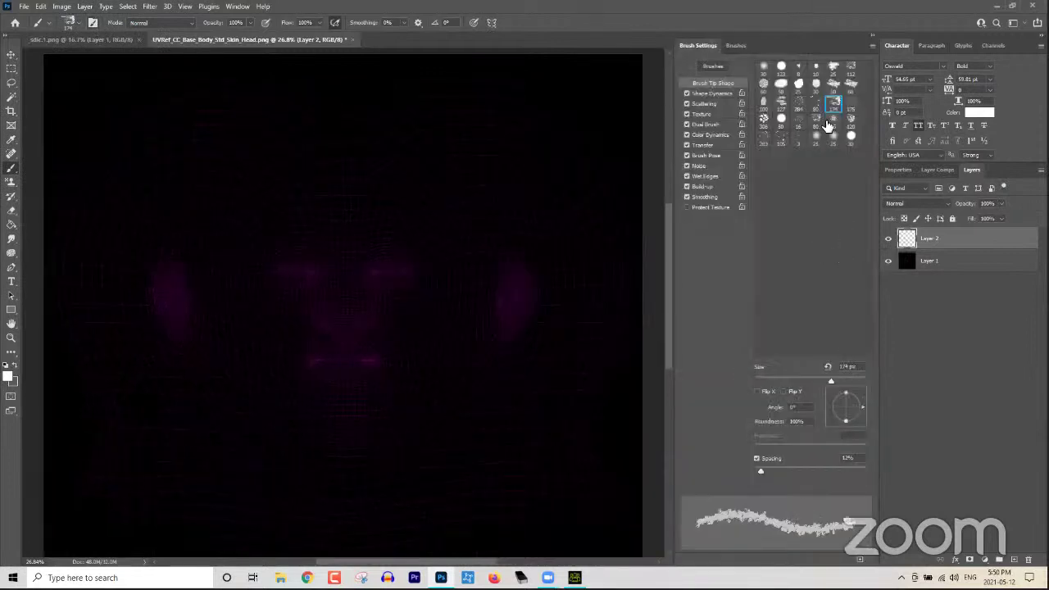
Step: Try the small speckled brush tip with a test stroke across the face area and undo it
{"action": "left_click", "coordinate": [799, 122]}
{"action": "mouse_move", "coordinate": [428, 222]}
{"action": "left_mouse_down"}
{"action": "mouse_move", "coordinate": [334, 247]}
{"action": "mouse_move", "coordinate": [330, 275]}
{"action": "left_mouse_up"}
{"action": "key", "text": "ctrl+z"}
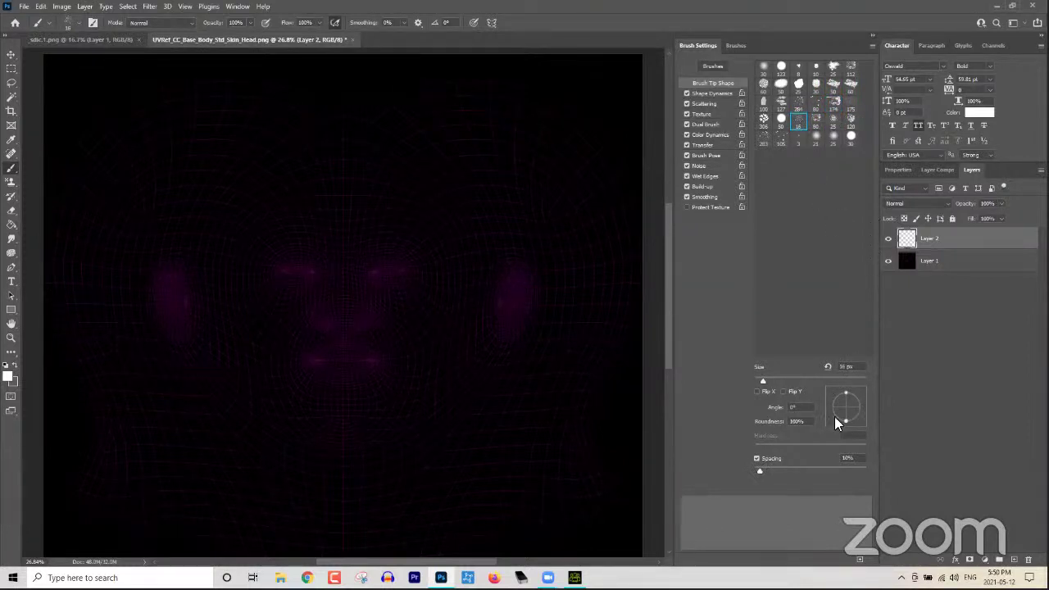
Step: Choose the 284 px splatter brush tip and enlarge it to 1700 px
{"action": "left_click", "coordinate": [763, 141]}
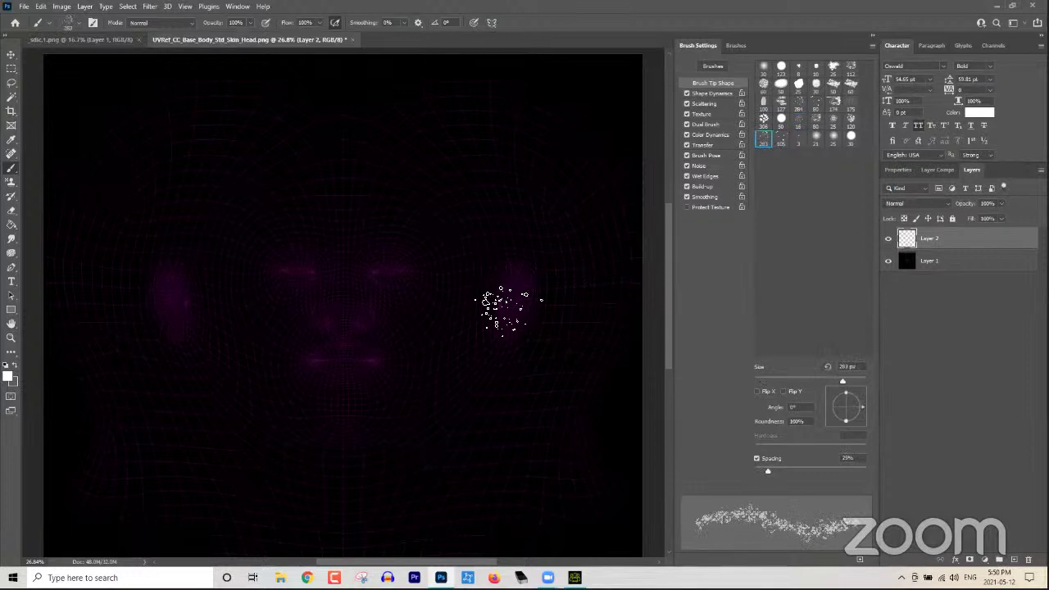
{"action": "key", "text": "bracketright"}
{"action": "key", "text": "bracketright"}
{"action": "key", "text": "bracketright"}
{"action": "key", "text": "bracketright"}
{"action": "key", "text": "bracketright"}
{"action": "key", "text": "bracketright"}
{"action": "key", "text": "bracketright"}
{"action": "key", "text": "bracketright"}
{"action": "key", "text": "bracketright"}
{"action": "key", "text": "bracketright"}
{"action": "key", "text": "bracketright"}
{"action": "key", "text": "bracketright"}
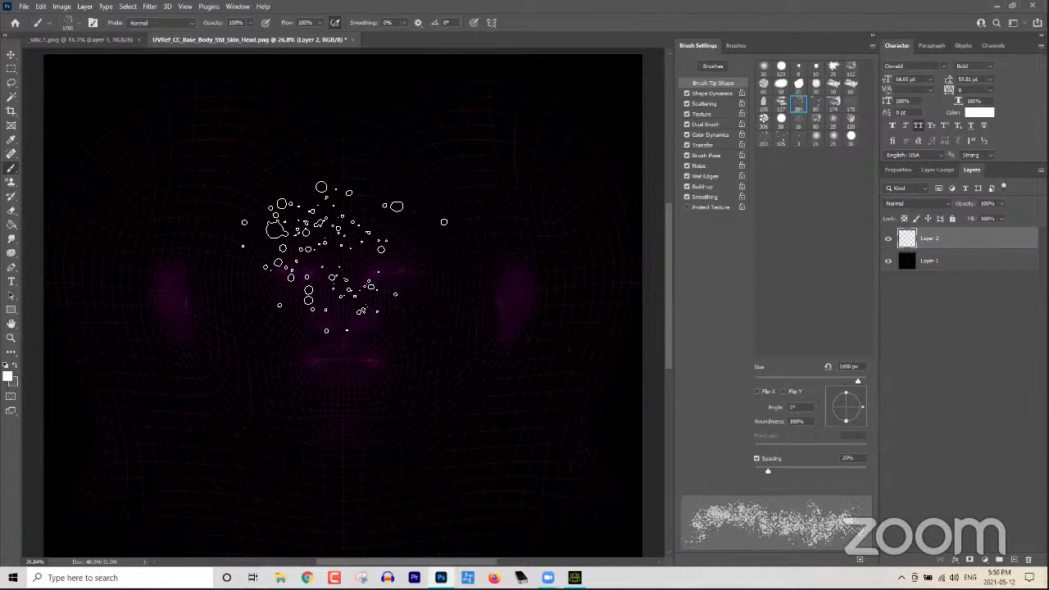
{"action": "key", "text": "bracketright"}
{"action": "key", "text": "bracketright"}
{"action": "key", "text": "bracketright"}
Step: Turn off Wet Edges for the splatter brush and undo a test stroke over the forehead
{"action": "left_click", "coordinate": [688, 177]}
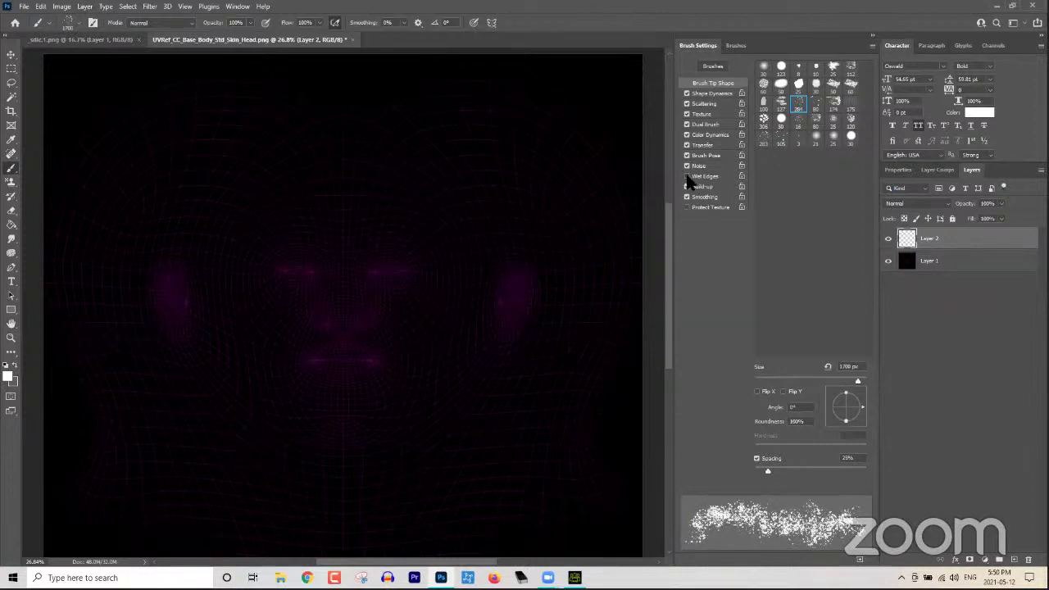
{"action": "mouse_move", "coordinate": [189, 246]}
{"action": "left_mouse_down"}
{"action": "mouse_move", "coordinate": [201, 254]}
{"action": "mouse_move", "coordinate": [340, 238]}
{"action": "left_mouse_up"}
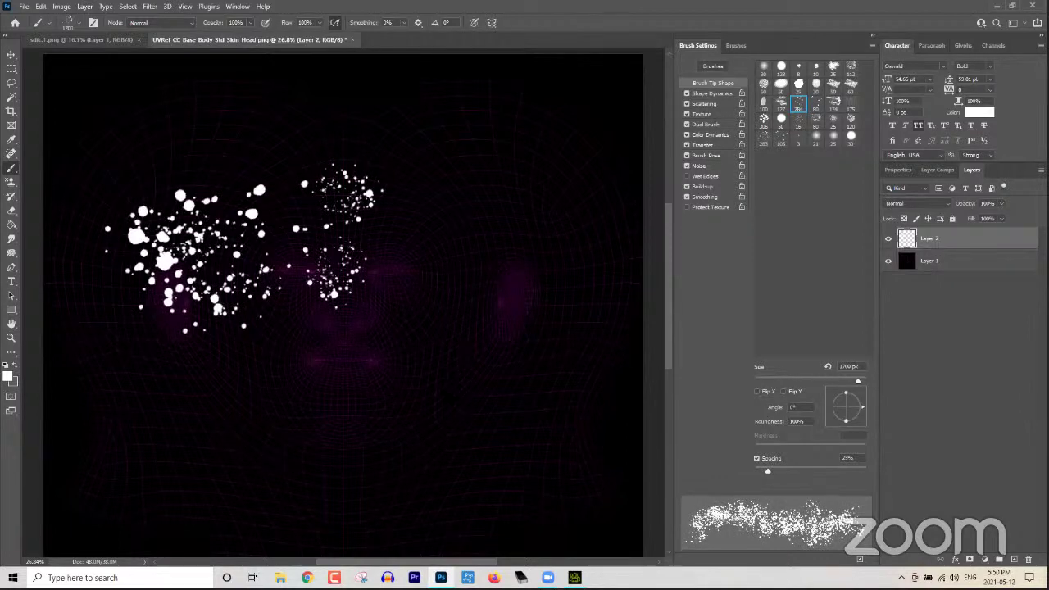
{"action": "key", "text": "ctrl+z"}
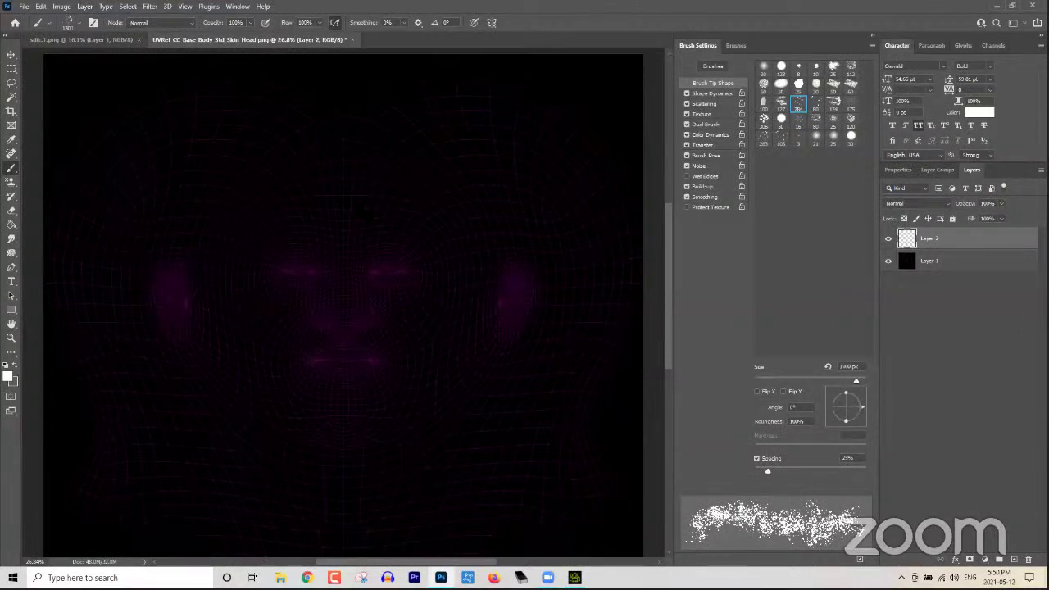
Step: Paint white splatter strokes across the face, forehead and both upper sides of the head on Layer 2 with the brush at 1000 px
{"action": "mouse_move", "coordinate": [363, 200]}
{"action": "left_mouse_down"}
{"action": "mouse_move", "coordinate": [311, 204]}
{"action": "mouse_move", "coordinate": [291, 328]}
{"action": "mouse_move", "coordinate": [234, 435]}
{"action": "left_mouse_up"}
{"action": "left_click_drag", "start_coordinate": [447, 348], "coordinate": [360, 377]}
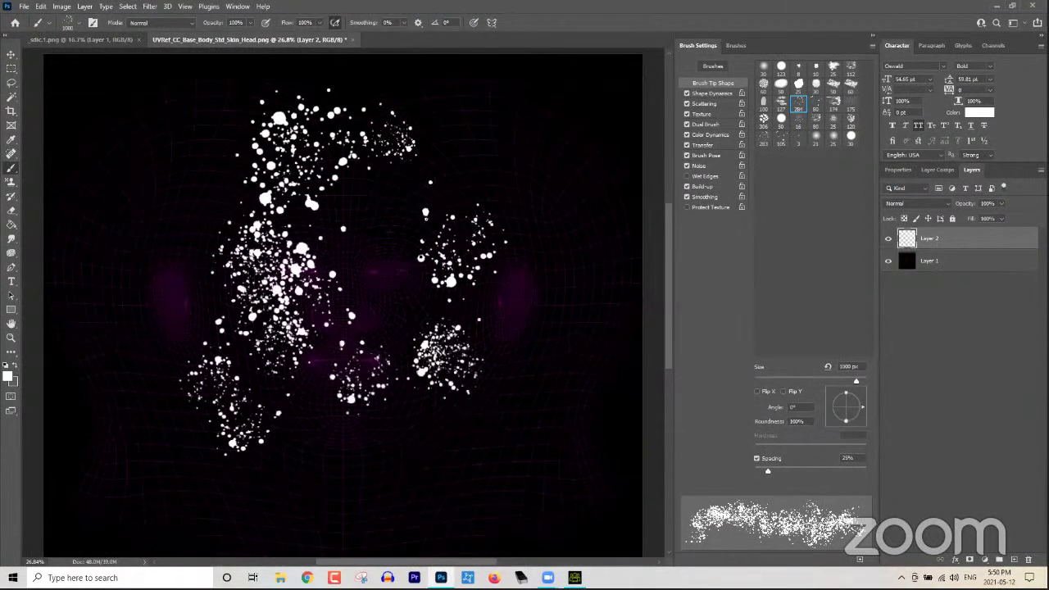
{"action": "left_click_drag", "start_coordinate": [386, 201], "coordinate": [369, 254]}
{"action": "mouse_move", "coordinate": [201, 152]}
{"action": "left_mouse_down"}
{"action": "mouse_move", "coordinate": [172, 155]}
{"action": "mouse_move", "coordinate": [119, 82]}
{"action": "left_mouse_up"}
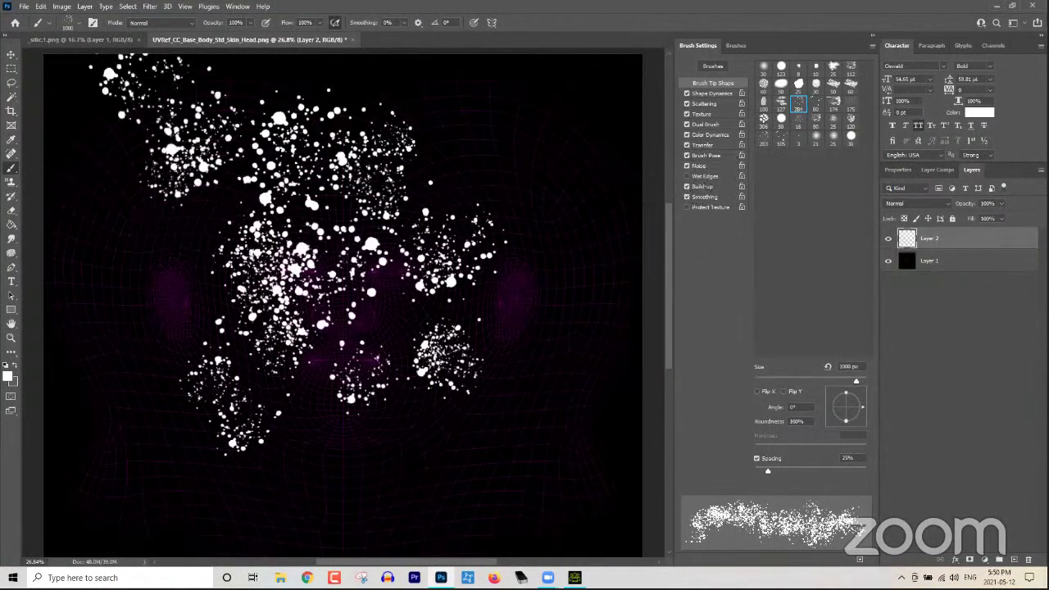
{"action": "left_click_drag", "start_coordinate": [566, 156], "coordinate": [496, 193]}
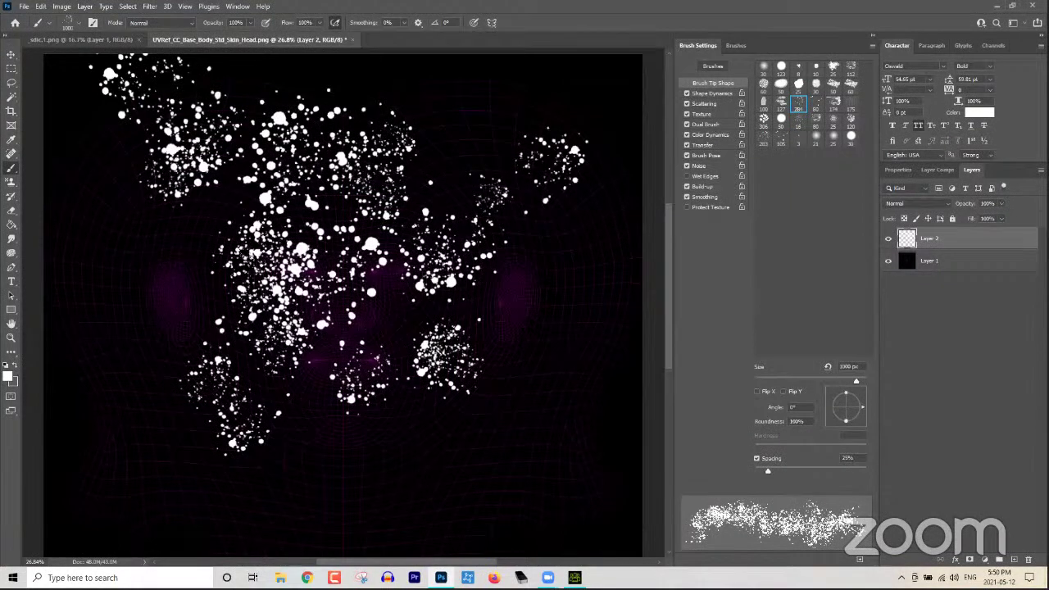
{"action": "left_click_drag", "start_coordinate": [127, 217], "coordinate": [242, 266]}
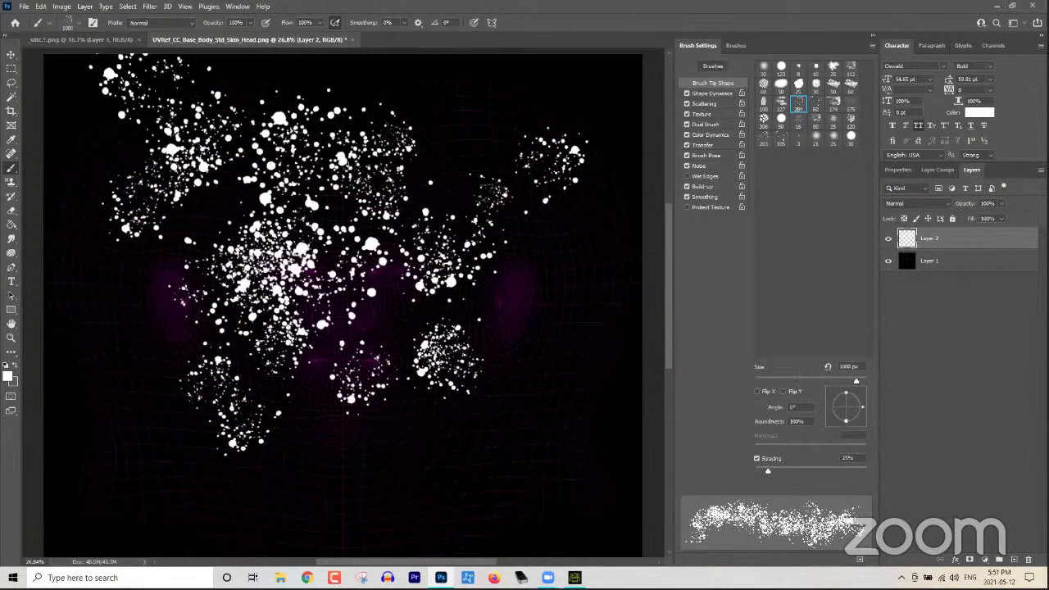
Step: Collapse the brush settings and add a new layer directly above the UV reference layer
{"action": "key", "text": "v"}
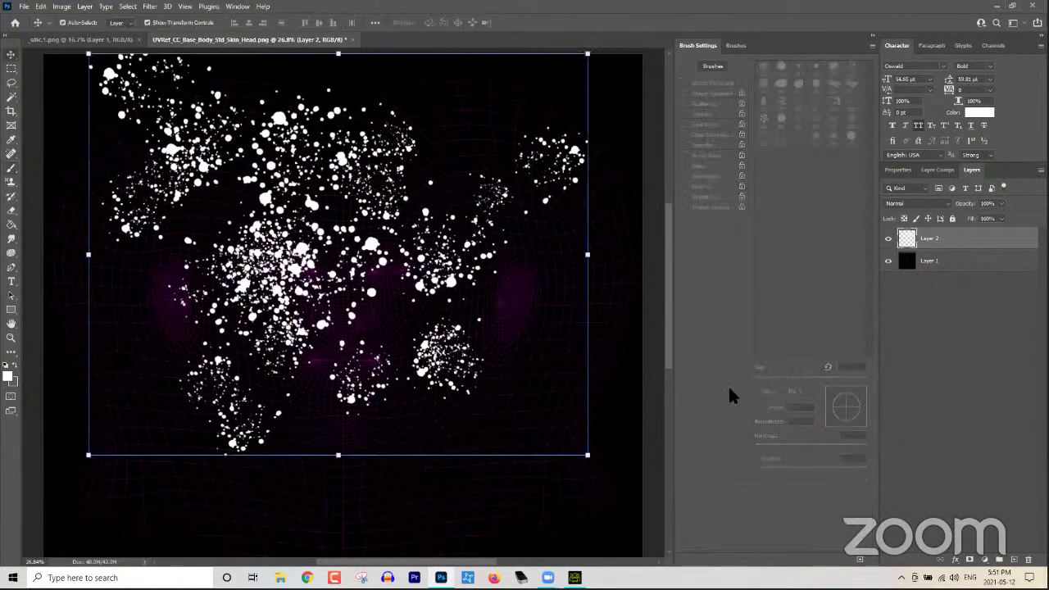
{"action": "left_click", "coordinate": [873, 43]}
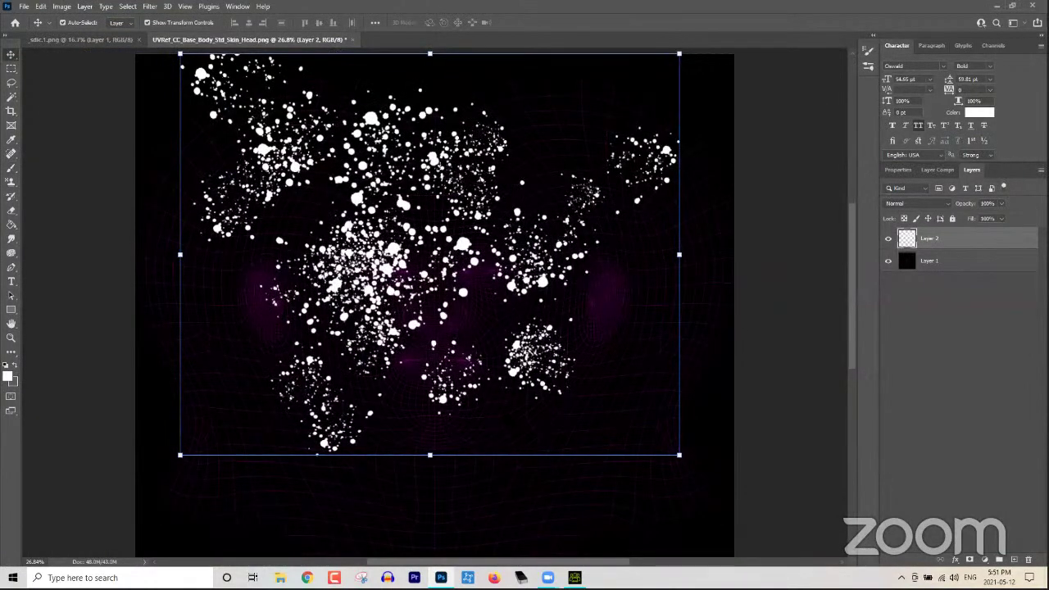
{"action": "left_click", "coordinate": [937, 271]}
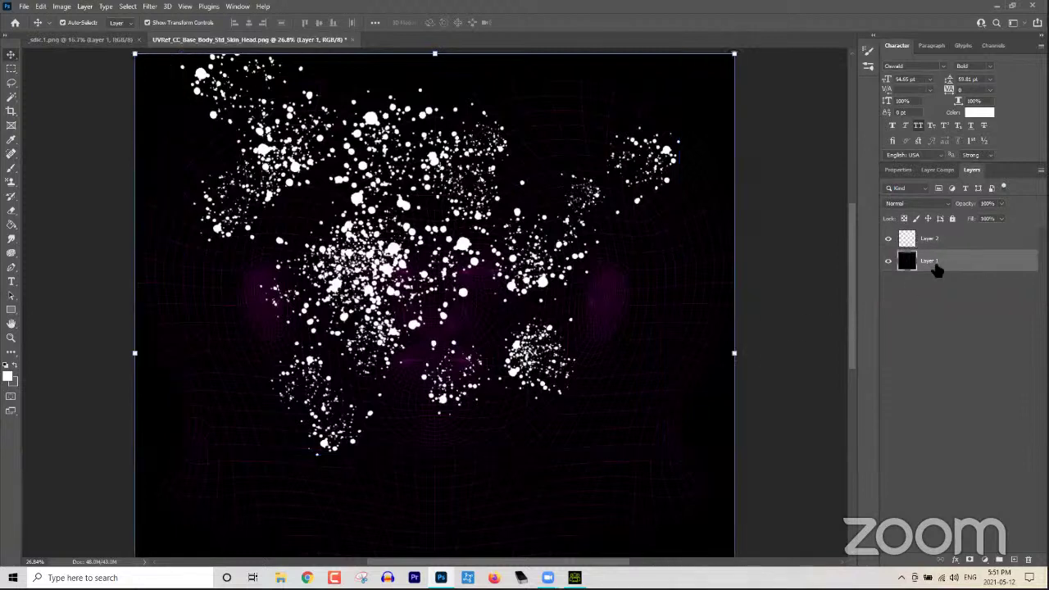
{"action": "left_click", "coordinate": [1014, 559]}
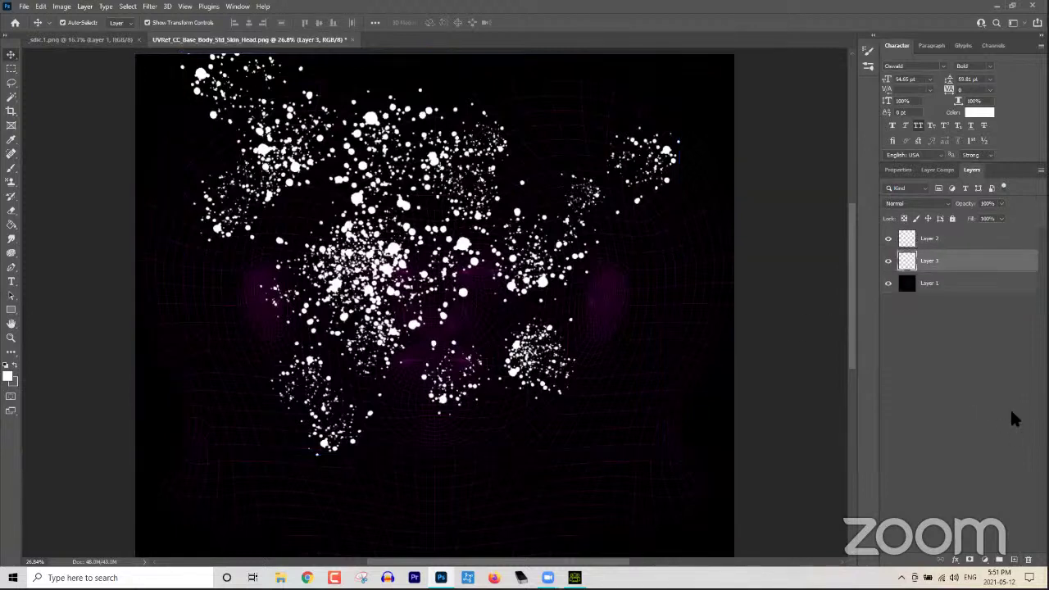
Step: Delete the UV reference layer and fill the new layer beneath the splatters with black (000000)
{"action": "left_click", "coordinate": [8, 377]}
{"action": "type", "text": "000000"}
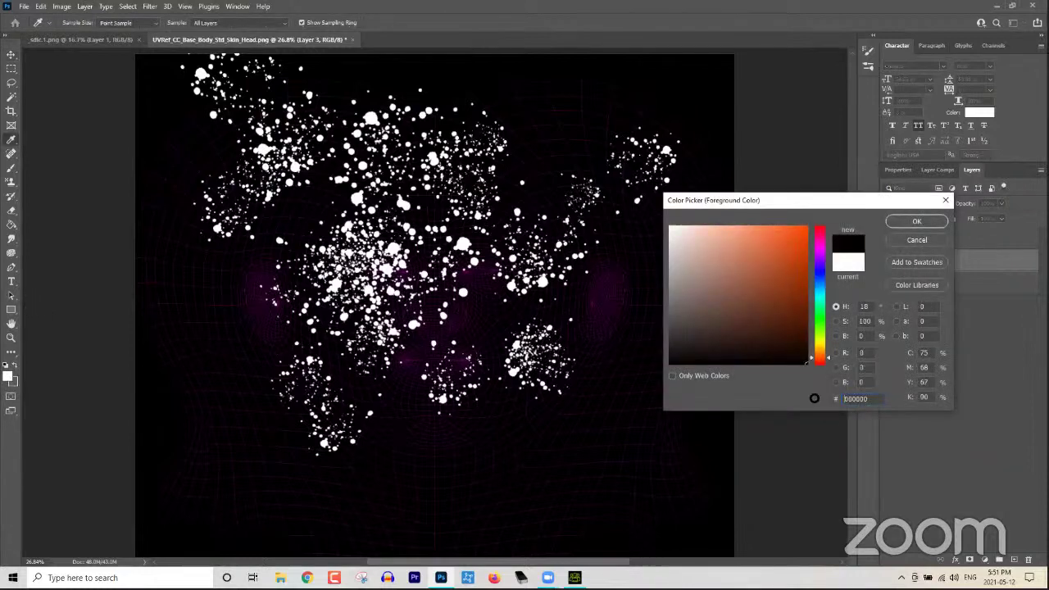
{"action": "left_click", "coordinate": [913, 223]}
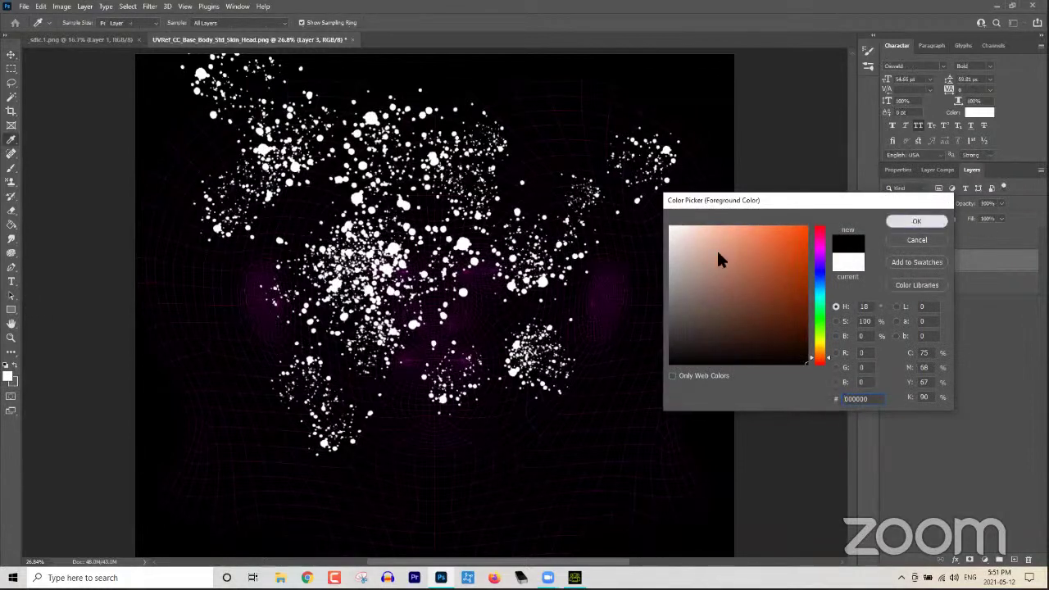
{"action": "left_click", "coordinate": [11, 225]}
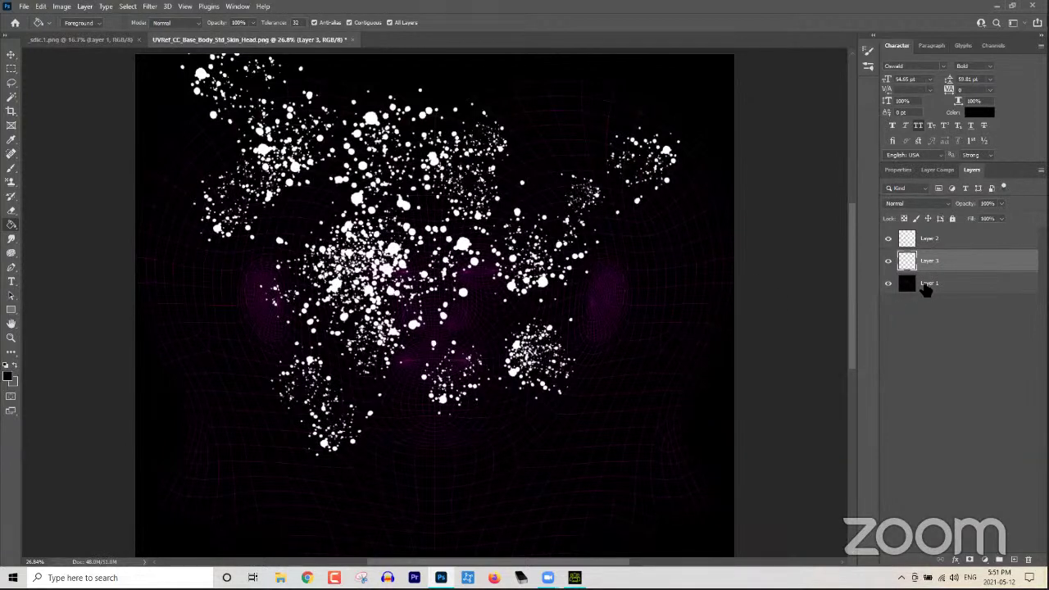
{"action": "key", "text": "Delete"}
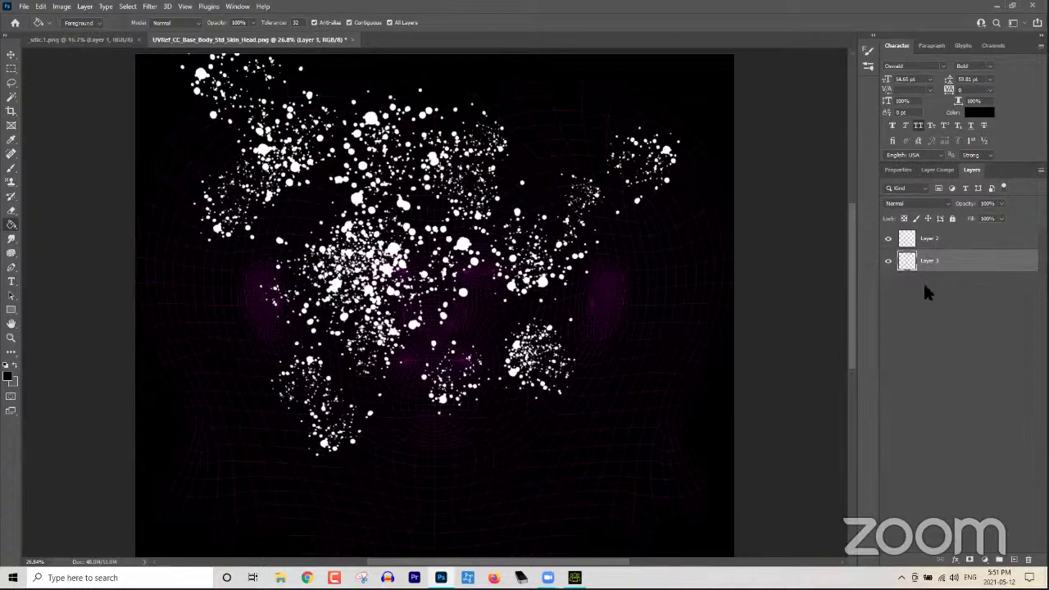
{"action": "left_click", "coordinate": [668, 348]}
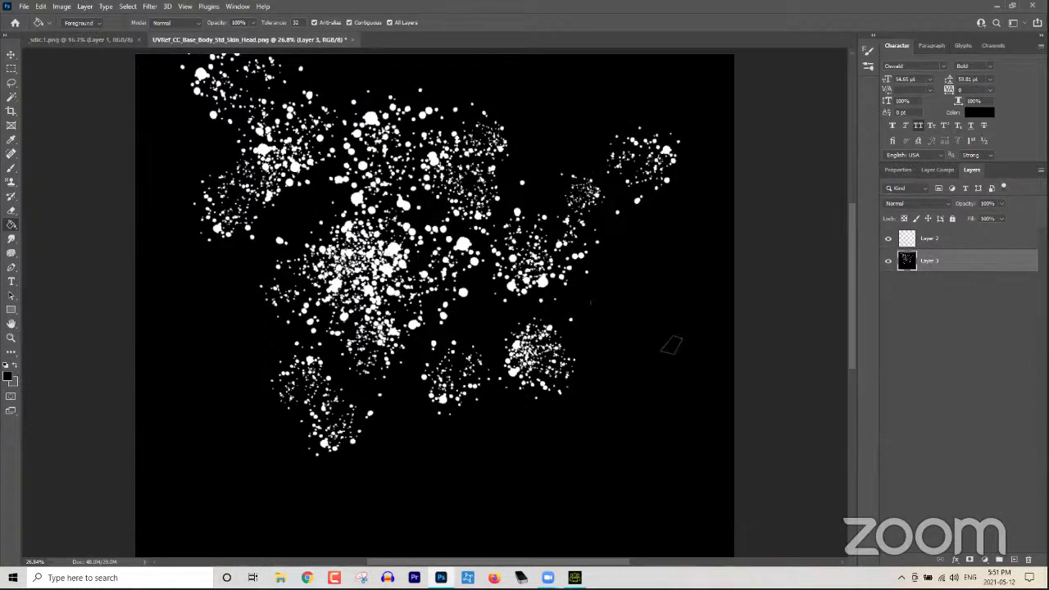
Step: Paint black over the stray outline beside the splatters on Layer 2 with a soft round brush
{"action": "left_click", "coordinate": [10, 168]}
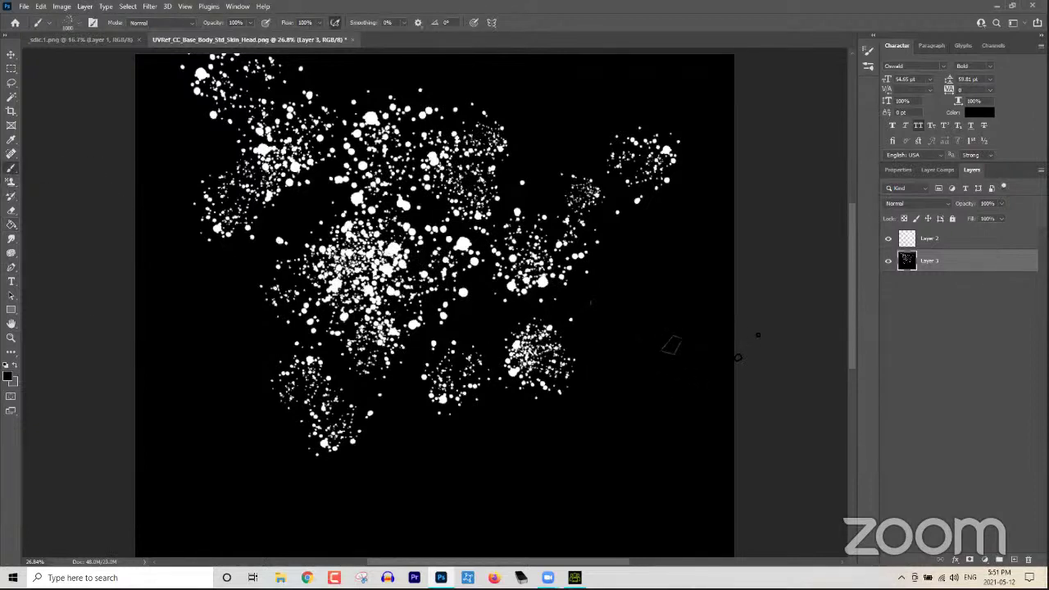
{"action": "left_click", "coordinate": [972, 239]}
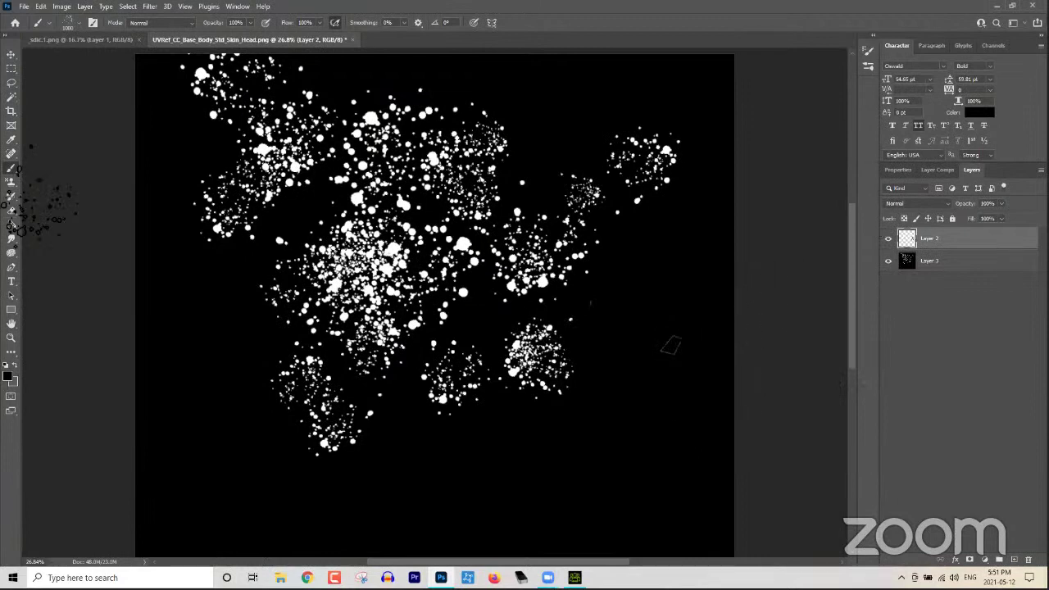
{"action": "right_click", "coordinate": [12, 168]}
{"action": "left_click", "coordinate": [42, 169]}
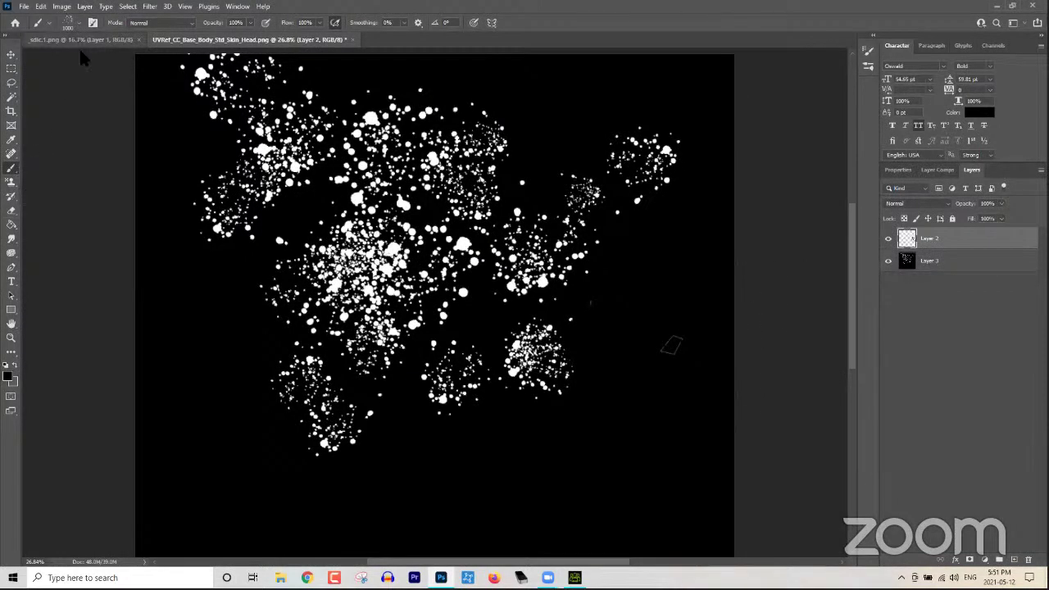
{"action": "left_click", "coordinate": [68, 22]}
{"action": "left_click", "coordinate": [56, 172]}
{"action": "left_click", "coordinate": [704, 374]}
{"action": "key", "text": "bracketleft"}
{"action": "key", "text": "bracketleft"}
{"action": "key", "text": "bracketleft"}
{"action": "key", "text": "bracketleft"}
{"action": "key", "text": "bracketleft"}
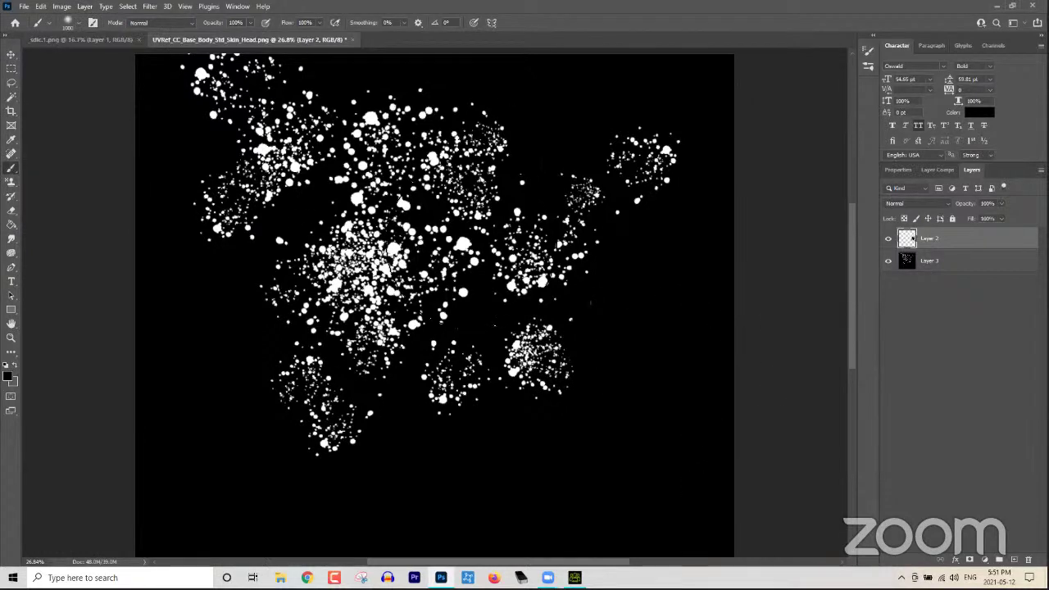
Step: Merge the splatter layer and the black background layer into one
{"action": "left_click", "coordinate": [953, 262]}
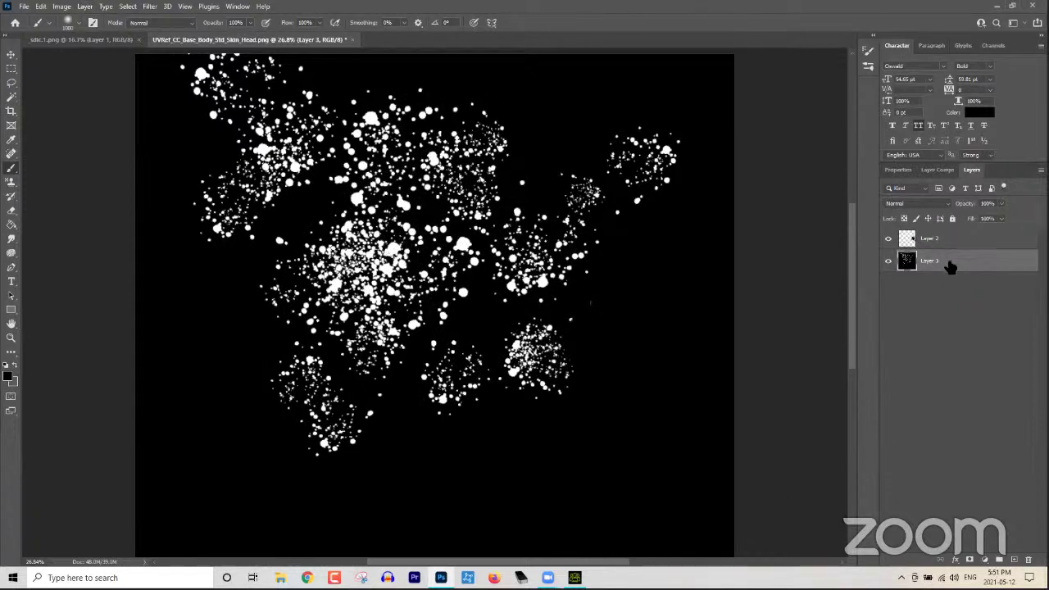
{"action": "left_click", "coordinate": [935, 237], "text": "shift"}
{"action": "right_click", "coordinate": [935, 230]}
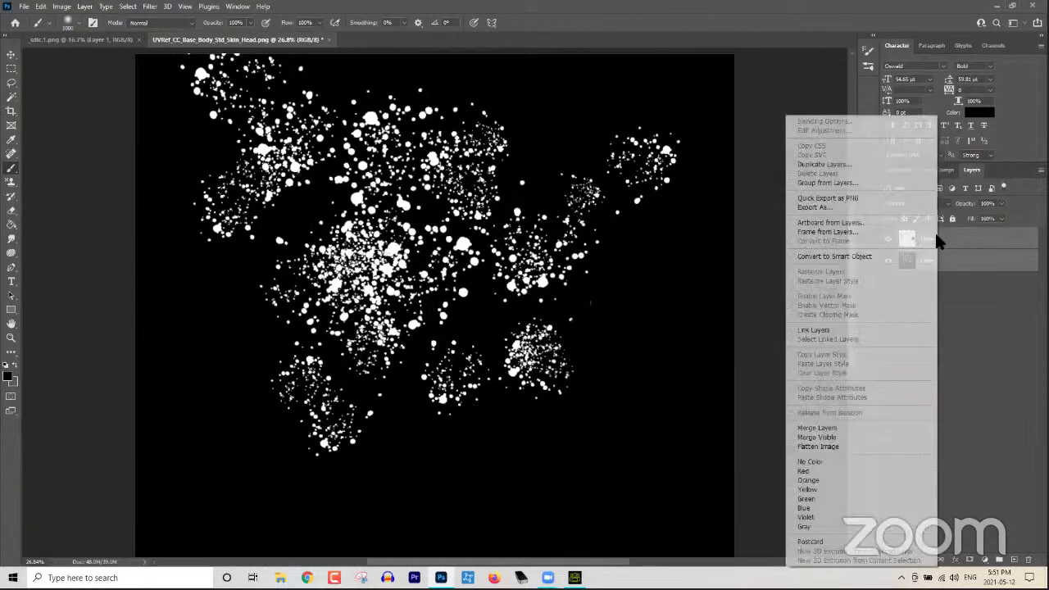
{"action": "left_click", "coordinate": [828, 428]}
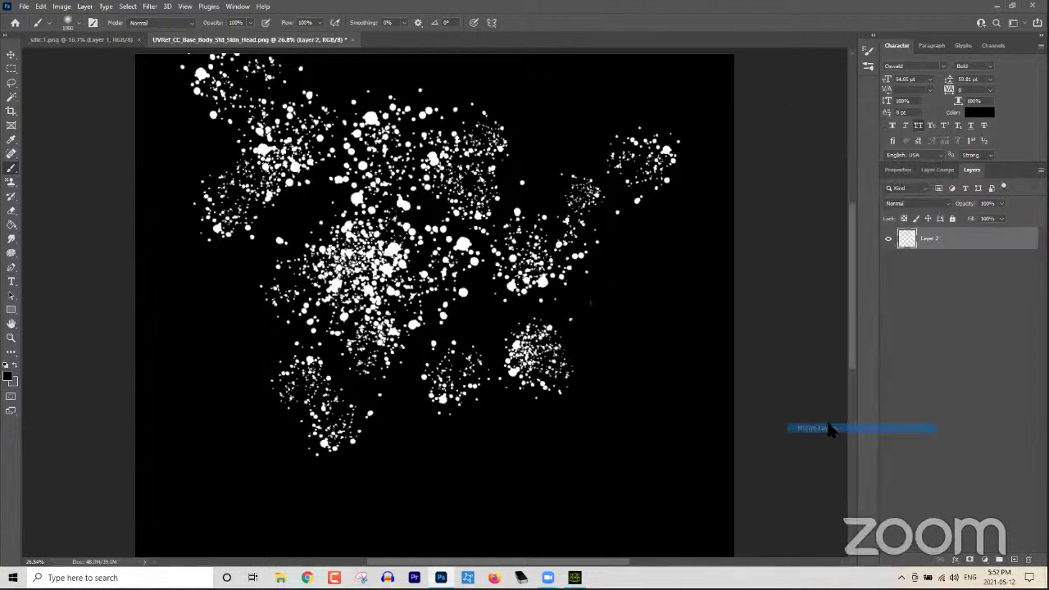
Step: Generate a normal map from the merged layer with low contrast detail at 64% and medium at 47%
{"action": "left_click", "coordinate": [151, 7]}
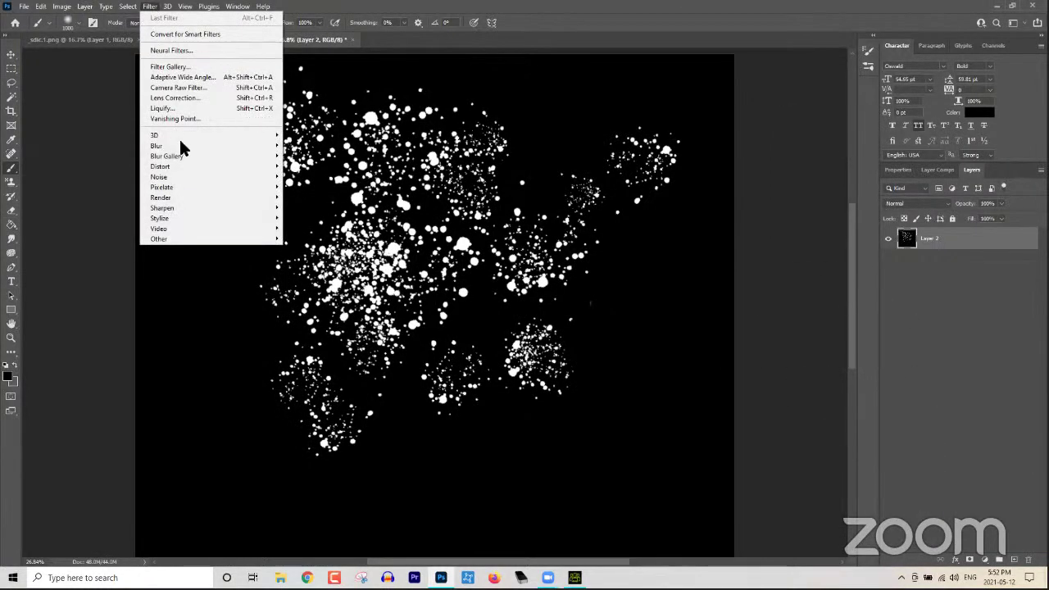
{"action": "mouse_move", "coordinate": [191, 137]}
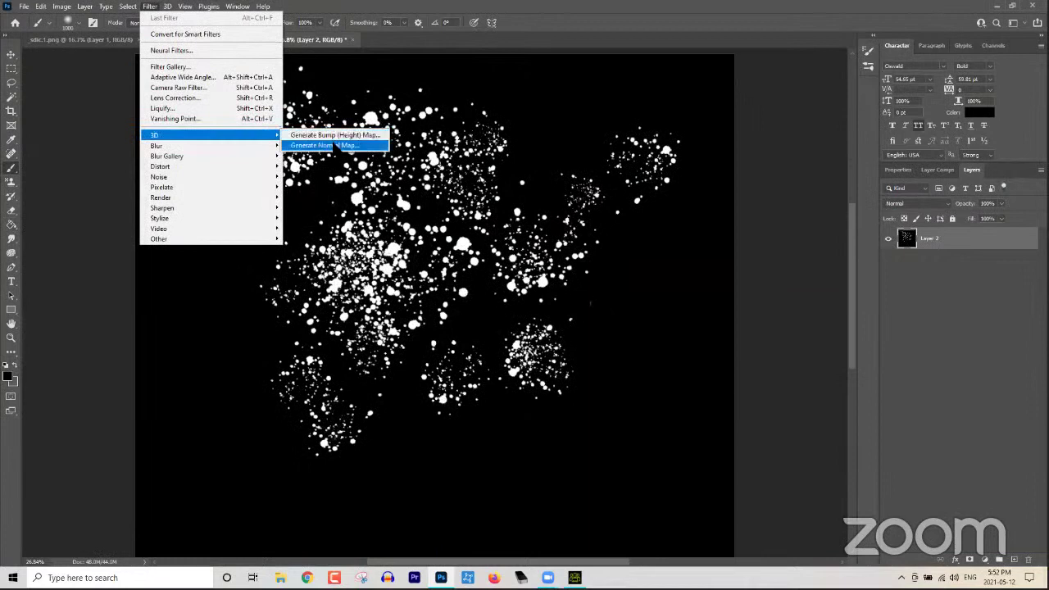
{"action": "left_click", "coordinate": [328, 136]}
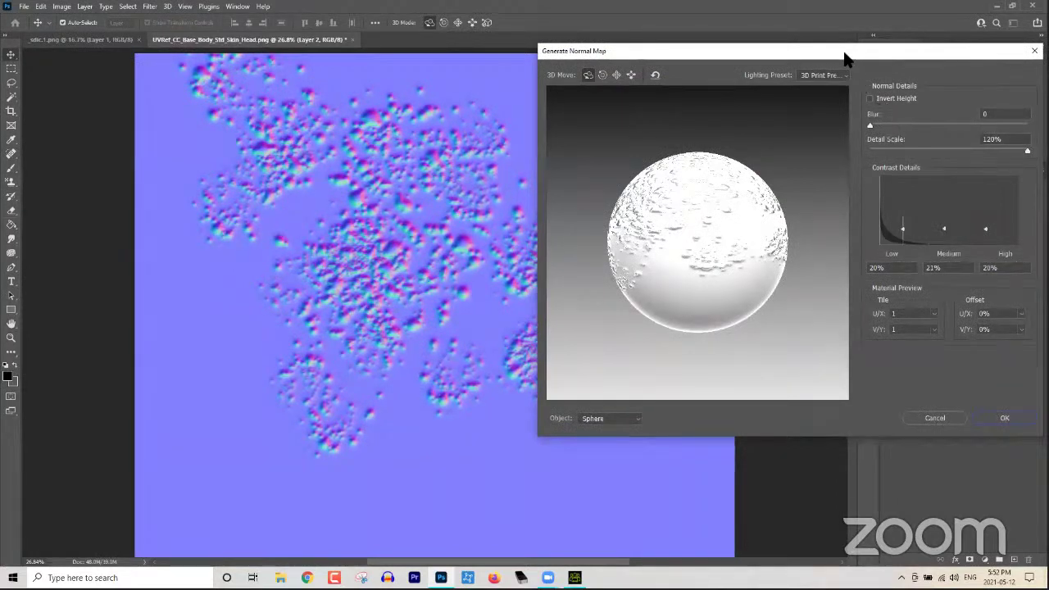
{"action": "left_click_drag", "start_coordinate": [846, 59], "coordinate": [843, 100]}
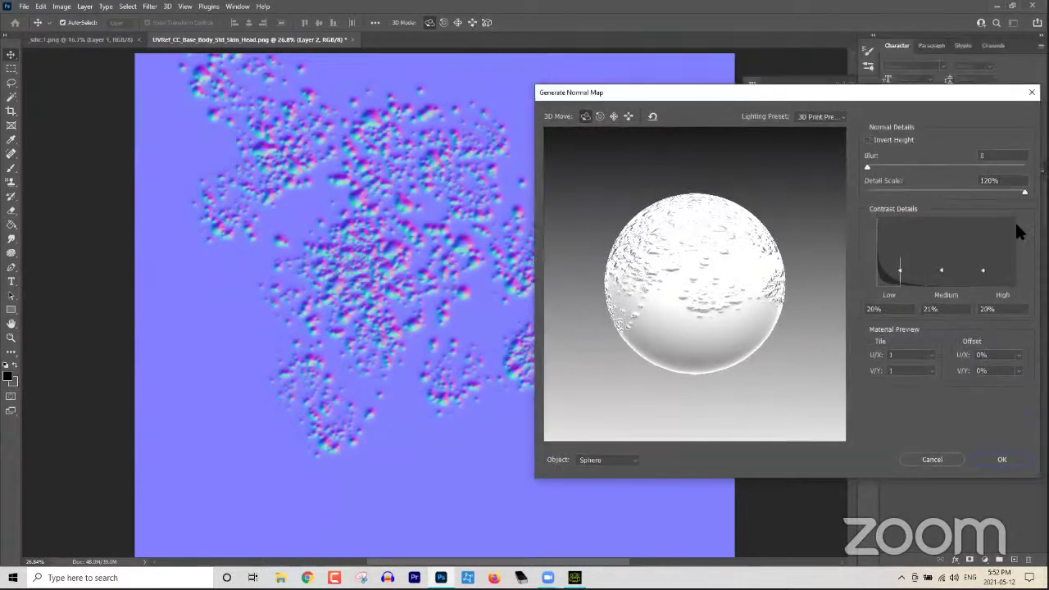
{"action": "left_click_drag", "start_coordinate": [939, 265], "coordinate": [939, 248]}
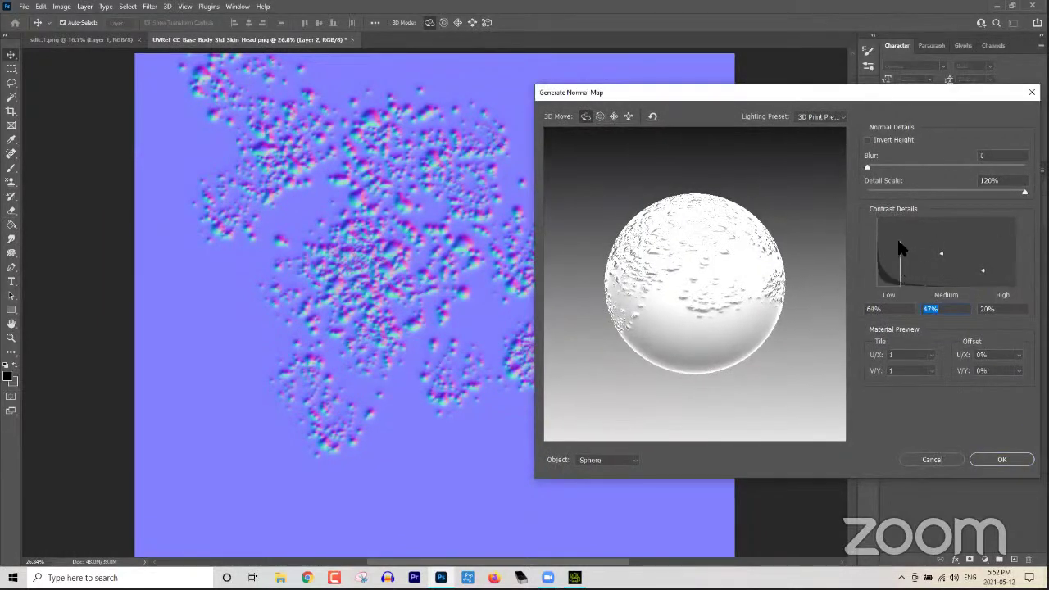
{"action": "left_click", "coordinate": [899, 243]}
{"action": "key", "text": "Return"}
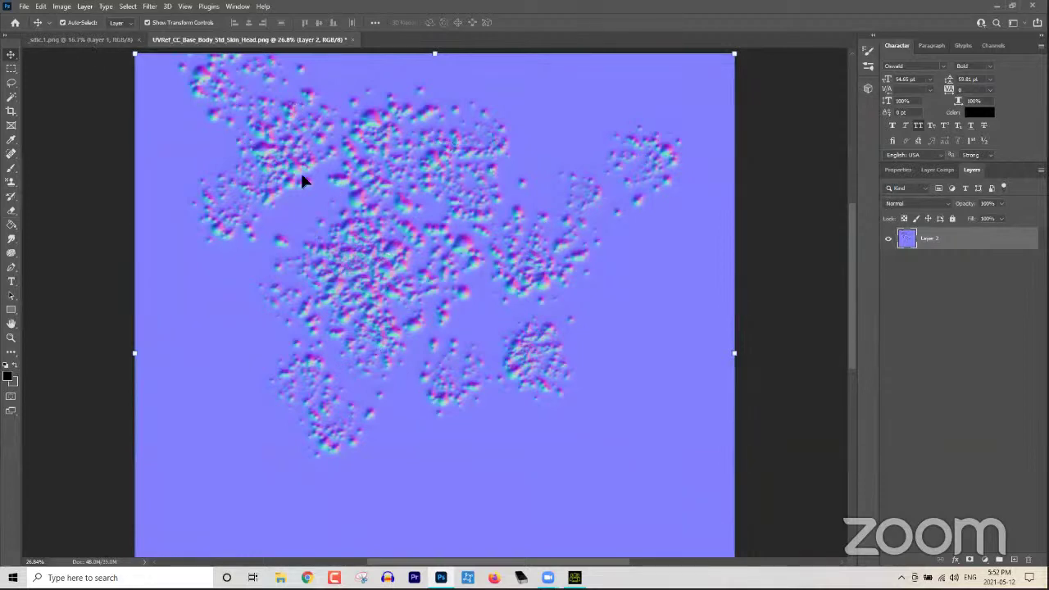
Step: Save a copy of the normal map as a PNG named "normal yay" on the Desktop
{"action": "left_click", "coordinate": [23, 6]}
{"action": "left_click", "coordinate": [65, 137]}
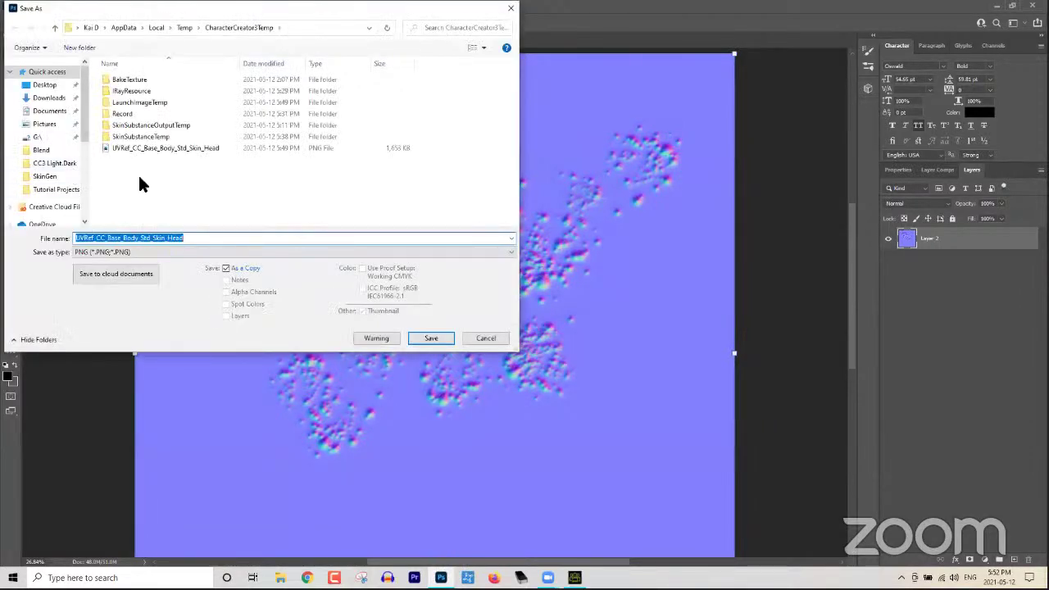
{"action": "left_click", "coordinate": [47, 85]}
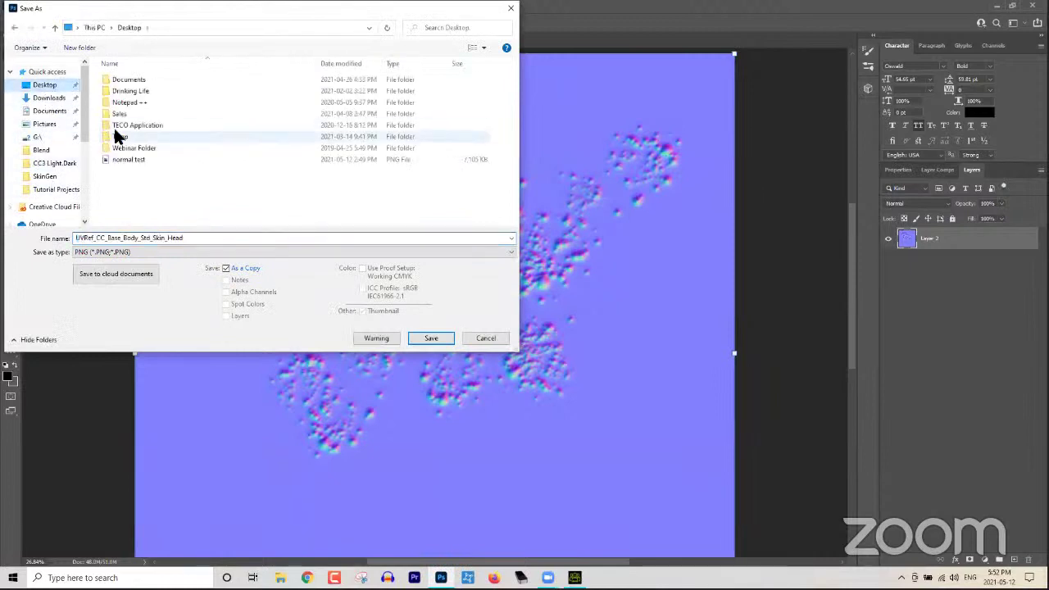
{"action": "double_click", "coordinate": [183, 238]}
{"action": "type", "text": "norm"}
{"action": "type", "text": "la"}
{"action": "key", "text": "BackSpace"}
{"action": "key", "text": "BackSpace"}
{"action": "type", "text": "al "}
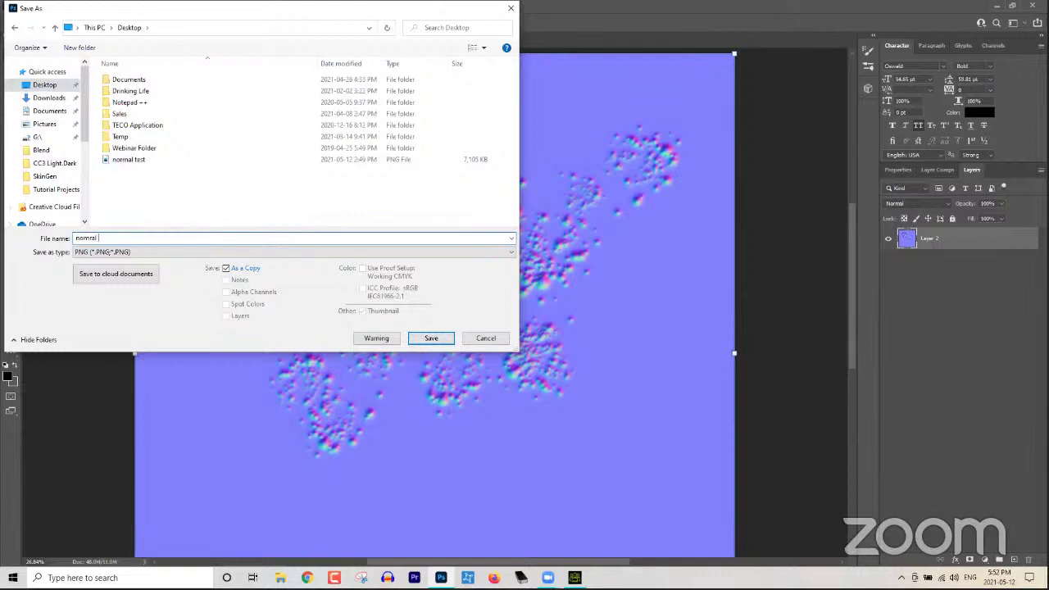
{"action": "type", "text": "al yay"}
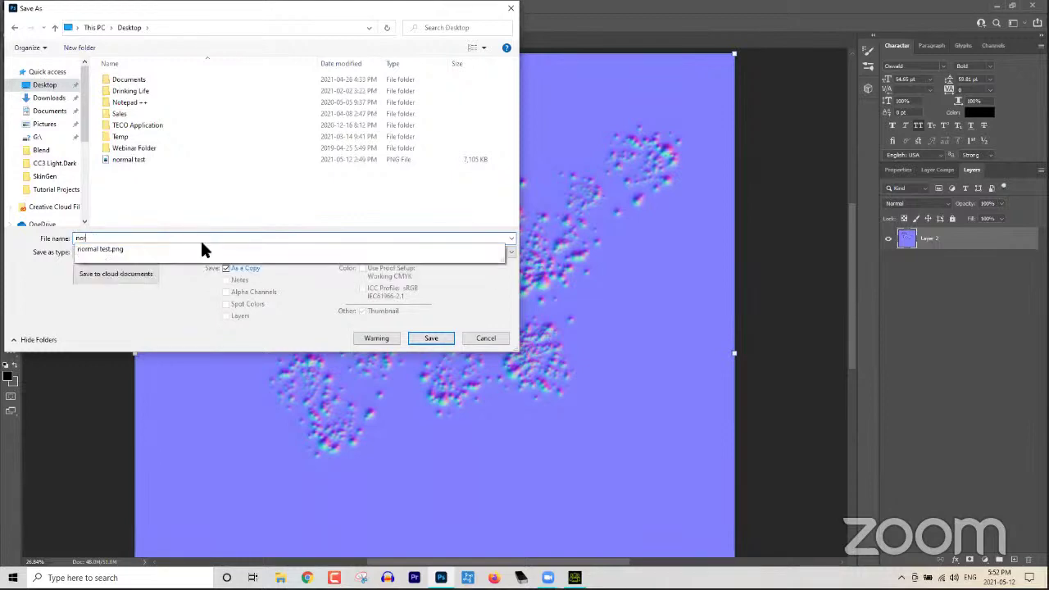
{"action": "key", "text": "Return"}
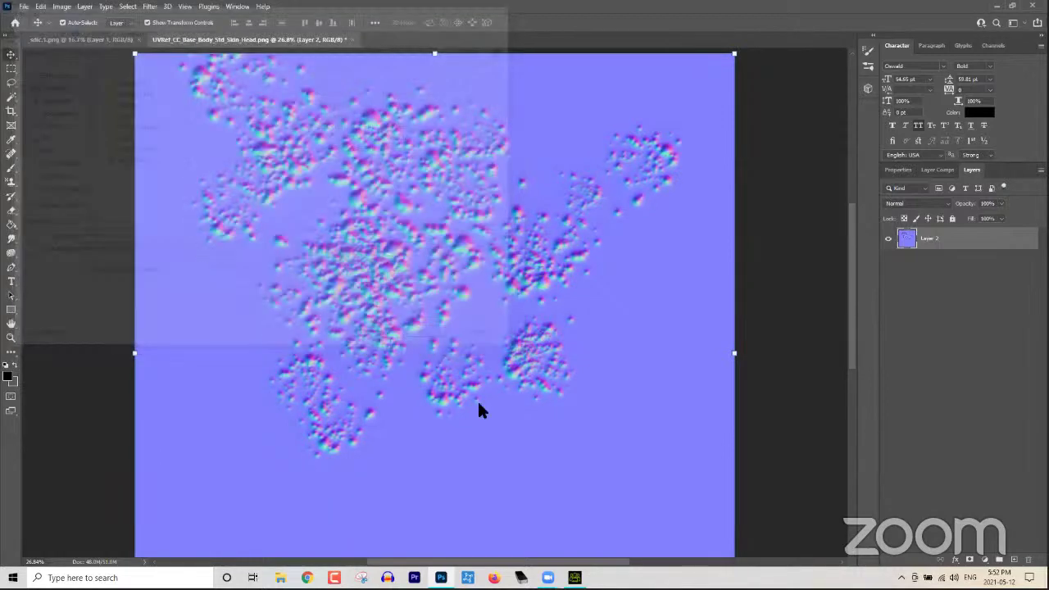
{"action": "left_click", "coordinate": [604, 172]}
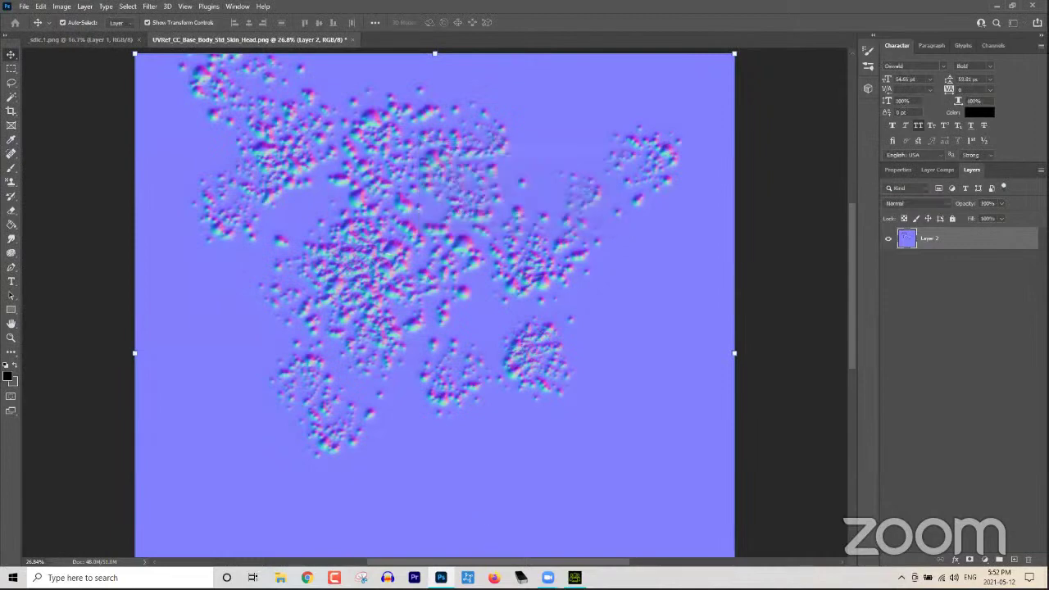
Step: Switch to Character Creator and load the "normal yay" image from the Desktop as the Part Normal Plus layer's normal map
{"action": "key", "text": "alt+Tab"}
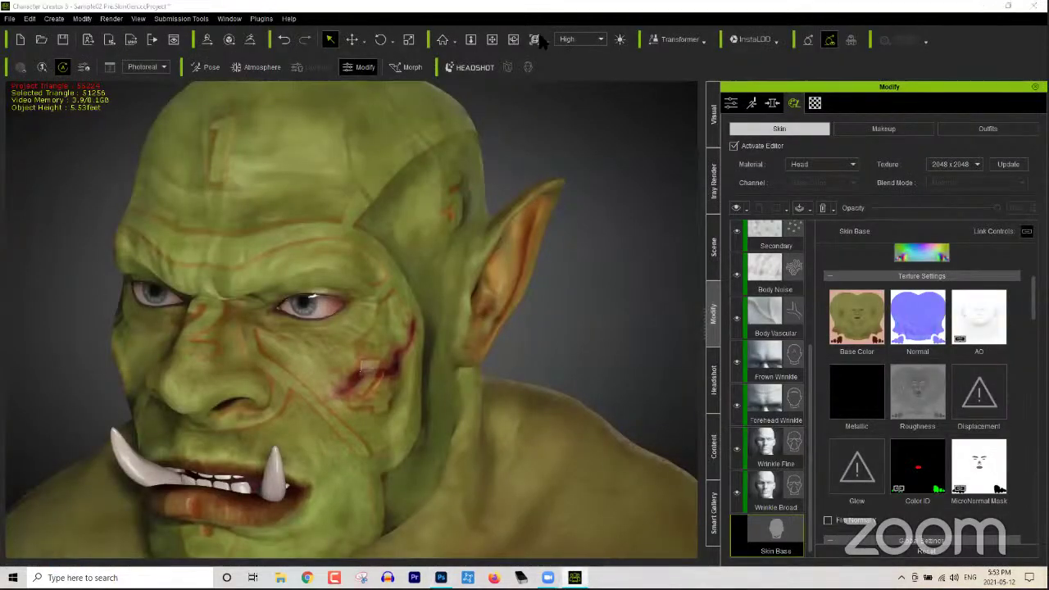
{"action": "scroll", "coordinate": [881, 275], "scroll_direction": "up", "scroll_amount": 3}
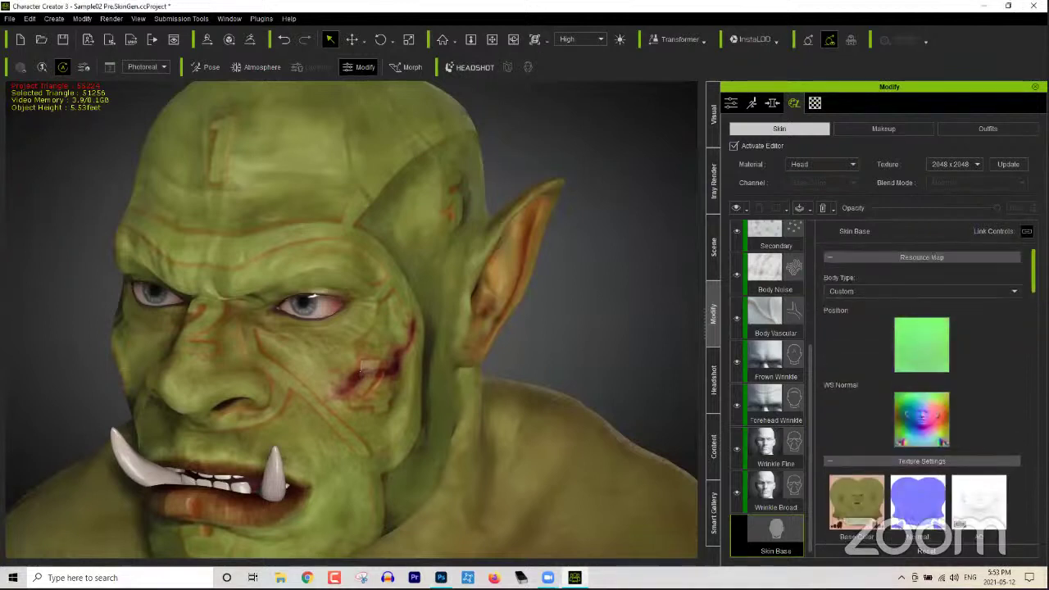
{"action": "left_click_drag", "start_coordinate": [812, 371], "coordinate": [808, 283]}
{"action": "left_click", "coordinate": [768, 247]}
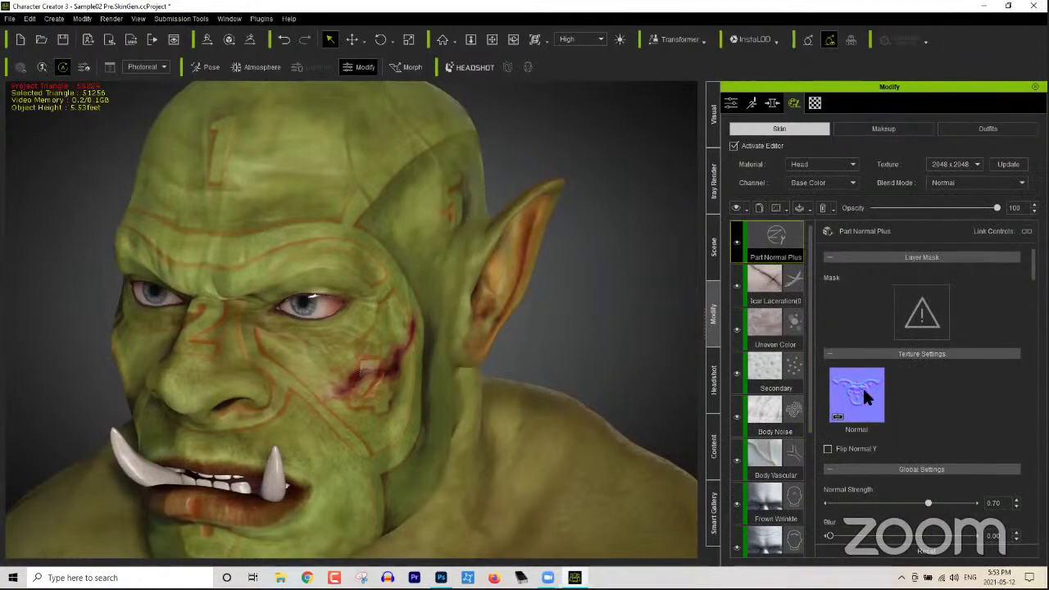
{"action": "left_click", "coordinate": [857, 396]}
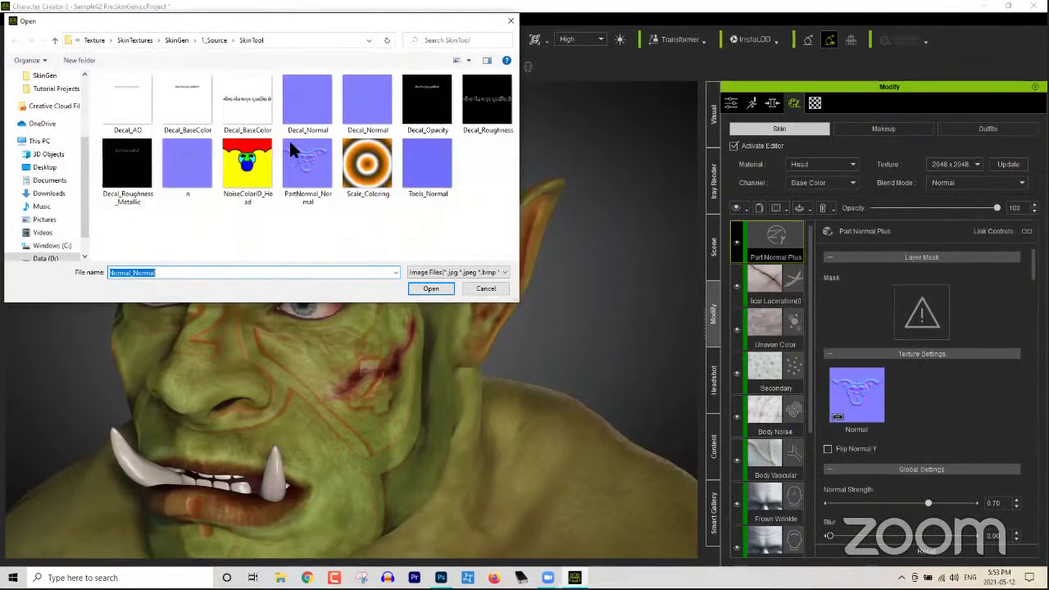
{"action": "left_click_drag", "start_coordinate": [87, 173], "coordinate": [86, 128]}
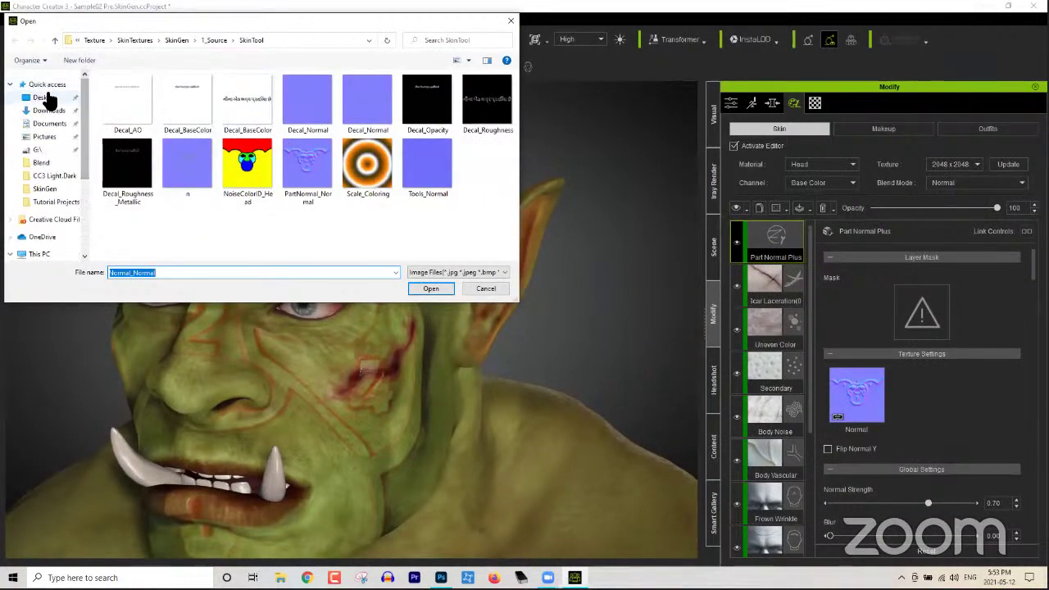
{"action": "left_click", "coordinate": [41, 97]}
{"action": "left_click", "coordinate": [138, 183]}
{"action": "left_click", "coordinate": [426, 288]}
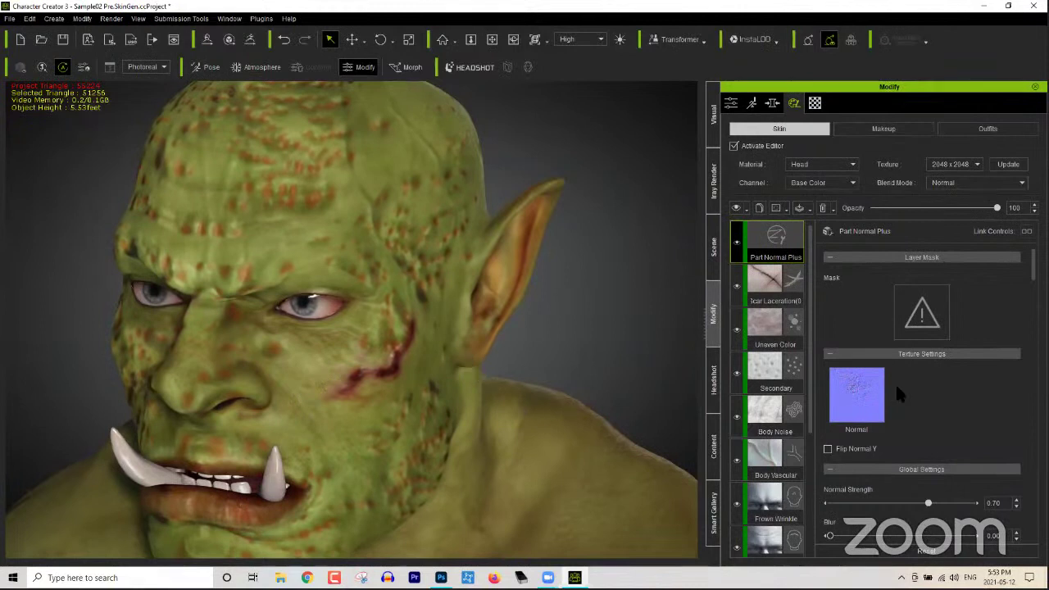
Step: Set the Part Normal Plus layer's normal strength to 1.00
{"action": "right_click_drag", "start_coordinate": [497, 330], "coordinate": [662, 336]}
{"action": "scroll", "coordinate": [926, 377], "scroll_direction": "down", "scroll_amount": 3}
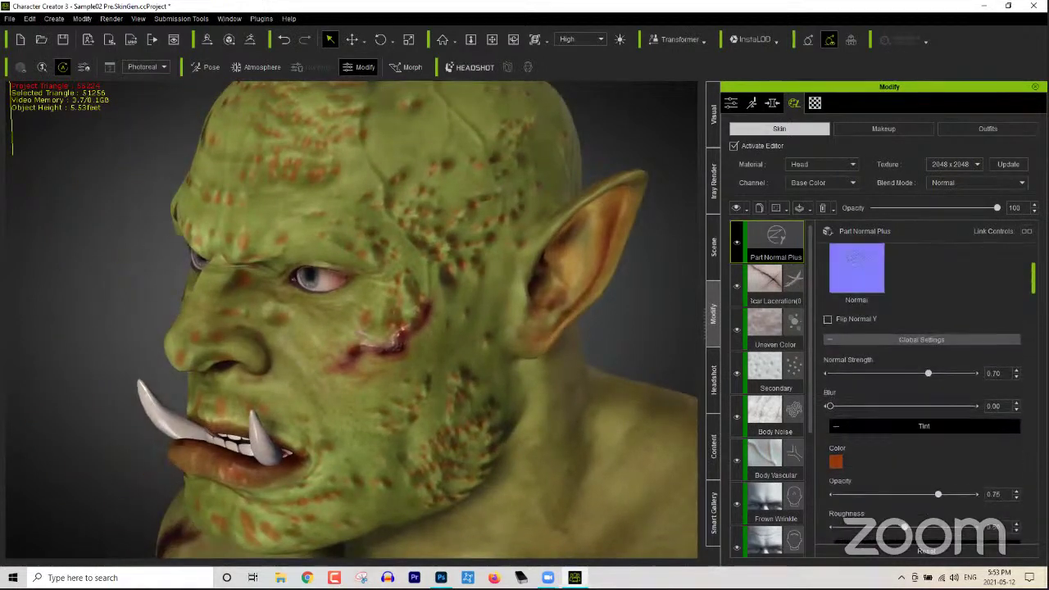
{"action": "left_click_drag", "start_coordinate": [927, 374], "coordinate": [1010, 374]}
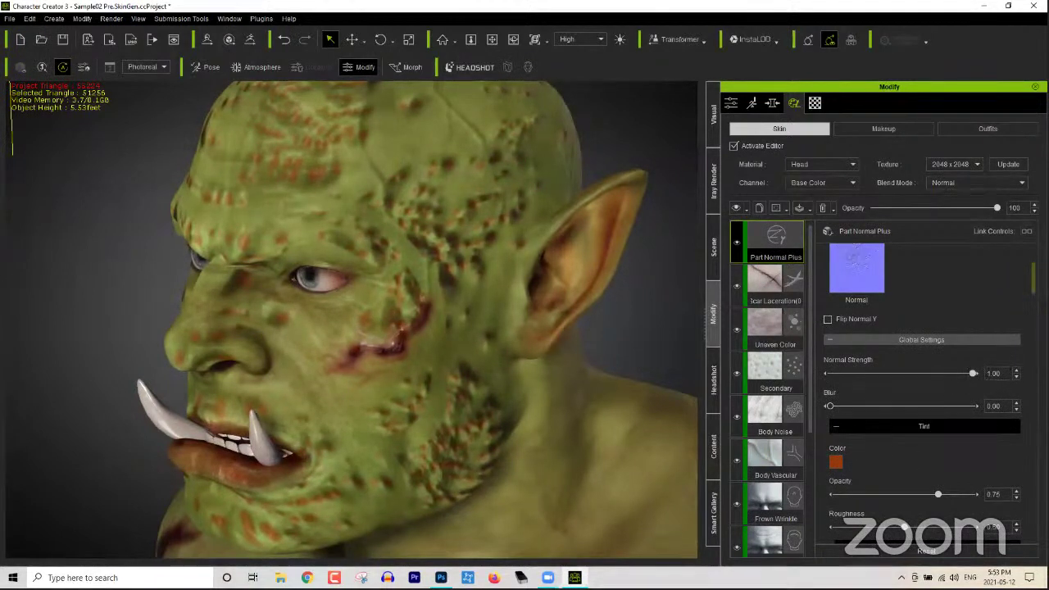
Step: Set the Part Normal Plus layer's tint opacity to 0.39 and its tint colour to dark green (#385025)
{"action": "scroll", "coordinate": [926, 369], "scroll_direction": "down", "scroll_amount": 5}
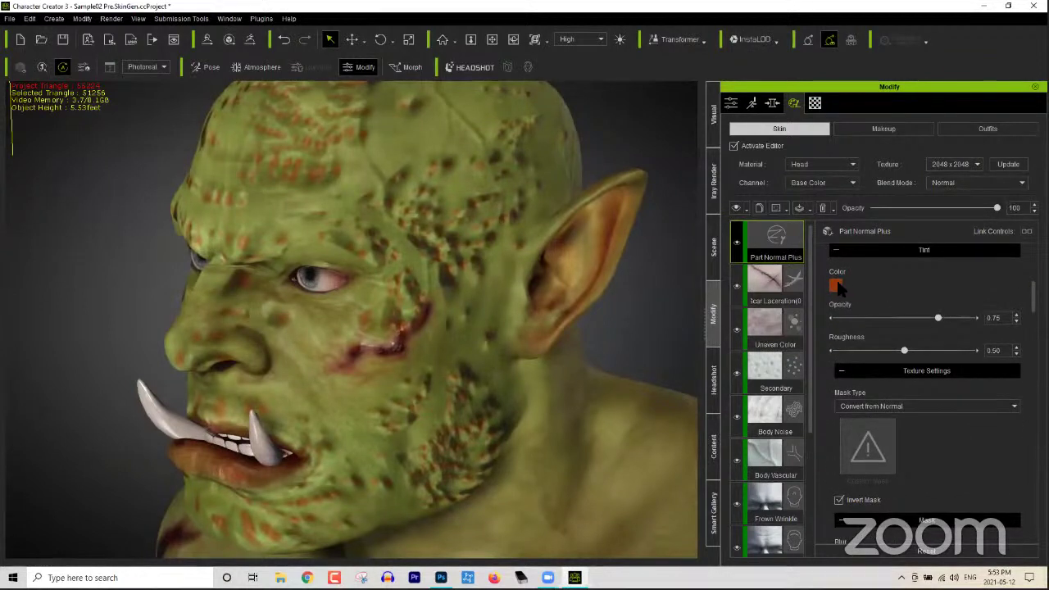
{"action": "left_click_drag", "start_coordinate": [939, 321], "coordinate": [891, 319]}
{"action": "left_click", "coordinate": [838, 287]}
{"action": "left_click", "coordinate": [613, 275]}
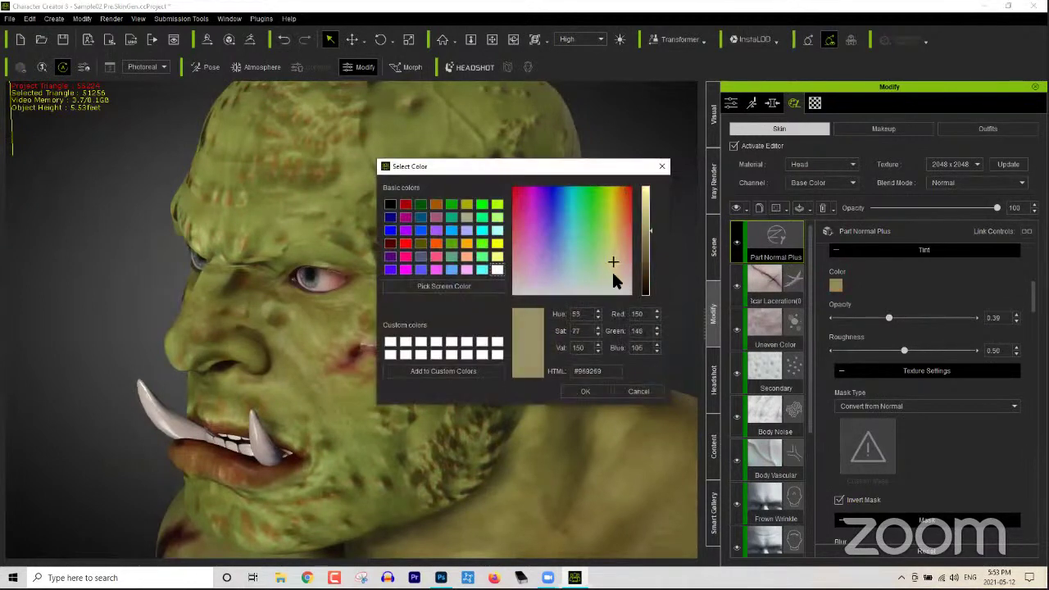
{"action": "left_click_drag", "start_coordinate": [520, 168], "coordinate": [772, 259]}
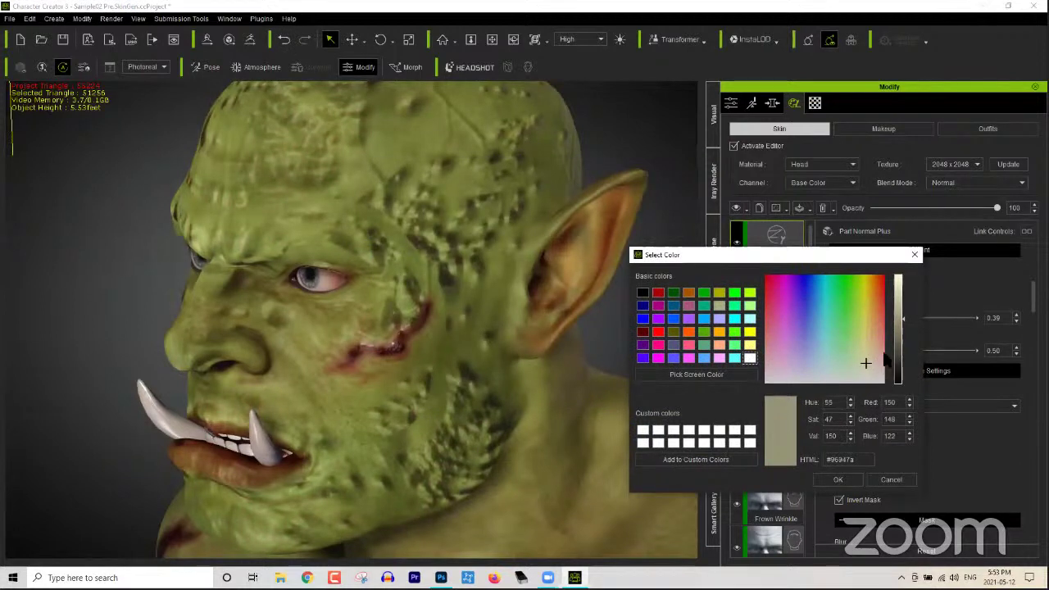
{"action": "mouse_move", "coordinate": [899, 336]}
{"action": "left_mouse_down"}
{"action": "mouse_move", "coordinate": [899, 274]}
{"action": "mouse_move", "coordinate": [898, 328]}
{"action": "mouse_move", "coordinate": [848, 326]}
{"action": "mouse_move", "coordinate": [903, 370]}
{"action": "mouse_move", "coordinate": [903, 349]}
{"action": "left_mouse_up"}
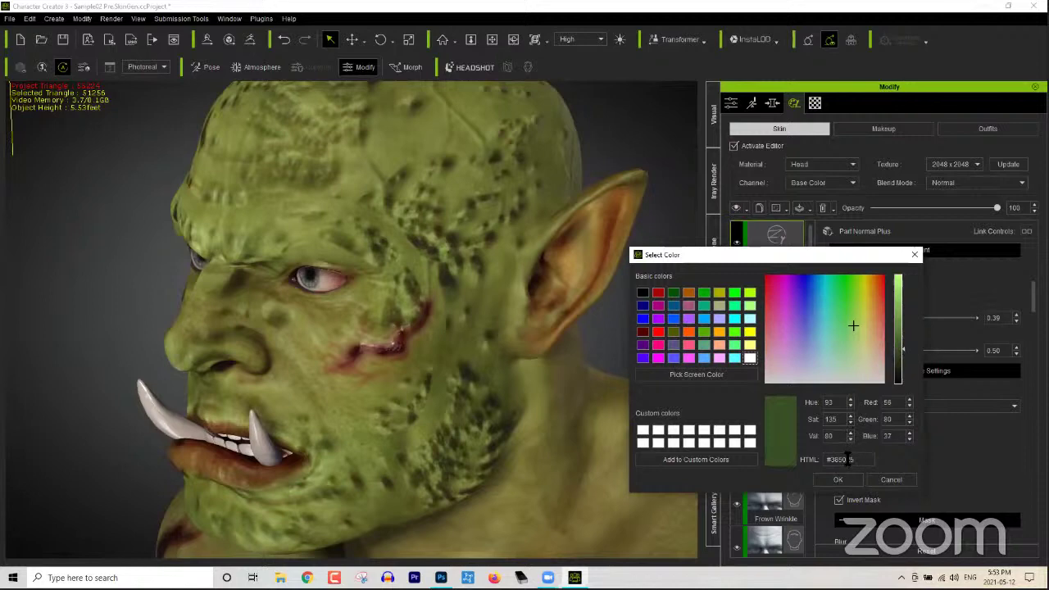
{"action": "left_click", "coordinate": [838, 480]}
{"action": "right_click_drag", "start_coordinate": [333, 352], "coordinate": [300, 293]}
{"action": "right_click_drag", "start_coordinate": [468, 284], "coordinate": [394, 277]}
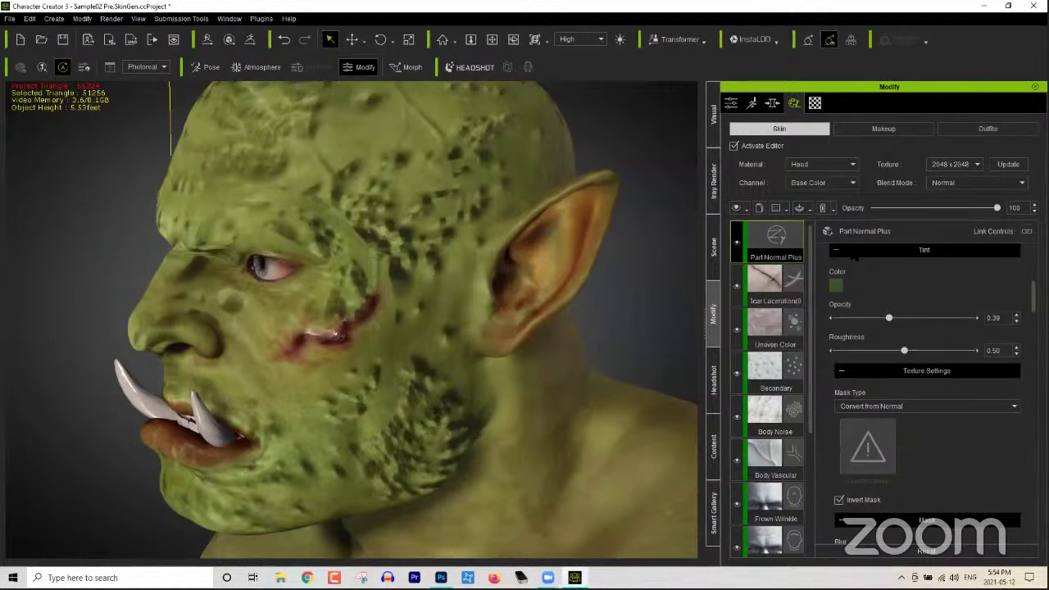
Step: Replace the Part Normal Plus layer's normal texture with the Normal Map image from the Webinar\SkinGen folder on drive D
{"action": "scroll", "coordinate": [922, 393], "scroll_direction": "down", "scroll_amount": 5}
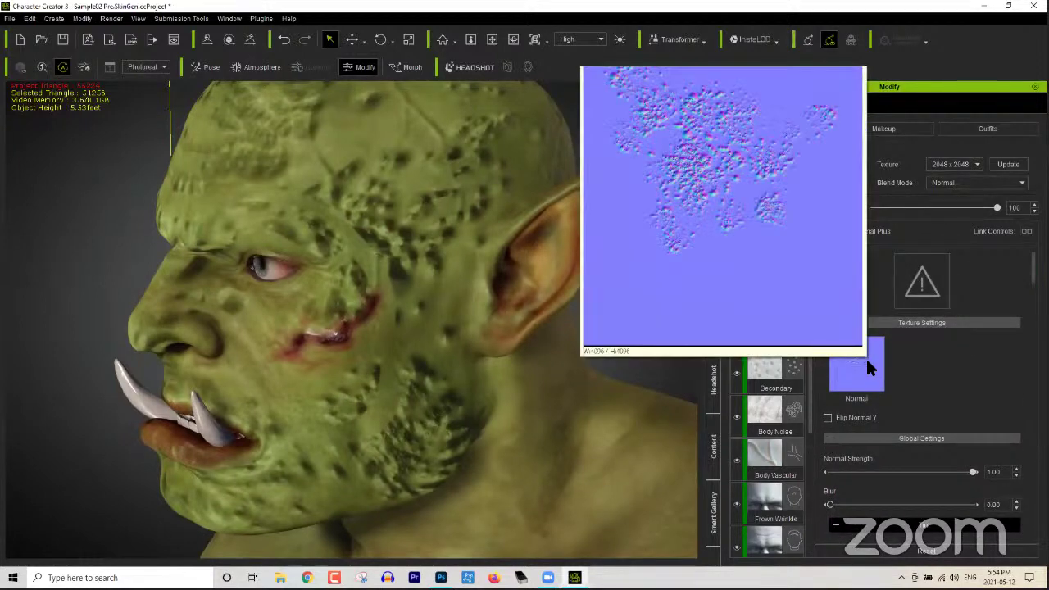
{"action": "left_click", "coordinate": [866, 358]}
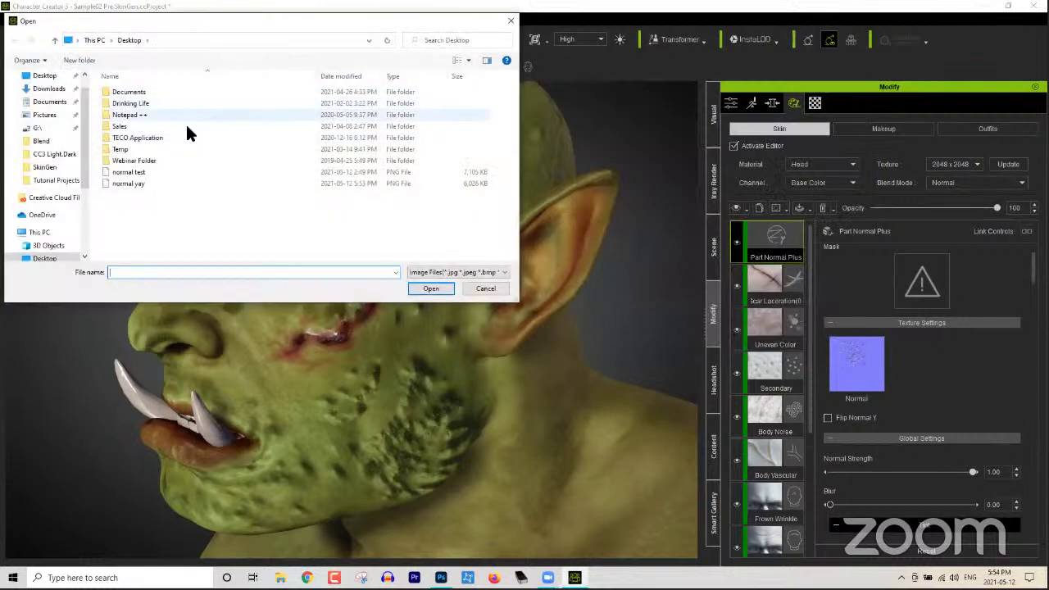
{"action": "scroll", "coordinate": [70, 226], "scroll_direction": "down", "scroll_amount": 3}
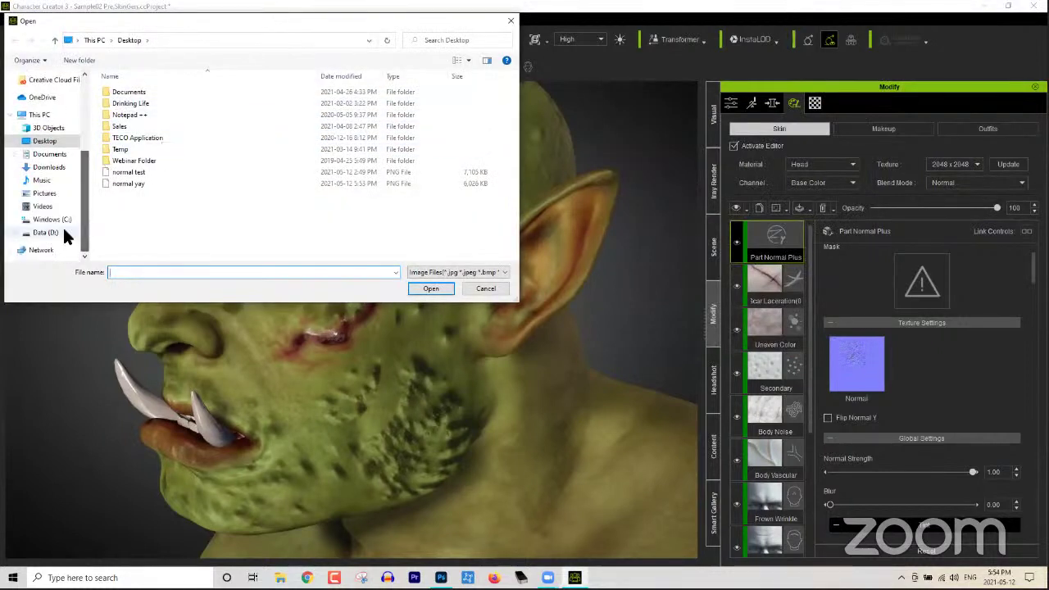
{"action": "left_click", "coordinate": [68, 233]}
{"action": "scroll", "coordinate": [137, 205], "scroll_direction": "down", "scroll_amount": 8}
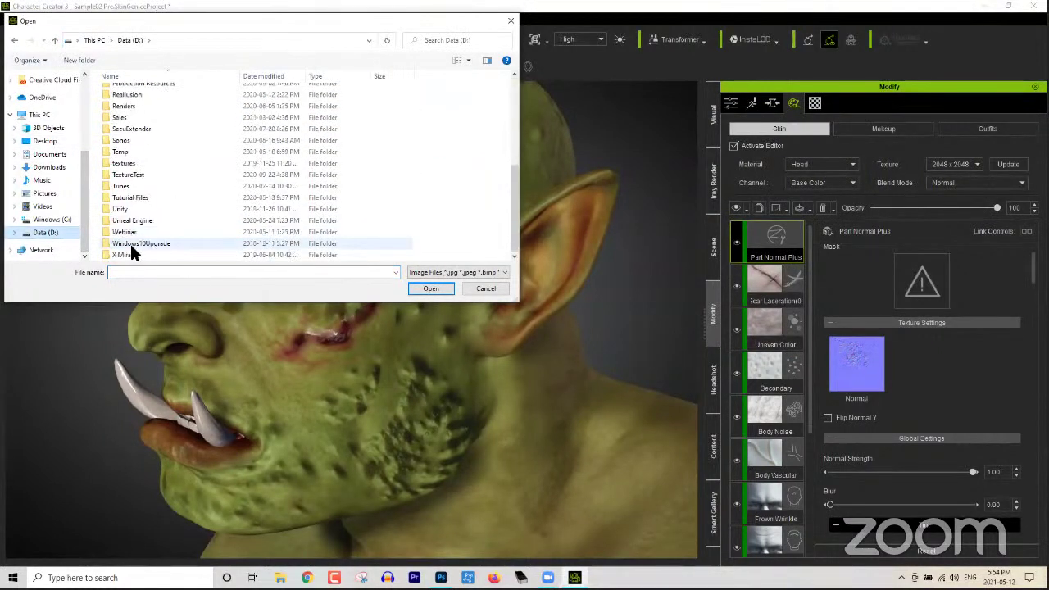
{"action": "double_click", "coordinate": [134, 227]}
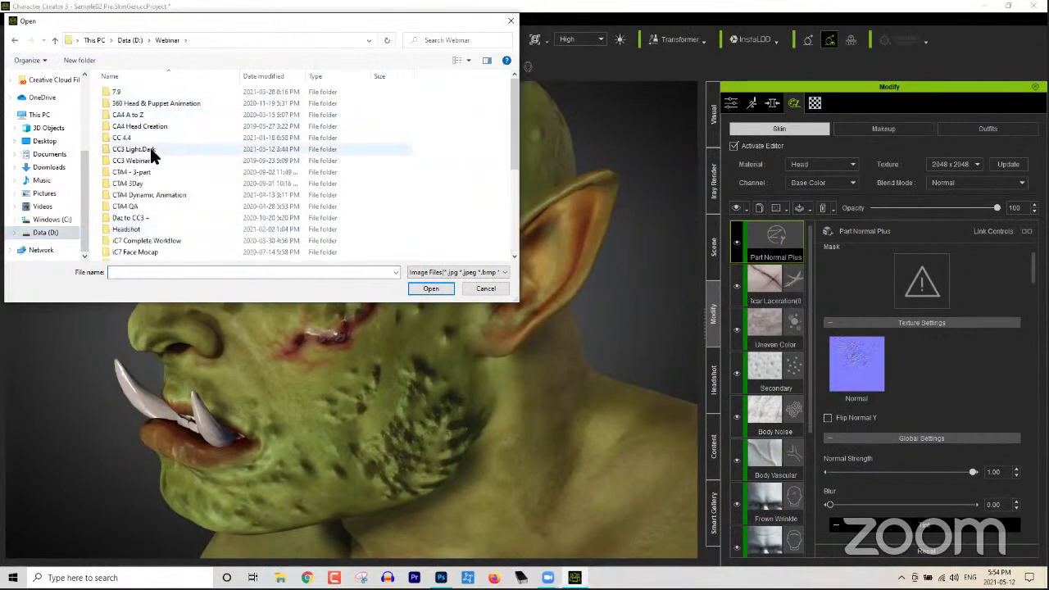
{"action": "scroll", "coordinate": [150, 148], "scroll_direction": "down", "scroll_amount": 5}
{"action": "double_click", "coordinate": [143, 243]}
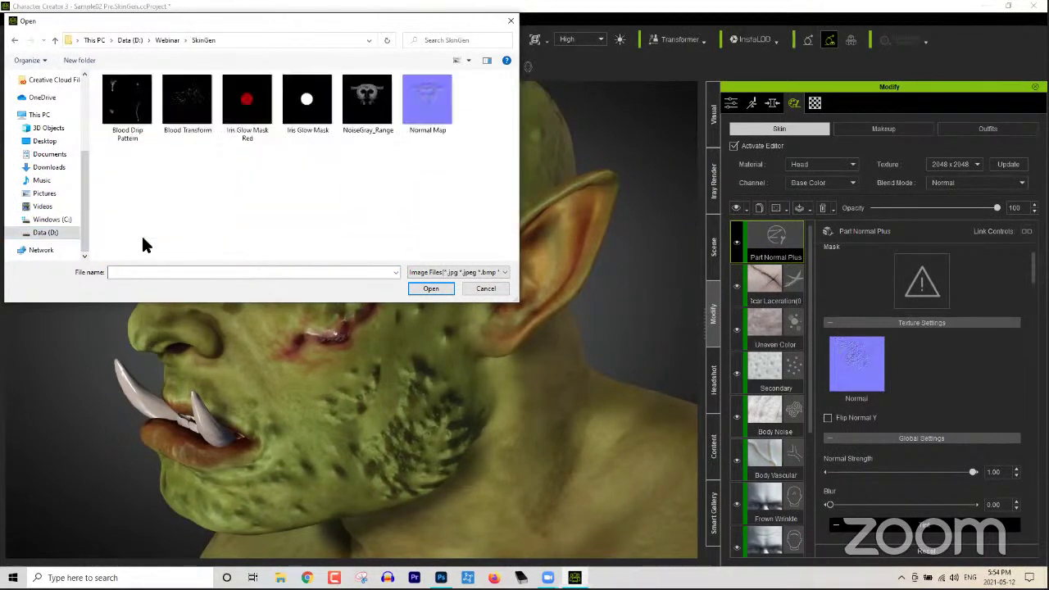
{"action": "double_click", "coordinate": [420, 116]}
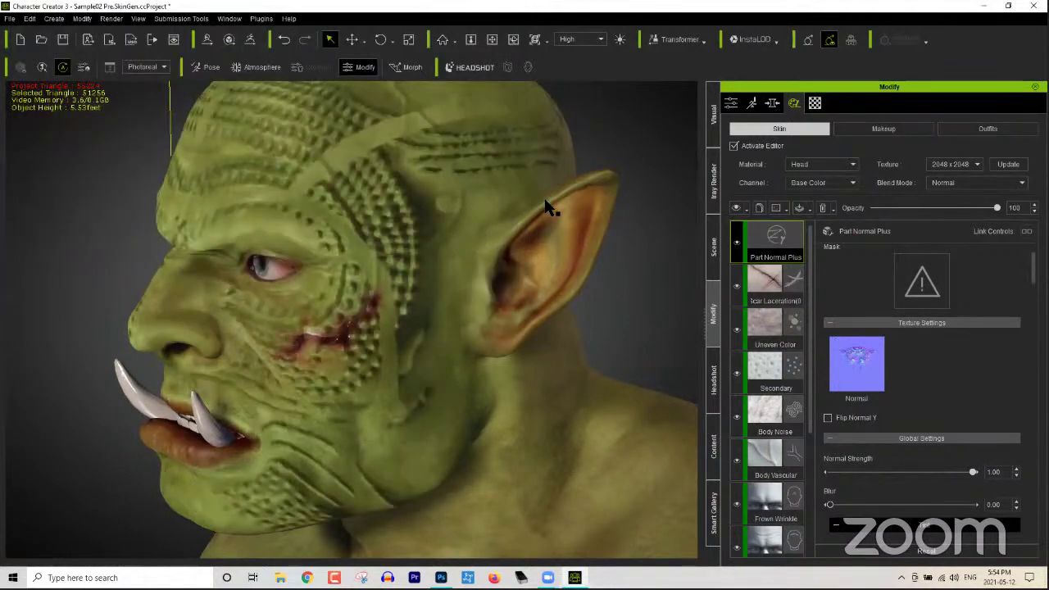
{"action": "right_click_drag", "start_coordinate": [458, 236], "coordinate": [628, 249]}
{"action": "right_click_drag", "start_coordinate": [546, 256], "coordinate": [672, 256]}
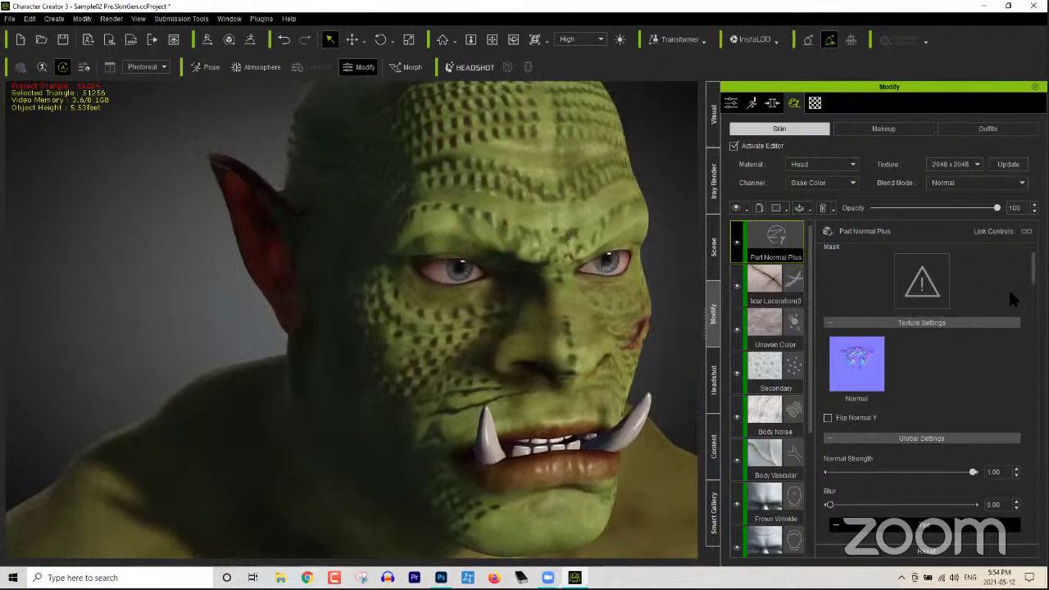
{"action": "scroll", "coordinate": [923, 393], "scroll_direction": "down", "scroll_amount": 10}
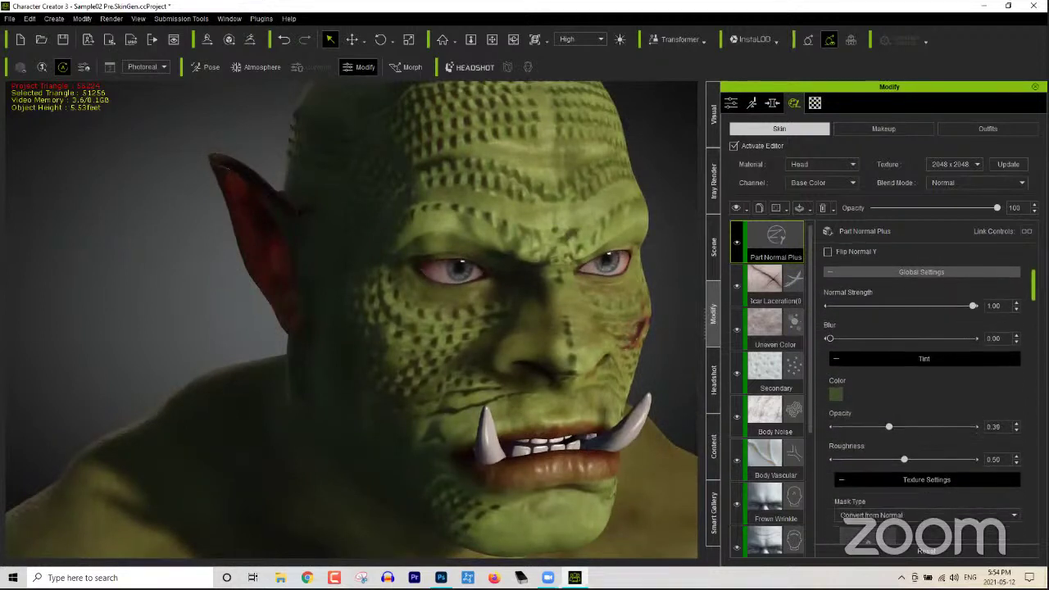
{"action": "scroll", "coordinate": [923, 394], "scroll_direction": "down", "scroll_amount": 2}
{"action": "left_click_drag", "start_coordinate": [1033, 318], "coordinate": [1026, 271]}
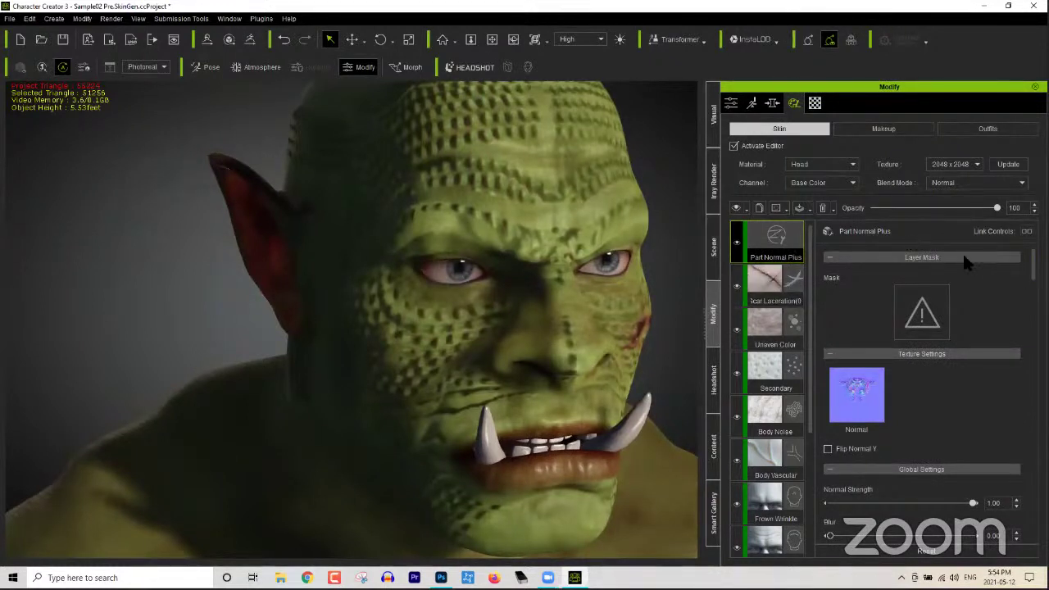
{"action": "right_click_drag", "start_coordinate": [609, 292], "coordinate": [555, 304]}
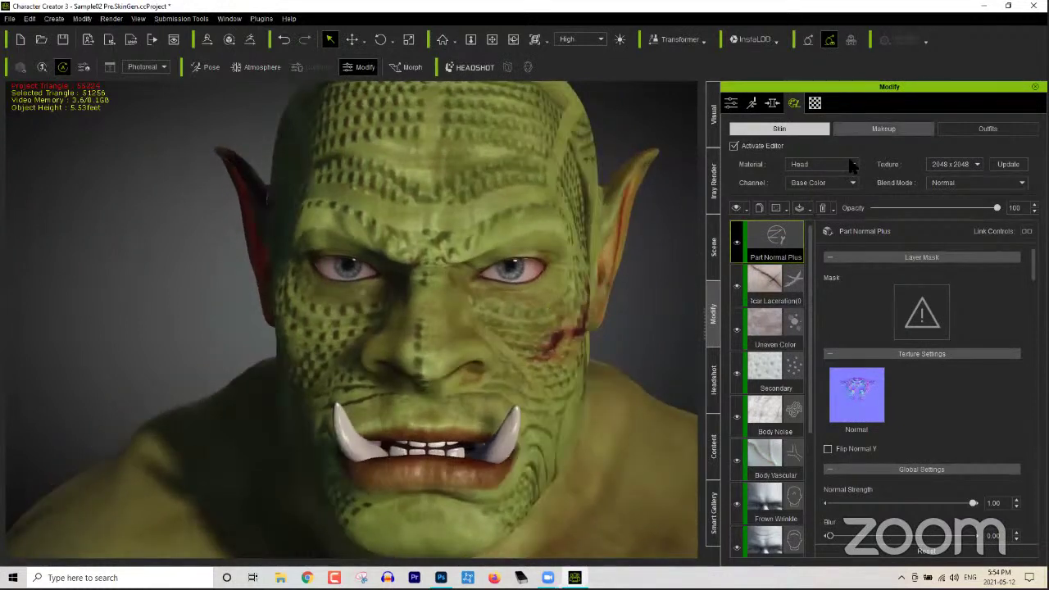
Step: Apply the Face Paint_02 makeup template from the Tribe Paint category to the orc's head
{"action": "left_click", "coordinate": [865, 130]}
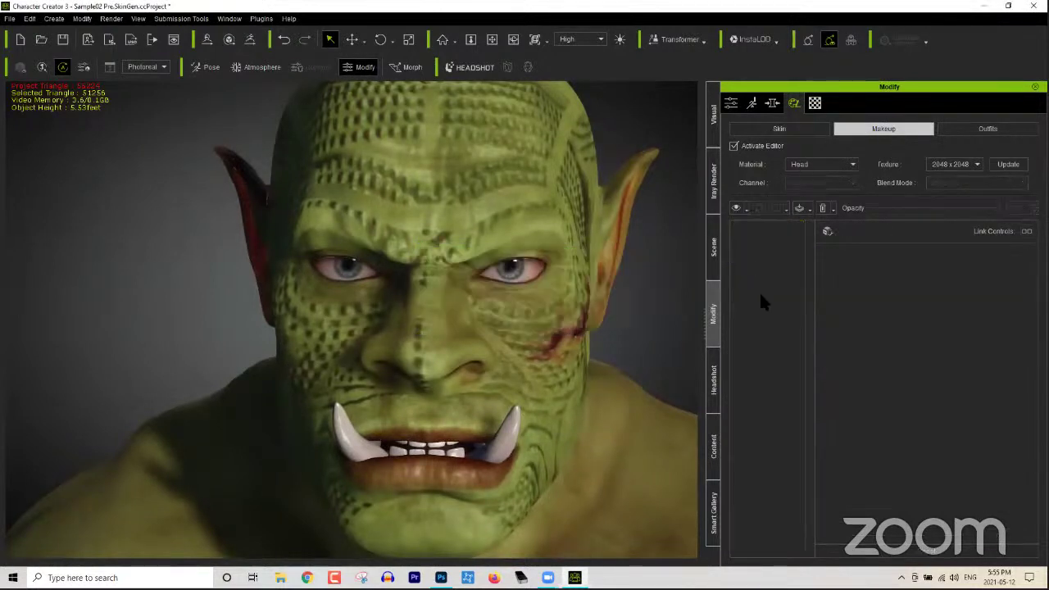
{"action": "left_click", "coordinate": [713, 447]}
{"action": "left_click", "coordinate": [887, 123]}
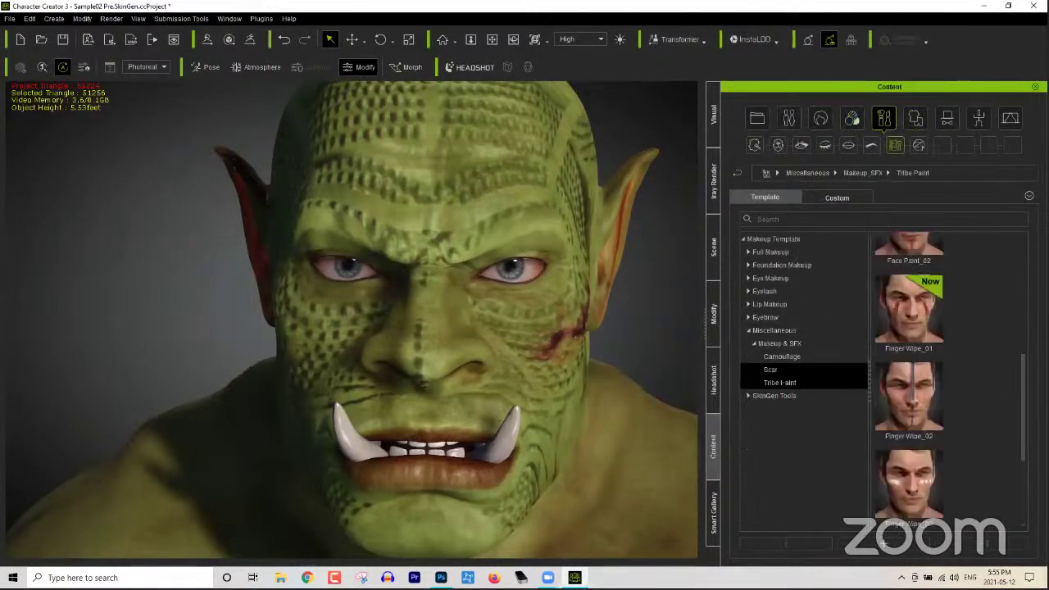
{"action": "left_click", "coordinate": [775, 345]}
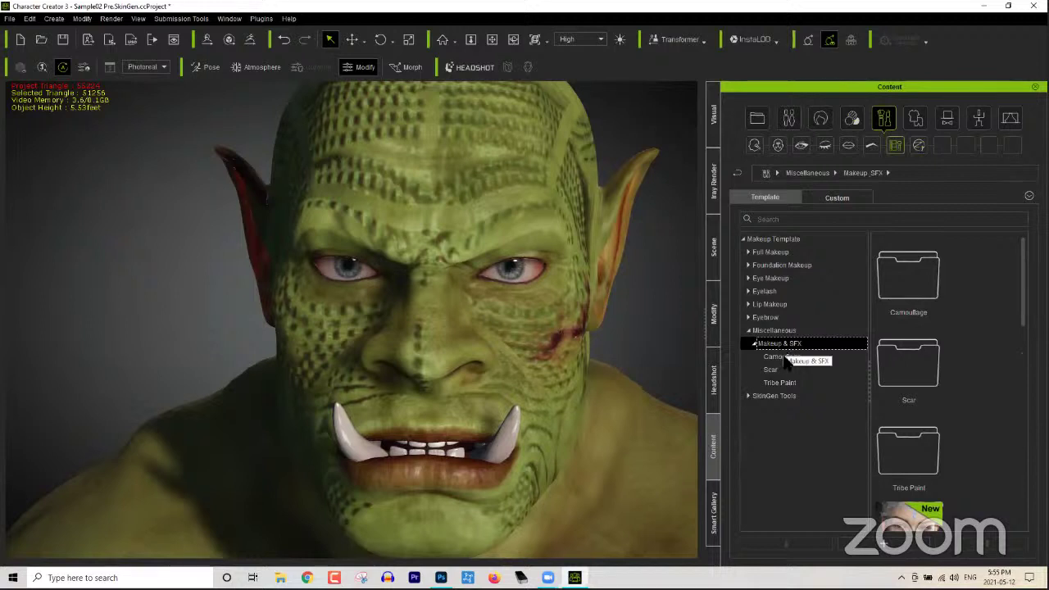
{"action": "left_click", "coordinate": [786, 383]}
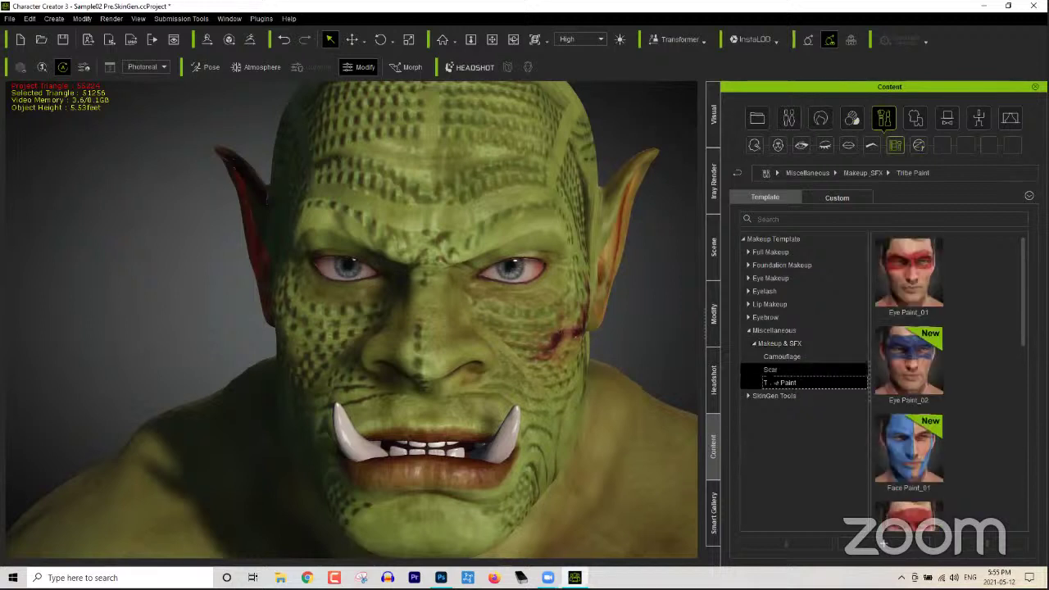
{"action": "scroll", "coordinate": [942, 422], "scroll_direction": "down", "scroll_amount": 3}
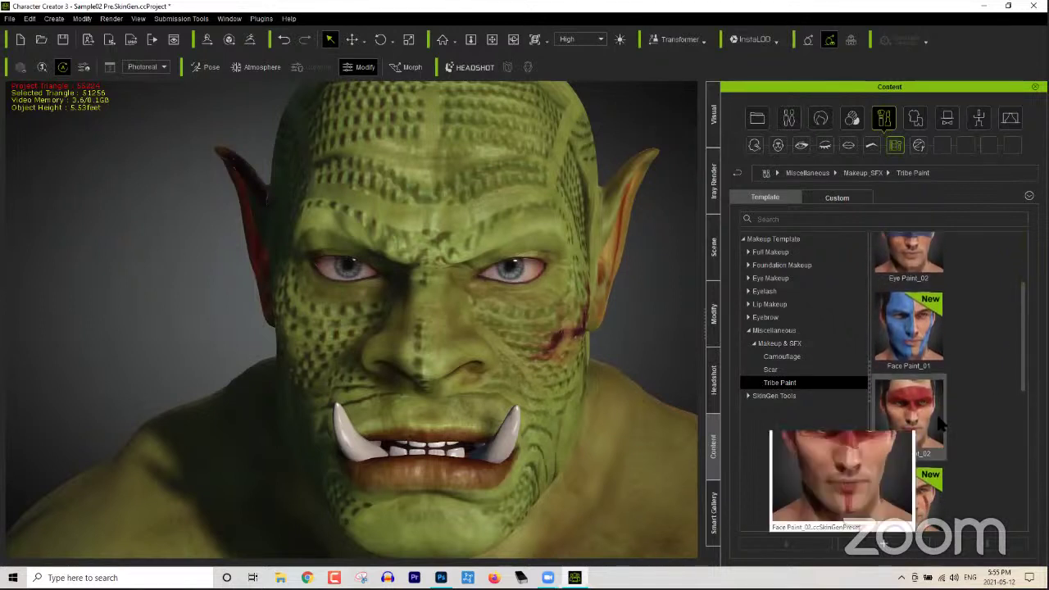
{"action": "double_click", "coordinate": [910, 414]}
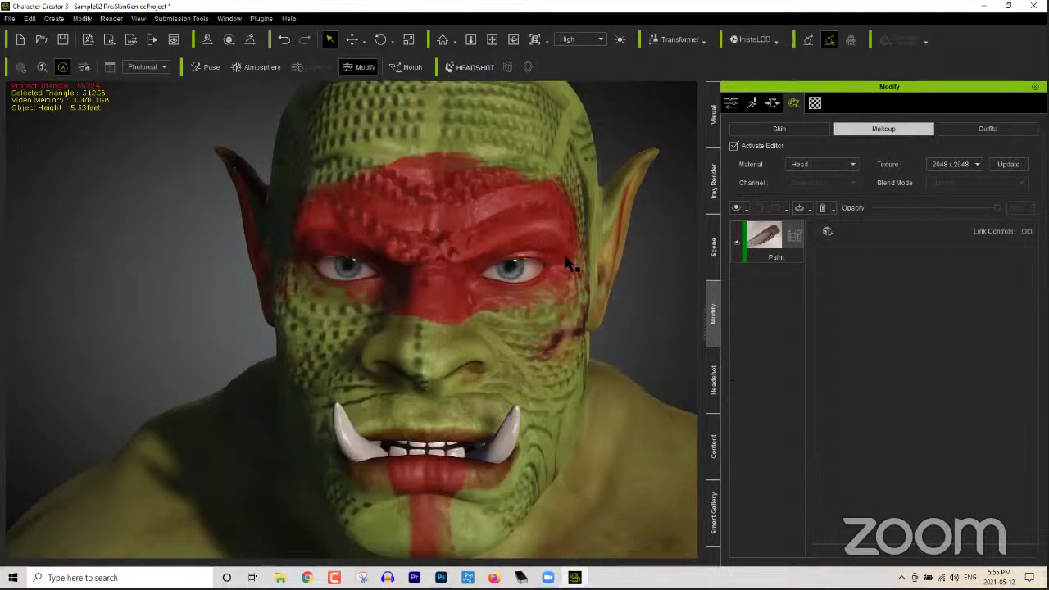
{"action": "right_click_drag", "start_coordinate": [574, 265], "coordinate": [552, 275]}
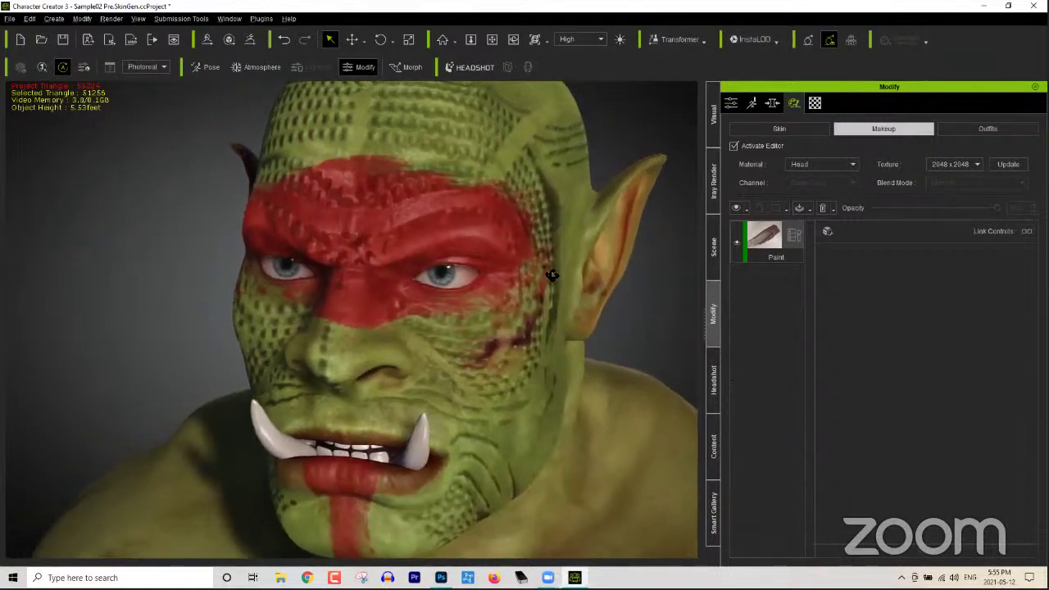
Step: Browse the Tribe Paint and Camouflage makeup templates for further face paint options
{"action": "left_click", "coordinate": [713, 447]}
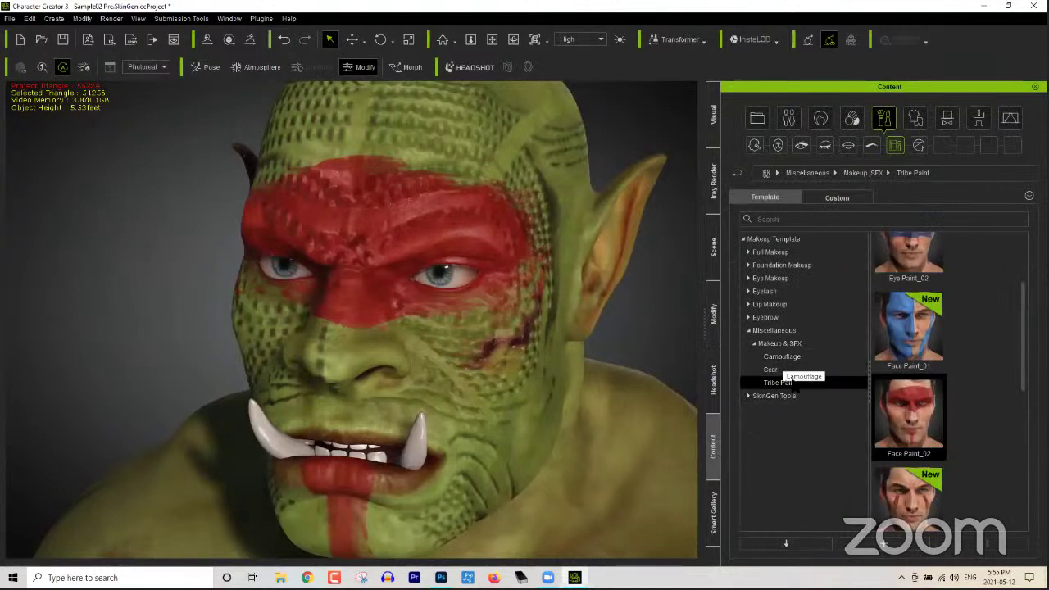
{"action": "scroll", "coordinate": [909, 377], "scroll_direction": "up", "scroll_amount": 1}
{"action": "scroll", "coordinate": [908, 377], "scroll_direction": "down", "scroll_amount": 4}
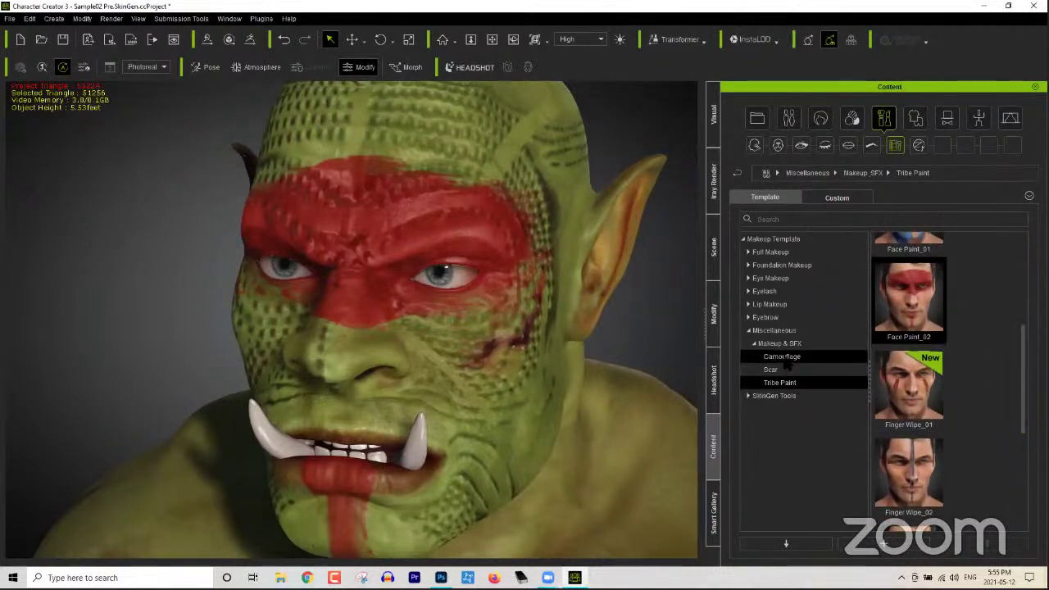
{"action": "left_click", "coordinate": [785, 360]}
{"action": "scroll", "coordinate": [1024, 360], "scroll_direction": "down", "scroll_amount": 3}
{"action": "left_click_drag", "start_coordinate": [1026, 367], "coordinate": [1022, 291]}
{"action": "right_click", "coordinate": [1021, 291]}
{"action": "left_click", "coordinate": [1020, 277]}
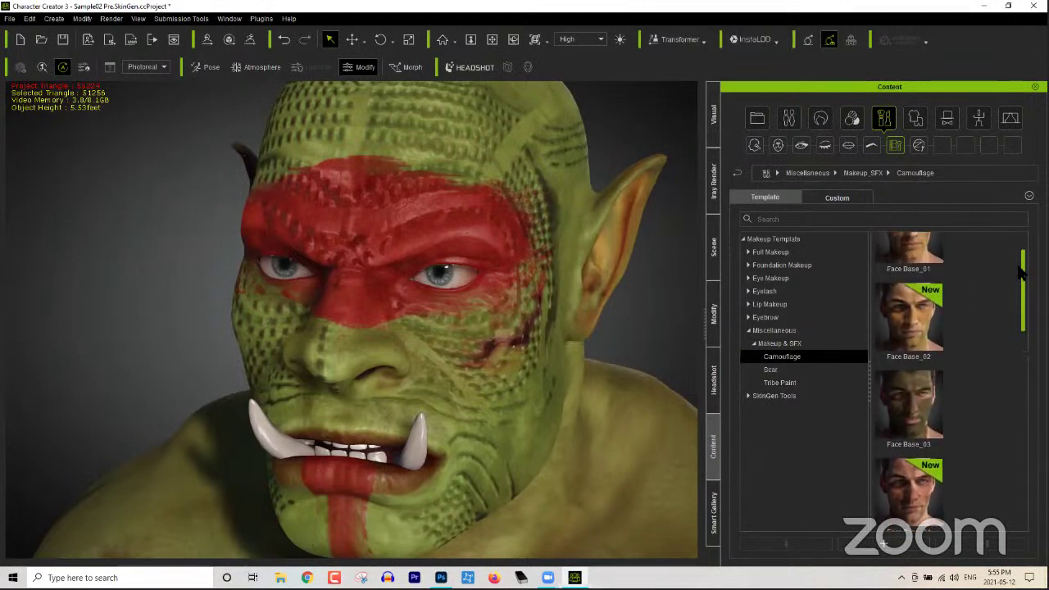
Step: Apply the Mud_02 camouflage makeup template to the orc's head and accept the loading options
{"action": "scroll", "coordinate": [1020, 277], "scroll_direction": "down", "scroll_amount": 5}
{"action": "scroll", "coordinate": [911, 357], "scroll_direction": "down", "scroll_amount": 2}
{"action": "double_click", "coordinate": [910, 356]}
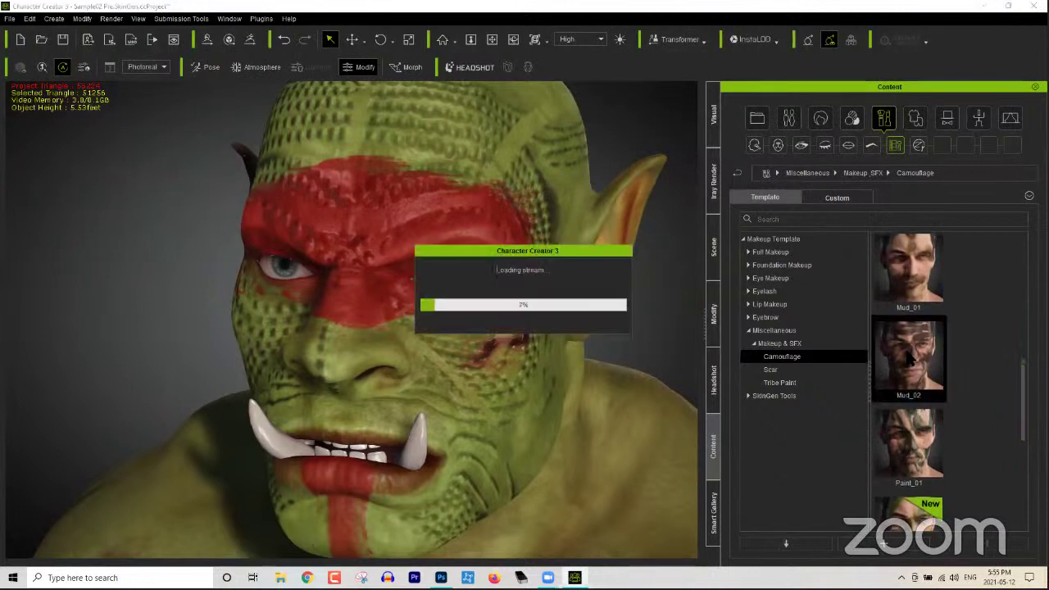
{"action": "left_click", "coordinate": [451, 313]}
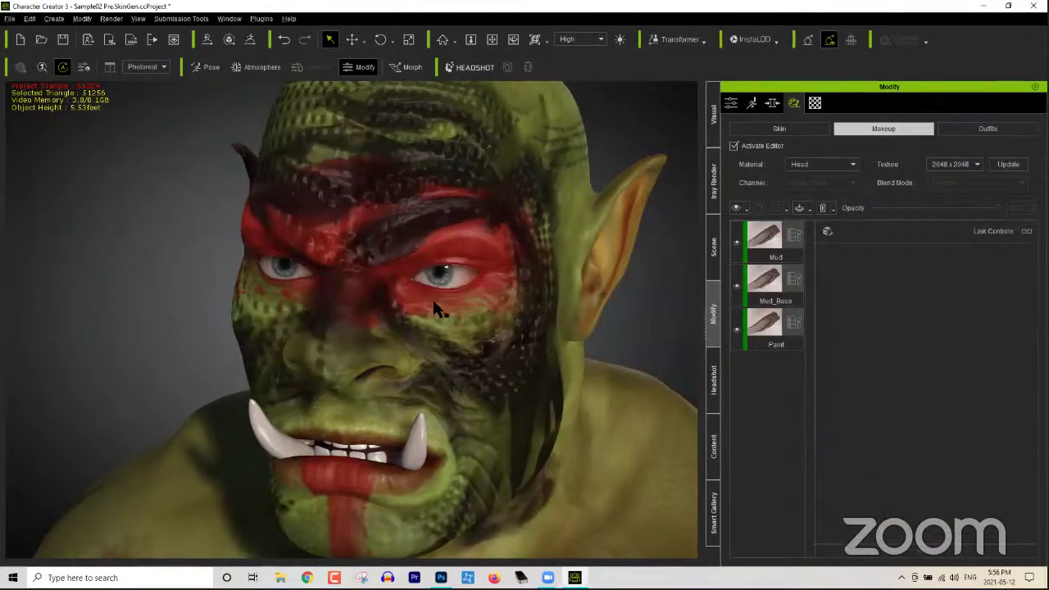
Step: Examine how the mud makeup layers cover the red paint around the eyes, nose and mouth, with the Paint layer selected
{"action": "right_click_drag", "start_coordinate": [404, 324], "coordinate": [338, 314]}
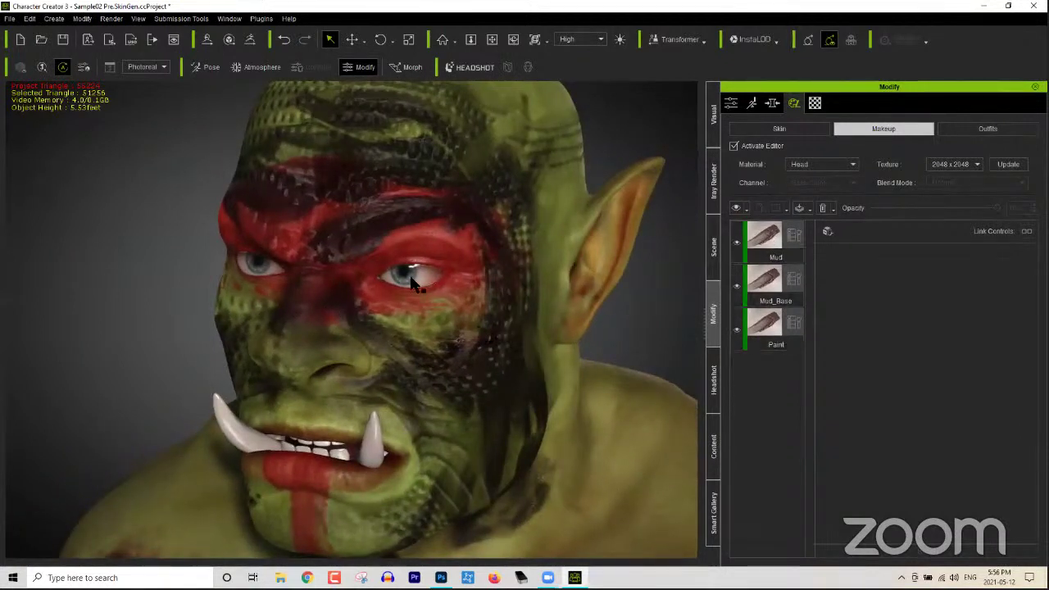
{"action": "scroll", "coordinate": [443, 301], "scroll_direction": "up", "scroll_amount": 5}
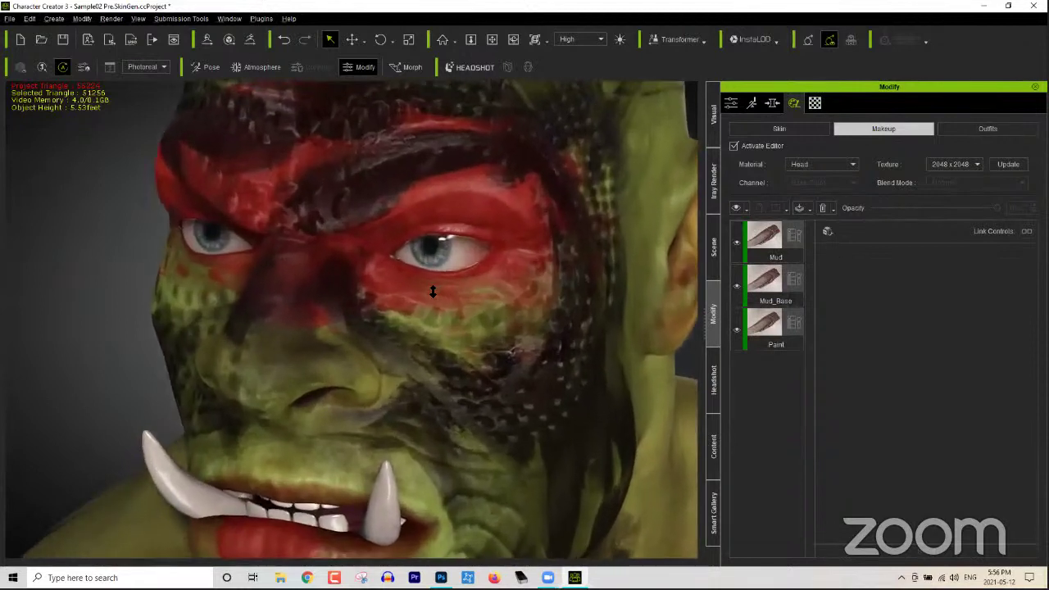
{"action": "left_click", "coordinate": [769, 320]}
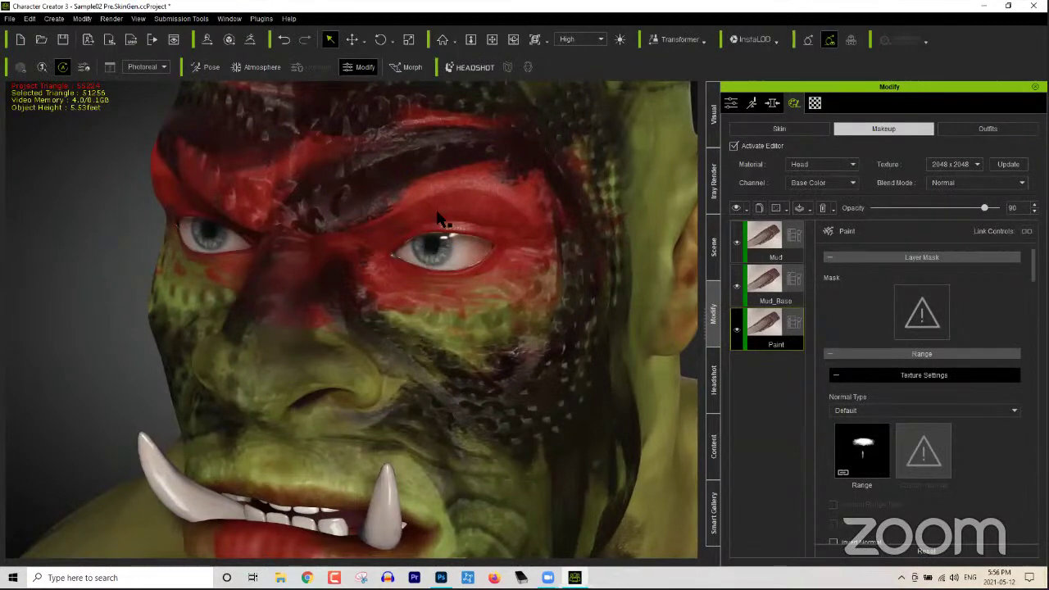
{"action": "right_click_drag", "start_coordinate": [354, 227], "coordinate": [402, 238]}
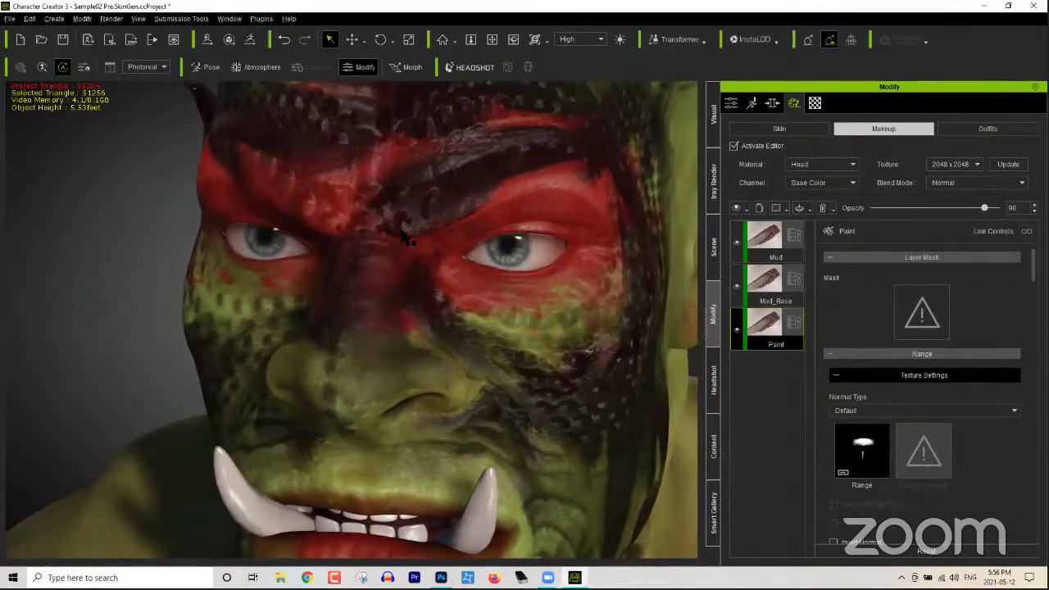
{"action": "scroll", "coordinate": [490, 242], "scroll_direction": "down", "scroll_amount": 3}
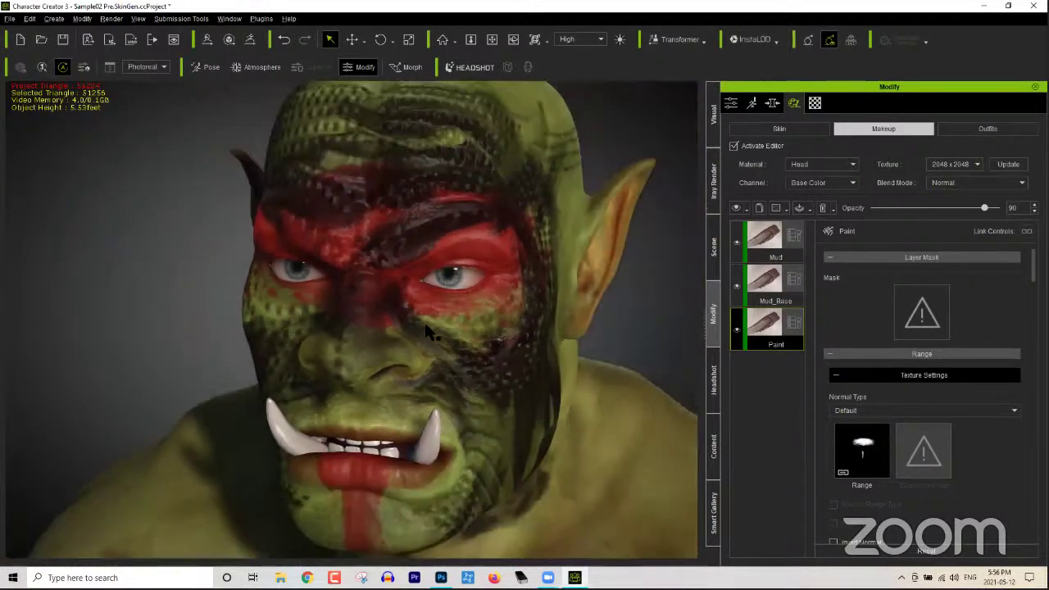
{"action": "middle_click_drag", "start_coordinate": [443, 343], "coordinate": [447, 322]}
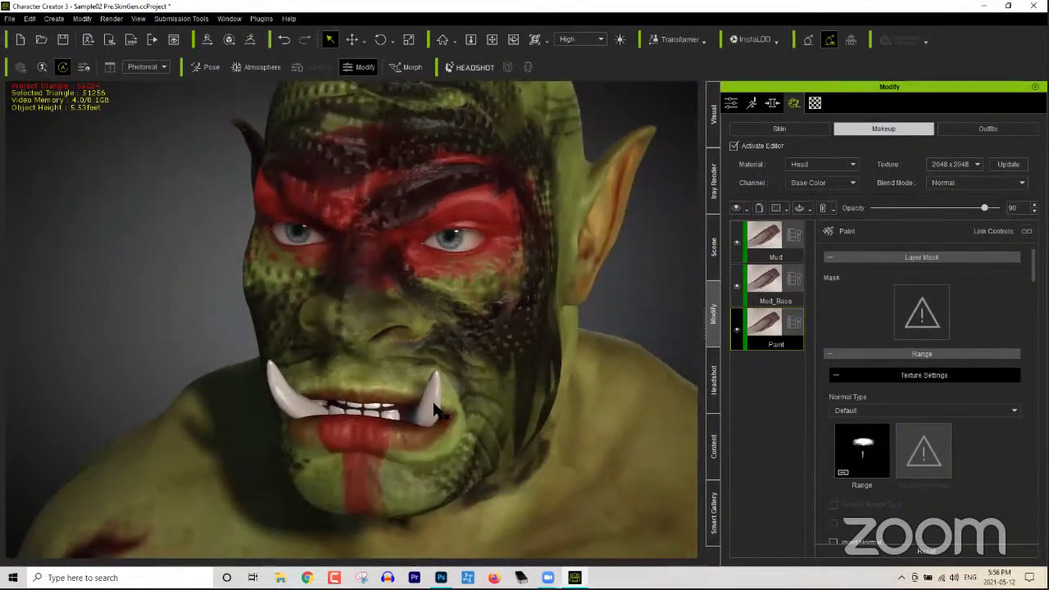
{"action": "right_click_drag", "start_coordinate": [432, 410], "coordinate": [433, 380]}
{"action": "scroll", "coordinate": [433, 380], "scroll_direction": "up", "scroll_amount": 6}
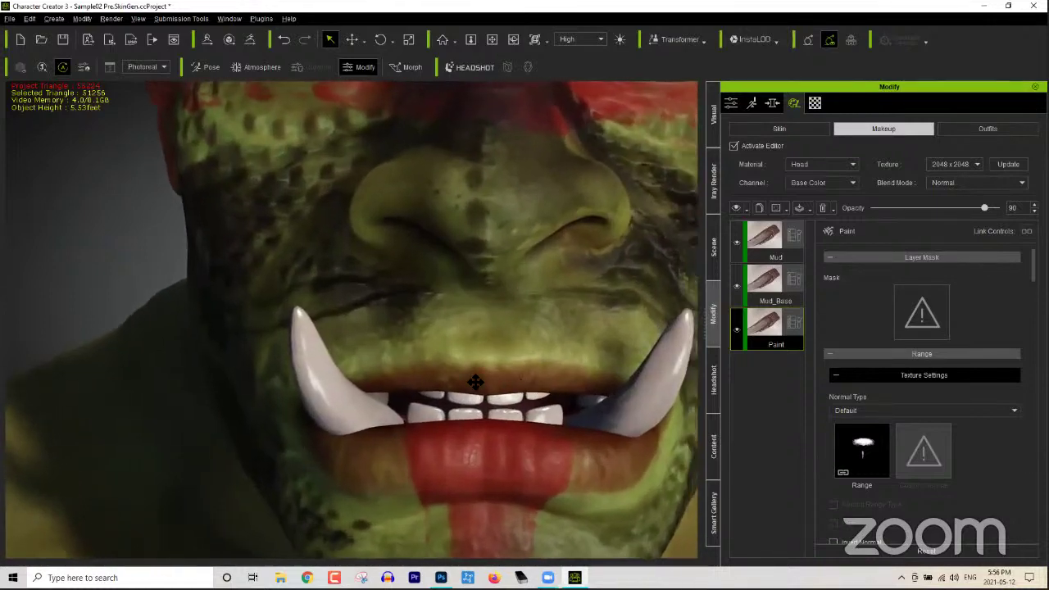
{"action": "middle_click_drag", "start_coordinate": [476, 383], "coordinate": [499, 402]}
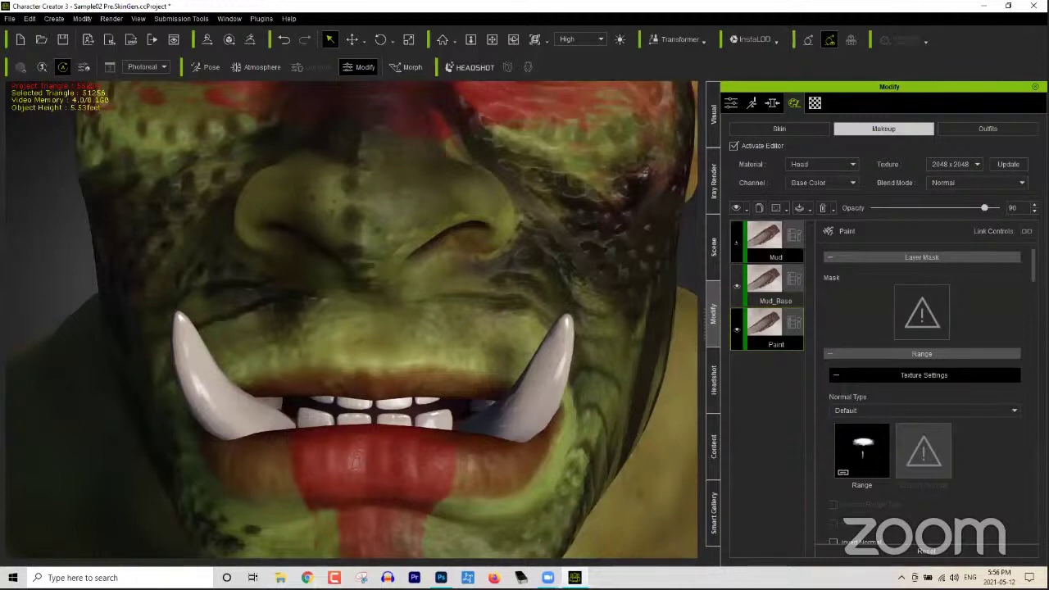
Step: Deactivate the makeup editor, select the orc's teeth and bring up their material list
{"action": "left_click", "coordinate": [734, 146]}
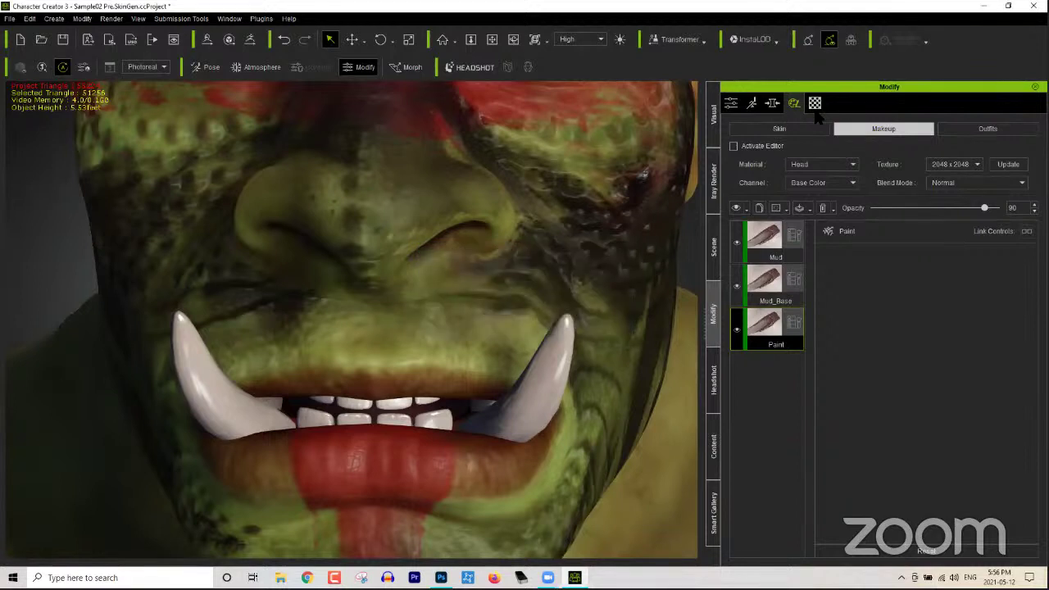
{"action": "left_click", "coordinate": [518, 404]}
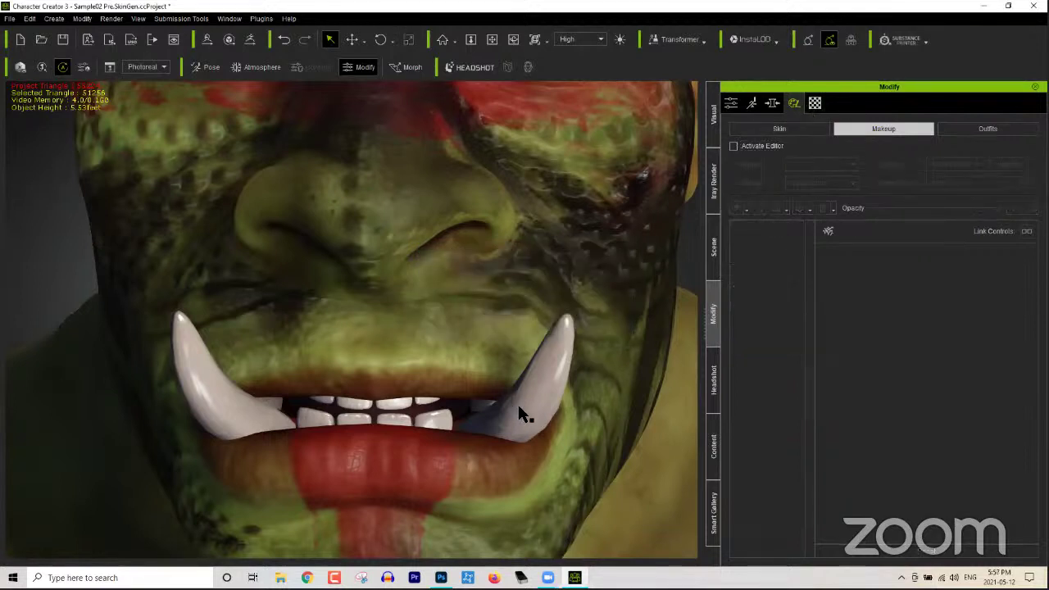
{"action": "left_click", "coordinate": [714, 262]}
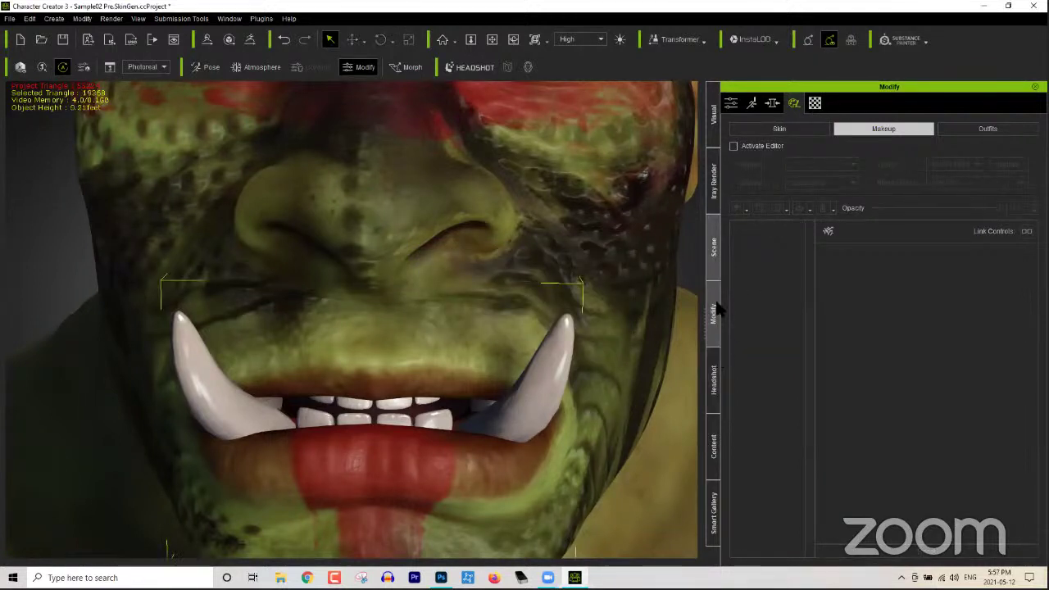
{"action": "left_click", "coordinate": [712, 371]}
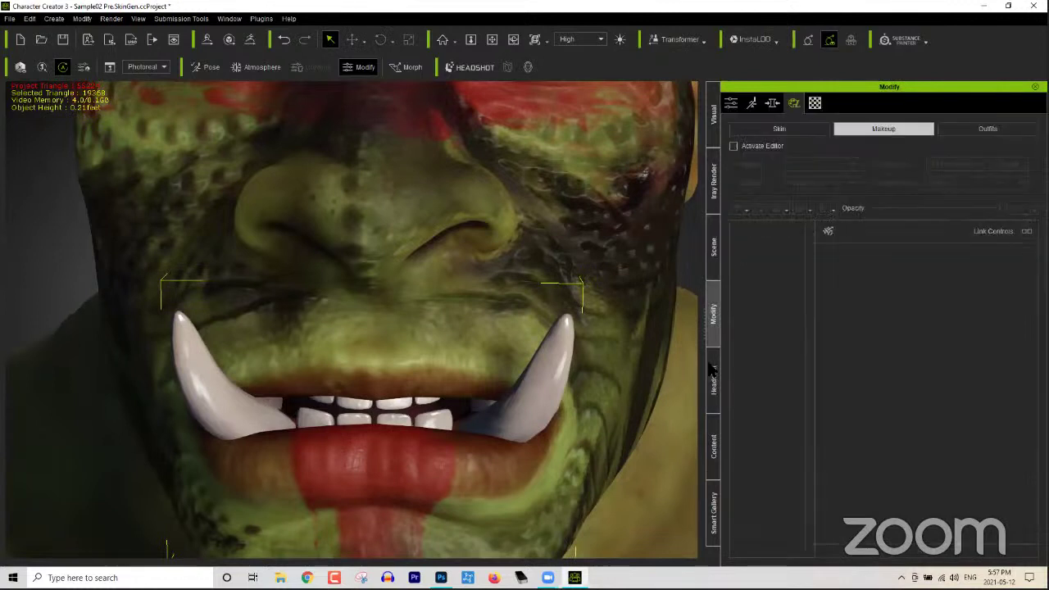
{"action": "left_click", "coordinate": [816, 105]}
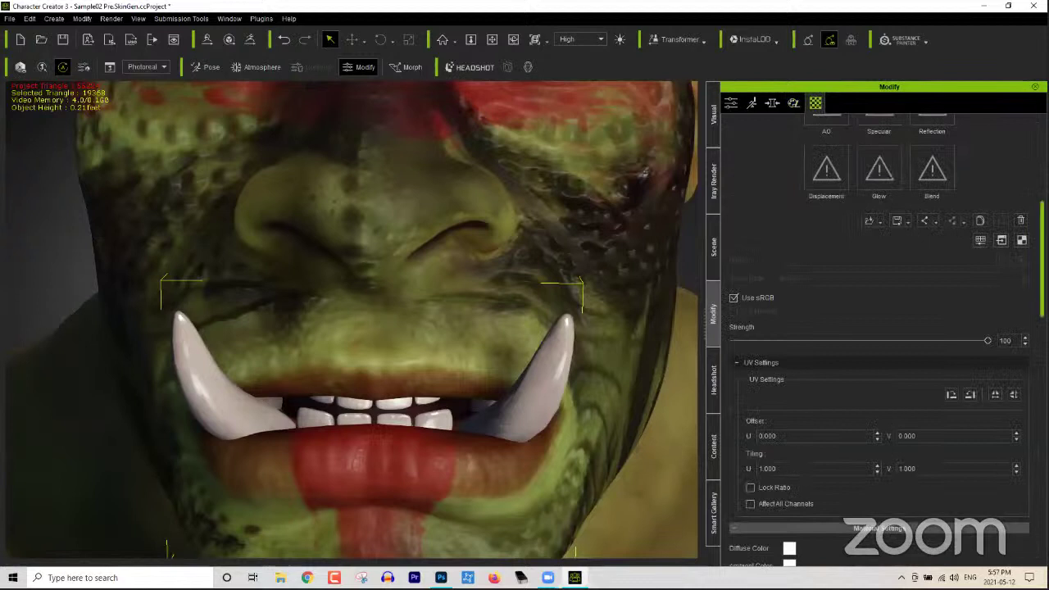
{"action": "scroll", "coordinate": [877, 246], "scroll_direction": "up", "scroll_amount": 5}
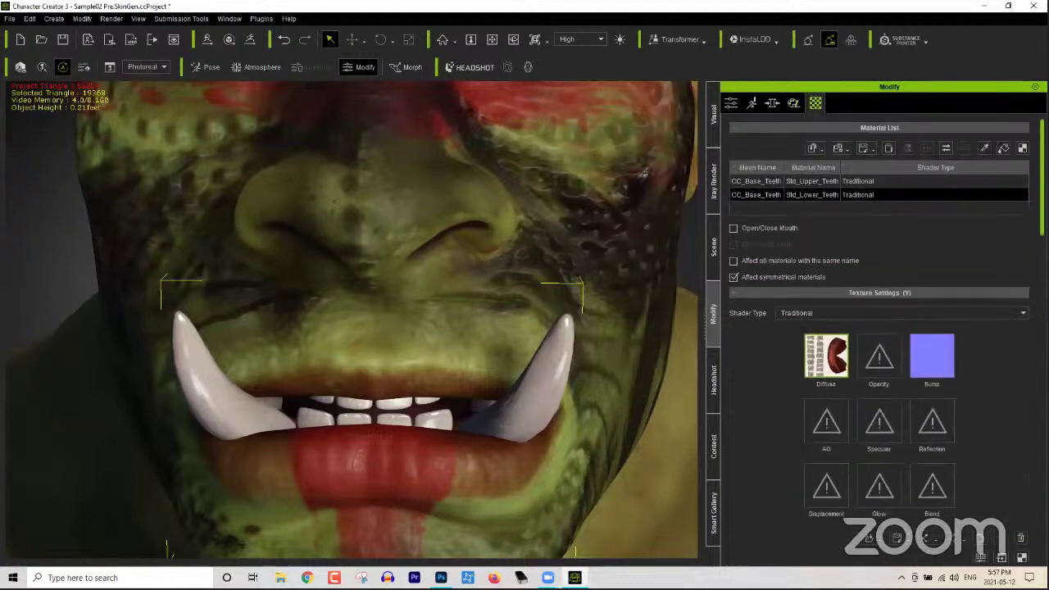
Step: Select the Std_Lower_Teeth material and review the shader types available for it
{"action": "left_click", "coordinate": [869, 181]}
{"action": "left_click", "coordinate": [865, 196], "text": "ctrl"}
{"action": "left_click", "coordinate": [870, 195], "text": "ctrl"}
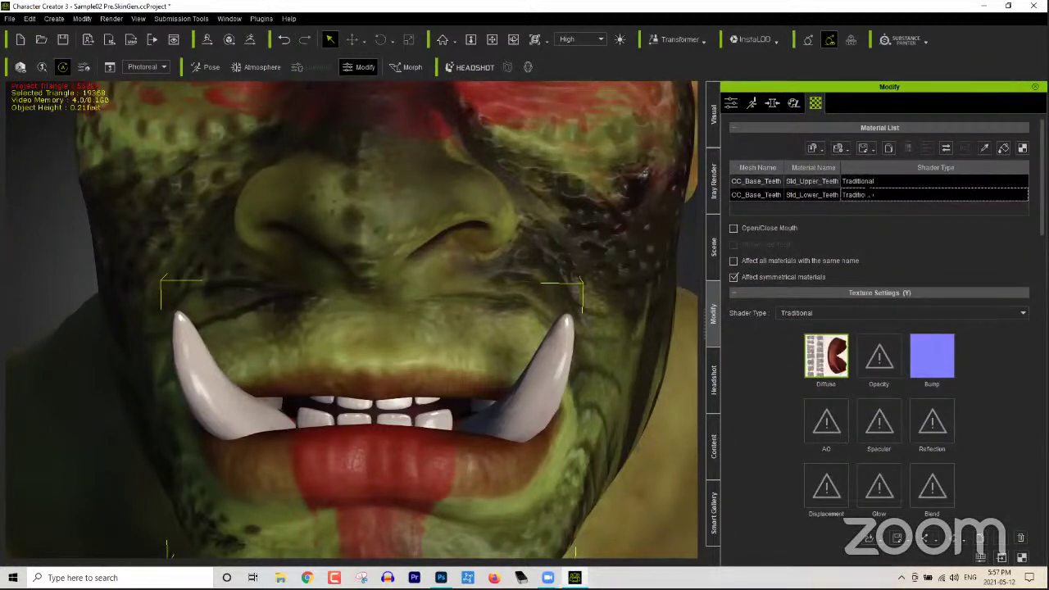
{"action": "left_click", "coordinate": [866, 195]}
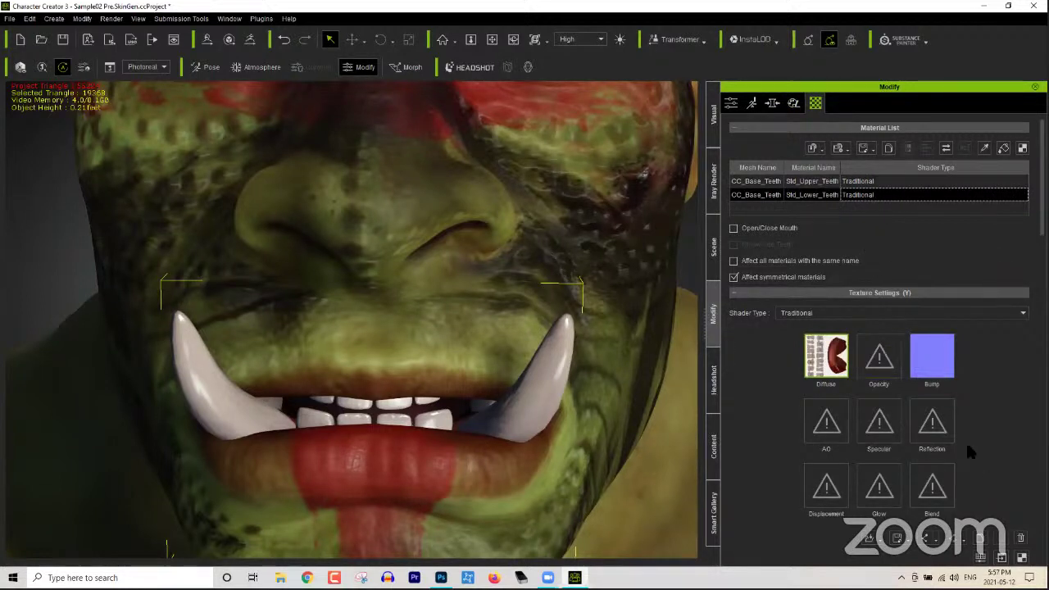
{"action": "left_click", "coordinate": [845, 311]}
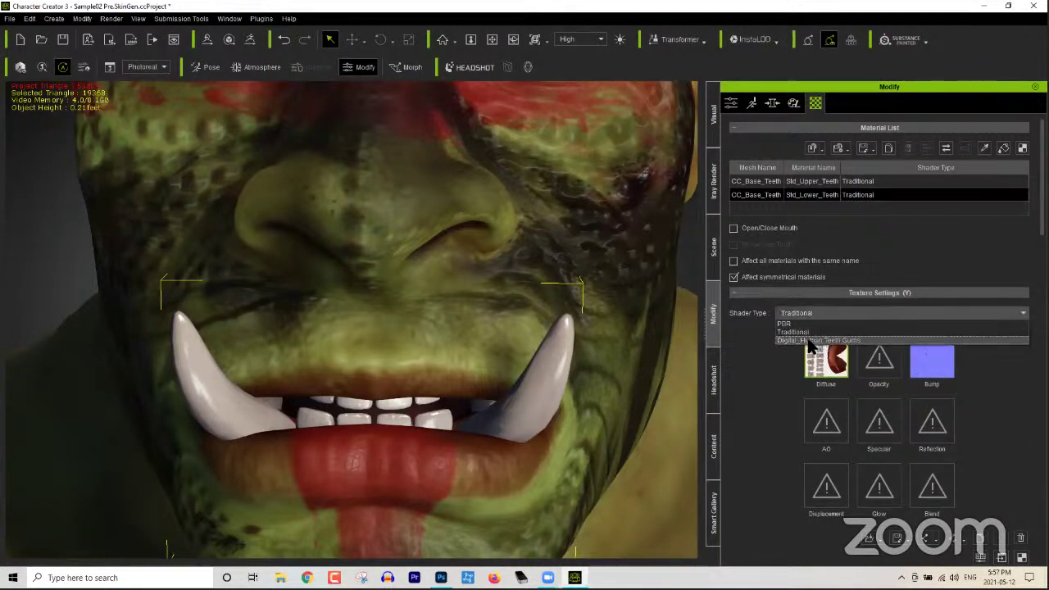
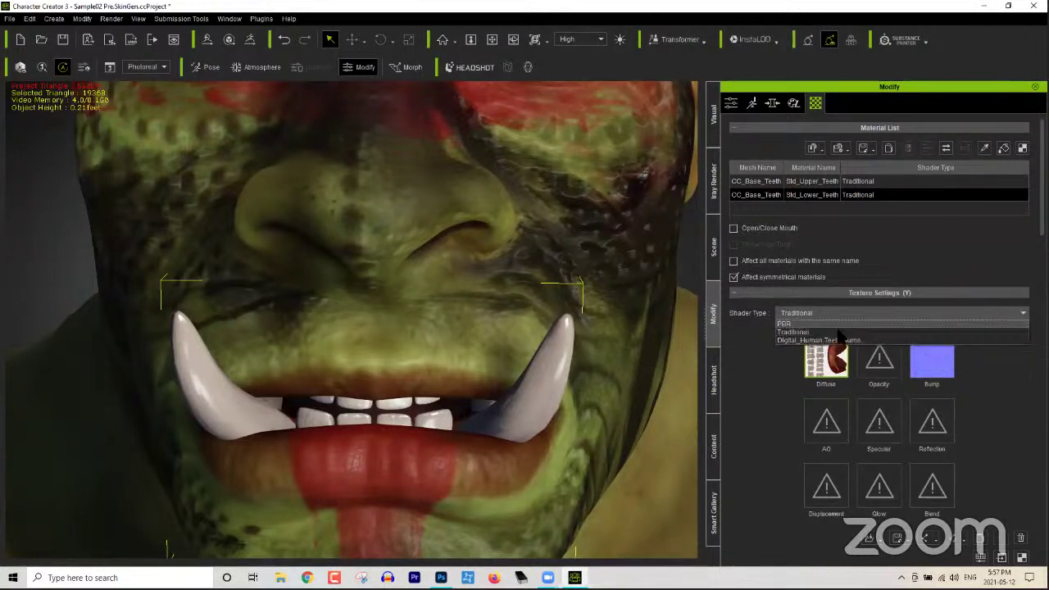
{"action": "left_click", "coordinate": [776, 364]}
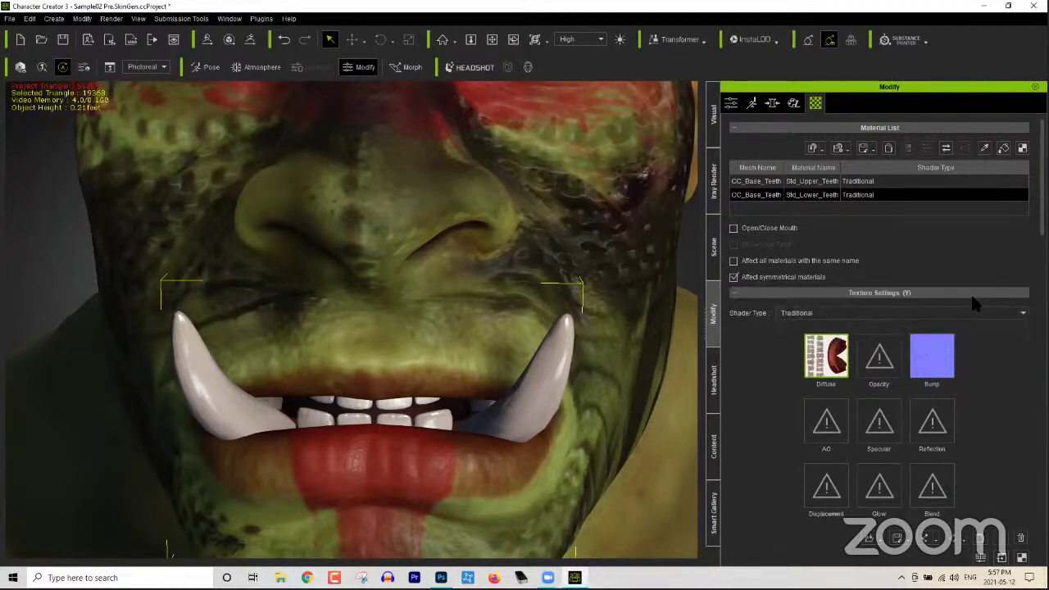
Step: Load a black-and-white grunge image into the lower teeth material's Blend texture channel
{"action": "scroll", "coordinate": [880, 339], "scroll_direction": "down", "scroll_amount": 5}
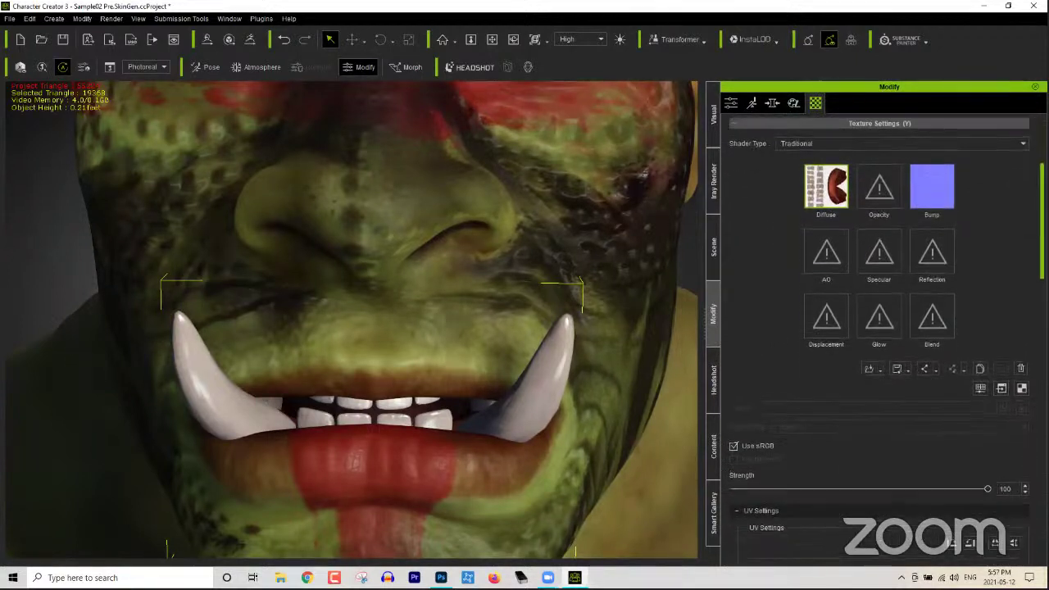
{"action": "left_click", "coordinate": [943, 343]}
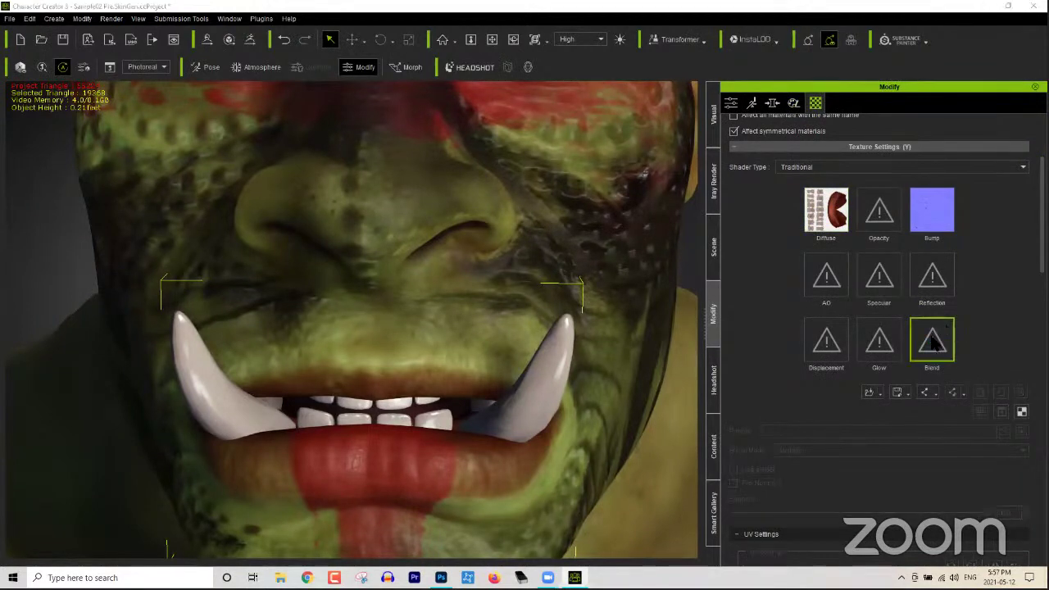
{"action": "double_click", "coordinate": [136, 114]}
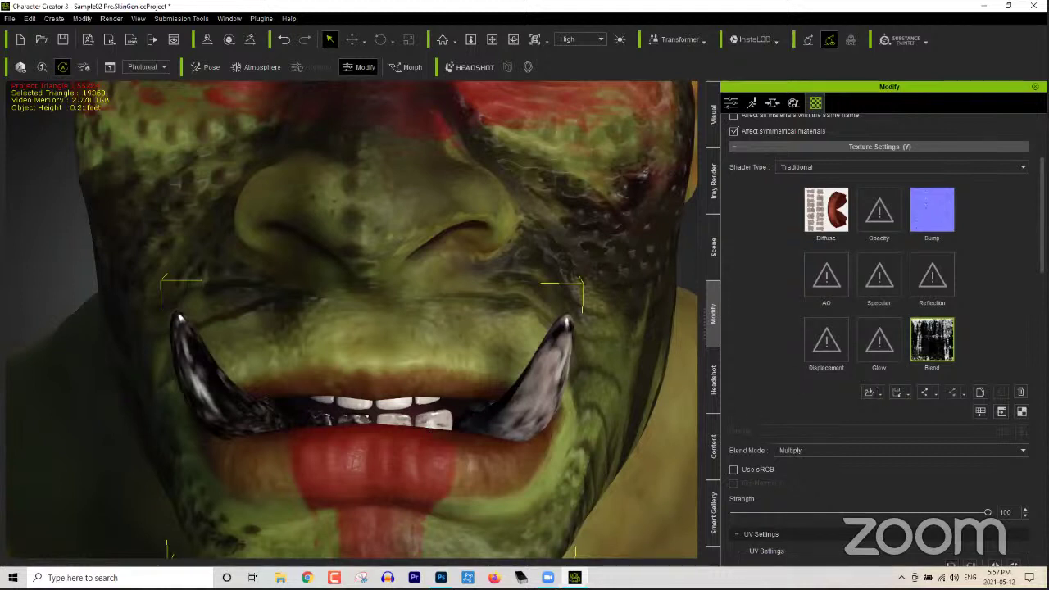
Step: Set the lower teeth's diffuse color to a pale yellow with hue 58, saturation 113 and value 255
{"action": "scroll", "coordinate": [880, 328], "scroll_direction": "down", "scroll_amount": 10}
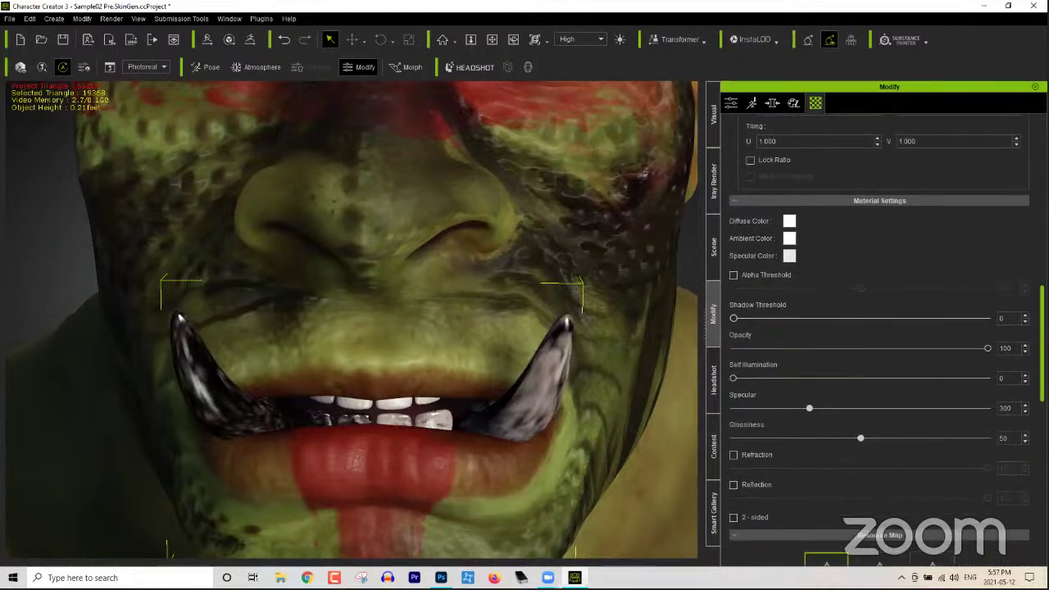
{"action": "left_click", "coordinate": [790, 223]}
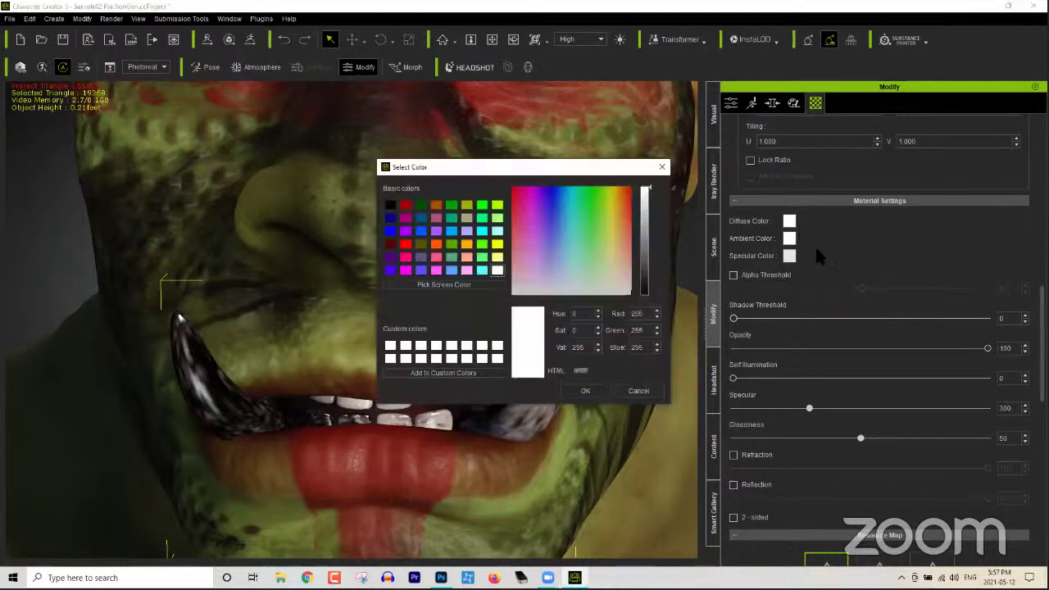
{"action": "left_click_drag", "start_coordinate": [608, 254], "coordinate": [613, 240]}
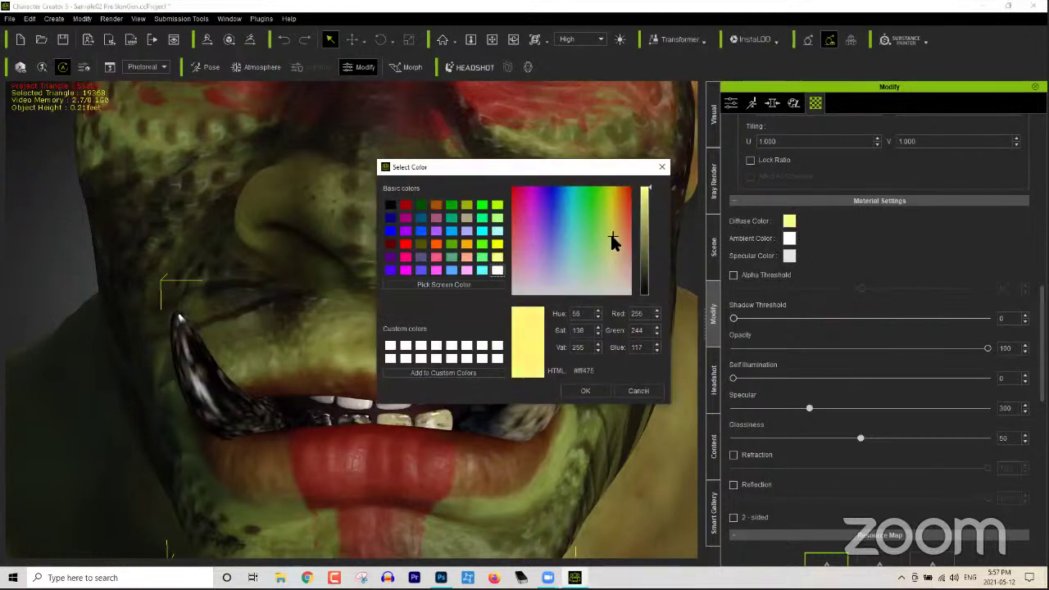
{"action": "left_click_drag", "start_coordinate": [577, 170], "coordinate": [856, 138]}
{"action": "left_click", "coordinate": [891, 217]}
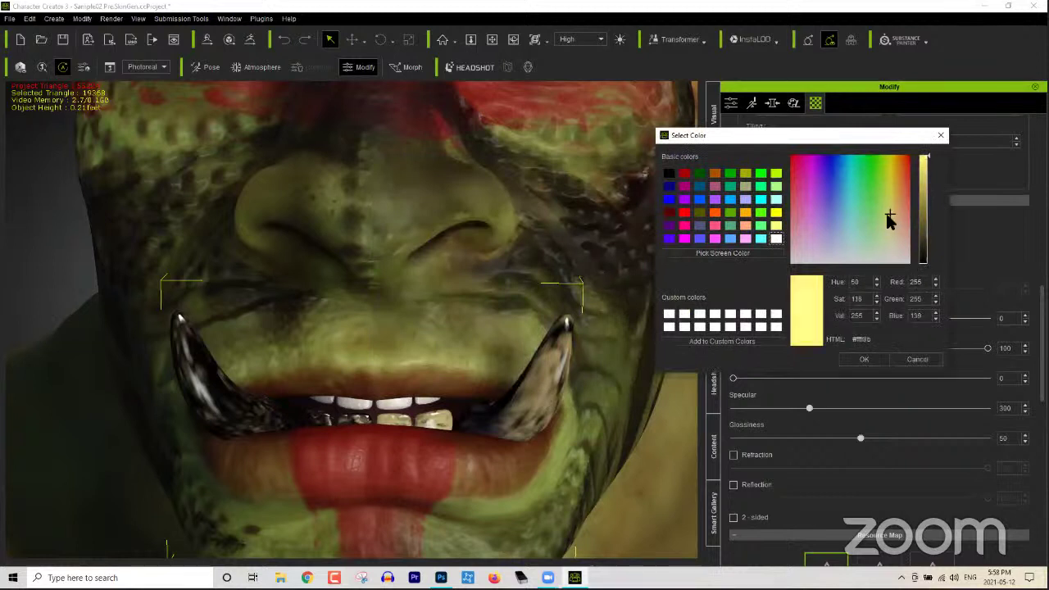
{"action": "mouse_move", "coordinate": [892, 216]}
{"action": "left_mouse_down"}
{"action": "mouse_move", "coordinate": [905, 166]}
{"action": "mouse_move", "coordinate": [891, 217]}
{"action": "left_mouse_up"}
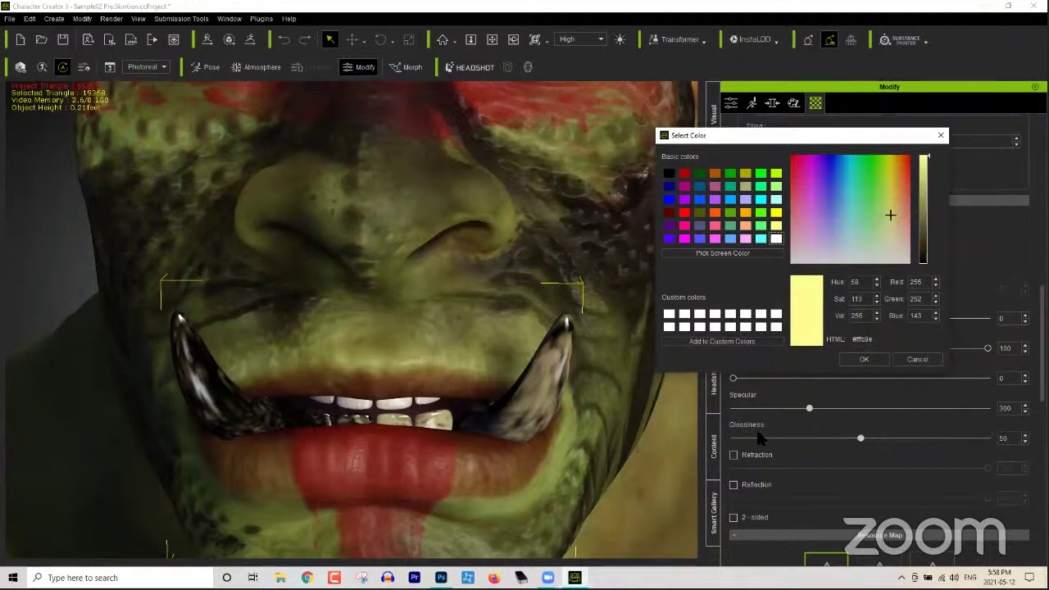
{"action": "left_click", "coordinate": [865, 361]}
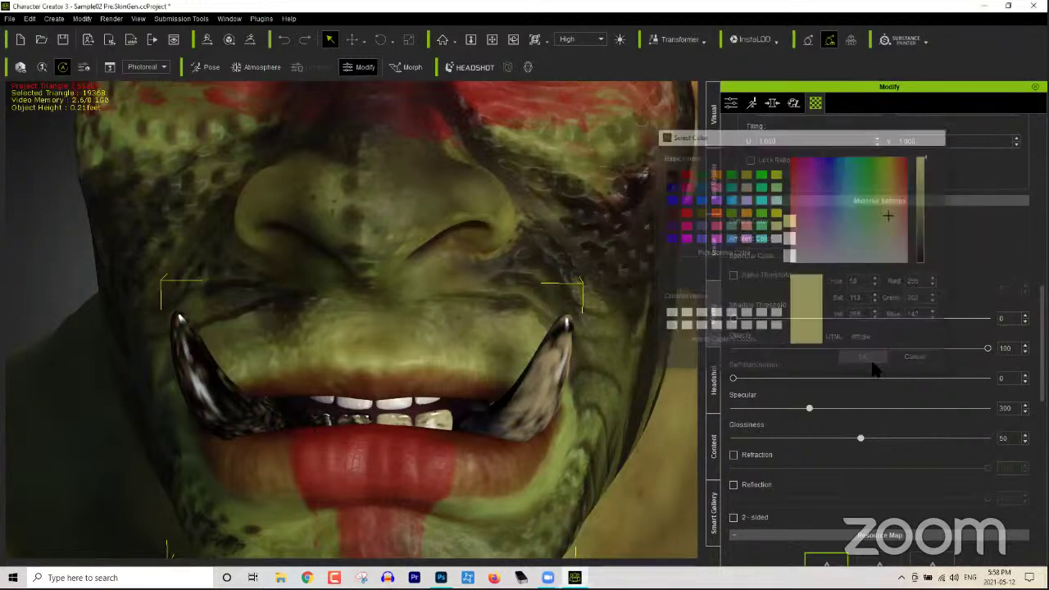
Step: Set the blend mode of the lower teeth's Blend texture to Overlay
{"action": "scroll", "coordinate": [1015, 367], "scroll_direction": "up", "scroll_amount": 5}
{"action": "scroll", "coordinate": [1025, 467], "scroll_direction": "up", "scroll_amount": 3}
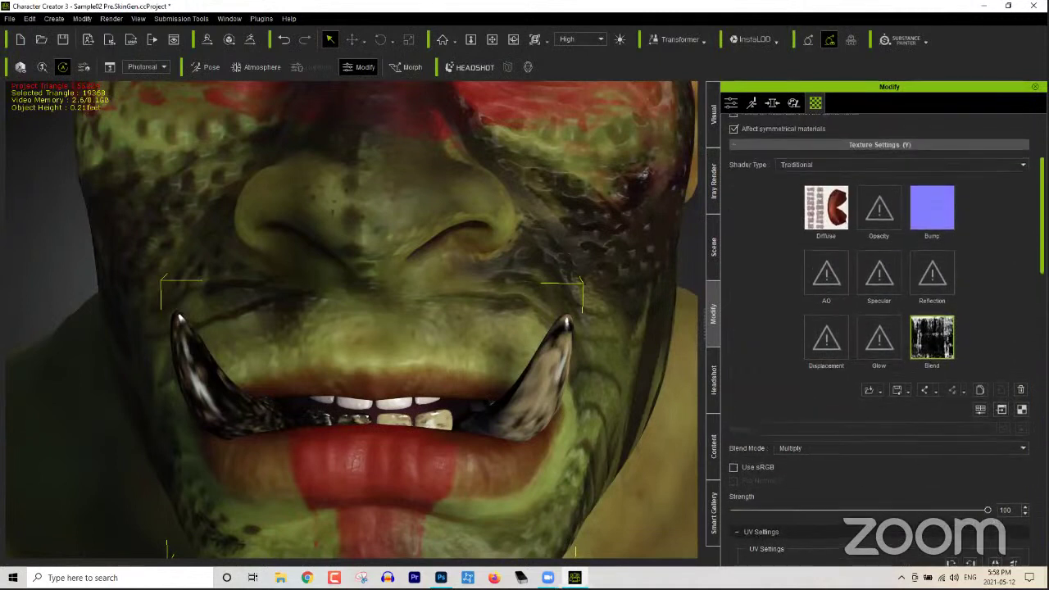
{"action": "mouse_move", "coordinate": [989, 505]}
{"action": "left_mouse_down"}
{"action": "mouse_move", "coordinate": [820, 502]}
{"action": "mouse_move", "coordinate": [1005, 496]}
{"action": "left_mouse_up"}
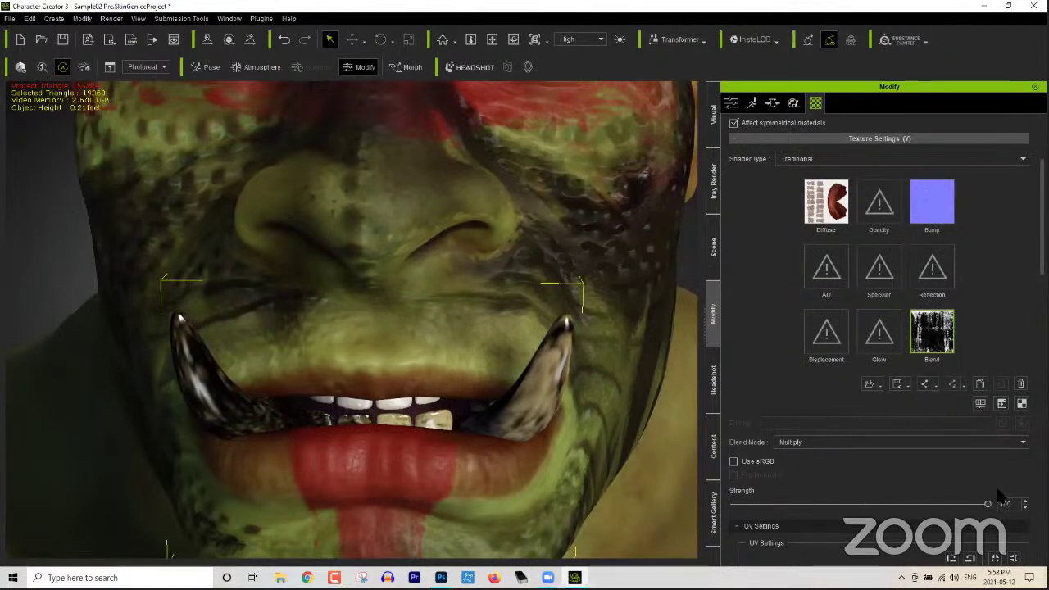
{"action": "left_click", "coordinate": [900, 442]}
{"action": "left_click", "coordinate": [810, 461]}
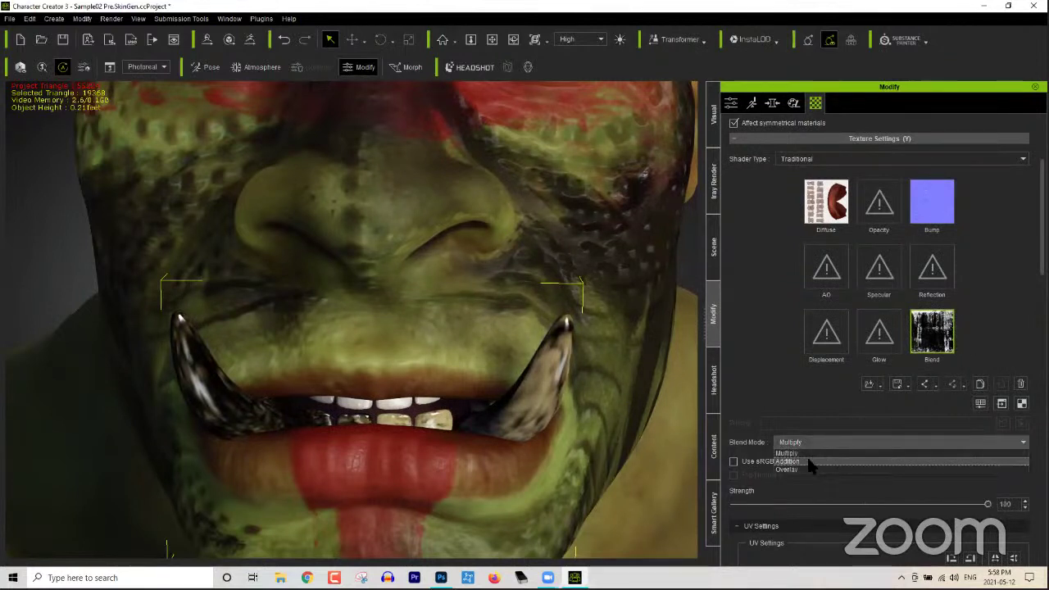
{"action": "left_click", "coordinate": [809, 442]}
{"action": "left_click", "coordinate": [803, 463]}
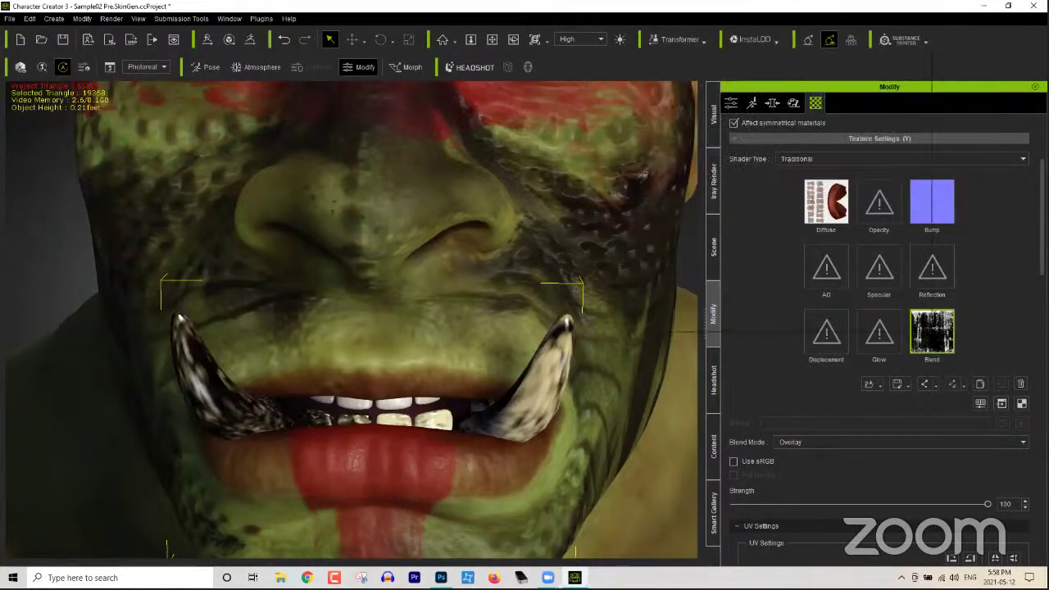
Step: Try flipping the Blend texture's UVs on the lower teeth and return them to their original orientation
{"action": "mouse_move", "coordinate": [932, 333]}
{"action": "scroll", "coordinate": [986, 353], "scroll_direction": "down", "scroll_amount": 4}
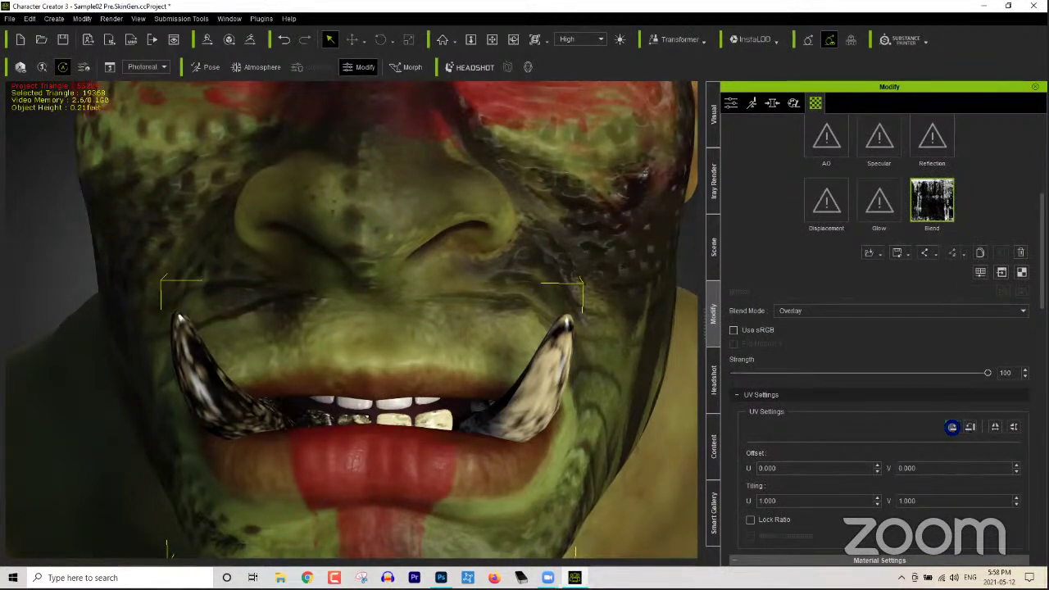
{"action": "left_click", "coordinate": [952, 427]}
{"action": "left_click", "coordinate": [952, 427]}
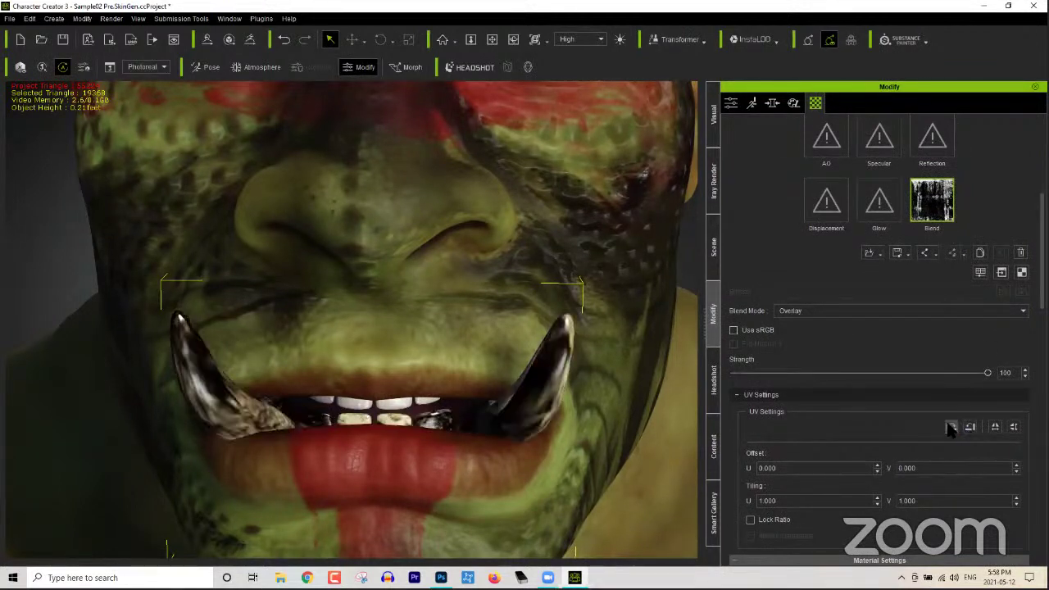
{"action": "left_click", "coordinate": [952, 427]}
{"action": "left_click", "coordinate": [952, 427]}
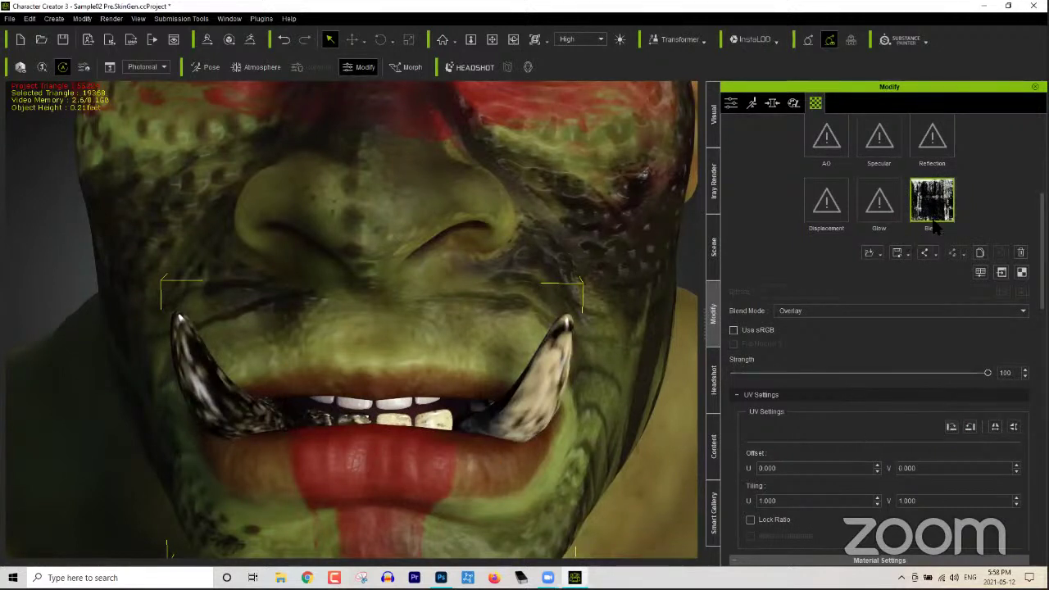
Step: Load the Blend_01 grunge image into the Blend texture channel of the Std_Upper_Teeth material
{"action": "scroll", "coordinate": [932, 201], "scroll_direction": "up", "scroll_amount": 4}
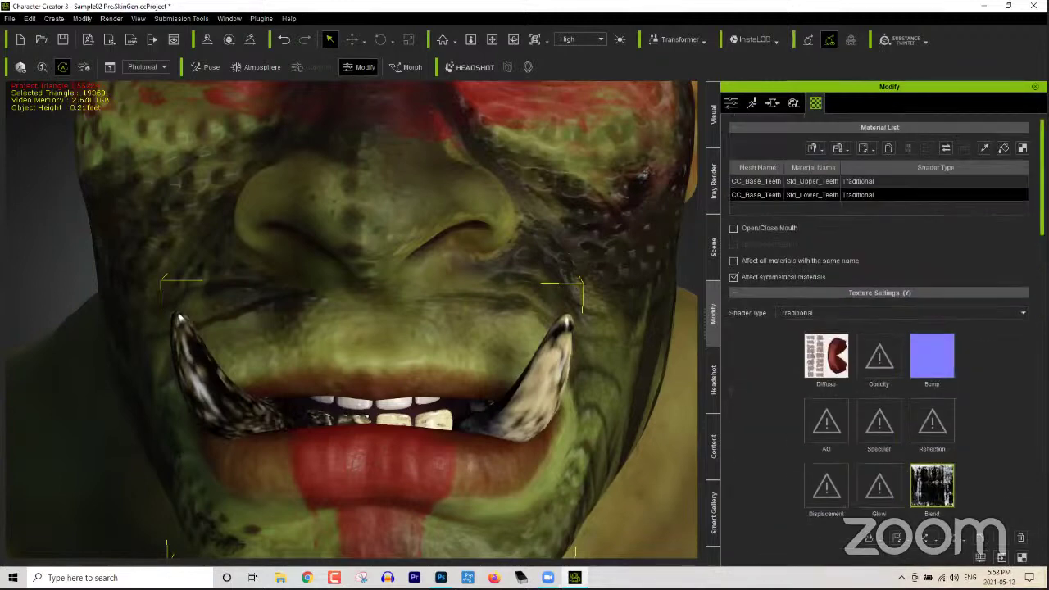
{"action": "left_click", "coordinate": [860, 182]}
{"action": "scroll", "coordinate": [932, 328], "scroll_direction": "down", "scroll_amount": 8}
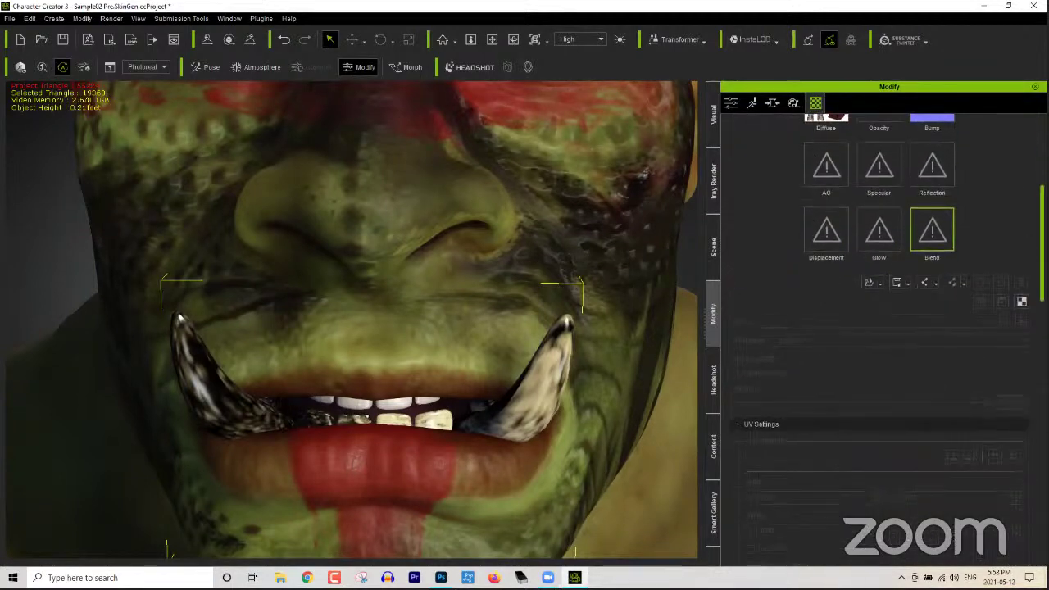
{"action": "left_click", "coordinate": [932, 164]}
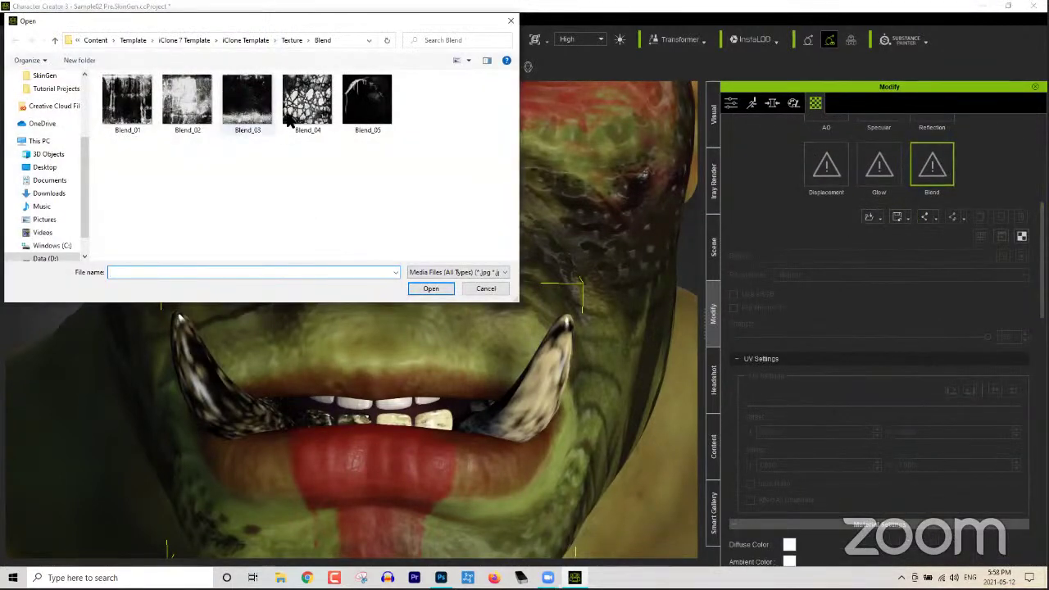
{"action": "double_click", "coordinate": [127, 103]}
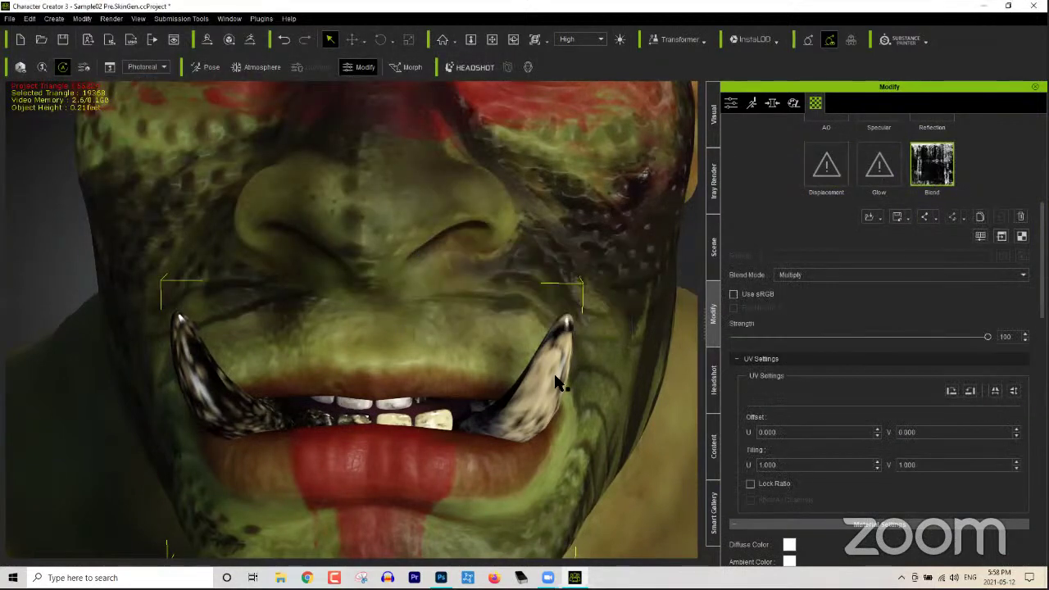
{"action": "scroll", "coordinate": [882, 340], "scroll_direction": "down", "scroll_amount": 5}
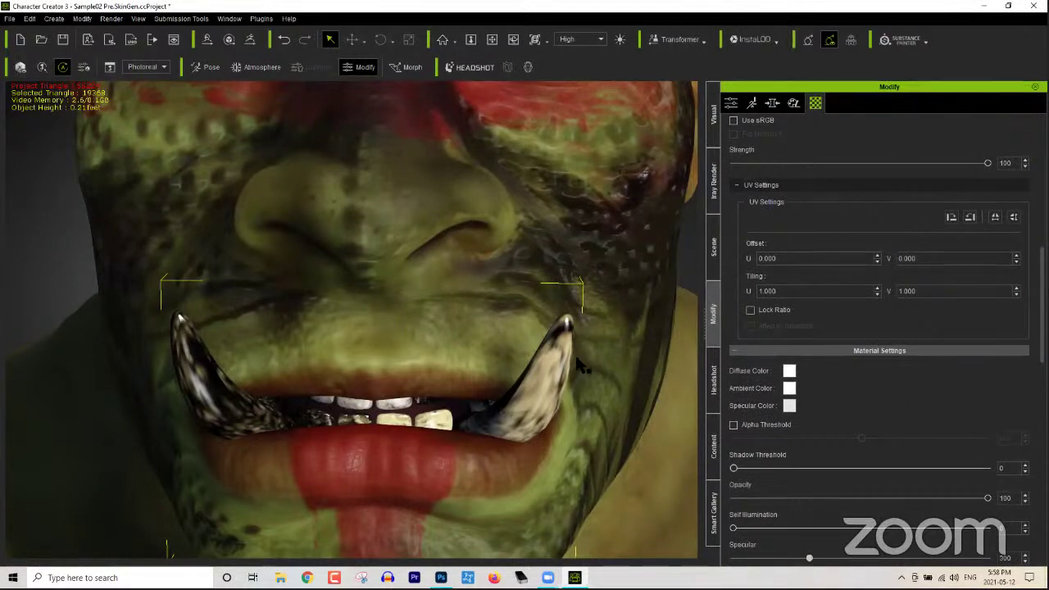
Step: Start editing the teeth mesh by vertex and pull the tip of the orc's left tusk upward and slightly inward
{"action": "left_click", "coordinate": [730, 103]}
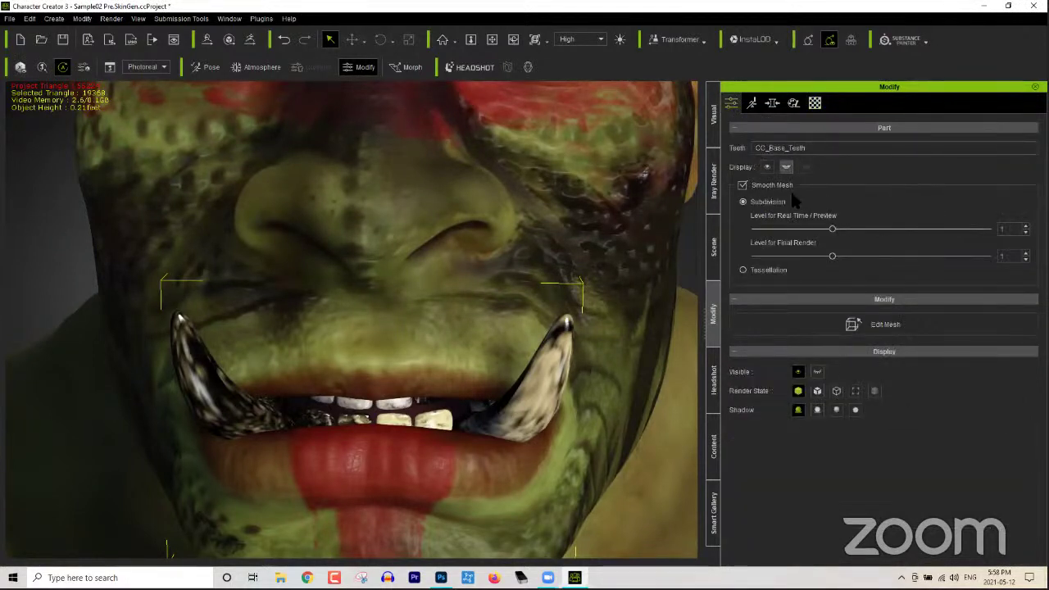
{"action": "left_click", "coordinate": [894, 326]}
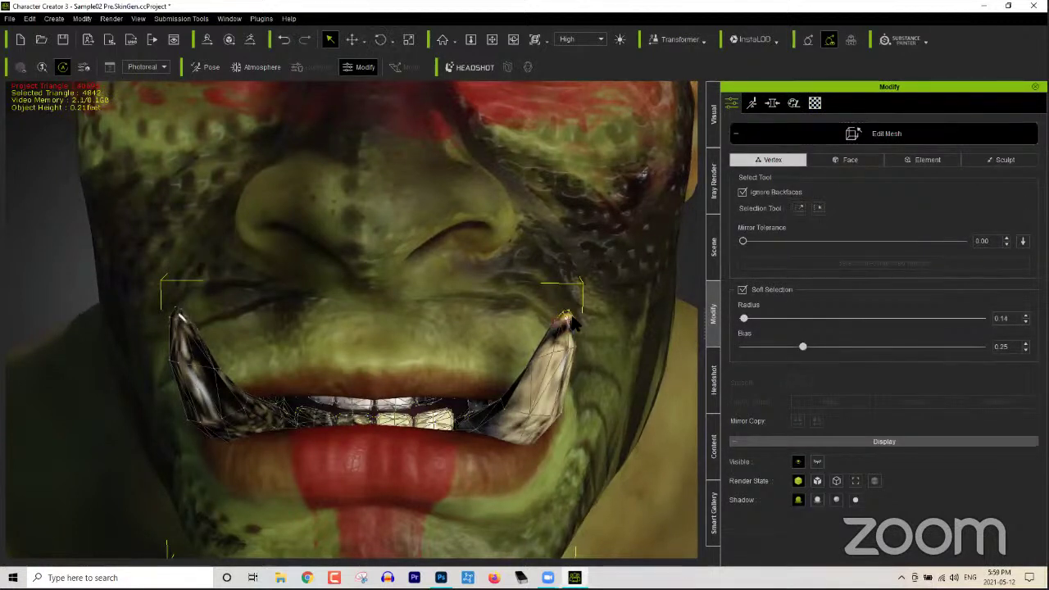
{"action": "key", "text": "w"}
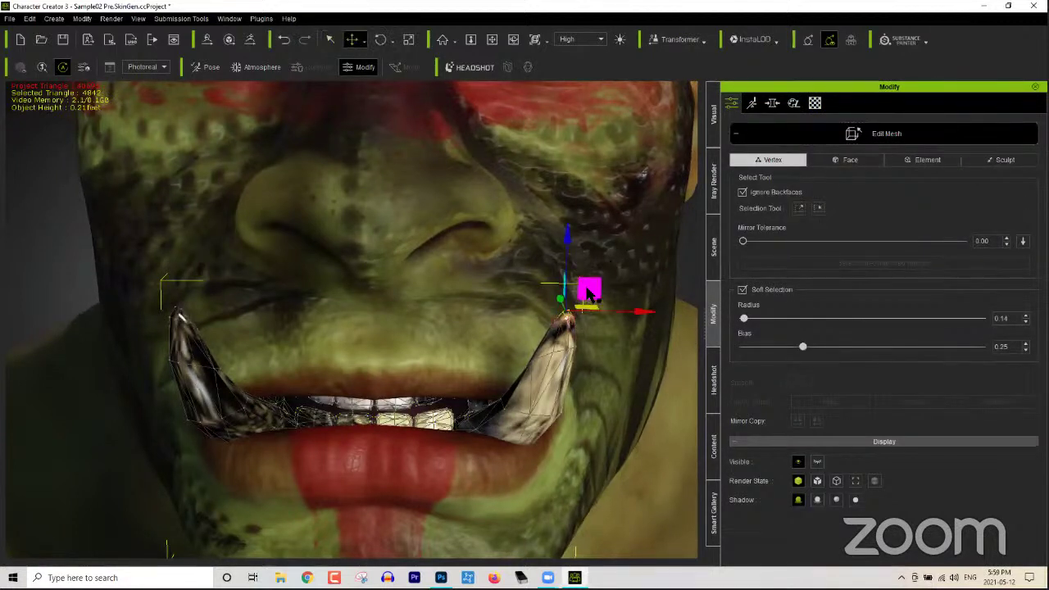
{"action": "left_click_drag", "start_coordinate": [587, 287], "coordinate": [581, 244]}
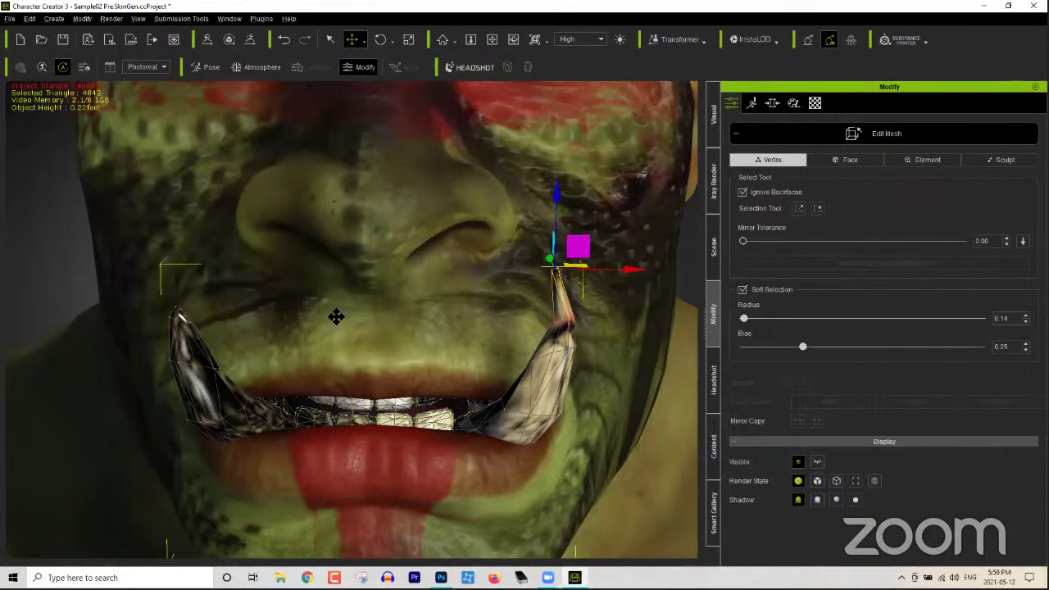
Step: Pull the tip of the orc's right tusk up to match the other one and finish the mesh editing
{"action": "middle_click_drag", "start_coordinate": [336, 317], "coordinate": [370, 306]}
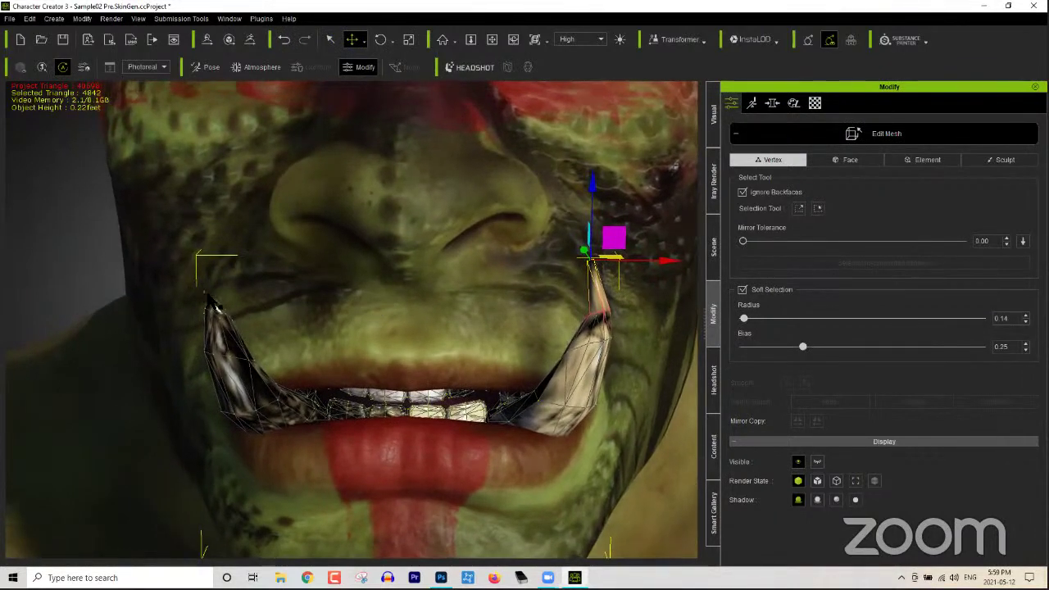
{"action": "left_click", "coordinate": [211, 302]}
{"action": "left_click_drag", "start_coordinate": [237, 283], "coordinate": [244, 244]}
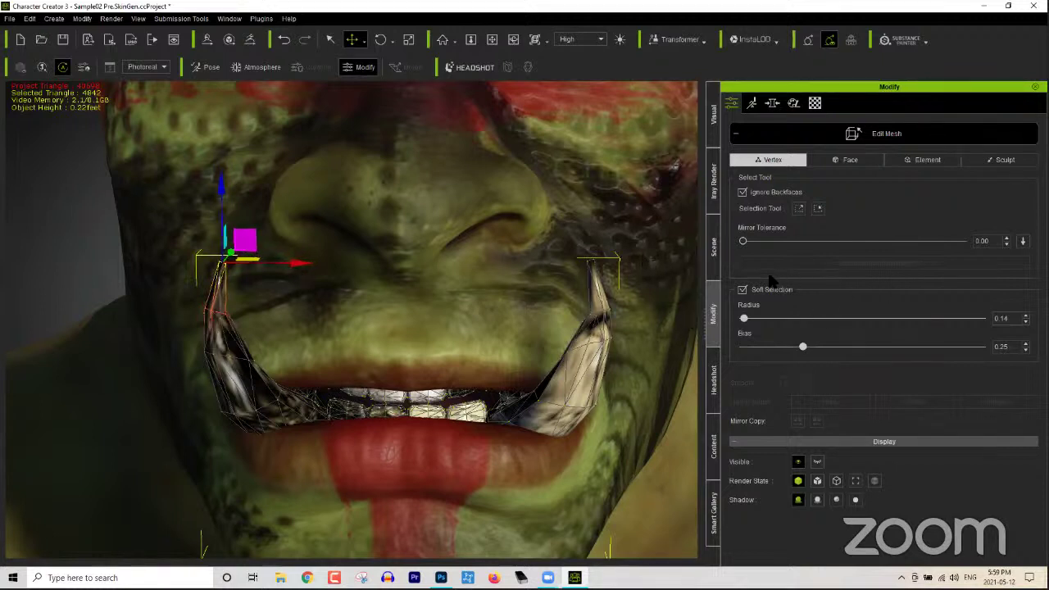
{"action": "left_click", "coordinate": [869, 136]}
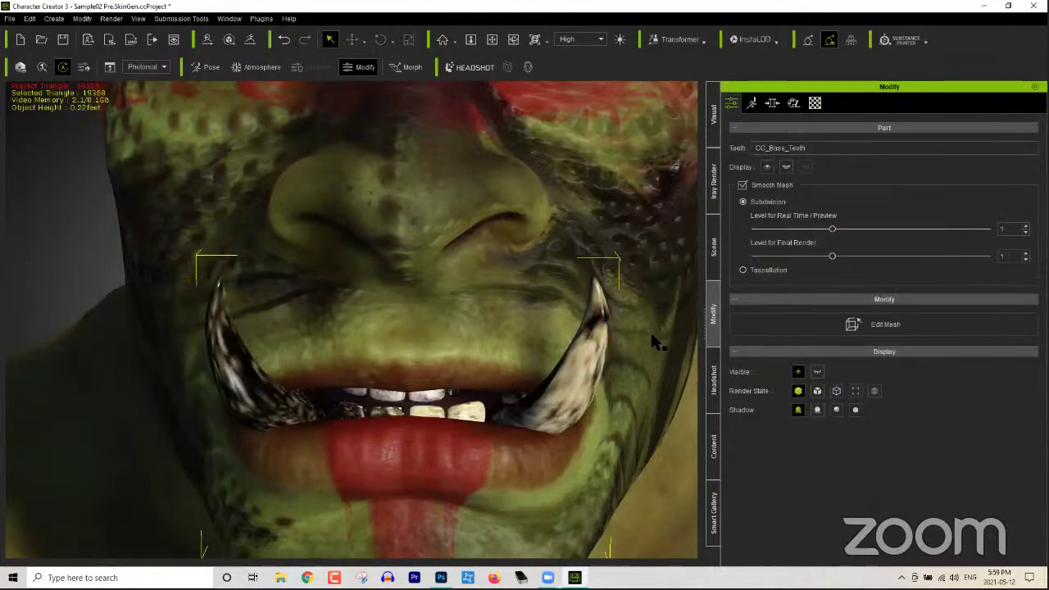
Step: Select the CC_Base_Eye mesh and show its material settings
{"action": "mouse_move", "coordinate": [556, 292]}
{"action": "right_mouse_down"}
{"action": "mouse_move", "coordinate": [594, 307]}
{"action": "mouse_move", "coordinate": [423, 343]}
{"action": "mouse_move", "coordinate": [352, 344]}
{"action": "mouse_move", "coordinate": [468, 345]}
{"action": "mouse_move", "coordinate": [459, 283]}
{"action": "mouse_move", "coordinate": [465, 332]}
{"action": "mouse_move", "coordinate": [527, 304]}
{"action": "mouse_move", "coordinate": [550, 309]}
{"action": "right_mouse_up"}
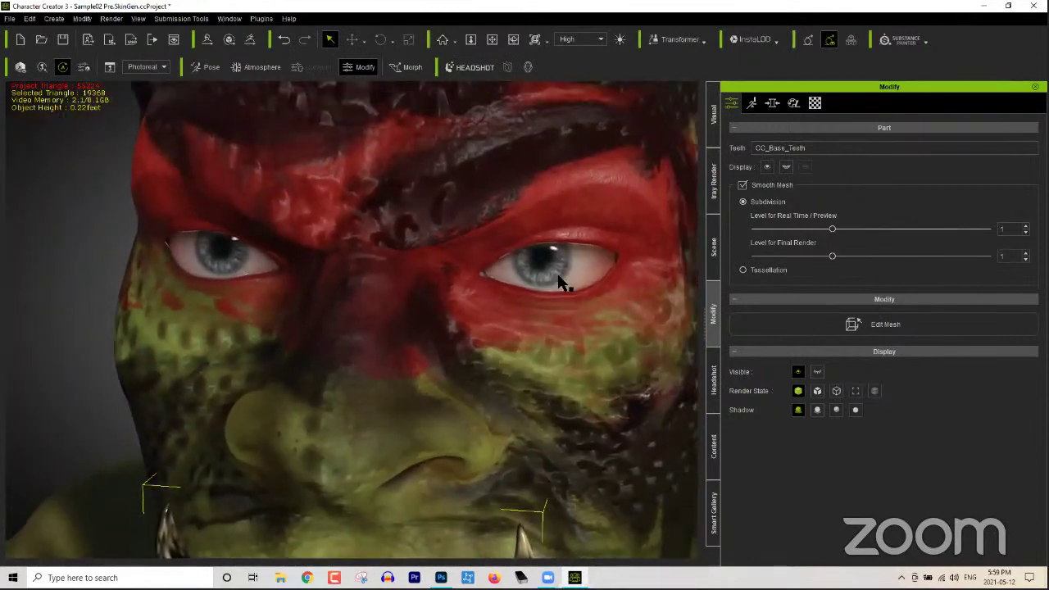
{"action": "left_click", "coordinate": [558, 277]}
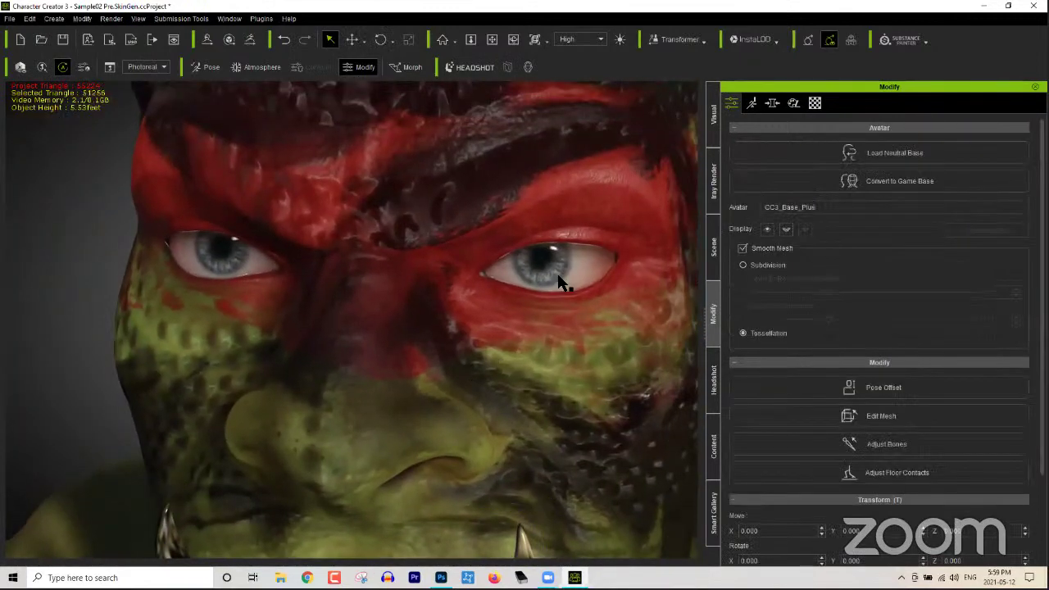
{"action": "left_click", "coordinate": [558, 277]}
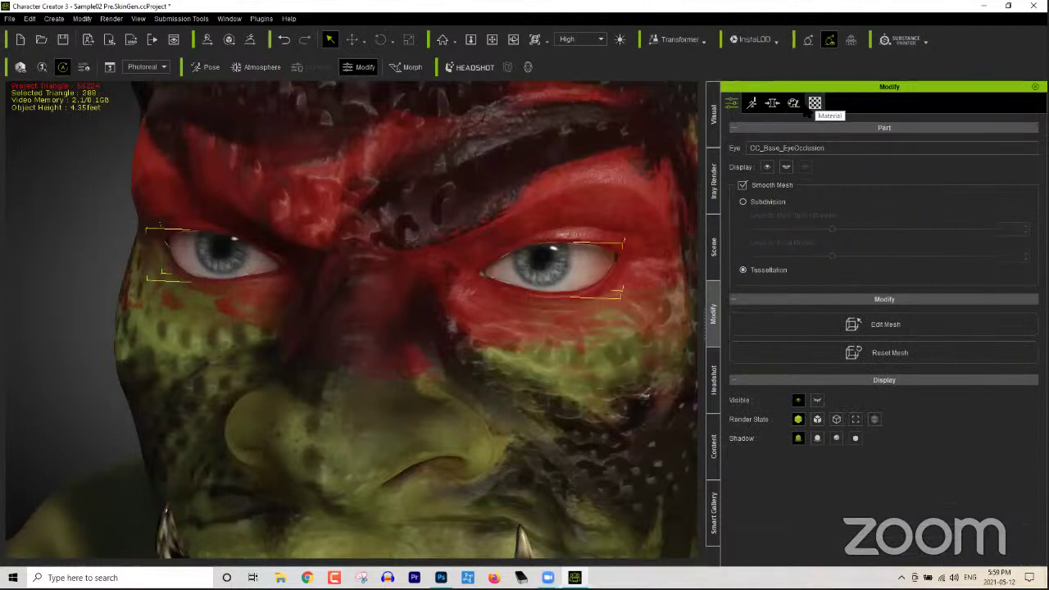
{"action": "left_click", "coordinate": [812, 106]}
{"action": "scroll", "coordinate": [998, 166], "scroll_direction": "up", "scroll_amount": 10}
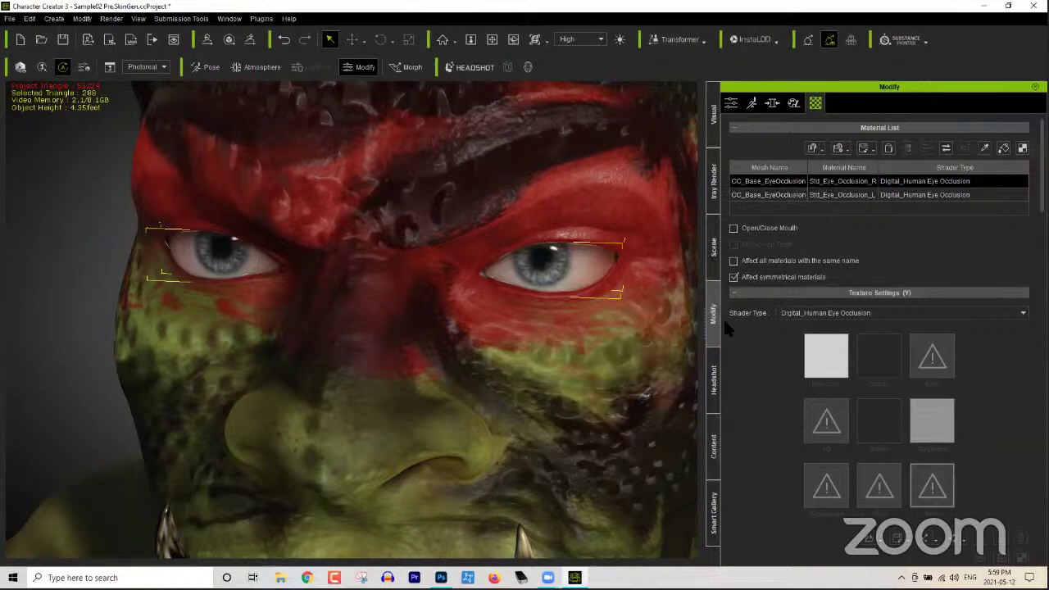
{"action": "left_click", "coordinate": [714, 246]}
{"action": "left_click", "coordinate": [802, 176]}
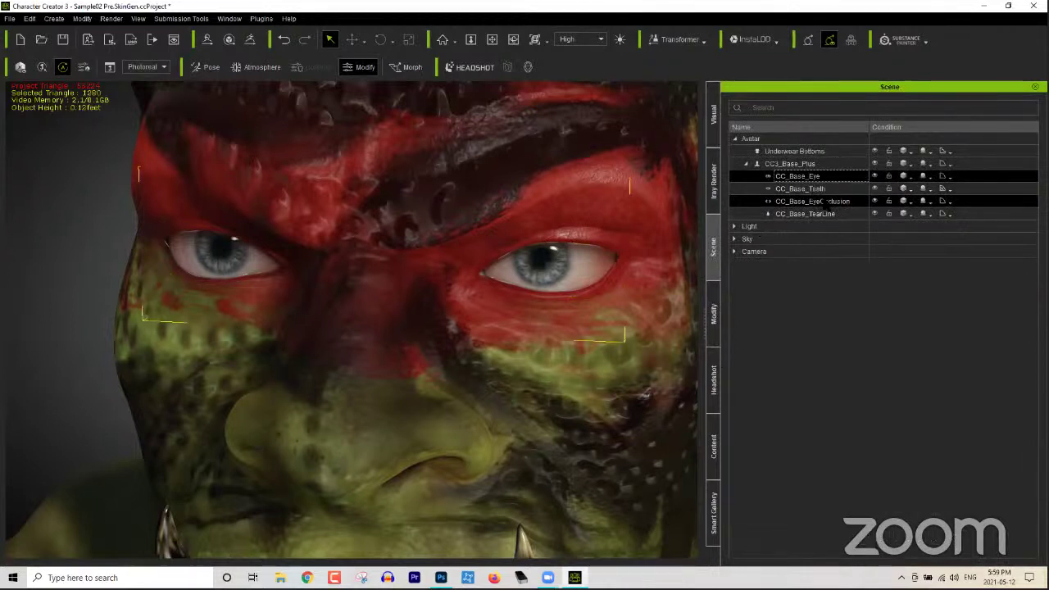
{"action": "left_click", "coordinate": [810, 179]}
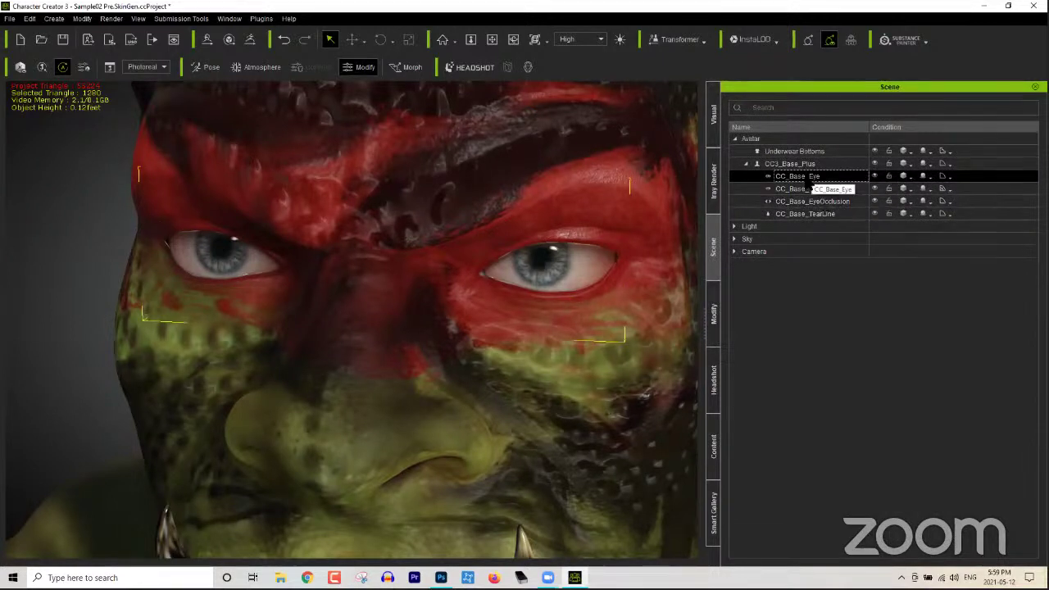
{"action": "left_click", "coordinate": [713, 314]}
Step: Load the Iris Glow Mask Red image into the Glow texture channel of the Std_Cornea_R material
{"action": "left_click", "coordinate": [873, 198]}
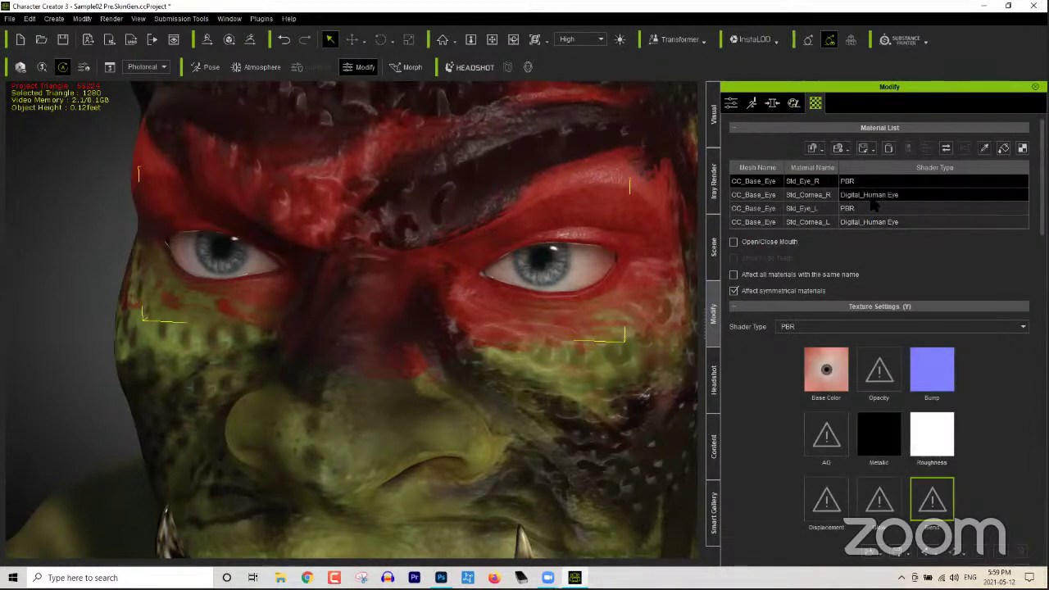
{"action": "left_click", "coordinate": [870, 200]}
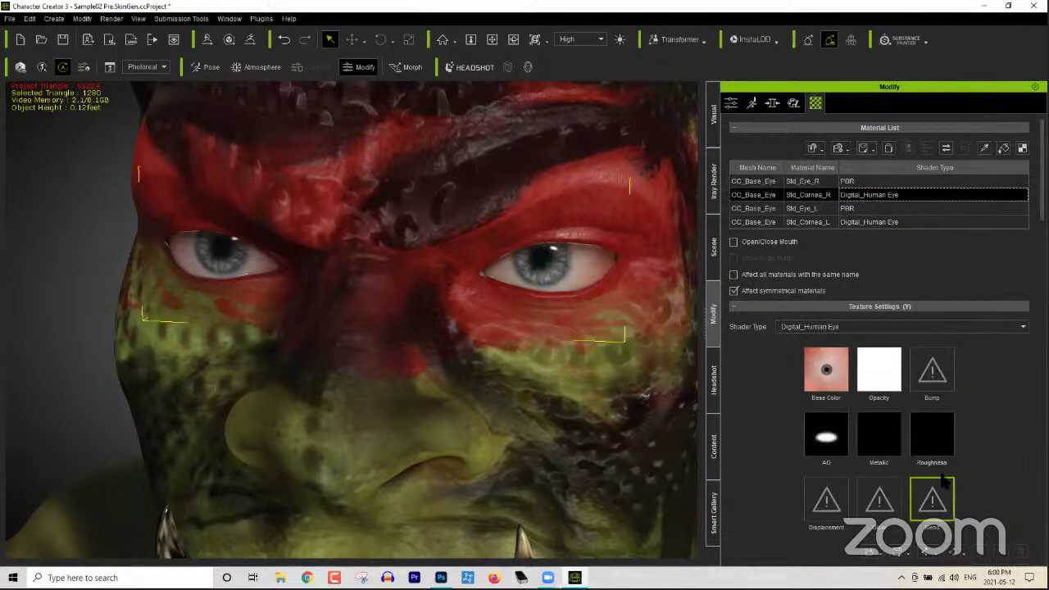
{"action": "double_click", "coordinate": [881, 502]}
{"action": "double_click", "coordinate": [247, 103]}
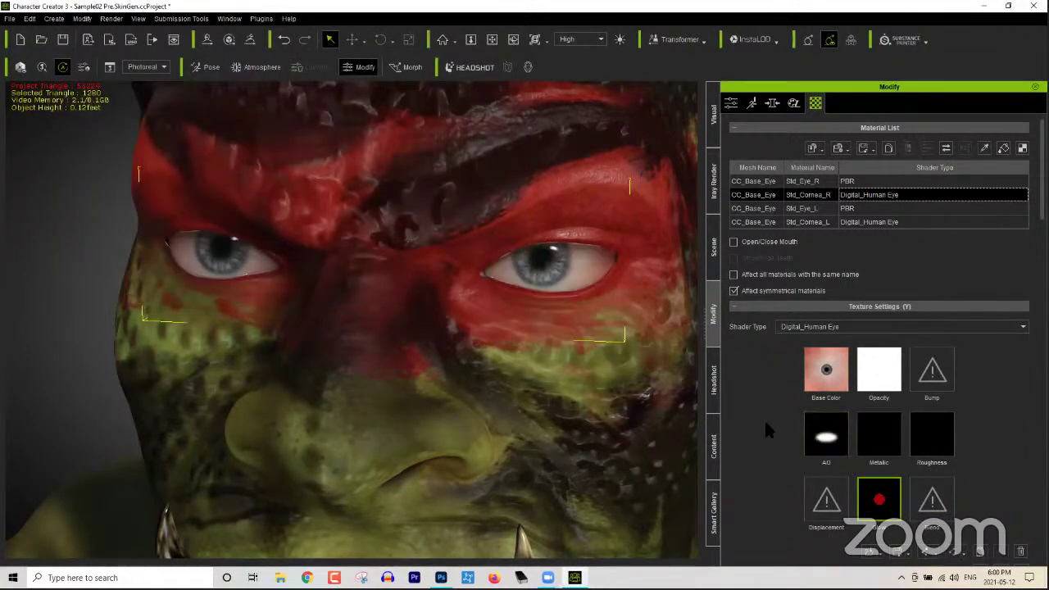
Step: Load the Iris Glow Mask Red image into the Glow texture channel of the Std_Cornea_L material
{"action": "left_click", "coordinate": [891, 227]}
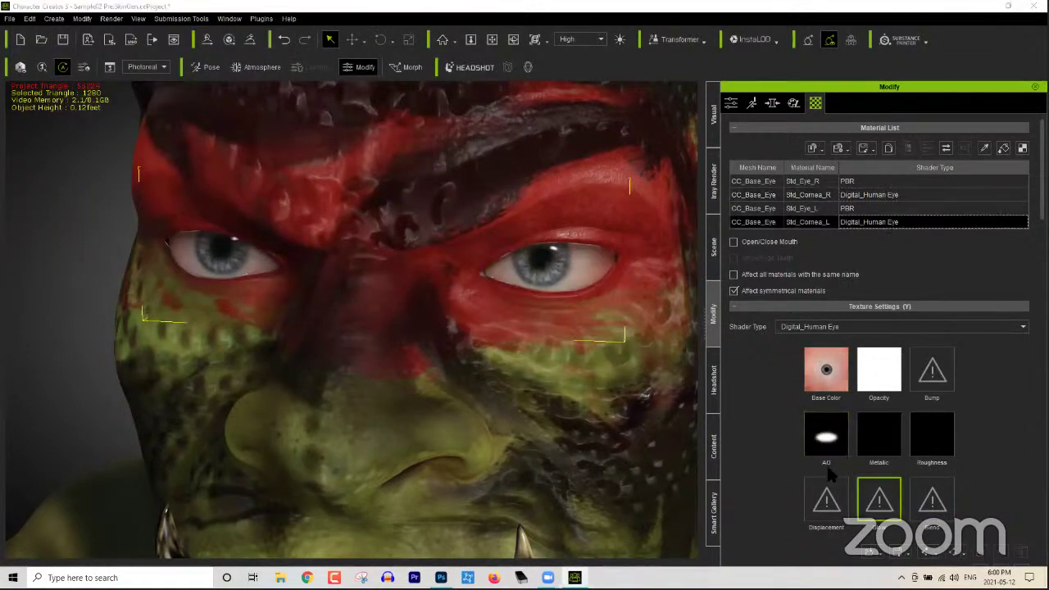
{"action": "double_click", "coordinate": [879, 500]}
{"action": "left_click", "coordinate": [247, 102]}
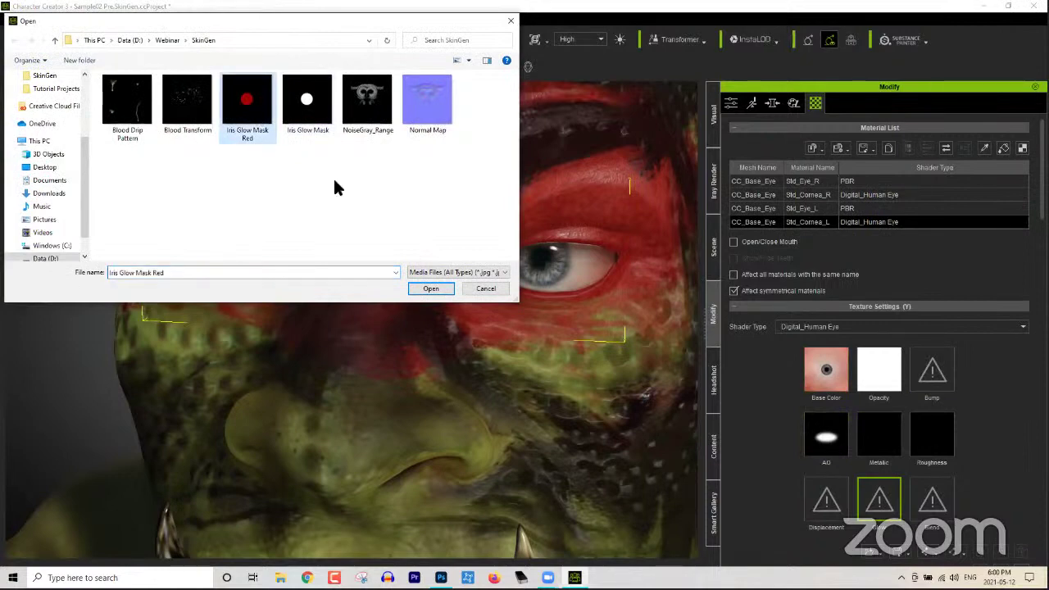
{"action": "key", "text": "Return"}
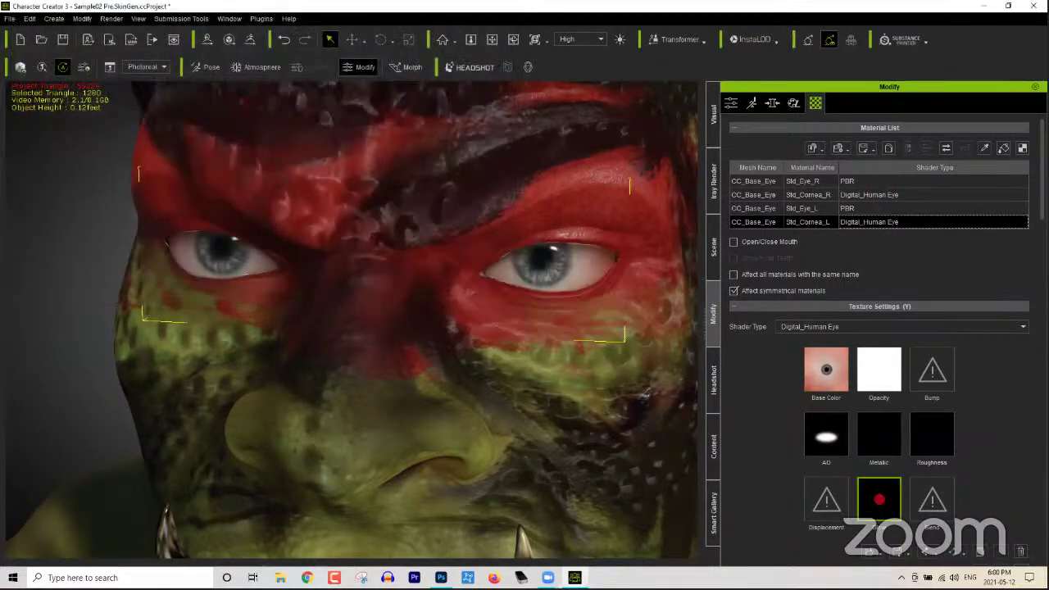
Step: Readjust the Std_Cornea_L material's opacity, ending at 100, to bring out the left iris's red glow
{"action": "scroll", "coordinate": [880, 340], "scroll_direction": "down", "scroll_amount": 10}
{"action": "scroll", "coordinate": [880, 340], "scroll_direction": "down", "scroll_amount": 2}
{"action": "left_click_drag", "start_coordinate": [937, 347], "coordinate": [1017, 347]}
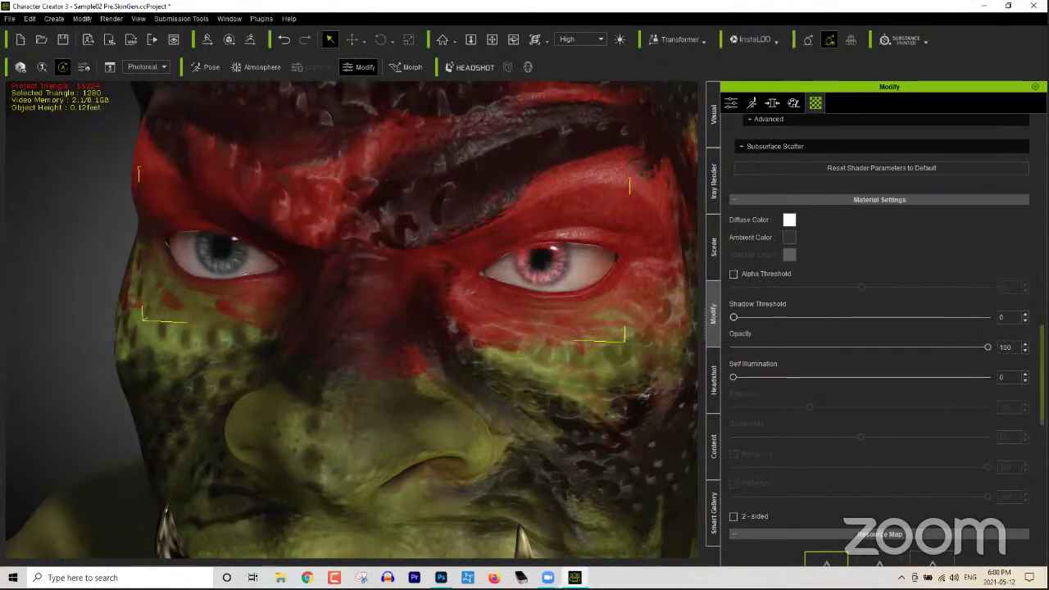
Step: Readjust the Std_Cornea_R material settings in the same way to bring out the right iris's red glow
{"action": "scroll", "coordinate": [880, 328], "scroll_direction": "up", "scroll_amount": 10}
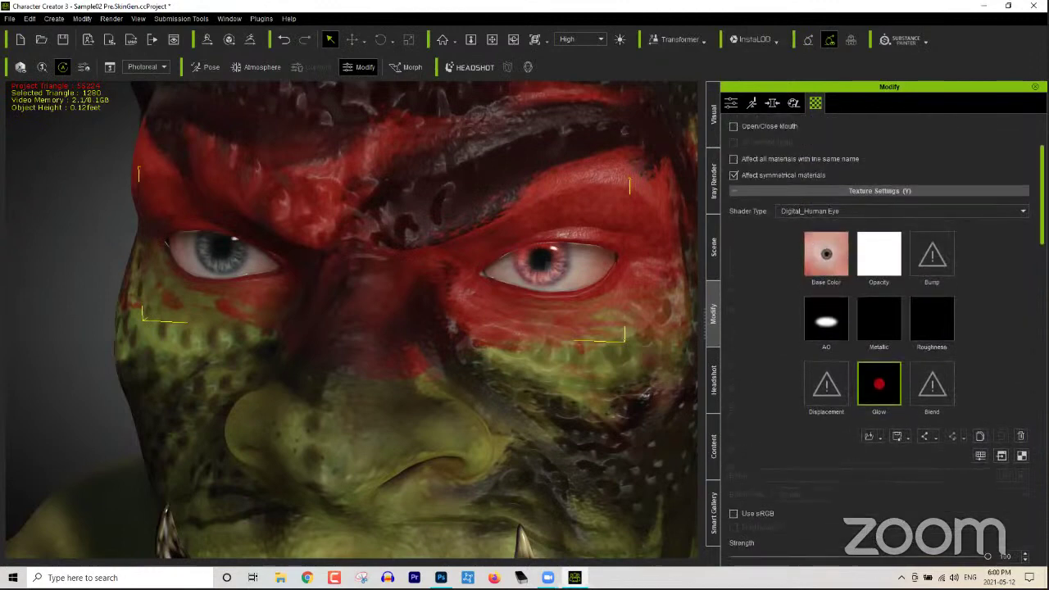
{"action": "scroll", "coordinate": [879, 328], "scroll_direction": "up", "scroll_amount": 3}
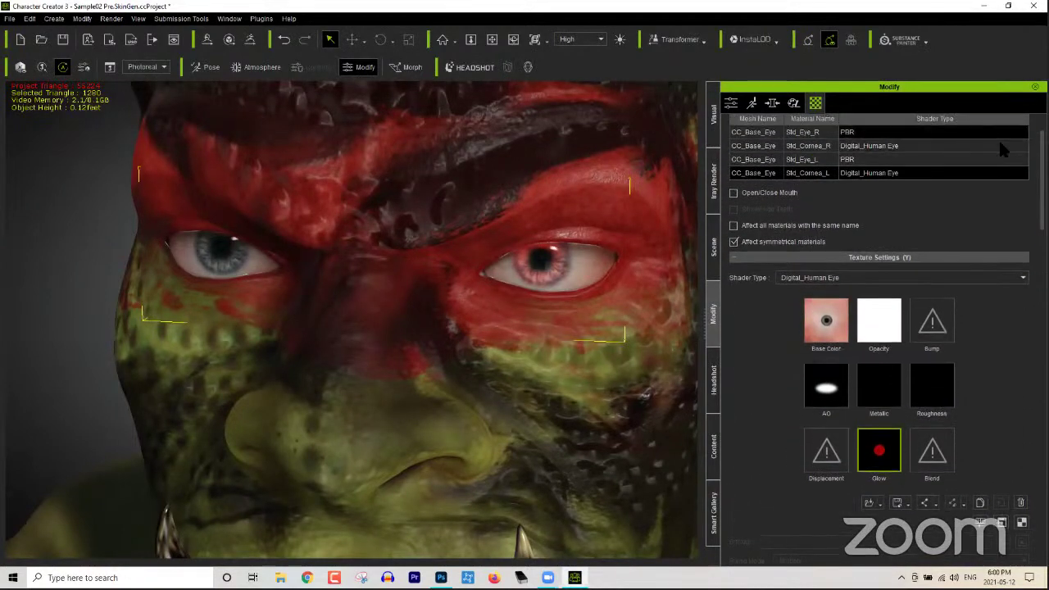
{"action": "scroll", "coordinate": [984, 180], "scroll_direction": "down", "scroll_amount": 10}
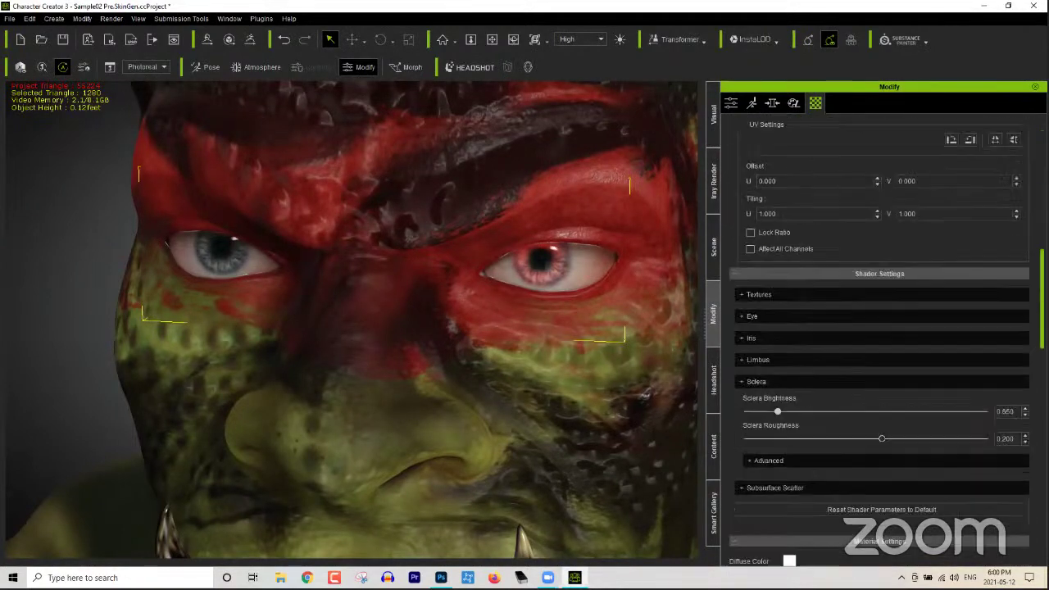
{"action": "scroll", "coordinate": [938, 377], "scroll_direction": "down", "scroll_amount": 10}
{"action": "left_click_drag", "start_coordinate": [937, 373], "coordinate": [988, 373]}
Step: Try a Base Color texture strength of 48 on the right cornea and restore it to 100
{"action": "scroll", "coordinate": [934, 214], "scroll_direction": "up", "scroll_amount": 8}
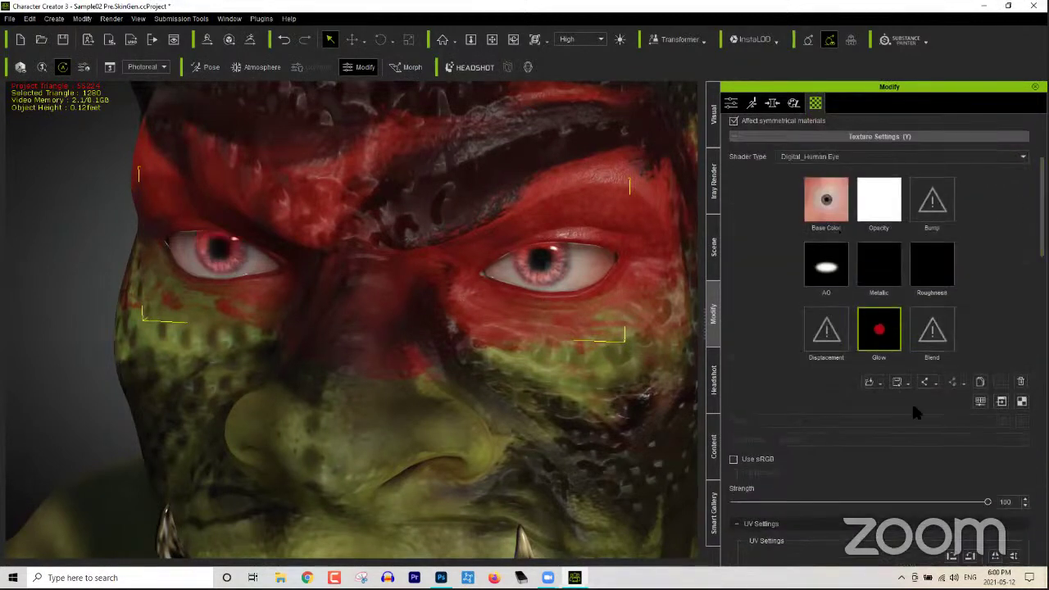
{"action": "left_click_drag", "start_coordinate": [987, 504], "coordinate": [855, 503]}
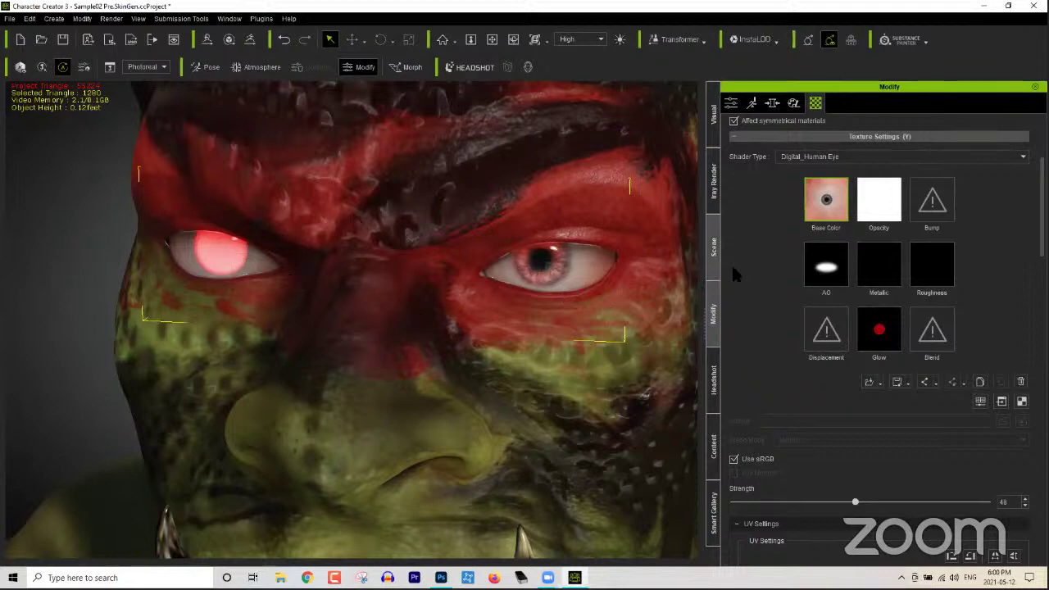
{"action": "left_click", "coordinate": [838, 215]}
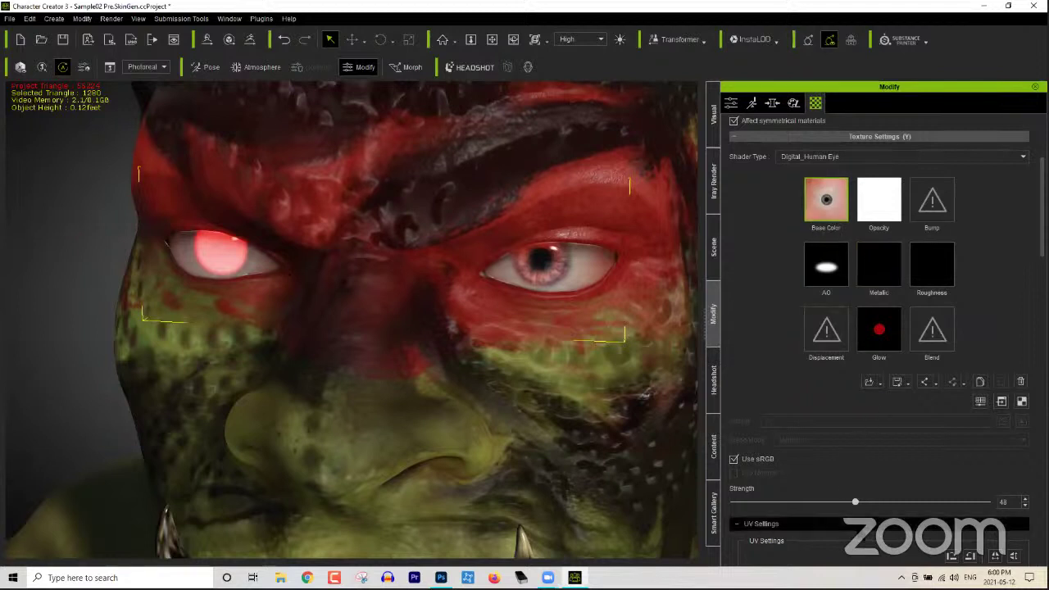
{"action": "left_click_drag", "start_coordinate": [856, 502], "coordinate": [988, 502]}
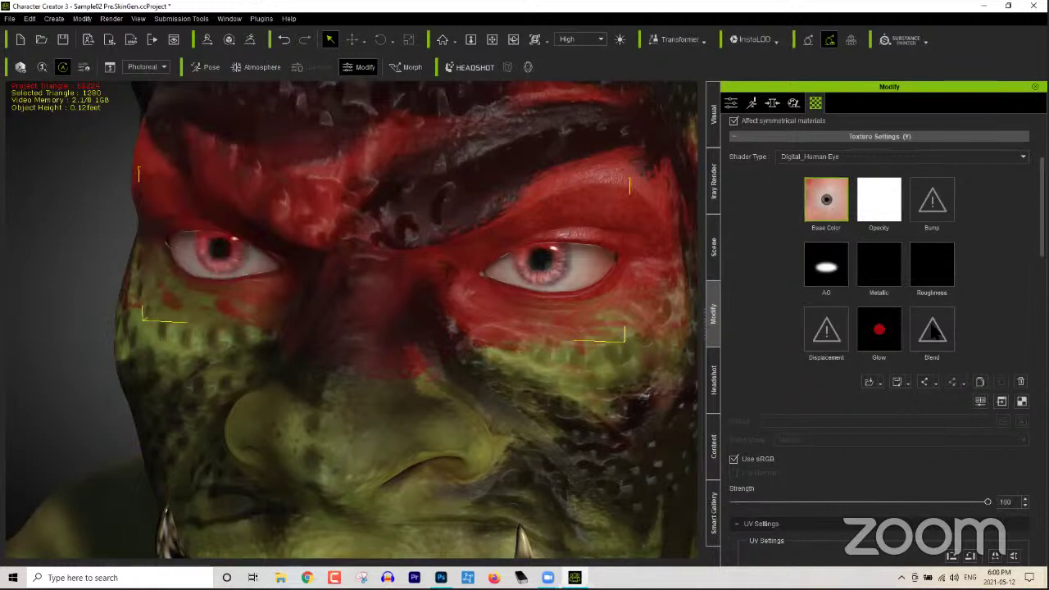
Step: Remove the Base Color textures from both the right and left cornea materials so only the red glow drives the irises
{"action": "left_click", "coordinate": [1021, 383]}
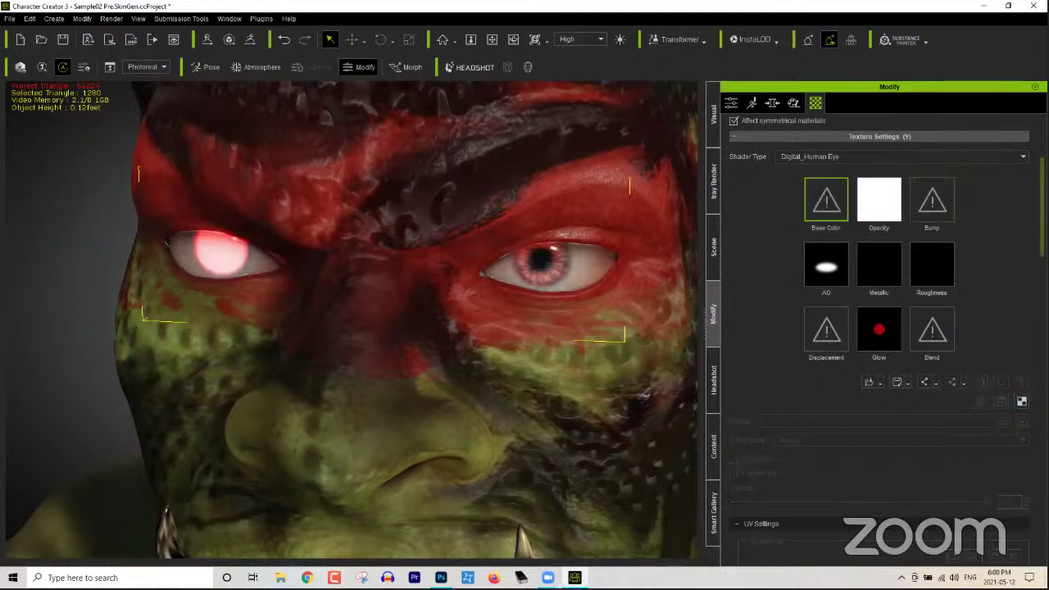
{"action": "scroll", "coordinate": [881, 328], "scroll_direction": "up", "scroll_amount": 5}
{"action": "left_click", "coordinate": [963, 221]}
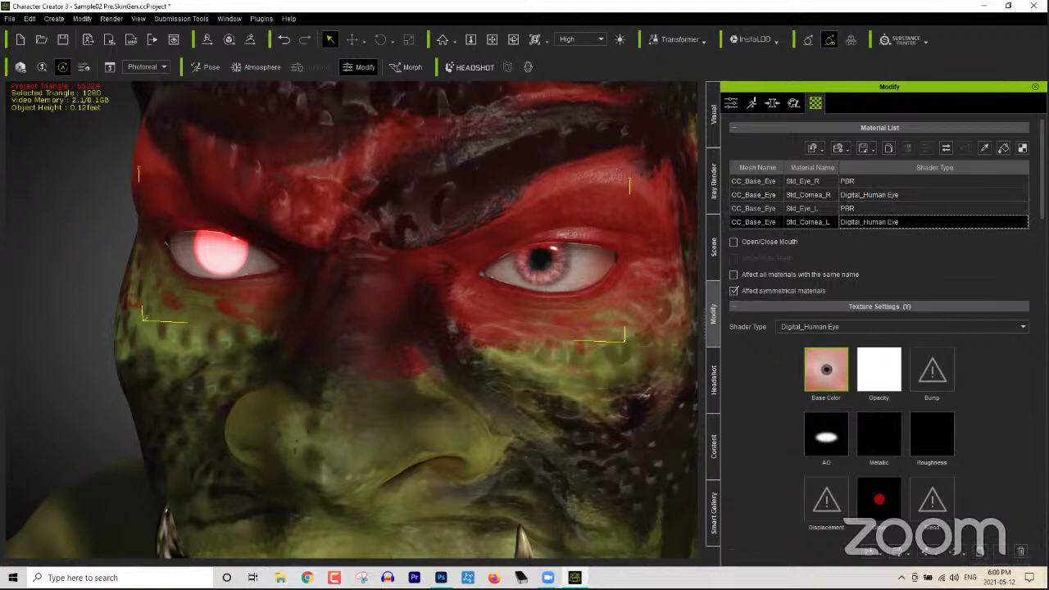
{"action": "scroll", "coordinate": [1015, 361], "scroll_direction": "down", "scroll_amount": 5}
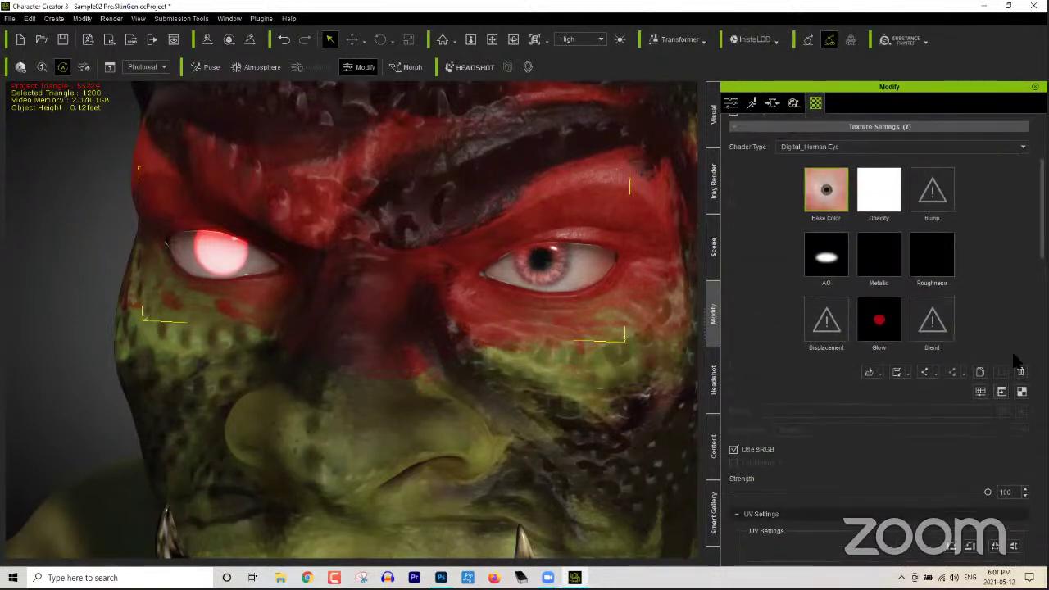
{"action": "left_click", "coordinate": [1021, 373]}
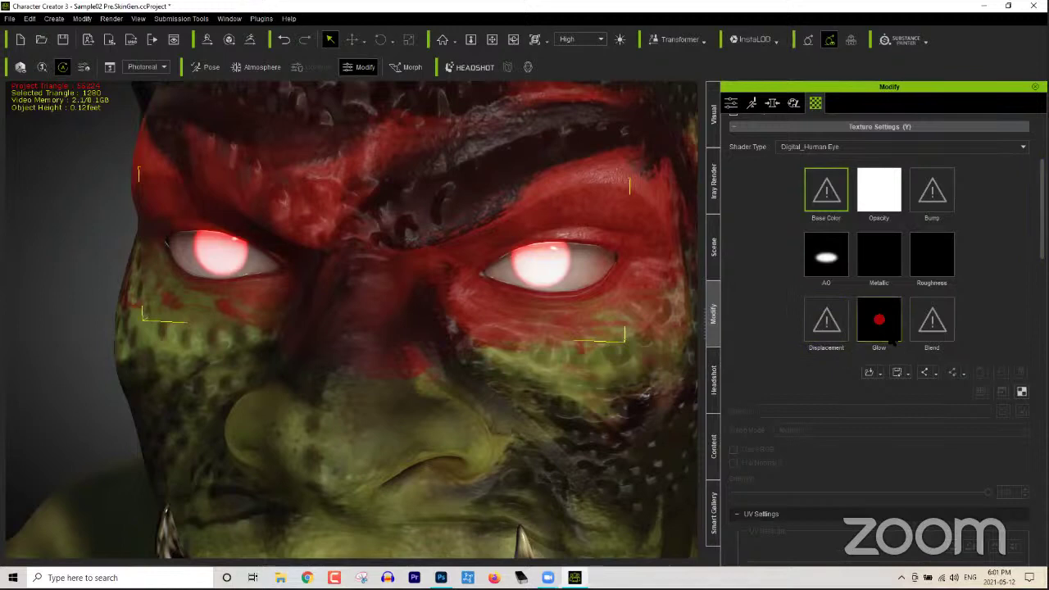
Step: Set the Iris Color Brightness of the Std_Cornea_L material to 1.005
{"action": "scroll", "coordinate": [902, 328], "scroll_direction": "down", "scroll_amount": 10}
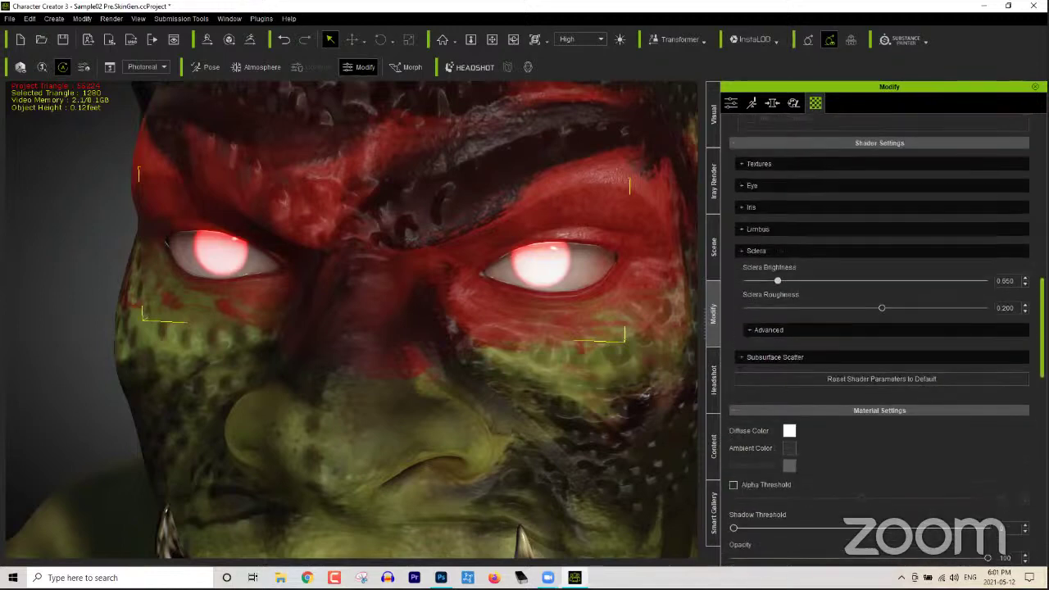
{"action": "scroll", "coordinate": [787, 349], "scroll_direction": "up", "scroll_amount": 2}
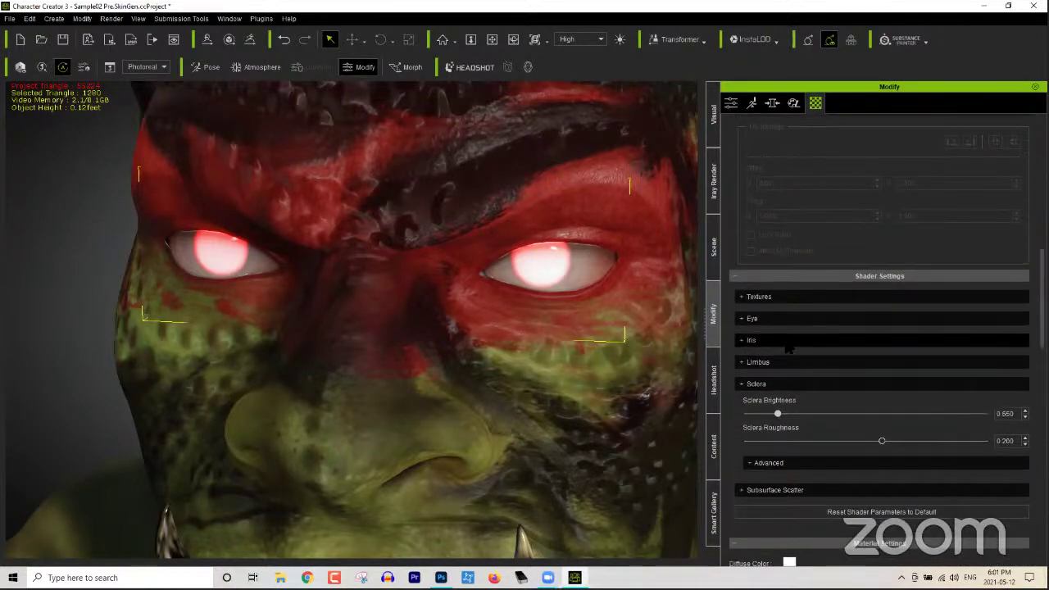
{"action": "left_click", "coordinate": [767, 341]}
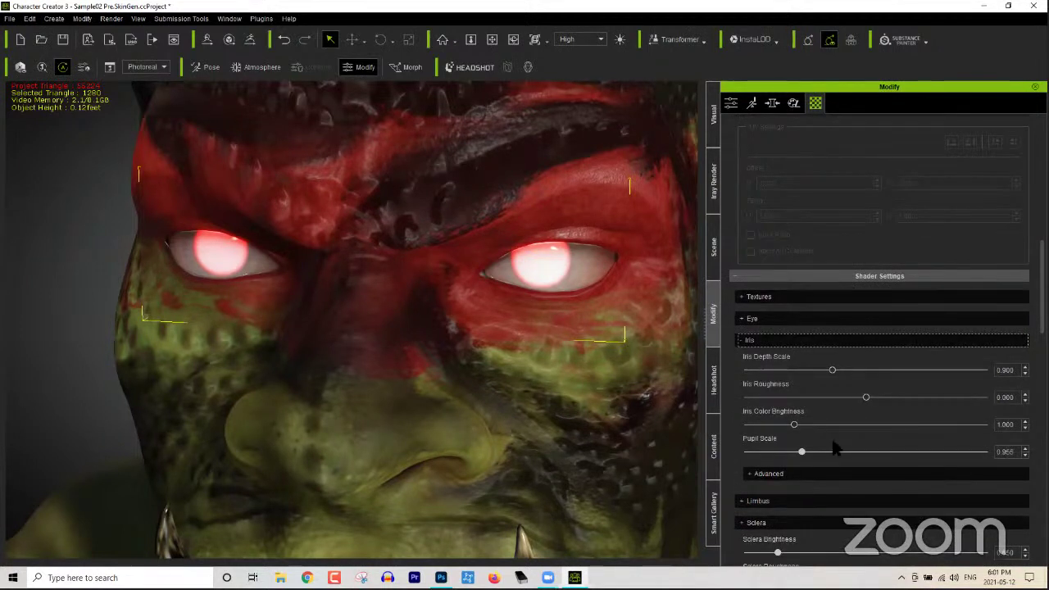
{"action": "mouse_move", "coordinate": [796, 426]}
{"action": "left_mouse_down"}
{"action": "mouse_move", "coordinate": [914, 427]}
{"action": "mouse_move", "coordinate": [792, 428]}
{"action": "mouse_move", "coordinate": [883, 441]}
{"action": "mouse_move", "coordinate": [790, 437]}
{"action": "mouse_move", "coordinate": [807, 437]}
{"action": "mouse_move", "coordinate": [799, 446]}
{"action": "mouse_move", "coordinate": [766, 437]}
{"action": "mouse_move", "coordinate": [795, 441]}
{"action": "left_mouse_up"}
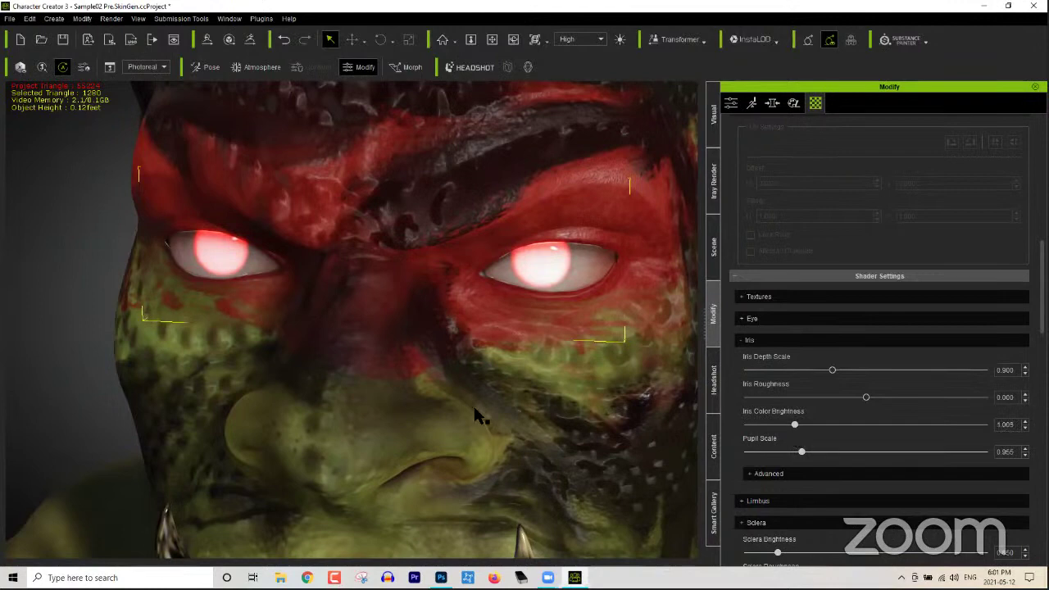
{"action": "scroll", "coordinate": [474, 412], "scroll_direction": "down", "scroll_amount": 5}
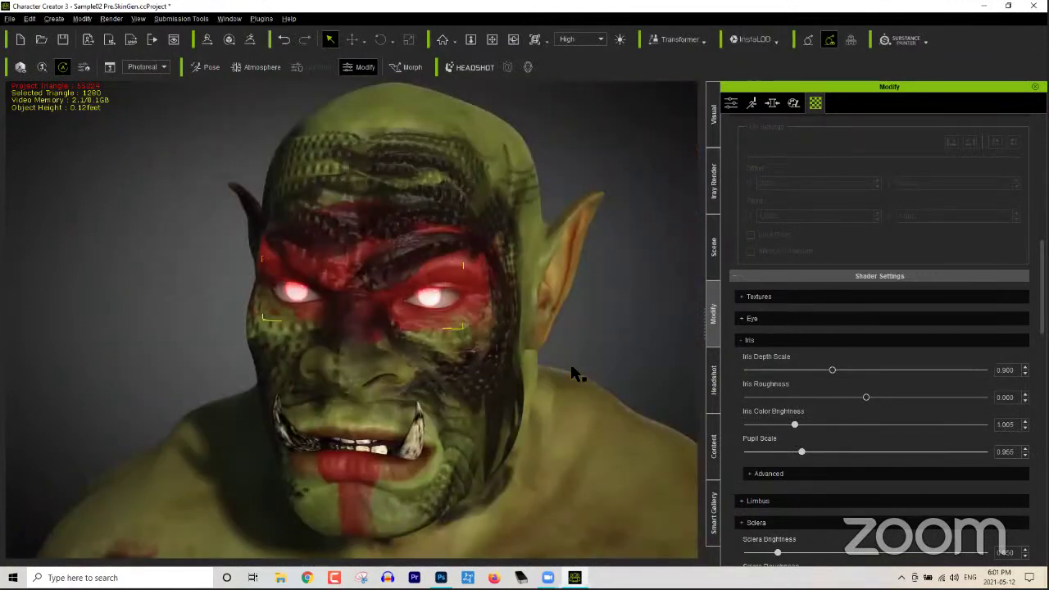
{"action": "mouse_move", "coordinate": [570, 383]}
{"action": "right_mouse_down"}
{"action": "mouse_move", "coordinate": [509, 384]}
{"action": "mouse_move", "coordinate": [544, 378]}
{"action": "mouse_move", "coordinate": [544, 404]}
{"action": "mouse_move", "coordinate": [560, 396]}
{"action": "mouse_move", "coordinate": [555, 386]}
{"action": "right_mouse_up"}
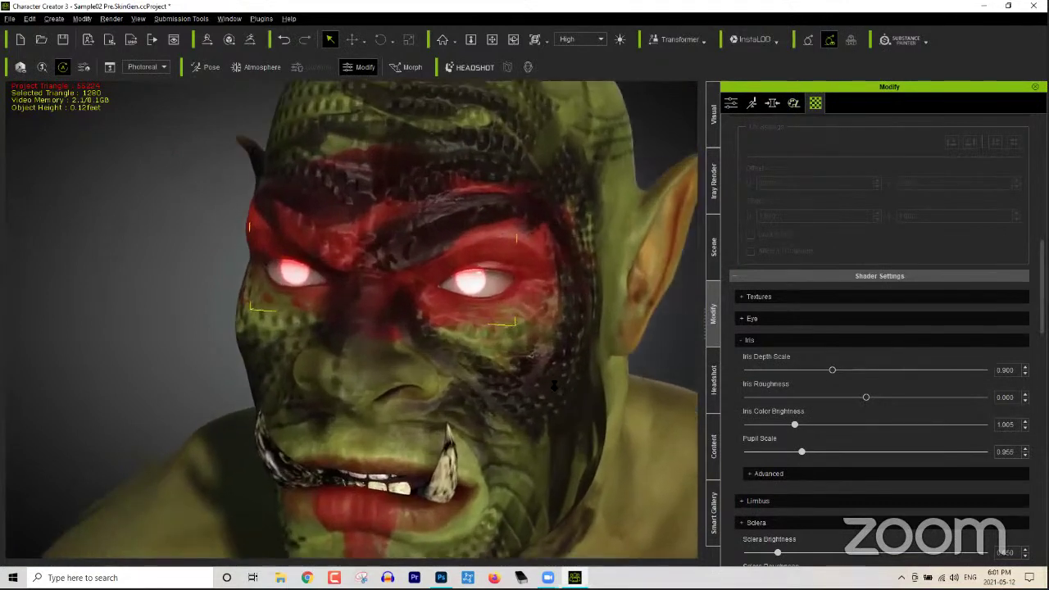
{"action": "left_click", "coordinate": [866, 341]}
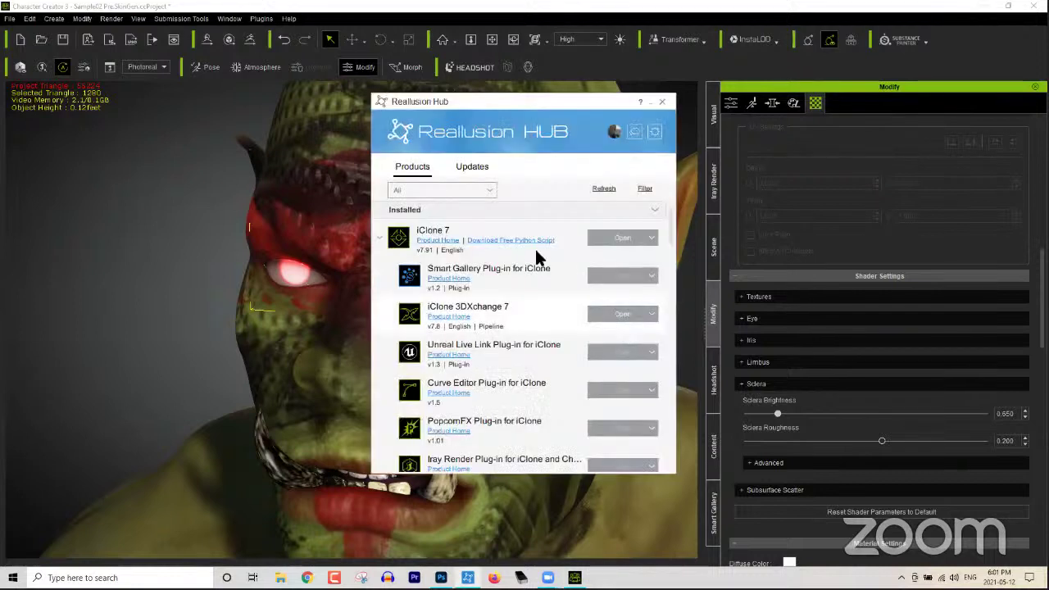
Step: Launch iClone 7 from the Reallusion Hub and return to Character Creator
{"action": "left_click", "coordinate": [608, 241]}
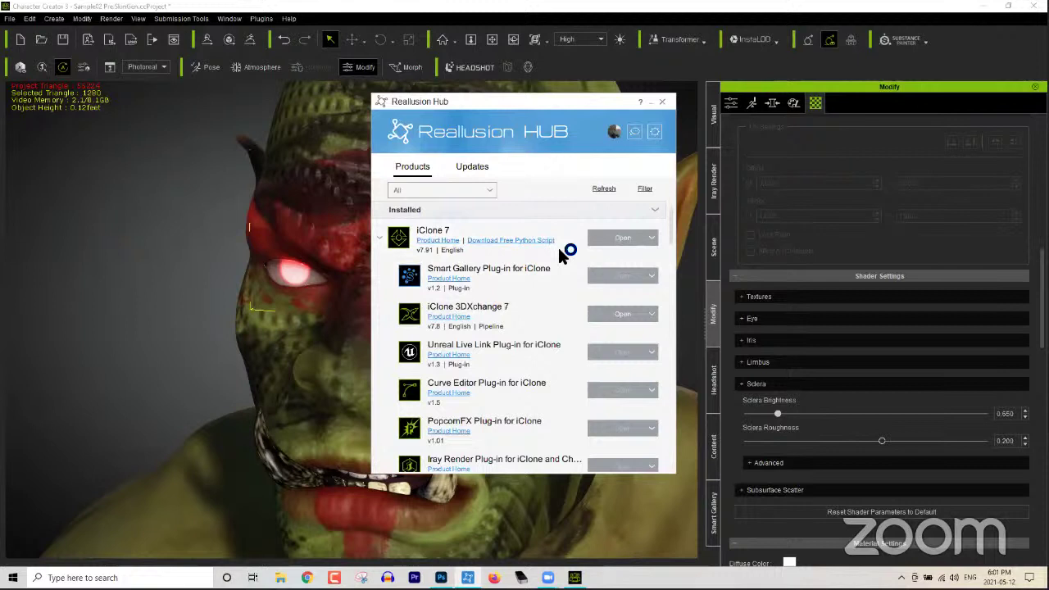
{"action": "left_click", "coordinate": [576, 7]}
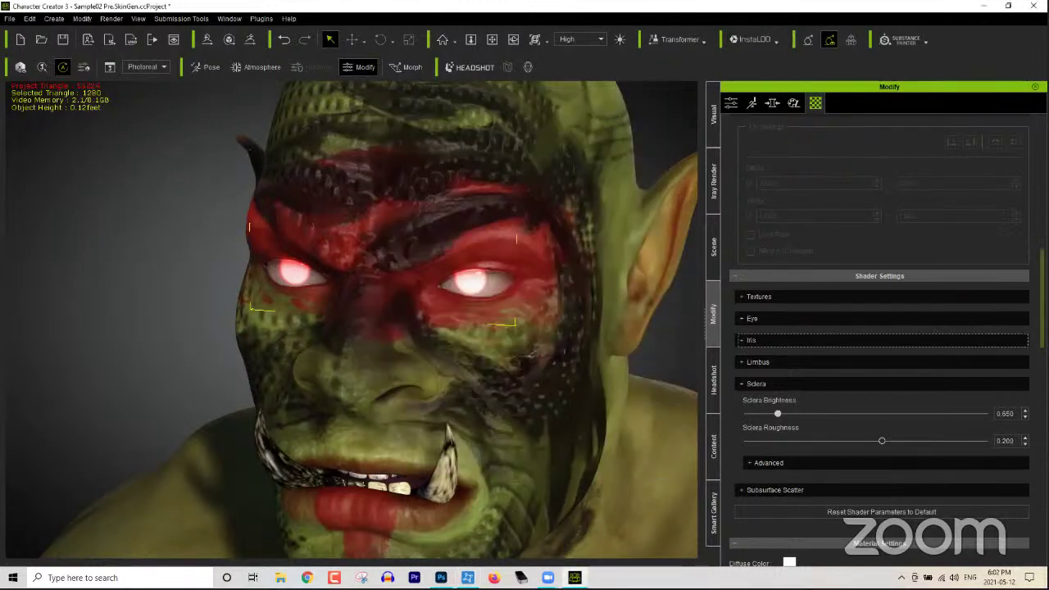
{"action": "right_click_drag", "start_coordinate": [588, 373], "coordinate": [617, 384]}
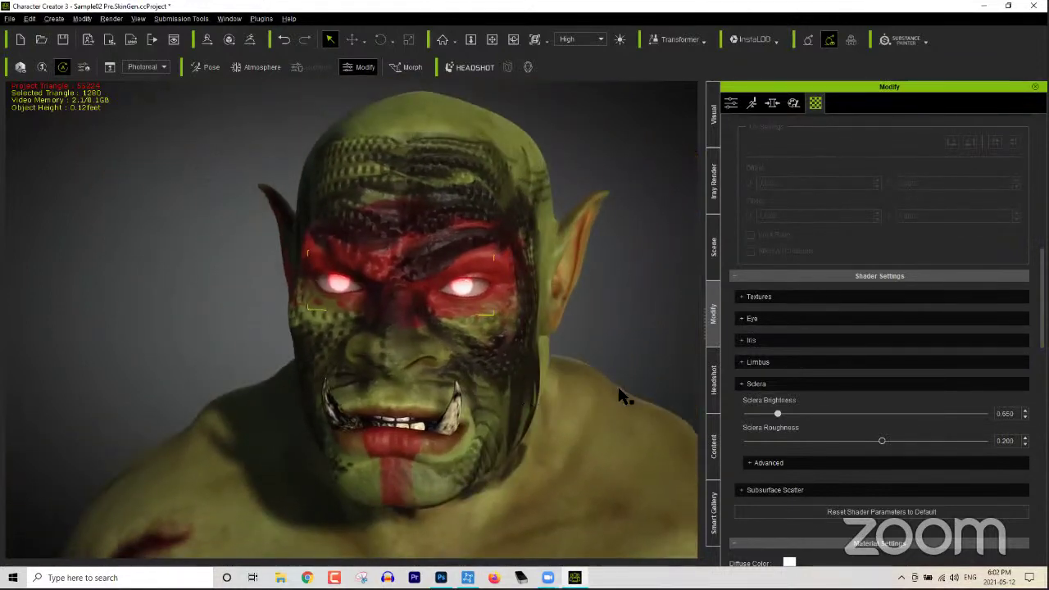
Step: Clear the Smart Gallery search, browse the Cloth packs and open the Barbarian Leathers M pack
{"action": "left_click", "coordinate": [715, 435]}
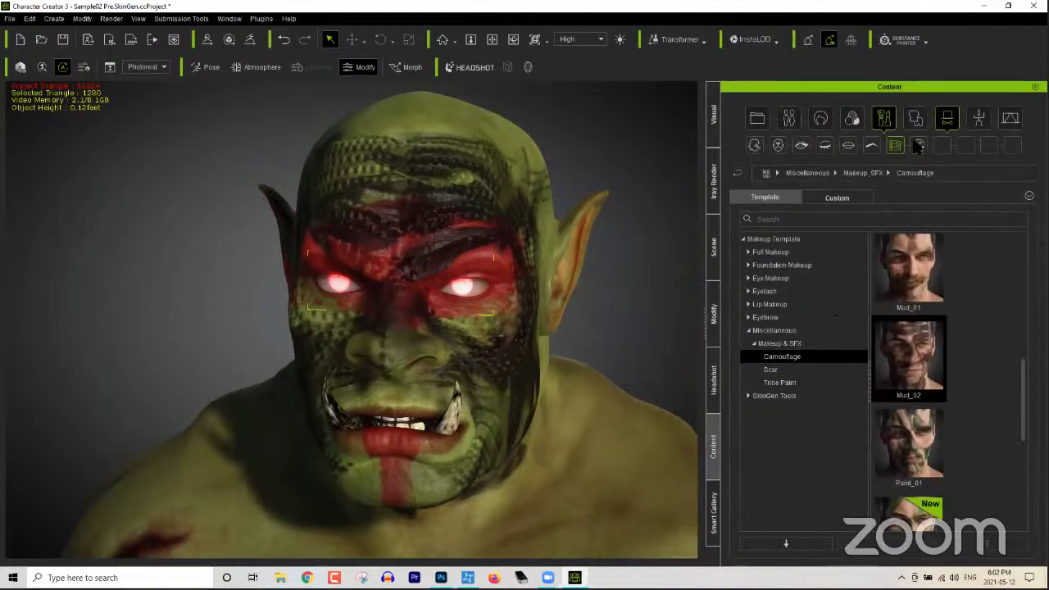
{"action": "left_click", "coordinate": [715, 496]}
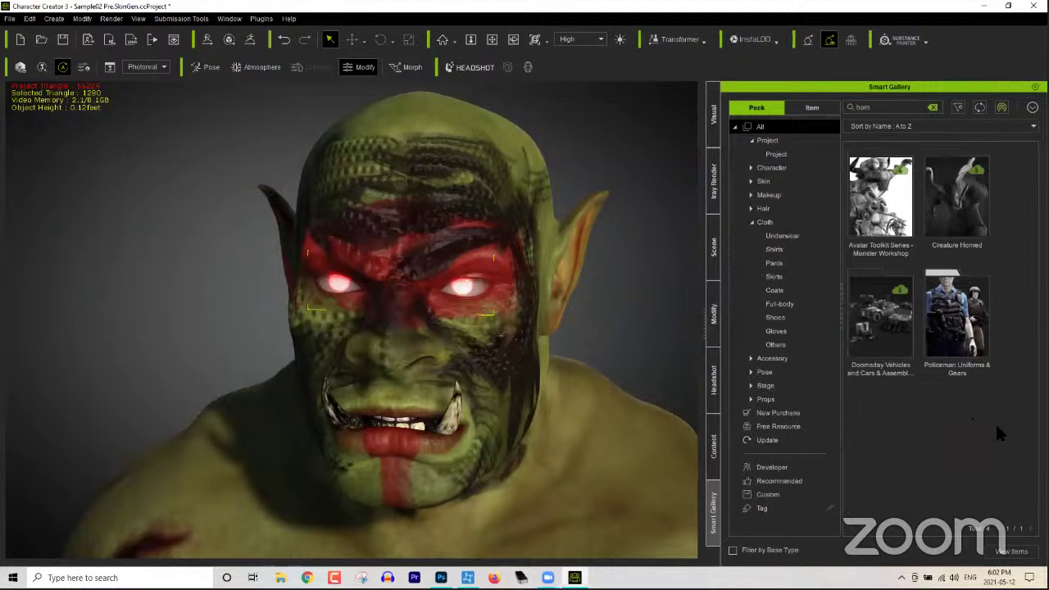
{"action": "left_click", "coordinate": [933, 107]}
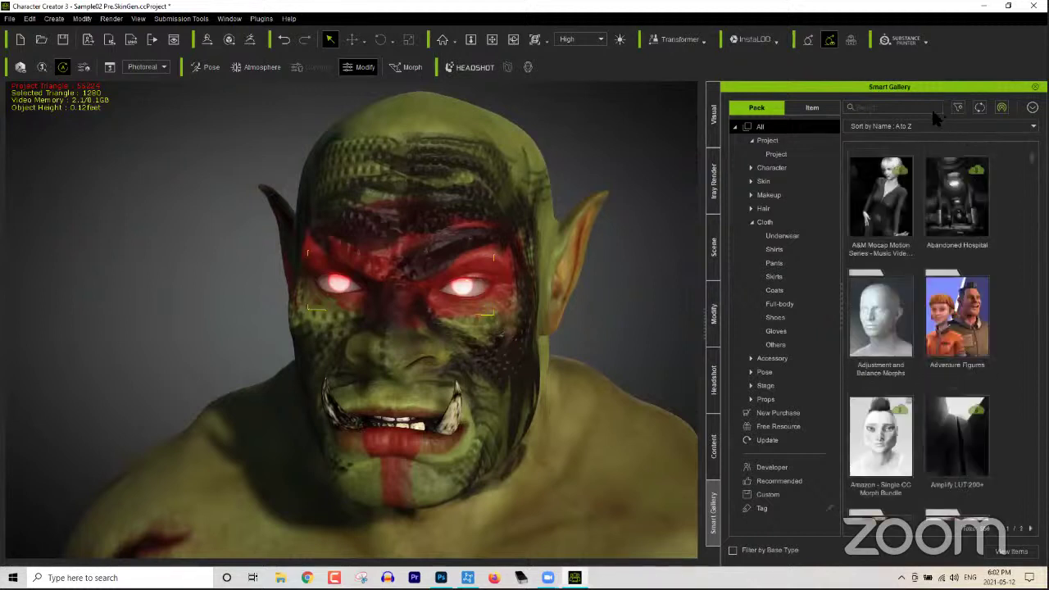
{"action": "left_click", "coordinate": [766, 223]}
{"action": "scroll", "coordinate": [991, 399], "scroll_direction": "down", "scroll_amount": 1}
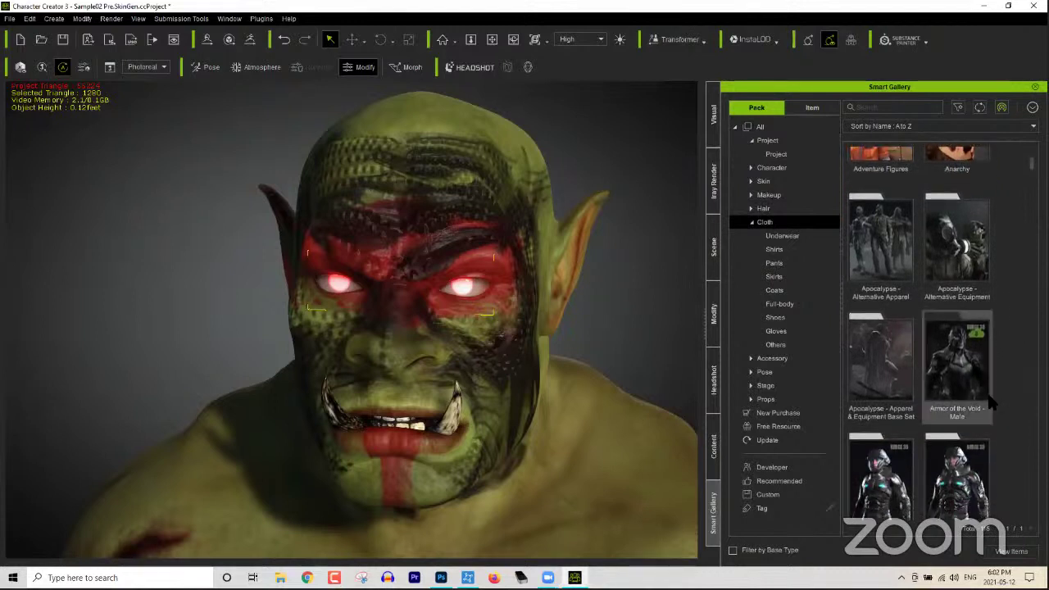
{"action": "scroll", "coordinate": [977, 407], "scroll_direction": "down", "scroll_amount": 5}
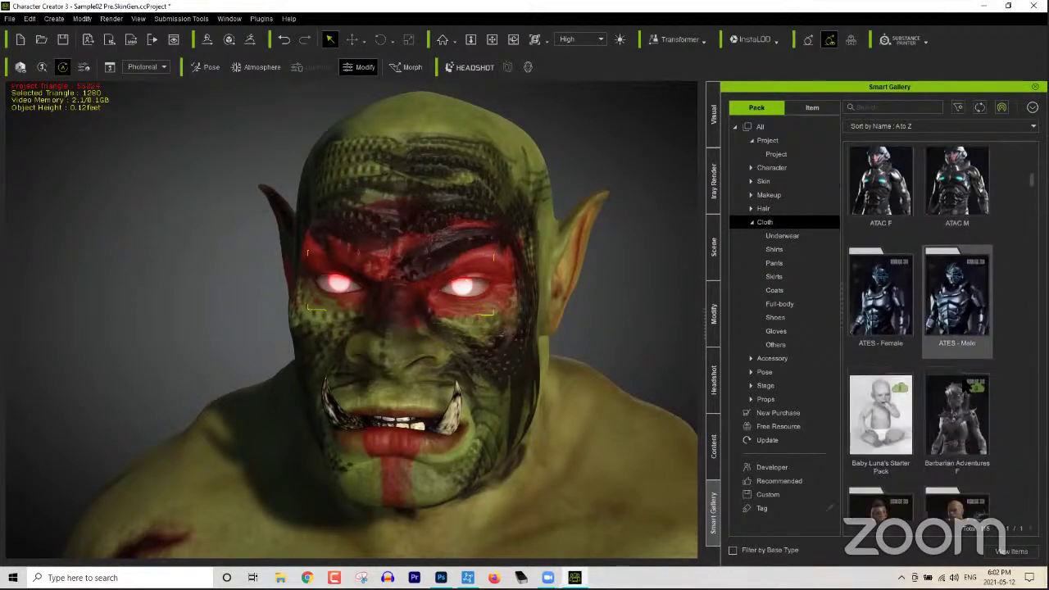
{"action": "scroll", "coordinate": [956, 333], "scroll_direction": "down", "scroll_amount": 1}
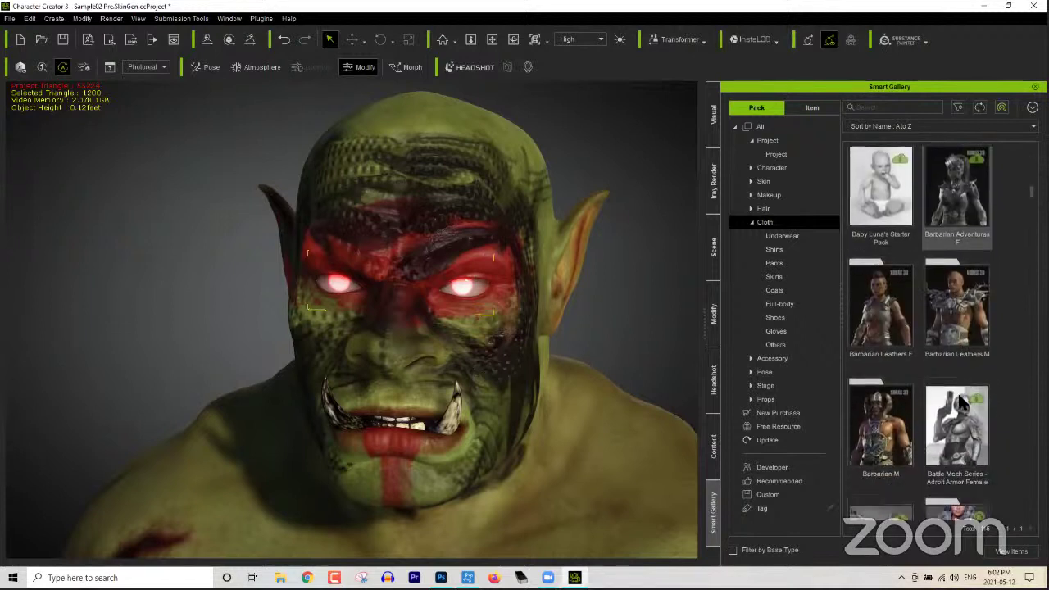
{"action": "left_click", "coordinate": [961, 330]}
{"action": "double_click", "coordinate": [961, 331]}
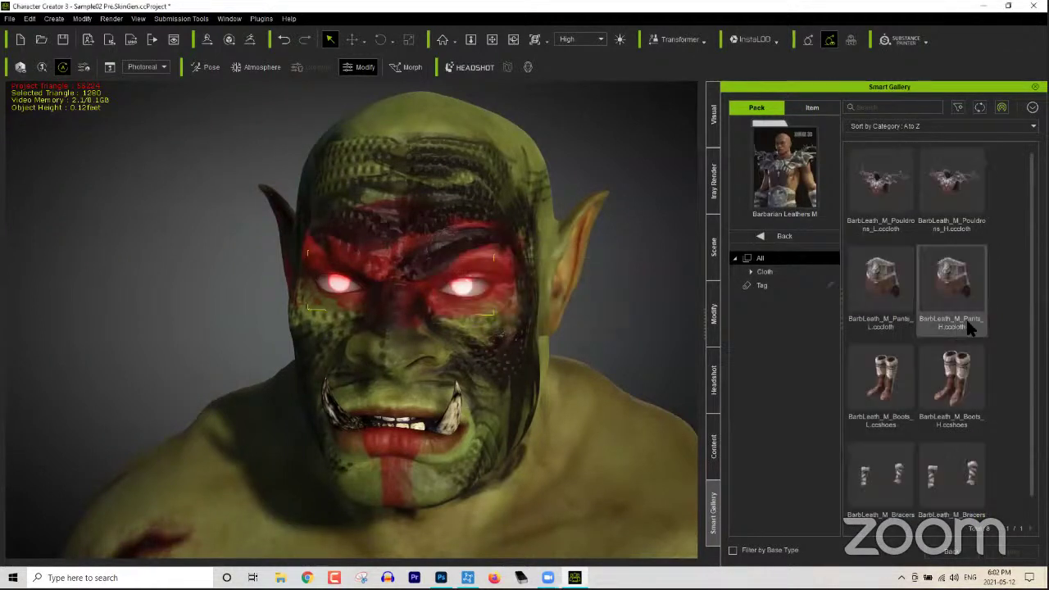
Step: Apply the BarbLeath_M_Pouldrons_H armor to the orc with the Keep Cloth Shape option
{"action": "double_click", "coordinate": [954, 186]}
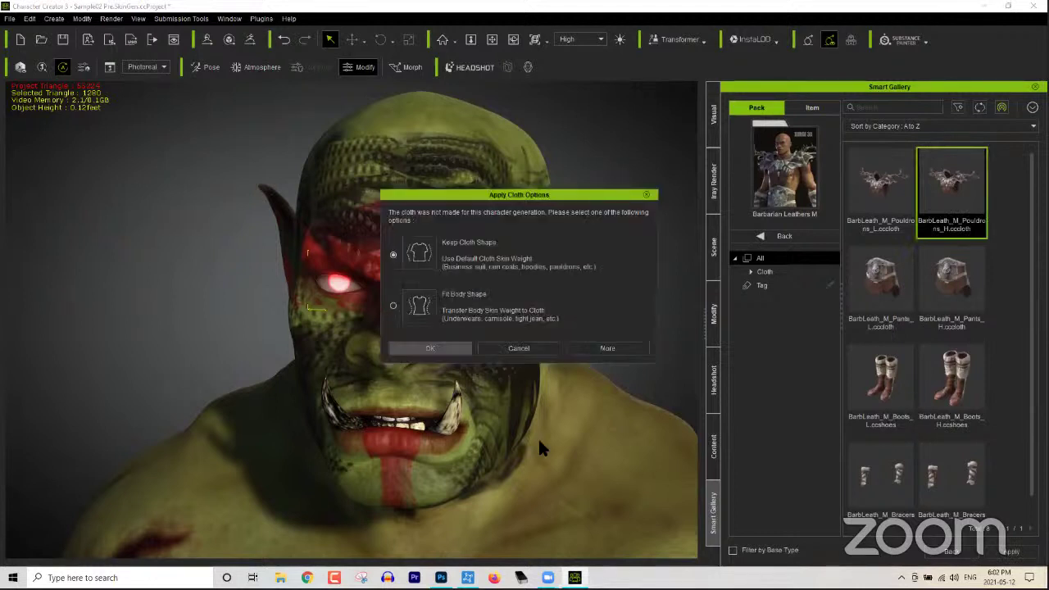
{"action": "left_click", "coordinate": [457, 350]}
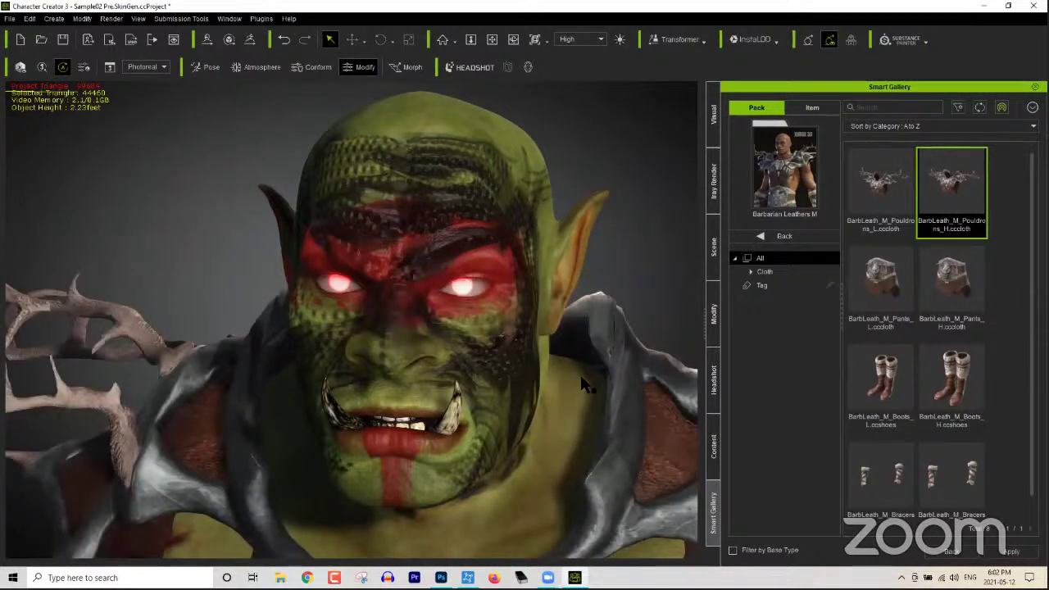
{"action": "scroll", "coordinate": [563, 361], "scroll_direction": "down", "scroll_amount": 5}
{"action": "right_click_drag", "start_coordinate": [562, 369], "coordinate": [482, 385]}
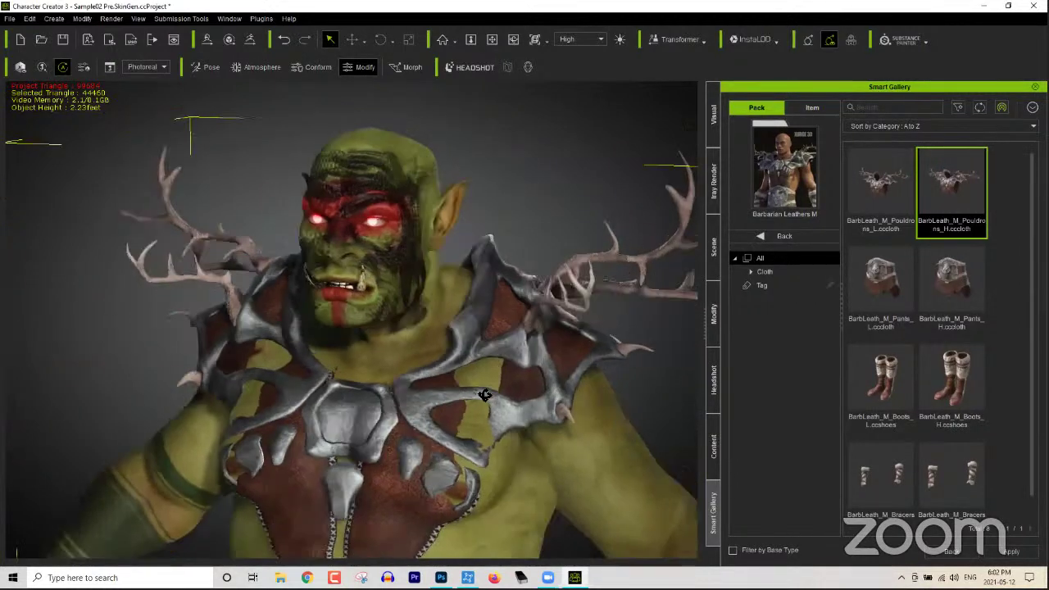
{"action": "scroll", "coordinate": [481, 377], "scroll_direction": "up", "scroll_amount": 2}
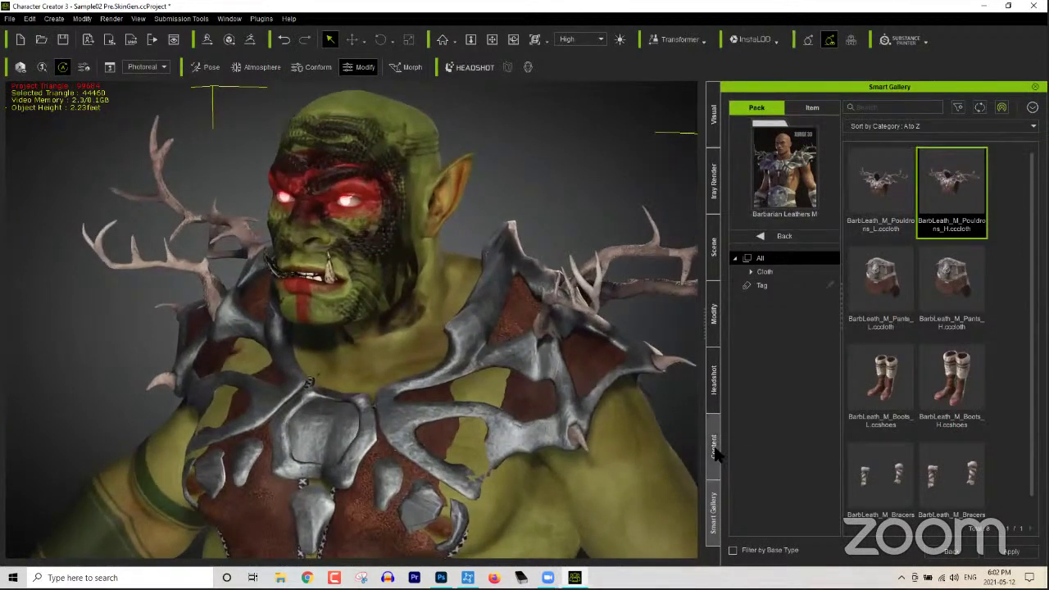
Step: Conform the pauldrons to the orc's body with an Increase Size of 0.83
{"action": "left_click", "coordinate": [713, 314]}
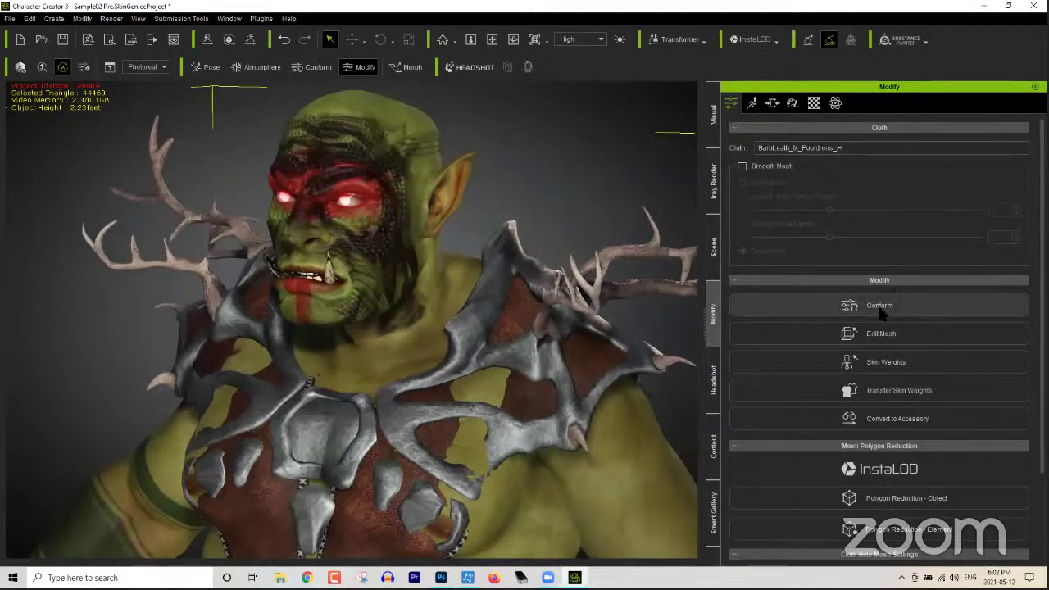
{"action": "left_click", "coordinate": [880, 306]}
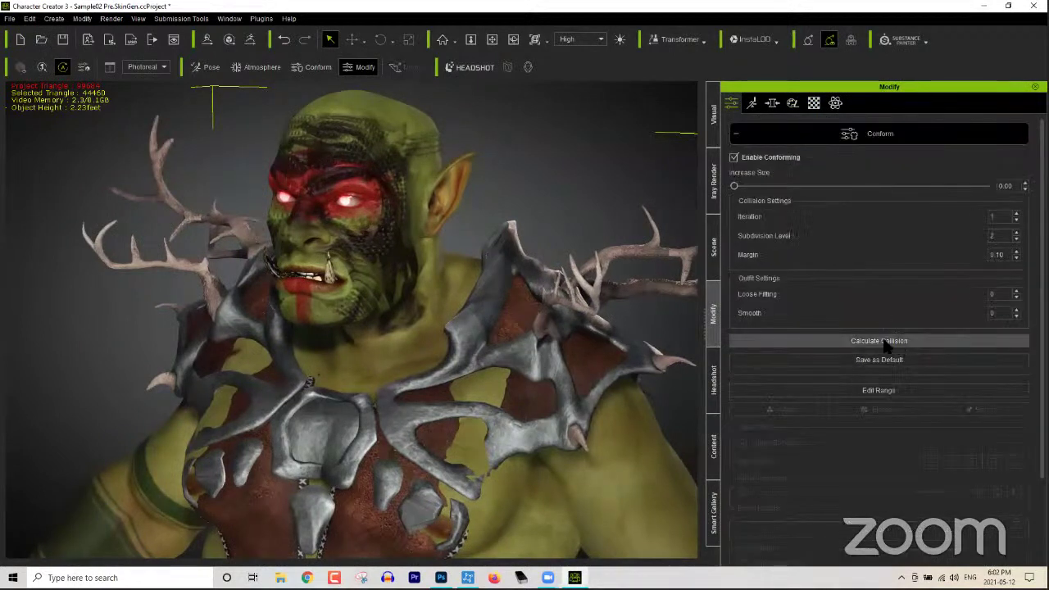
{"action": "left_click_drag", "start_coordinate": [734, 187], "coordinate": [779, 189]}
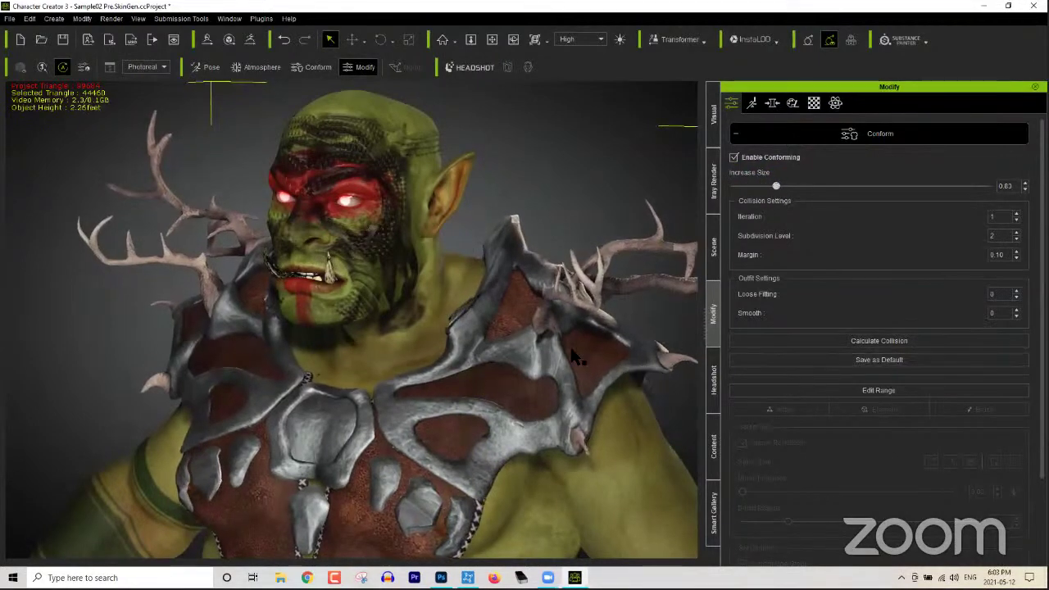
{"action": "right_click_drag", "start_coordinate": [336, 346], "coordinate": [529, 391]}
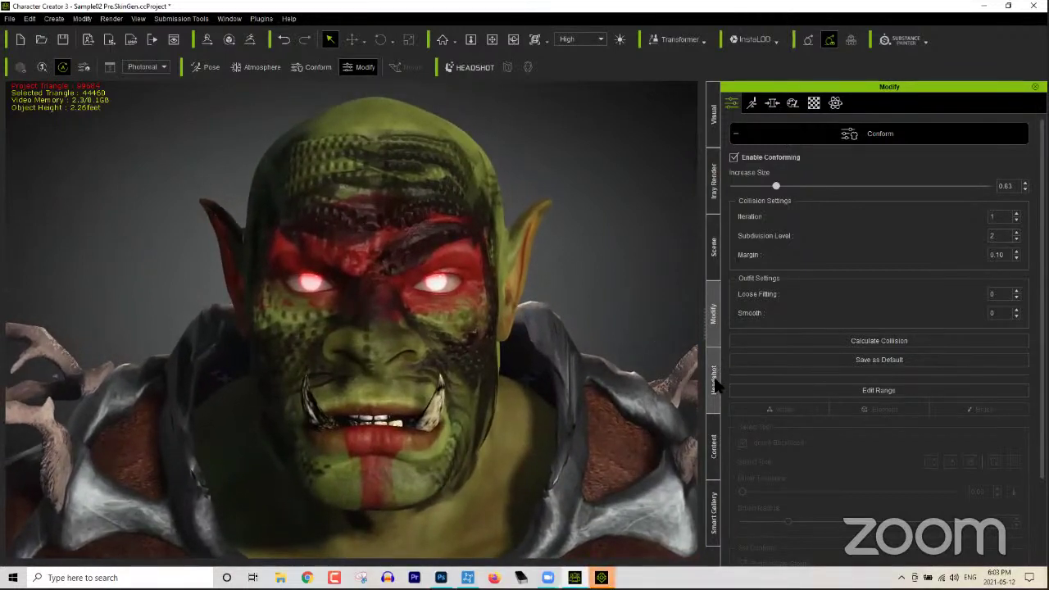
Step: Apply the DH_SSS Back atmosphere to the scene and view the glowing eyes from several angles
{"action": "left_click", "coordinate": [716, 447]}
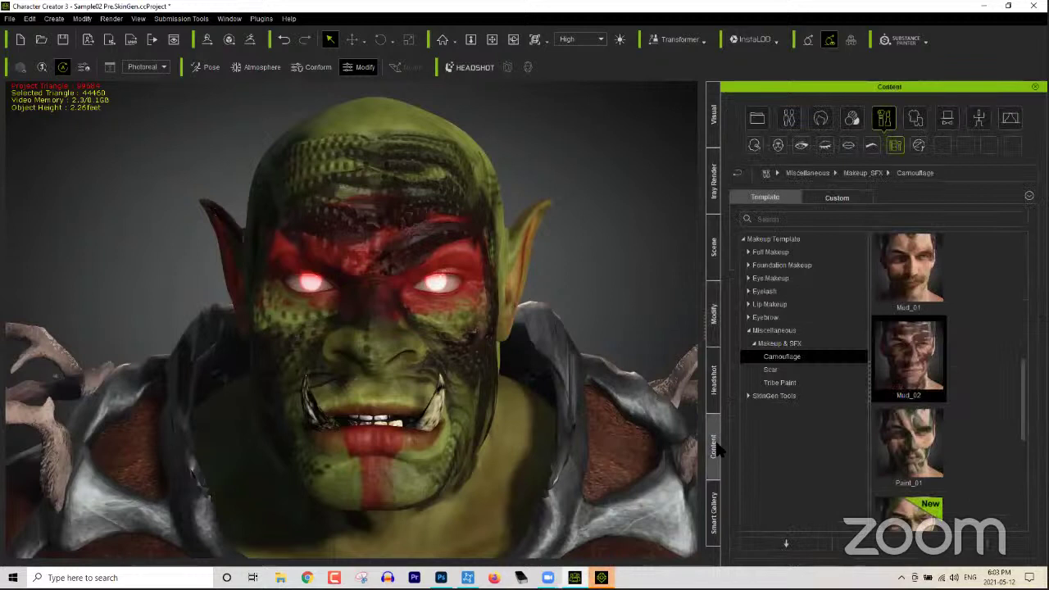
{"action": "left_click", "coordinate": [1011, 120]}
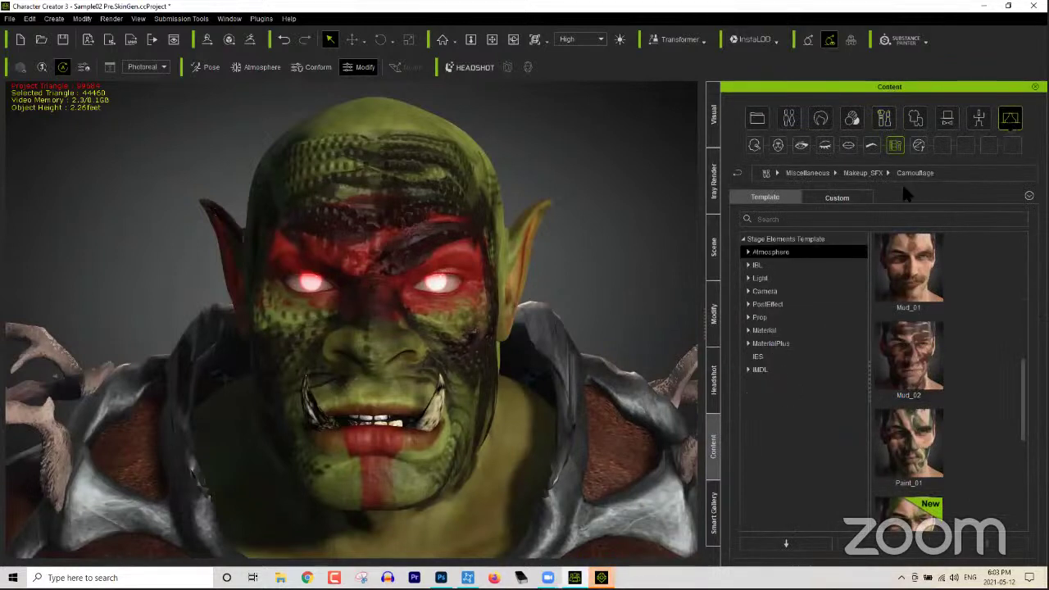
{"action": "left_click_drag", "start_coordinate": [1025, 314], "coordinate": [1019, 494]}
{"action": "double_click", "coordinate": [969, 399]}
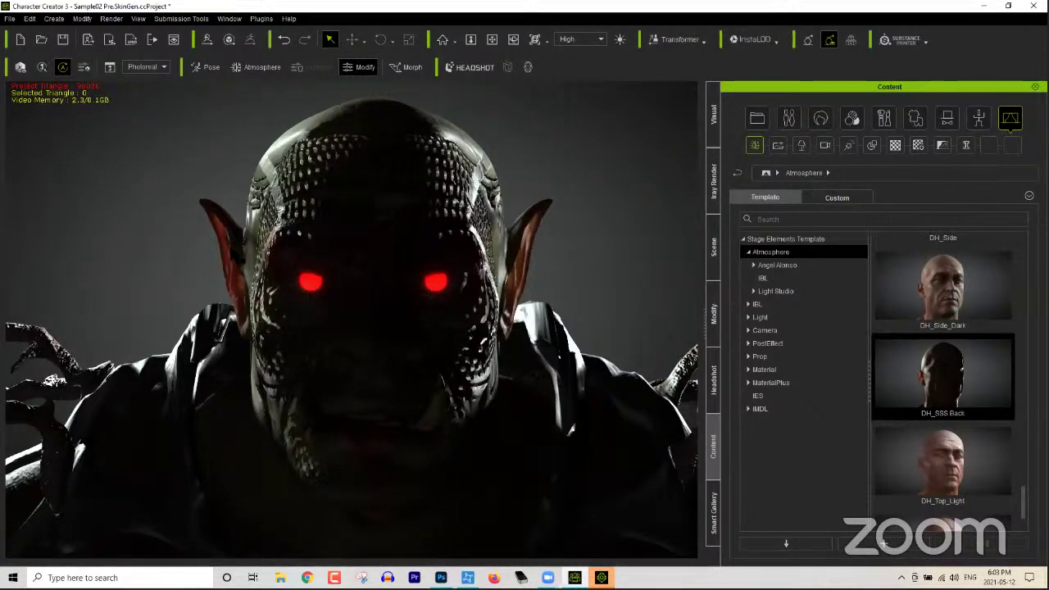
{"action": "right_click_drag", "start_coordinate": [351, 347], "coordinate": [221, 211]}
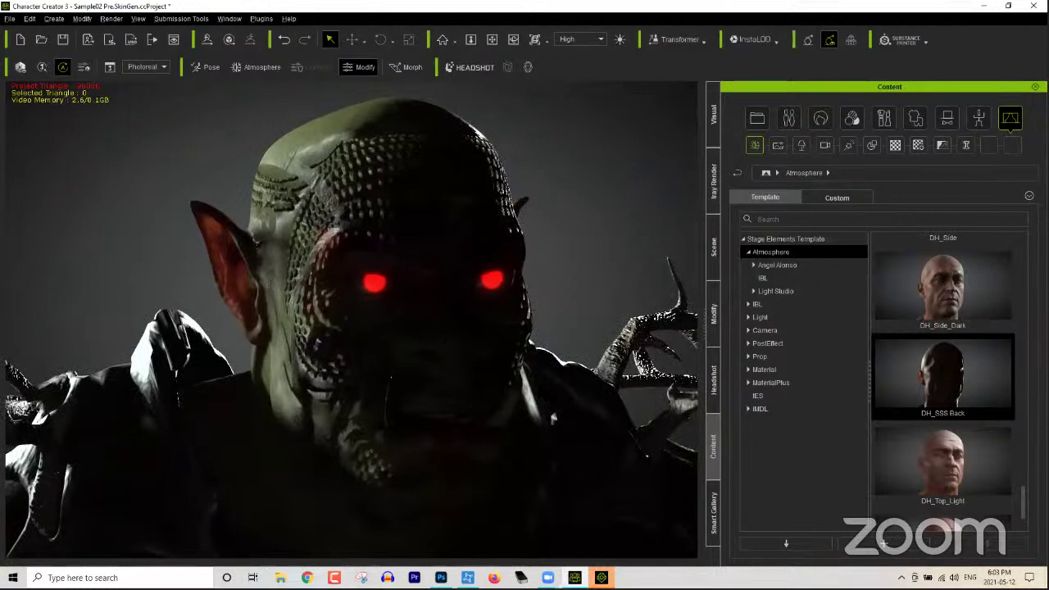
{"action": "right_click_drag", "start_coordinate": [328, 287], "coordinate": [484, 288]}
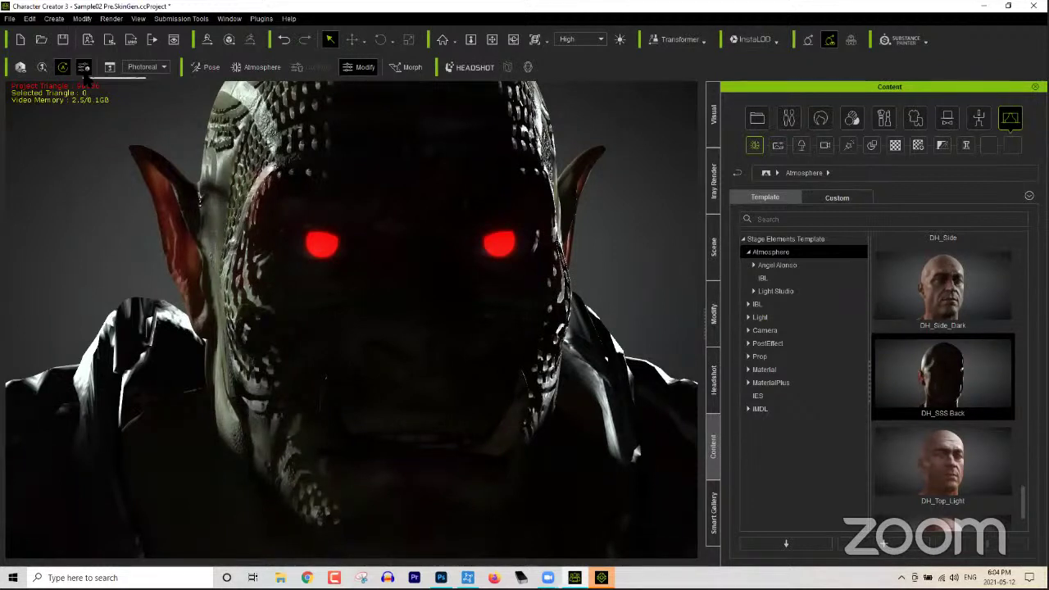
Step: Select the orc's CC_Base_Eye mesh in the scene and open its material list
{"action": "left_click", "coordinate": [496, 252]}
{"action": "left_click", "coordinate": [496, 252]}
{"action": "left_click", "coordinate": [714, 246]}
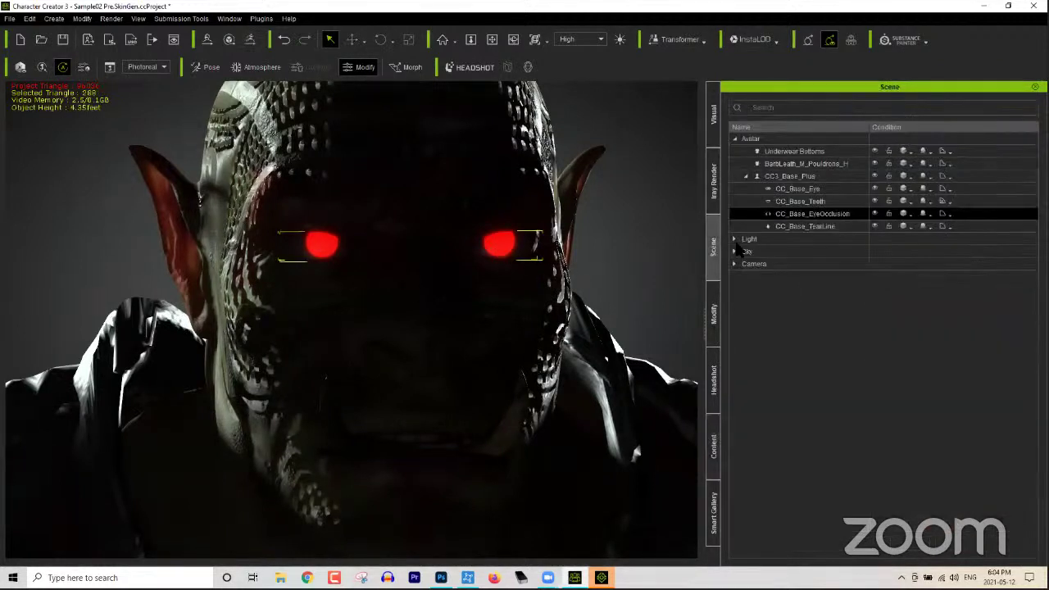
{"action": "left_click", "coordinate": [799, 188]}
{"action": "left_click", "coordinate": [713, 314]}
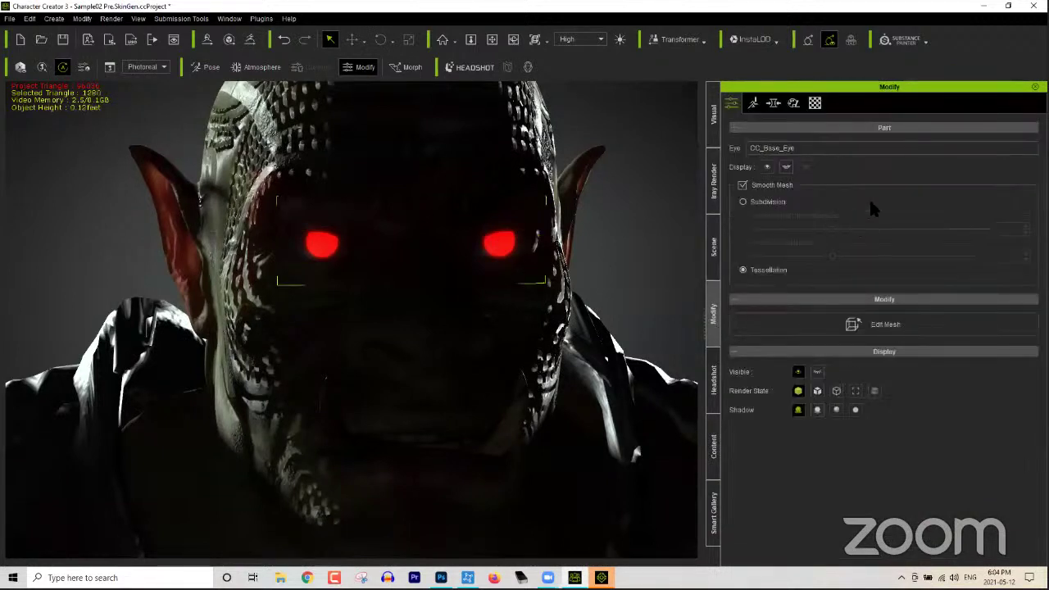
{"action": "left_click", "coordinate": [815, 104]}
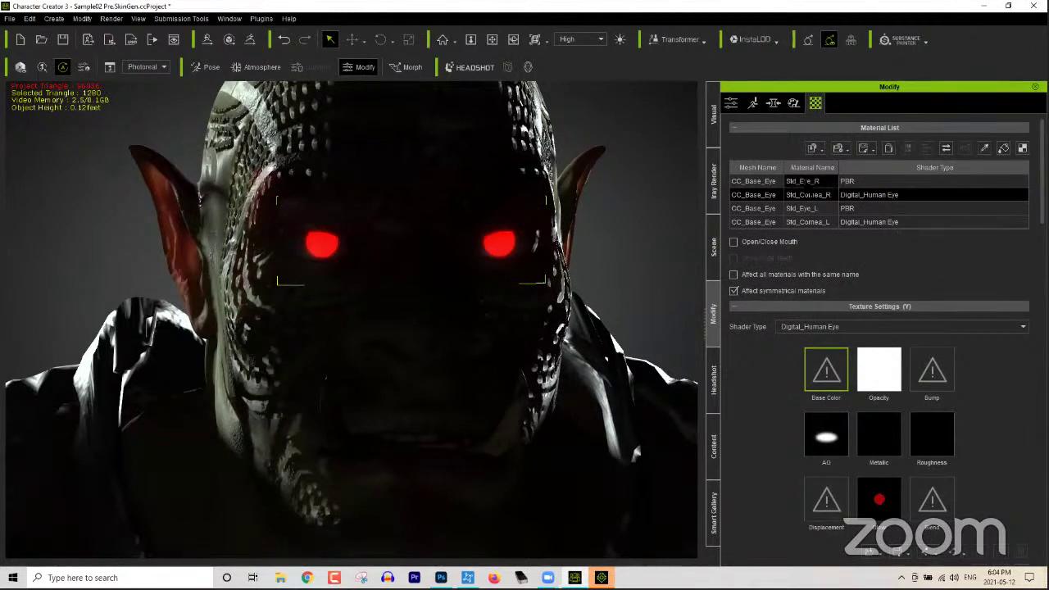
Step: Remove the Base Color texture from the Std_Eye_R material and load the red iris image as its Glow texture
{"action": "left_click", "coordinate": [805, 182]}
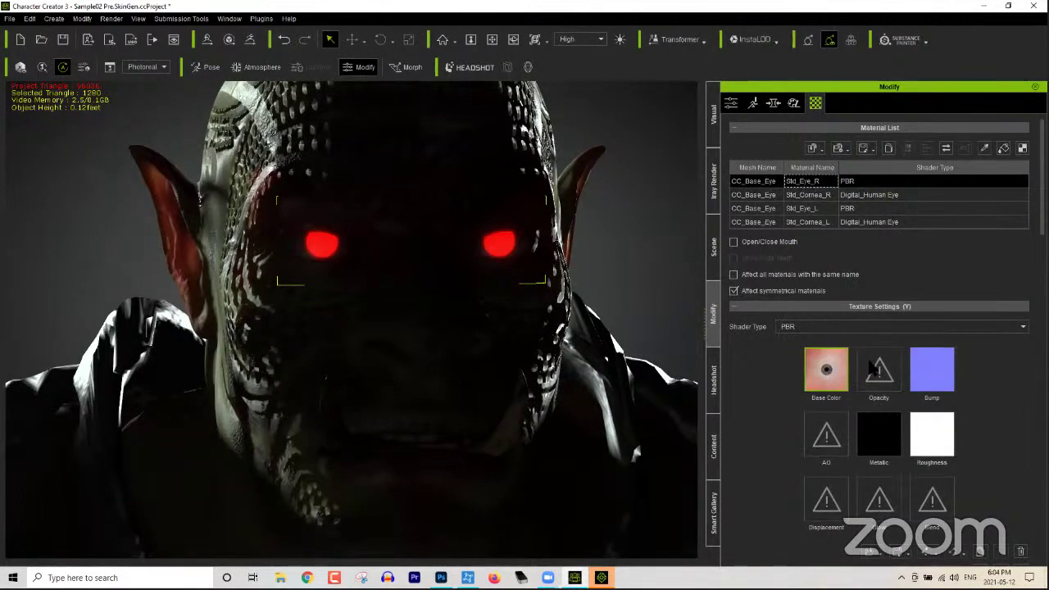
{"action": "scroll", "coordinate": [826, 369], "scroll_direction": "down", "scroll_amount": 3}
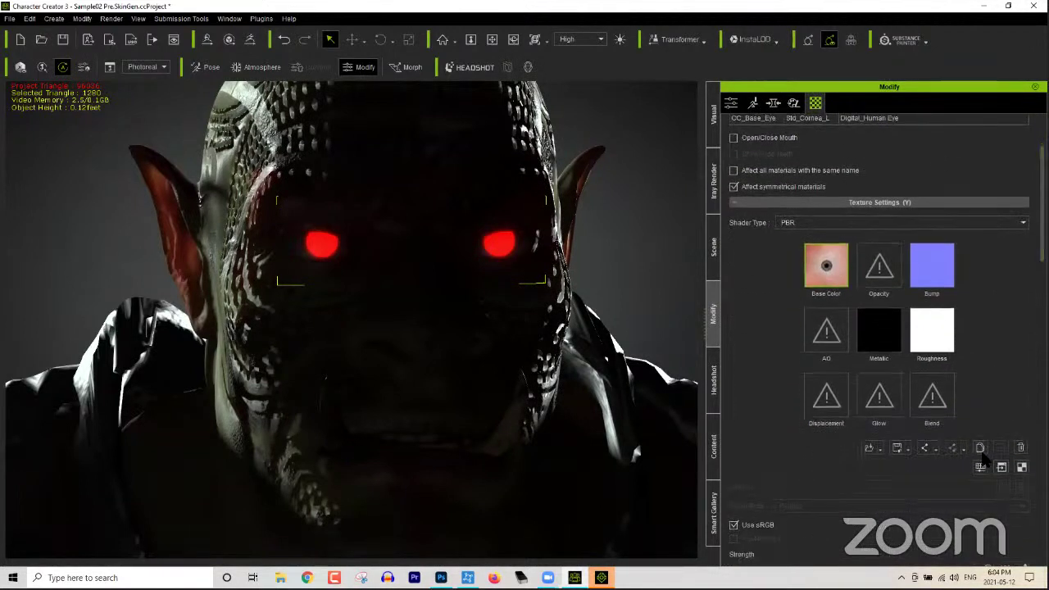
{"action": "left_click", "coordinate": [1020, 449]}
{"action": "double_click", "coordinate": [879, 398]}
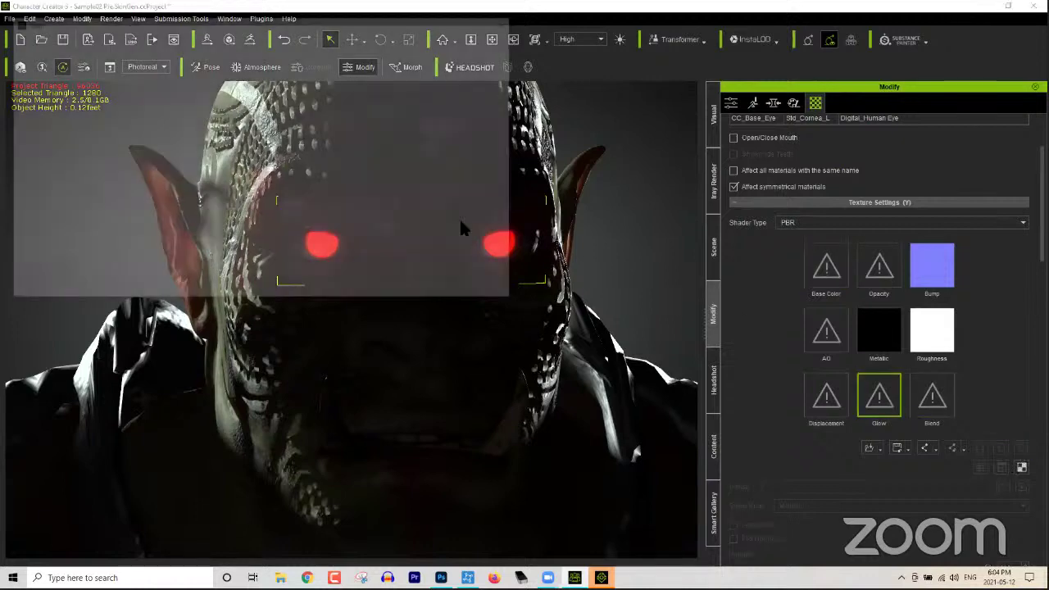
{"action": "double_click", "coordinate": [246, 99]}
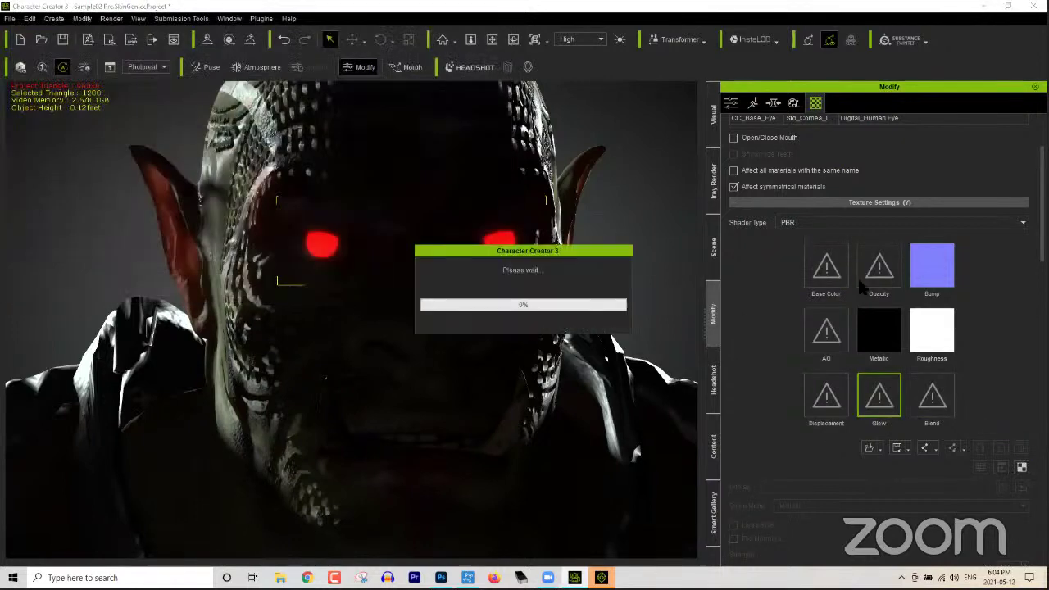
{"action": "scroll", "coordinate": [918, 246], "scroll_direction": "down", "scroll_amount": 3}
{"action": "scroll", "coordinate": [919, 216], "scroll_direction": "up", "scroll_amount": 5}
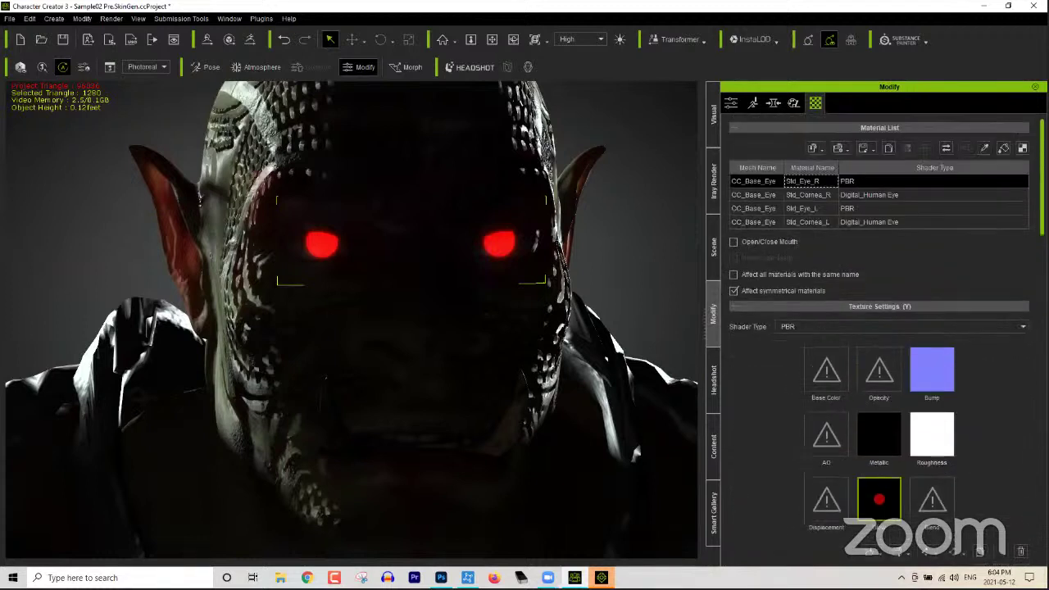
Step: Clear the Std_Eye_L material's Base Color texture and give it the same red iris image as Glow texture
{"action": "left_click", "coordinate": [866, 210]}
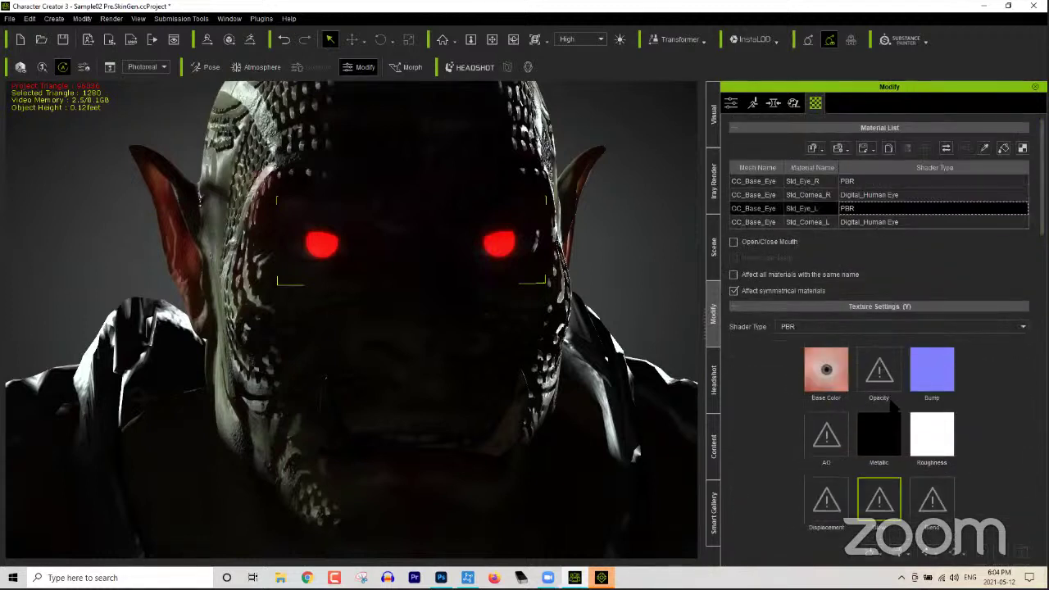
{"action": "scroll", "coordinate": [902, 492], "scroll_direction": "down", "scroll_amount": 1}
{"action": "scroll", "coordinate": [1020, 284], "scroll_direction": "down", "scroll_amount": 4}
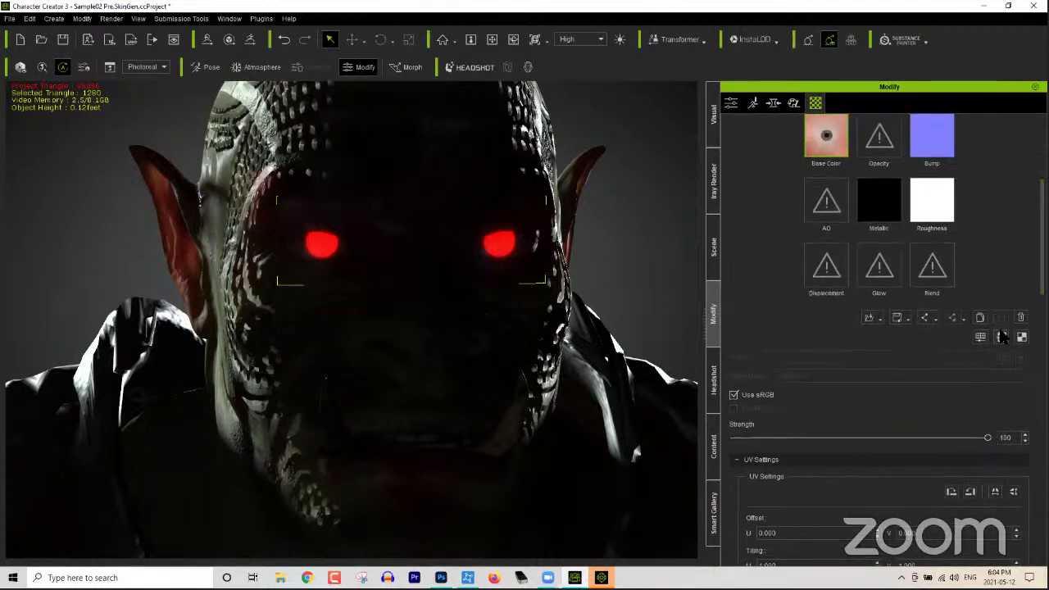
{"action": "left_click", "coordinate": [891, 274]}
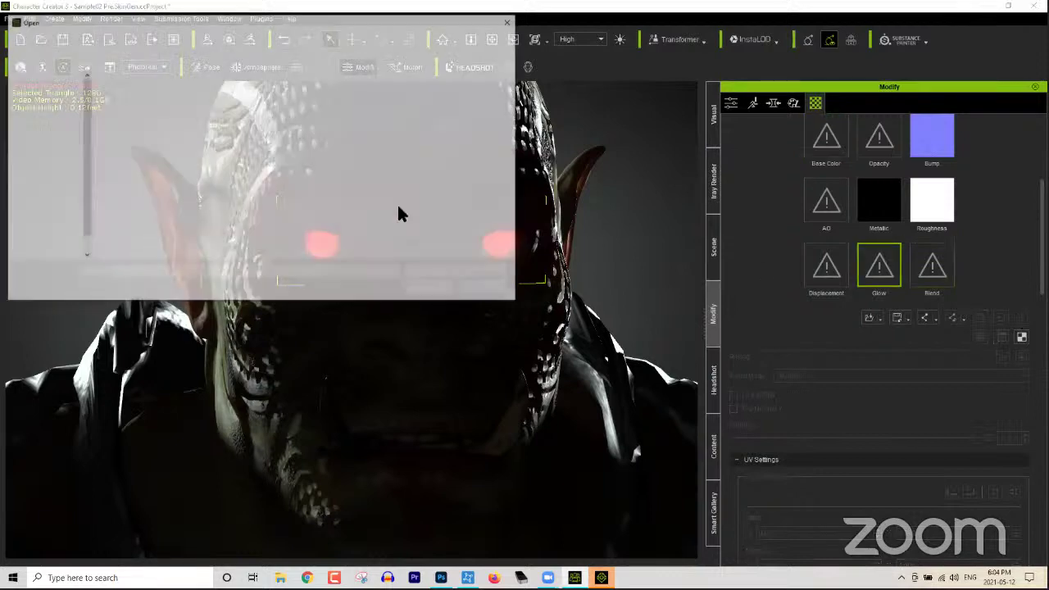
{"action": "left_click", "coordinate": [273, 125]}
{"action": "double_click", "coordinate": [275, 128]}
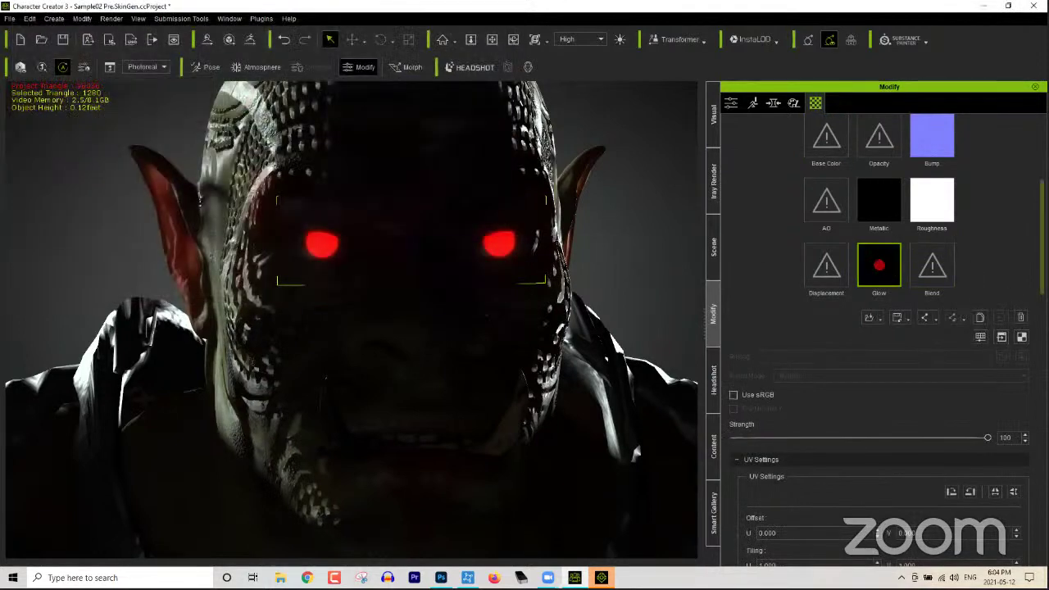
{"action": "scroll", "coordinate": [963, 263], "scroll_direction": "up", "scroll_amount": 4}
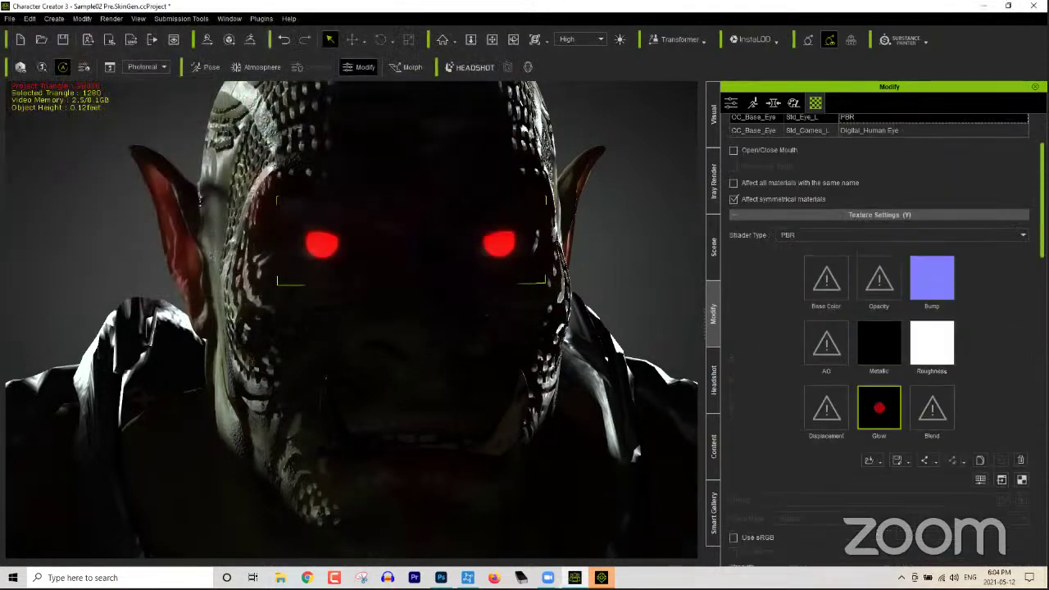
Step: Set the Iray Emissive Multiplier of Std_Eye_R and Std_Eye_L together to about 951 and start an Iray preview render
{"action": "left_click", "coordinate": [83, 68]}
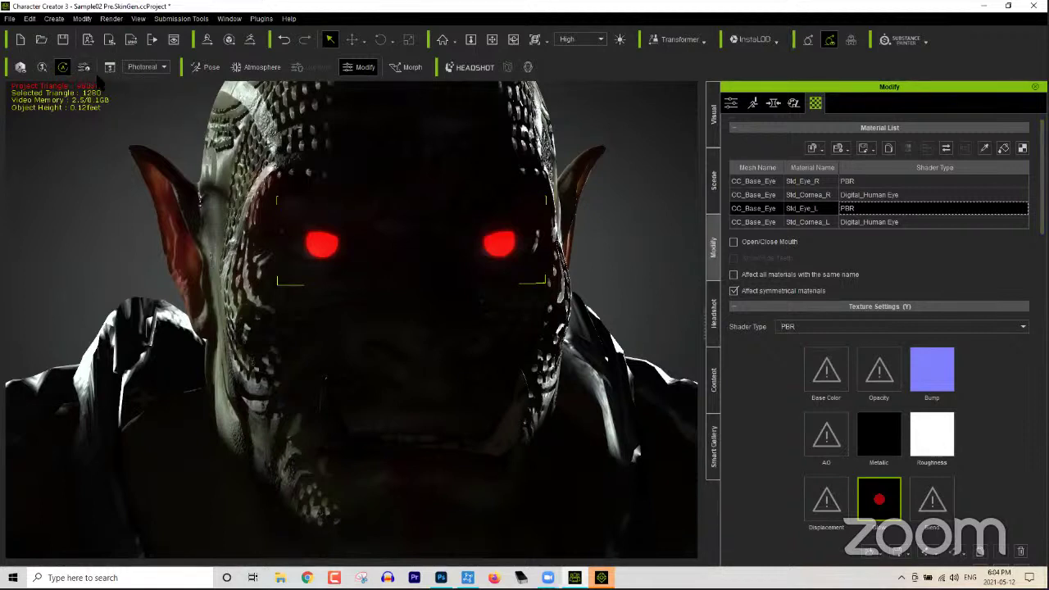
{"action": "left_click", "coordinate": [84, 67]}
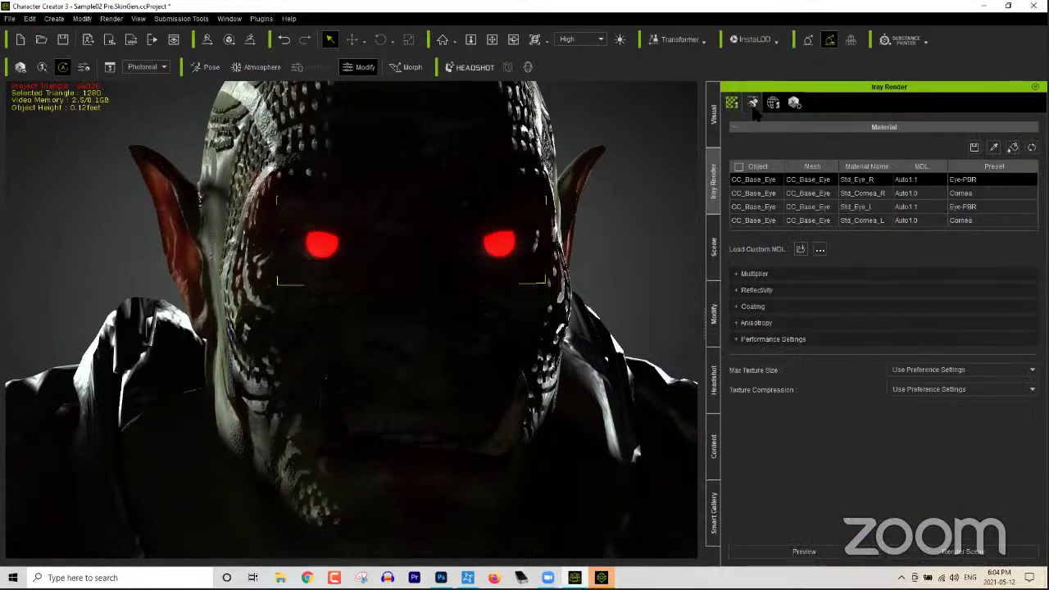
{"action": "left_click", "coordinate": [857, 206], "text": "ctrl"}
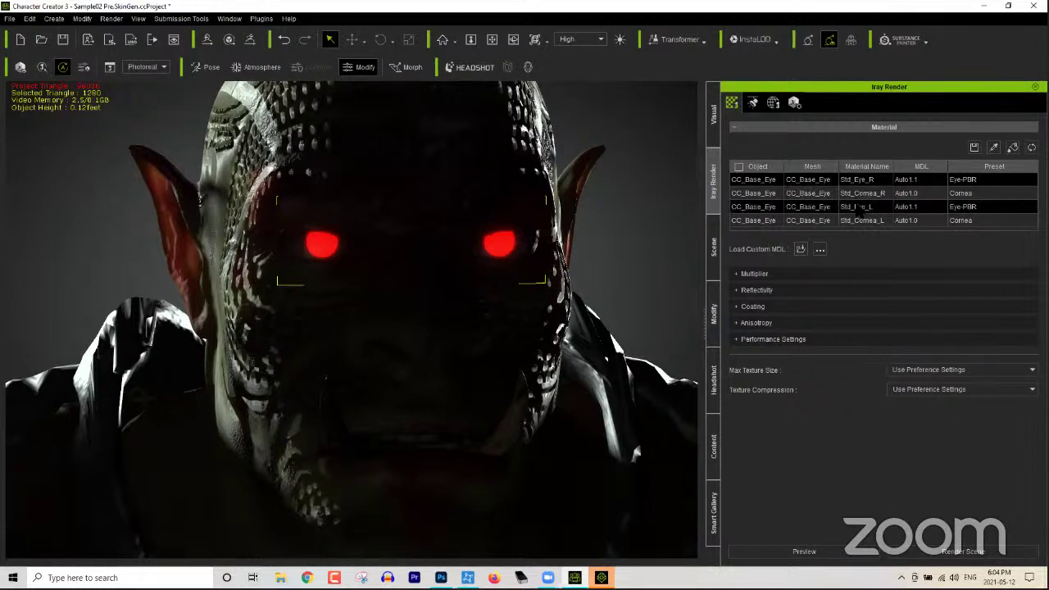
{"action": "left_click", "coordinate": [763, 275]}
{"action": "scroll", "coordinate": [760, 412], "scroll_direction": "down", "scroll_amount": 4}
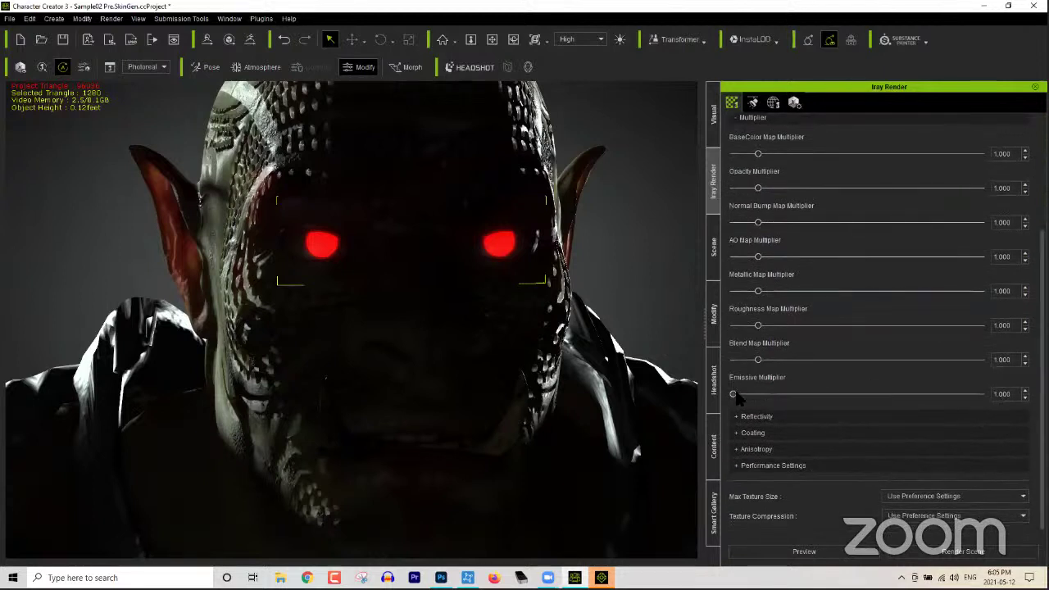
{"action": "left_click_drag", "start_coordinate": [737, 395], "coordinate": [759, 399]}
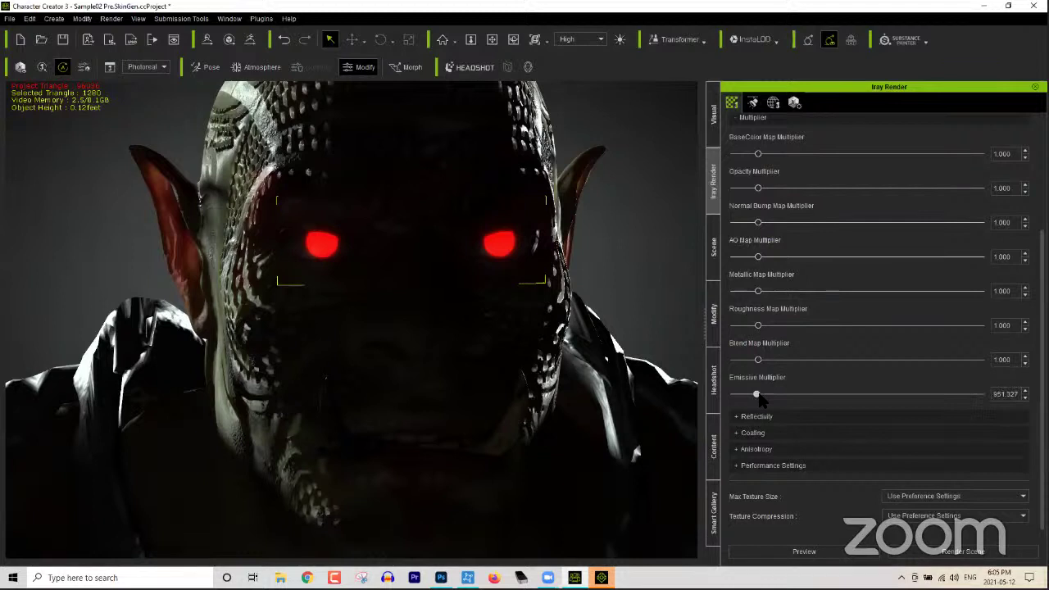
{"action": "left_click", "coordinate": [21, 67]}
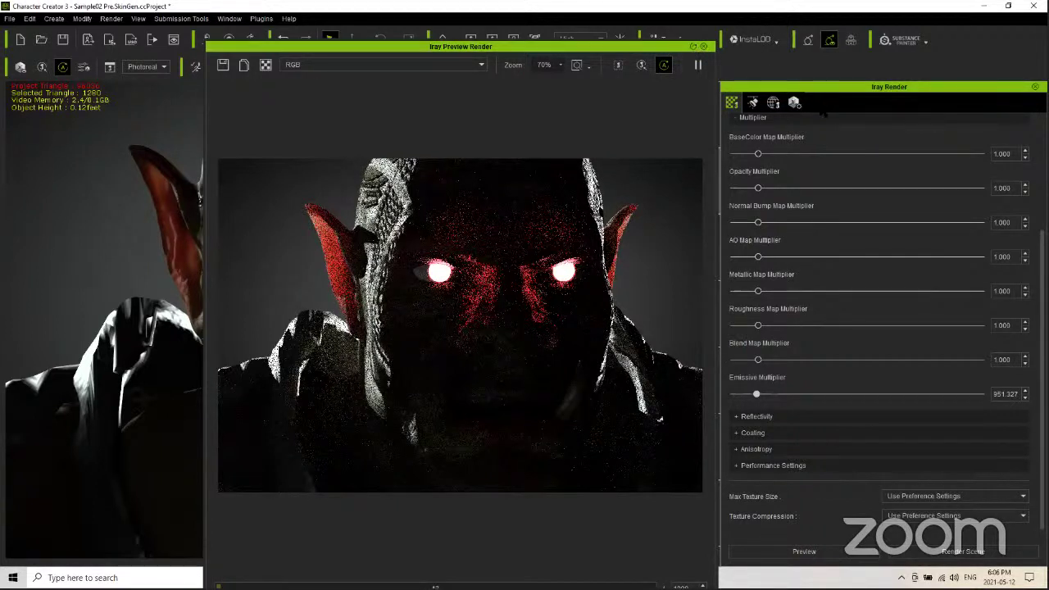
Step: Redock the Scene, Iray Render and Modify panels together into one tabbed group
{"action": "key", "text": "F12"}
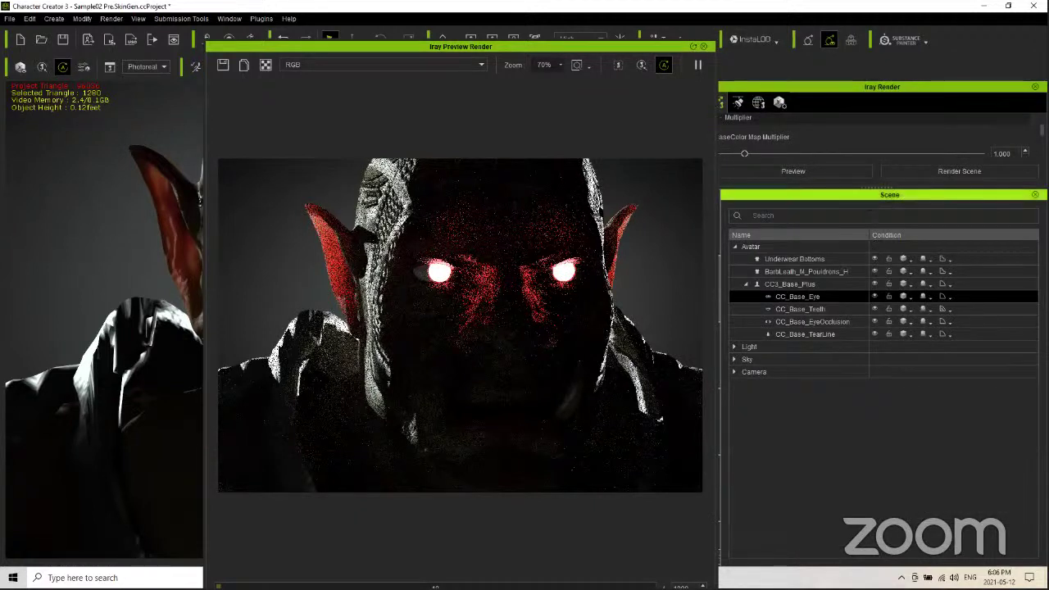
{"action": "key", "text": "F3"}
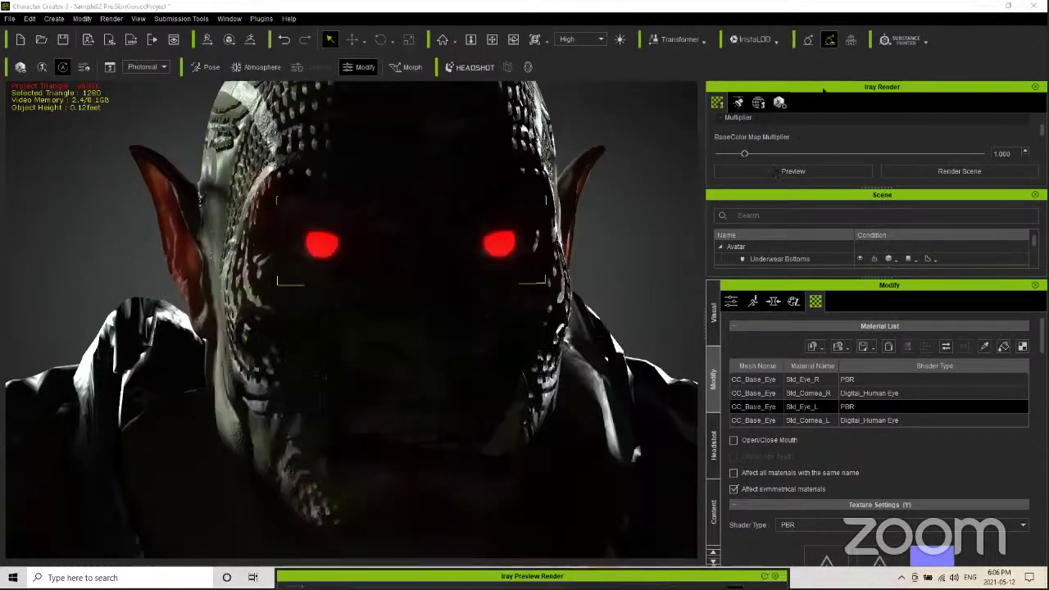
{"action": "left_click_drag", "start_coordinate": [824, 90], "coordinate": [878, 122]}
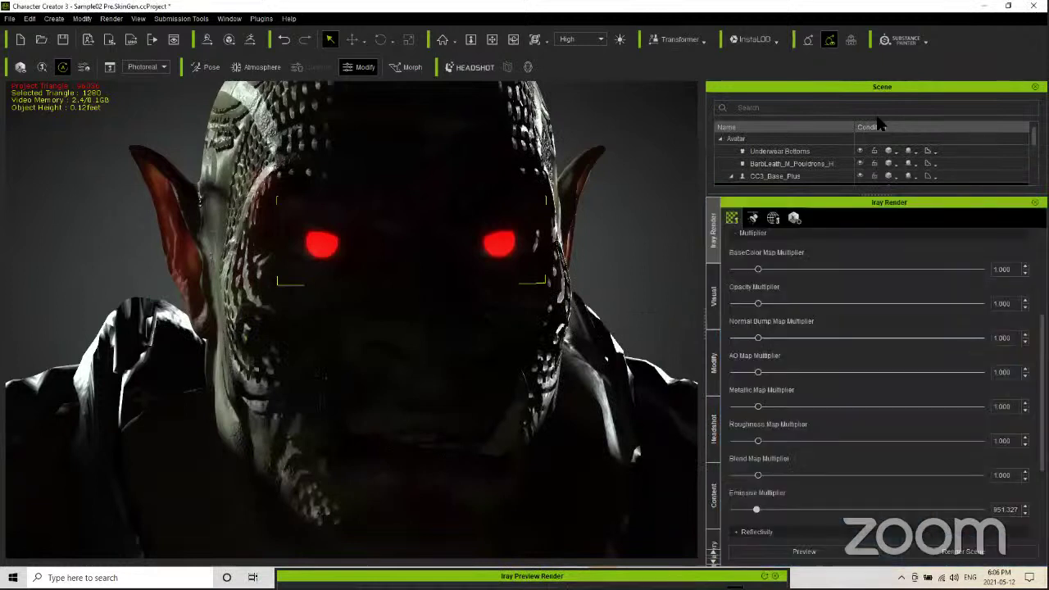
{"action": "left_click_drag", "start_coordinate": [878, 86], "coordinate": [848, 307]}
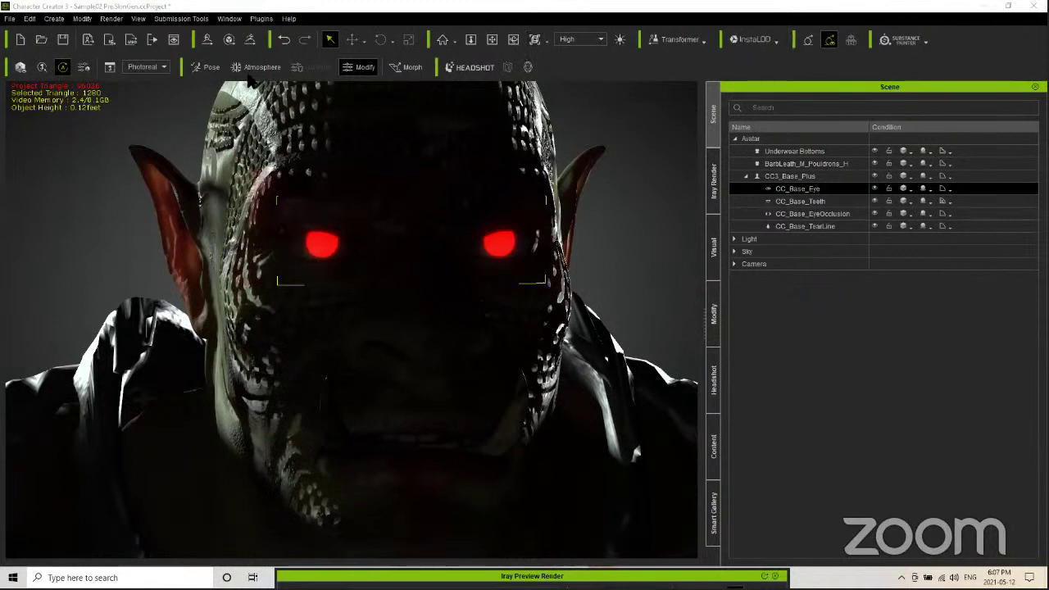
Step: Apply the DH_Top_Light atmosphere from the Stage Elements templates to the scene
{"action": "left_click", "coordinate": [261, 72]}
{"action": "left_click", "coordinate": [262, 69]}
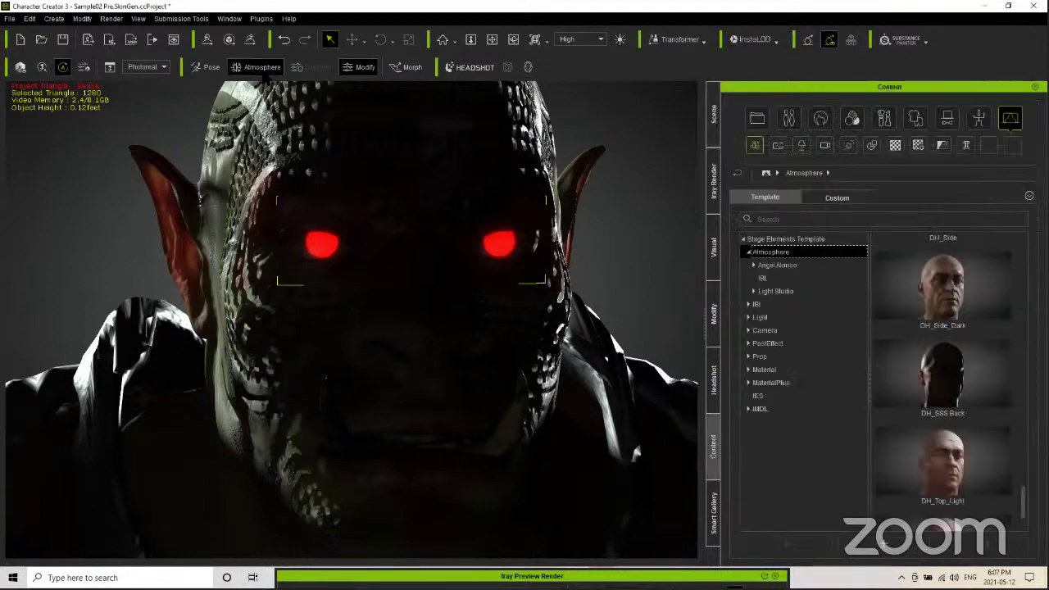
{"action": "left_click", "coordinate": [752, 305]}
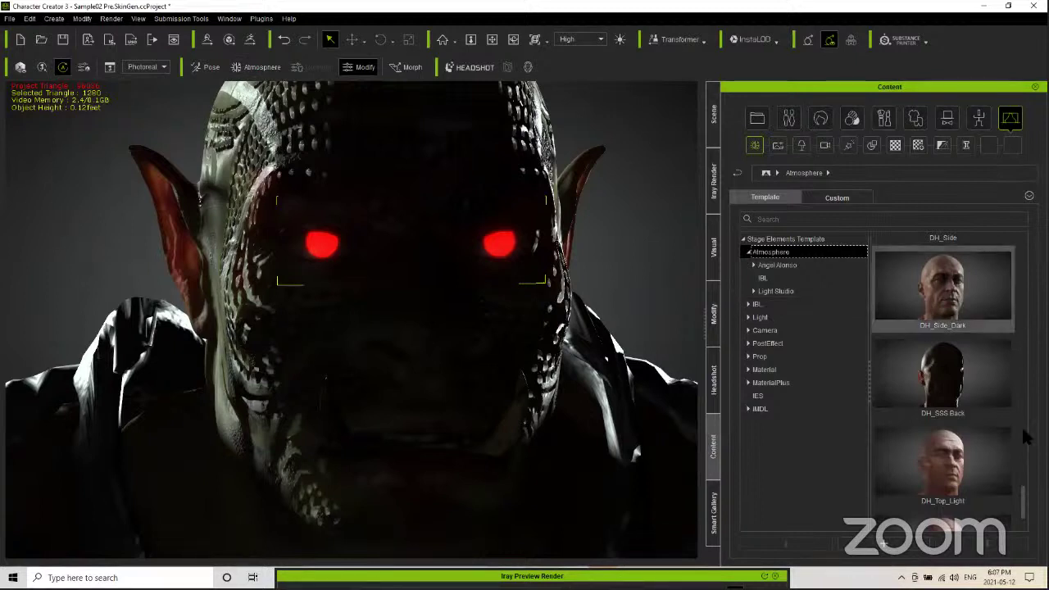
{"action": "double_click", "coordinate": [958, 464]}
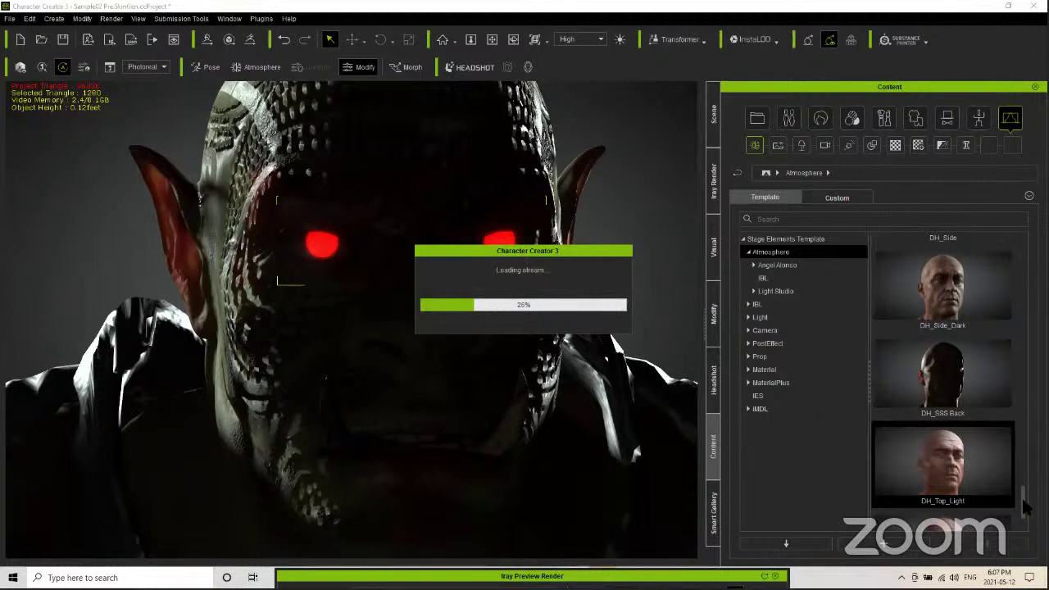
Step: Switch the scene to the _Default atmosphere, check the orc in the Iray preview render and close the preview
{"action": "scroll", "coordinate": [990, 347], "scroll_direction": "up", "scroll_amount": 10}
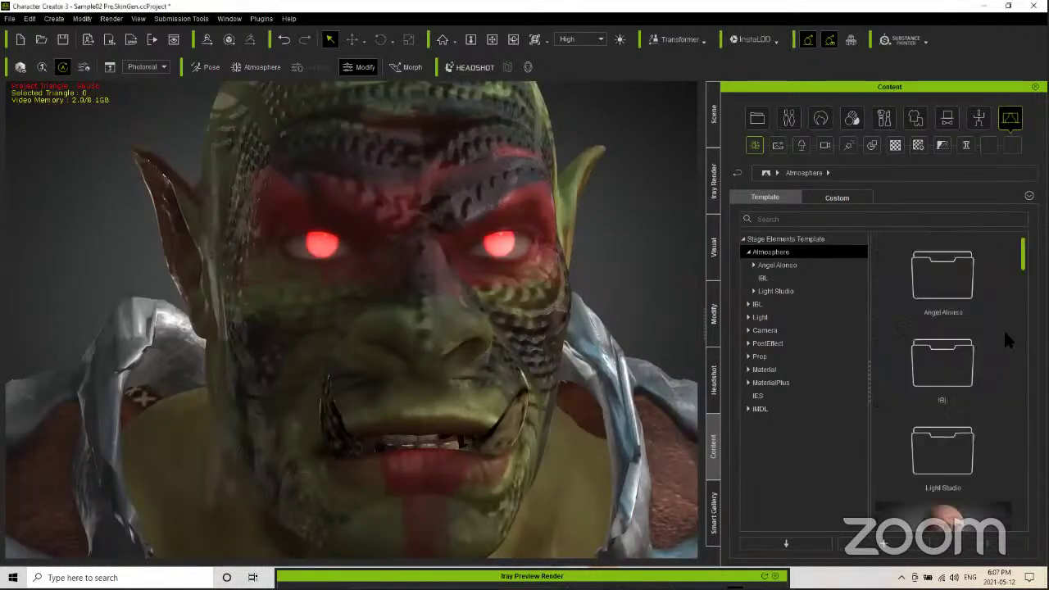
{"action": "scroll", "coordinate": [943, 360], "scroll_direction": "down", "scroll_amount": 3}
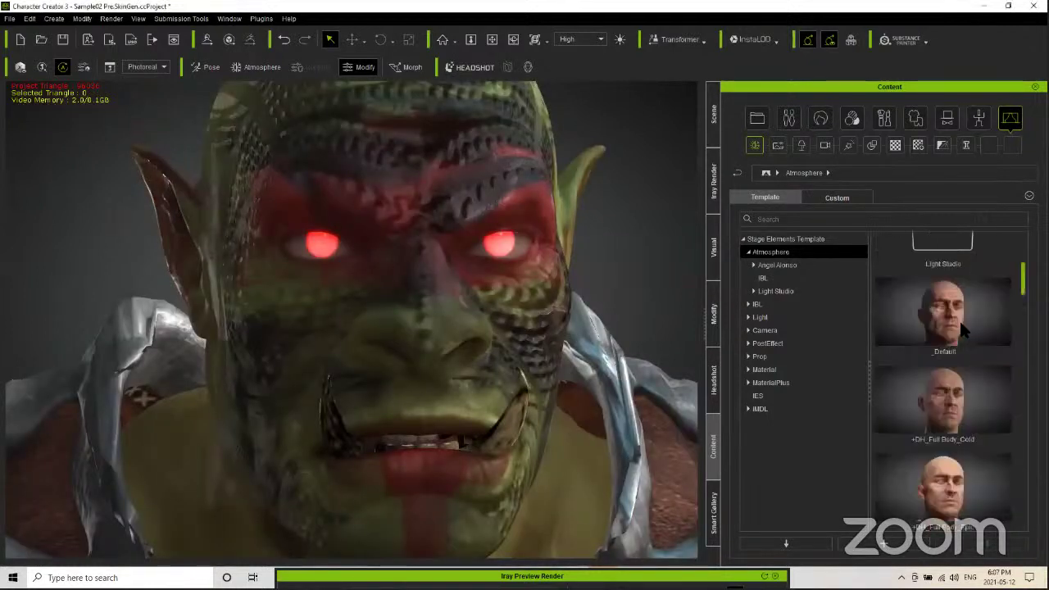
{"action": "double_click", "coordinate": [907, 310]}
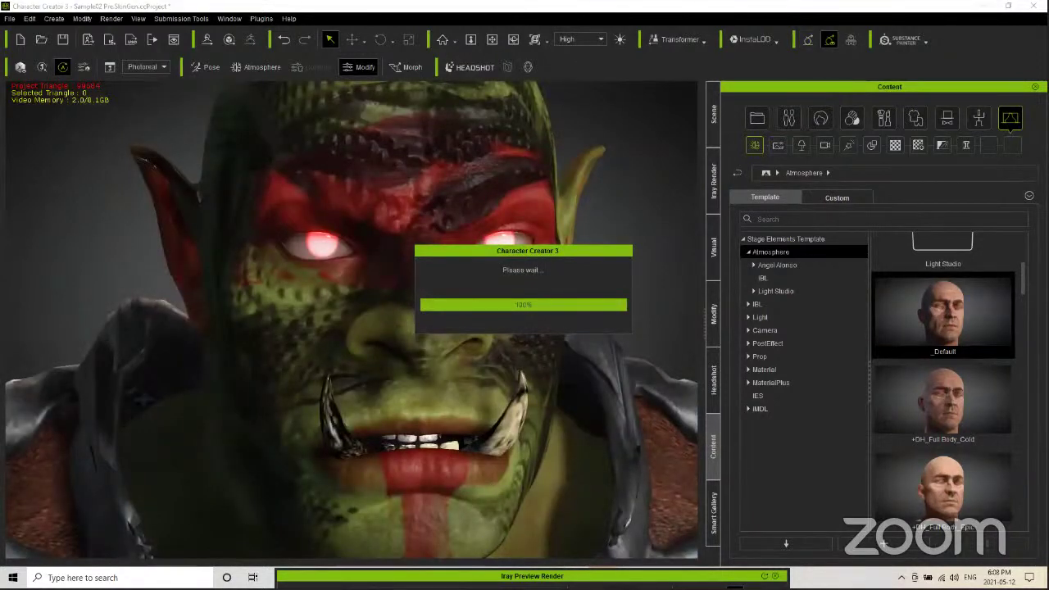
{"action": "left_click_drag", "start_coordinate": [464, 316], "coordinate": [306, 174]}
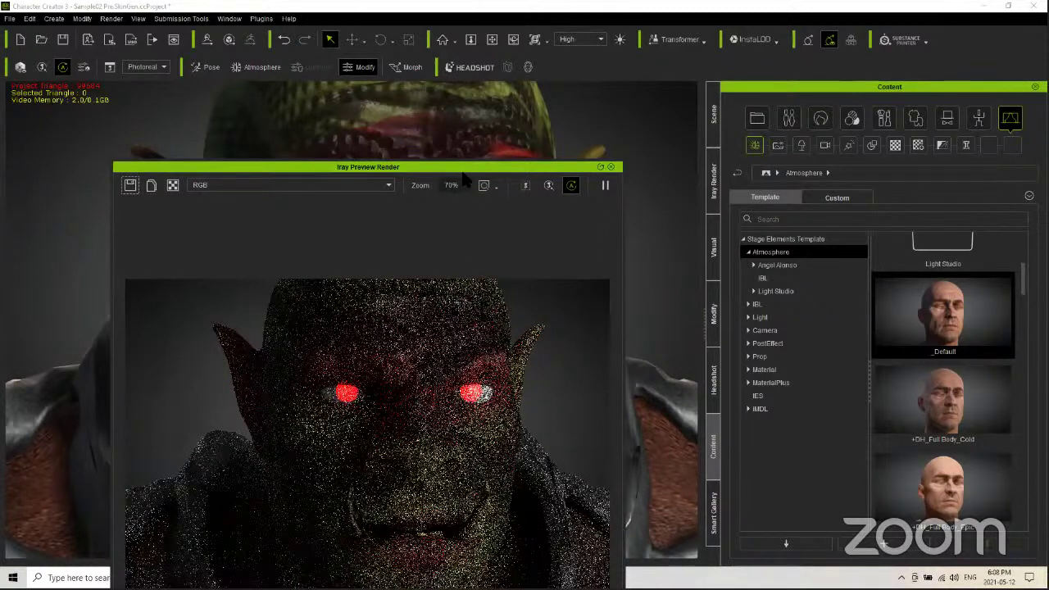
{"action": "left_click_drag", "start_coordinate": [468, 167], "coordinate": [377, 216]}
{"action": "left_click", "coordinate": [520, 216]}
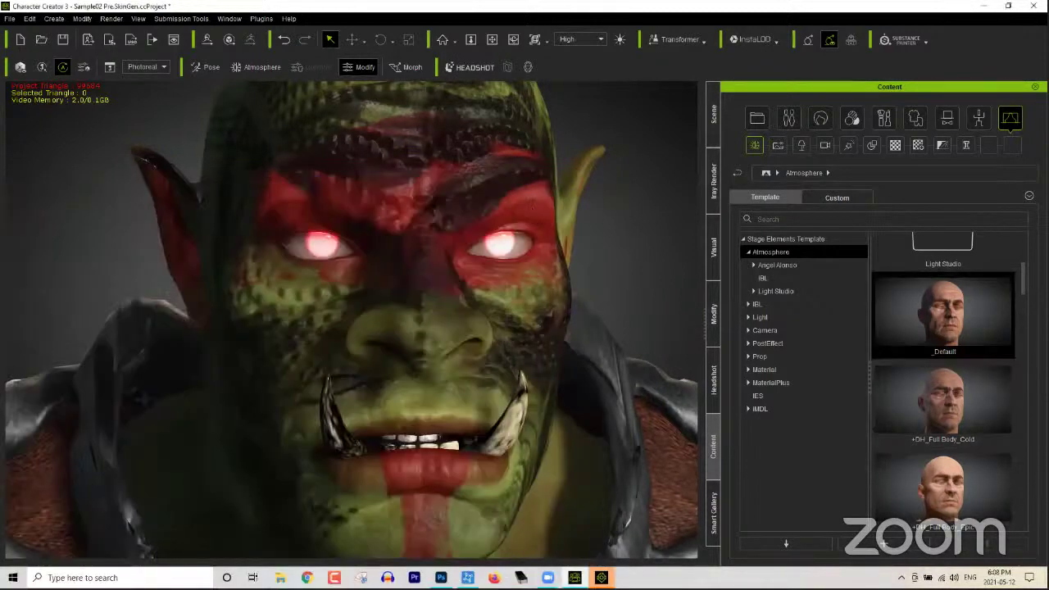
Step: Apply the DH_SSS Back atmosphere to the scene again and turn on the Auxiliary Light for a close view of the eyes
{"action": "scroll", "coordinate": [1021, 383], "scroll_direction": "down", "scroll_amount": 2}
{"action": "scroll", "coordinate": [1020, 383], "scroll_direction": "down", "scroll_amount": 5}
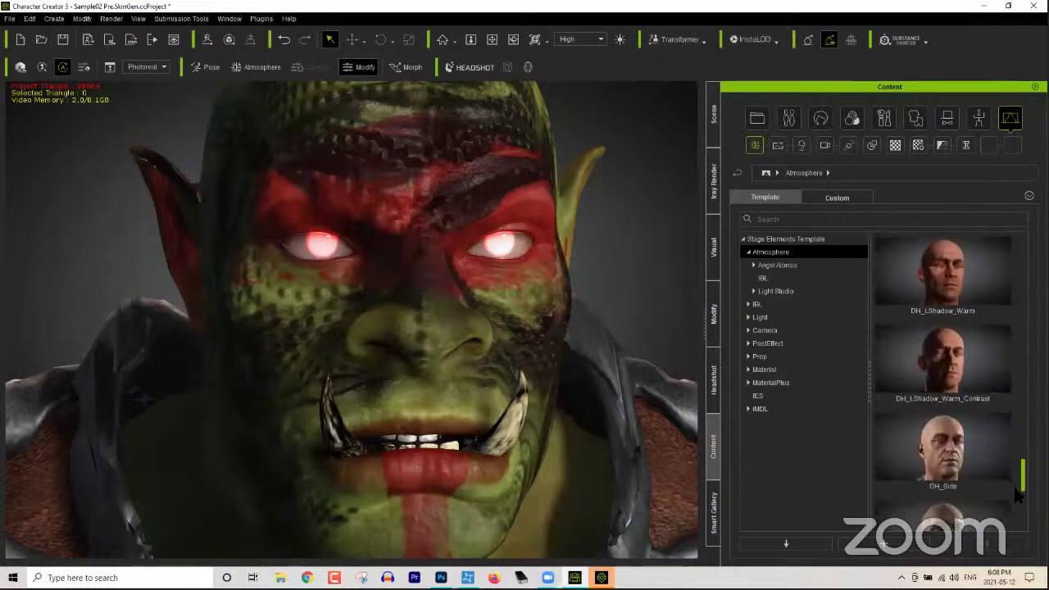
{"action": "scroll", "coordinate": [1017, 503], "scroll_direction": "down", "scroll_amount": 1}
{"action": "double_click", "coordinate": [968, 385]}
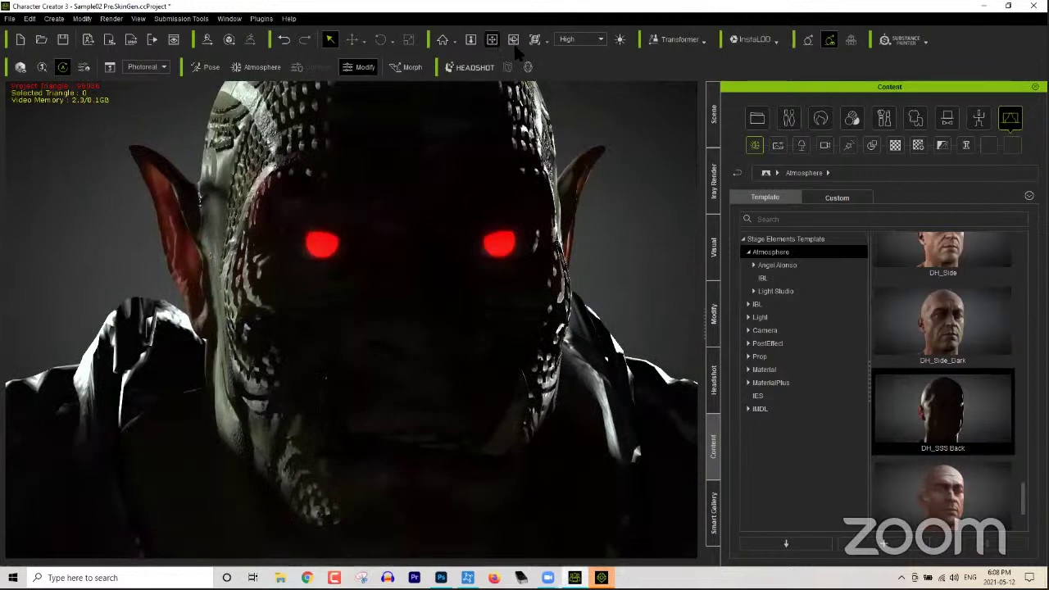
{"action": "left_click", "coordinate": [620, 41]}
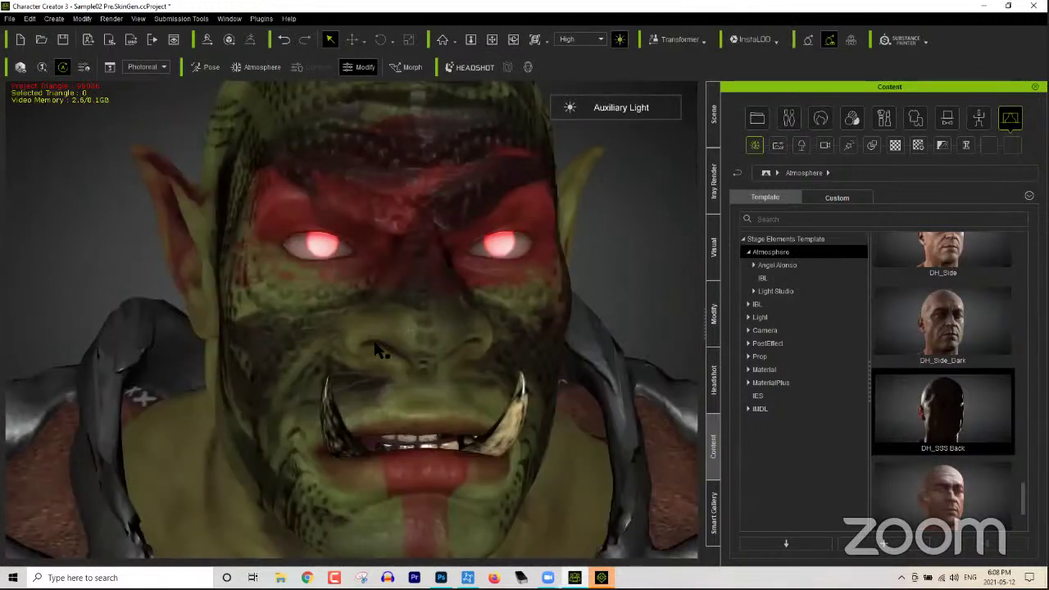
{"action": "scroll", "coordinate": [342, 424], "scroll_direction": "up", "scroll_amount": 5}
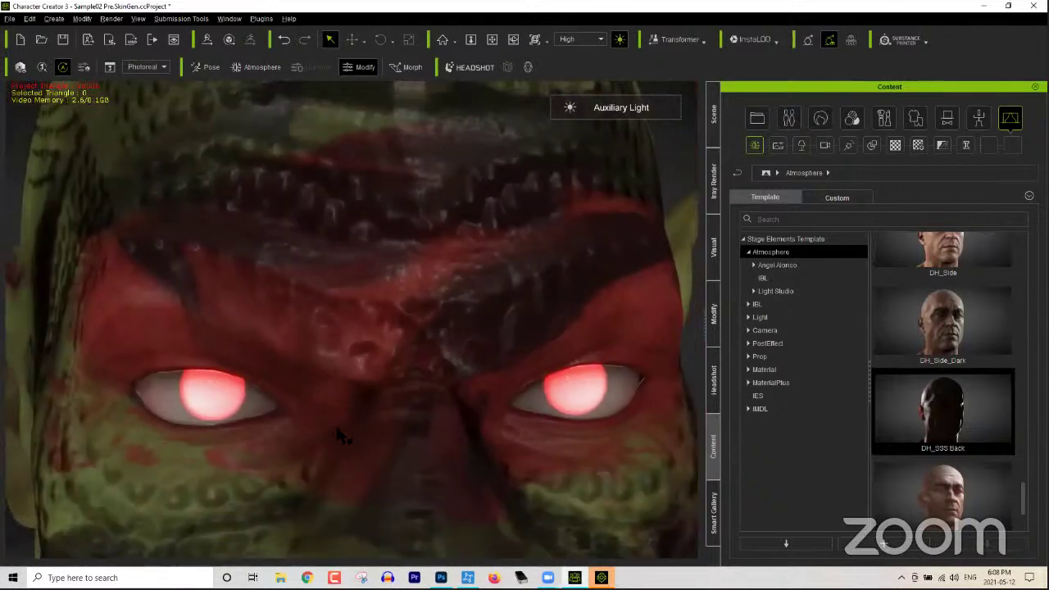
Step: Move in close on one eye's inner corner and search the actor's morphs for "tear" to look through the tear duct sliders
{"action": "middle_click_drag", "start_coordinate": [342, 434], "coordinate": [359, 400]}
{"action": "scroll", "coordinate": [358, 399], "scroll_direction": "up", "scroll_amount": 4}
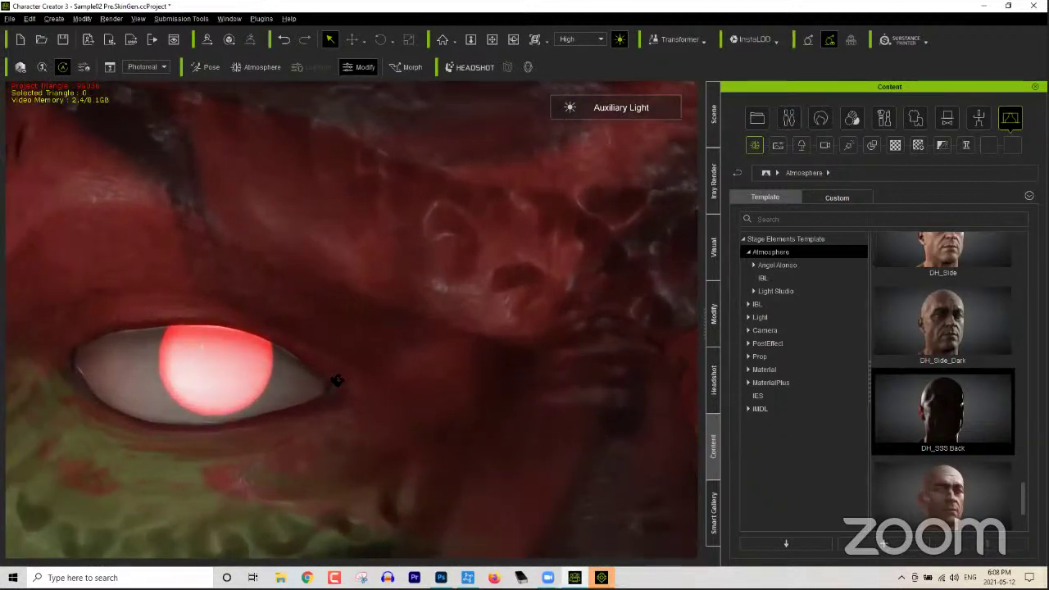
{"action": "middle_click_drag", "start_coordinate": [336, 381], "coordinate": [343, 385]}
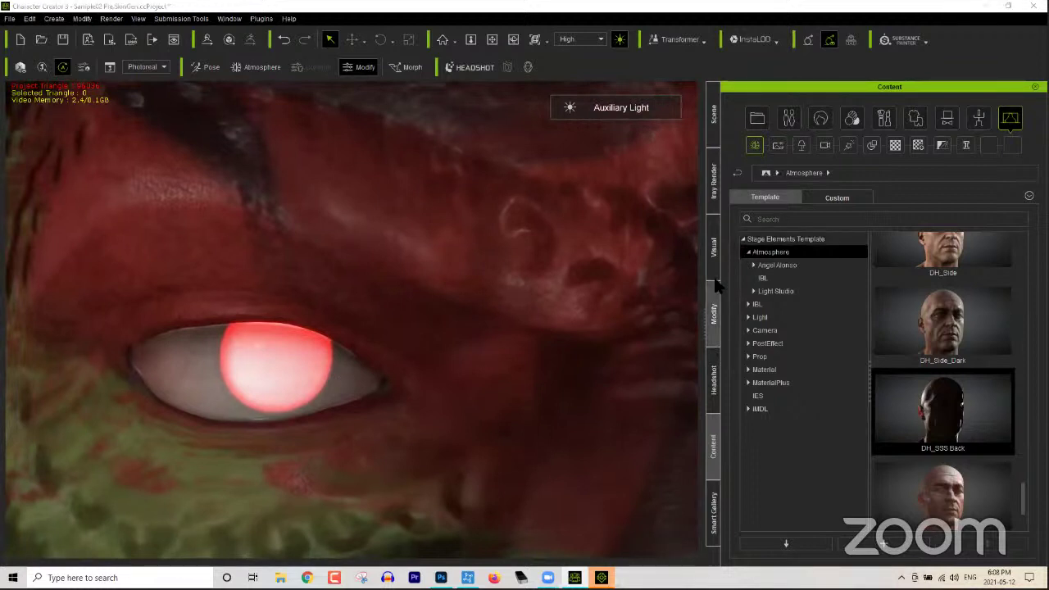
{"action": "left_click", "coordinate": [714, 316]}
{"action": "left_click", "coordinate": [774, 102]}
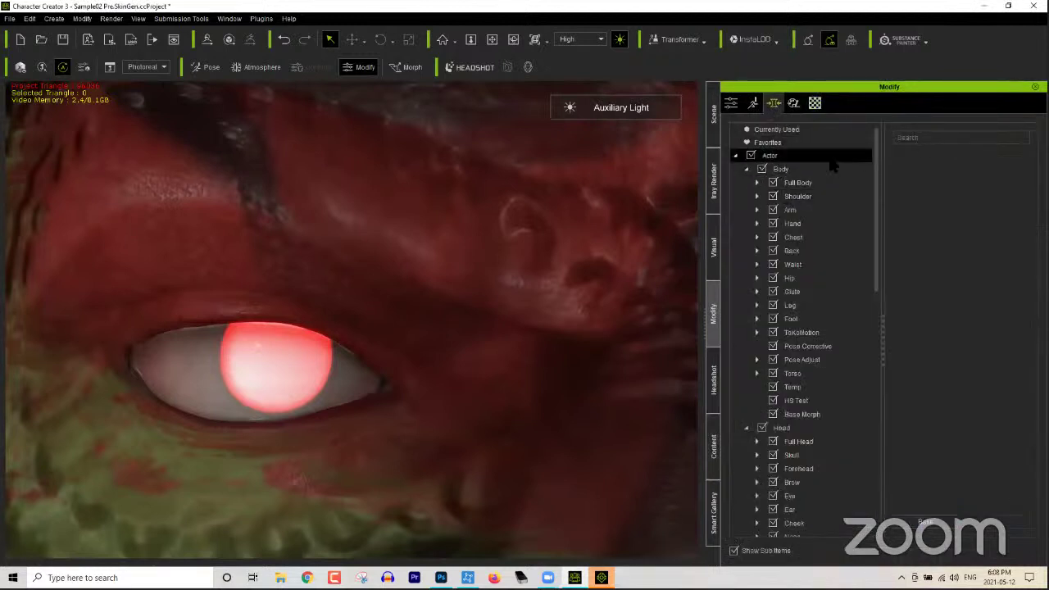
{"action": "left_click", "coordinate": [927, 136]}
{"action": "type", "text": "teard"}
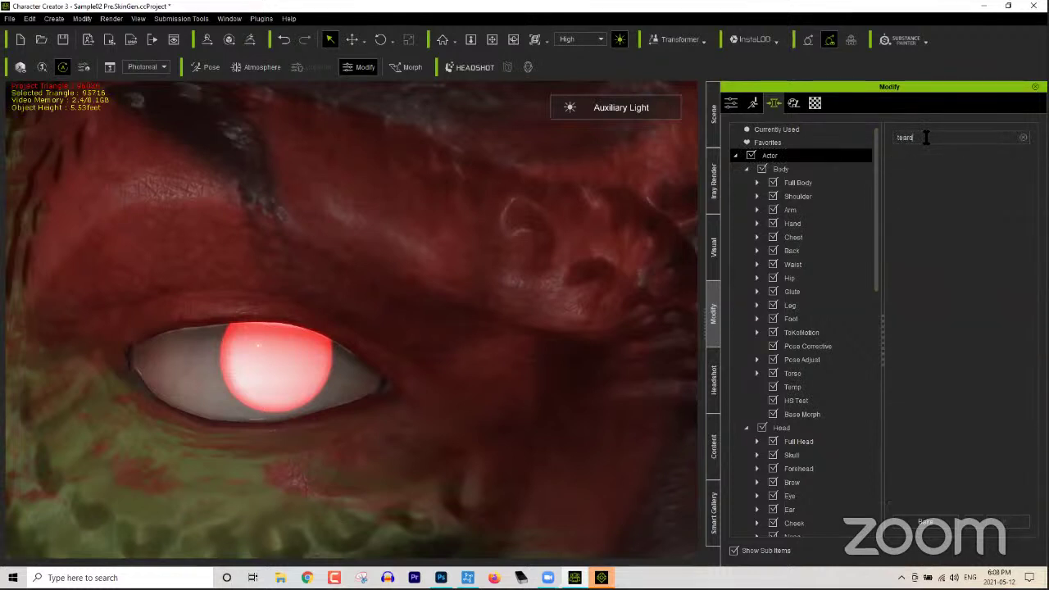
{"action": "key", "text": "BackSpace"}
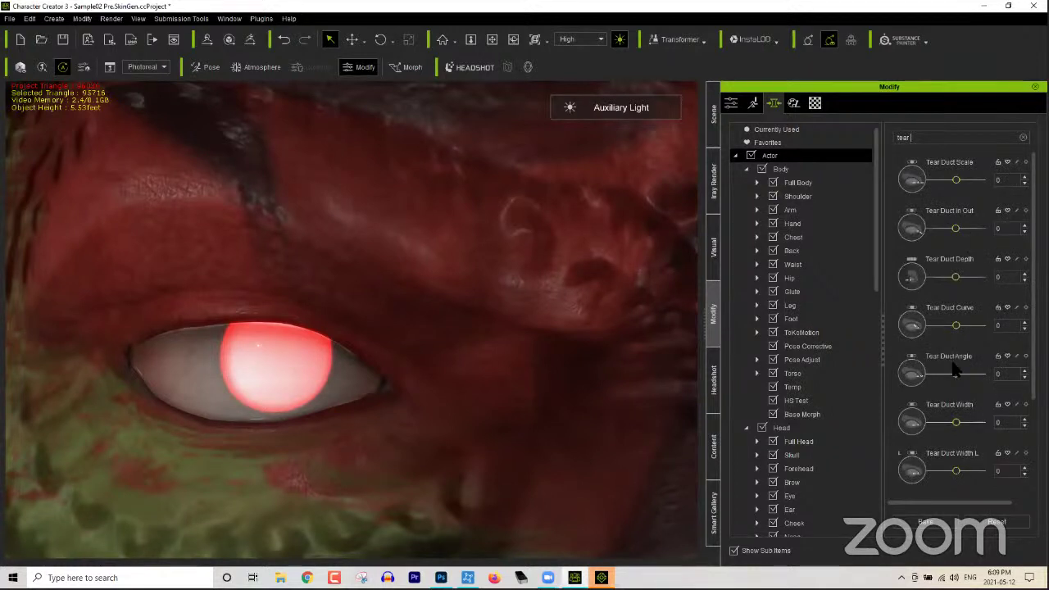
{"action": "scroll", "coordinate": [955, 364], "scroll_direction": "down", "scroll_amount": 5}
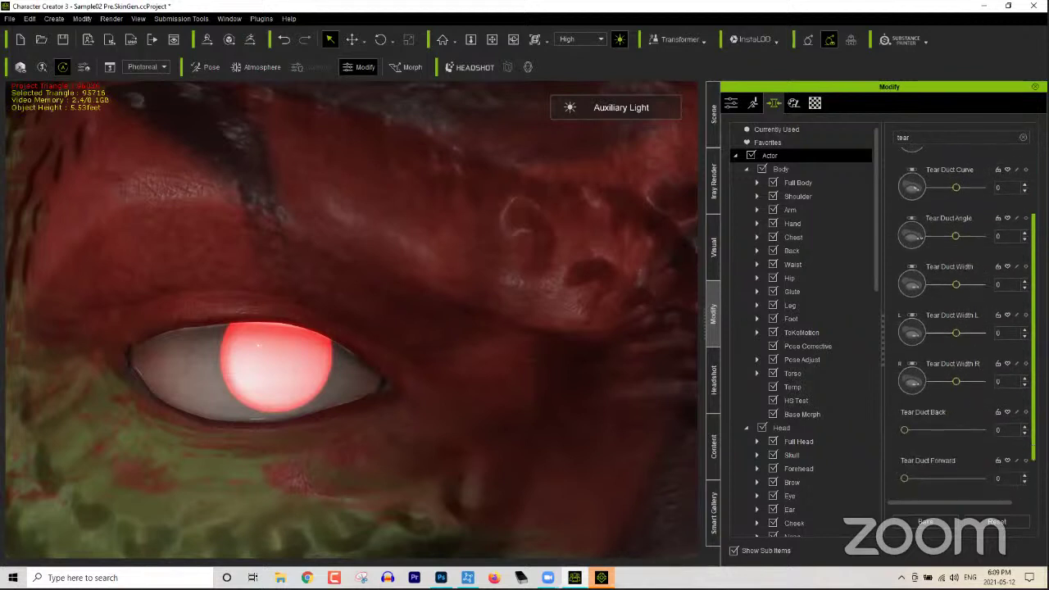
{"action": "scroll", "coordinate": [955, 328], "scroll_direction": "up", "scroll_amount": 5}
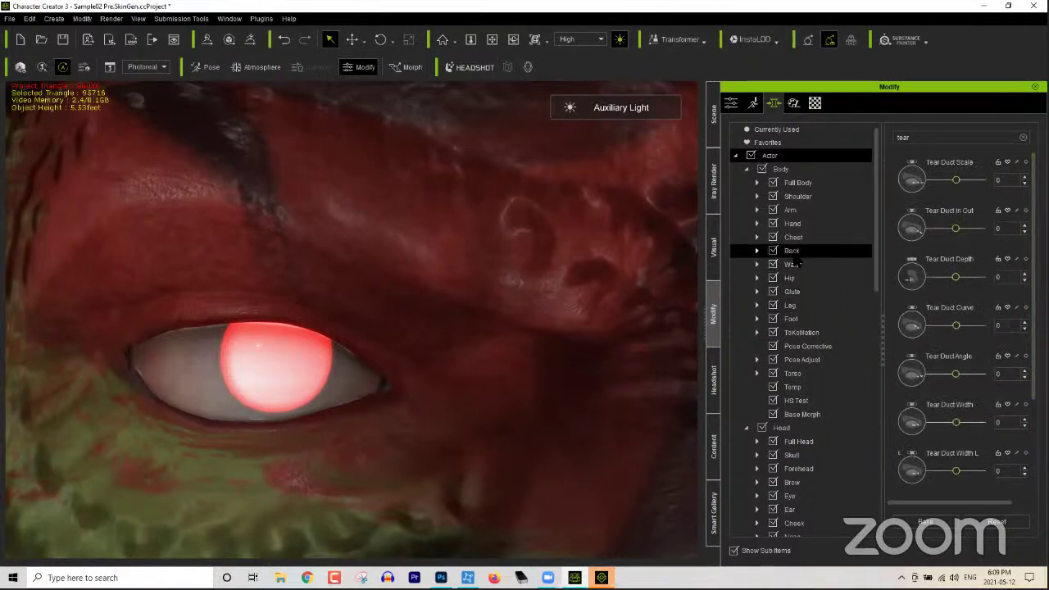
Step: Compare the tear duct morphs offered in the Head Eye category with those in the Headshot Eye category
{"action": "left_click", "coordinate": [746, 169]}
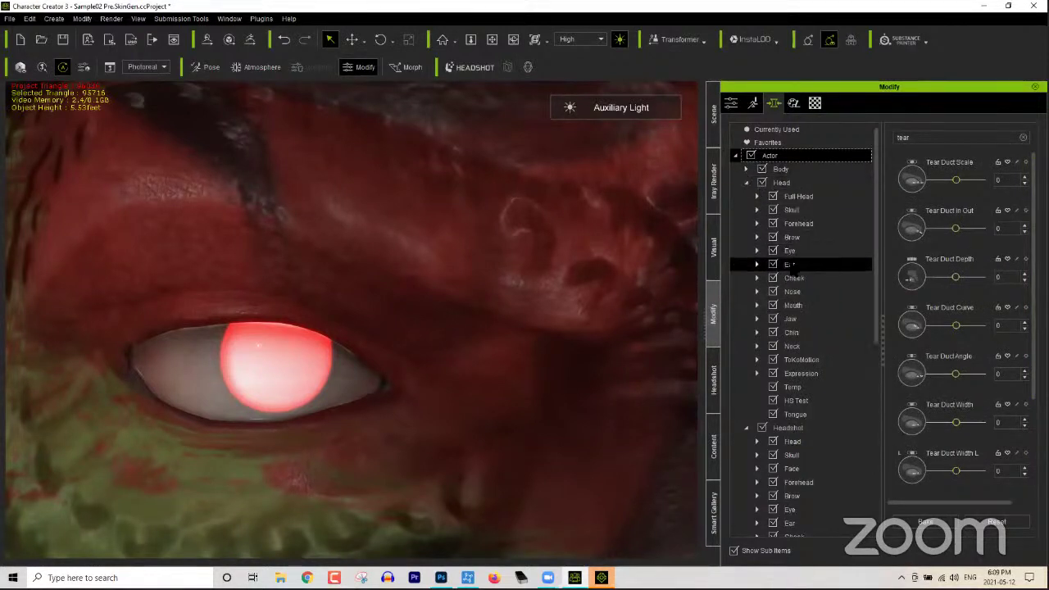
{"action": "left_click", "coordinate": [789, 252]}
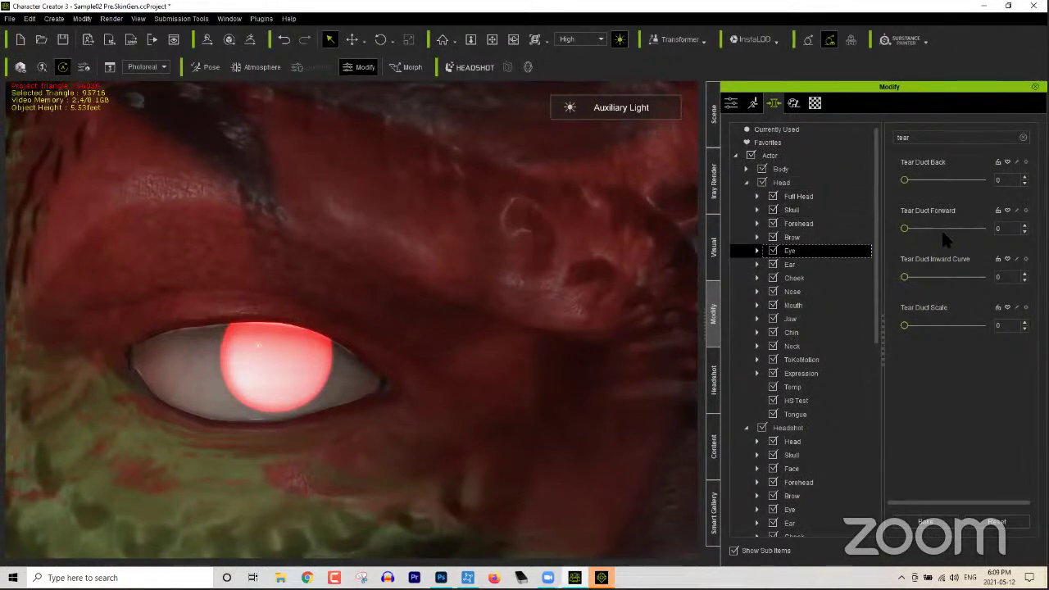
{"action": "scroll", "coordinate": [869, 312], "scroll_direction": "down", "scroll_amount": 6}
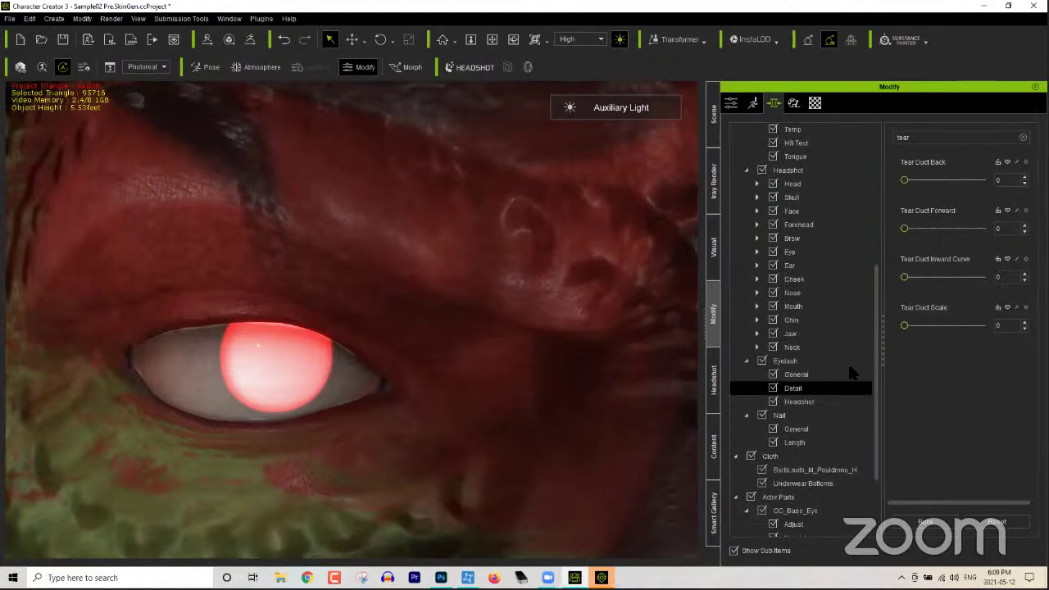
{"action": "left_click", "coordinate": [787, 251]}
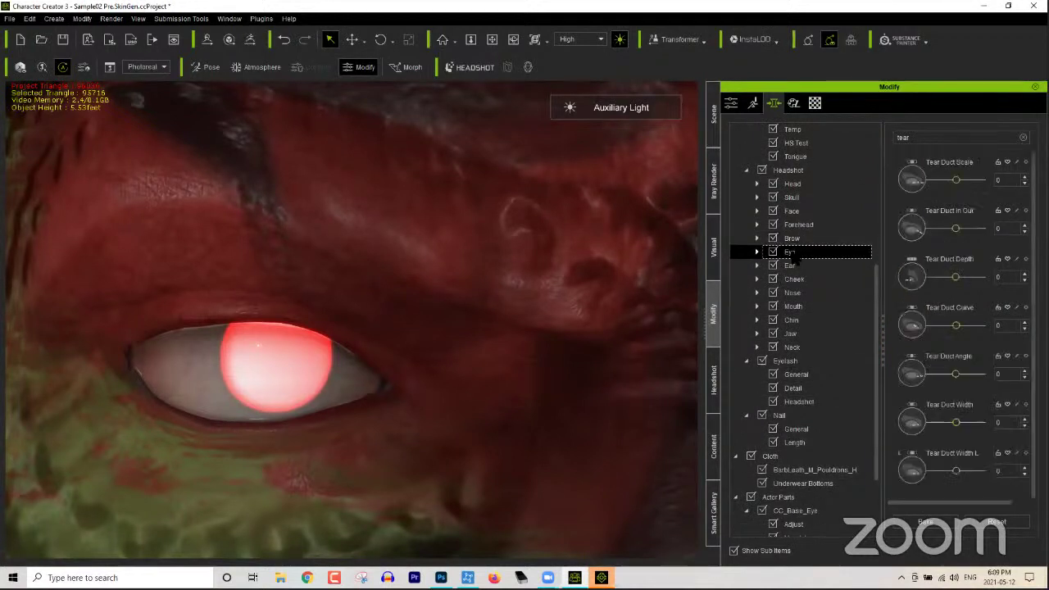
{"action": "scroll", "coordinate": [982, 206], "scroll_direction": "down", "scroll_amount": 1}
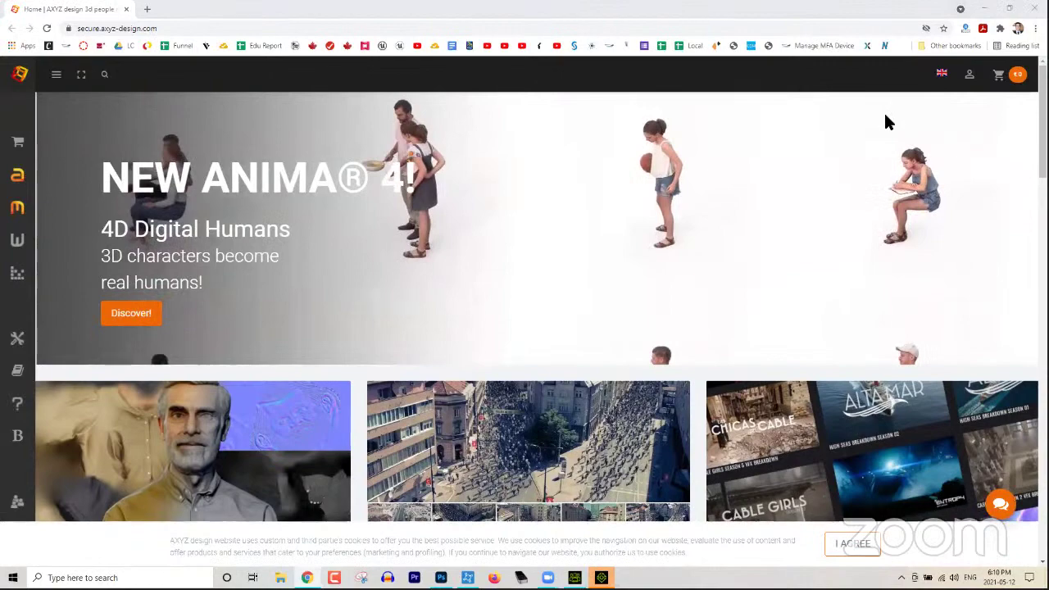
Step: Look through the AXYZ design home page in Chrome, including the anima and metropoly 3D people products
{"action": "scroll", "coordinate": [445, 282], "scroll_direction": "down", "scroll_amount": 3}
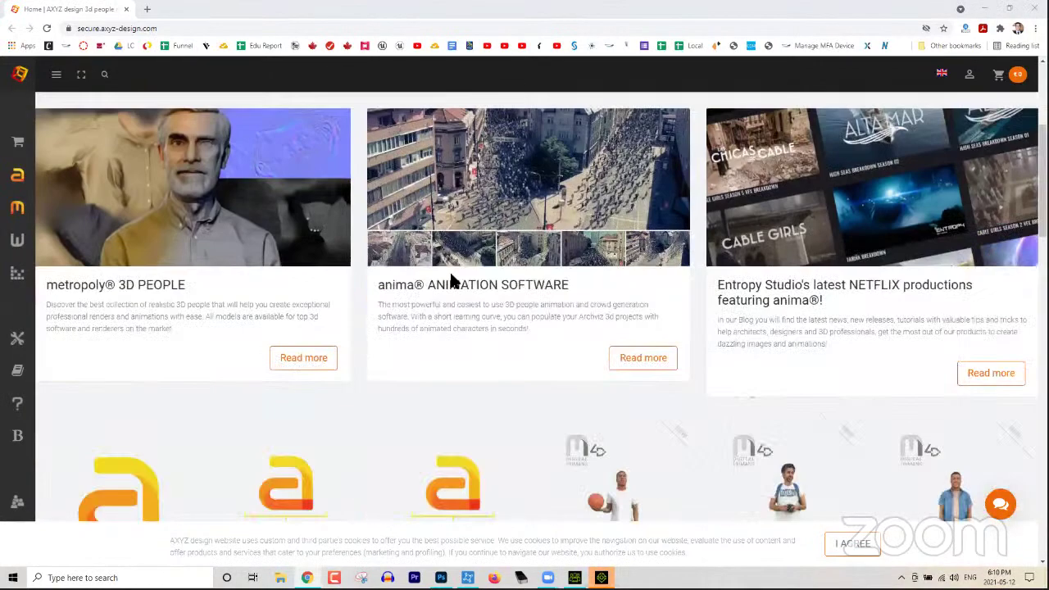
{"action": "scroll", "coordinate": [450, 280], "scroll_direction": "down", "scroll_amount": 9}
{"action": "scroll", "coordinate": [450, 280], "scroll_direction": "up", "scroll_amount": 12}
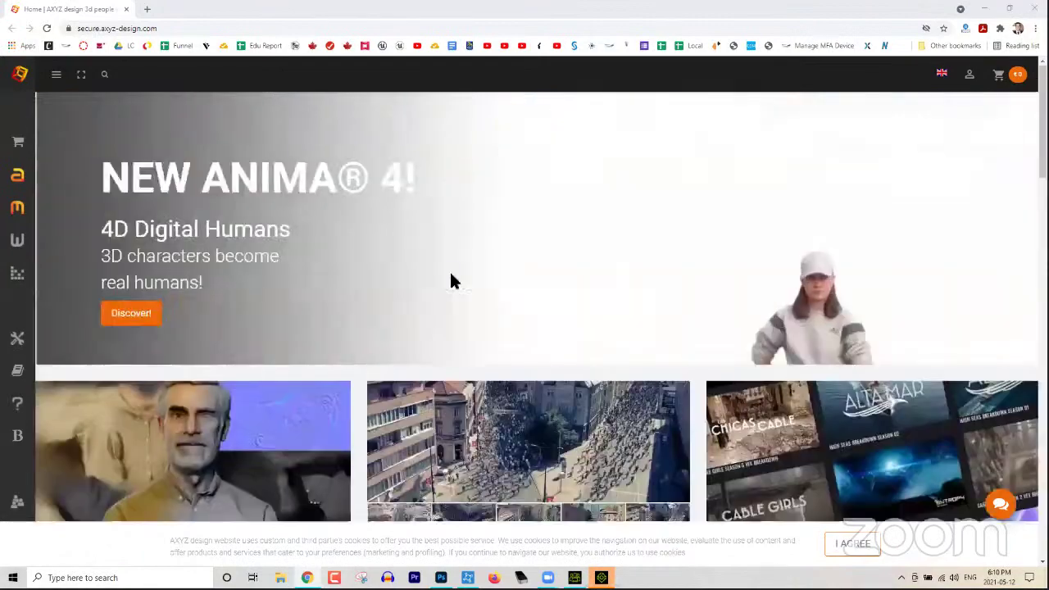
{"action": "scroll", "coordinate": [450, 281], "scroll_direction": "down", "scroll_amount": 4}
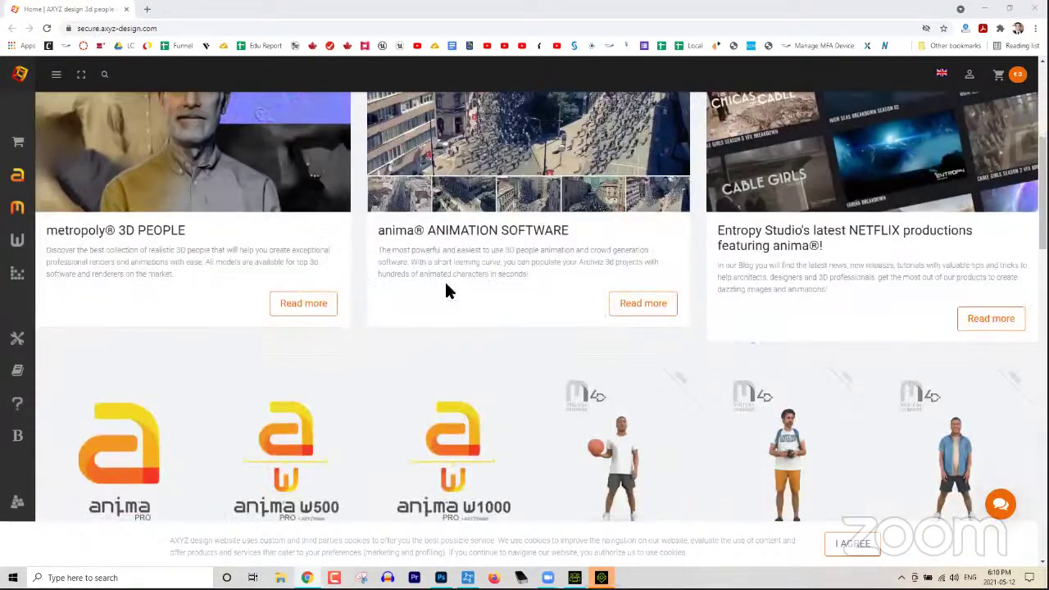
{"action": "scroll", "coordinate": [447, 287], "scroll_direction": "down", "scroll_amount": 12}
{"action": "scroll", "coordinate": [446, 291], "scroll_direction": "up", "scroll_amount": 10}
{"action": "scroll", "coordinate": [447, 291], "scroll_direction": "up", "scroll_amount": 8}
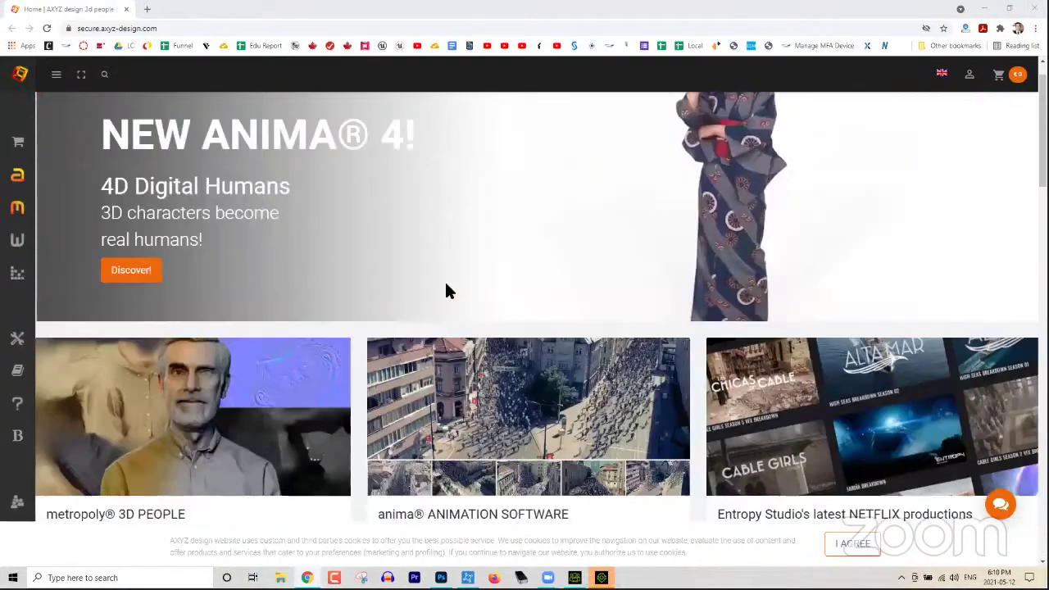
{"action": "scroll", "coordinate": [446, 291], "scroll_direction": "up", "scroll_amount": 1}
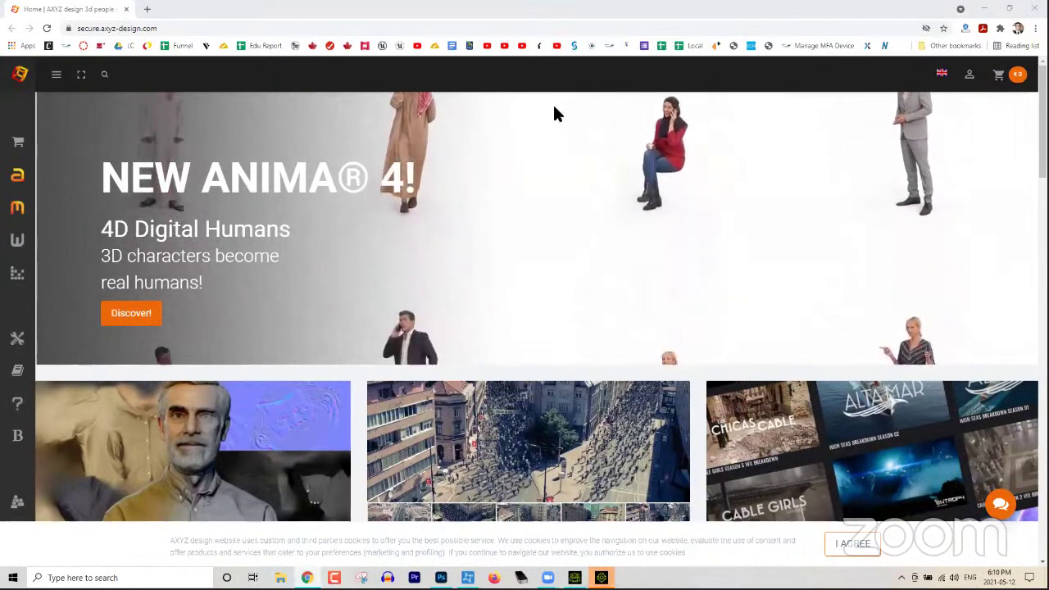
{"action": "left_click", "coordinate": [206, 28]}
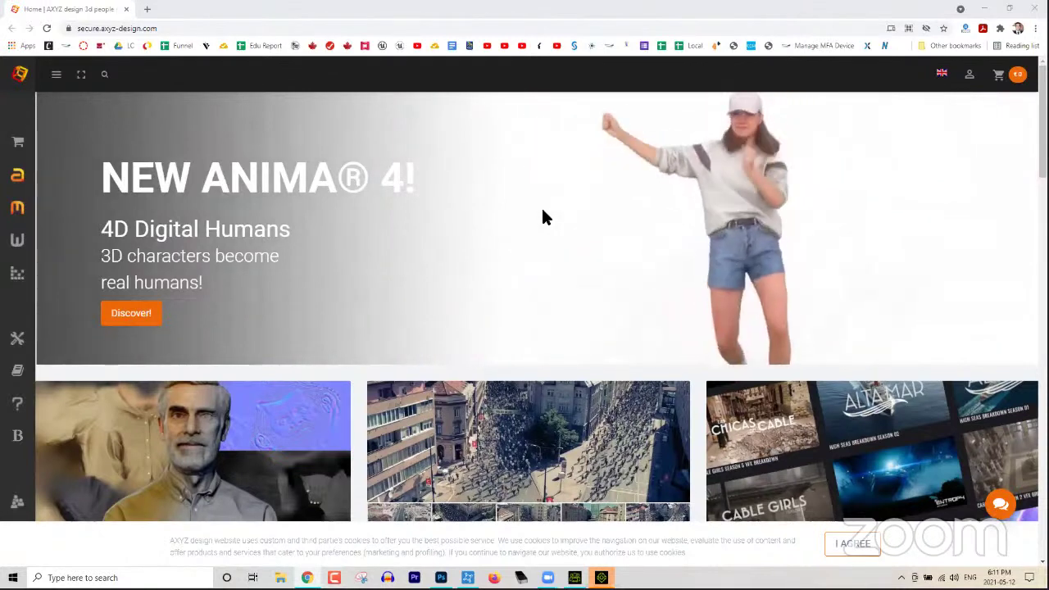
Step: Look up "content store" in a new browser tab and open the suggested Reallusion Content Store page
{"action": "left_click", "coordinate": [145, 10]}
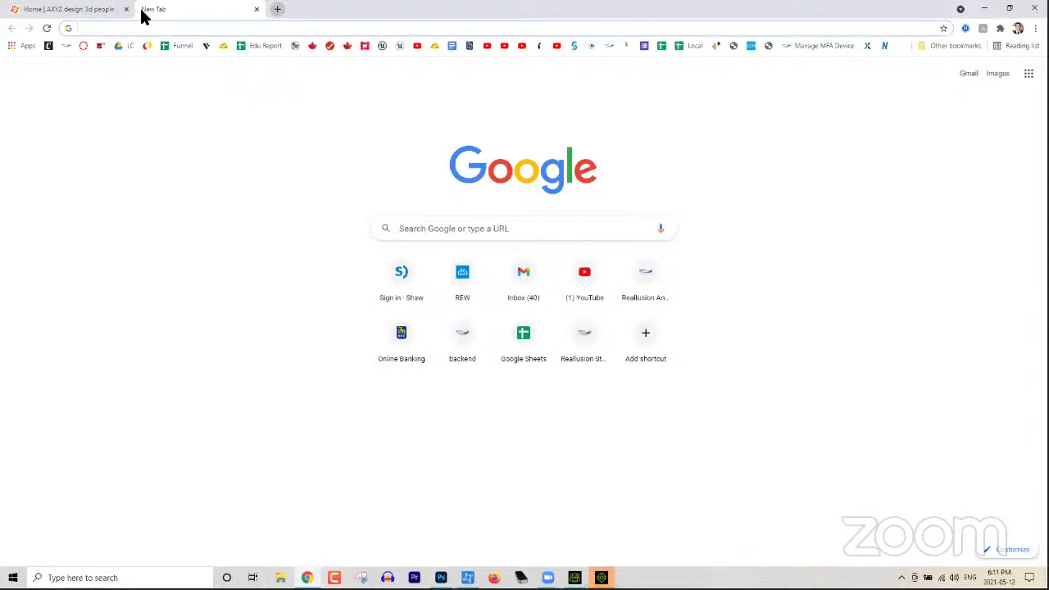
{"action": "type", "text": "rrefour taiwan"}
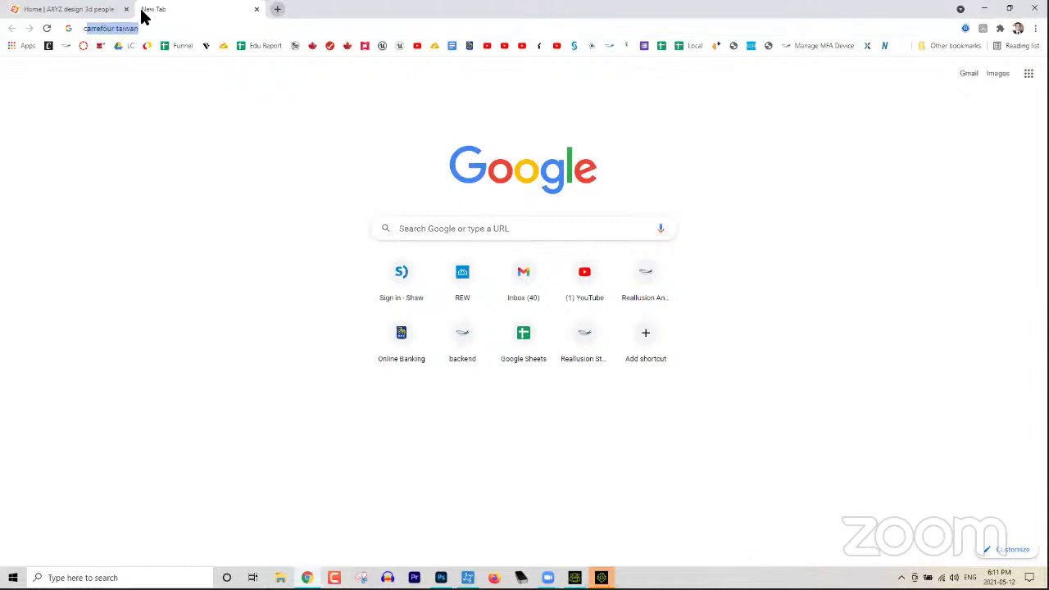
{"action": "key", "text": "BackSpace"}
{"action": "key", "text": "BackSpace"}
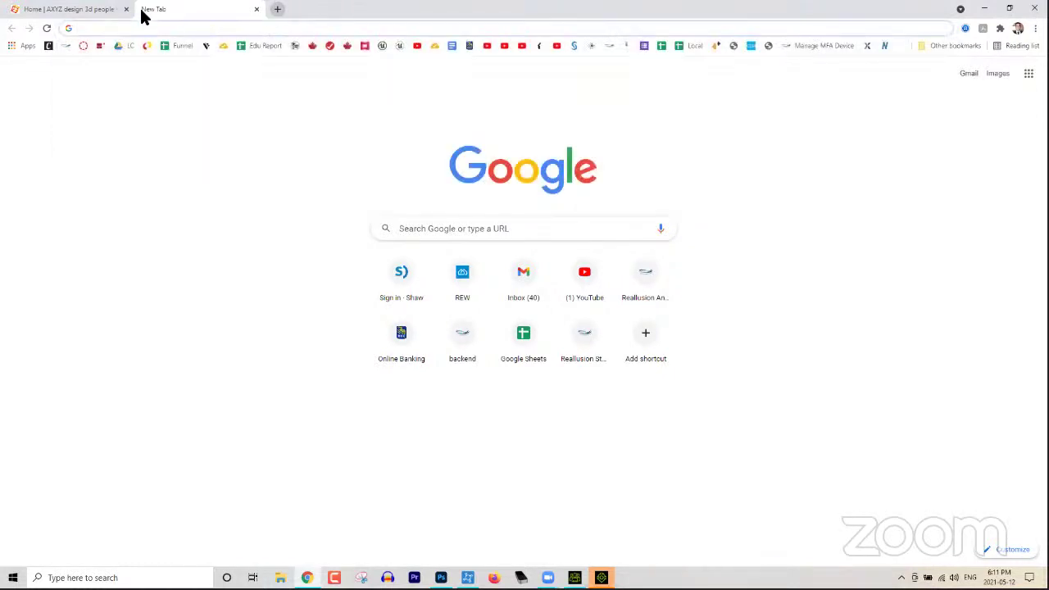
{"action": "type", "text": "content store"}
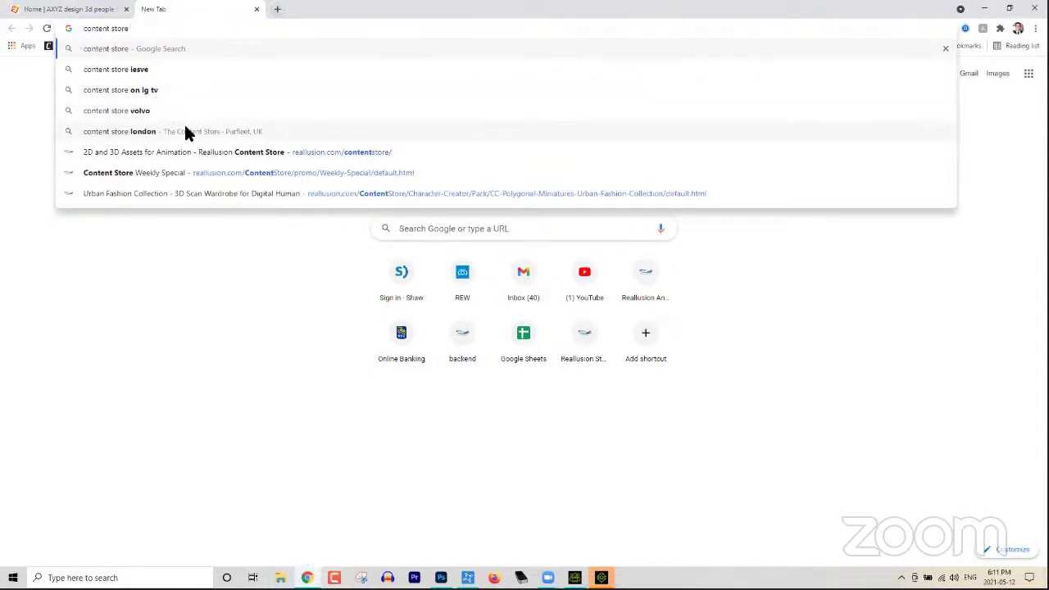
{"action": "left_click", "coordinate": [208, 152]}
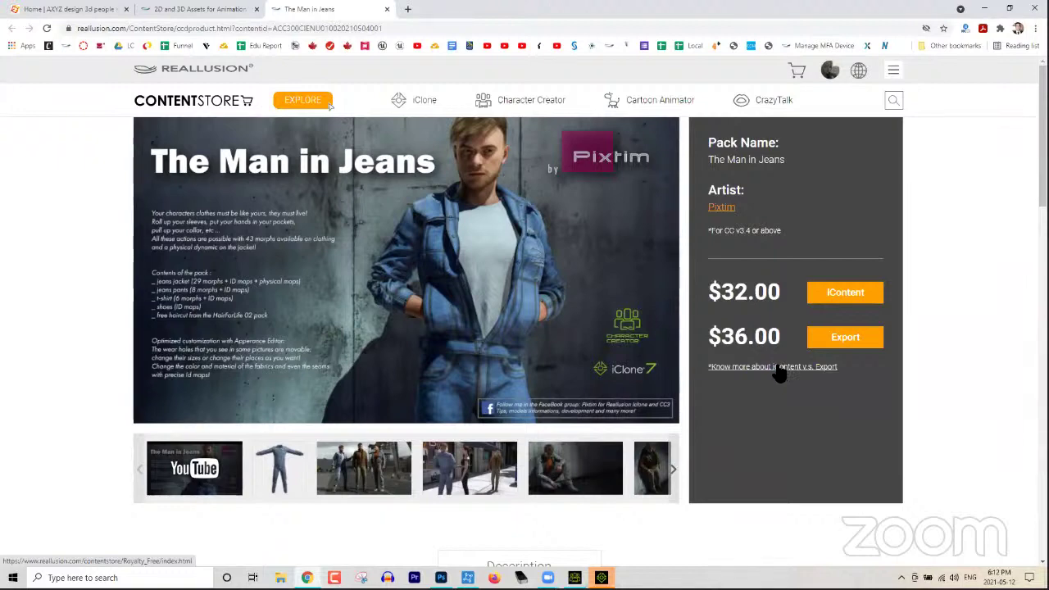
Step: Examine the product page of The Man in Jeans pack, including its description, contents and recommended content
{"action": "scroll", "coordinate": [778, 370], "scroll_direction": "down", "scroll_amount": 7}
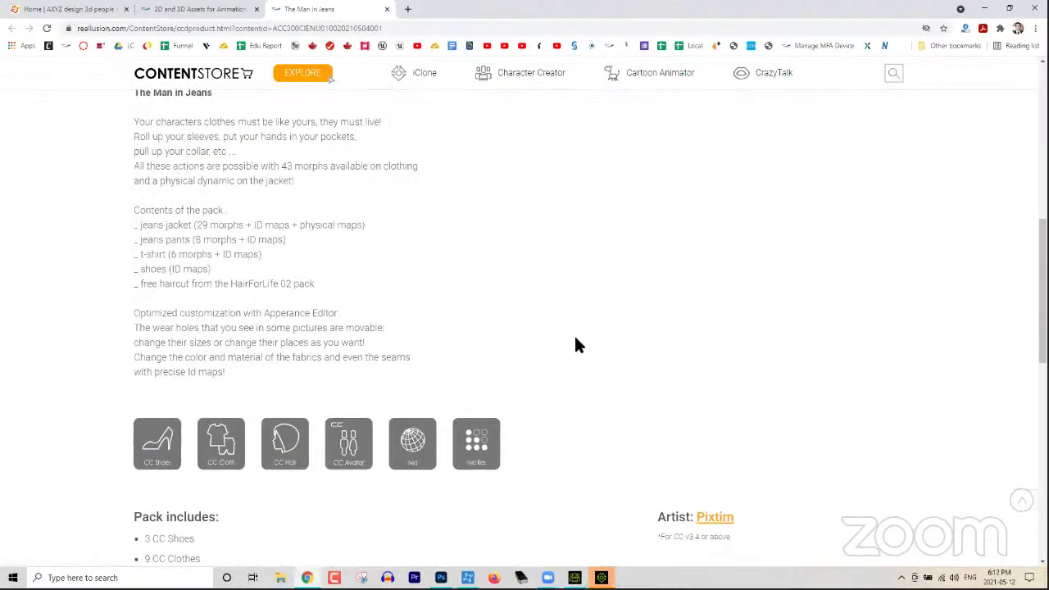
{"action": "scroll", "coordinate": [603, 342], "scroll_direction": "down", "scroll_amount": 8}
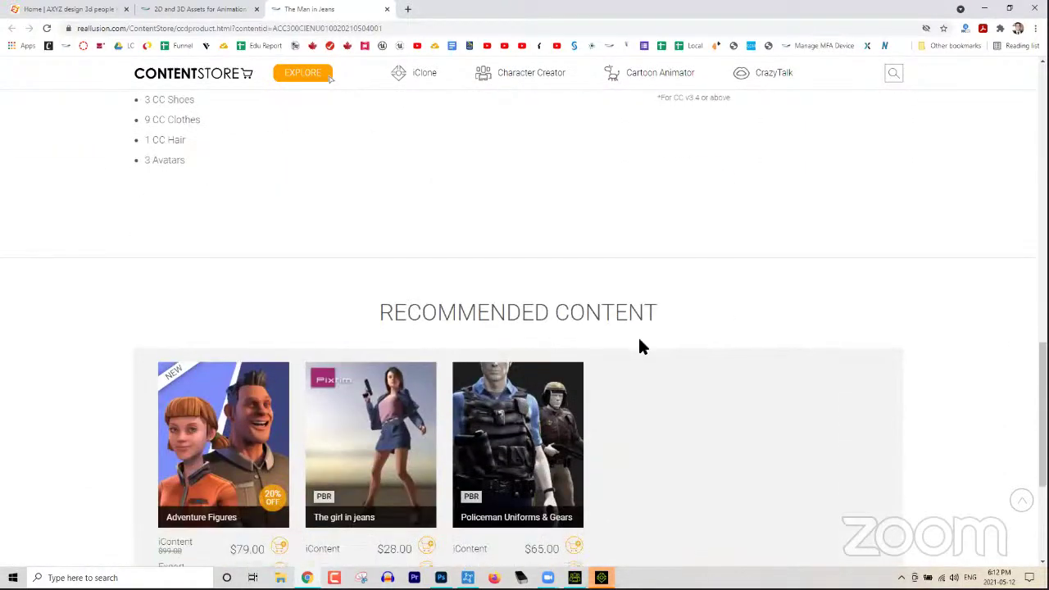
{"action": "scroll", "coordinate": [631, 344], "scroll_direction": "up", "scroll_amount": 7}
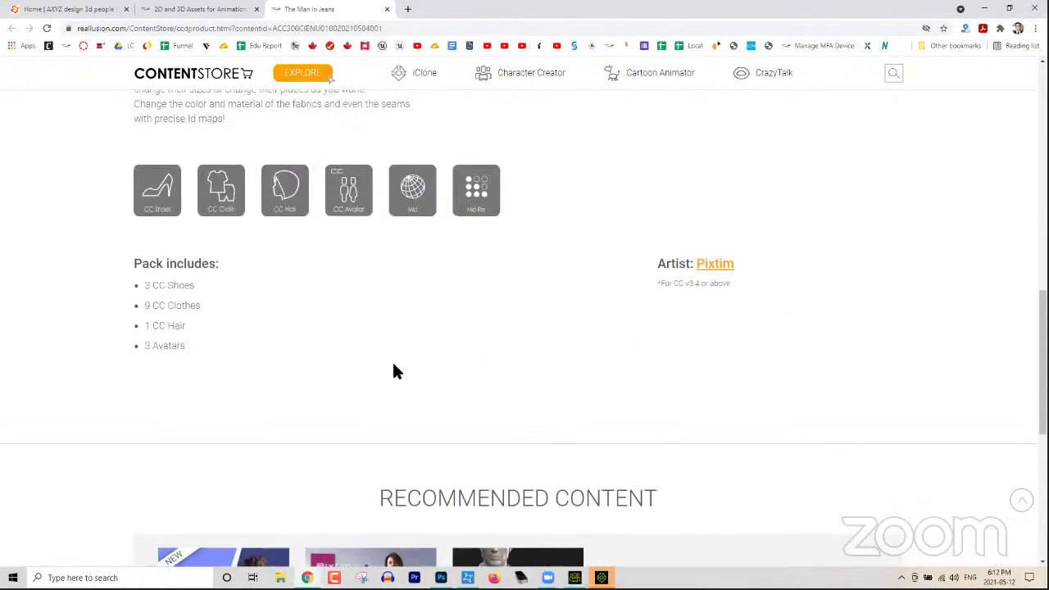
{"action": "scroll", "coordinate": [454, 342], "scroll_direction": "up", "scroll_amount": 1}
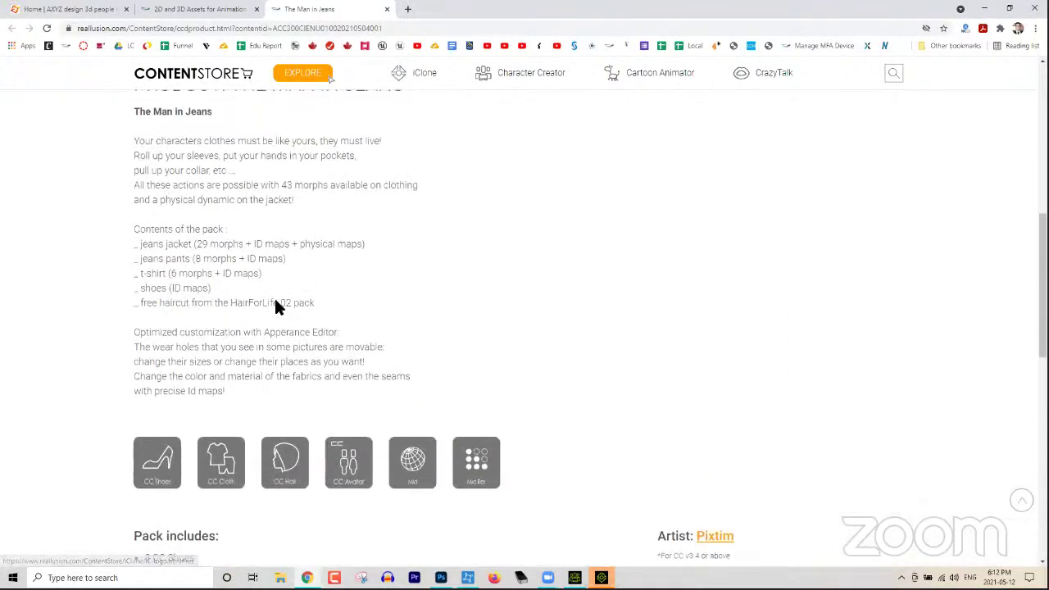
{"action": "scroll", "coordinate": [236, 271], "scroll_direction": "up", "scroll_amount": 4}
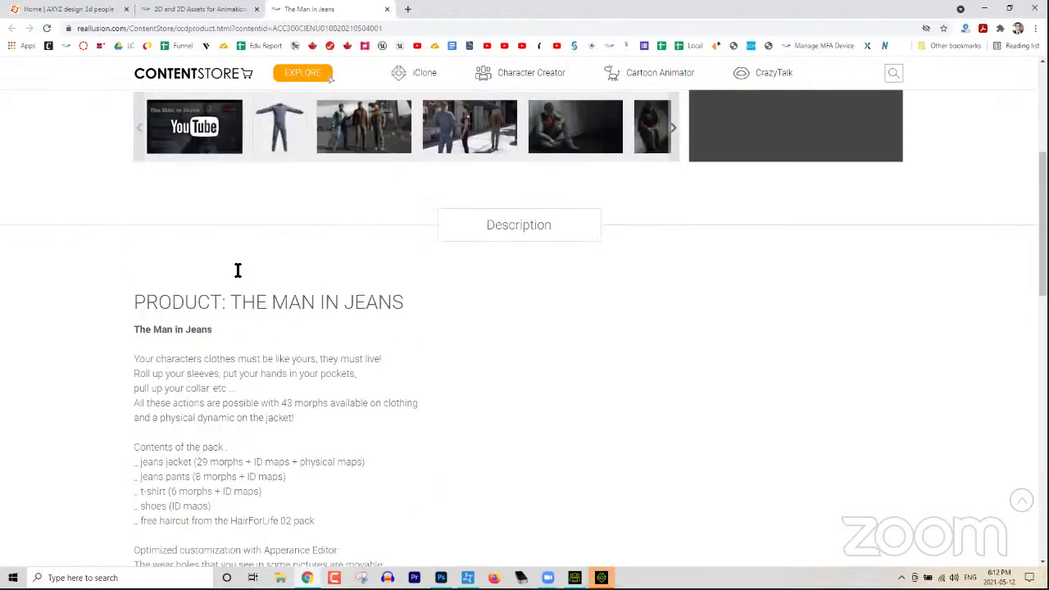
{"action": "scroll", "coordinate": [234, 270], "scroll_direction": "up", "scroll_amount": 2}
{"action": "scroll", "coordinate": [288, 334], "scroll_direction": "down", "scroll_amount": 3}
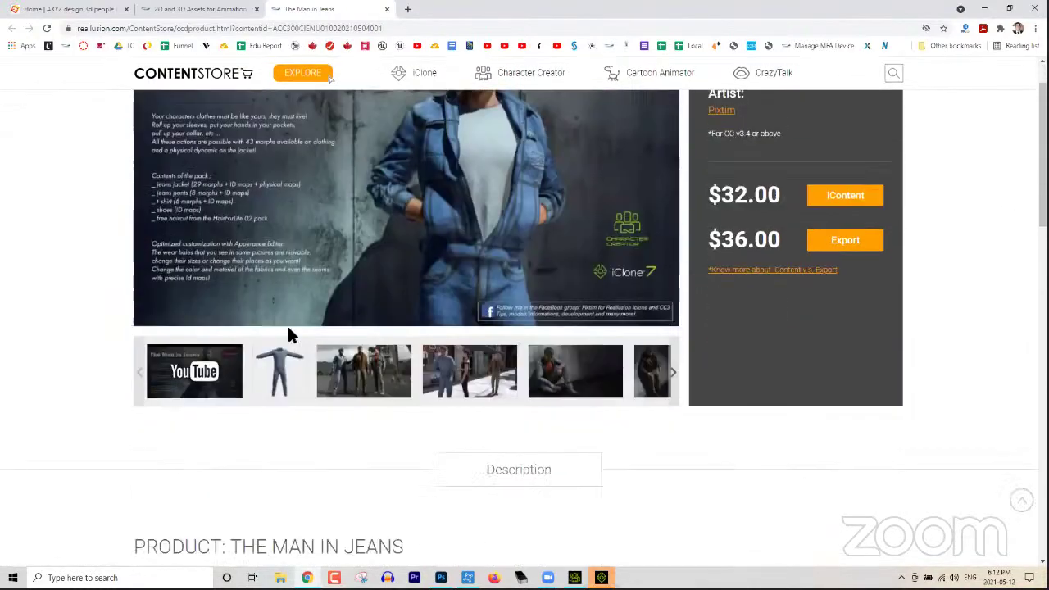
{"action": "scroll", "coordinate": [320, 369], "scroll_direction": "down", "scroll_amount": 5}
{"action": "scroll", "coordinate": [323, 362], "scroll_direction": "down", "scroll_amount": 3}
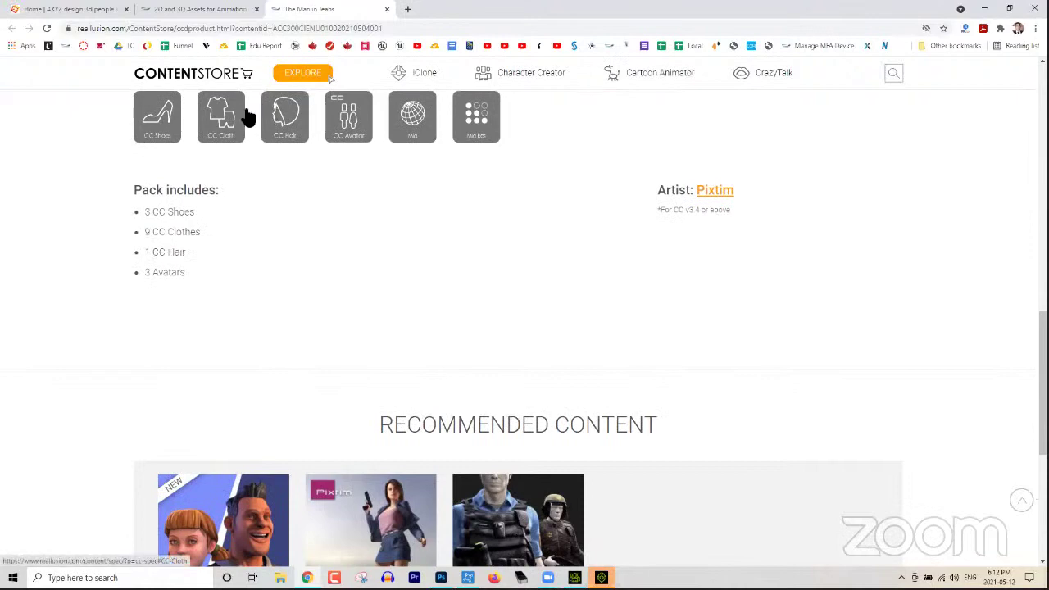
{"action": "scroll", "coordinate": [348, 256], "scroll_direction": "up", "scroll_amount": 2}
{"action": "scroll", "coordinate": [361, 279], "scroll_direction": "up", "scroll_amount": 3}
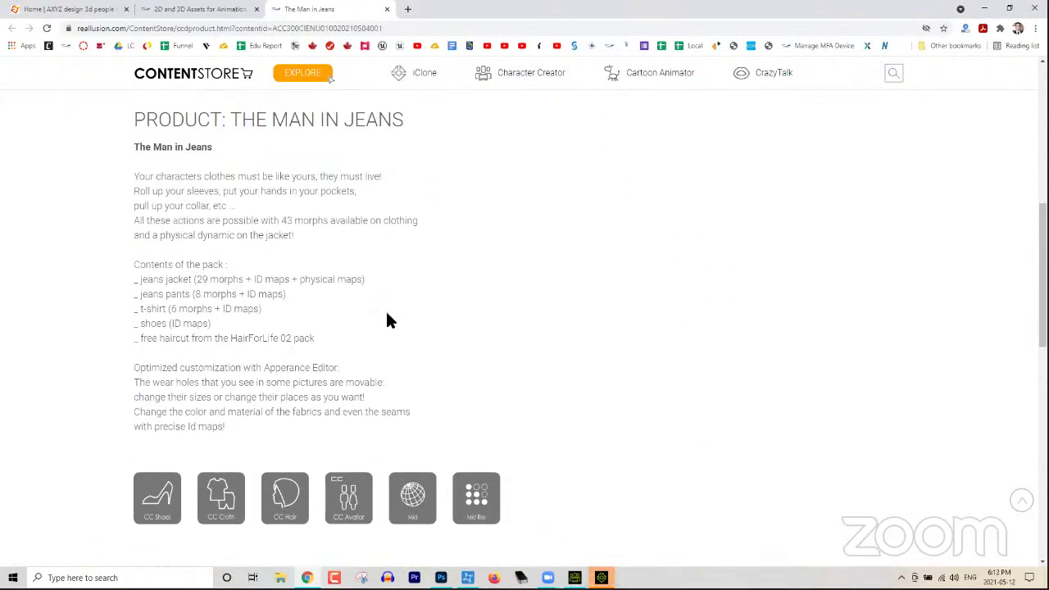
{"action": "scroll", "coordinate": [393, 312], "scroll_direction": "up", "scroll_amount": 4}
{"action": "scroll", "coordinate": [412, 326], "scroll_direction": "up", "scroll_amount": 2}
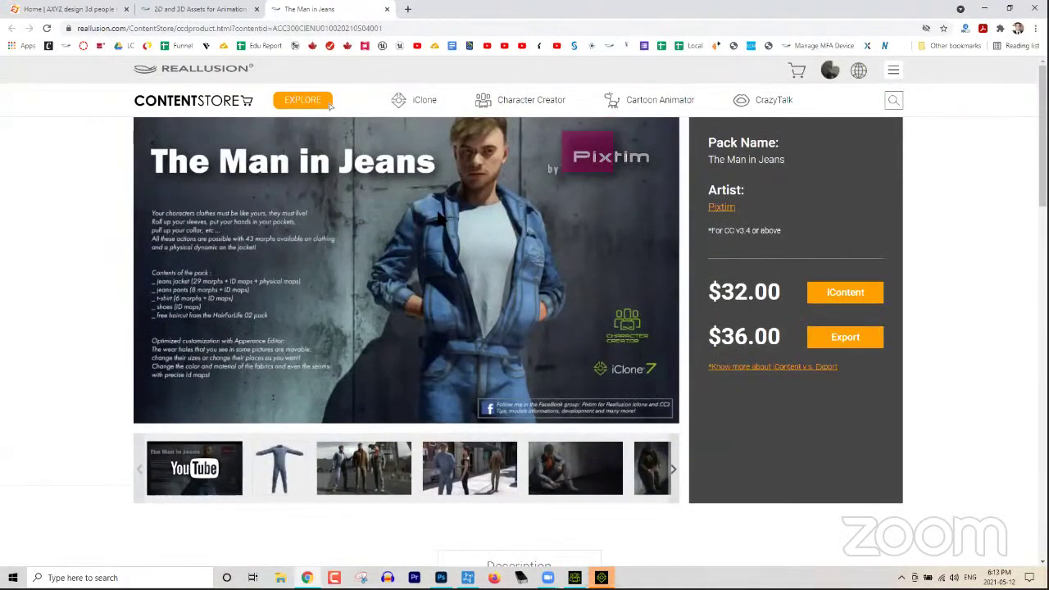
Step: Open the store's full list of Character Creator content and look at the first items
{"action": "mouse_move", "coordinate": [448, 121]}
{"action": "mouse_move", "coordinate": [498, 108]}
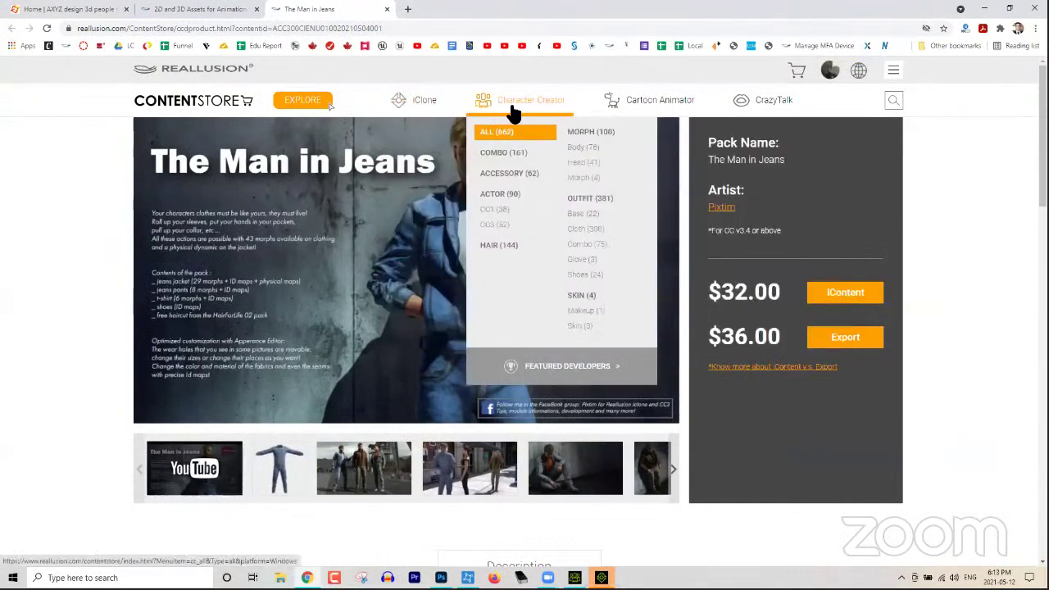
{"action": "left_click", "coordinate": [514, 129]}
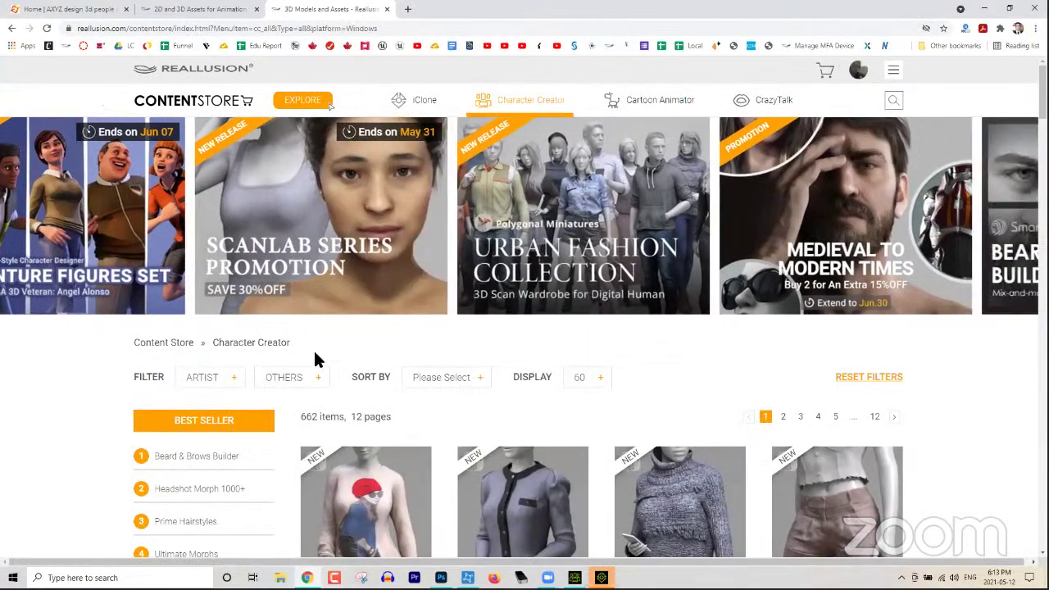
{"action": "scroll", "coordinate": [402, 306], "scroll_direction": "down", "scroll_amount": 2}
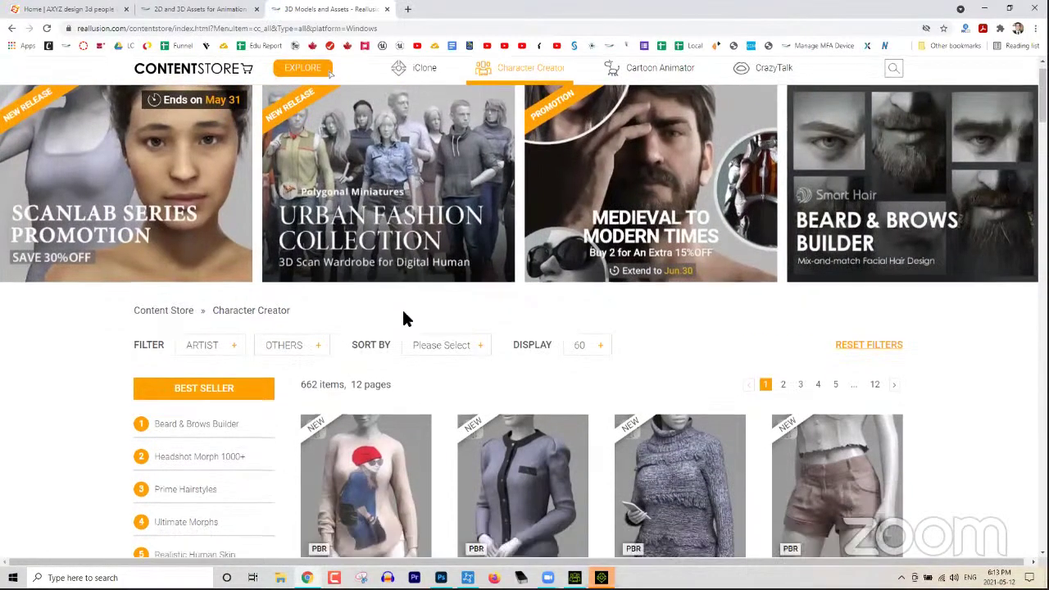
Step: Look through the store's Character Creator content, including the virtual human heads, dresses, toon characters and hair packs
{"action": "scroll", "coordinate": [416, 333], "scroll_direction": "down", "scroll_amount": 15}
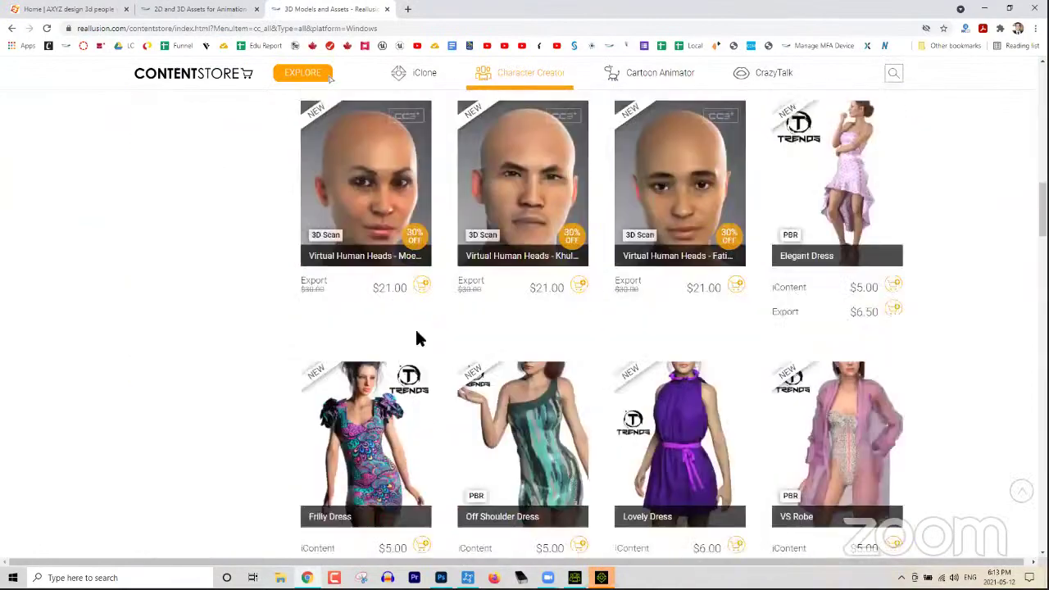
{"action": "scroll", "coordinate": [417, 339], "scroll_direction": "down", "scroll_amount": 10}
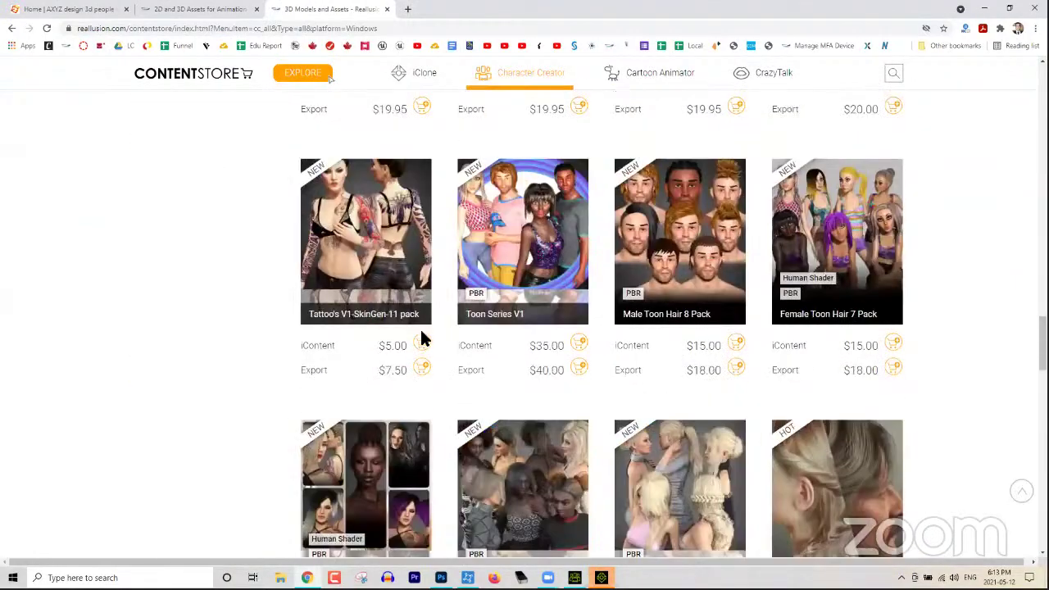
{"action": "scroll", "coordinate": [482, 322], "scroll_direction": "down", "scroll_amount": 5}
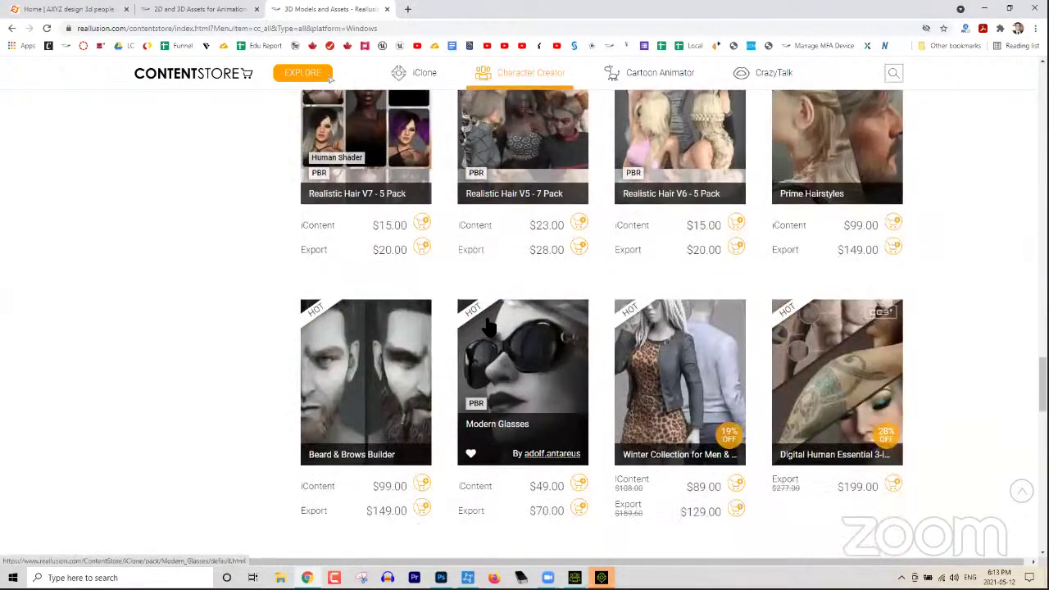
{"action": "scroll", "coordinate": [480, 279], "scroll_direction": "up", "scroll_amount": 10}
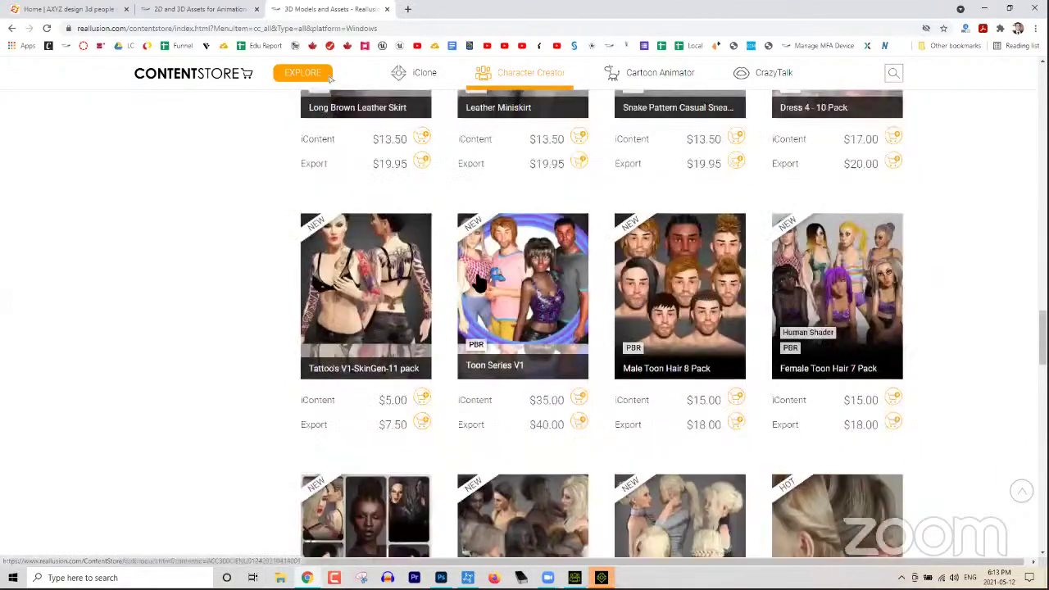
{"action": "scroll", "coordinate": [471, 281], "scroll_direction": "up", "scroll_amount": 15}
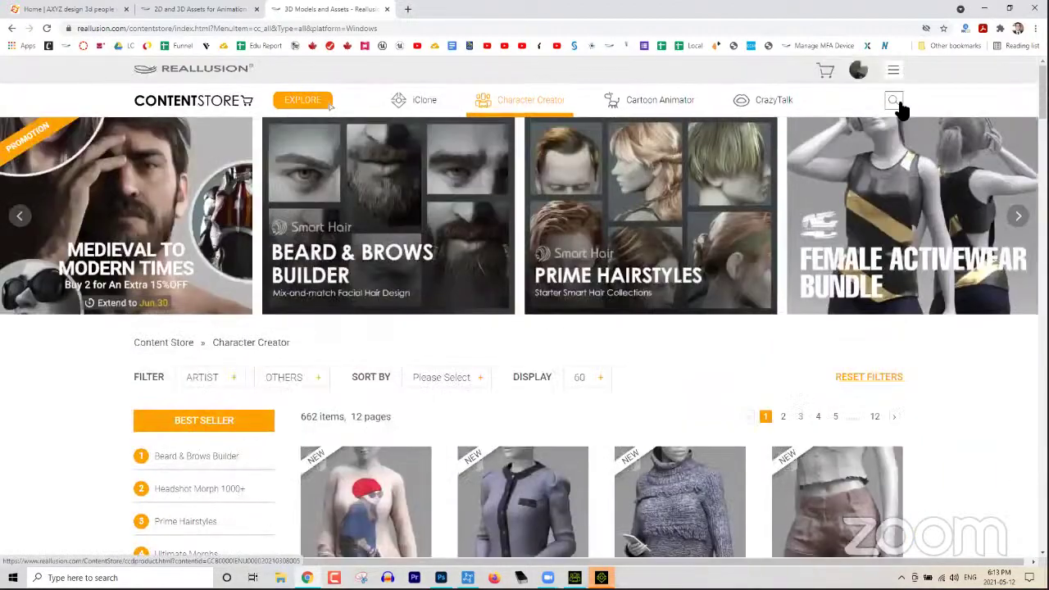
Step: Search the Character Creator content for "professional" and look at the matching items
{"action": "left_click", "coordinate": [889, 103]}
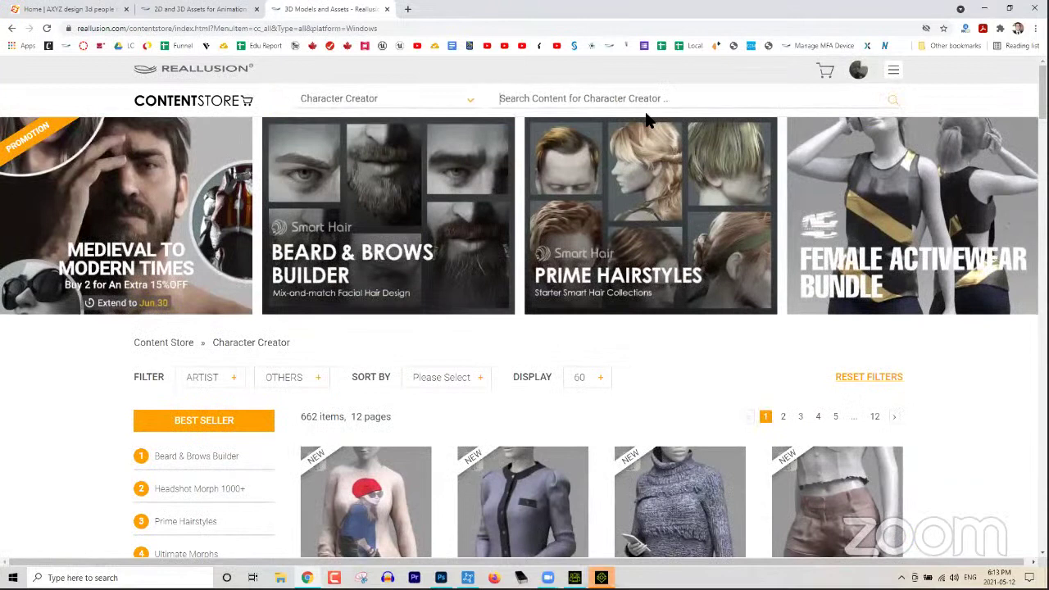
{"action": "type", "text": "profession"}
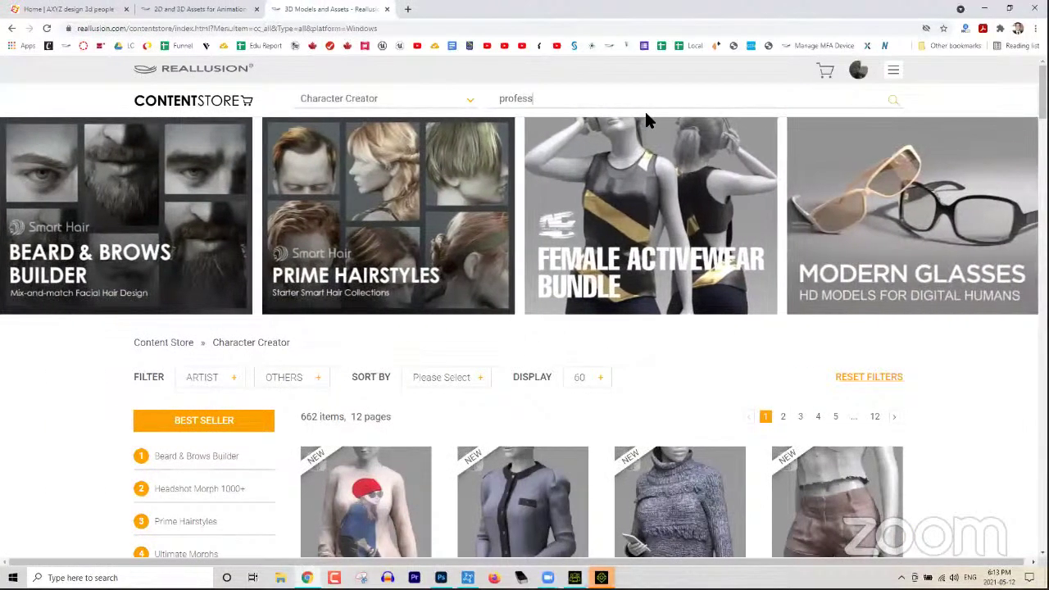
{"action": "type", "text": "al"}
{"action": "key", "text": "Return"}
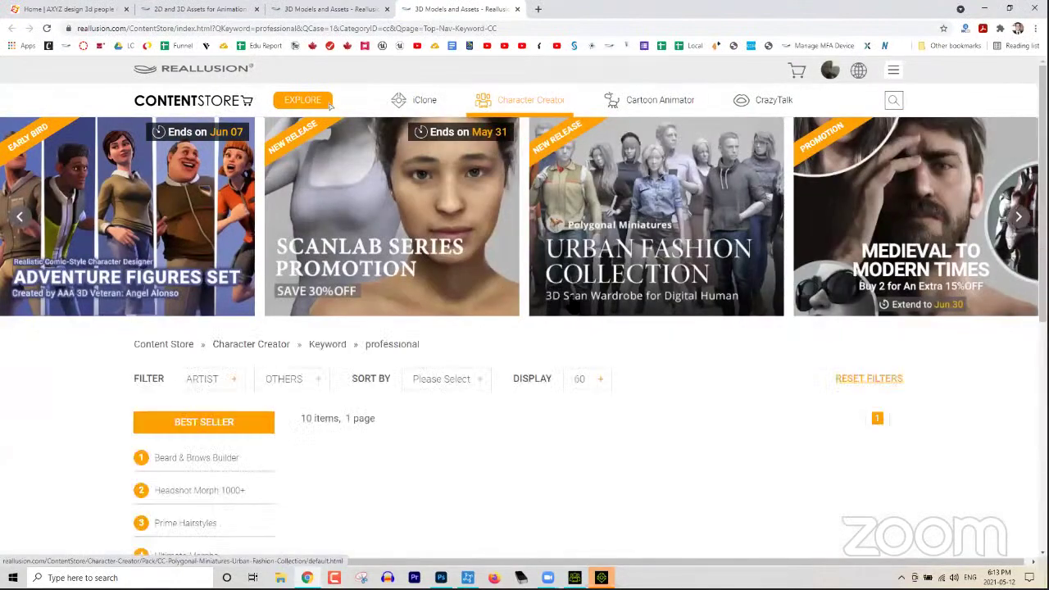
{"action": "scroll", "coordinate": [340, 267], "scroll_direction": "down", "scroll_amount": 3}
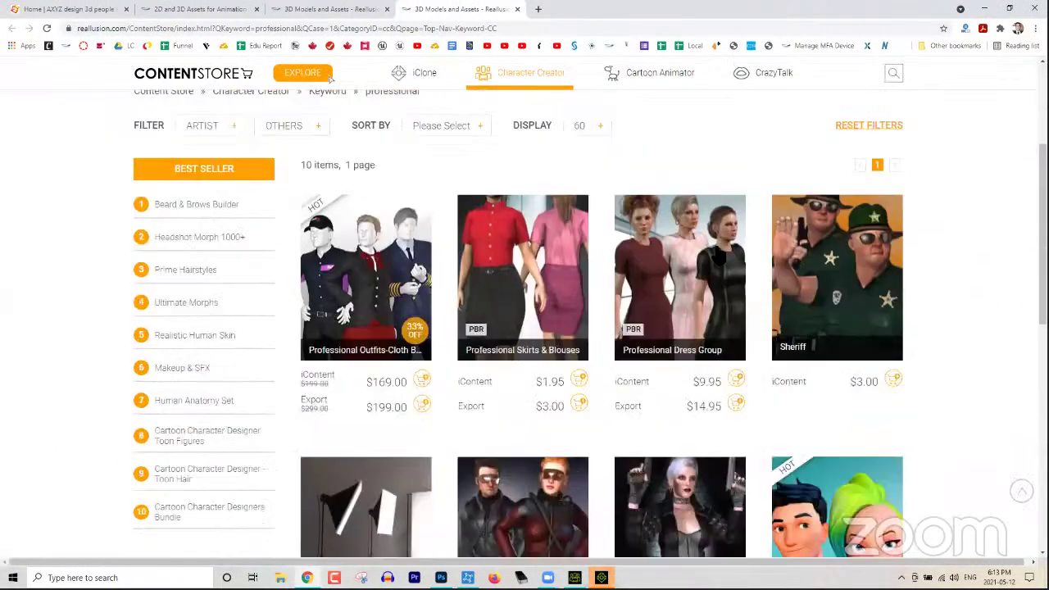
Step: Open the Professional Outfits cloth bases pack and bring up the overview of its bases
{"action": "left_click", "coordinate": [354, 256]}
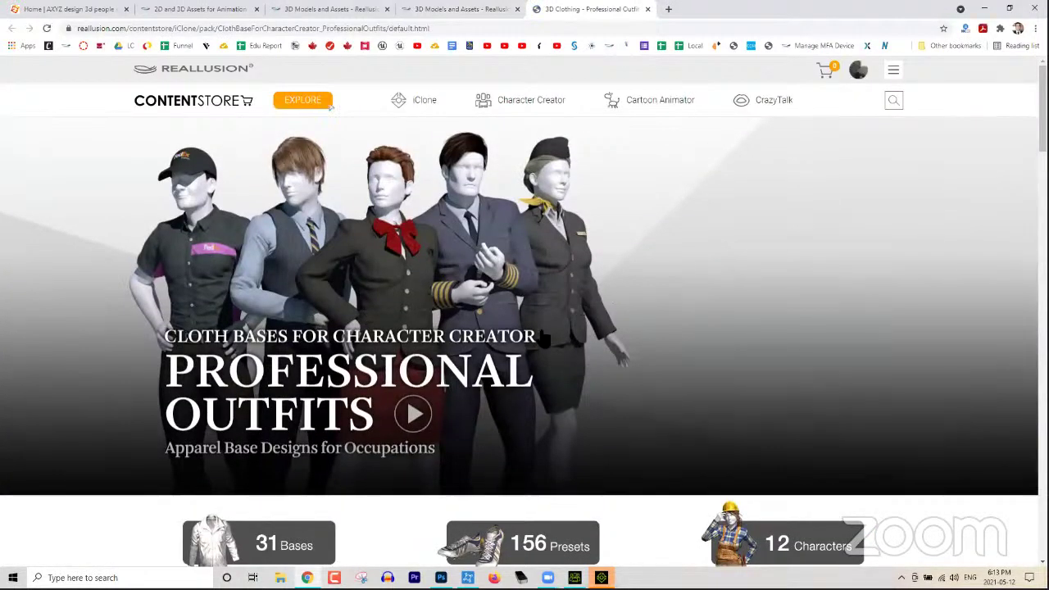
{"action": "scroll", "coordinate": [359, 492], "scroll_direction": "down", "scroll_amount": 2}
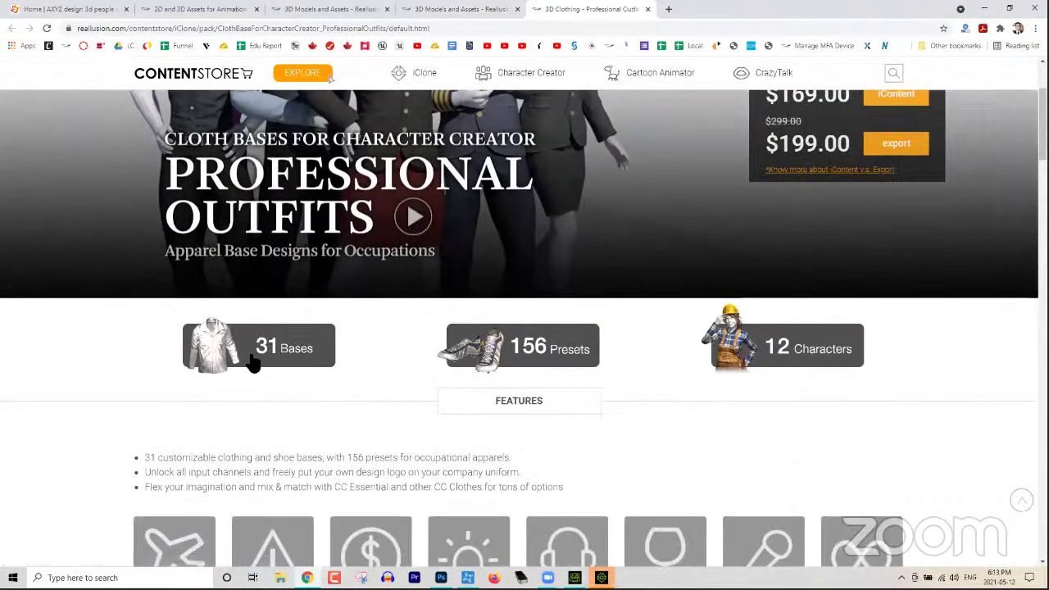
{"action": "left_click", "coordinate": [282, 348]}
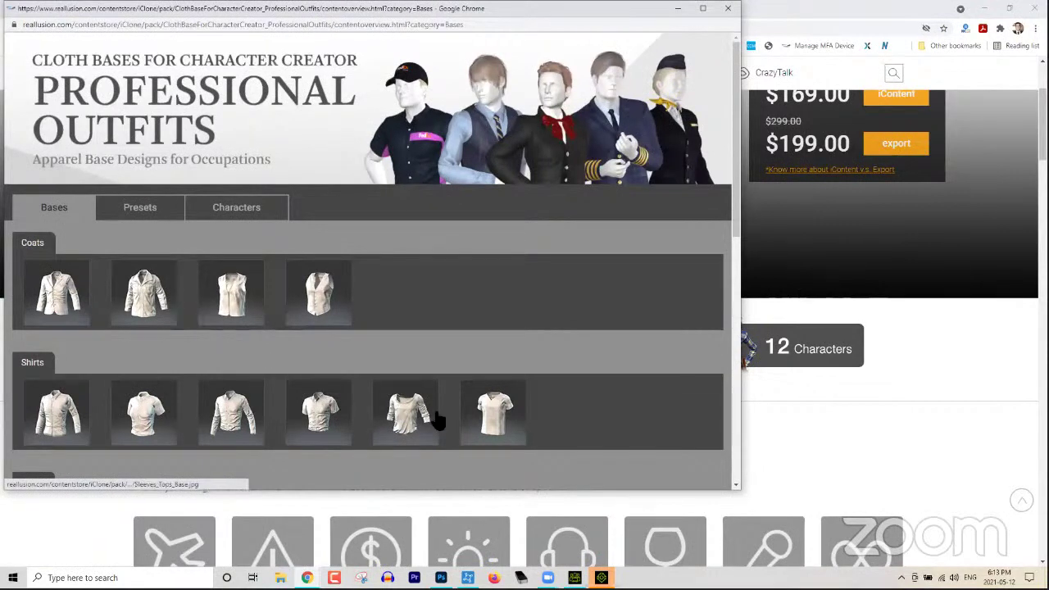
Step: Look through the pack's base garments from coats to shoes and others, then close the overview window
{"action": "scroll", "coordinate": [435, 420], "scroll_direction": "down", "scroll_amount": 3}
{"action": "scroll", "coordinate": [434, 419], "scroll_direction": "down", "scroll_amount": 4}
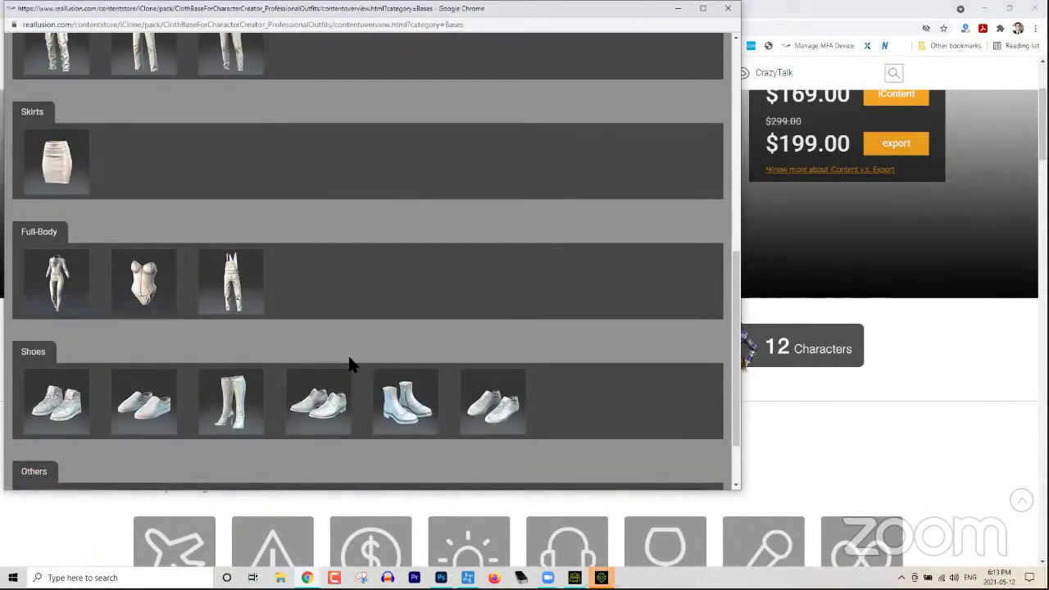
{"action": "scroll", "coordinate": [356, 340], "scroll_direction": "down", "scroll_amount": 1}
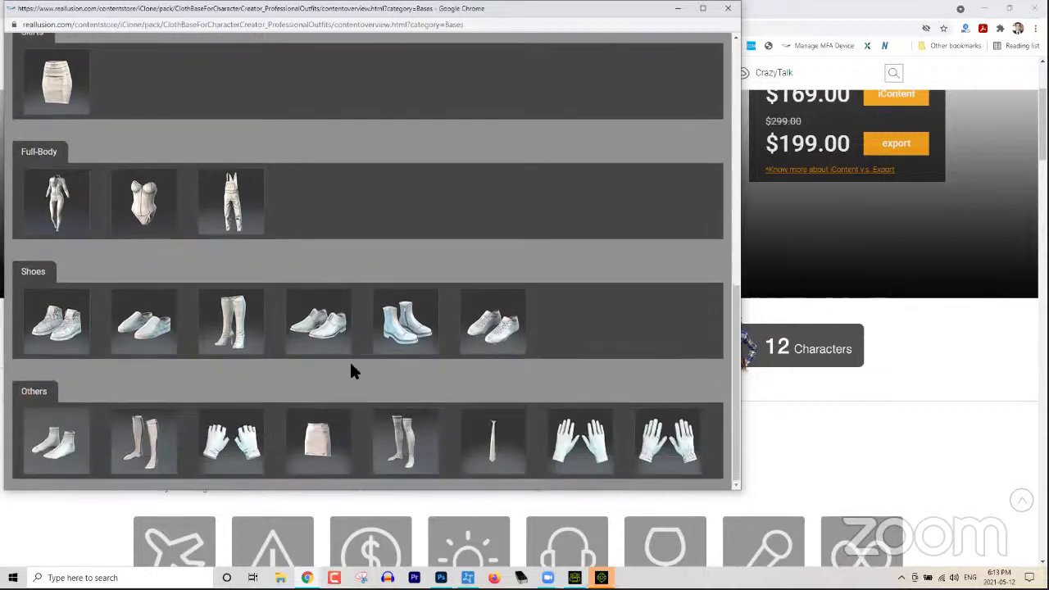
{"action": "scroll", "coordinate": [437, 317], "scroll_direction": "up", "scroll_amount": 2}
{"action": "scroll", "coordinate": [443, 318], "scroll_direction": "up", "scroll_amount": 5}
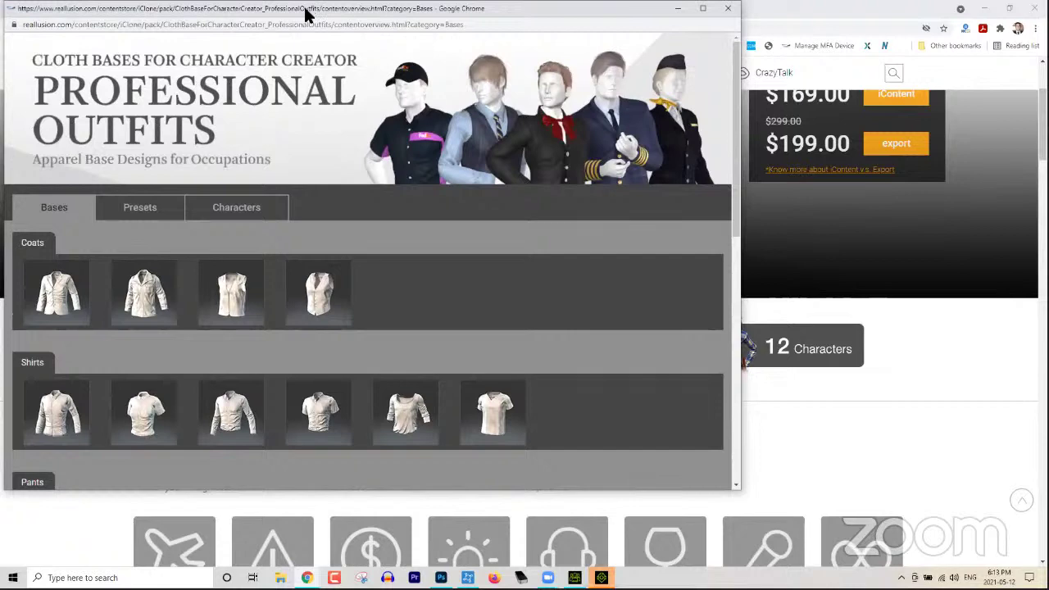
{"action": "left_click_drag", "start_coordinate": [310, 17], "coordinate": [388, 110]}
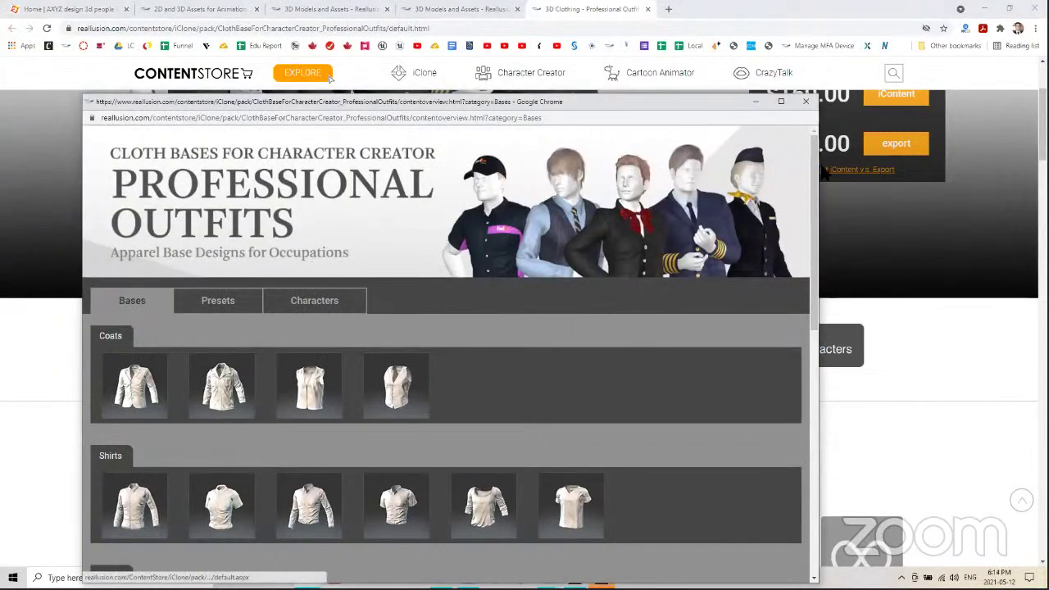
{"action": "left_click", "coordinate": [812, 106]}
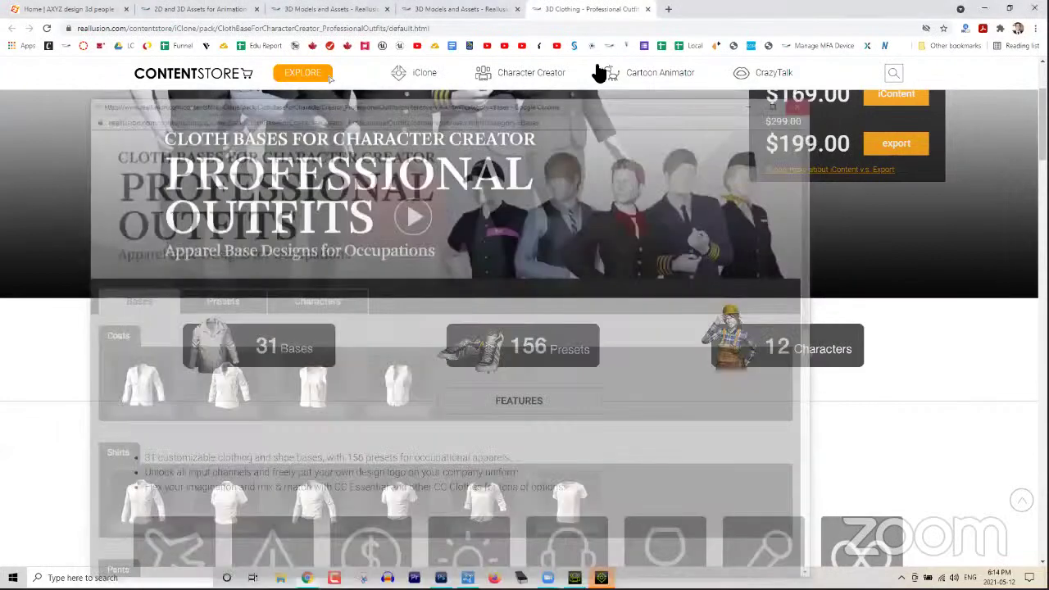
{"action": "mouse_move", "coordinate": [598, 70]}
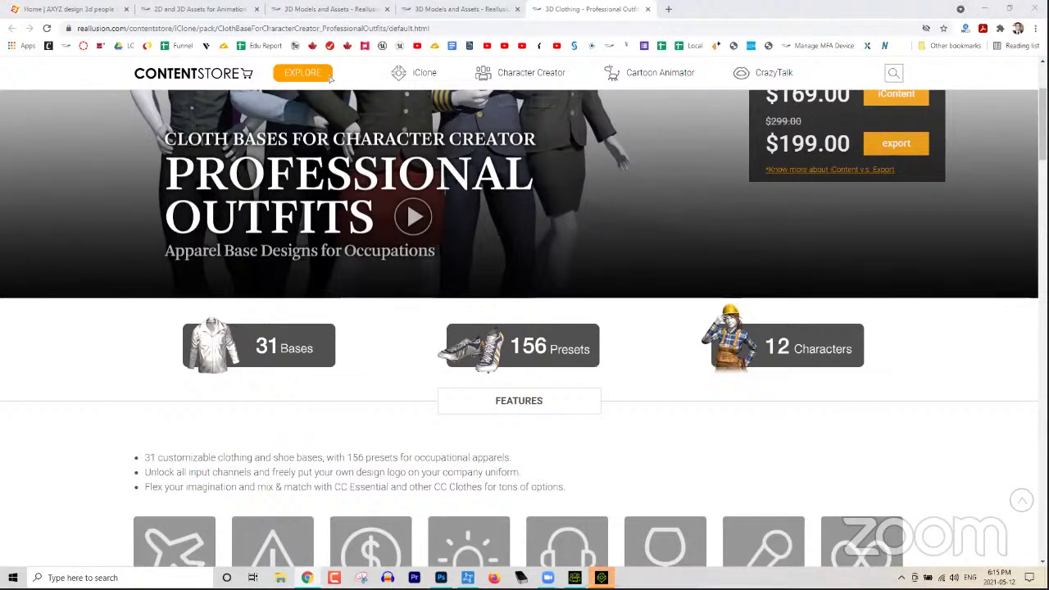
Step: Switch back to Character Creator and inspect the orc's face, shoulder armor and painted arm
{"action": "key", "text": "alt+Tab"}
{"action": "key", "text": "alt+Tab"}
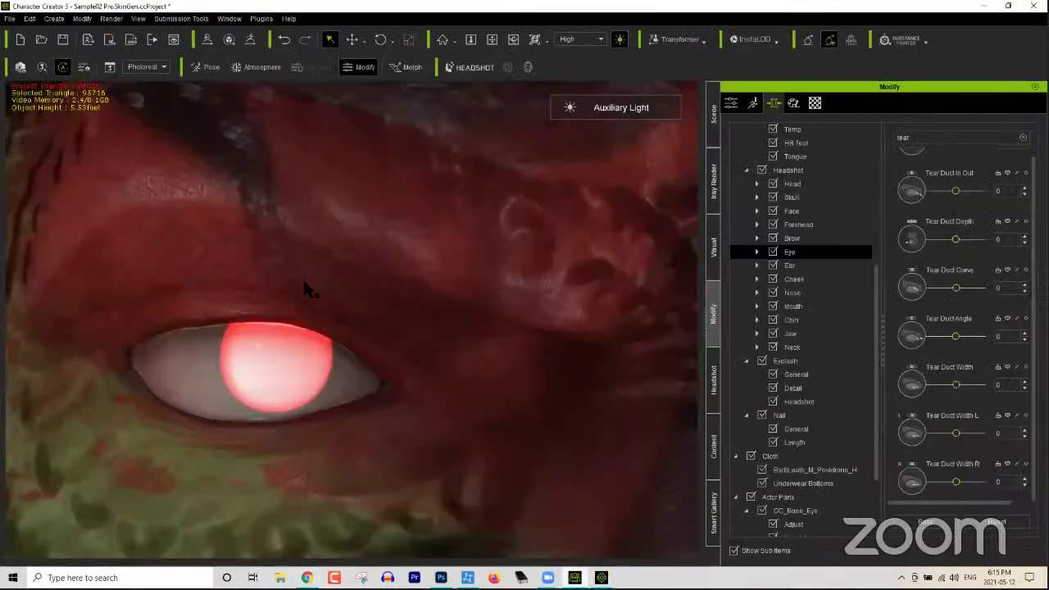
{"action": "scroll", "coordinate": [328, 278], "scroll_direction": "down", "scroll_amount": 5}
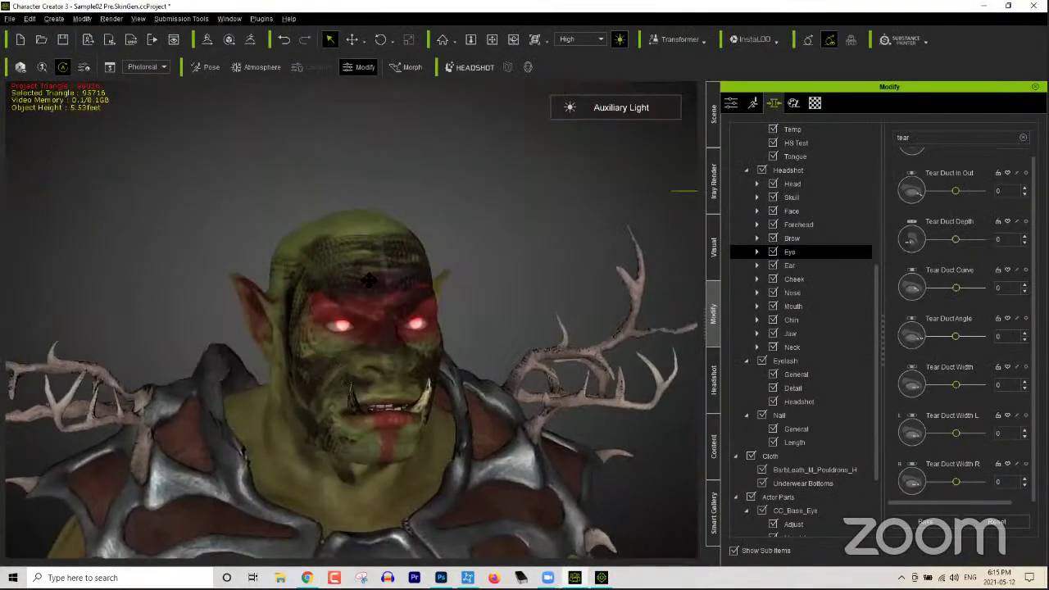
{"action": "middle_click_drag", "start_coordinate": [211, 378], "coordinate": [374, 246]}
{"action": "scroll", "coordinate": [300, 323], "scroll_direction": "down", "scroll_amount": 5}
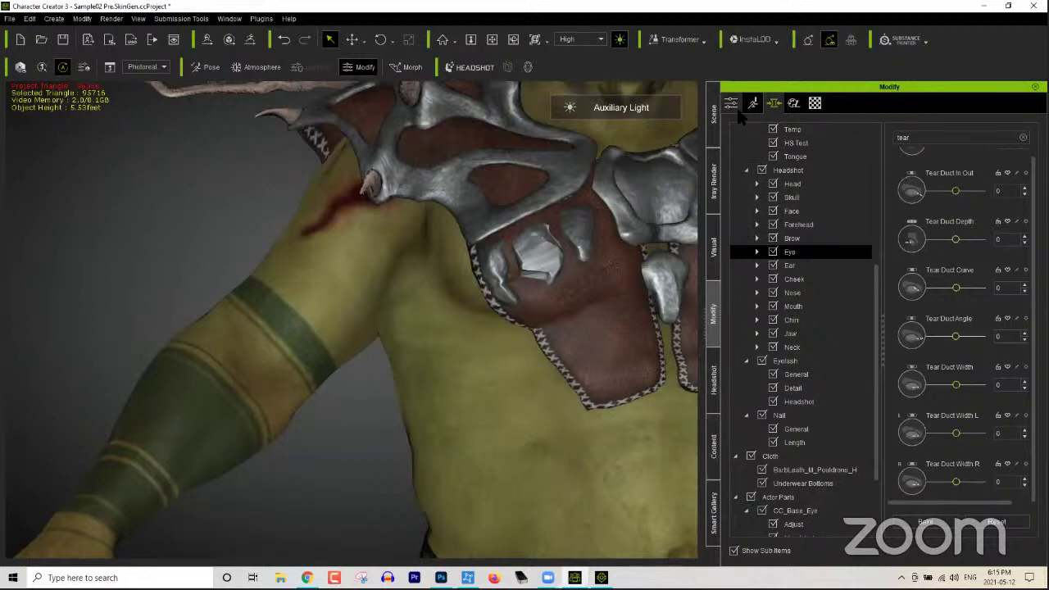
Step: Show the orc's SkinGen makeup layers and send the character to iClone, agreeing to leave SkinGen mode
{"action": "left_click", "coordinate": [793, 105]}
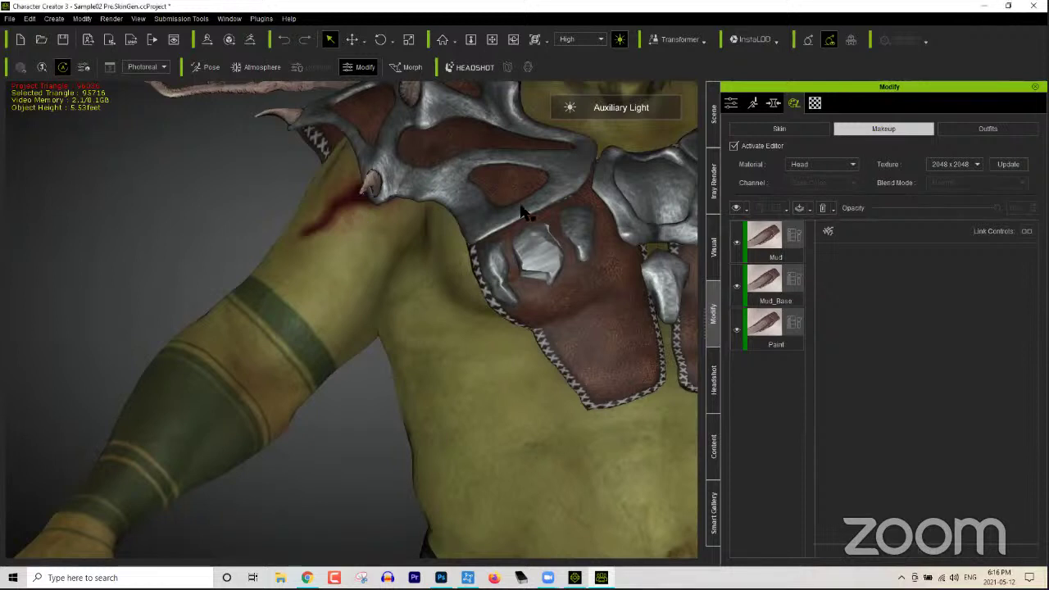
{"action": "left_click", "coordinate": [109, 40]}
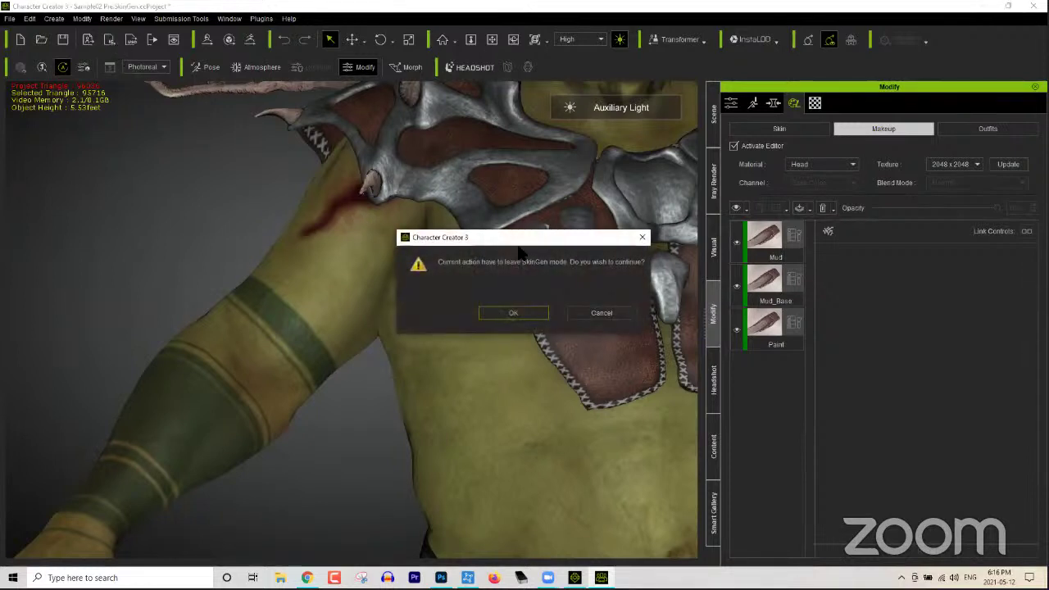
{"action": "left_click", "coordinate": [544, 309]}
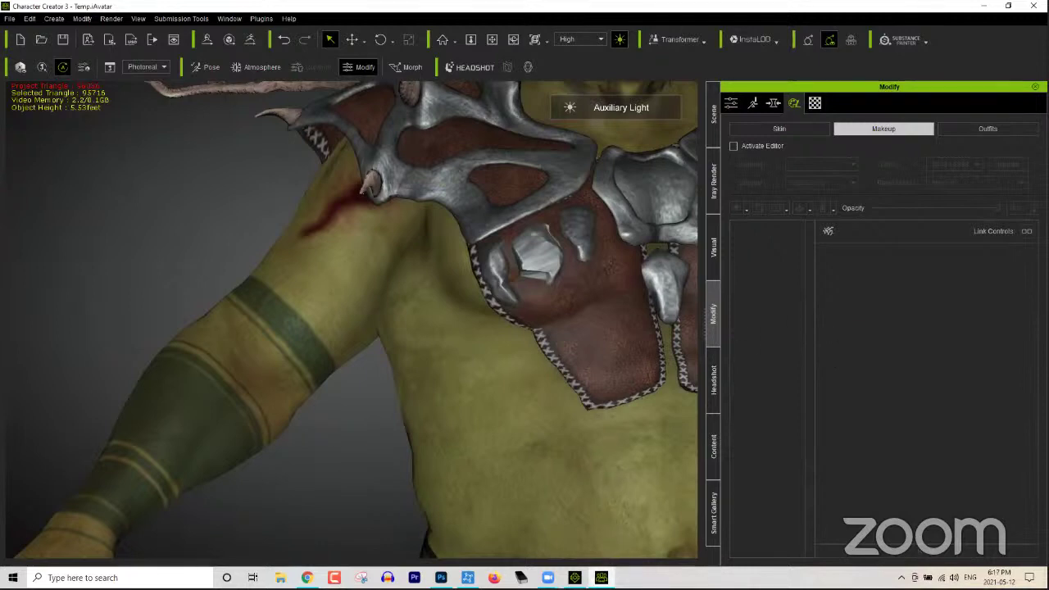
Step: Switch to iClone 7 and close its startup window
{"action": "left_click", "coordinate": [602, 578]}
{"action": "left_click", "coordinate": [574, 578]}
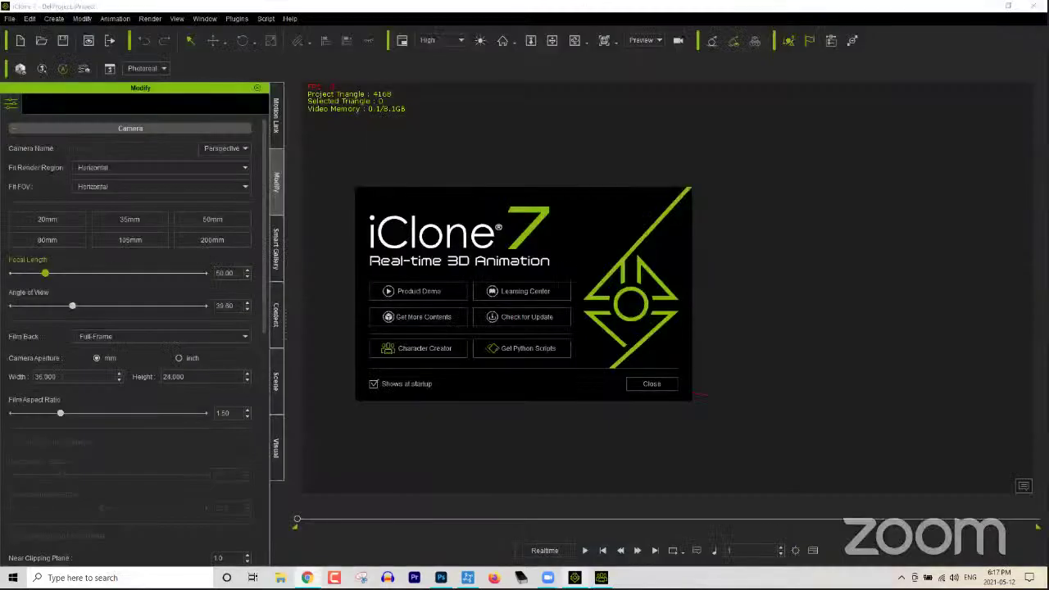
{"action": "left_click", "coordinate": [651, 384]}
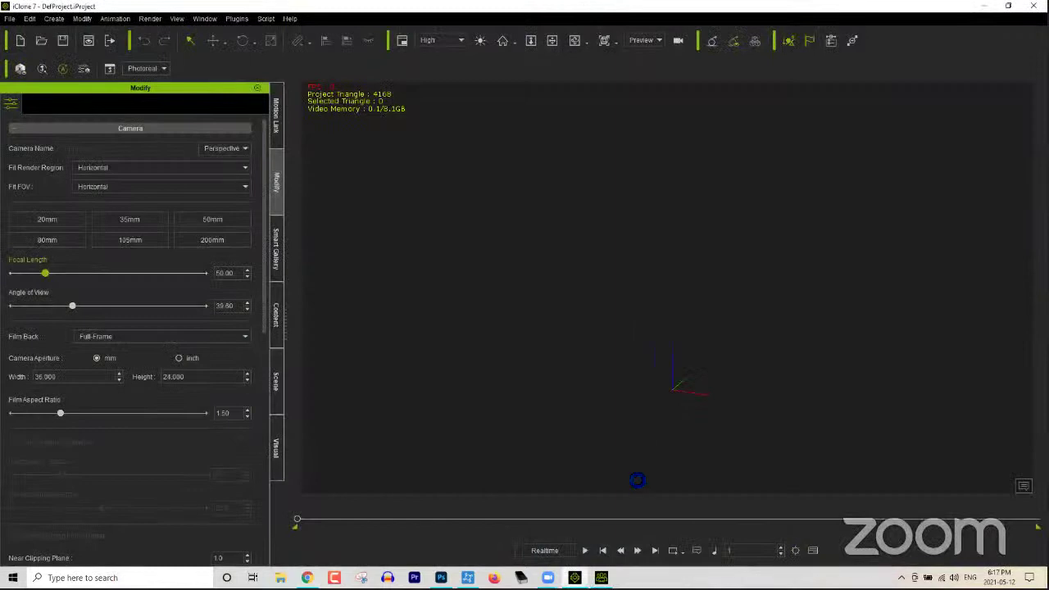
Step: Return to Character Creator and view the orc's painted face and glowing eyes up close
{"action": "left_click", "coordinate": [602, 578]}
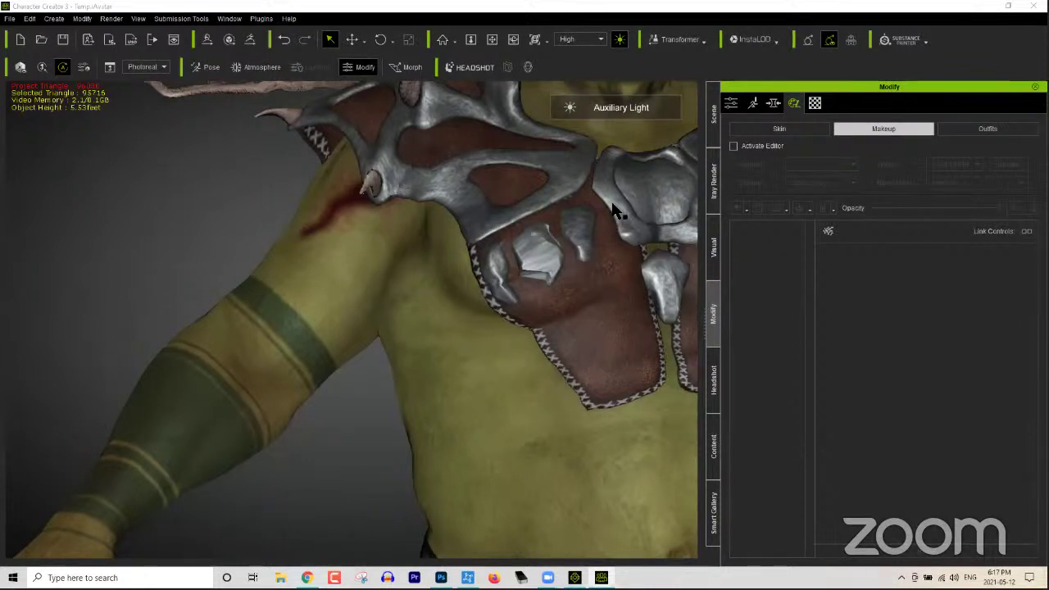
{"action": "right_click_drag", "start_coordinate": [521, 382], "coordinate": [409, 277]}
{"action": "scroll", "coordinate": [409, 277], "scroll_direction": "up", "scroll_amount": 10}
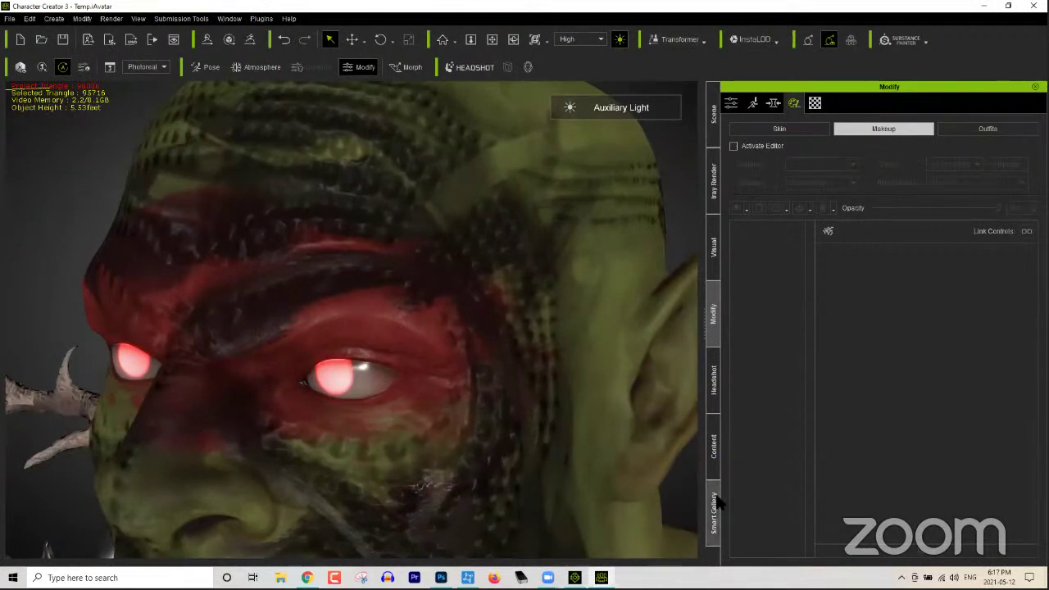
Step: Look through the orc's material list and the texture, shader and material settings of the body skin
{"action": "left_click", "coordinate": [708, 383]}
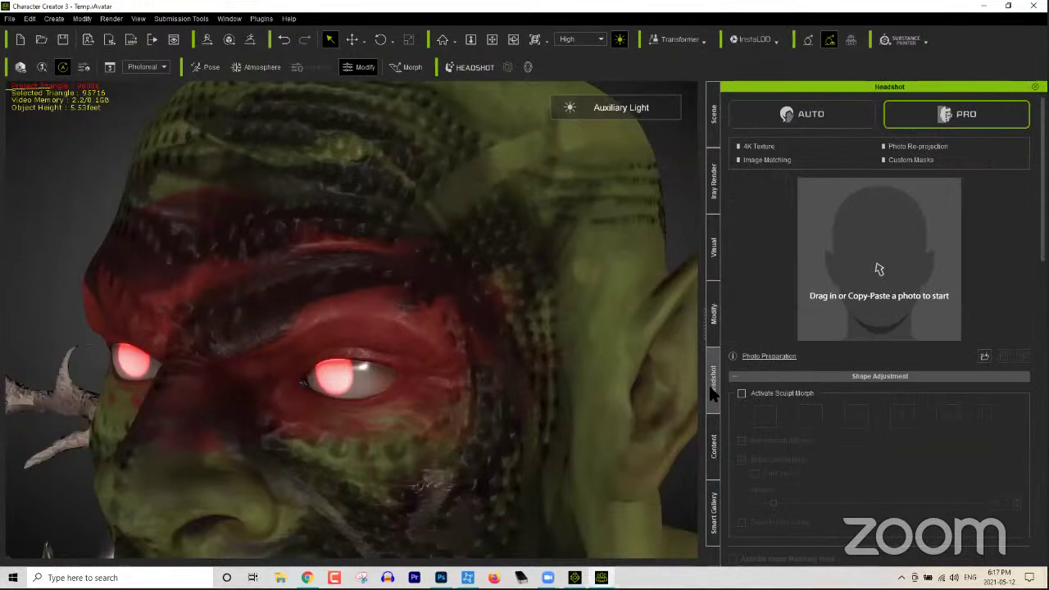
{"action": "left_click", "coordinate": [710, 313]}
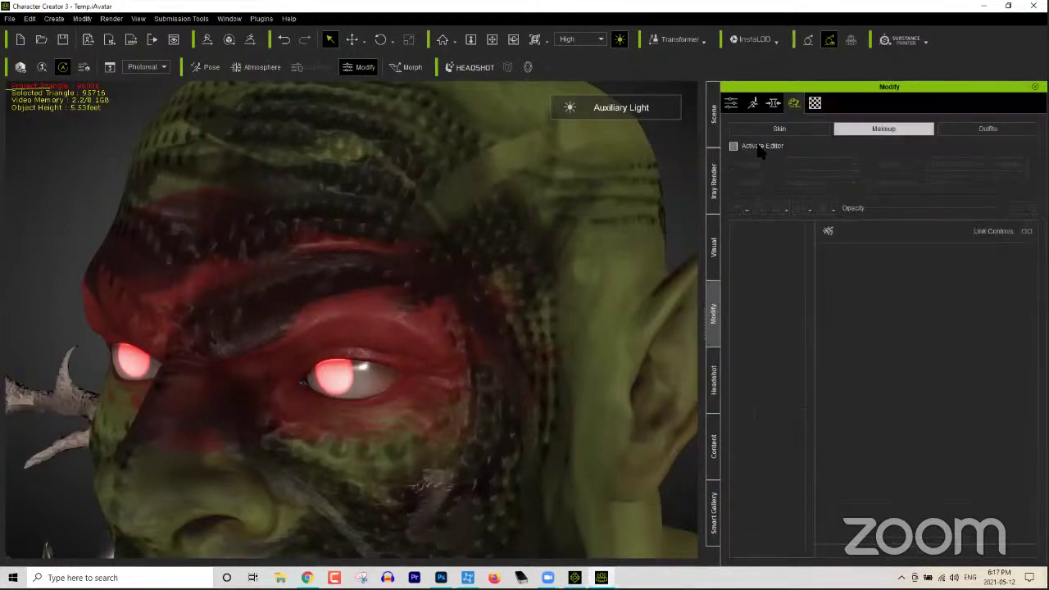
{"action": "left_click", "coordinate": [815, 104]}
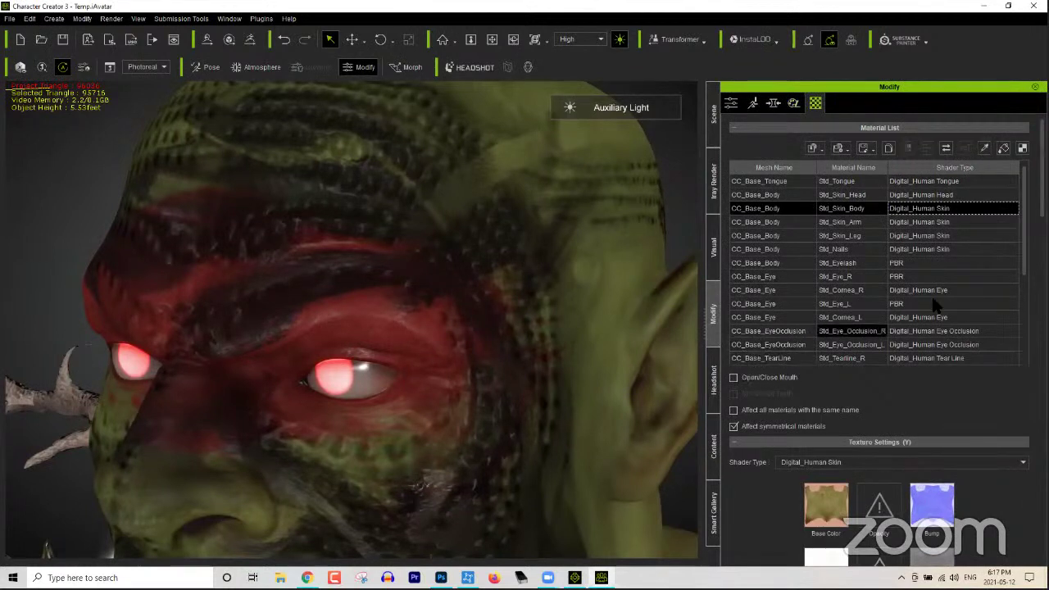
{"action": "scroll", "coordinate": [1018, 310], "scroll_direction": "down", "scroll_amount": 3}
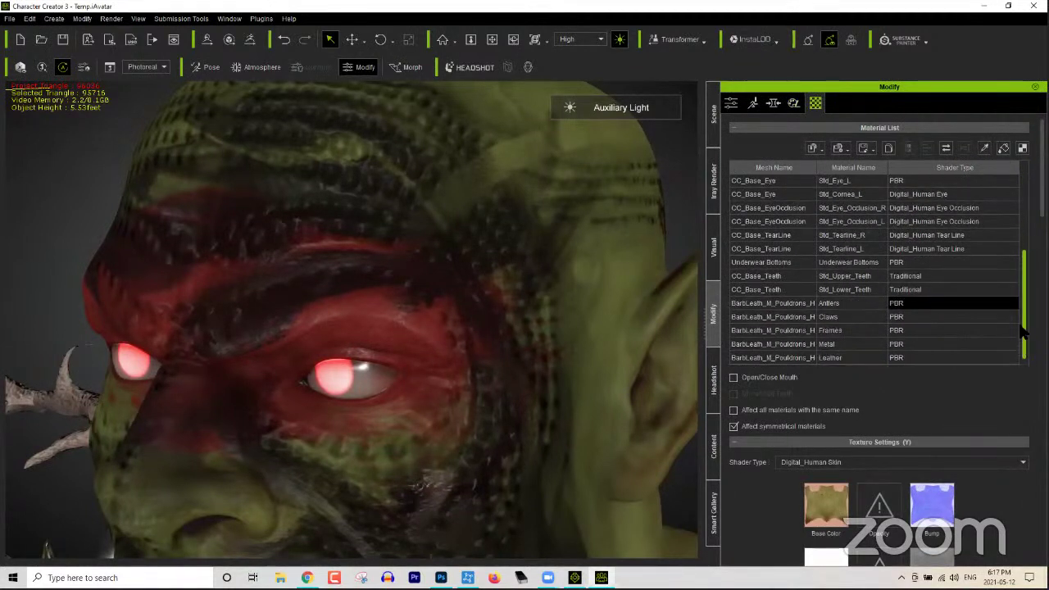
{"action": "scroll", "coordinate": [1017, 277], "scroll_direction": "up", "scroll_amount": 4}
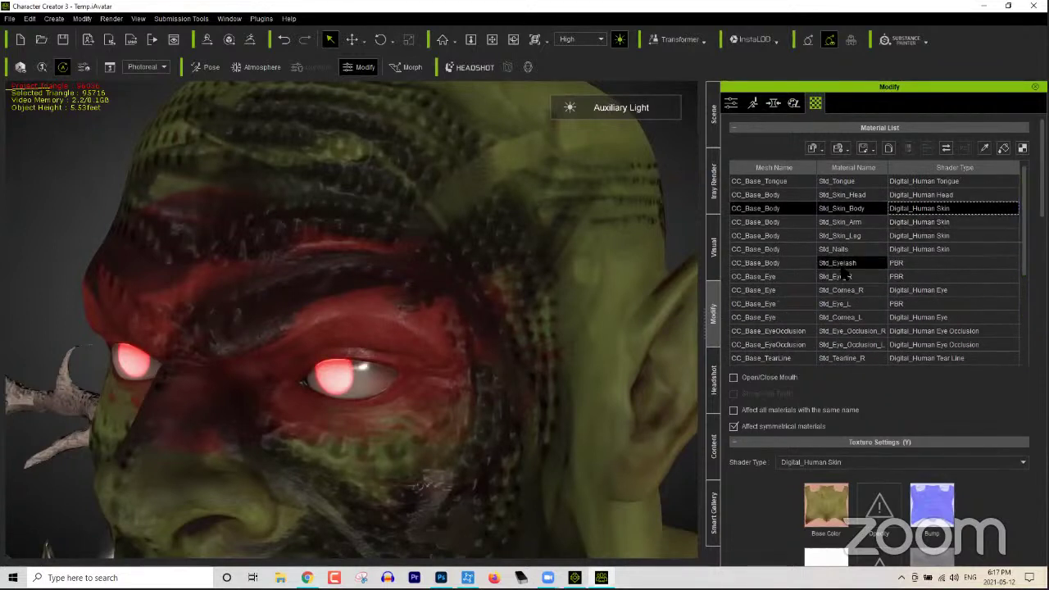
{"action": "scroll", "coordinate": [990, 224], "scroll_direction": "down", "scroll_amount": 5}
{"action": "scroll", "coordinate": [881, 328], "scroll_direction": "down", "scroll_amount": 4}
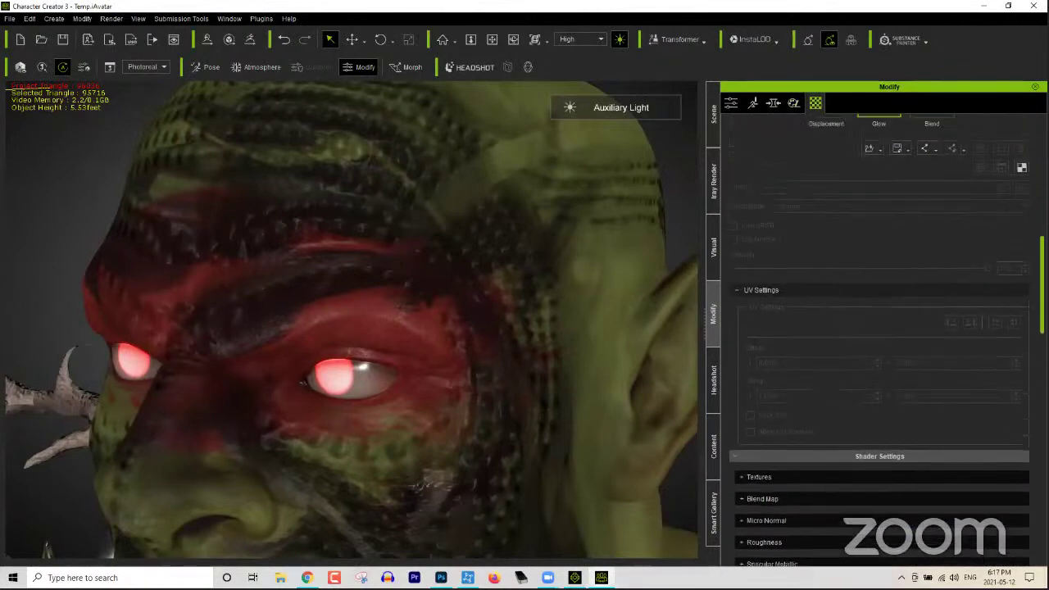
{"action": "scroll", "coordinate": [881, 328], "scroll_direction": "down", "scroll_amount": 8}
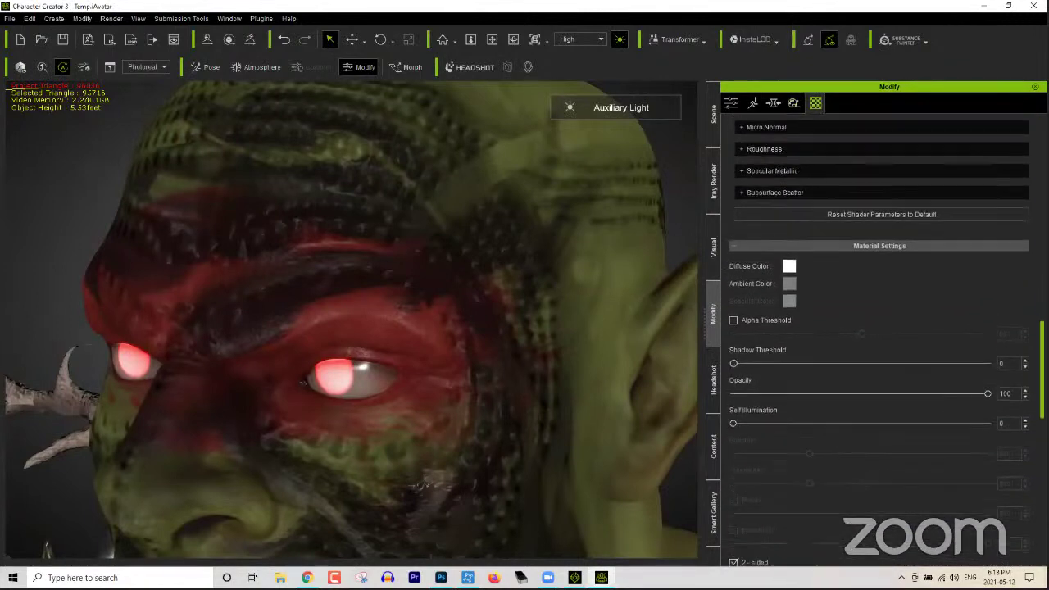
Step: Look through the head skin's material settings, including its shader textures and the Blend Map strength, brightness and saturation parameters
{"action": "scroll", "coordinate": [879, 328], "scroll_direction": "down", "scroll_amount": 10}
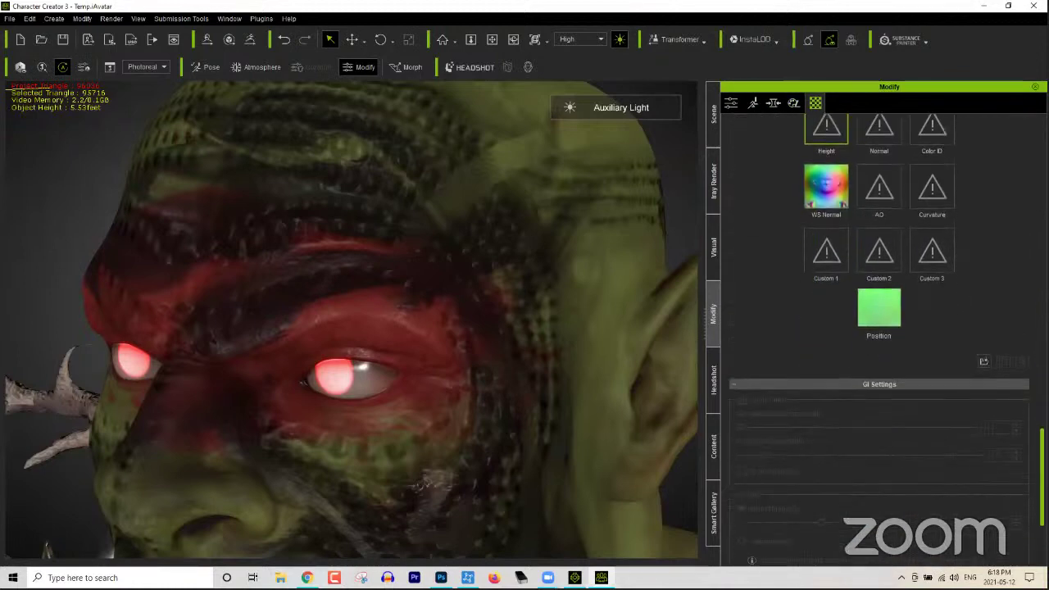
{"action": "scroll", "coordinate": [880, 327], "scroll_direction": "up", "scroll_amount": 12}
{"action": "scroll", "coordinate": [880, 328], "scroll_direction": "up", "scroll_amount": 5}
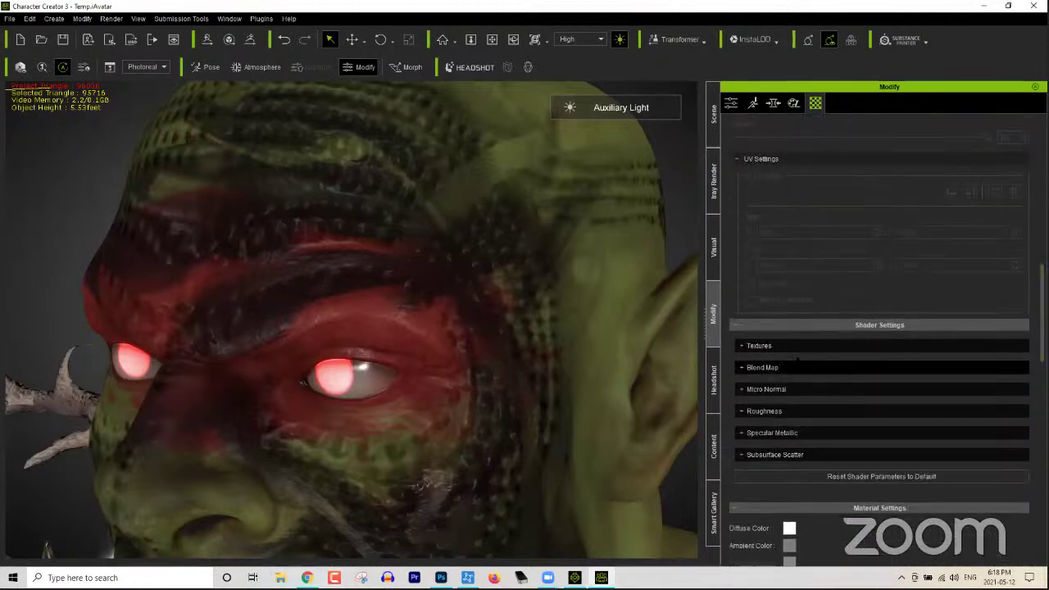
{"action": "left_click", "coordinate": [769, 351]}
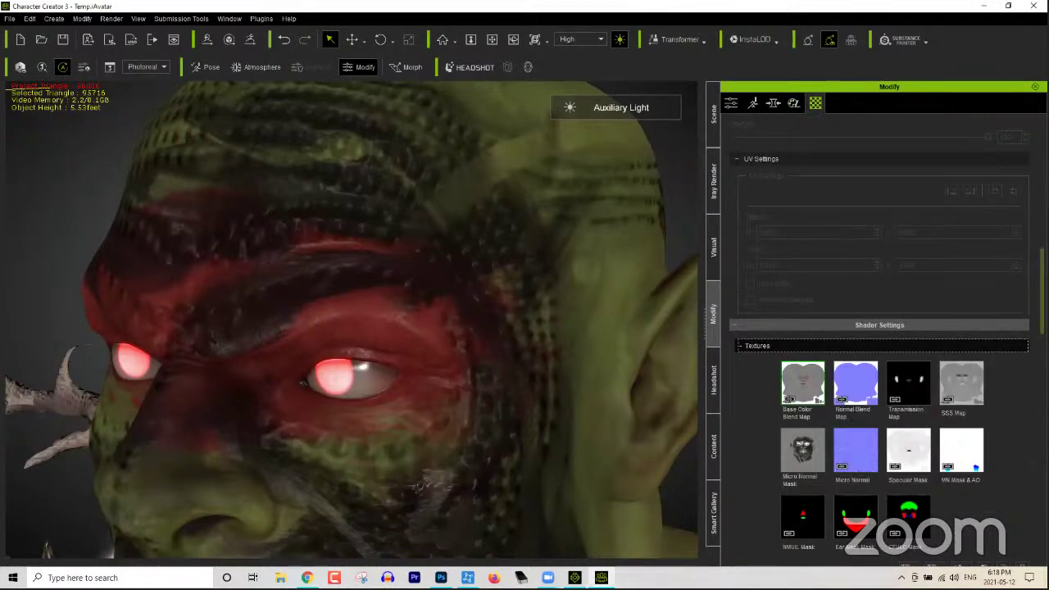
{"action": "scroll", "coordinate": [770, 354], "scroll_direction": "down", "scroll_amount": 5}
{"action": "left_click", "coordinate": [881, 376]}
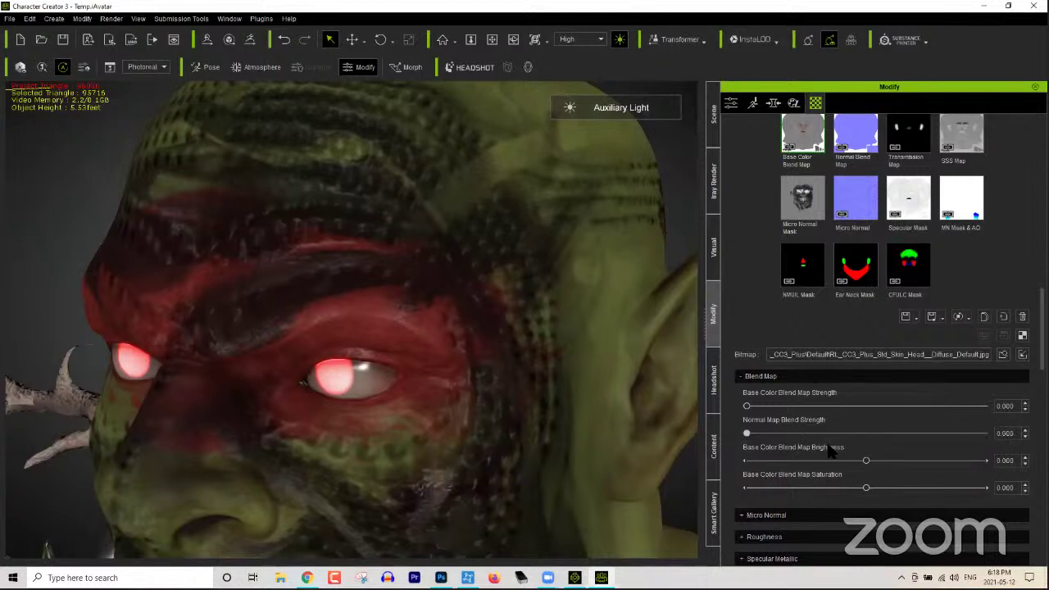
{"action": "scroll", "coordinate": [846, 482], "scroll_direction": "down", "scroll_amount": 5}
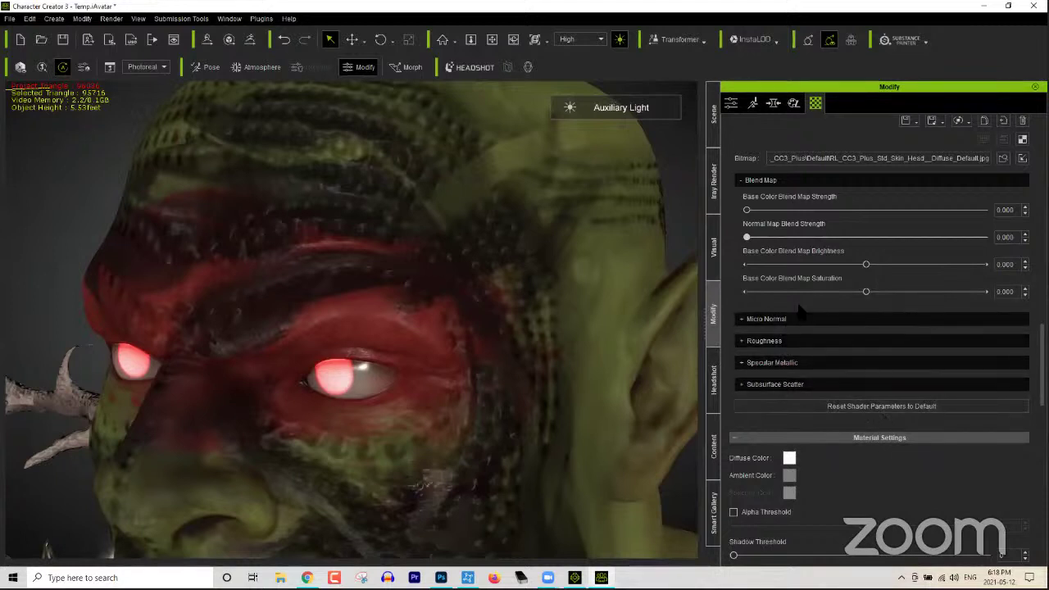
{"action": "scroll", "coordinate": [877, 328], "scroll_direction": "up", "scroll_amount": 10}
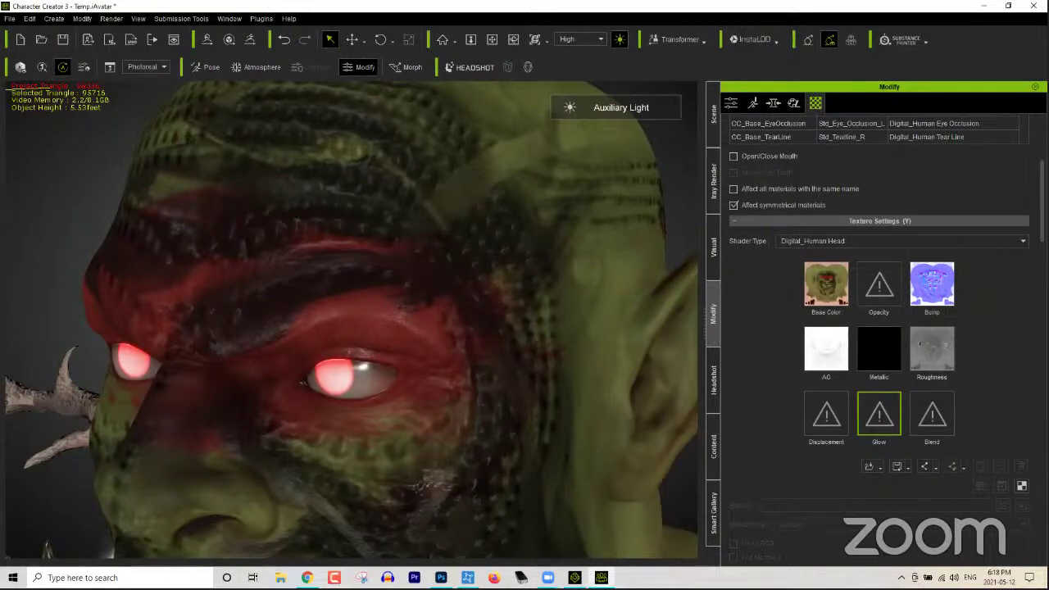
{"action": "scroll", "coordinate": [746, 397], "scroll_direction": "up", "scroll_amount": 5}
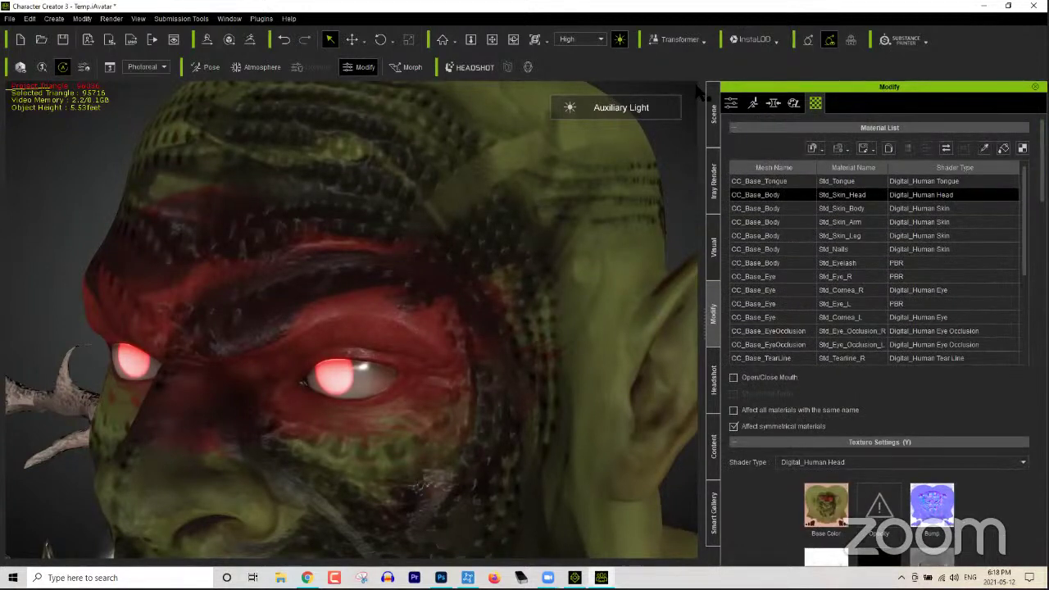
Step: Check the iClone project for the orc, then send the character from Character Creator to iClone again
{"action": "left_click", "coordinate": [711, 458]}
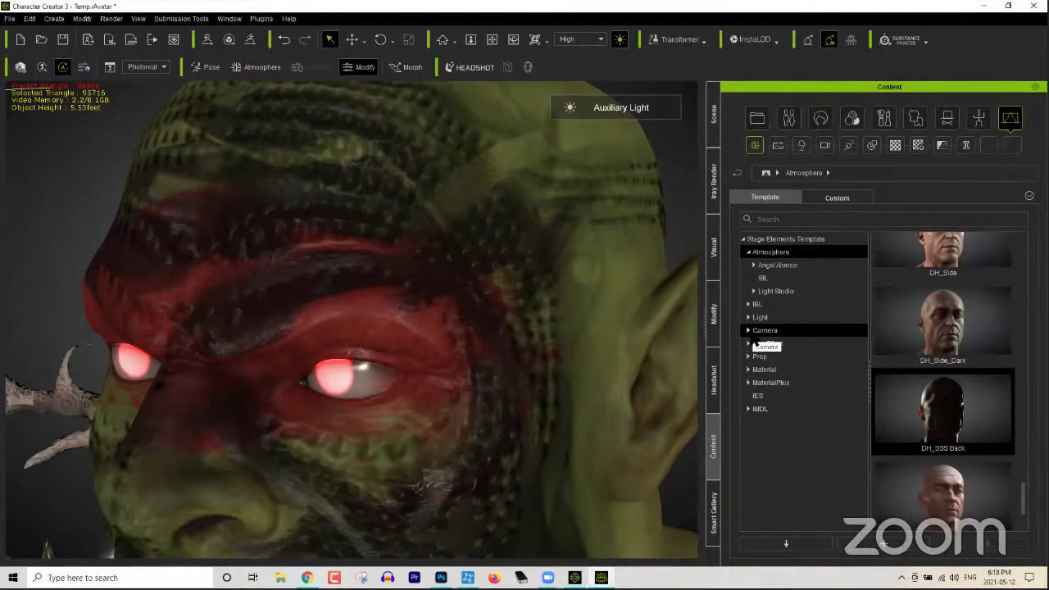
{"action": "left_click", "coordinate": [574, 578]}
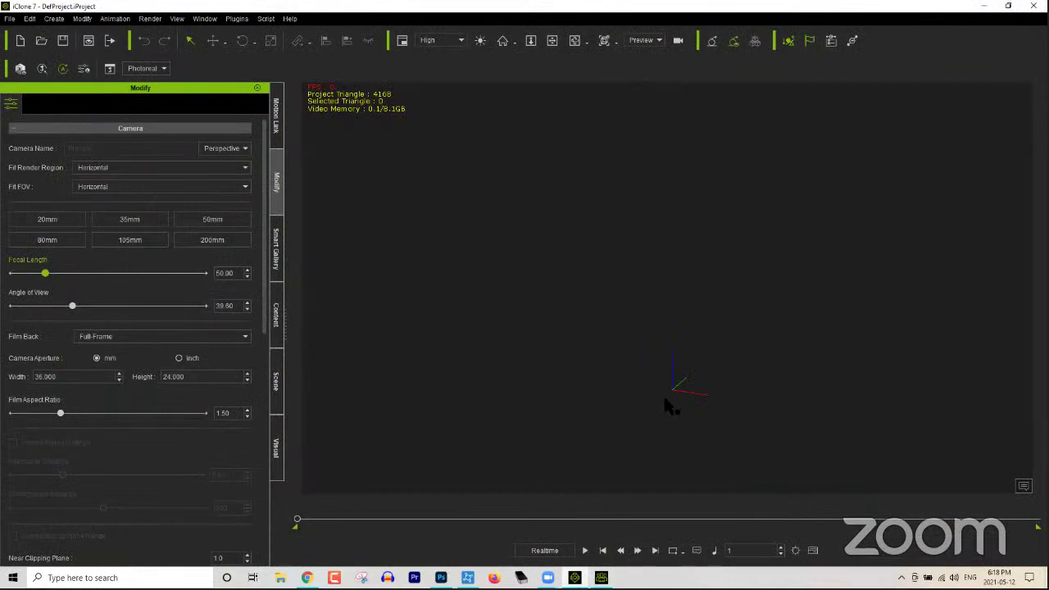
{"action": "key", "text": "alt+Tab"}
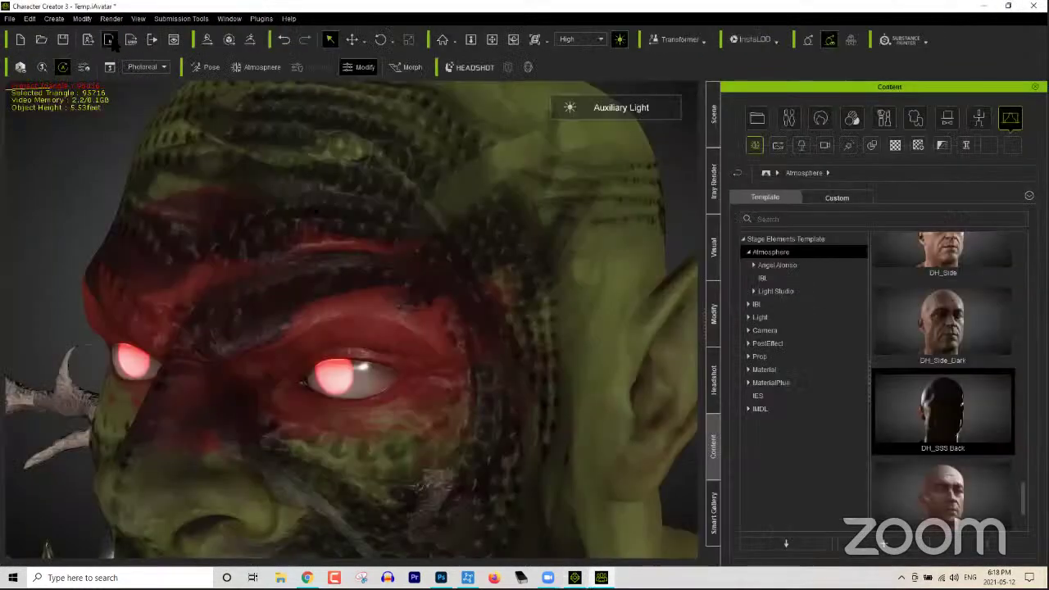
{"action": "left_click", "coordinate": [110, 40]}
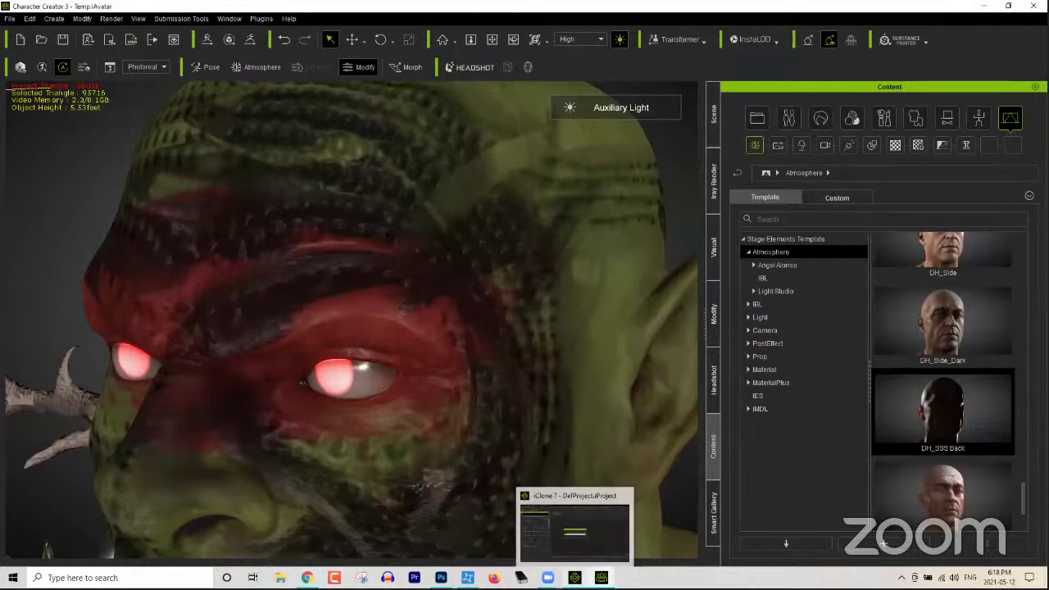
{"action": "left_click", "coordinate": [574, 578]}
{"action": "key", "text": "alt+Tab"}
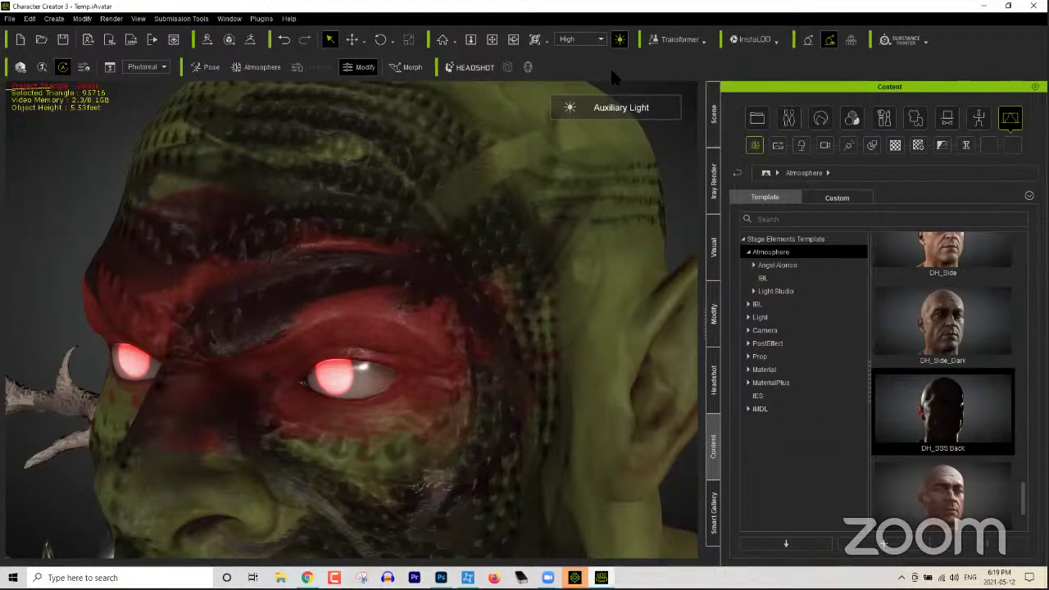
Step: Turn off the auxiliary light and view the orc's backlit ear up close
{"action": "left_click", "coordinate": [620, 46]}
{"action": "right_click_drag", "start_coordinate": [7, 556], "coordinate": [340, 344]}
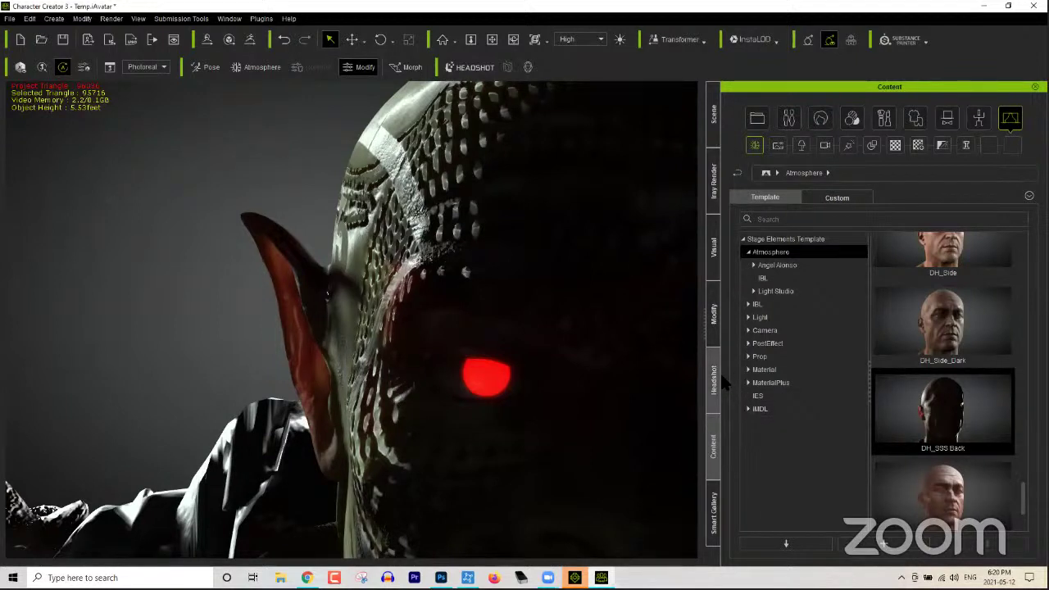
{"action": "left_click", "coordinate": [711, 320]}
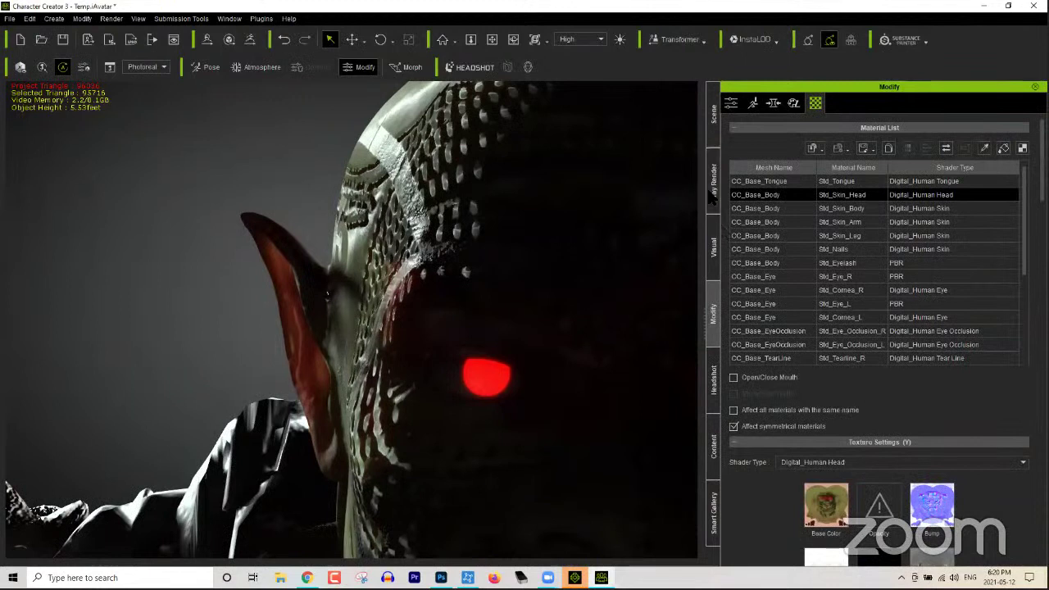
Step: Test the scene's Back and SideR lights, leaving Back on and switching SideR off
{"action": "left_click", "coordinate": [713, 119]}
{"action": "left_click", "coordinate": [746, 176]}
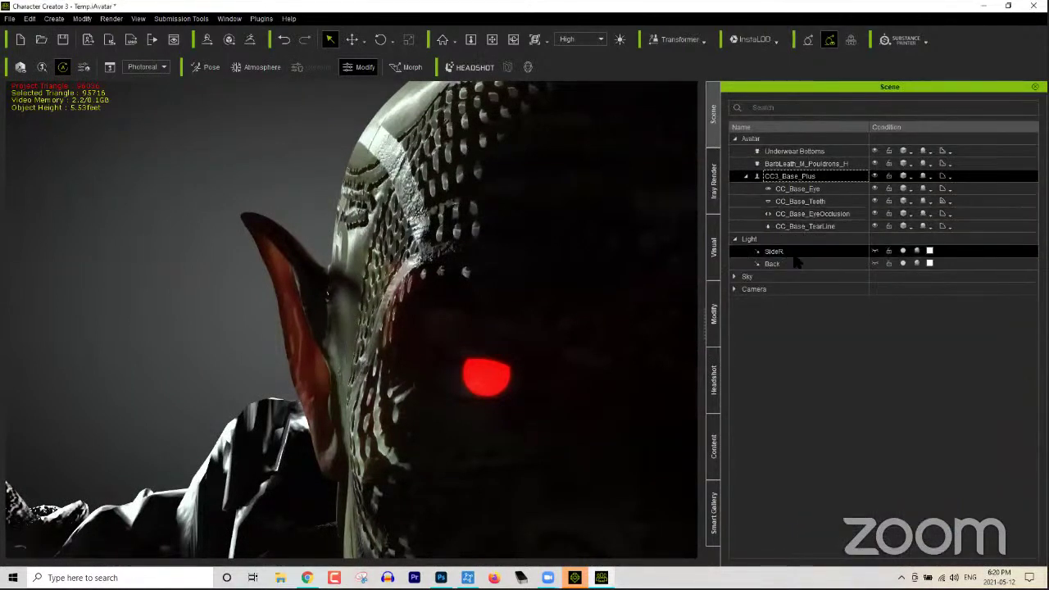
{"action": "left_click", "coordinate": [903, 264]}
{"action": "left_click", "coordinate": [904, 264]}
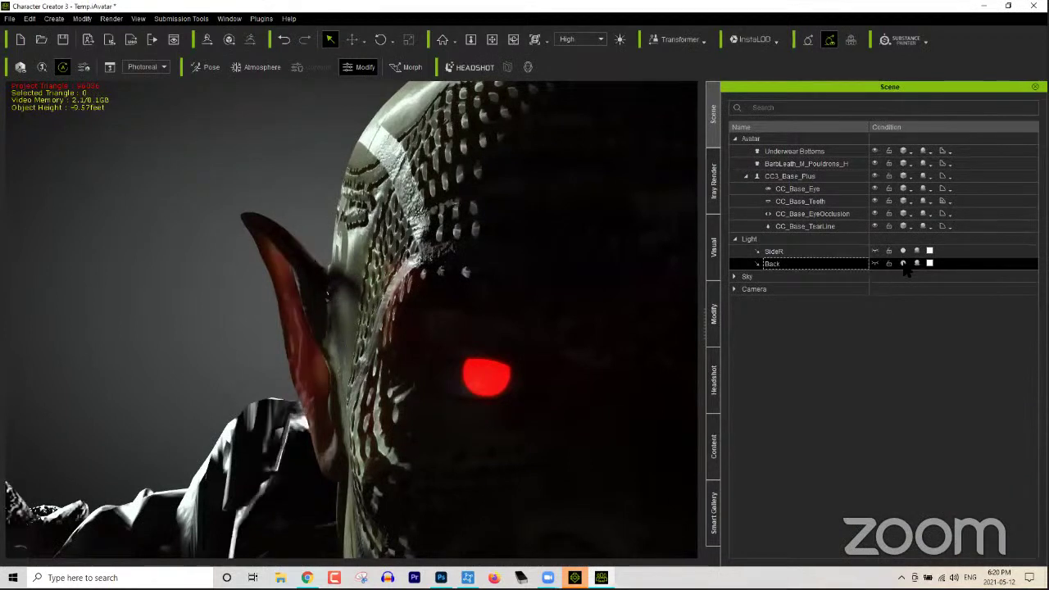
{"action": "left_click", "coordinate": [904, 251]}
{"action": "left_click", "coordinate": [904, 250]}
{"action": "left_click", "coordinate": [903, 251]}
Step: Compare the Back light with SSS Transmission off and on, leave it on, and set its multiplier to 1.87
{"action": "left_click", "coordinate": [844, 264]}
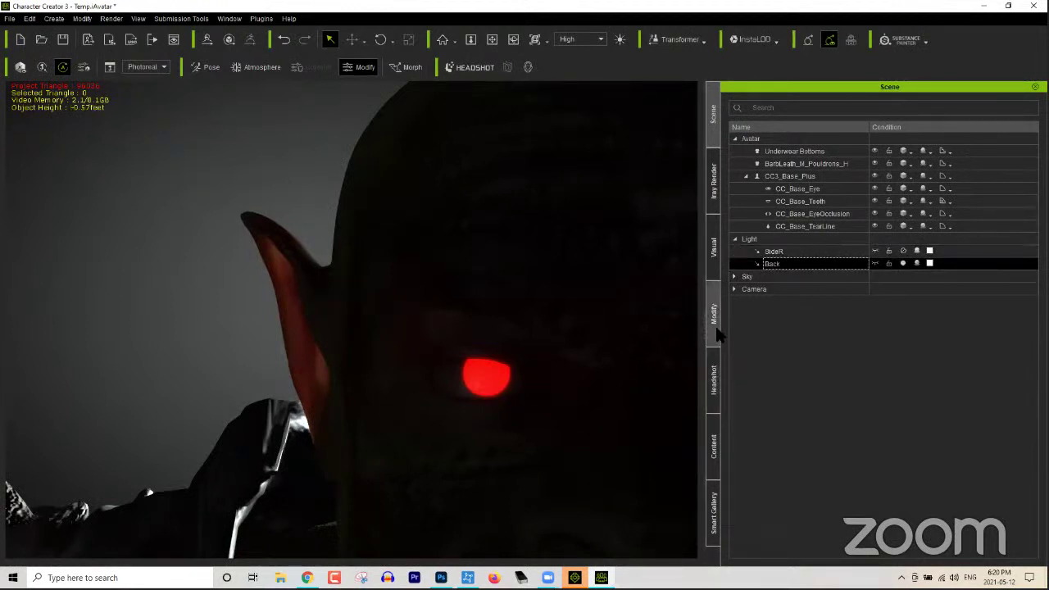
{"action": "left_click", "coordinate": [716, 328]}
{"action": "left_click", "coordinate": [729, 103]}
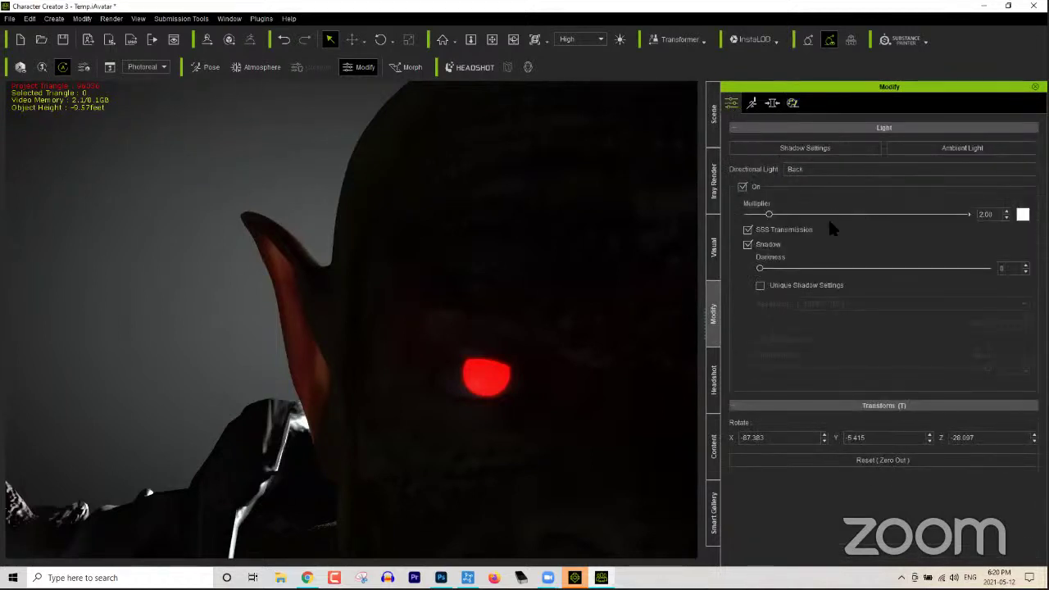
{"action": "left_click", "coordinate": [749, 230]}
{"action": "left_click", "coordinate": [749, 230]}
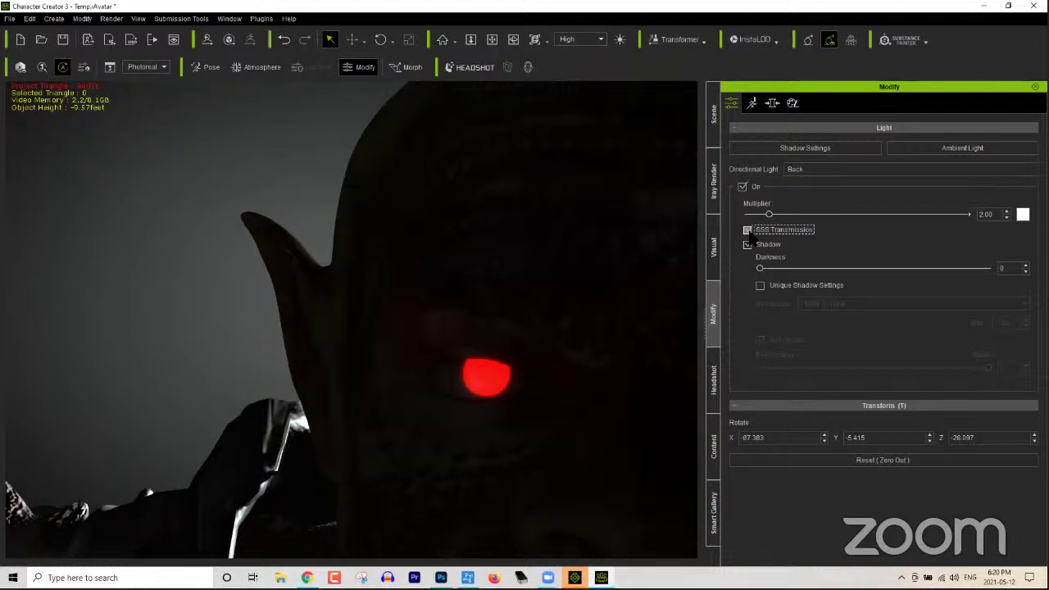
{"action": "left_click", "coordinate": [749, 230]}
{"action": "mouse_move", "coordinate": [769, 214]}
{"action": "left_mouse_down"}
{"action": "mouse_move", "coordinate": [876, 216]}
{"action": "mouse_move", "coordinate": [769, 215]}
{"action": "left_mouse_up"}
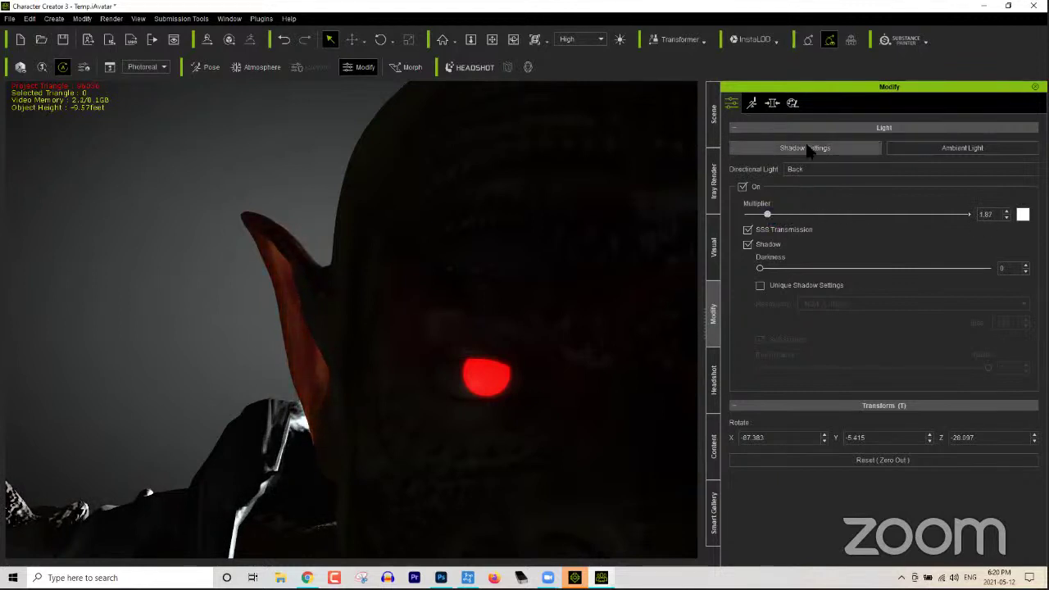
Step: Open the Subsurface Scatter settings of the orc's Std_Skin_Head material
{"action": "left_click", "coordinate": [753, 103]}
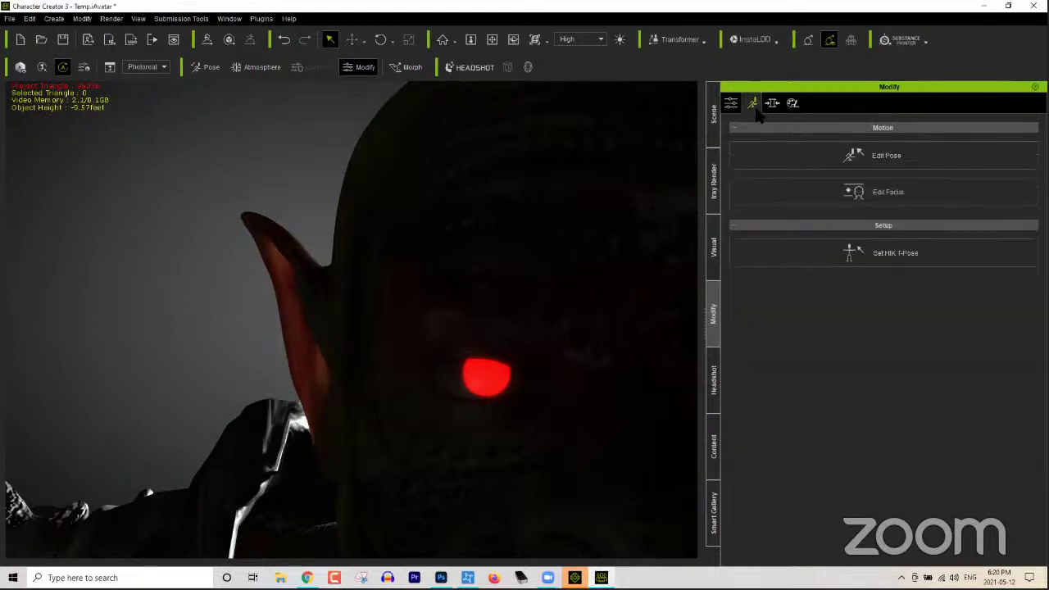
{"action": "left_click", "coordinate": [772, 104]}
{"action": "left_click", "coordinate": [792, 103]}
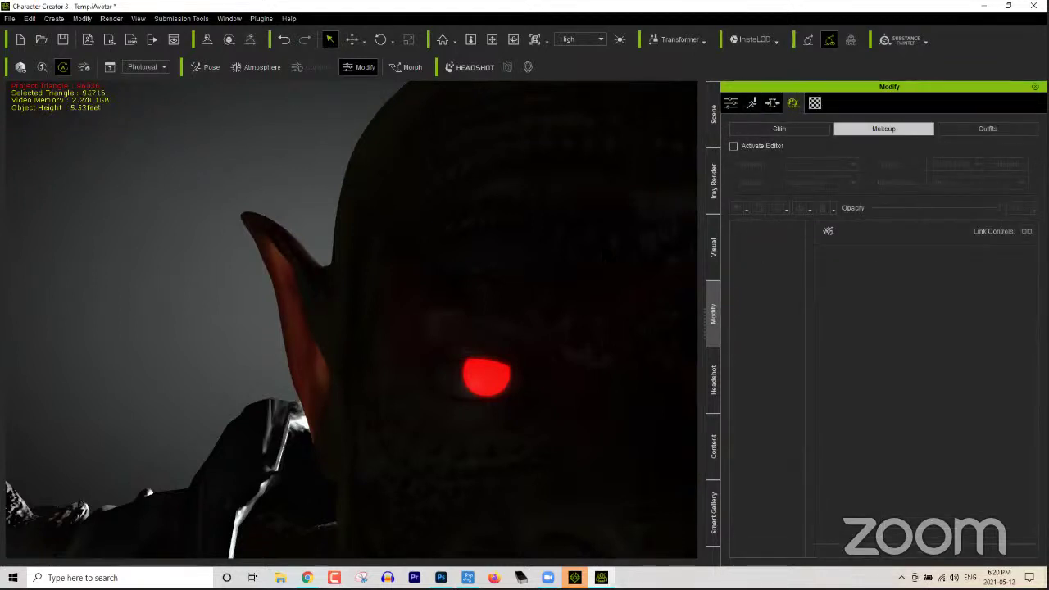
{"action": "left_click", "coordinate": [815, 102]}
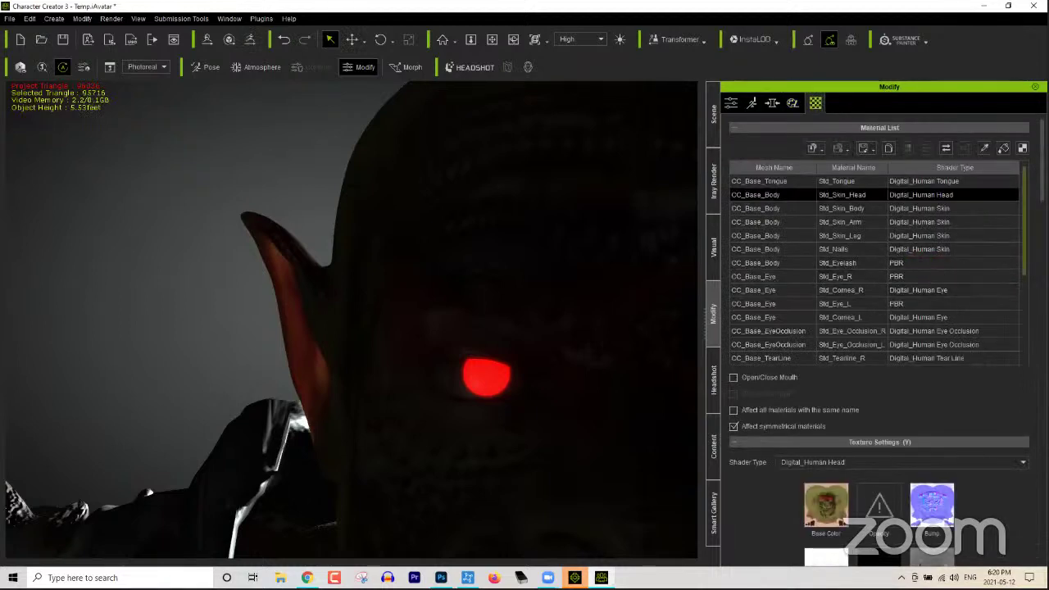
{"action": "scroll", "coordinate": [880, 328], "scroll_direction": "down", "scroll_amount": 10}
{"action": "scroll", "coordinate": [1019, 408], "scroll_direction": "down", "scroll_amount": 6}
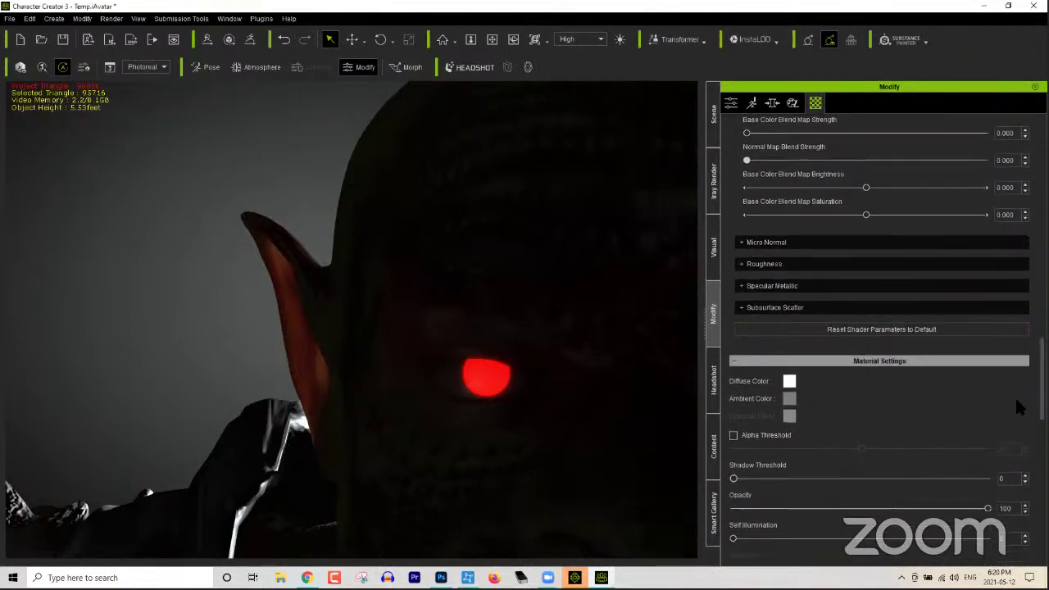
{"action": "left_click", "coordinate": [775, 308]}
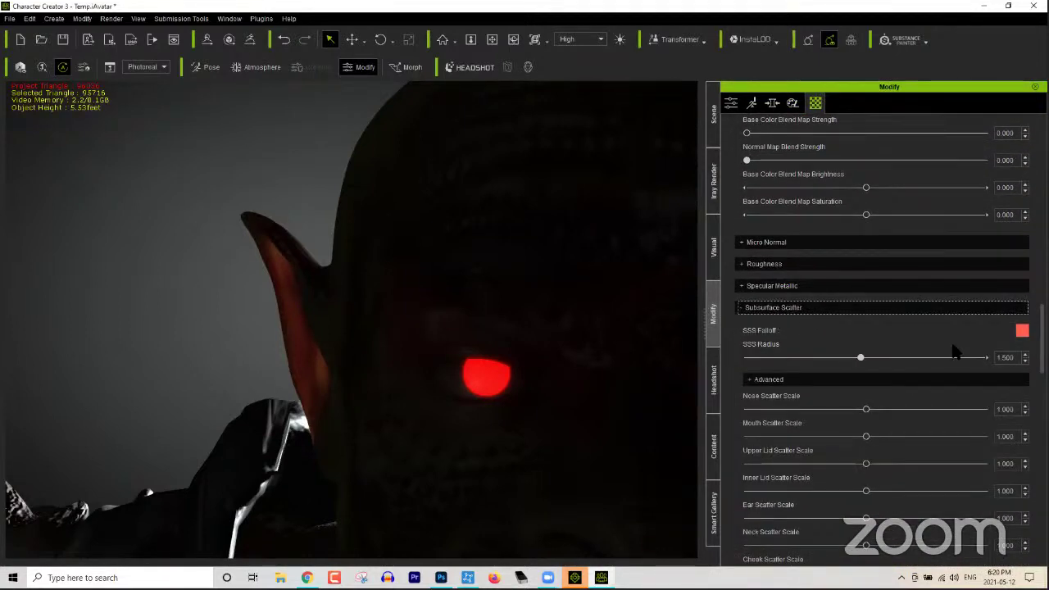
Step: Set the head skin's Ear Scatter Scale to about 1.016 and its SSS Radius to 1.523
{"action": "scroll", "coordinate": [901, 346], "scroll_direction": "down", "scroll_amount": 5}
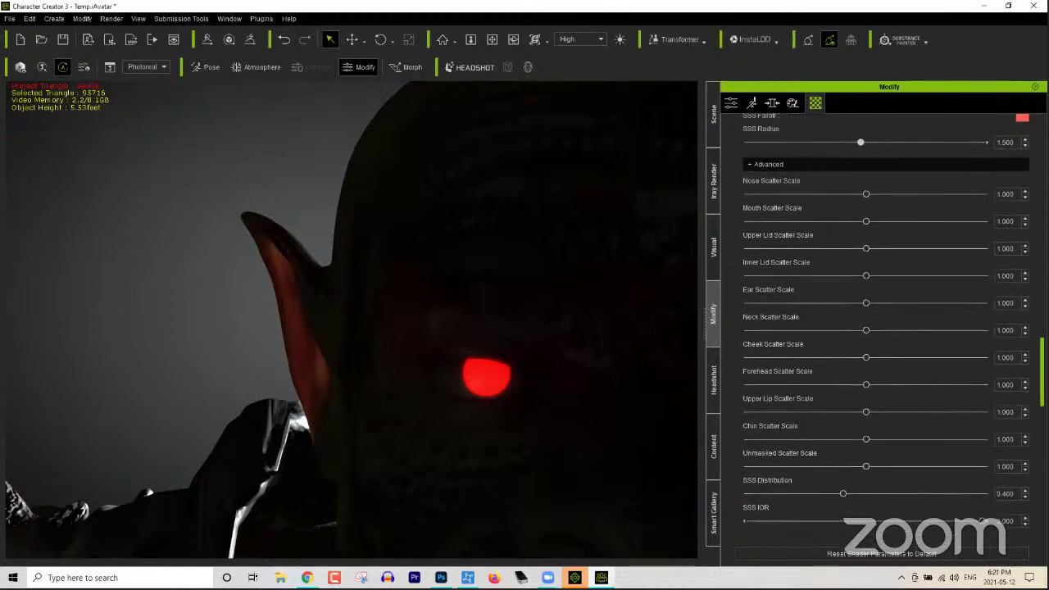
{"action": "left_click_drag", "start_coordinate": [842, 308], "coordinate": [869, 310]}
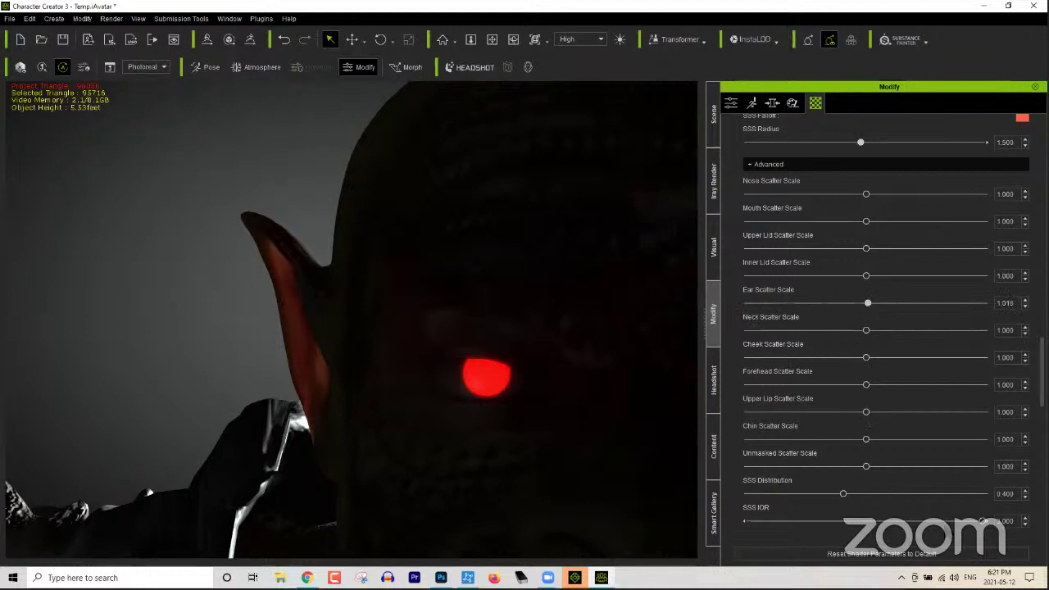
{"action": "mouse_move", "coordinate": [984, 522]}
{"action": "left_mouse_down"}
{"action": "mouse_move", "coordinate": [752, 521]}
{"action": "mouse_move", "coordinate": [984, 522]}
{"action": "left_mouse_up"}
{"action": "scroll", "coordinate": [831, 400], "scroll_direction": "up", "scroll_amount": 5}
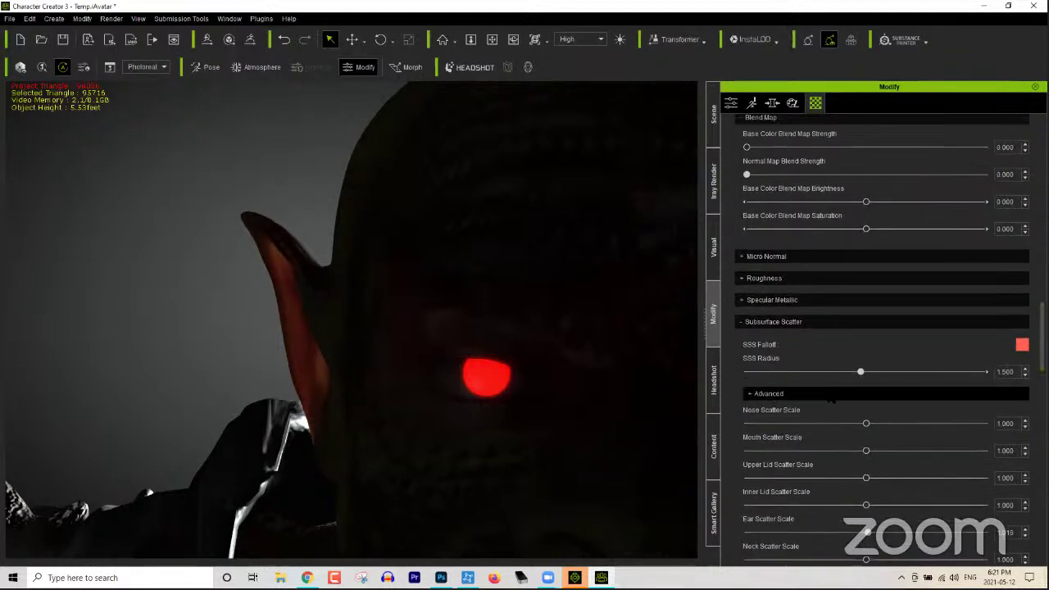
{"action": "mouse_move", "coordinate": [853, 379]}
{"action": "left_mouse_down"}
{"action": "mouse_move", "coordinate": [759, 377]}
{"action": "mouse_move", "coordinate": [1002, 374]}
{"action": "mouse_move", "coordinate": [863, 374]}
{"action": "left_mouse_up"}
{"action": "left_click", "coordinate": [810, 395]}
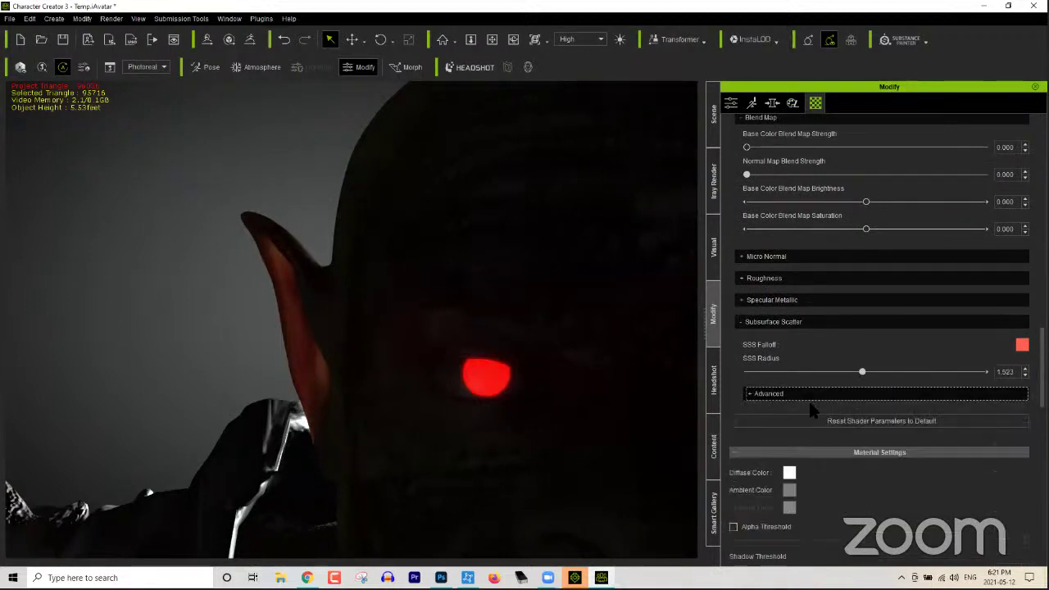
Step: Lower the head skin's SSS Distribution to near its minimum in the advanced subsurface settings
{"action": "scroll", "coordinate": [853, 432], "scroll_direction": "down", "scroll_amount": 4}
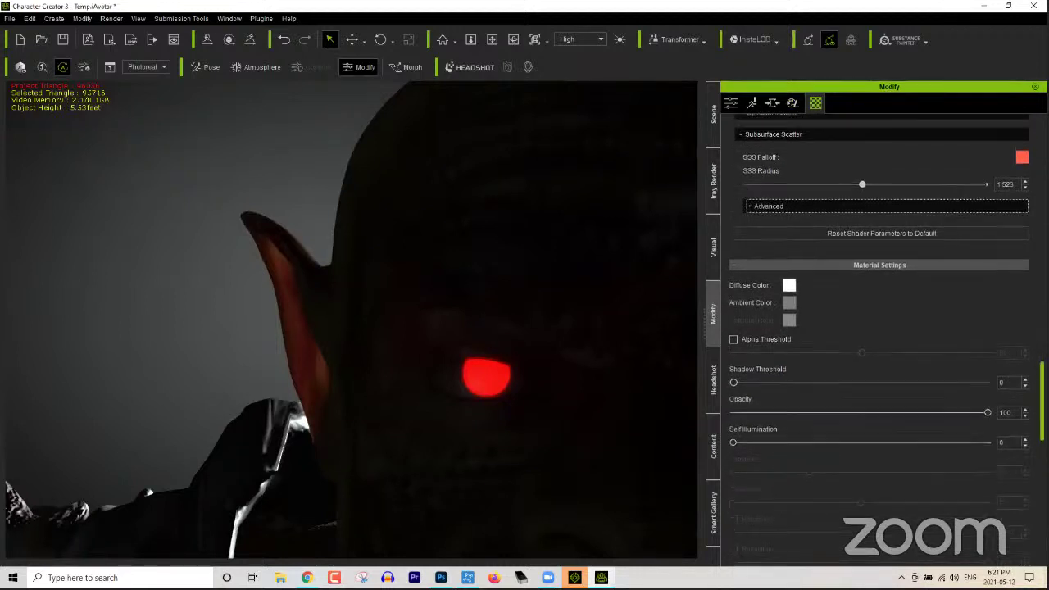
{"action": "scroll", "coordinate": [799, 397], "scroll_direction": "up", "scroll_amount": 4}
{"action": "left_click", "coordinate": [800, 394]}
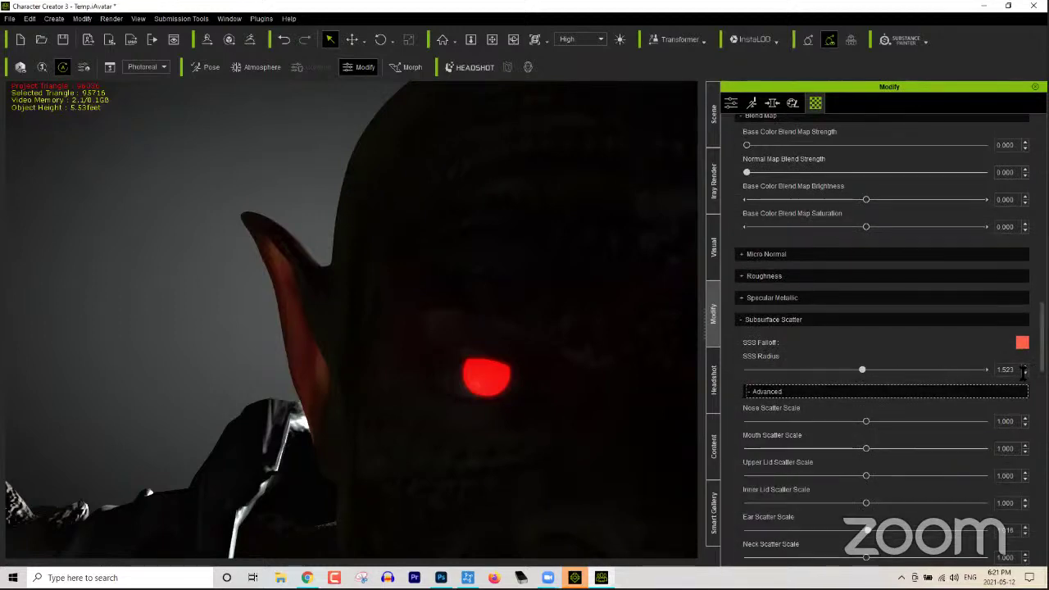
{"action": "left_click_drag", "start_coordinate": [1043, 338], "coordinate": [1043, 391]}
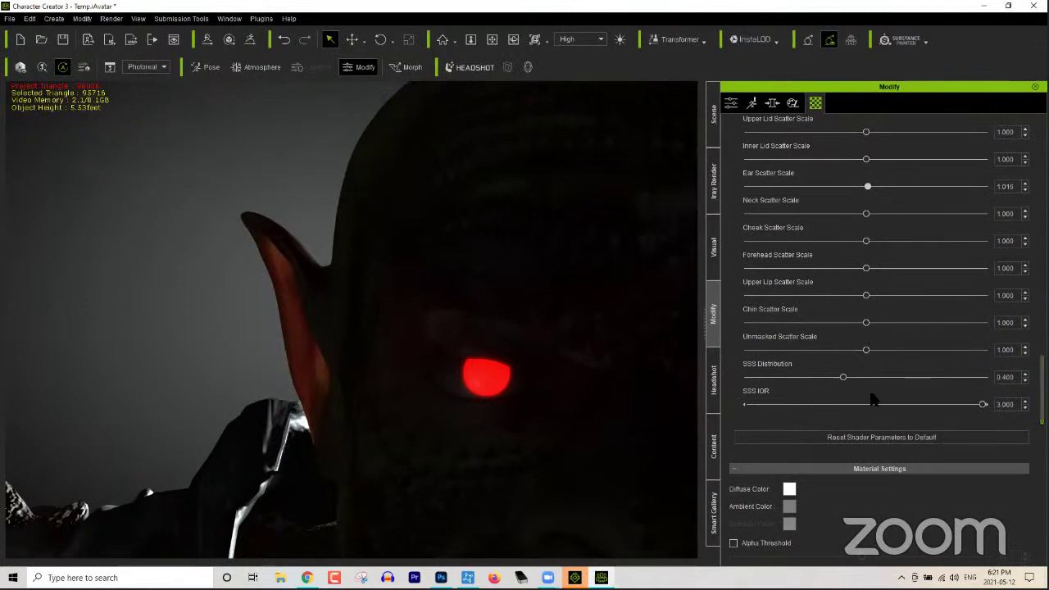
{"action": "mouse_move", "coordinate": [843, 377]}
{"action": "left_mouse_down"}
{"action": "mouse_move", "coordinate": [828, 378]}
{"action": "mouse_move", "coordinate": [911, 374]}
{"action": "mouse_move", "coordinate": [746, 378]}
{"action": "mouse_move", "coordinate": [973, 378]}
{"action": "mouse_move", "coordinate": [815, 378]}
{"action": "mouse_move", "coordinate": [920, 377]}
{"action": "mouse_move", "coordinate": [834, 378]}
{"action": "left_mouse_up"}
{"action": "left_click", "coordinate": [749, 377]}
Step: Switch to iClone 7 and view the transferred orc's painted face and glowing eyes up close
{"action": "left_click", "coordinate": [601, 577]}
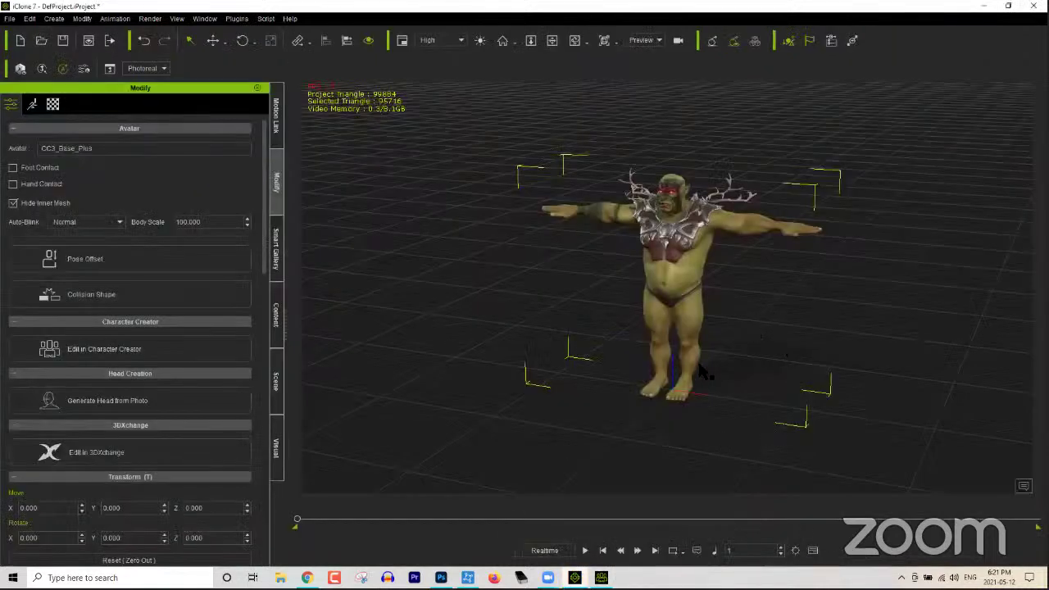
{"action": "key", "text": "f"}
{"action": "middle_click_drag", "start_coordinate": [734, 440], "coordinate": [680, 374]}
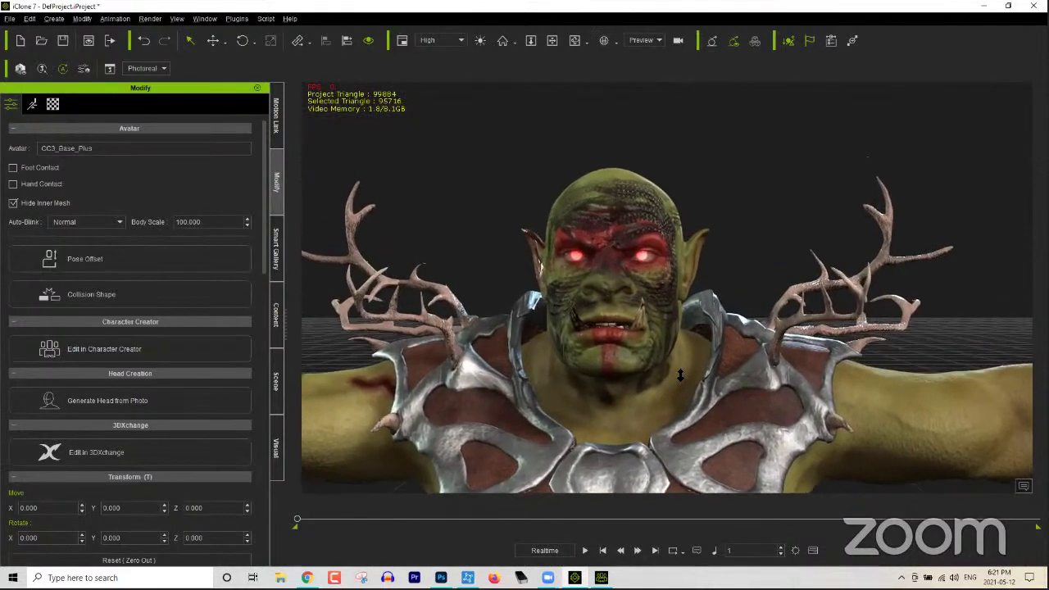
{"action": "scroll", "coordinate": [680, 375], "scroll_direction": "up", "scroll_amount": 3}
{"action": "scroll", "coordinate": [674, 367], "scroll_direction": "down", "scroll_amount": 2}
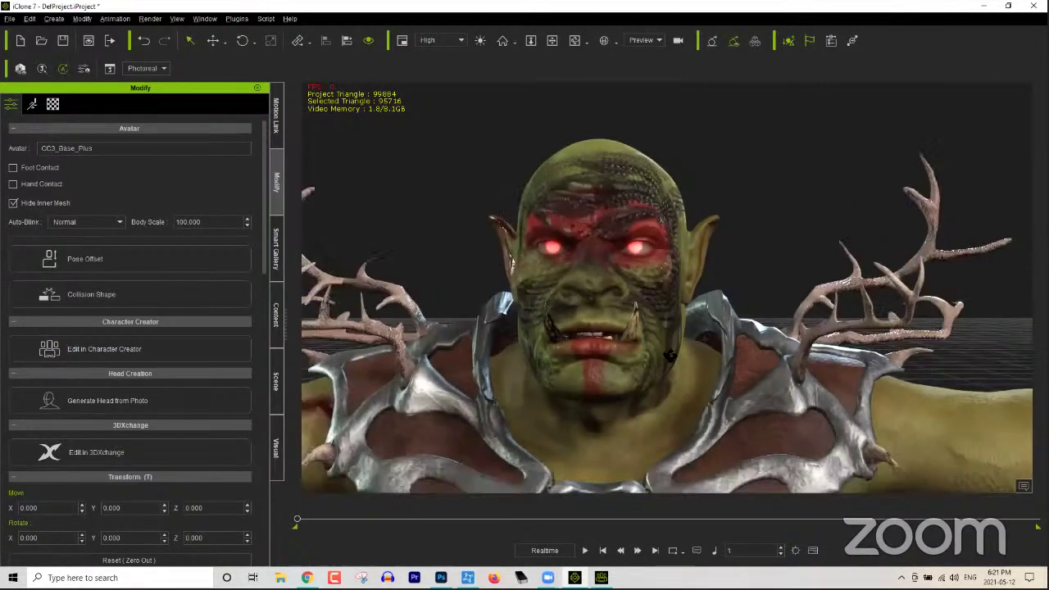
Step: Display the orc's material list and examine the Std_Tongue material's shader textures and material settings
{"action": "right_click_drag", "start_coordinate": [670, 355], "coordinate": [668, 369]}
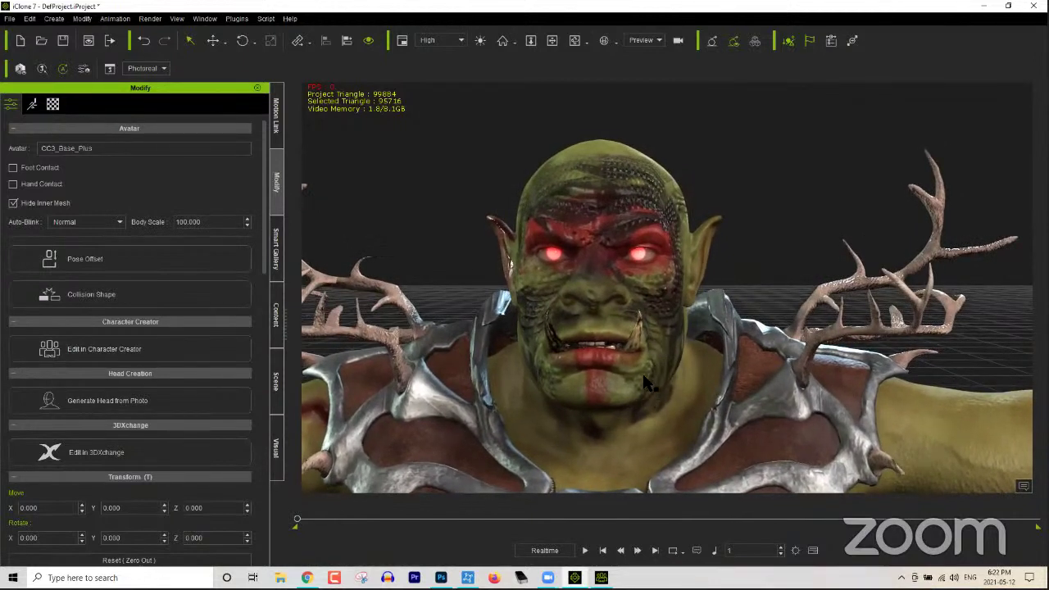
{"action": "left_click", "coordinate": [52, 104]}
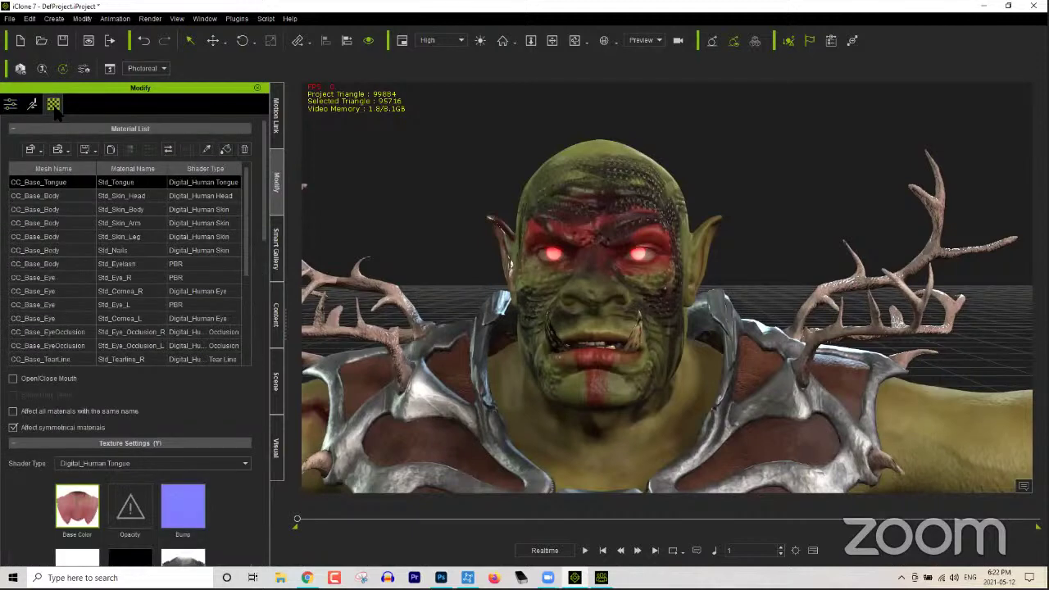
{"action": "left_click_drag", "start_coordinate": [263, 218], "coordinate": [257, 365]}
{"action": "scroll", "coordinate": [255, 368], "scroll_direction": "down", "scroll_amount": 2}
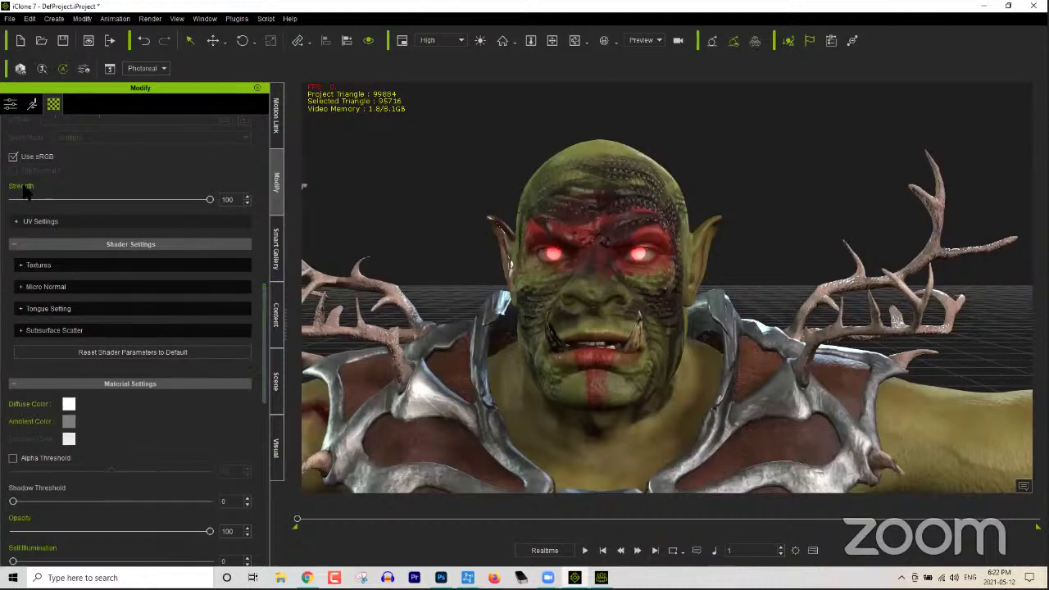
{"action": "left_click", "coordinate": [61, 267]}
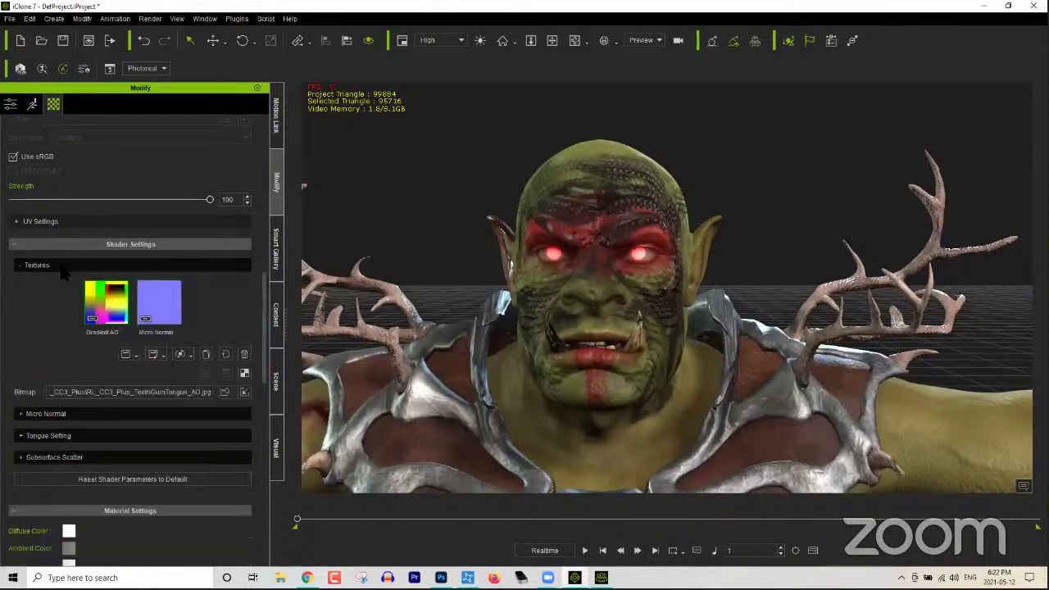
{"action": "left_click_drag", "start_coordinate": [259, 297], "coordinate": [264, 360]}
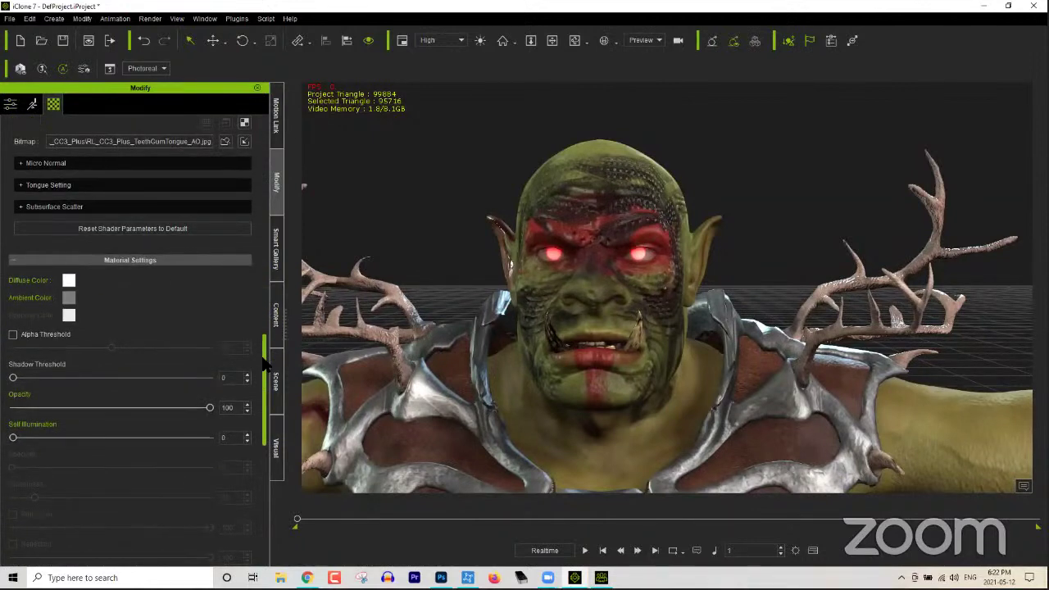
{"action": "scroll", "coordinate": [270, 361], "scroll_direction": "down", "scroll_amount": 4}
{"action": "scroll", "coordinate": [270, 358], "scroll_direction": "up", "scroll_amount": 8}
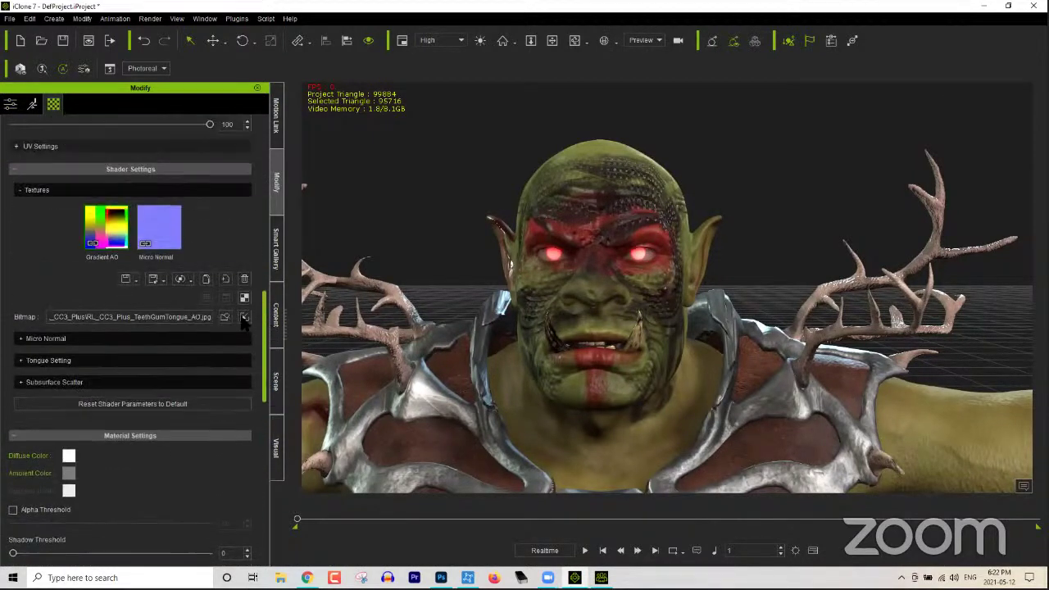
{"action": "left_click", "coordinate": [59, 340]}
{"action": "left_click", "coordinate": [59, 340]}
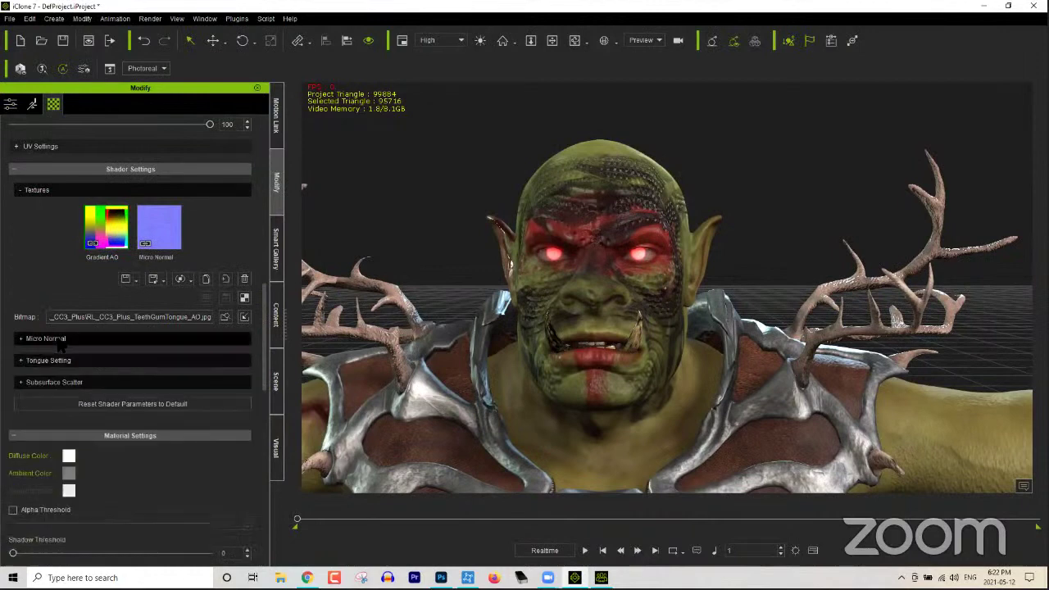
{"action": "left_click", "coordinate": [39, 170]}
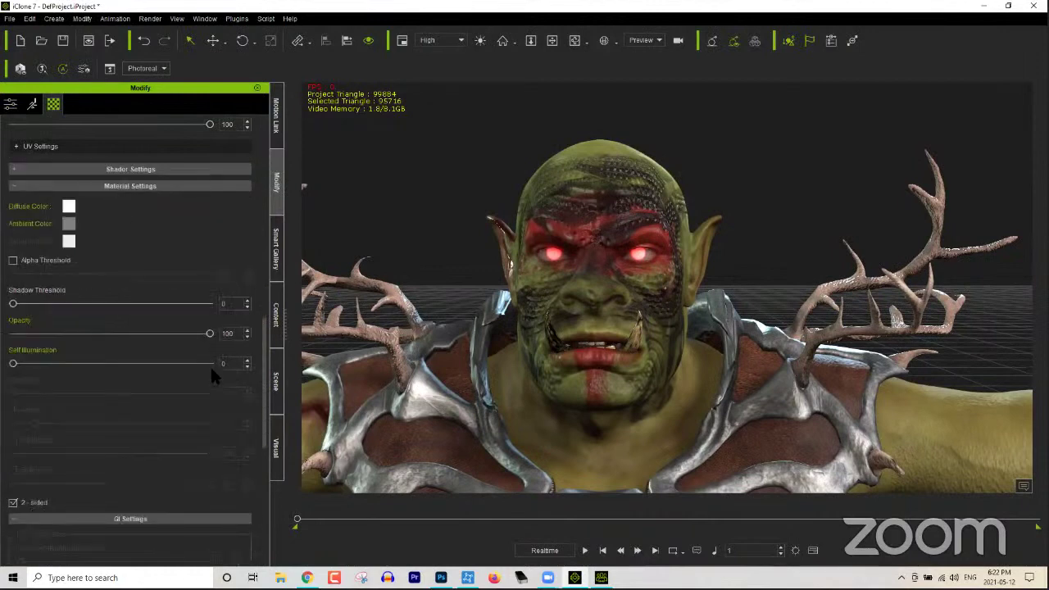
{"action": "scroll", "coordinate": [264, 356], "scroll_direction": "down", "scroll_amount": 1}
{"action": "left_click_drag", "start_coordinate": [265, 357], "coordinate": [265, 315]}
{"action": "left_click", "coordinate": [63, 306]}
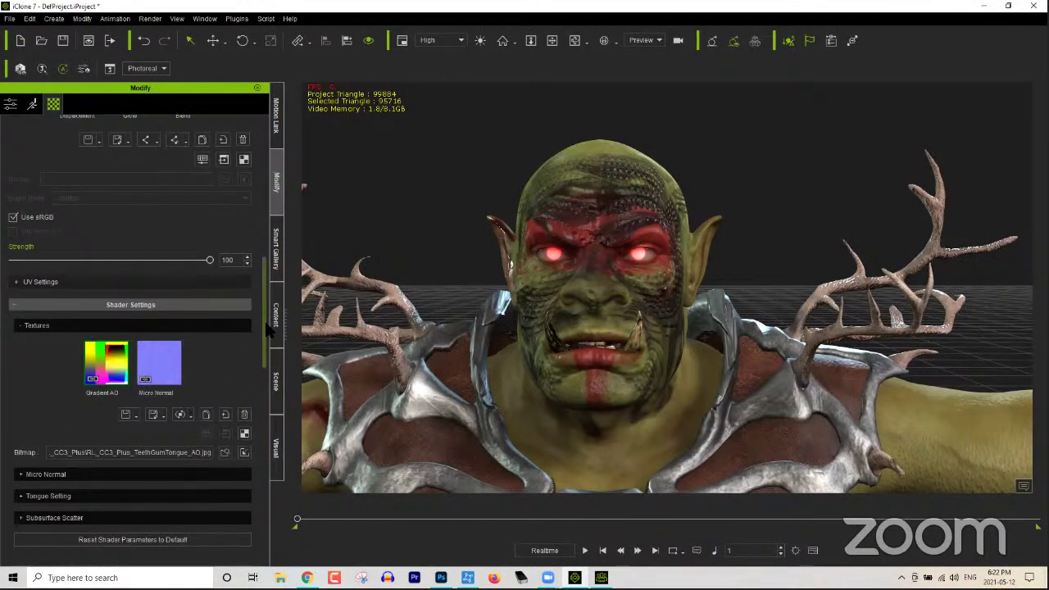
{"action": "scroll", "coordinate": [263, 349], "scroll_direction": "down", "scroll_amount": 3}
{"action": "scroll", "coordinate": [263, 348], "scroll_direction": "down", "scroll_amount": 5}
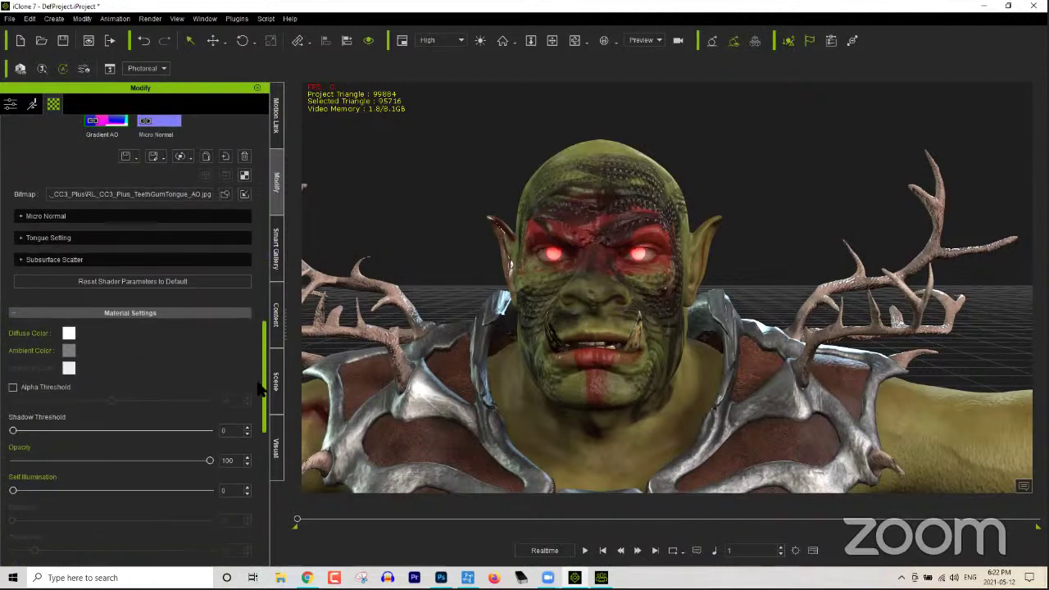
Step: Examine the tongue material's Tongue Setting, Micro Normal and Subsurface Scatter groups, plus its GI, Substance and Tessellation sections
{"action": "left_click", "coordinate": [59, 239]}
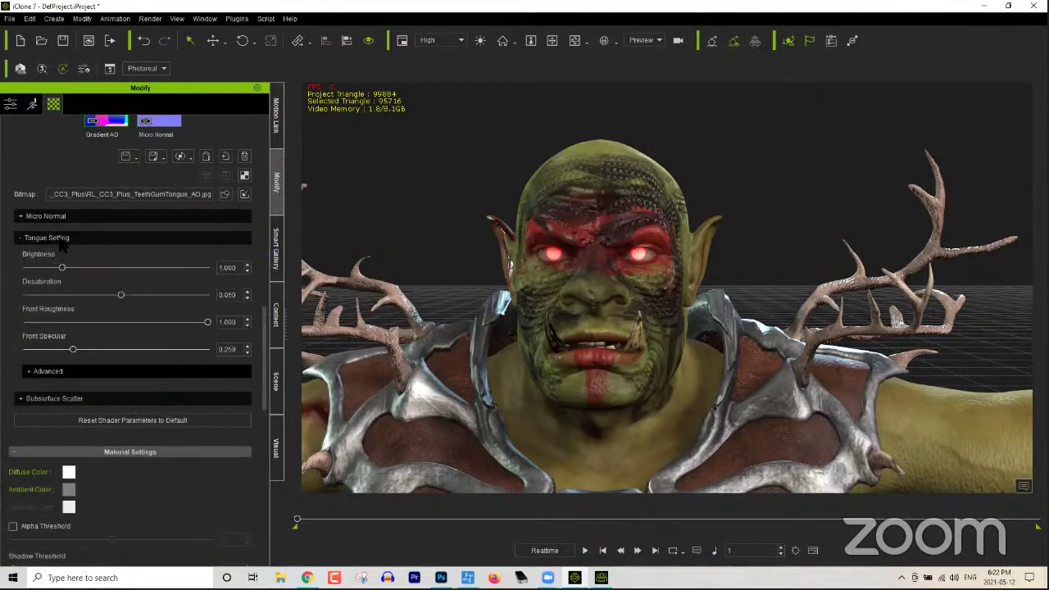
{"action": "left_click", "coordinate": [60, 238]}
{"action": "left_click", "coordinate": [57, 216]}
{"action": "left_click", "coordinate": [58, 217]}
{"action": "left_click", "coordinate": [64, 260]}
{"action": "left_click", "coordinate": [64, 261]}
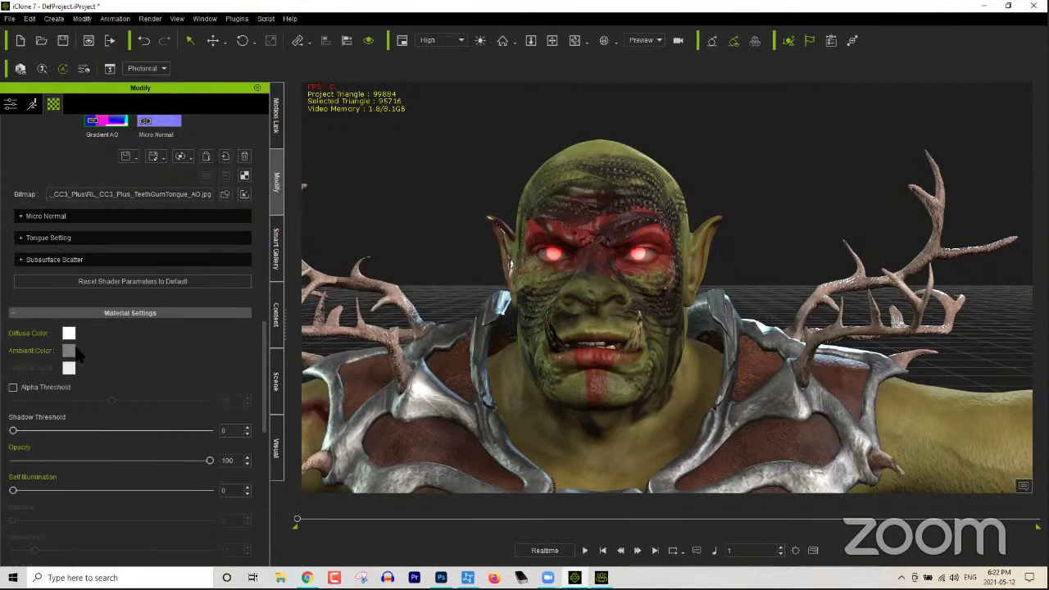
{"action": "scroll", "coordinate": [263, 373], "scroll_direction": "down", "scroll_amount": 1}
{"action": "left_click_drag", "start_coordinate": [263, 373], "coordinate": [248, 500]}
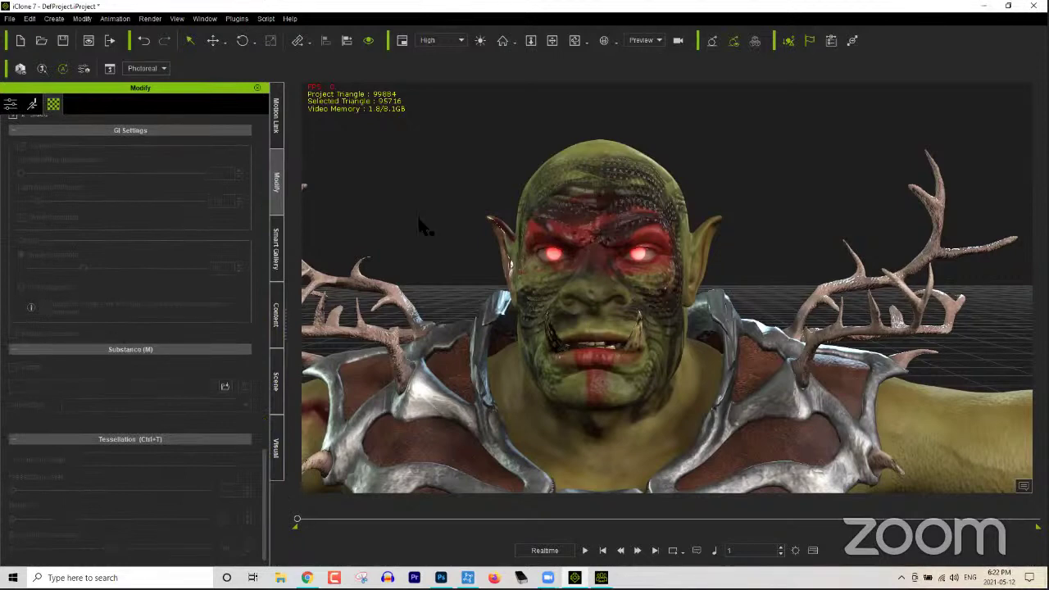
{"action": "left_click_drag", "start_coordinate": [261, 486], "coordinate": [279, 158]}
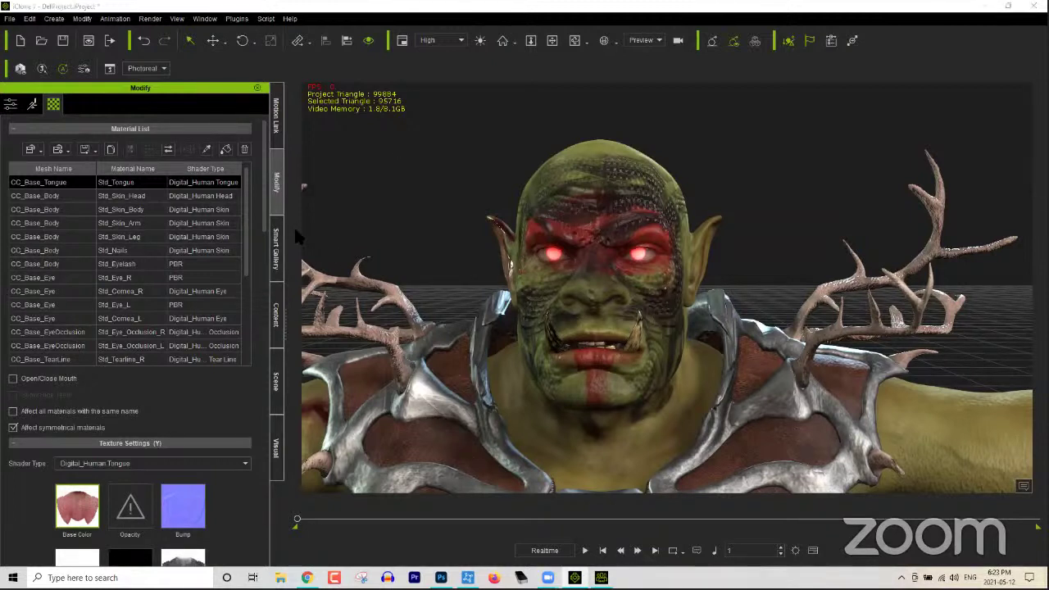
Step: Select the Std_Skin_Head material and examine its shader texture maps and settings
{"action": "left_click", "coordinate": [242, 221]}
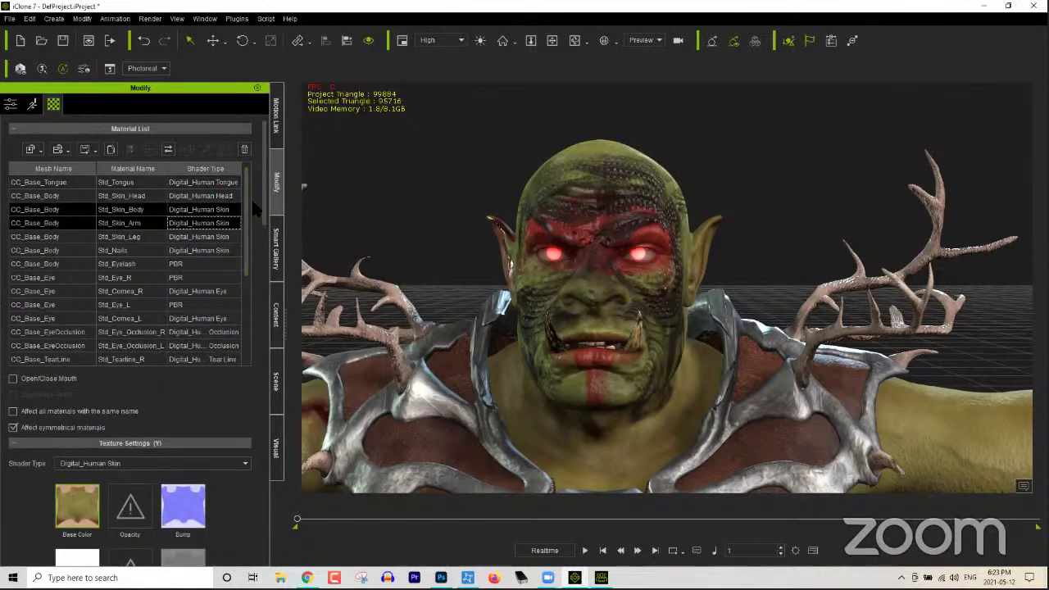
{"action": "left_click", "coordinate": [186, 226]}
{"action": "left_click", "coordinate": [86, 249]}
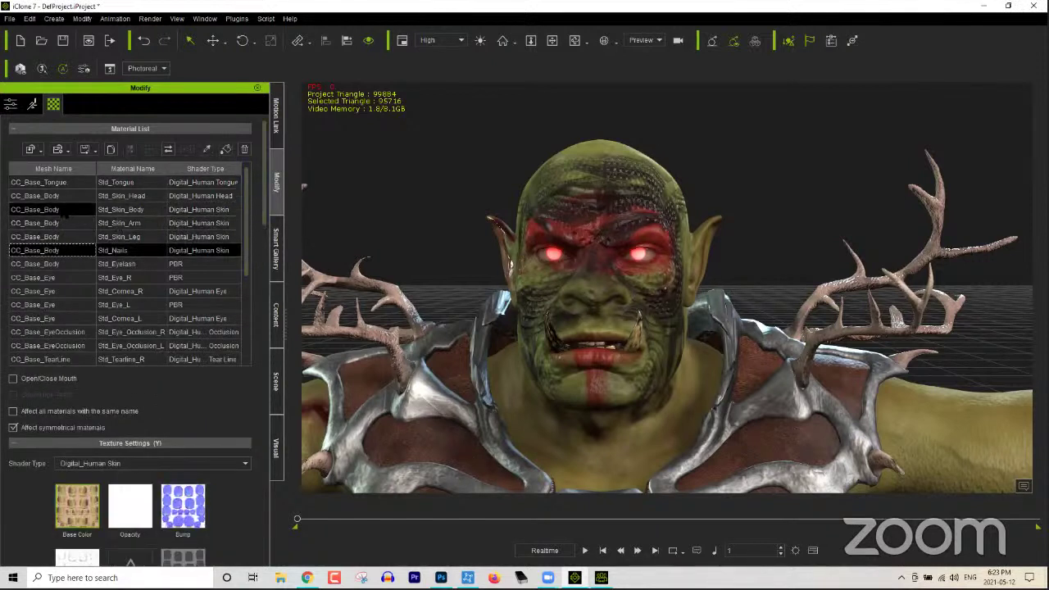
{"action": "left_click", "coordinate": [80, 195]}
{"action": "left_click_drag", "start_coordinate": [266, 209], "coordinate": [248, 339]}
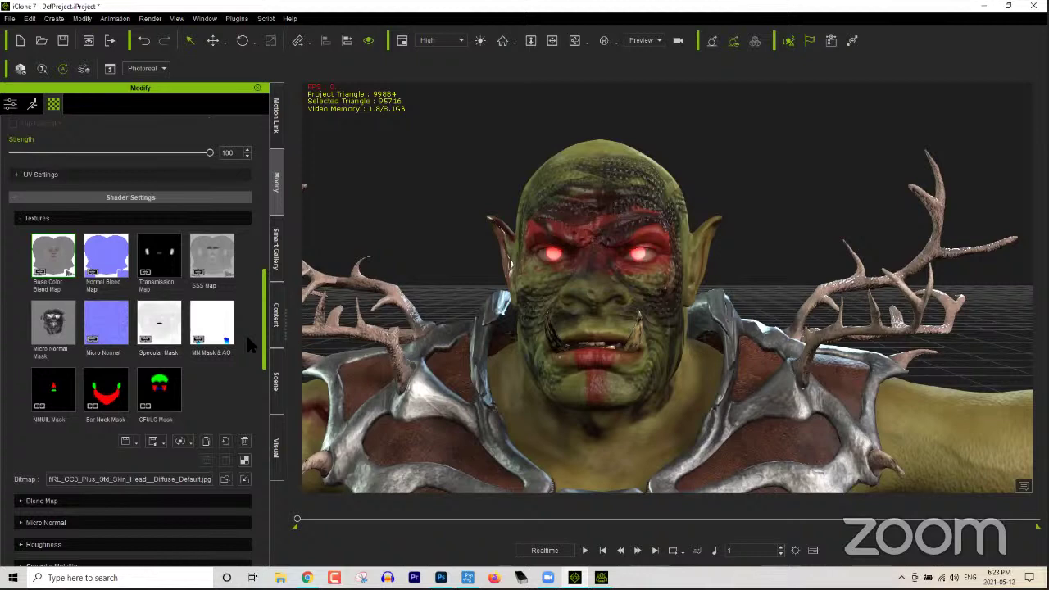
{"action": "scroll", "coordinate": [248, 343], "scroll_direction": "down", "scroll_amount": 3}
{"action": "left_click", "coordinate": [159, 358]}
{"action": "left_click", "coordinate": [161, 357]}
{"action": "left_click_drag", "start_coordinate": [265, 328], "coordinate": [259, 139]}
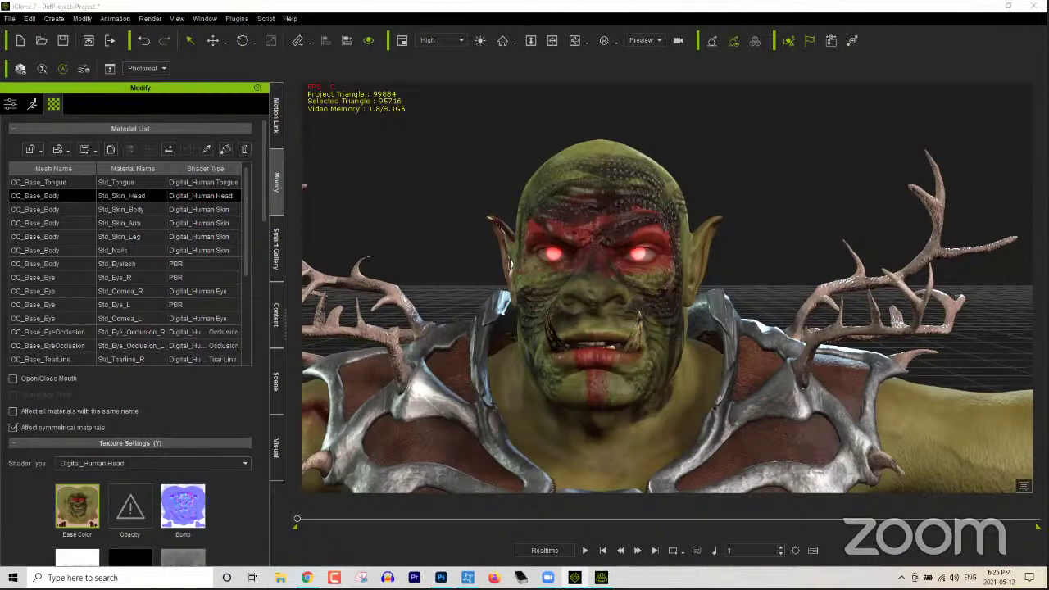
Step: Switch to Character Creator 3 and load the recent project Sample02 Post.SkinGen.ccProject with Replace All, discarding the current project
{"action": "key", "text": "alt+Tab"}
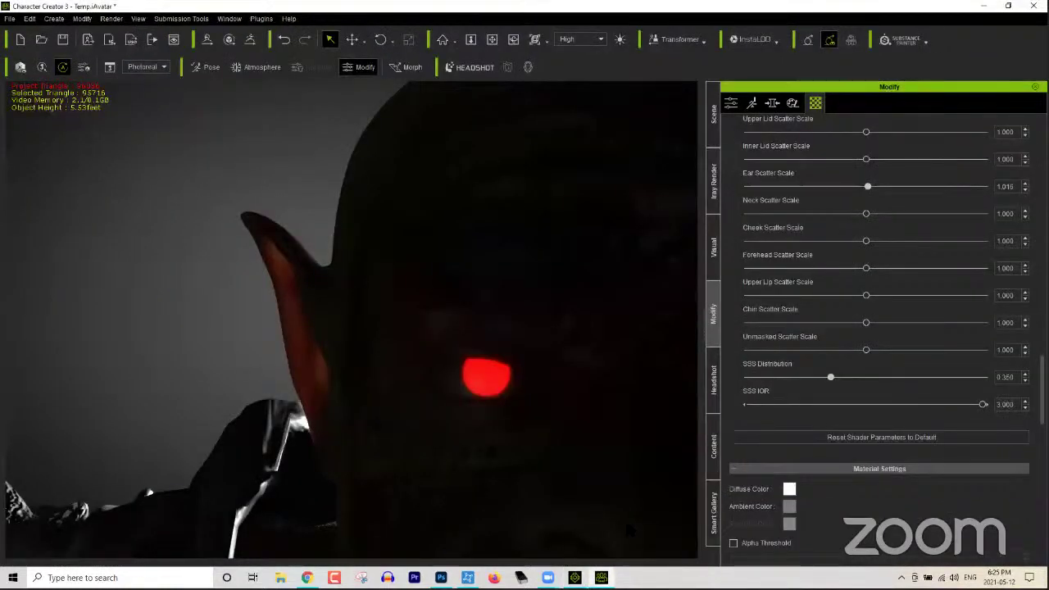
{"action": "left_click", "coordinate": [10, 18]}
{"action": "mouse_move", "coordinate": [50, 63]}
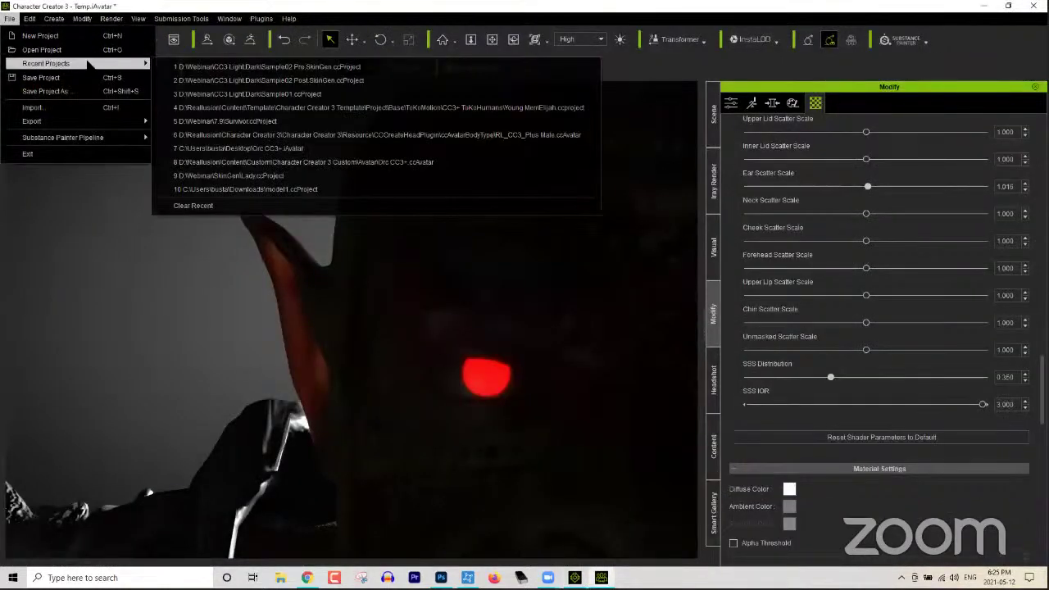
{"action": "left_click", "coordinate": [319, 80]}
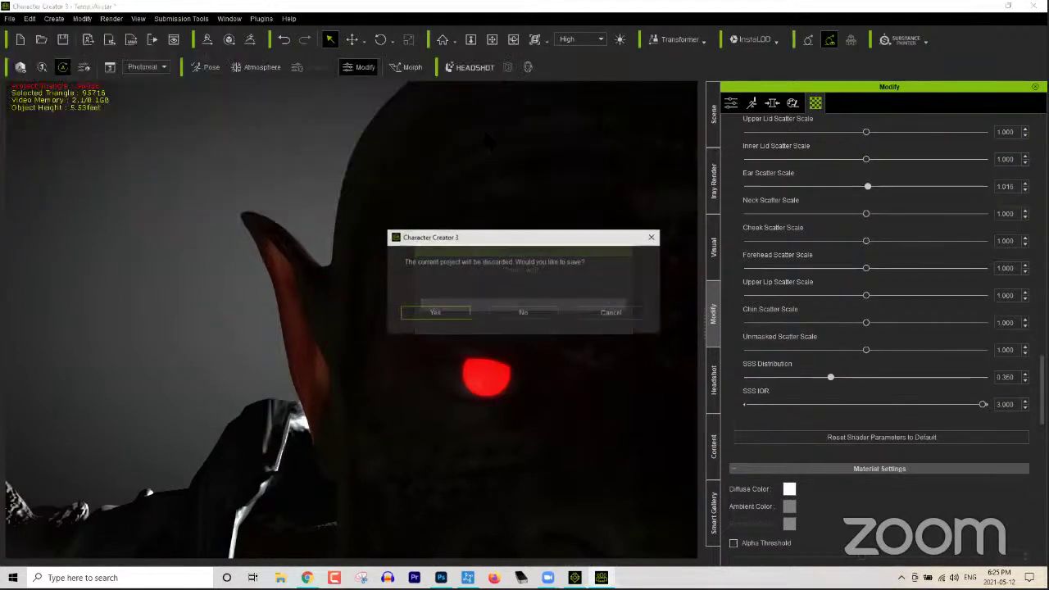
{"action": "left_click", "coordinate": [537, 321]}
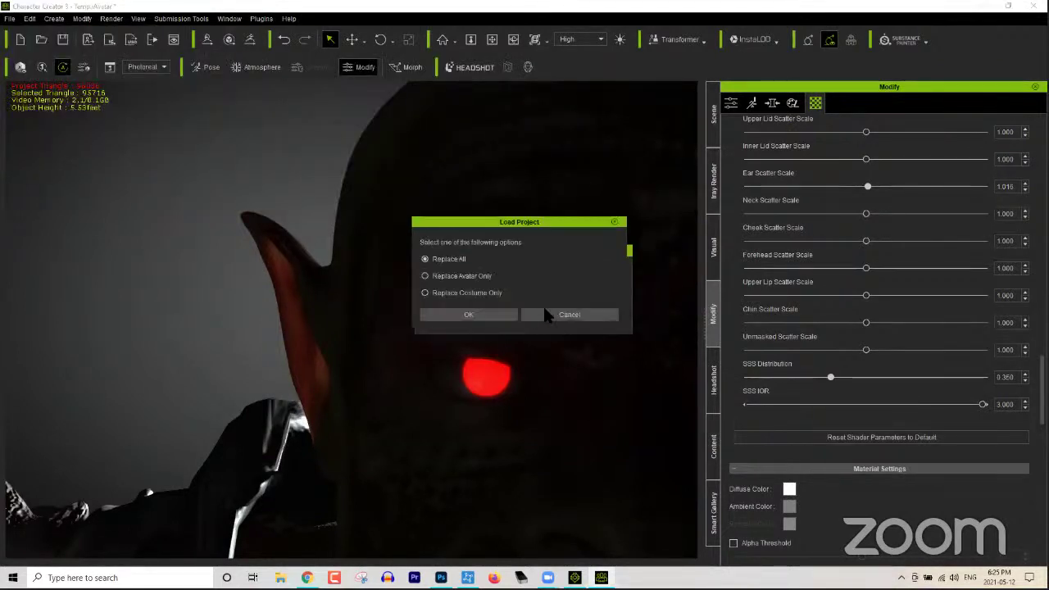
{"action": "left_click", "coordinate": [471, 315]}
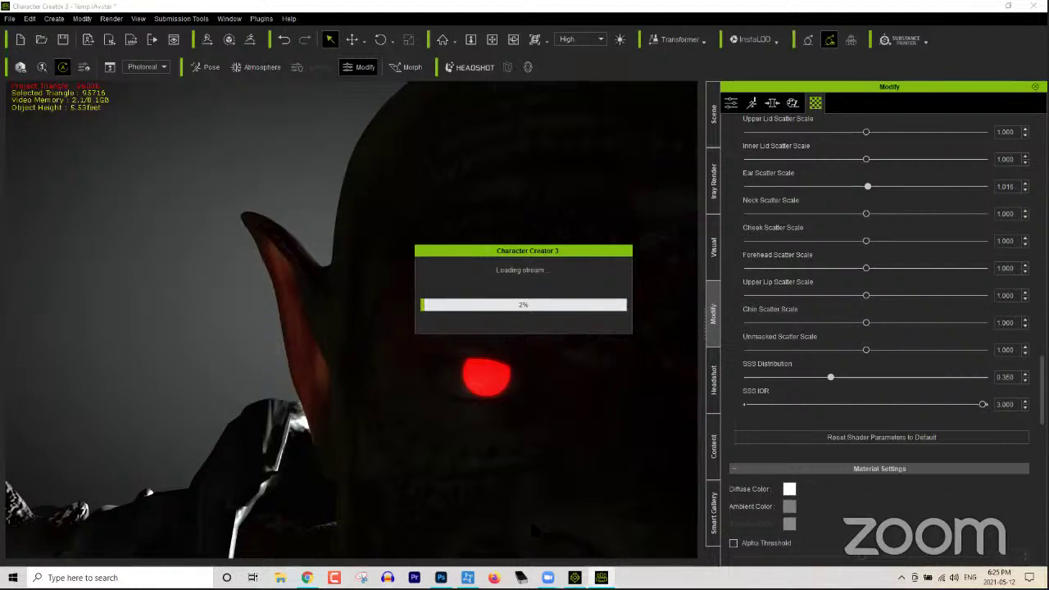
Step: Switch to Photoshop and locate the 3D filter Generate Normal Map for the head skin texture, without applying it
{"action": "left_click", "coordinate": [441, 578]}
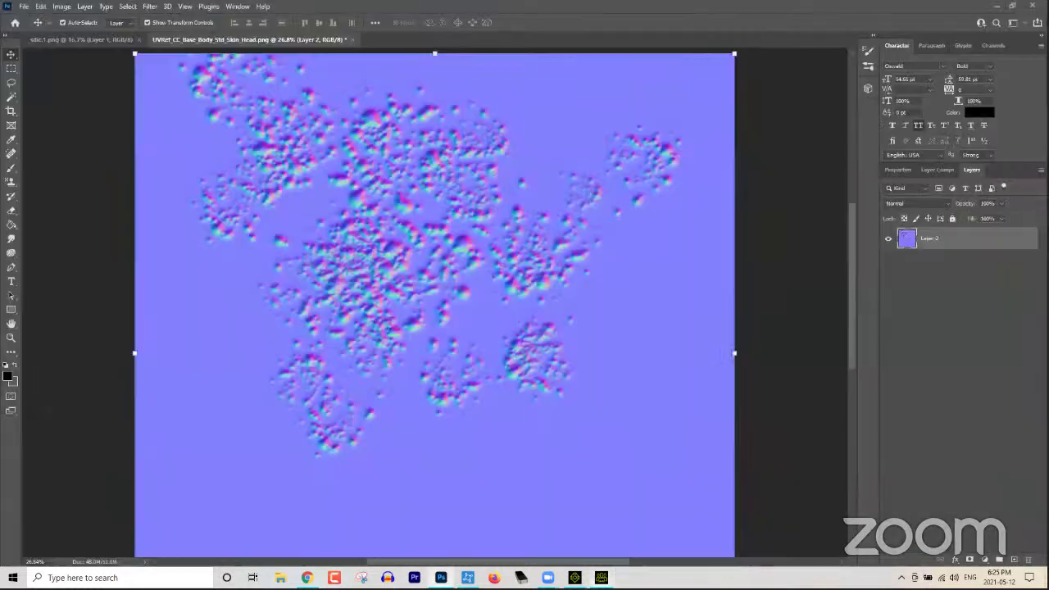
{"action": "left_click", "coordinate": [161, 7]}
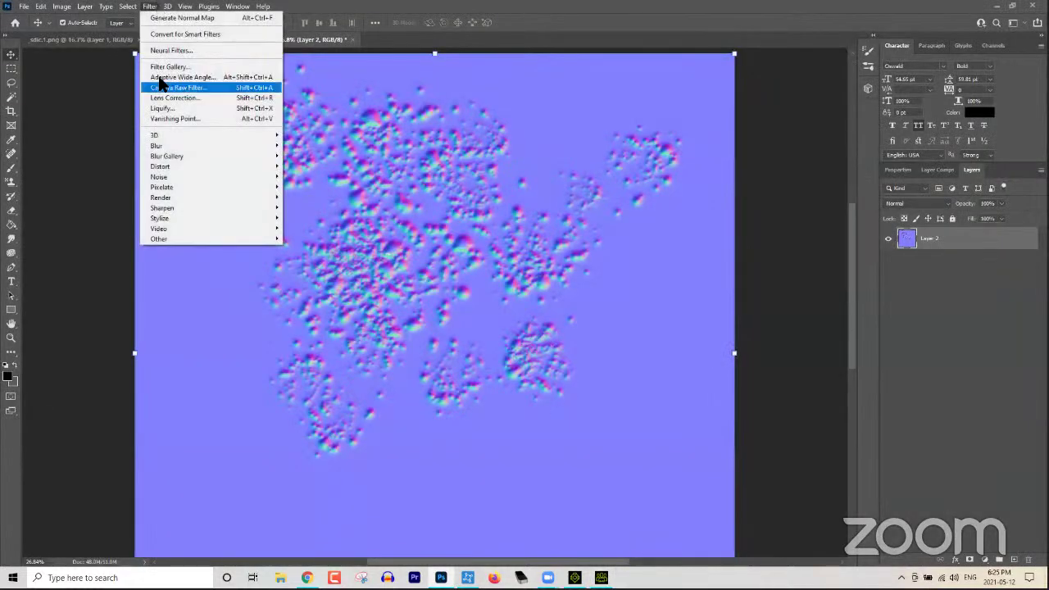
{"action": "mouse_move", "coordinate": [193, 136]}
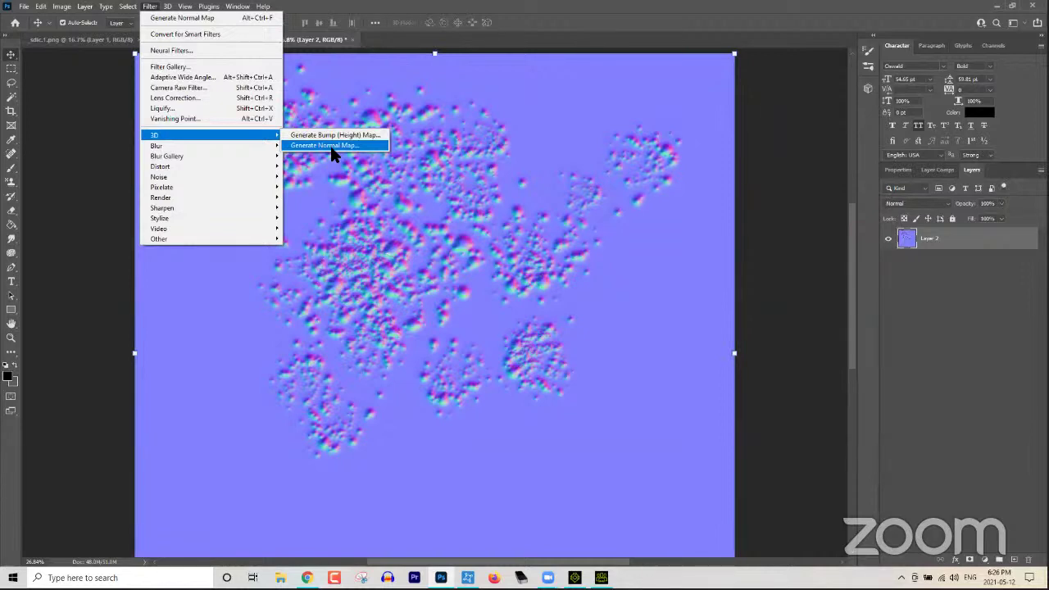
{"action": "left_click", "coordinate": [473, 6]}
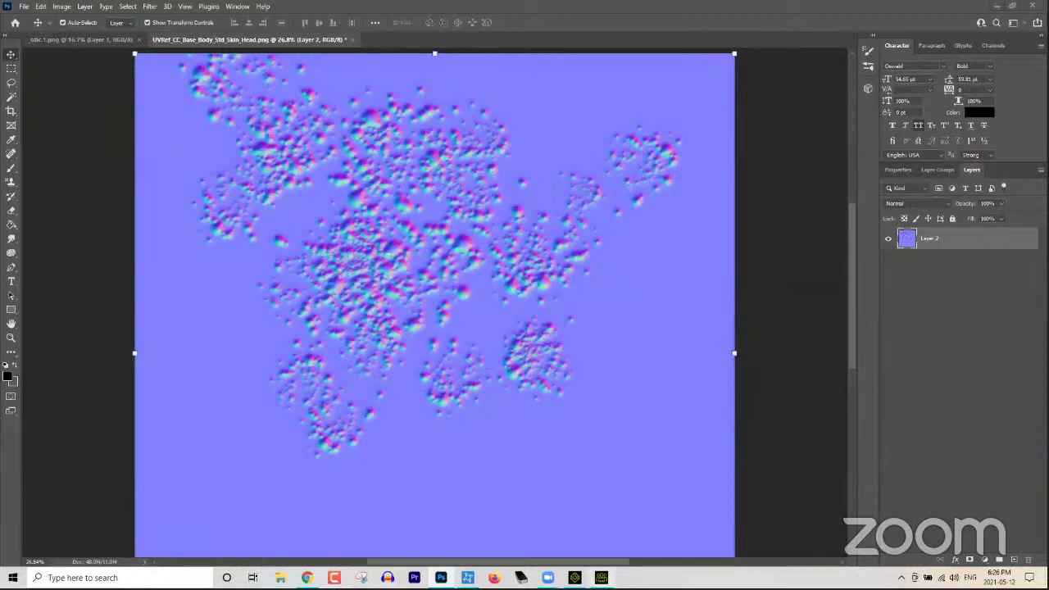
Step: Return to Character Creator 3 and show the FBX file selection for creating Cloth, Hair, Acc (with FbxKey), without importing anything
{"action": "left_click", "coordinate": [601, 578]}
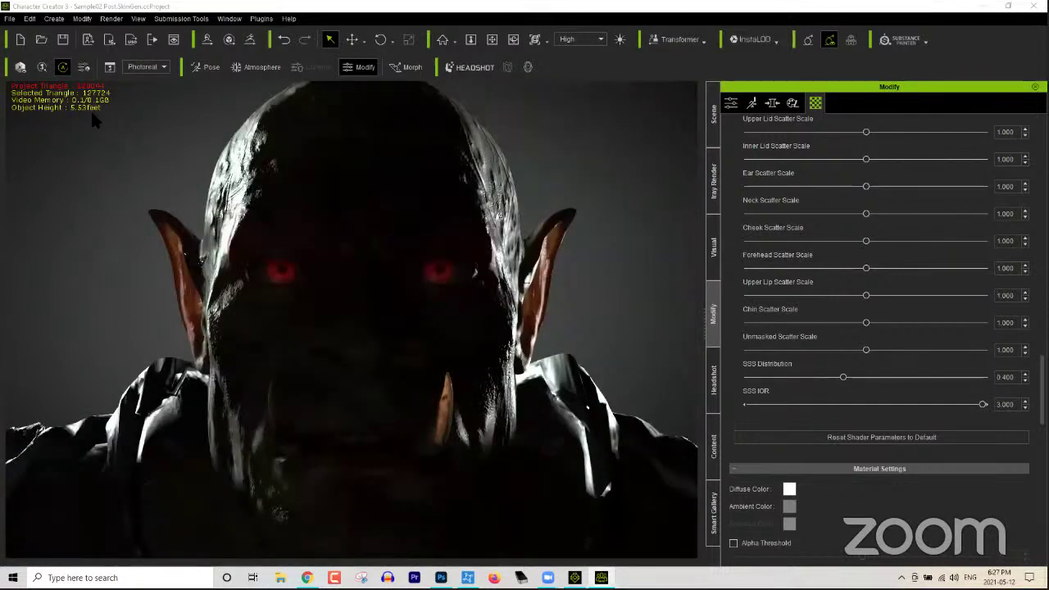
{"action": "left_click", "coordinate": [53, 18]}
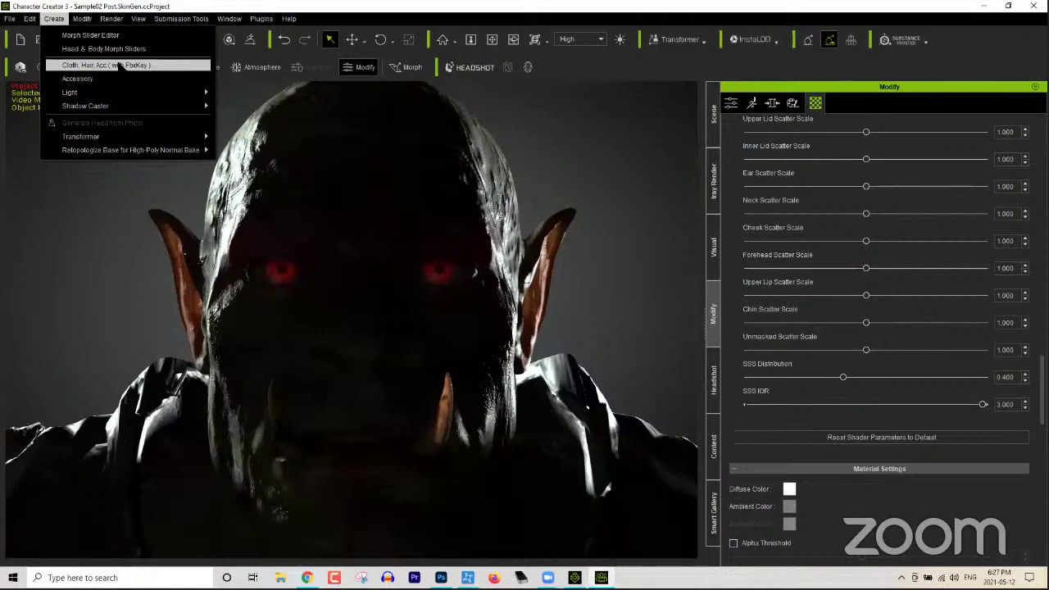
{"action": "left_click", "coordinate": [119, 64]}
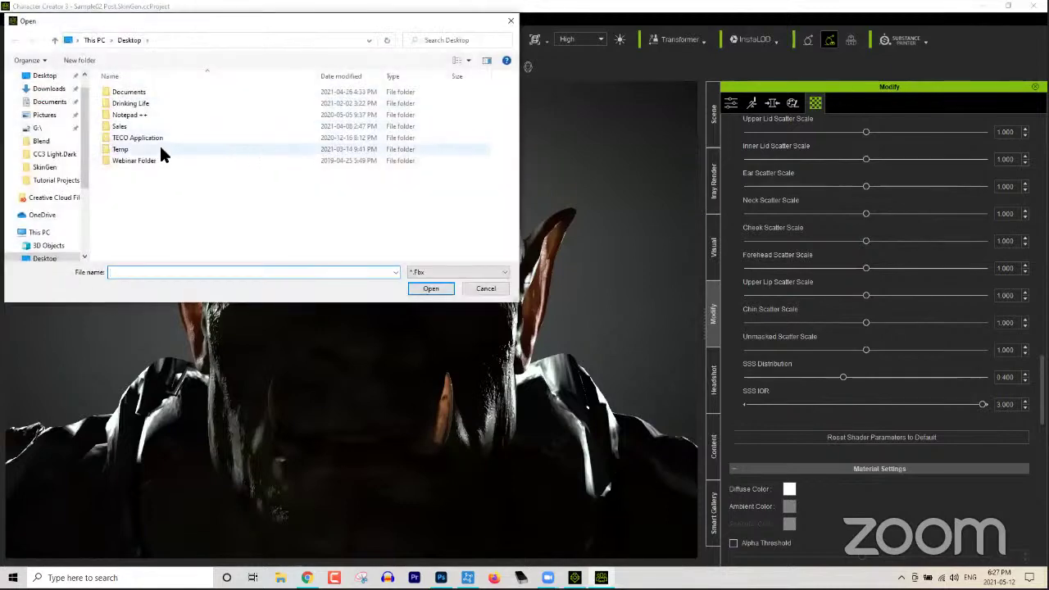
{"action": "left_click", "coordinate": [486, 288]}
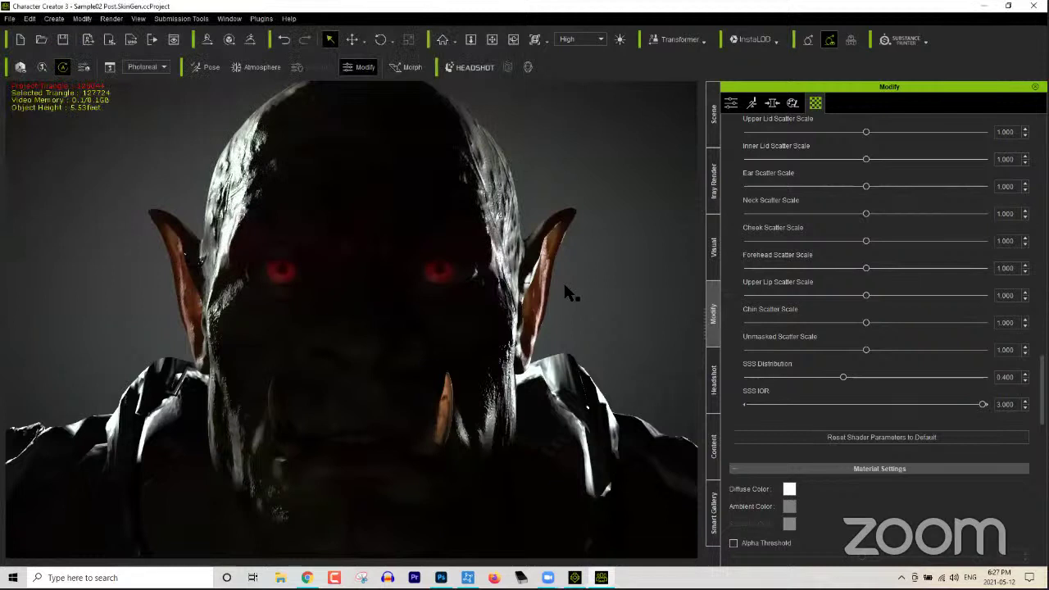
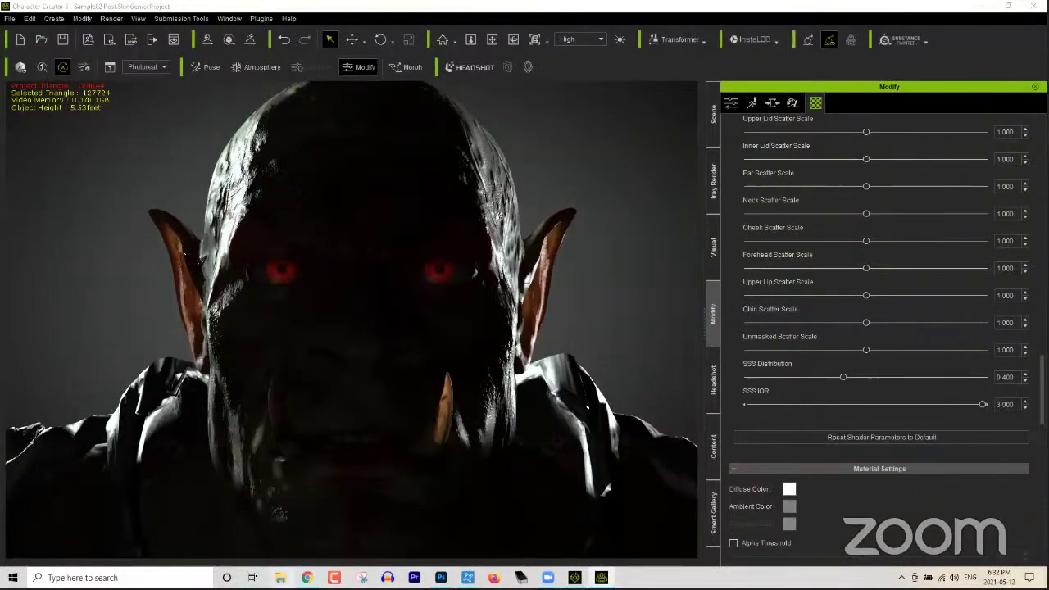
Step: Switch to Chrome and search Google for "k-lite codec pack" in a new tab
{"action": "mouse_move", "coordinate": [307, 578]}
{"action": "left_click", "coordinate": [308, 529]}
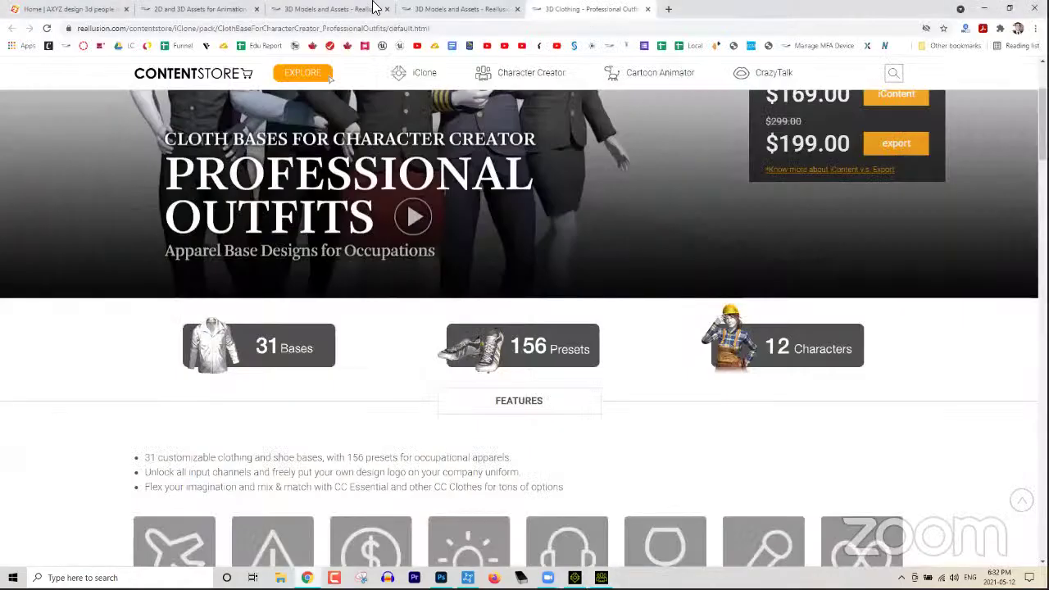
{"action": "left_click", "coordinate": [669, 9]}
{"action": "type", "text": "k="}
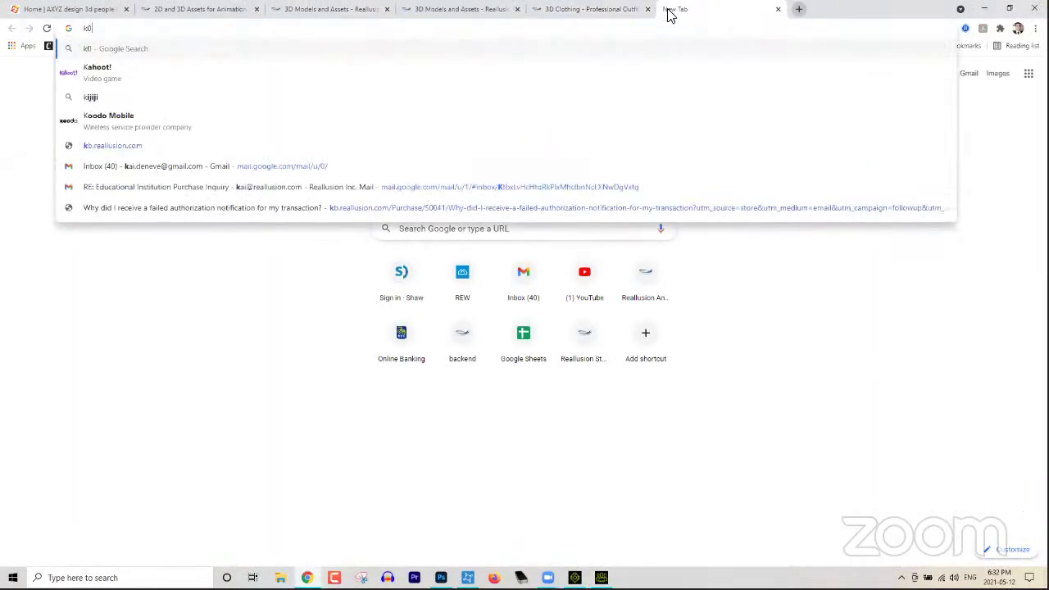
{"action": "key", "text": "BackSpace"}
{"action": "type", "text": "-"}
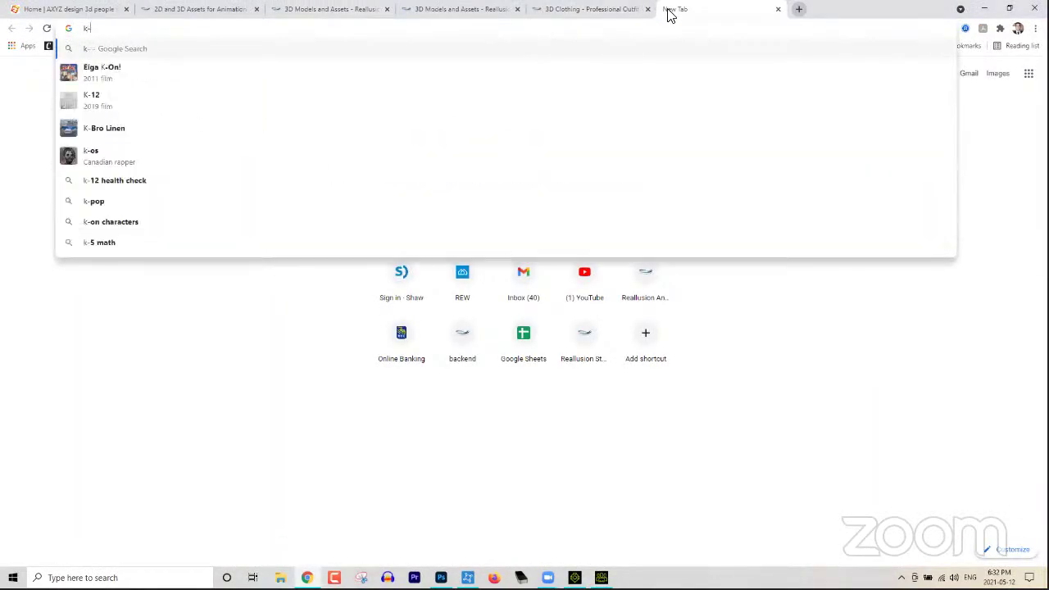
{"action": "type", "text": "lite codec"}
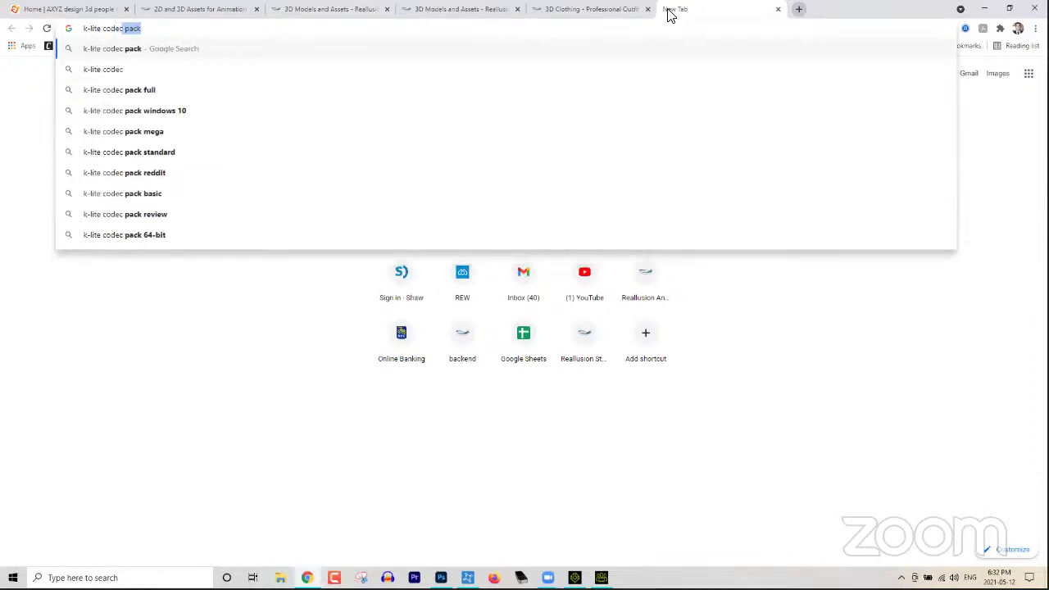
{"action": "key", "text": "Return"}
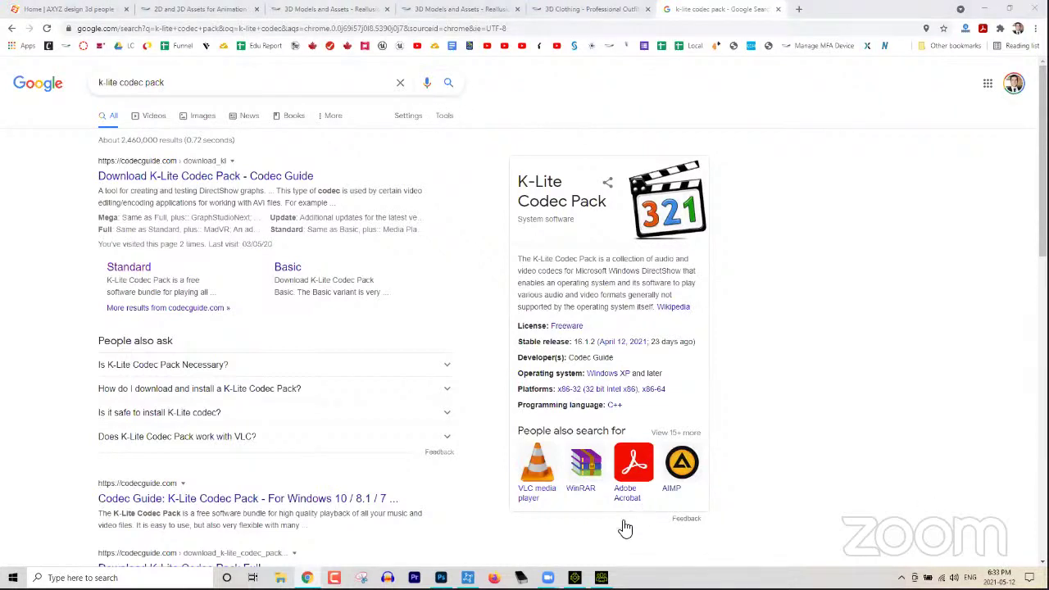
{"action": "mouse_move", "coordinate": [602, 578]}
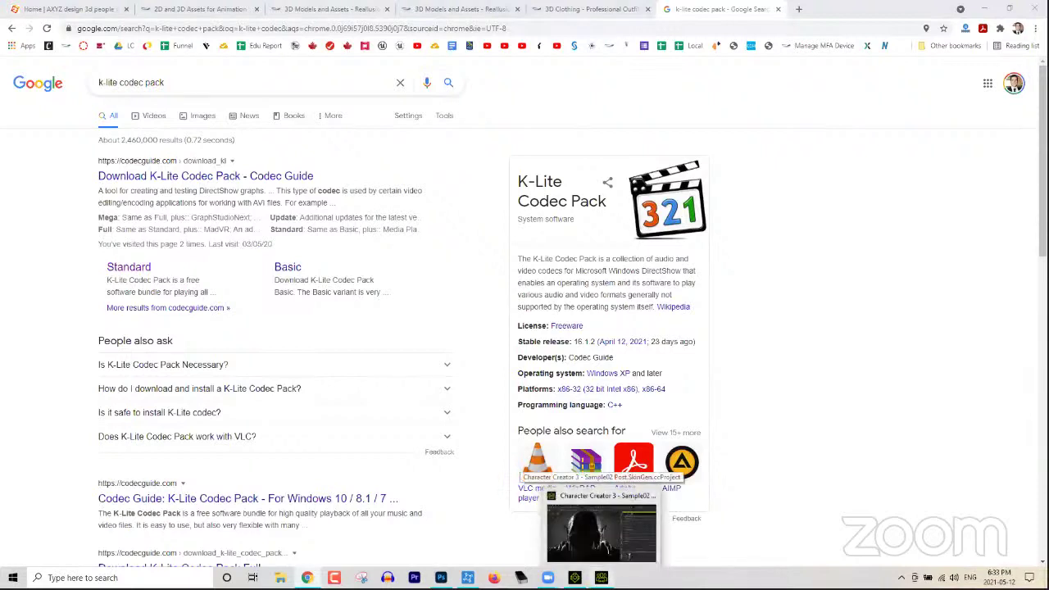